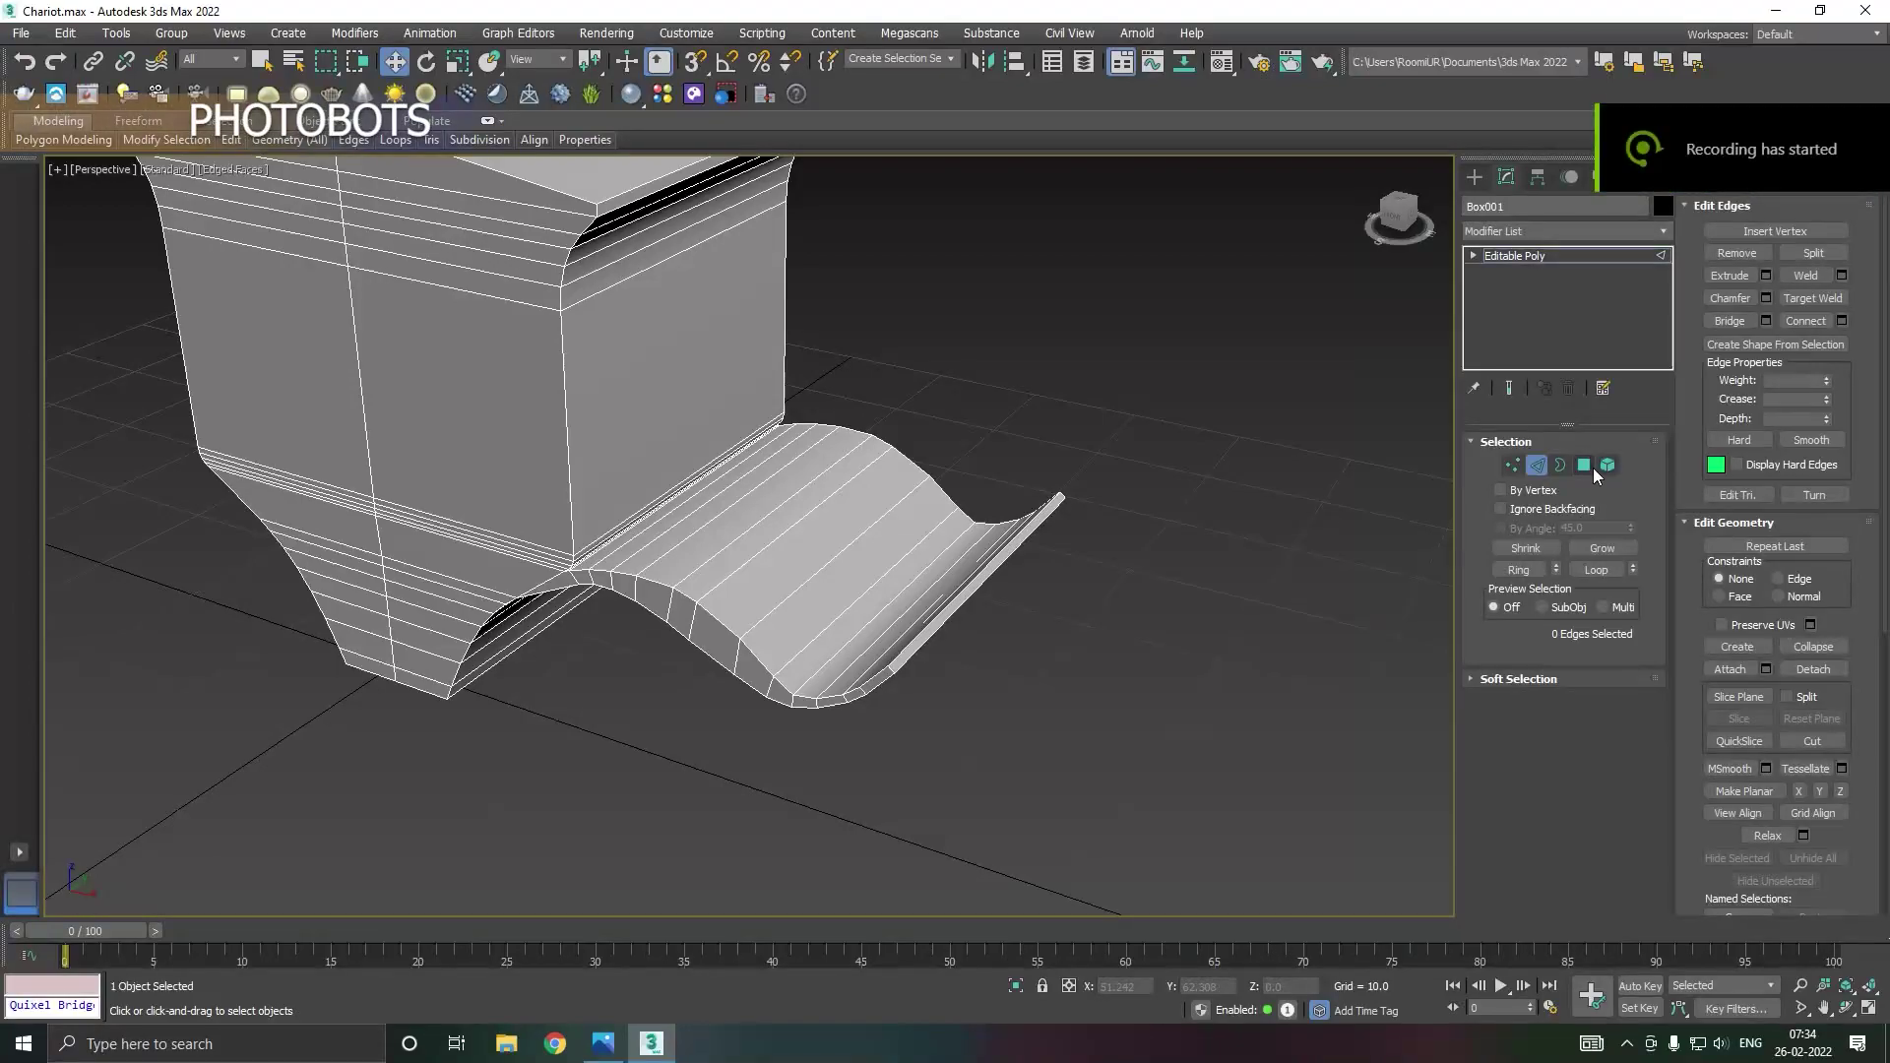
Step: Select the edge loop across the curved strap, slide it slightly, then remove it
{"action": "left_click", "coordinate": [1584, 464]}
{"action": "left_click", "coordinate": [824, 556]}
{"action": "middle_click_drag", "start_coordinate": [824, 556], "coordinate": [774, 548], "text": "alt"}
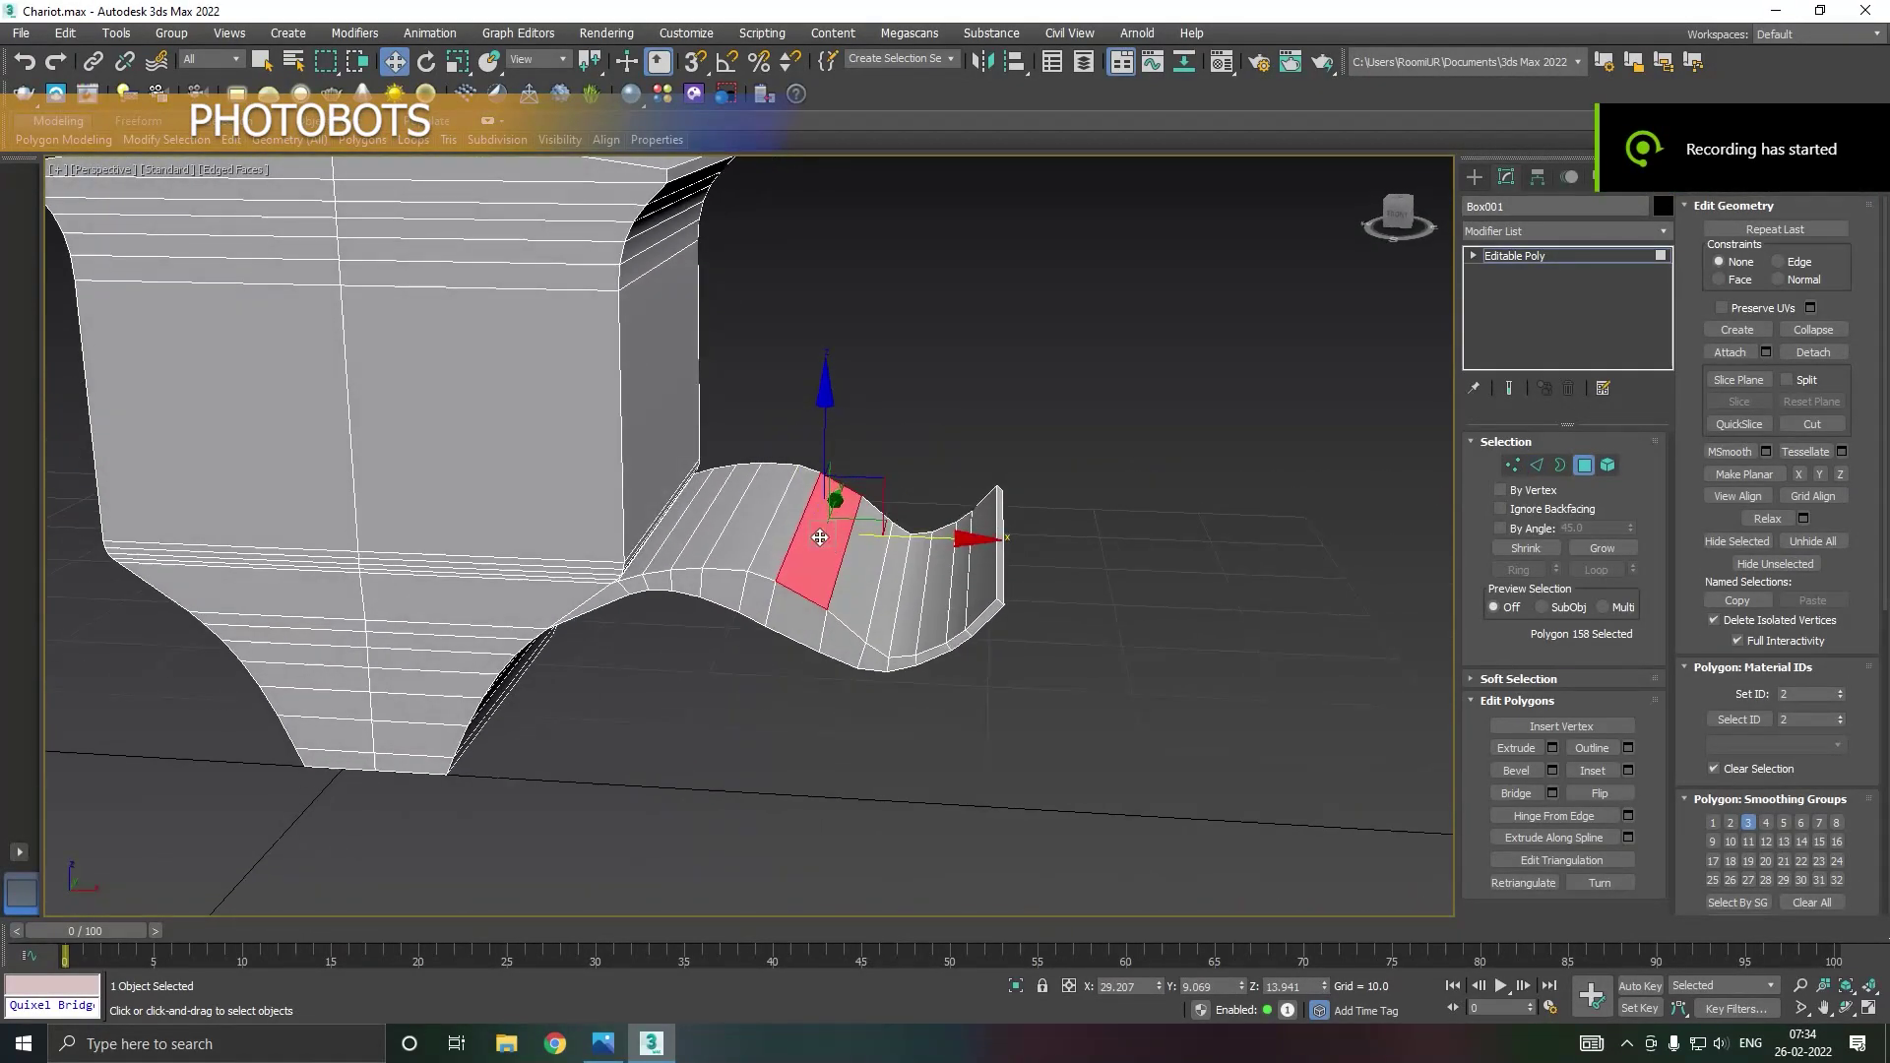
{"action": "scroll", "coordinate": [774, 549], "scroll_direction": "up", "scroll_amount": 2}
{"action": "scroll", "coordinate": [770, 549], "scroll_direction": "up", "scroll_amount": 2}
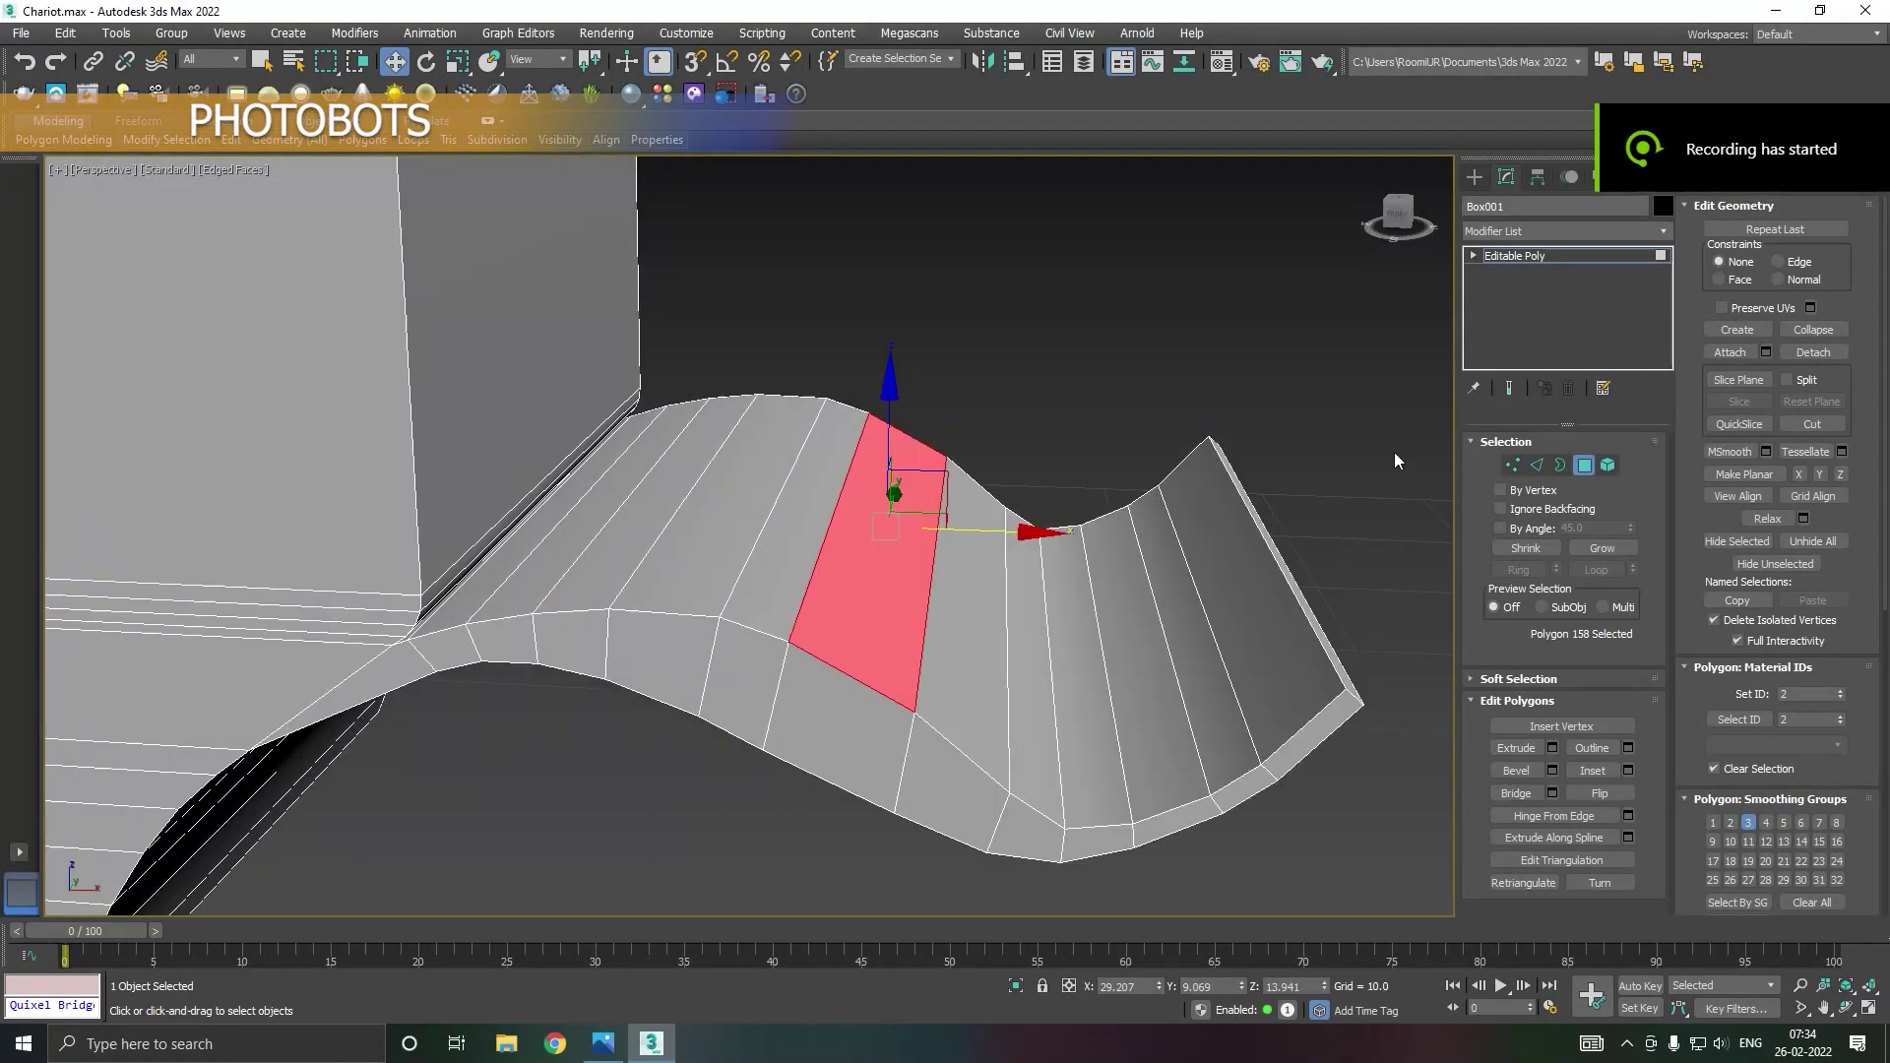
{"action": "left_click", "coordinate": [1536, 464]}
{"action": "double_click", "coordinate": [734, 572]}
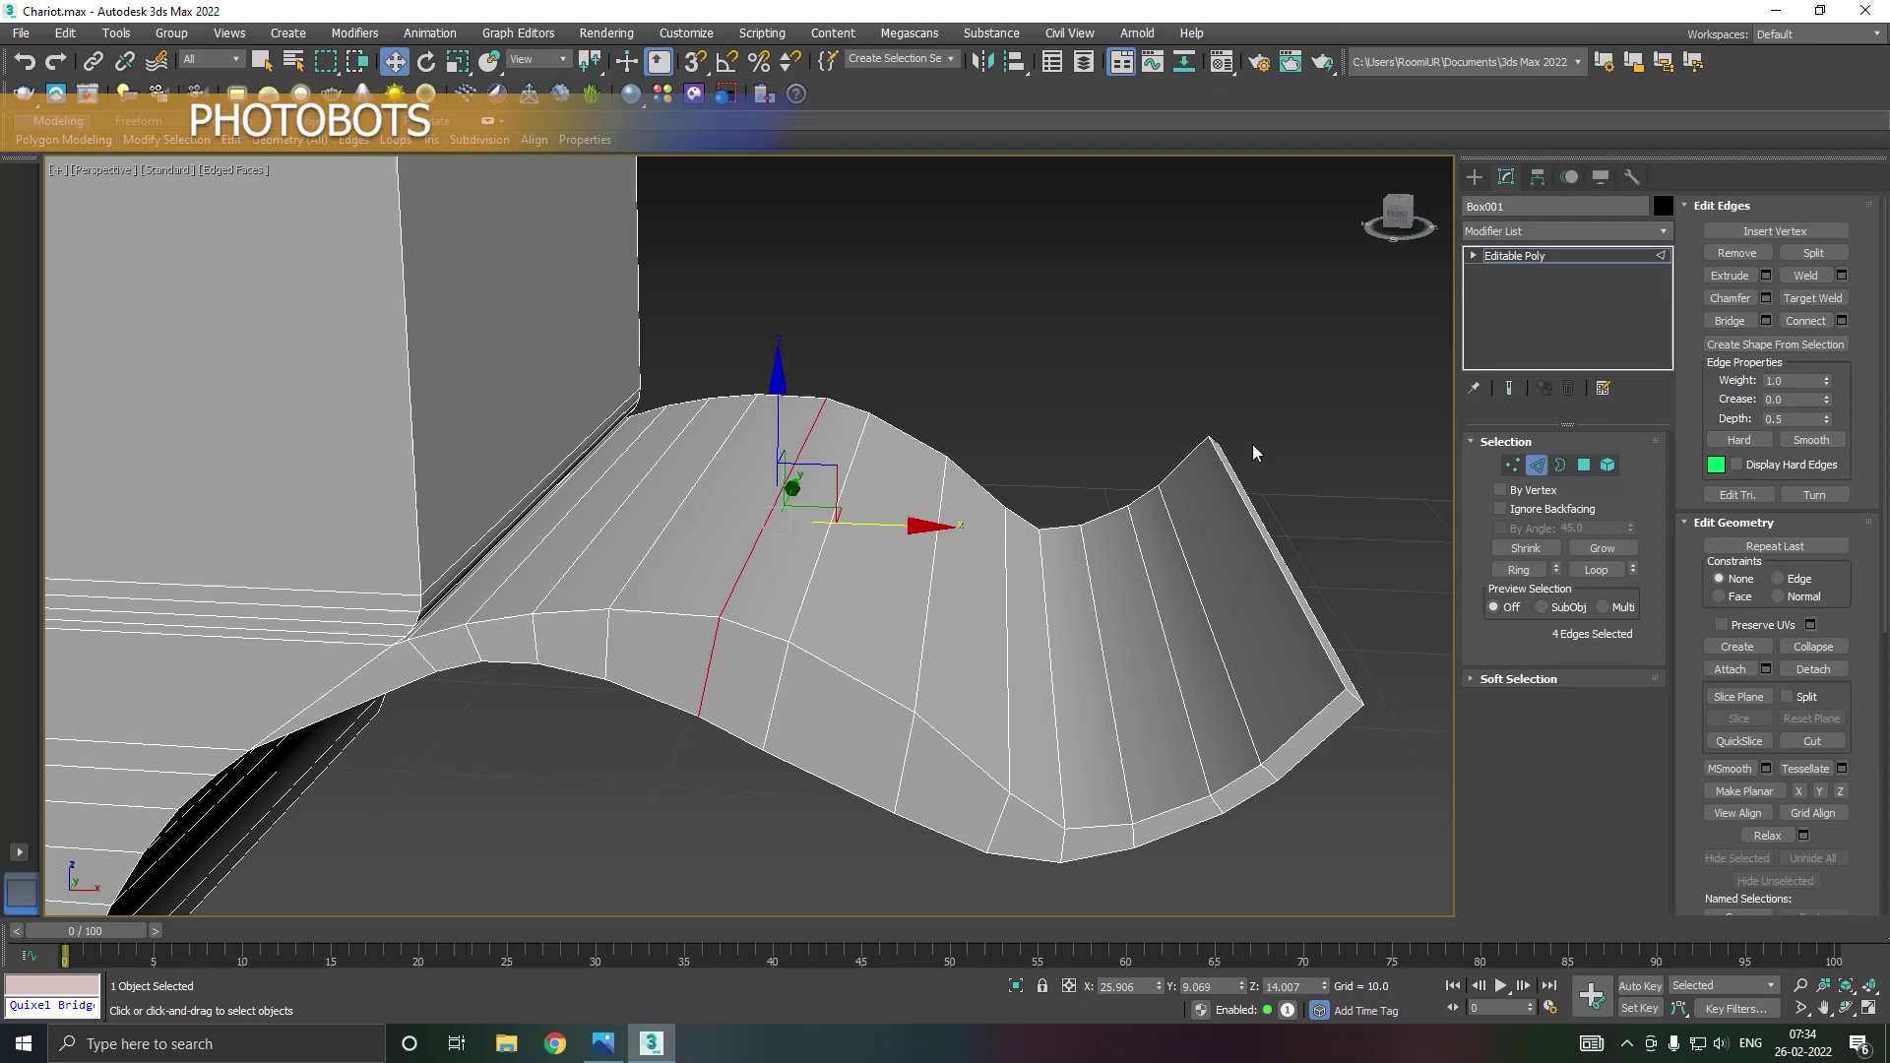
{"action": "left_click_drag", "start_coordinate": [793, 626], "coordinate": [798, 626]}
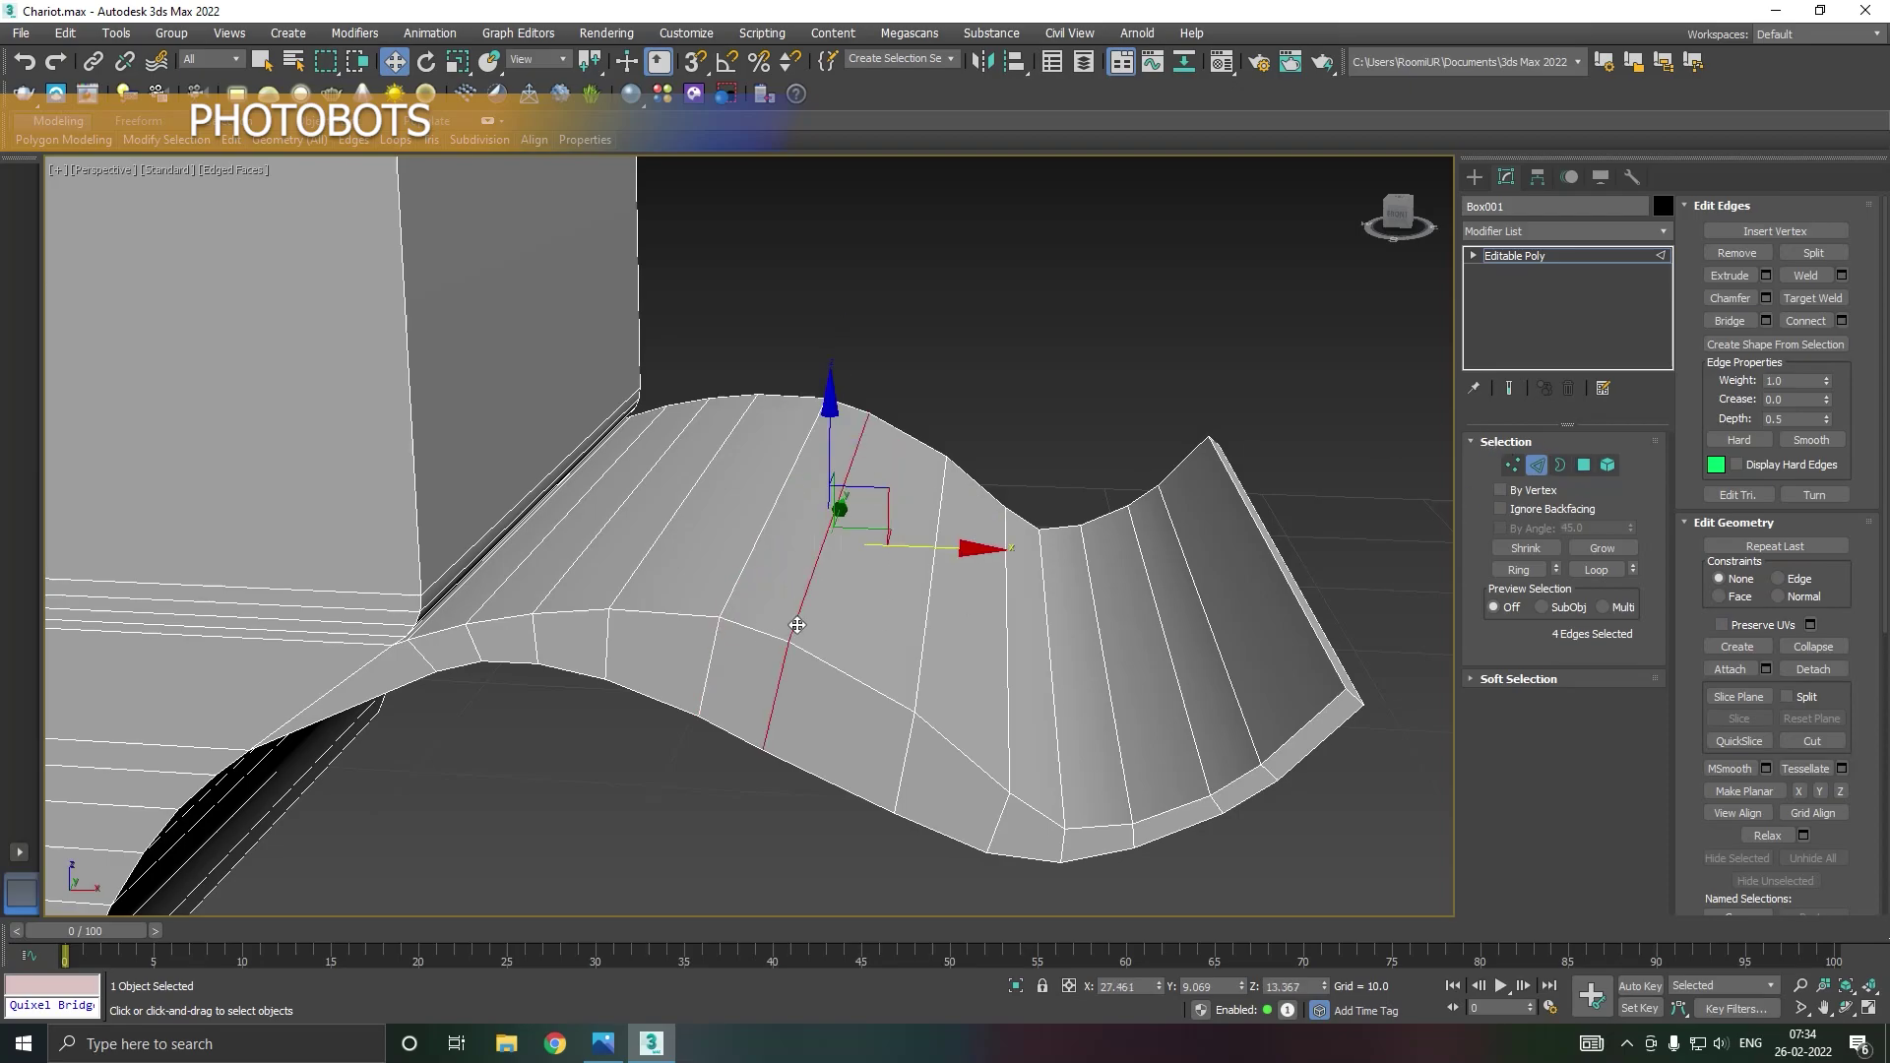
{"action": "key", "text": "ctrl+BackSpace"}
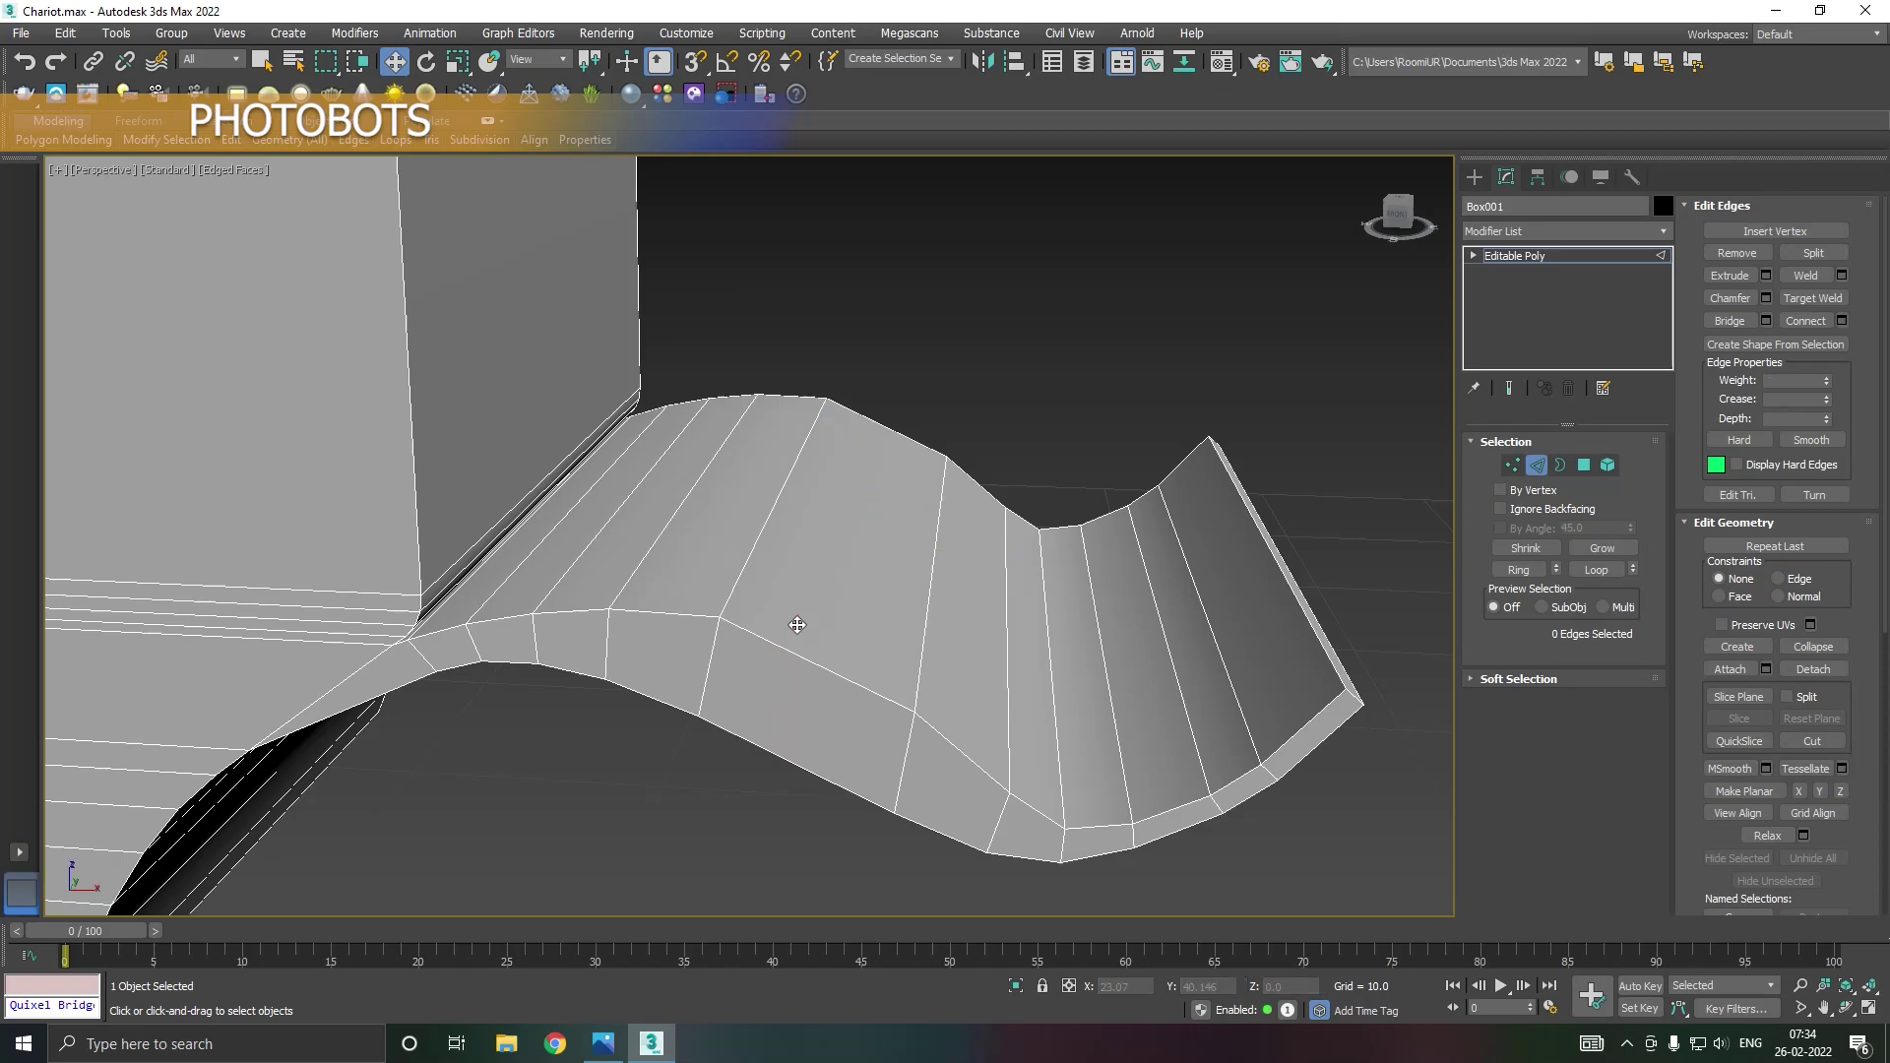
Step: Extrude the strap's crest face by 8.262 and shift its top left in Front view
{"action": "left_click", "coordinate": [1585, 465]}
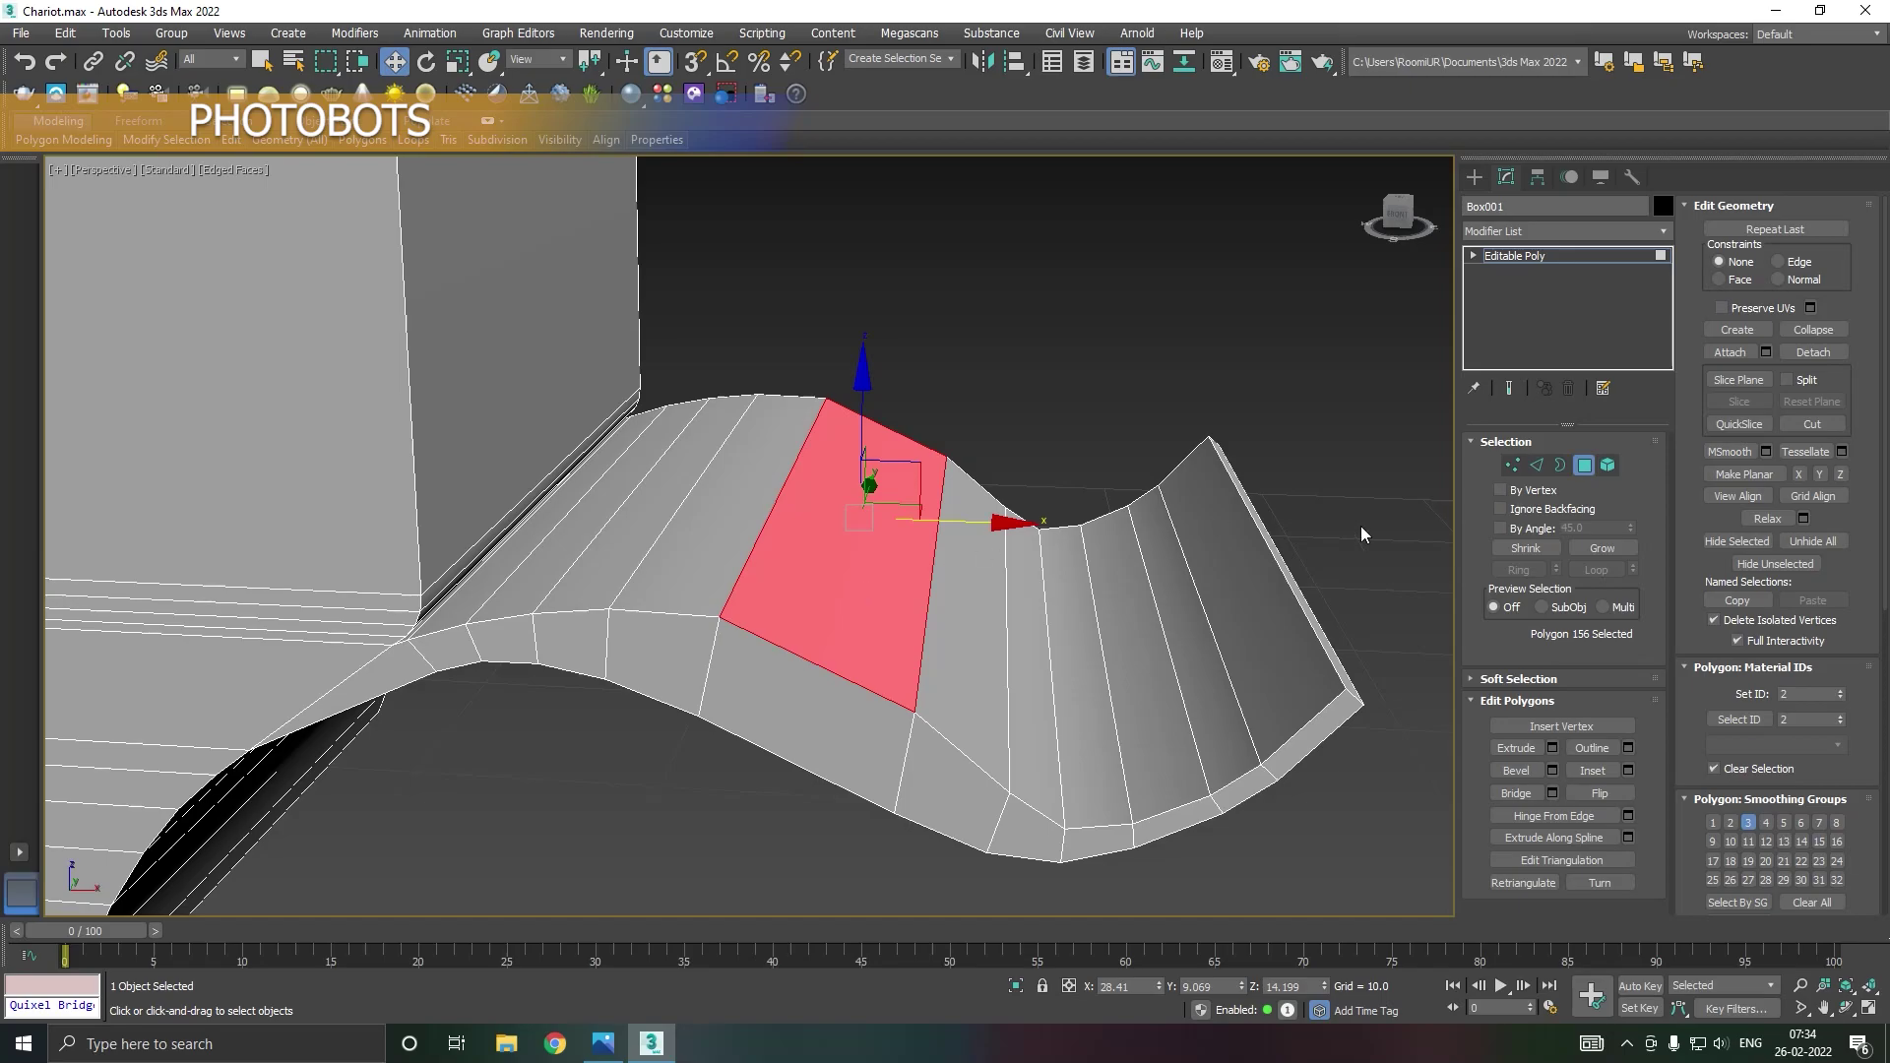
{"action": "left_click", "coordinate": [1554, 748]}
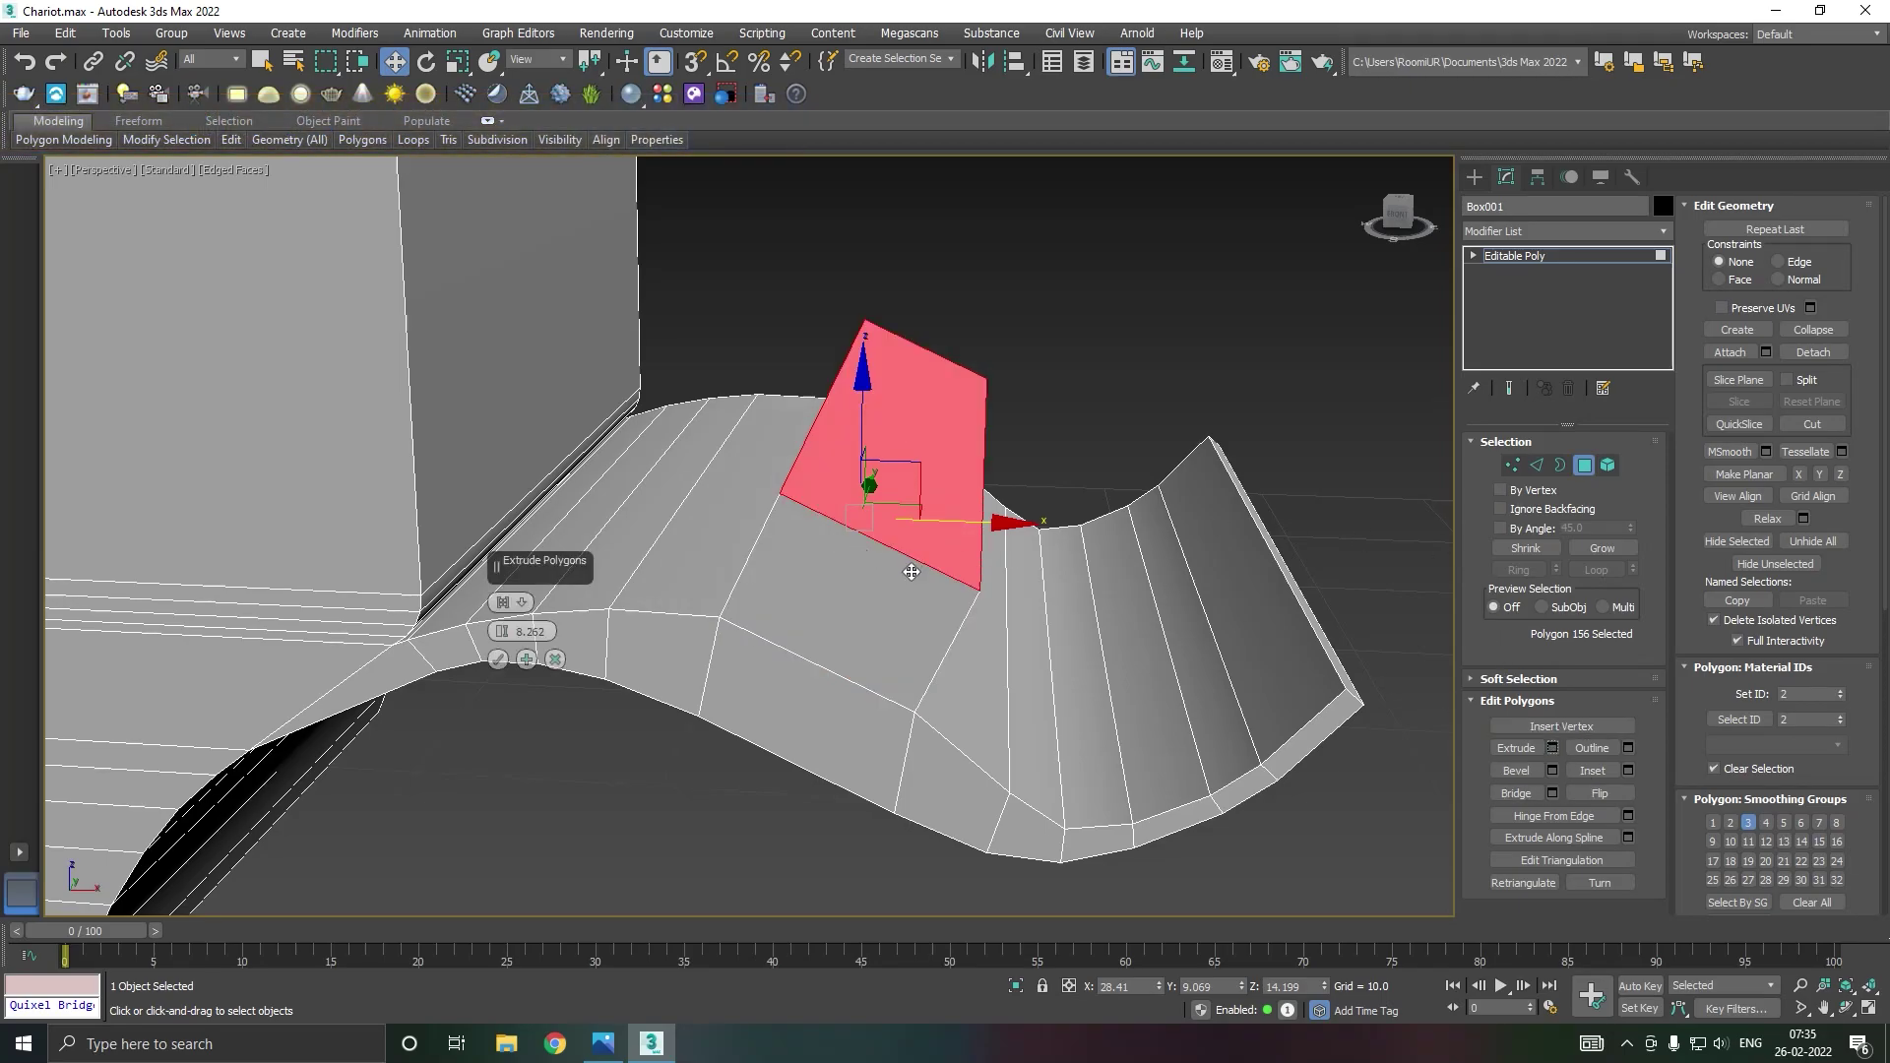
{"action": "left_click", "coordinate": [498, 660]}
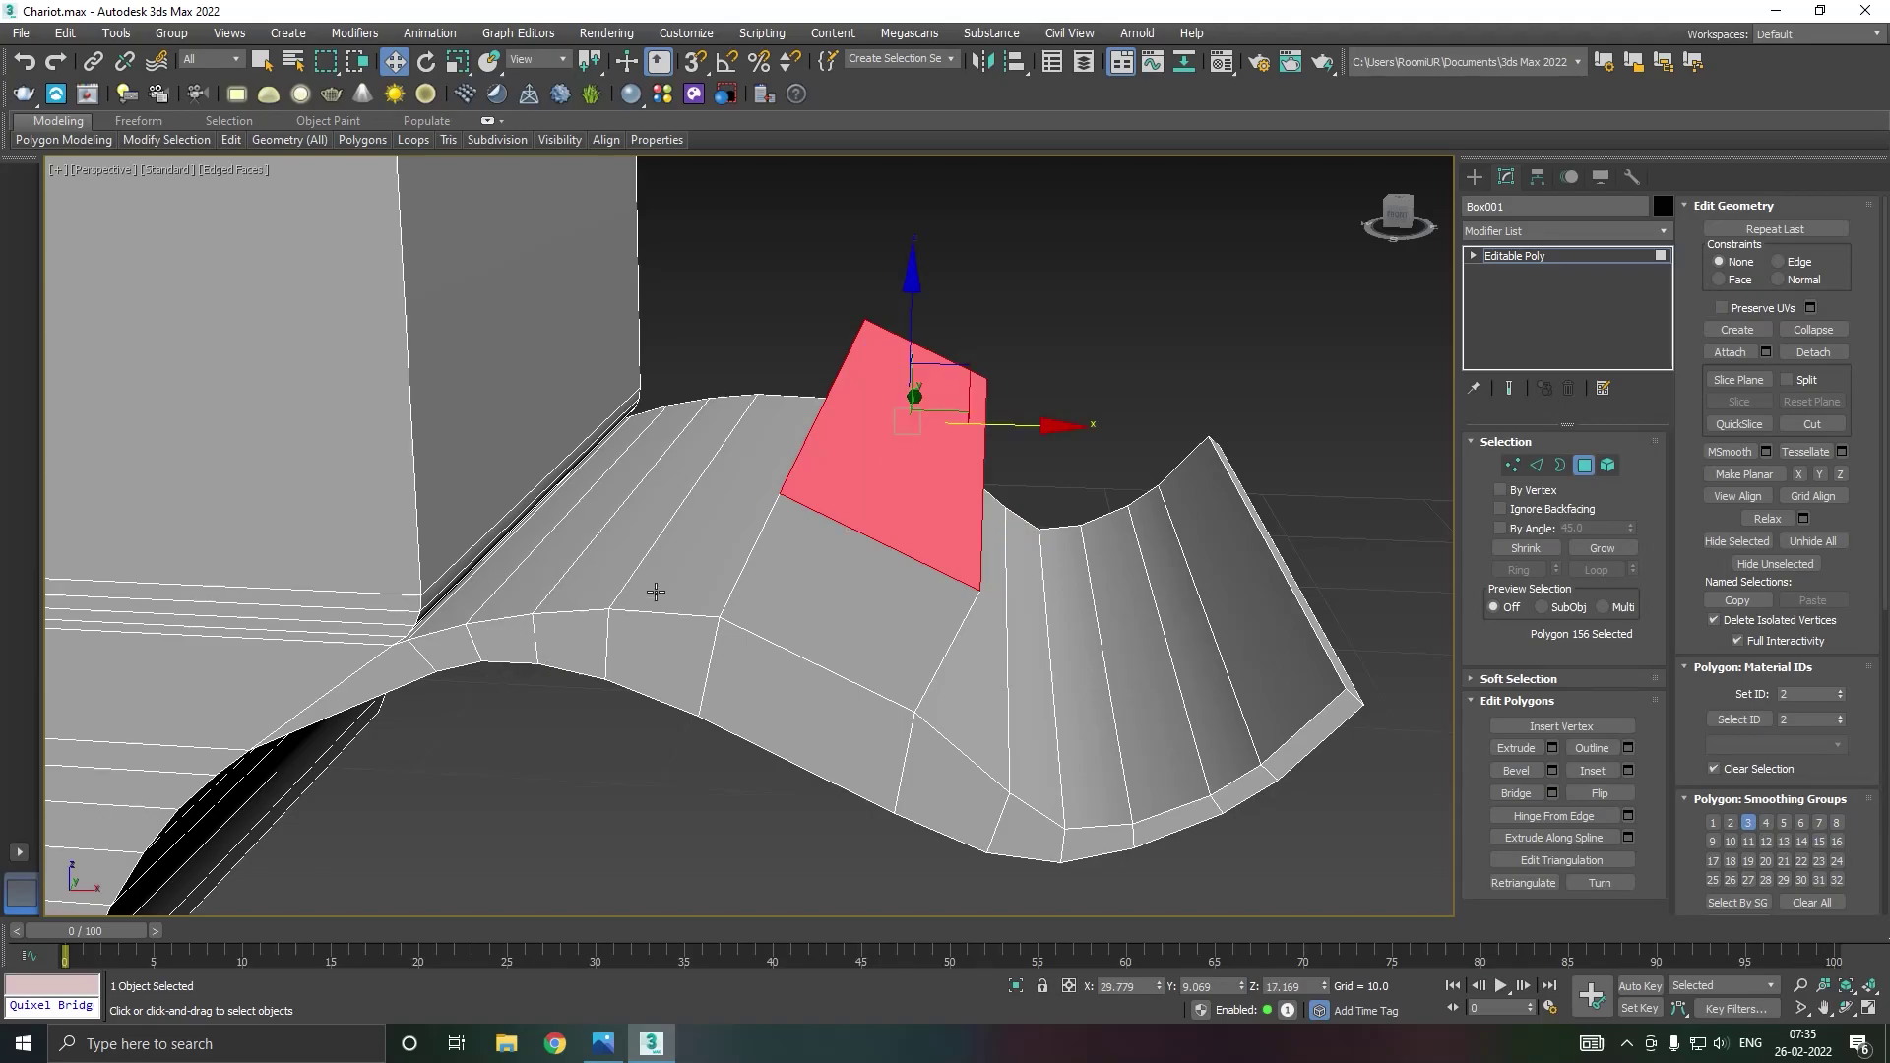
{"action": "key", "text": "f"}
{"action": "scroll", "coordinate": [818, 677], "scroll_direction": "down", "scroll_amount": 1}
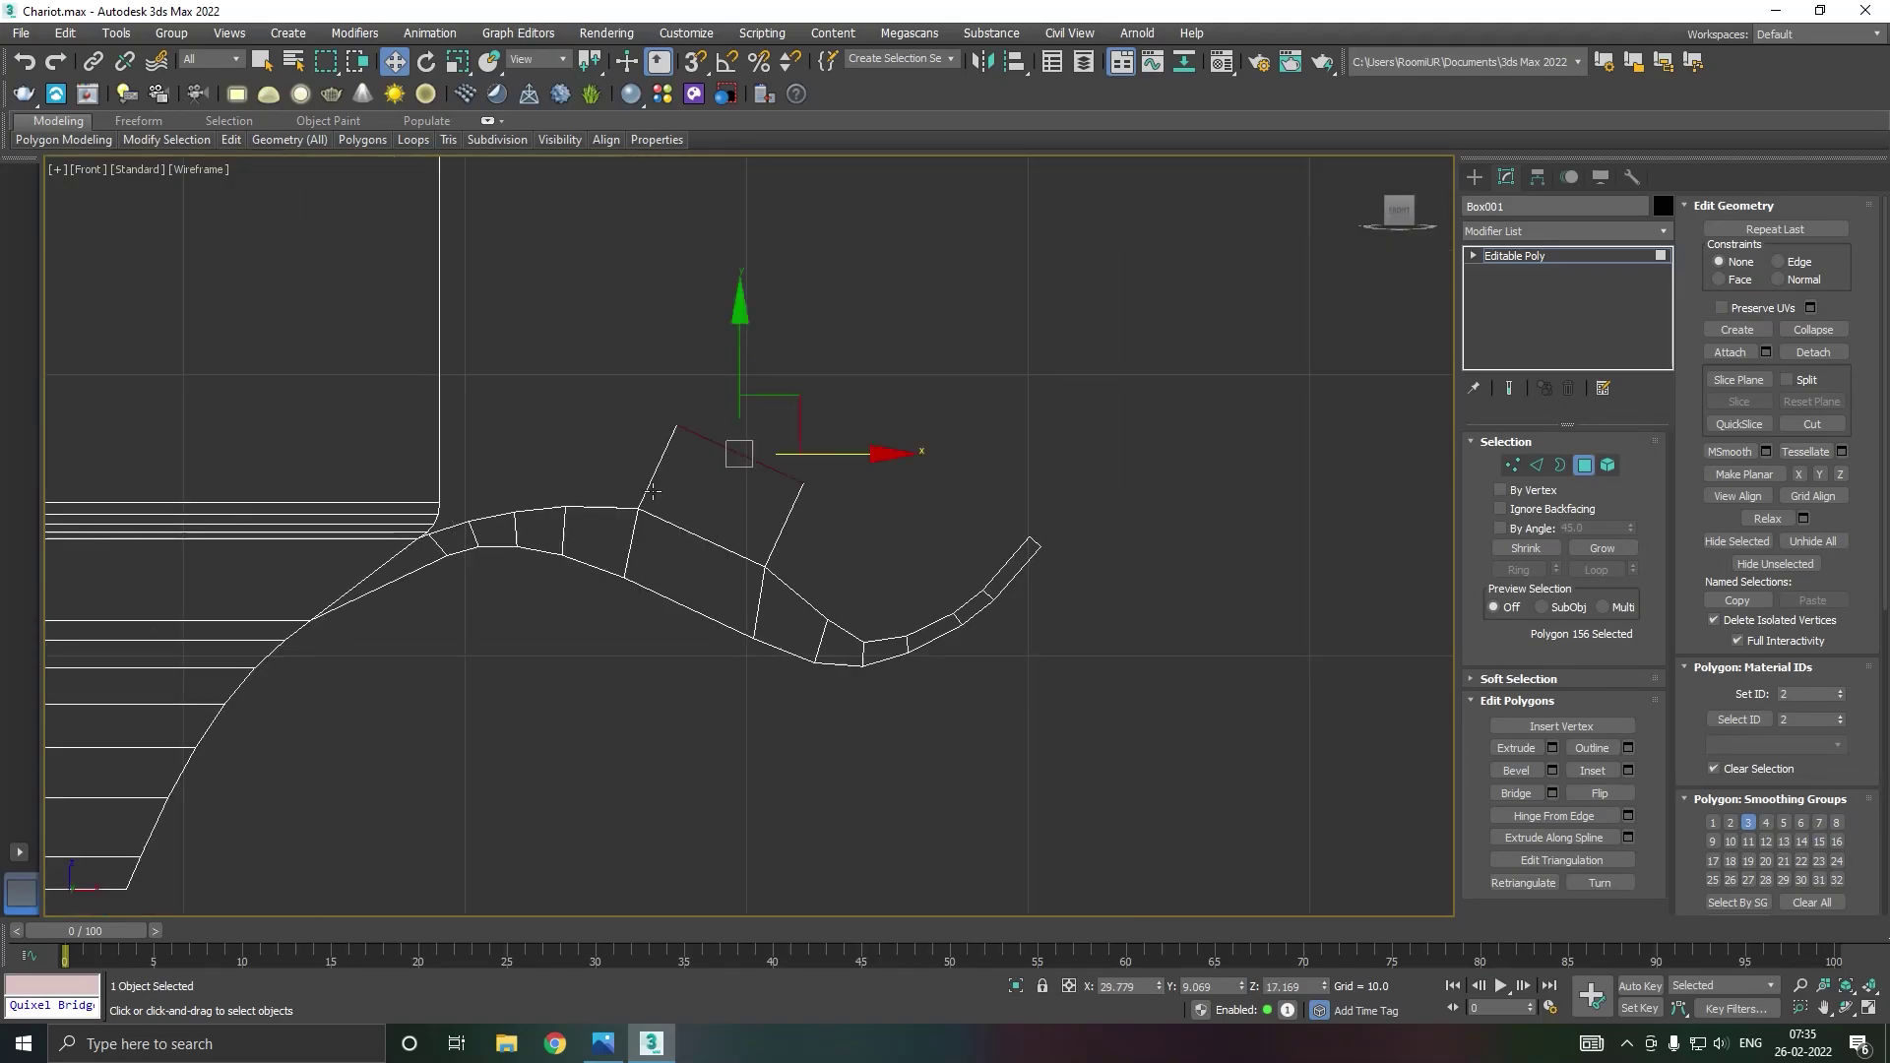
{"action": "scroll", "coordinate": [646, 387], "scroll_direction": "up", "scroll_amount": 2}
{"action": "left_click_drag", "start_coordinate": [899, 506], "coordinate": [827, 490]}
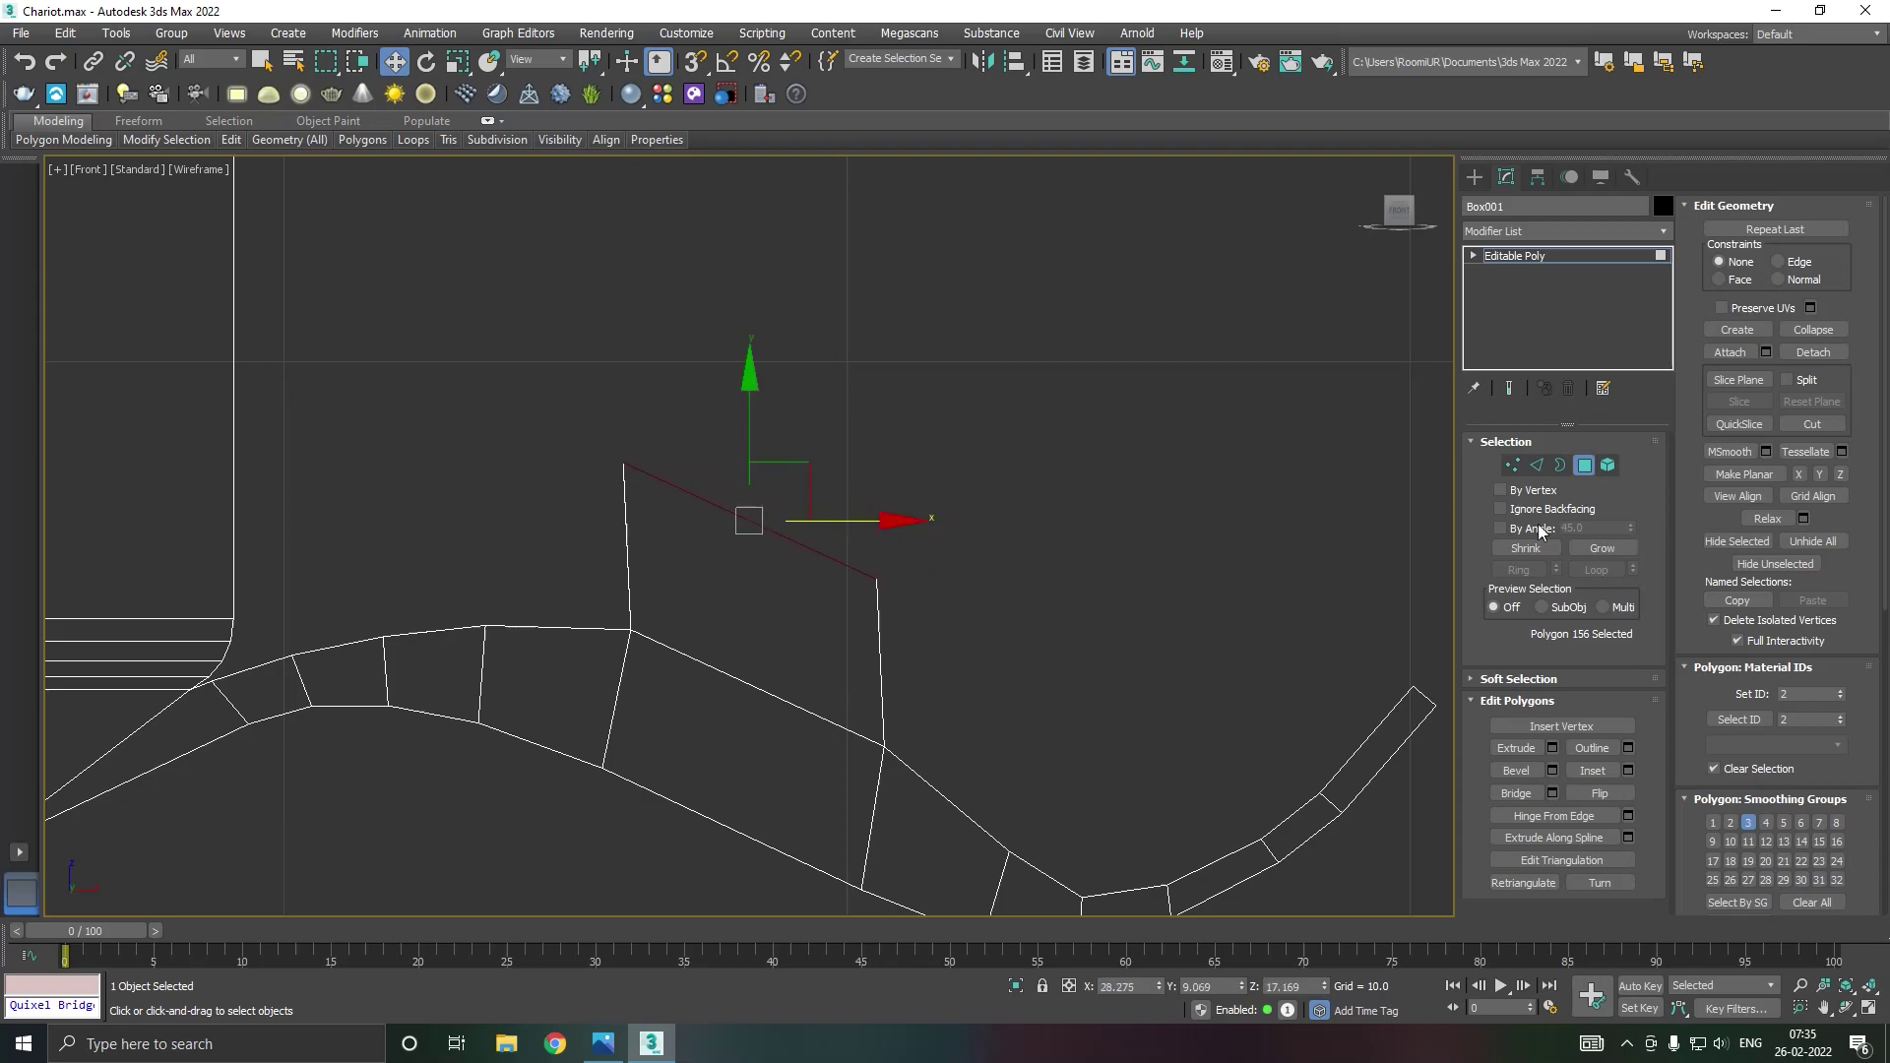
{"action": "key", "text": "p"}
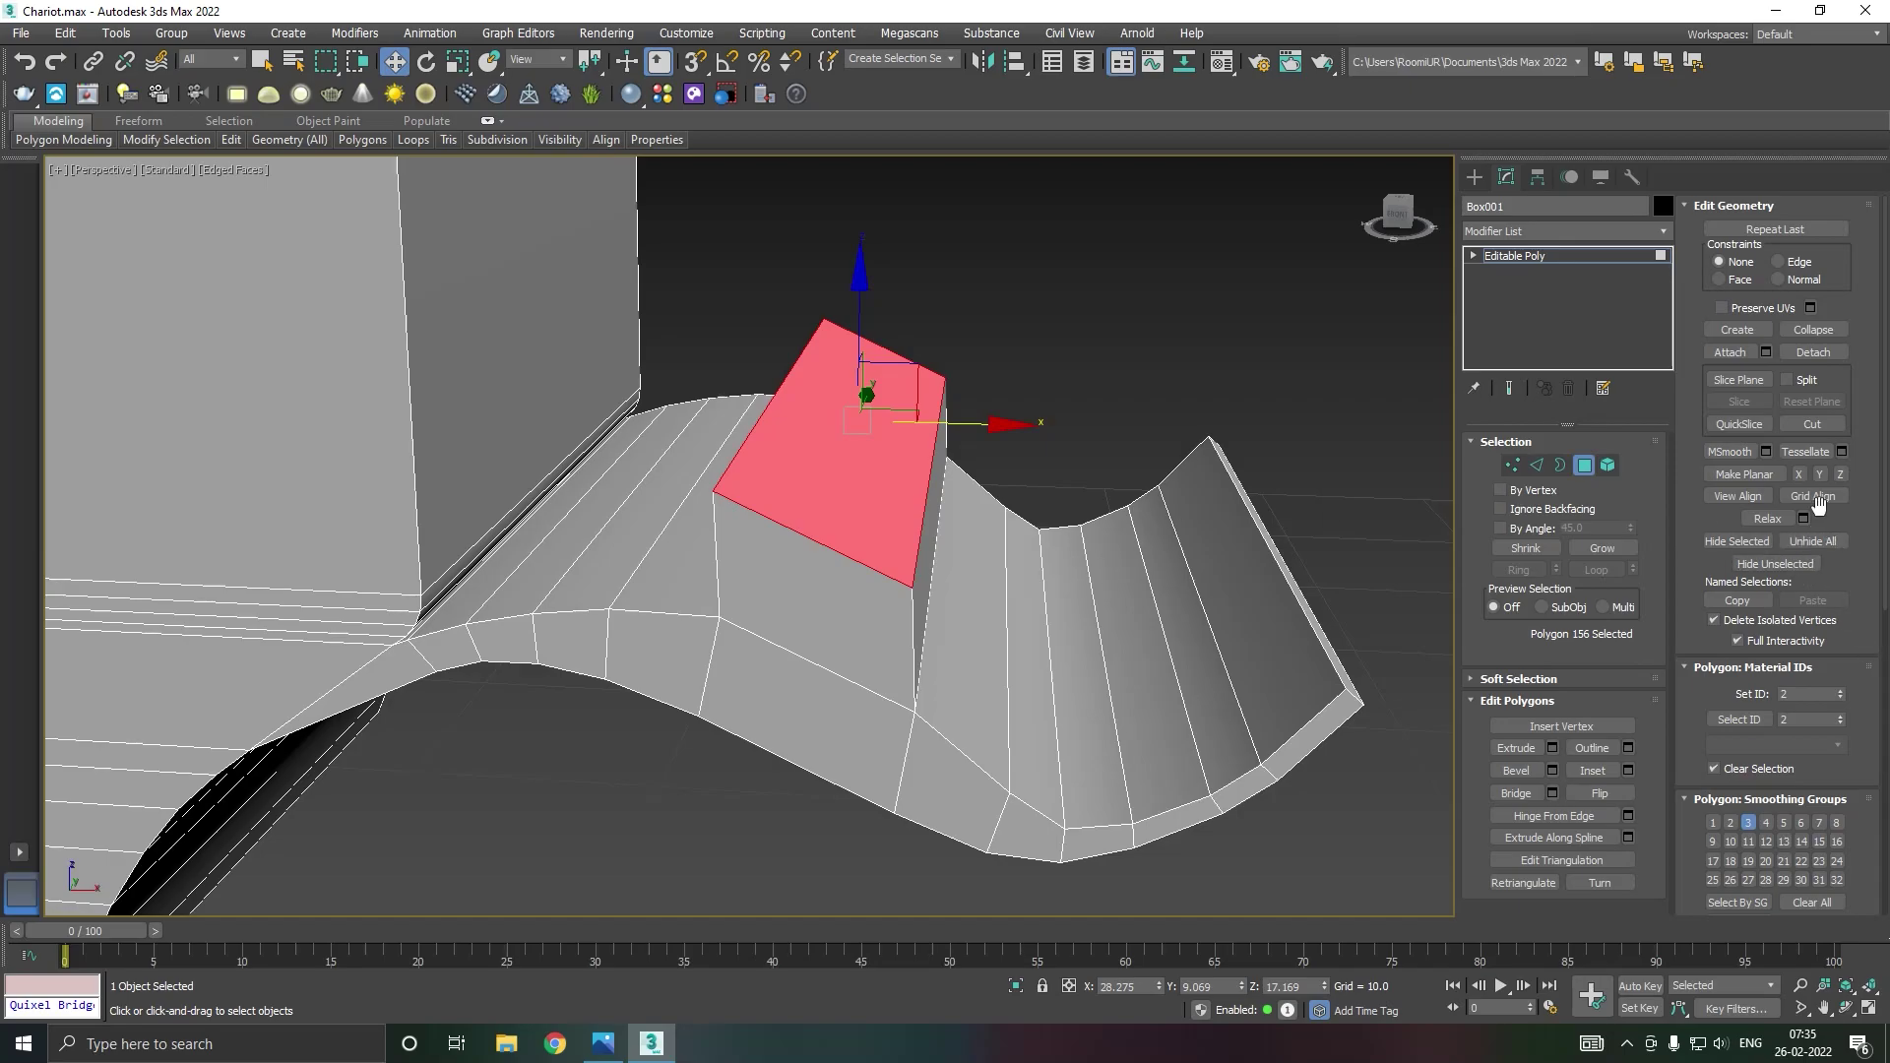
Step: Flatten the block's top face level using Make Planar Z
{"action": "left_click", "coordinate": [1799, 473]}
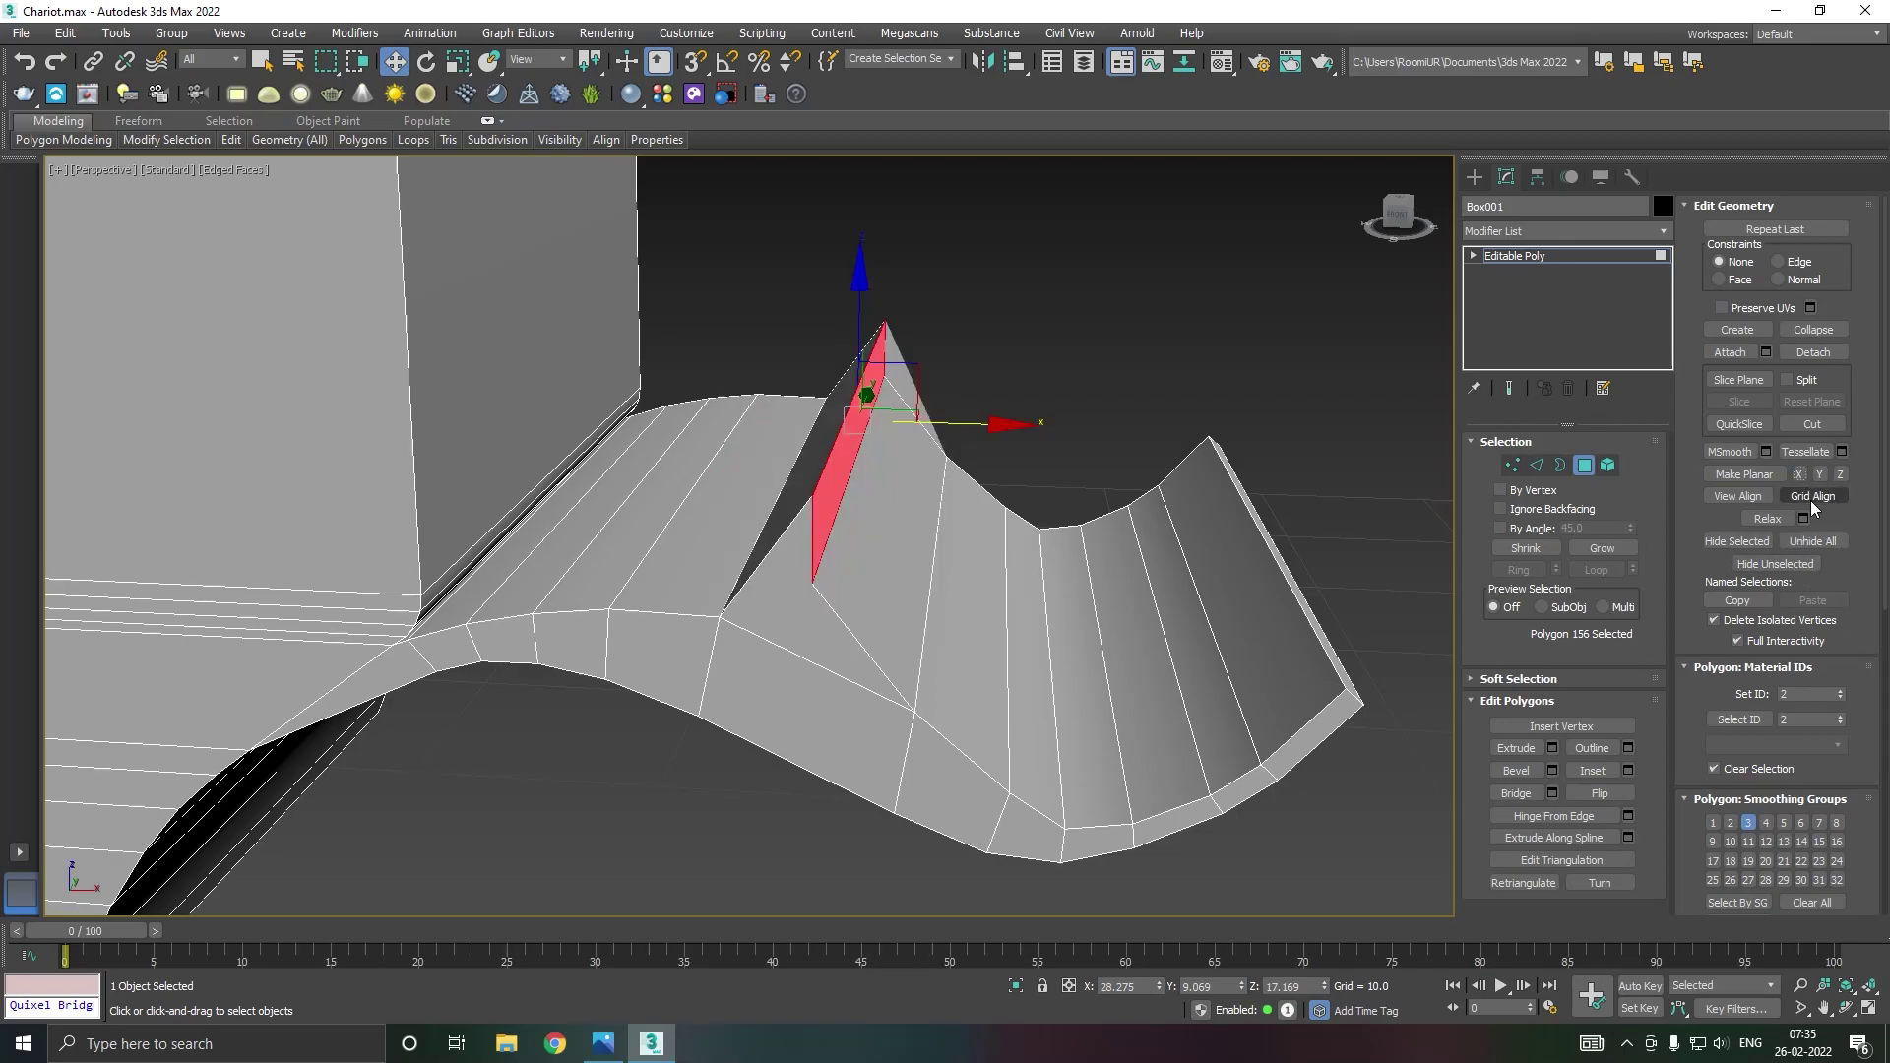
{"action": "key", "text": "ctrl+z"}
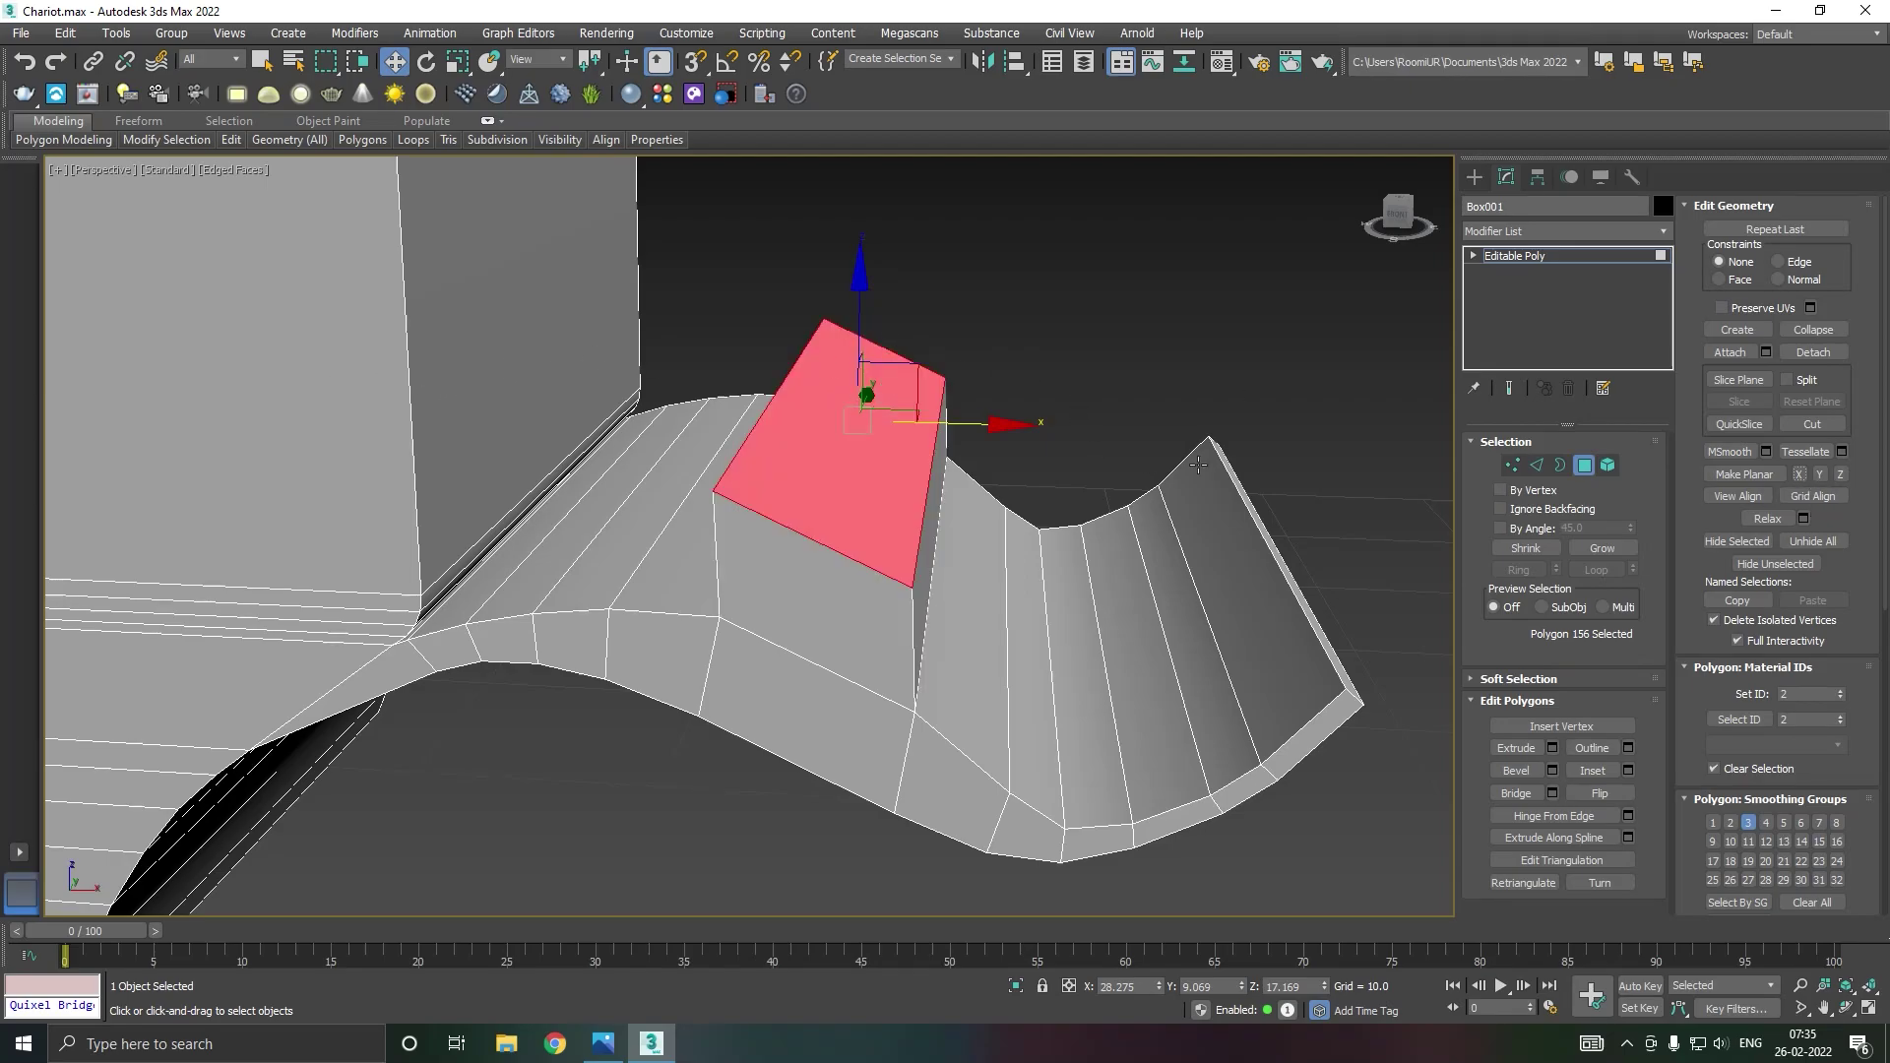
{"action": "left_click", "coordinate": [1818, 475]}
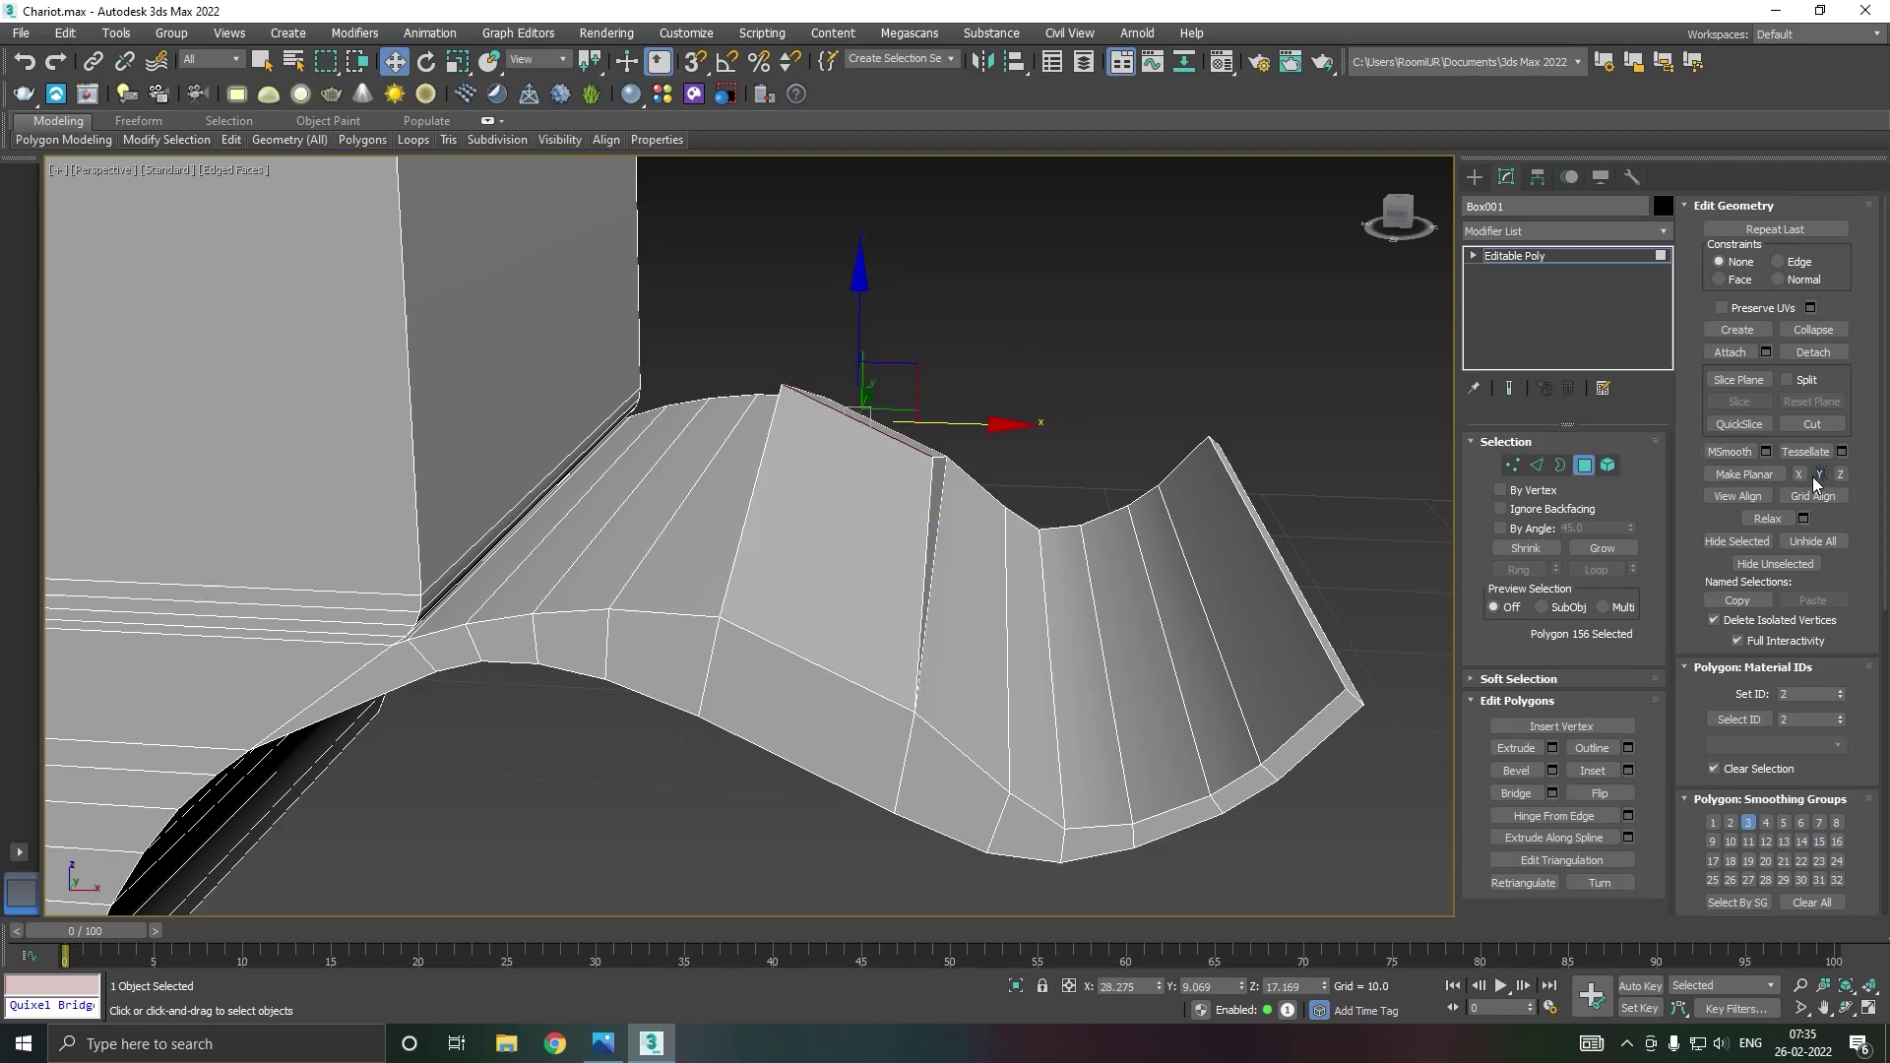
{"action": "key", "text": "ctrl+z"}
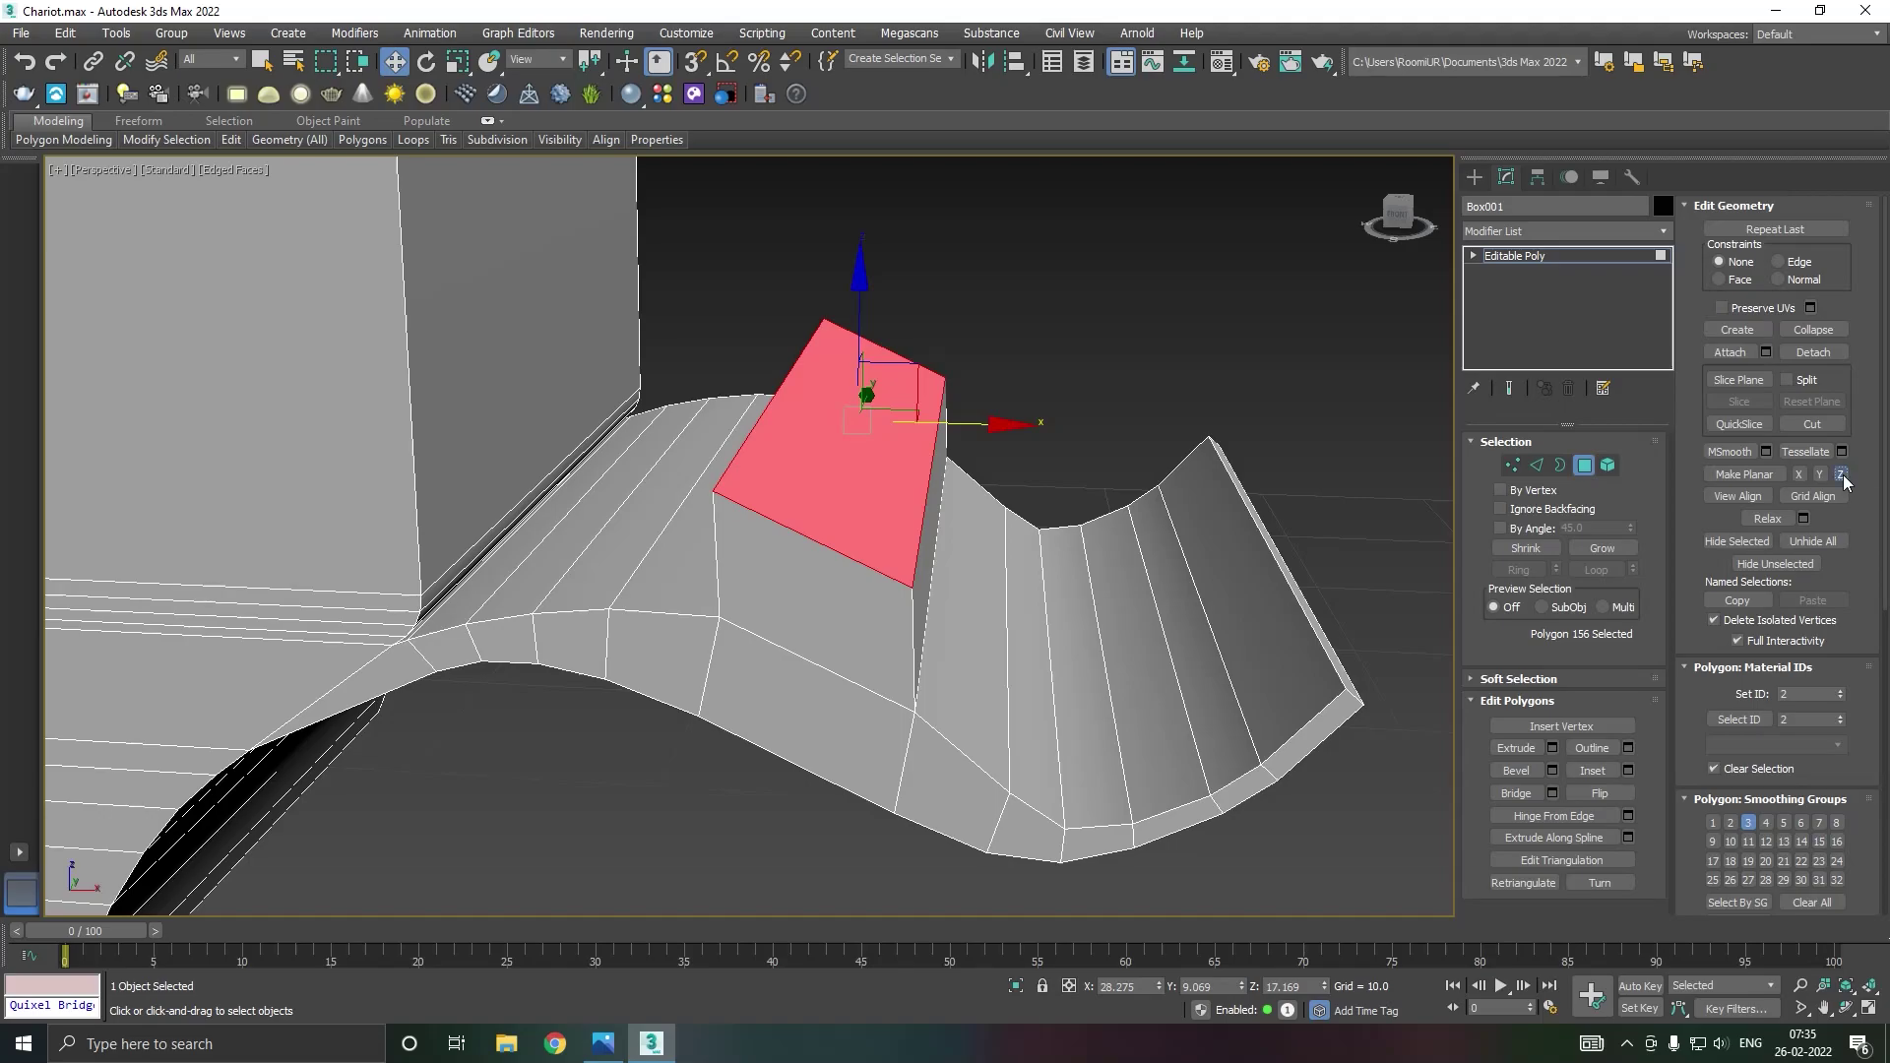
{"action": "left_click", "coordinate": [1842, 475]}
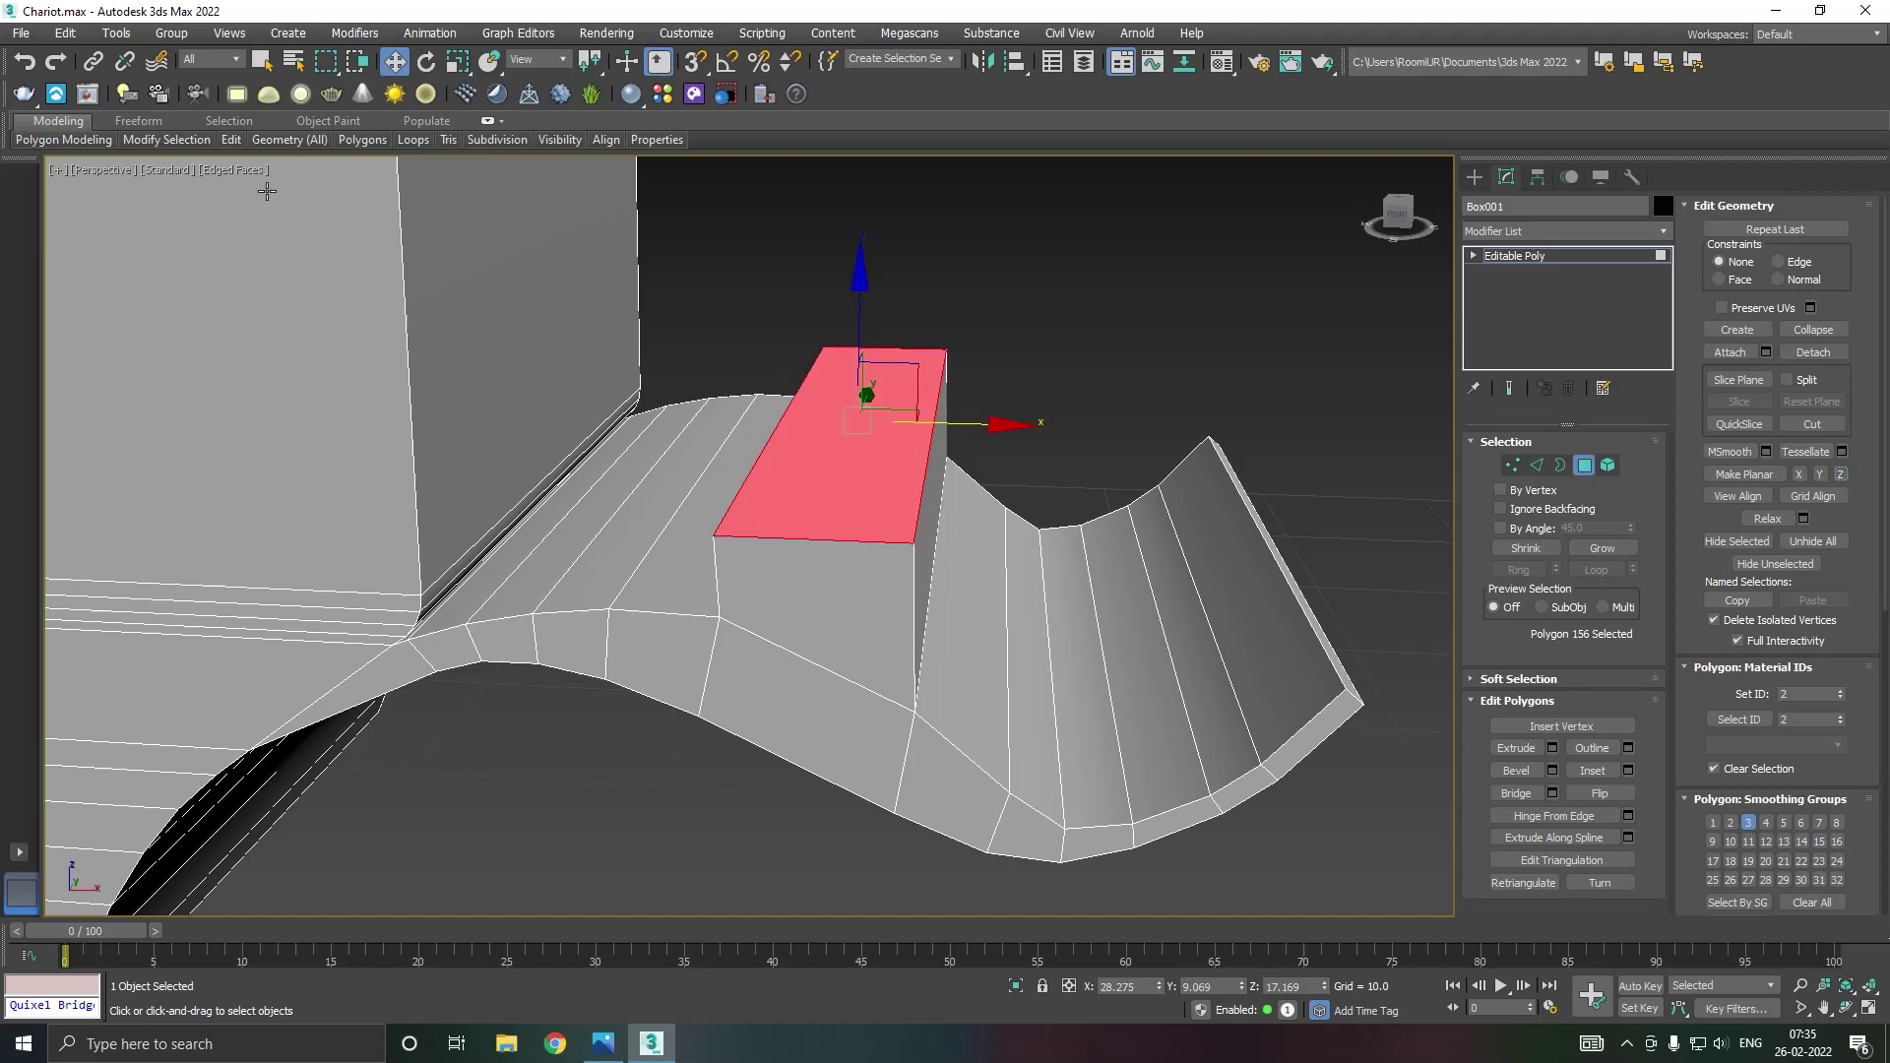
{"action": "middle_click_drag", "start_coordinate": [1020, 366], "coordinate": [1013, 376], "text": "alt"}
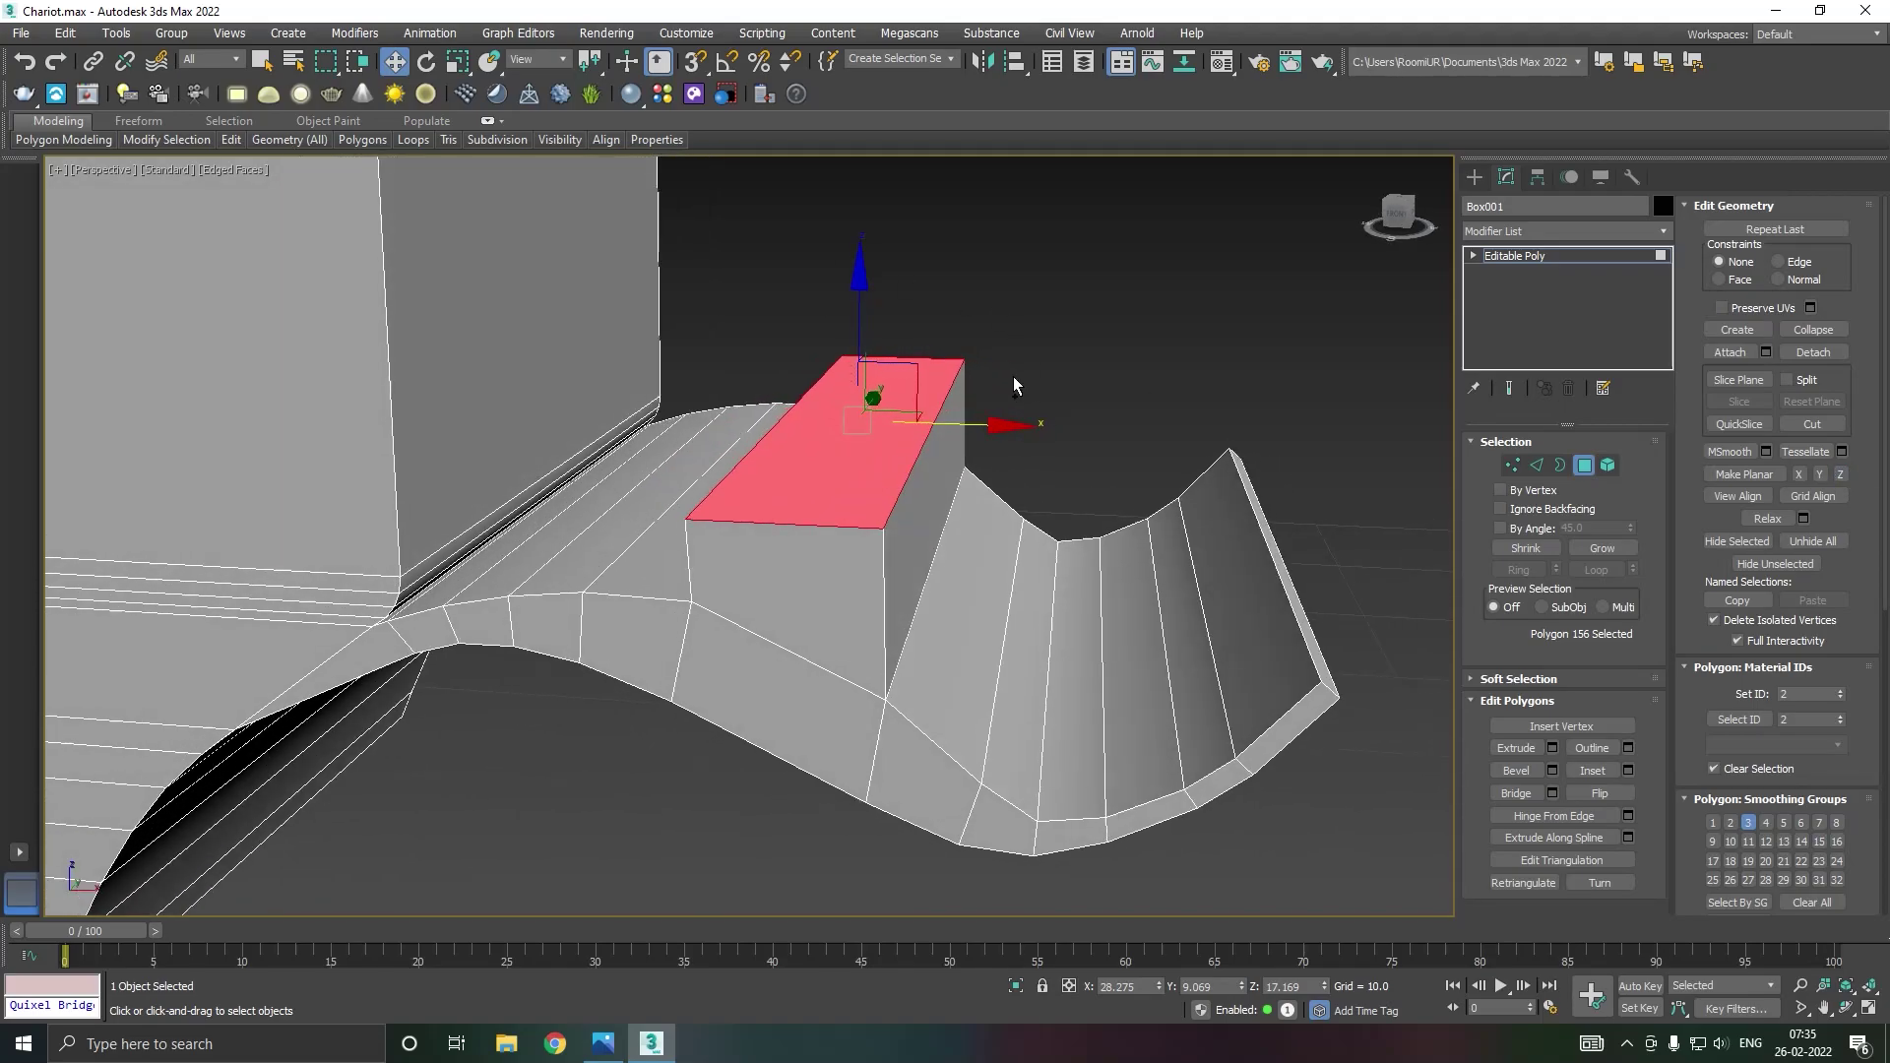
{"action": "left_click", "coordinate": [1537, 465]}
Step: Slide the block's vertical edge left to narrow it
{"action": "left_click", "coordinate": [920, 480]}
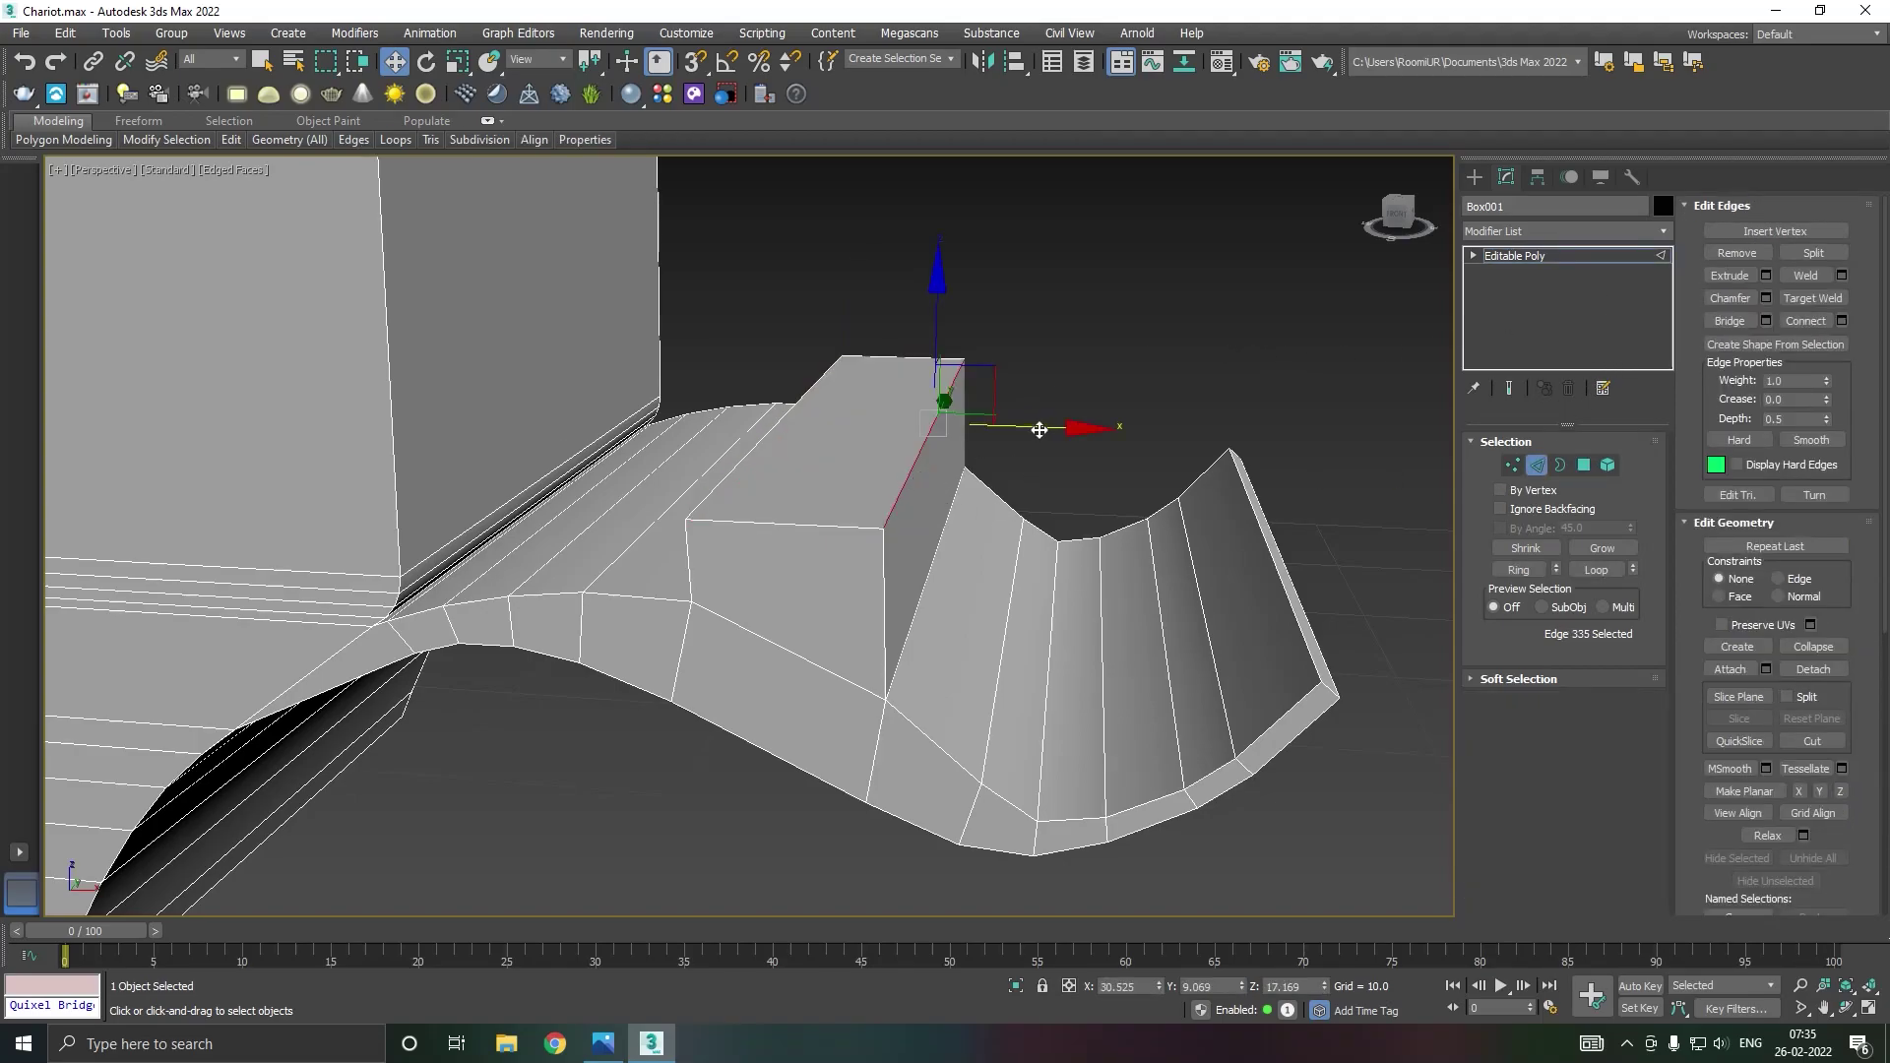
{"action": "left_click_drag", "start_coordinate": [1041, 429], "coordinate": [942, 429]}
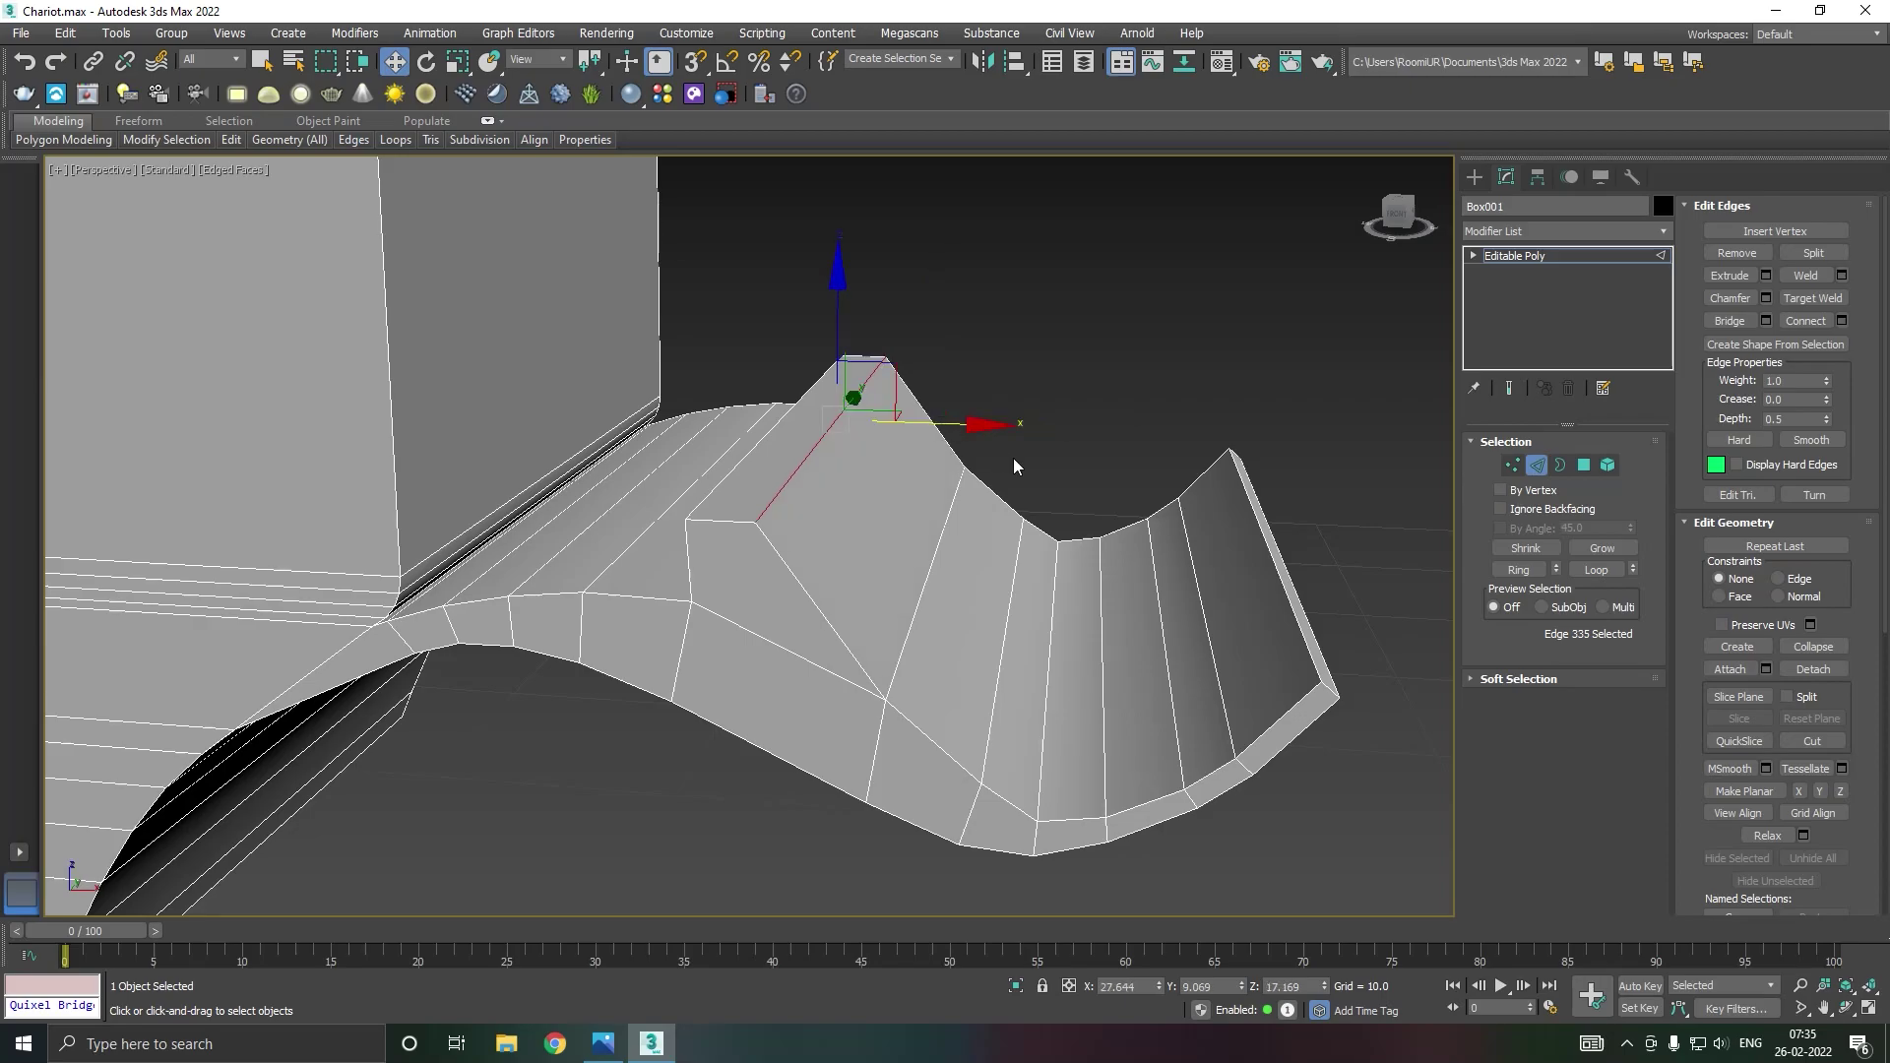
{"action": "middle_click_drag", "start_coordinate": [1014, 458], "coordinate": [1097, 408], "text": "alt"}
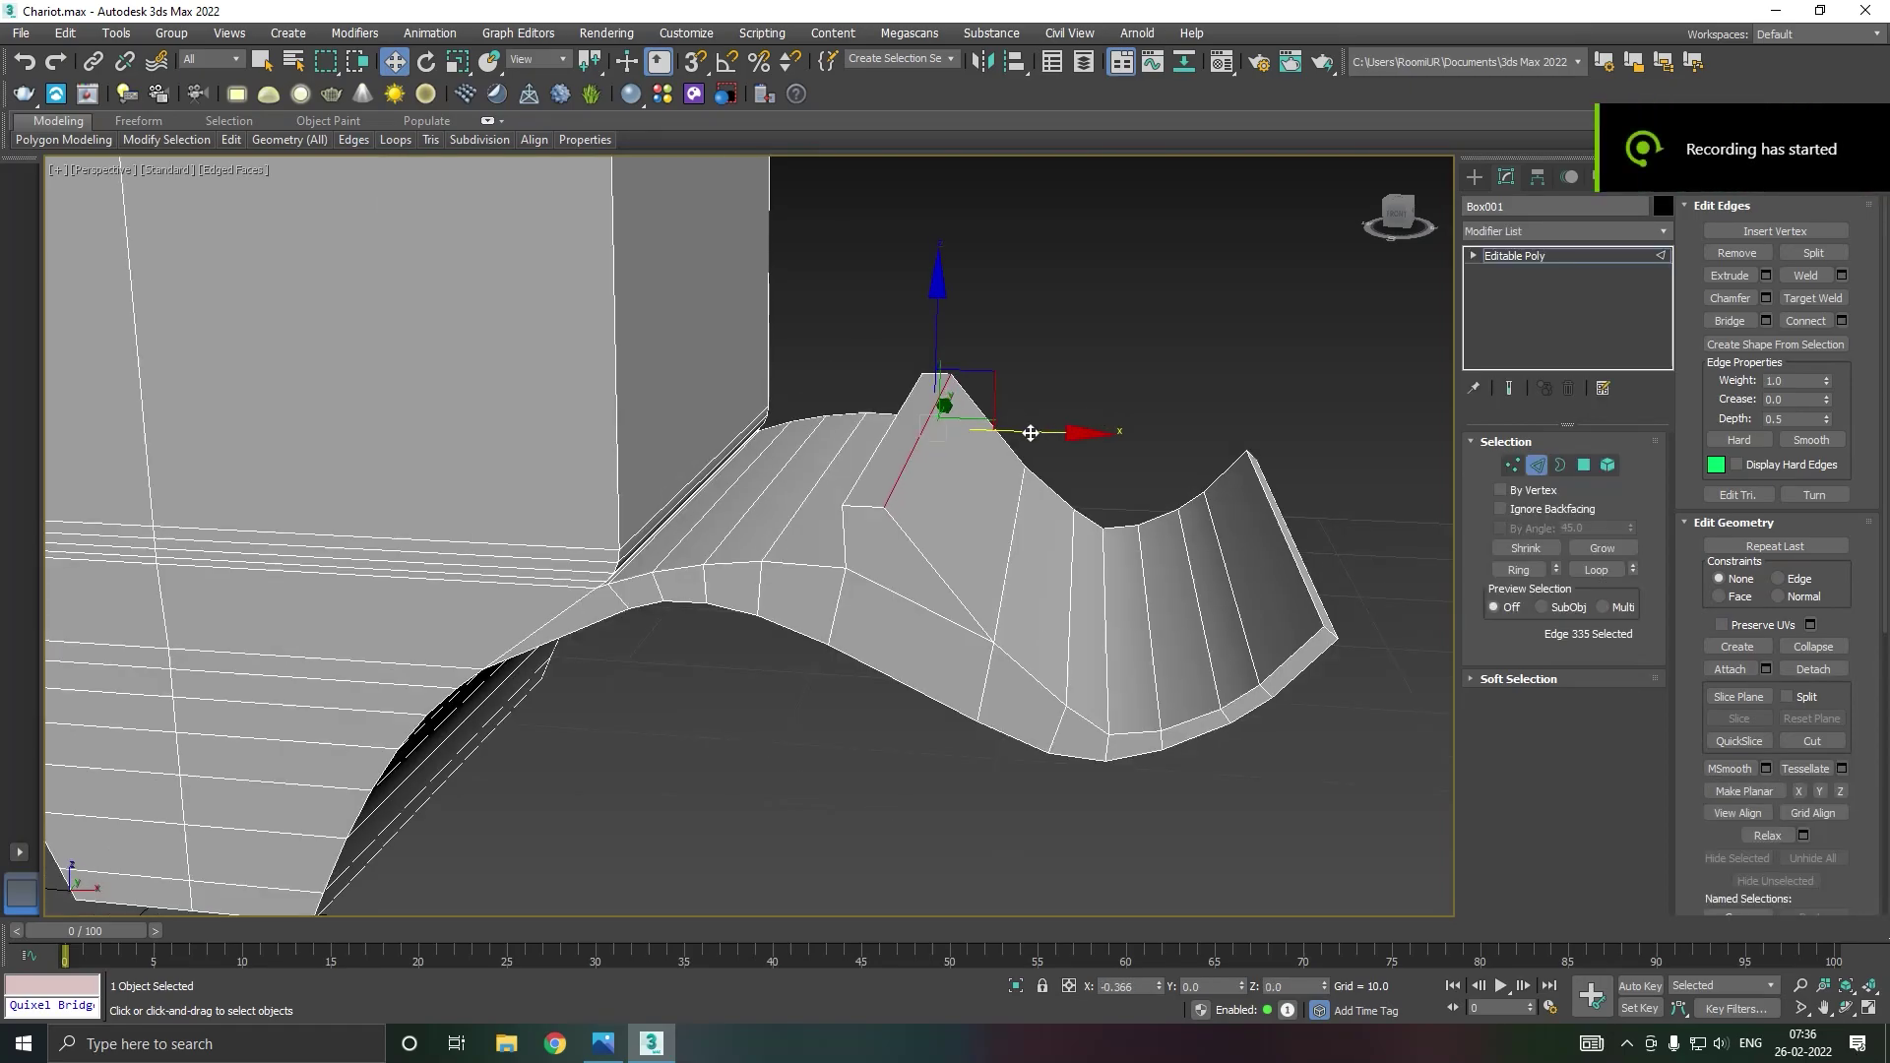
{"action": "left_click_drag", "start_coordinate": [1031, 433], "coordinate": [1021, 433]}
Step: Lower the block's top face slightly and extrude it upward into a fin
{"action": "left_click", "coordinate": [1585, 465]}
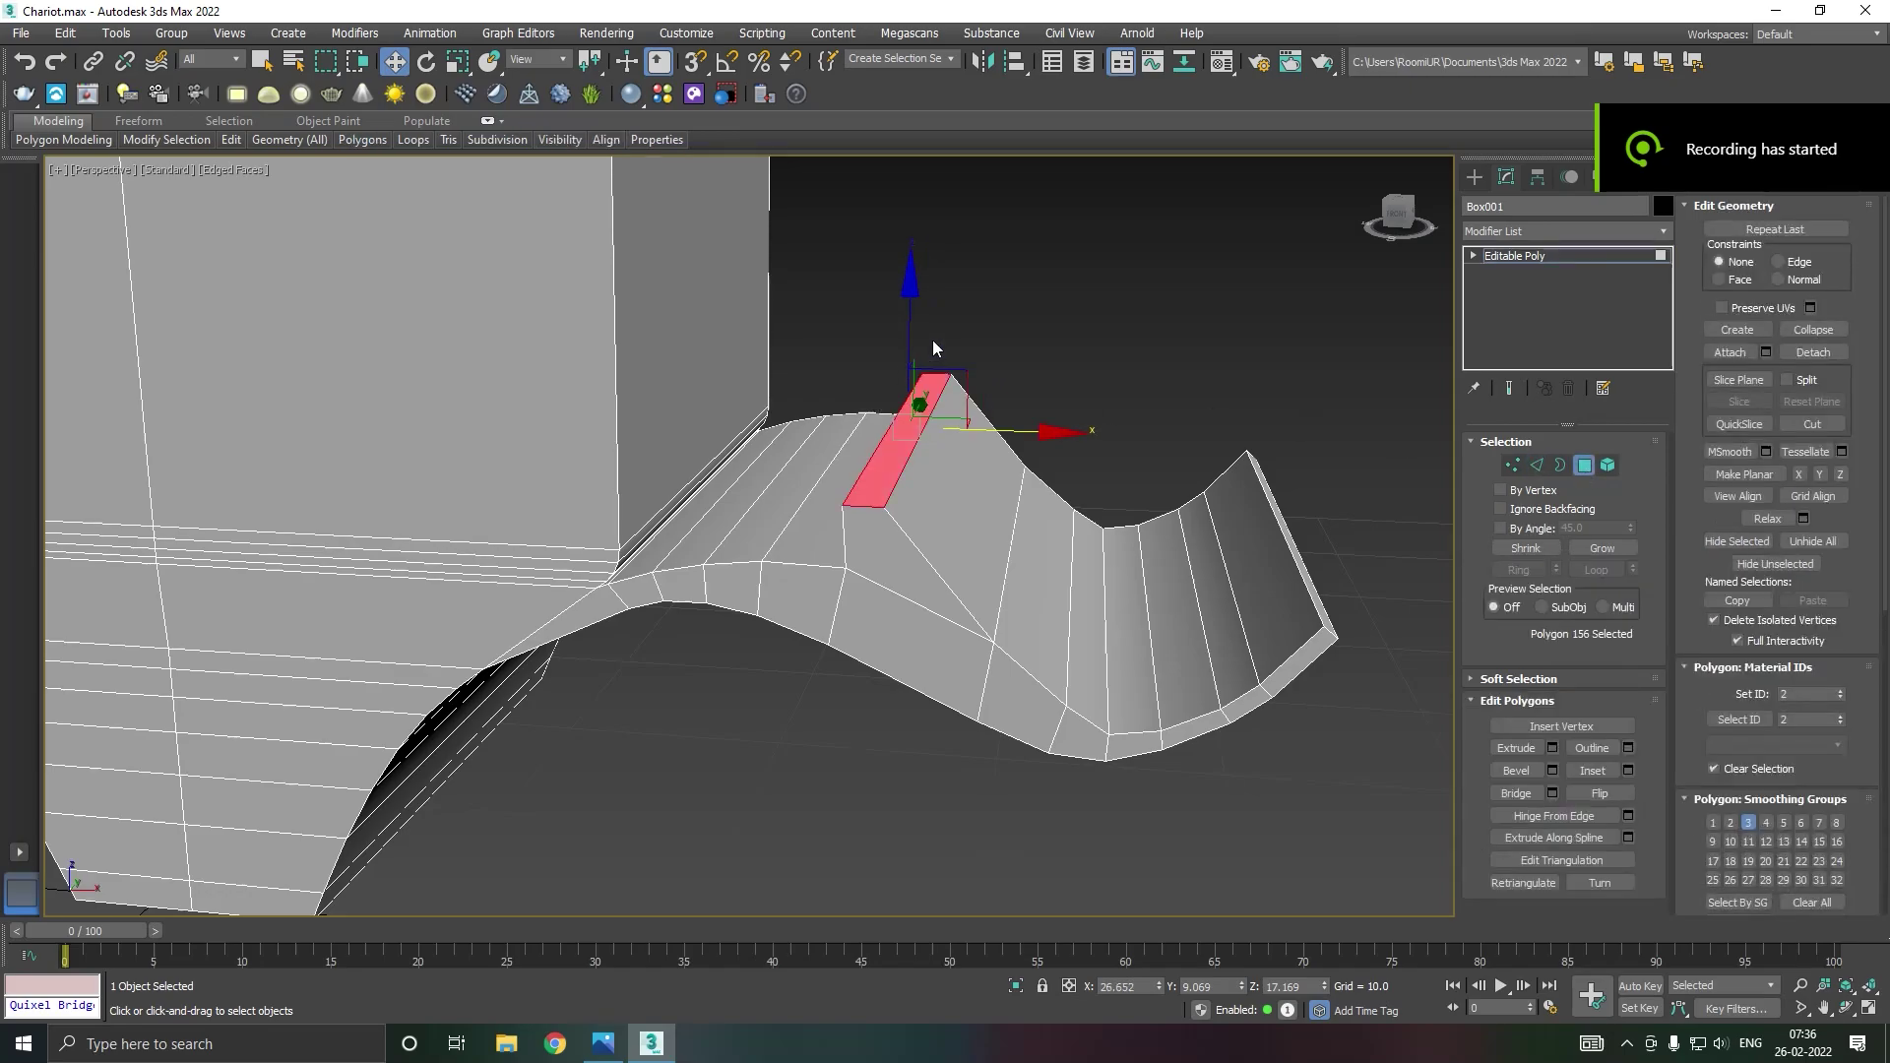
{"action": "left_click_drag", "start_coordinate": [928, 339], "coordinate": [920, 358]}
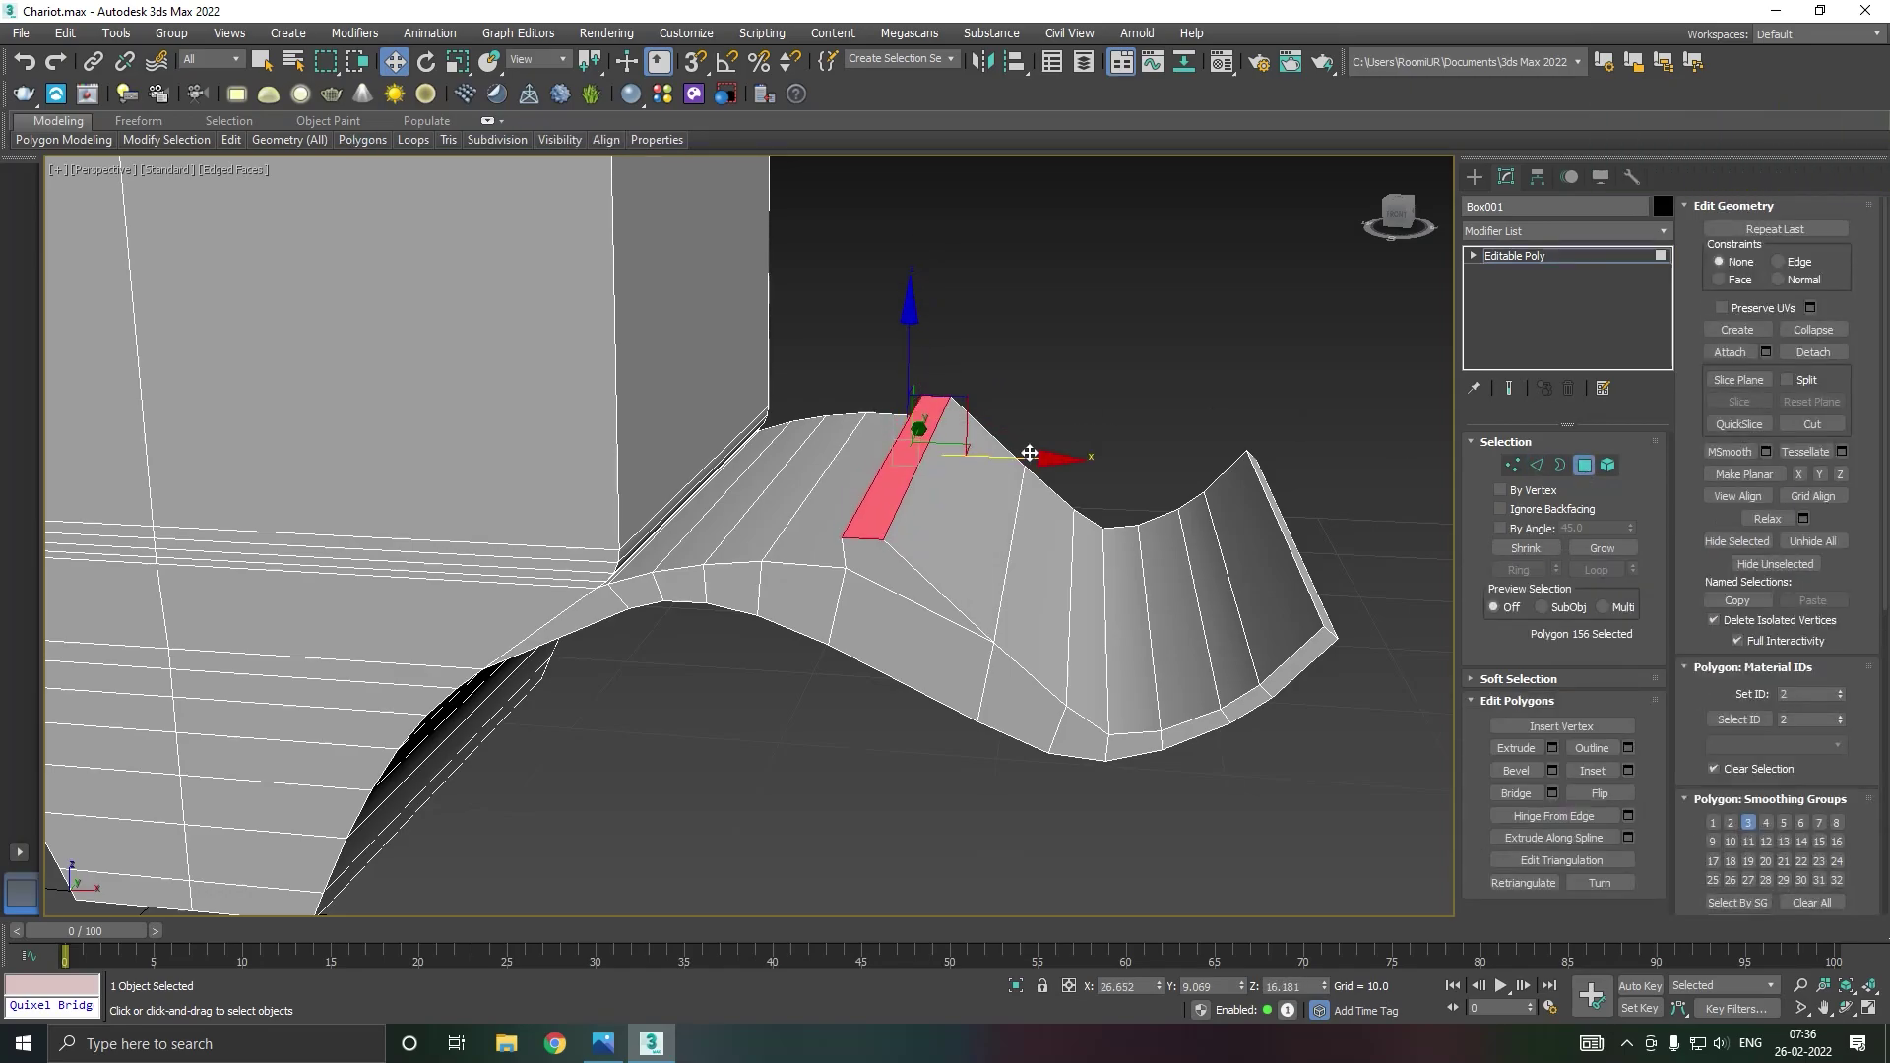
{"action": "left_click", "coordinate": [1553, 747]}
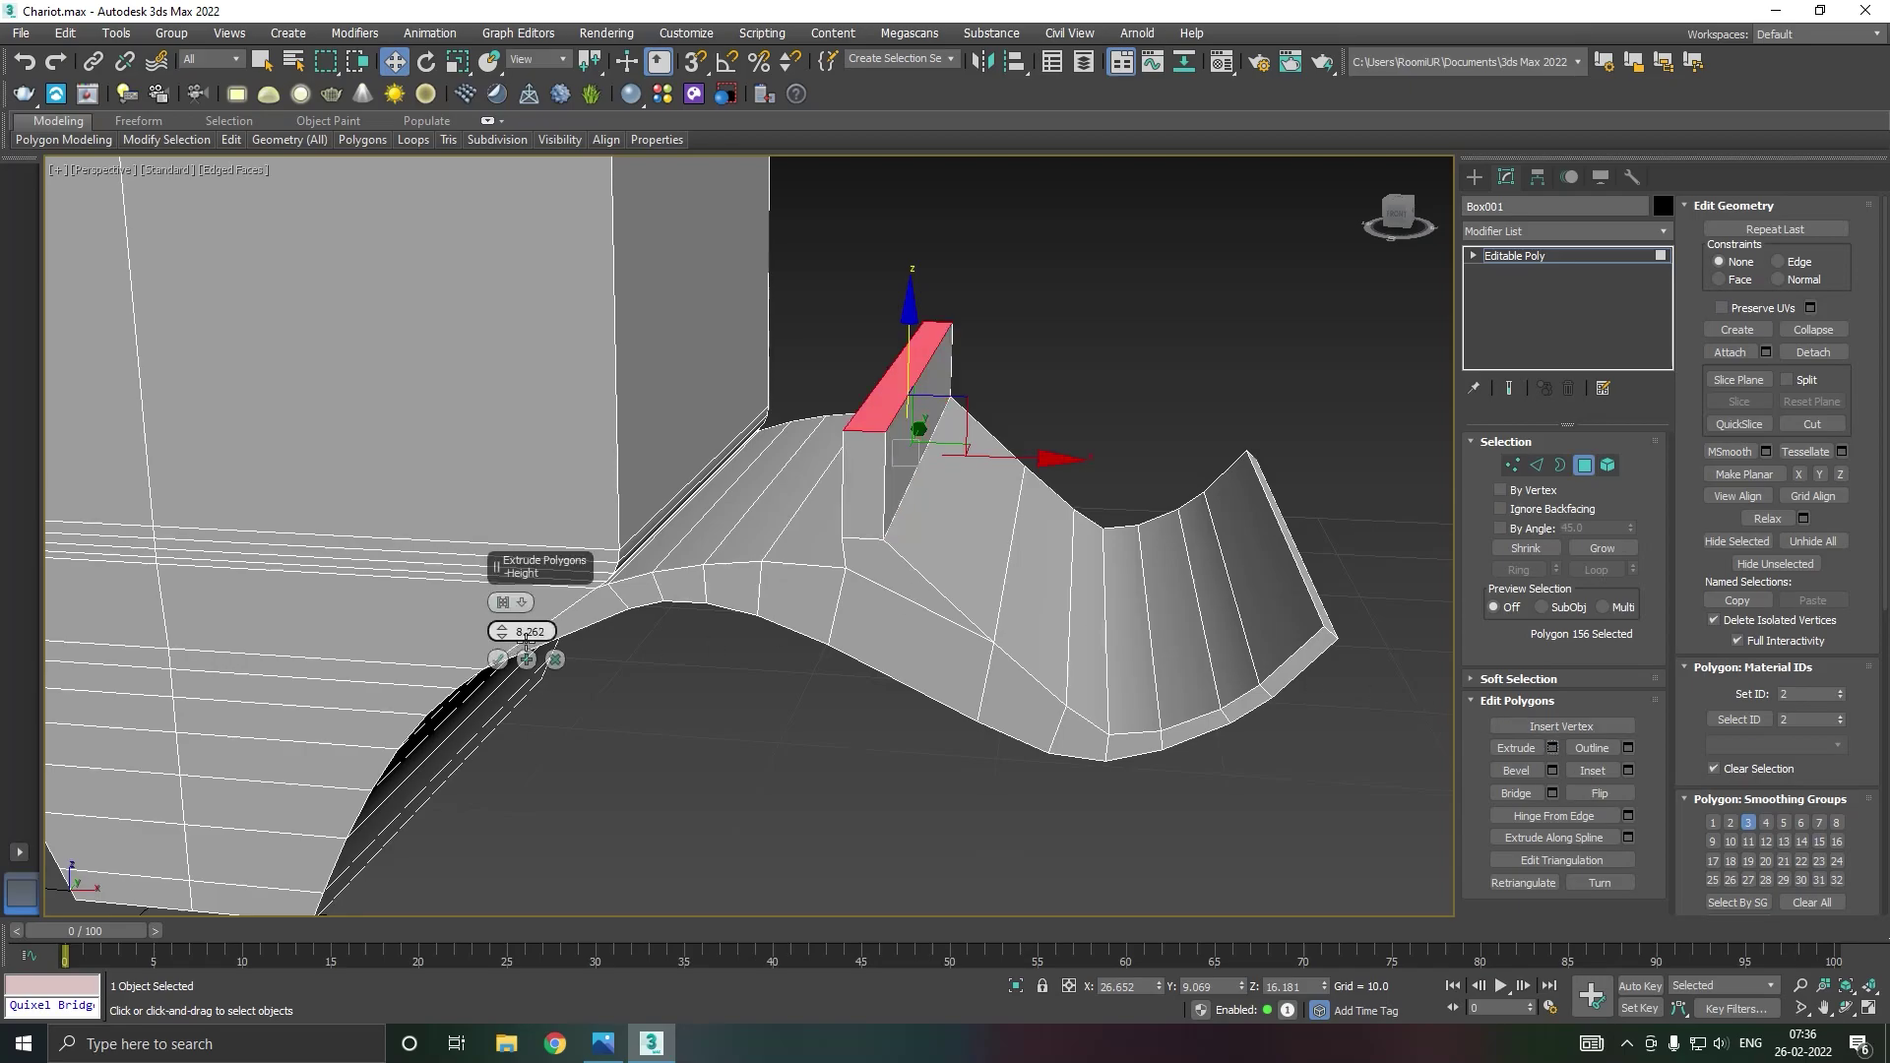
{"action": "left_click", "coordinate": [497, 660]}
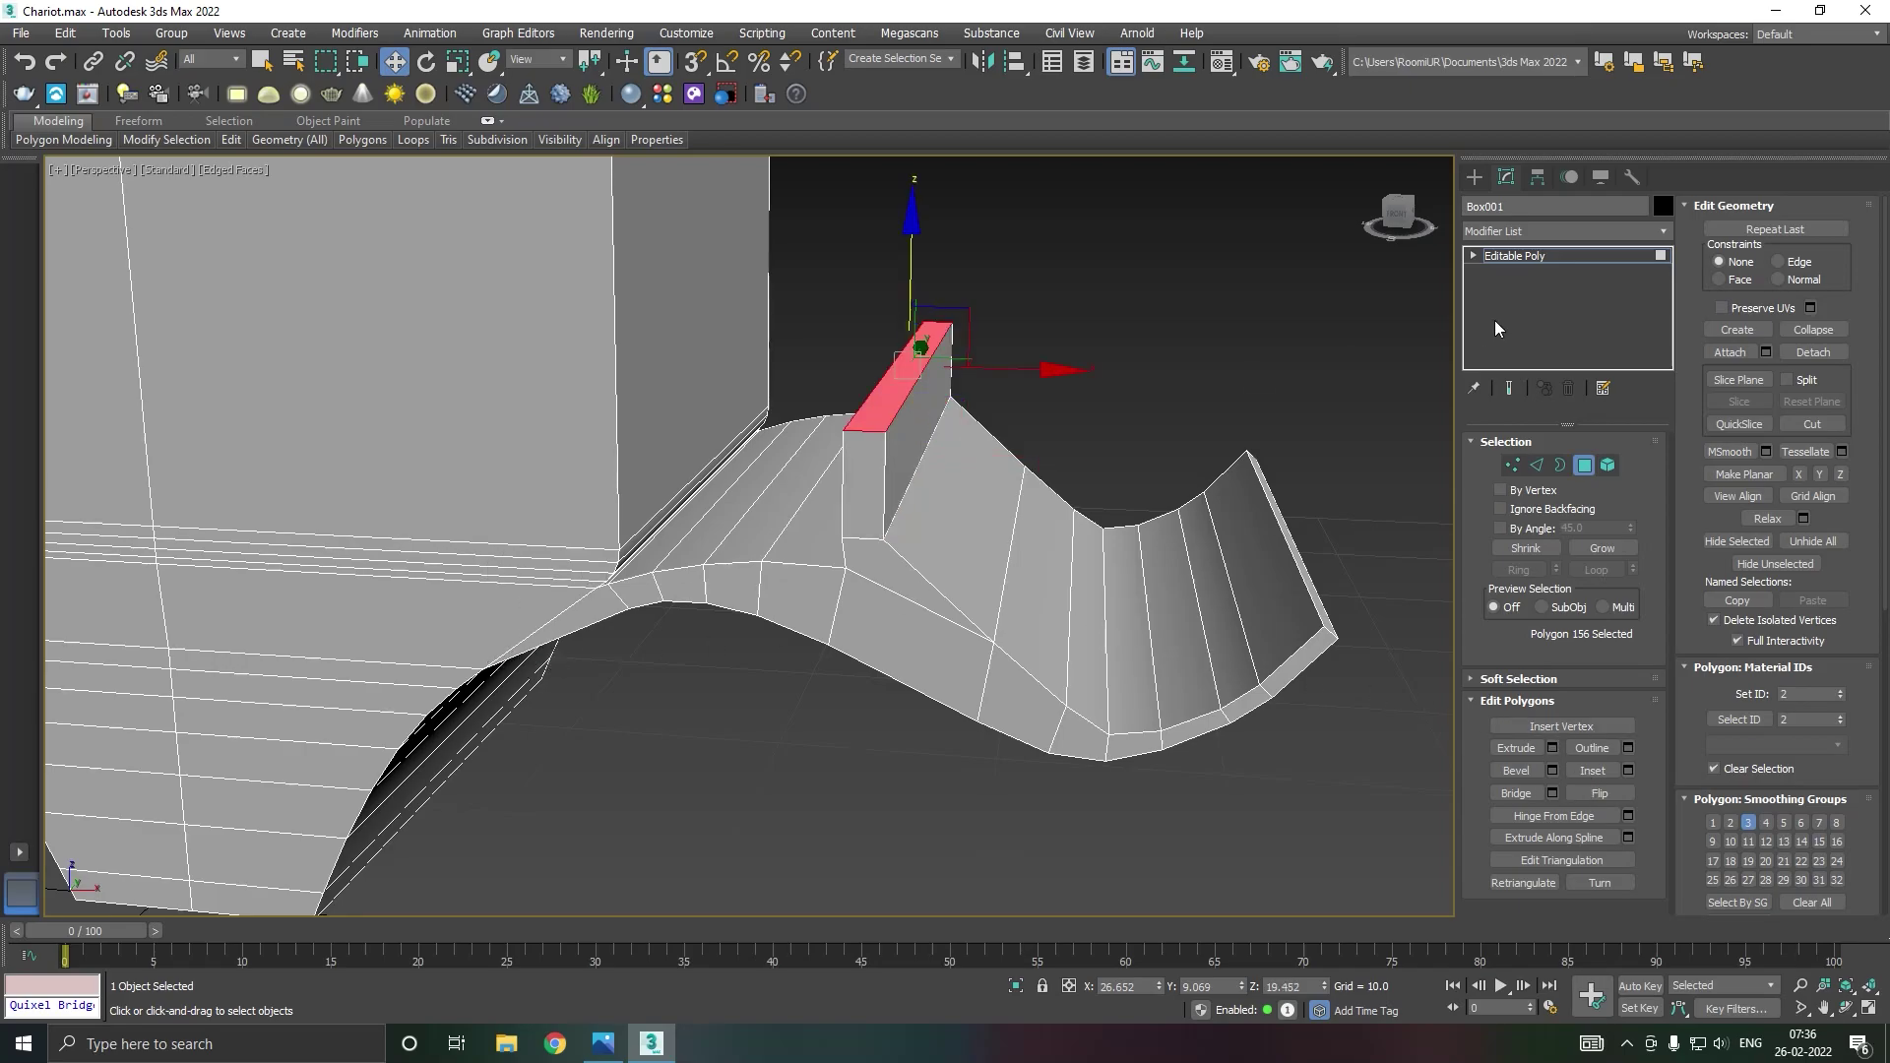
Step: Nudge the fin's edges slightly sideways along X
{"action": "left_click", "coordinate": [1537, 465]}
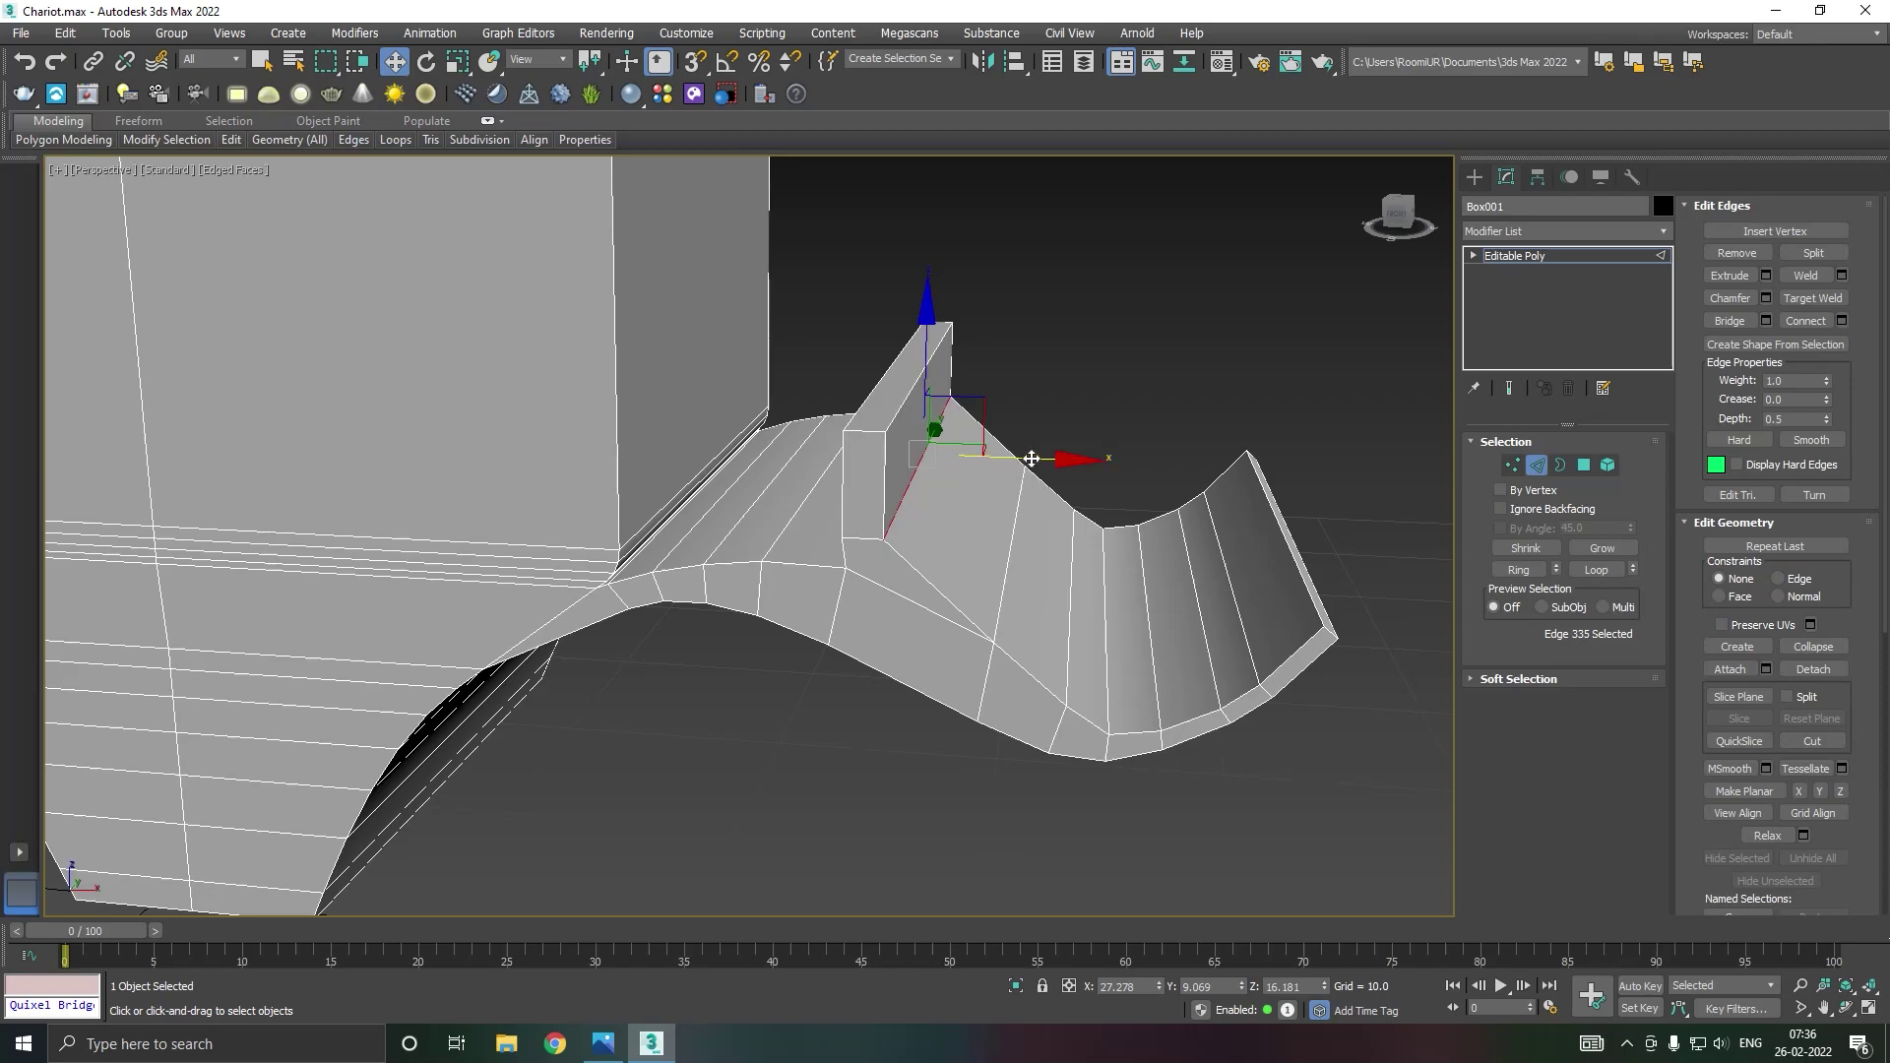
{"action": "left_click_drag", "start_coordinate": [1019, 457], "coordinate": [1021, 457]}
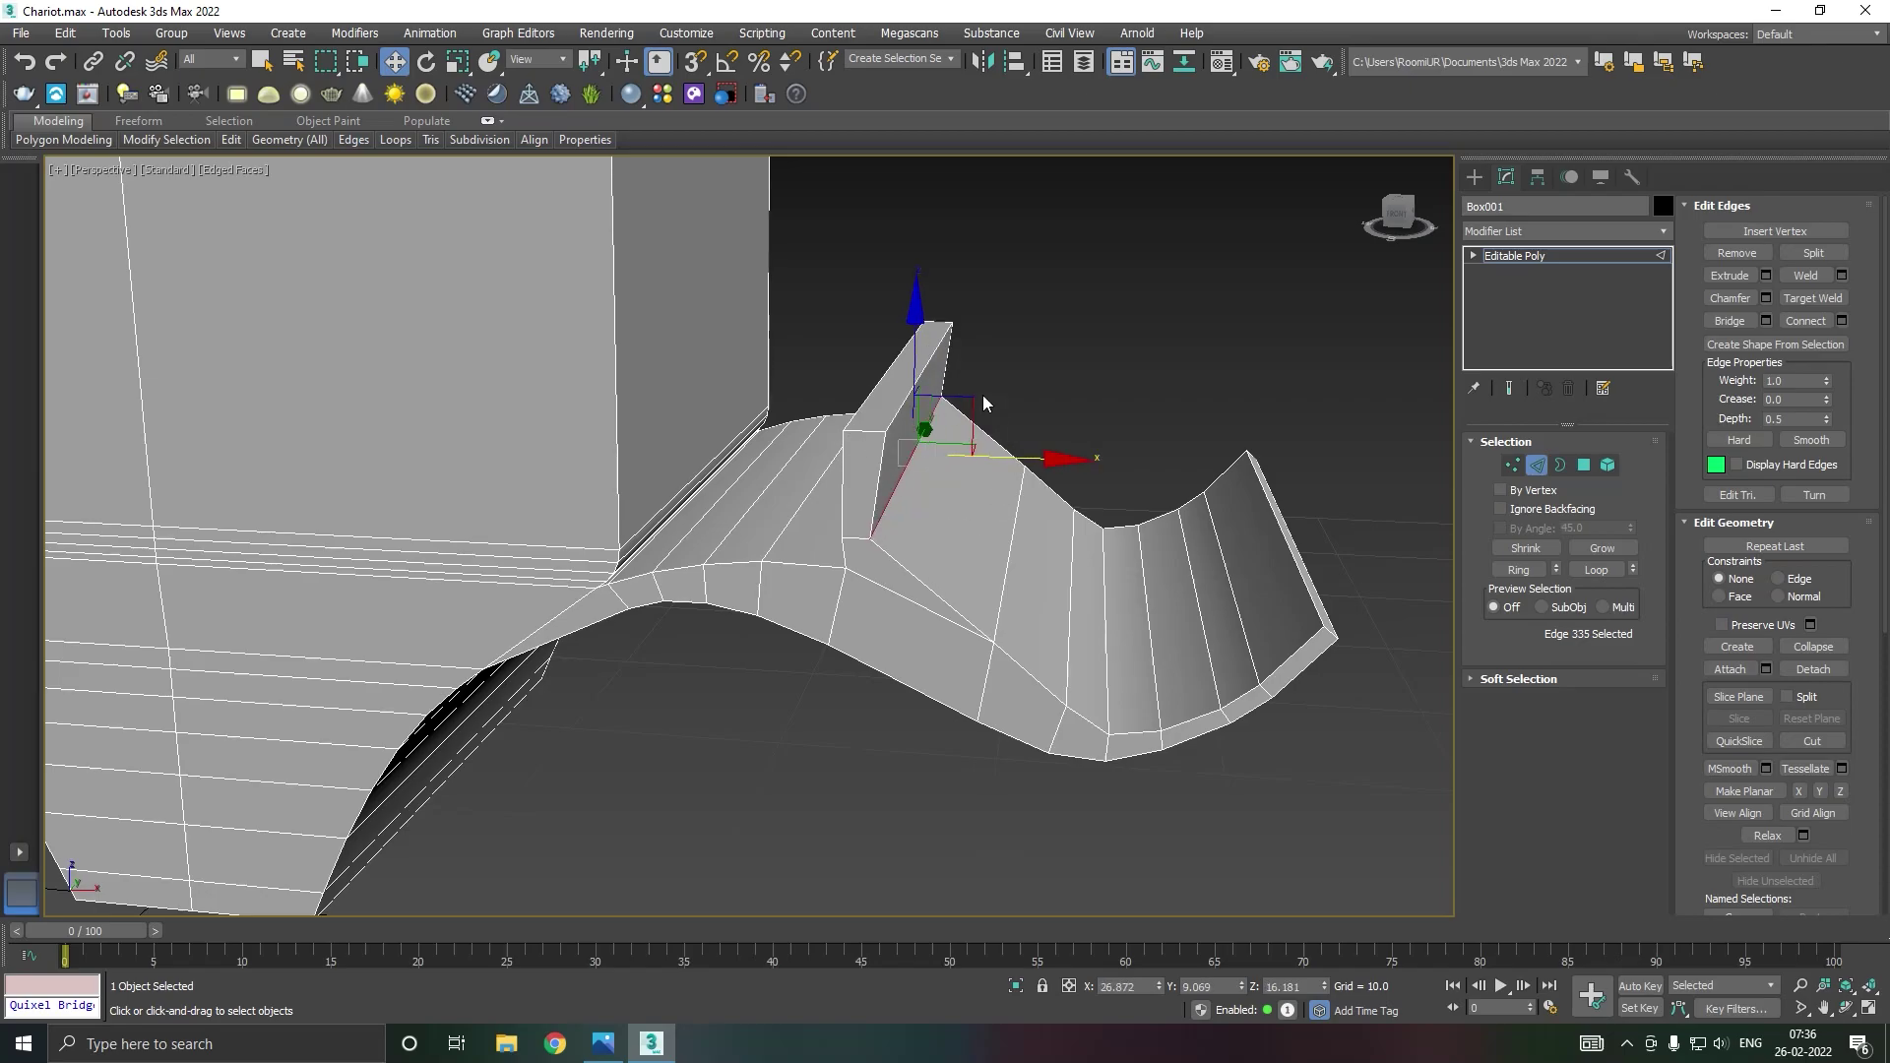
{"action": "left_click", "coordinate": [931, 362]}
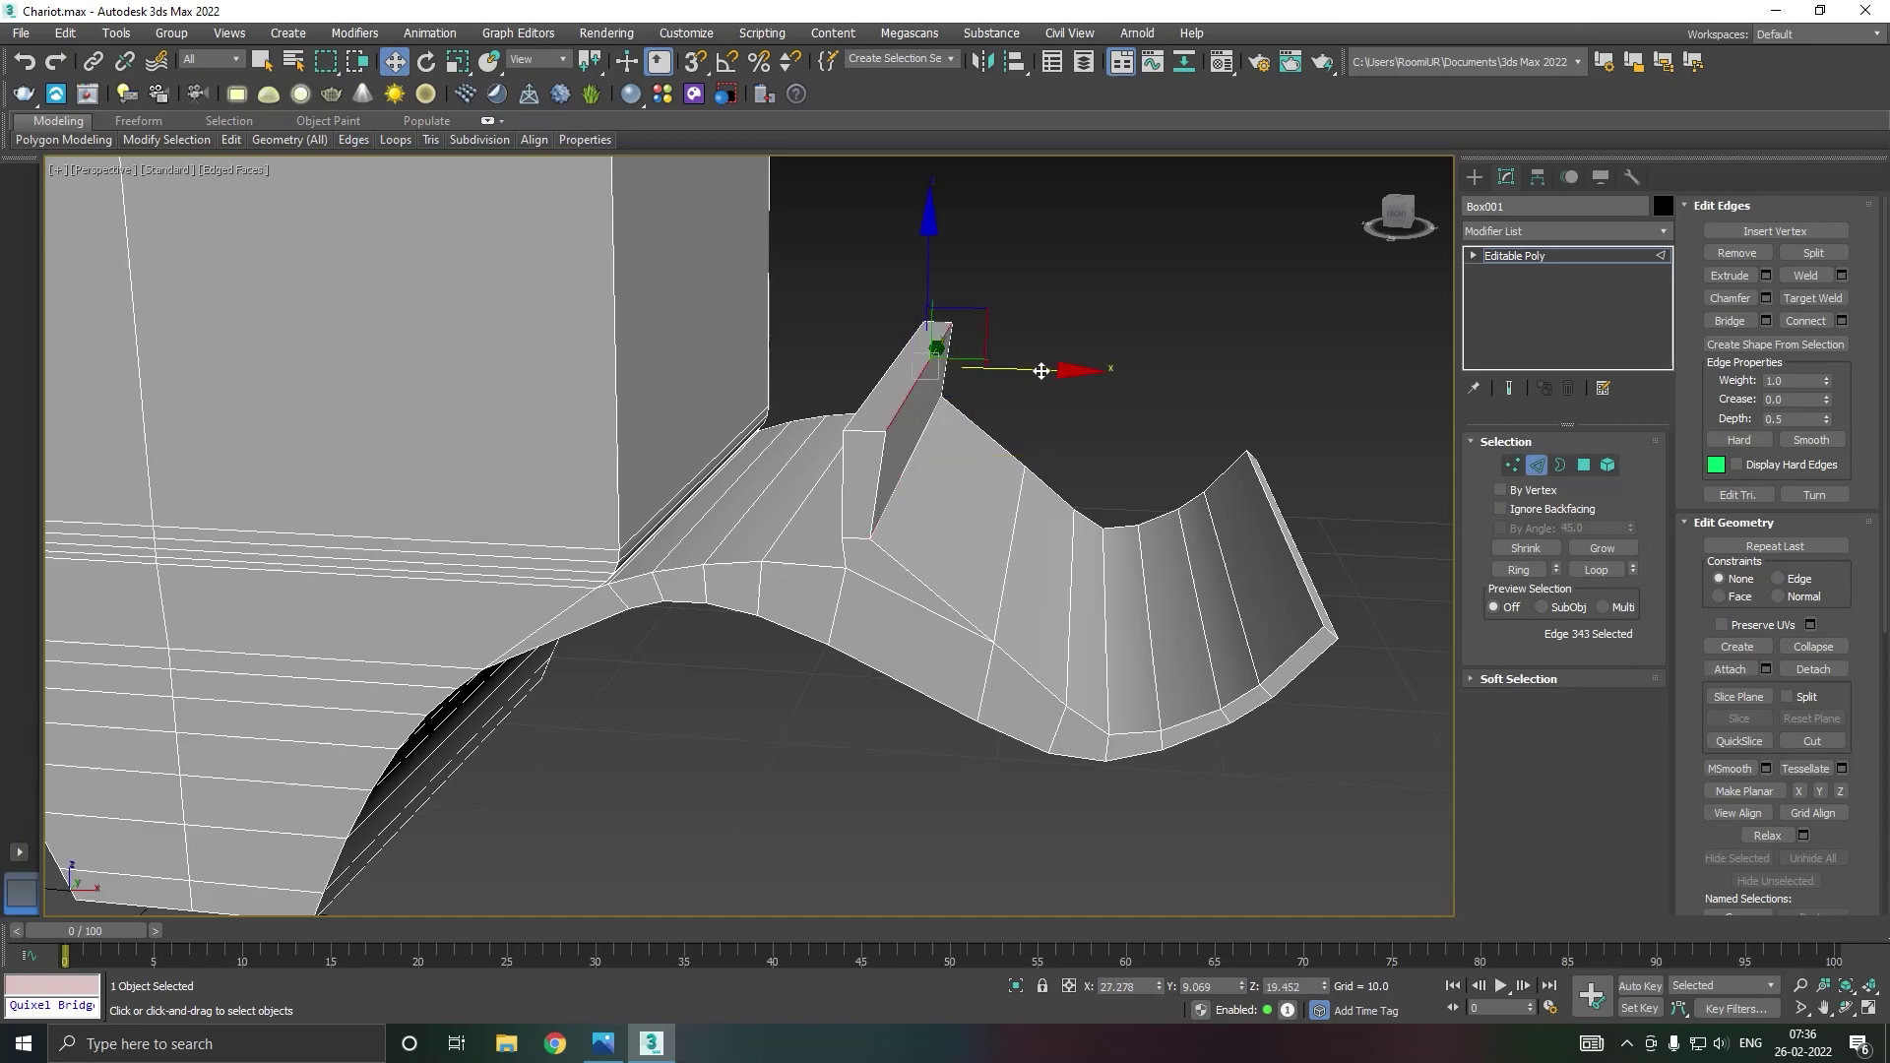
{"action": "left_click_drag", "start_coordinate": [1040, 370], "coordinate": [1025, 370]}
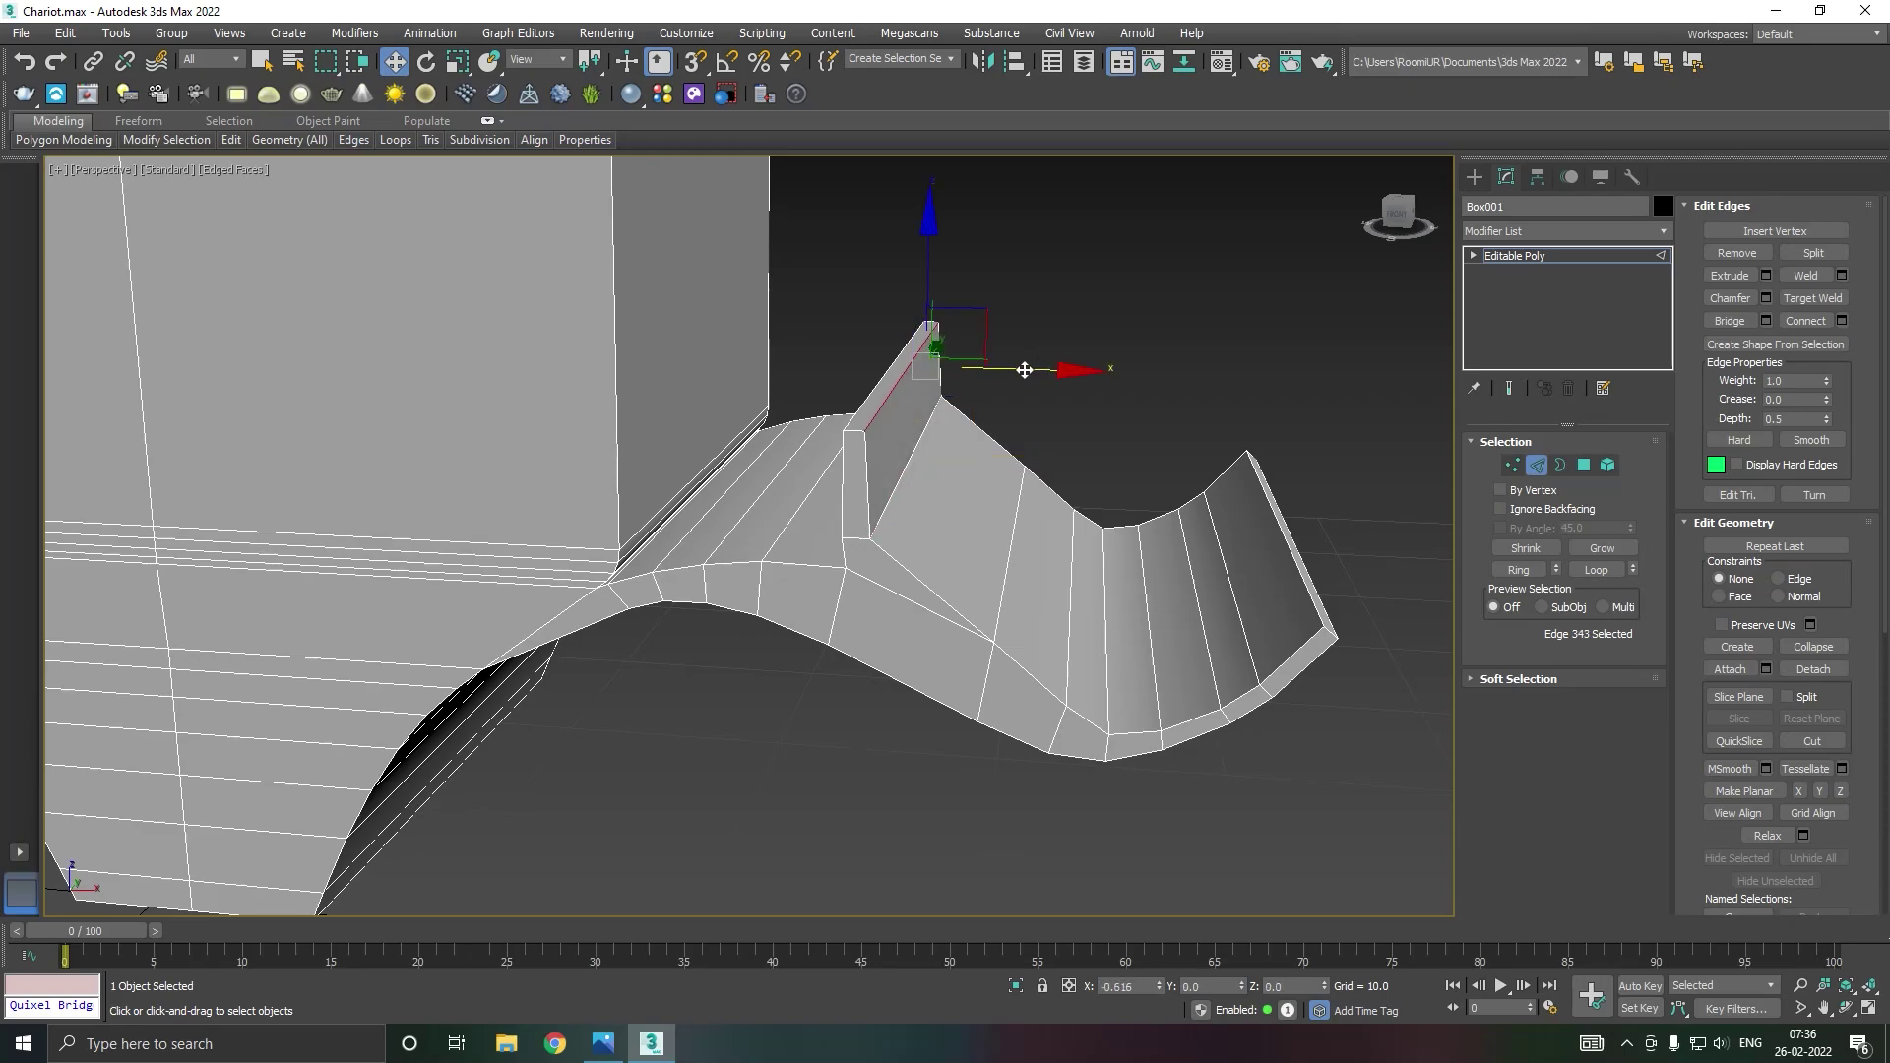
{"action": "left_click_drag", "start_coordinate": [1025, 370], "coordinate": [1003, 372]}
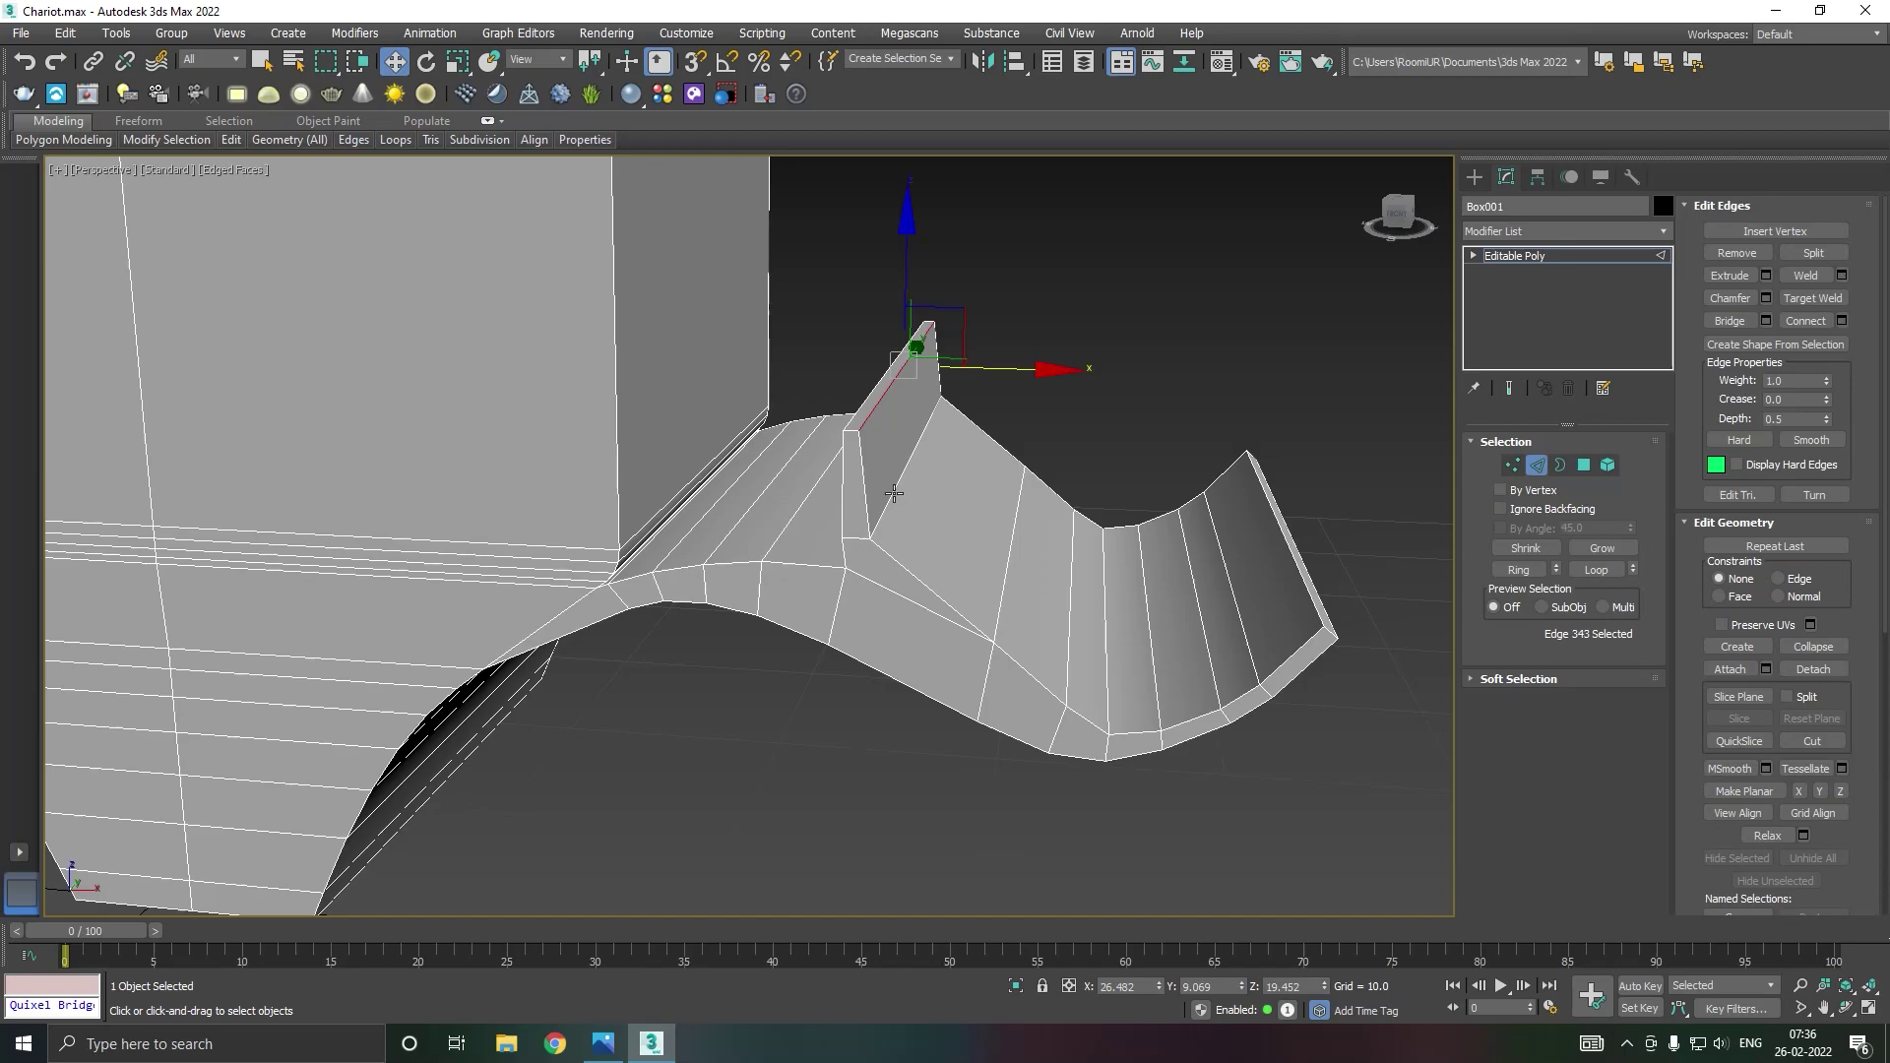
{"action": "left_click", "coordinate": [894, 492]}
{"action": "left_click_drag", "start_coordinate": [1024, 459], "coordinate": [1018, 459]}
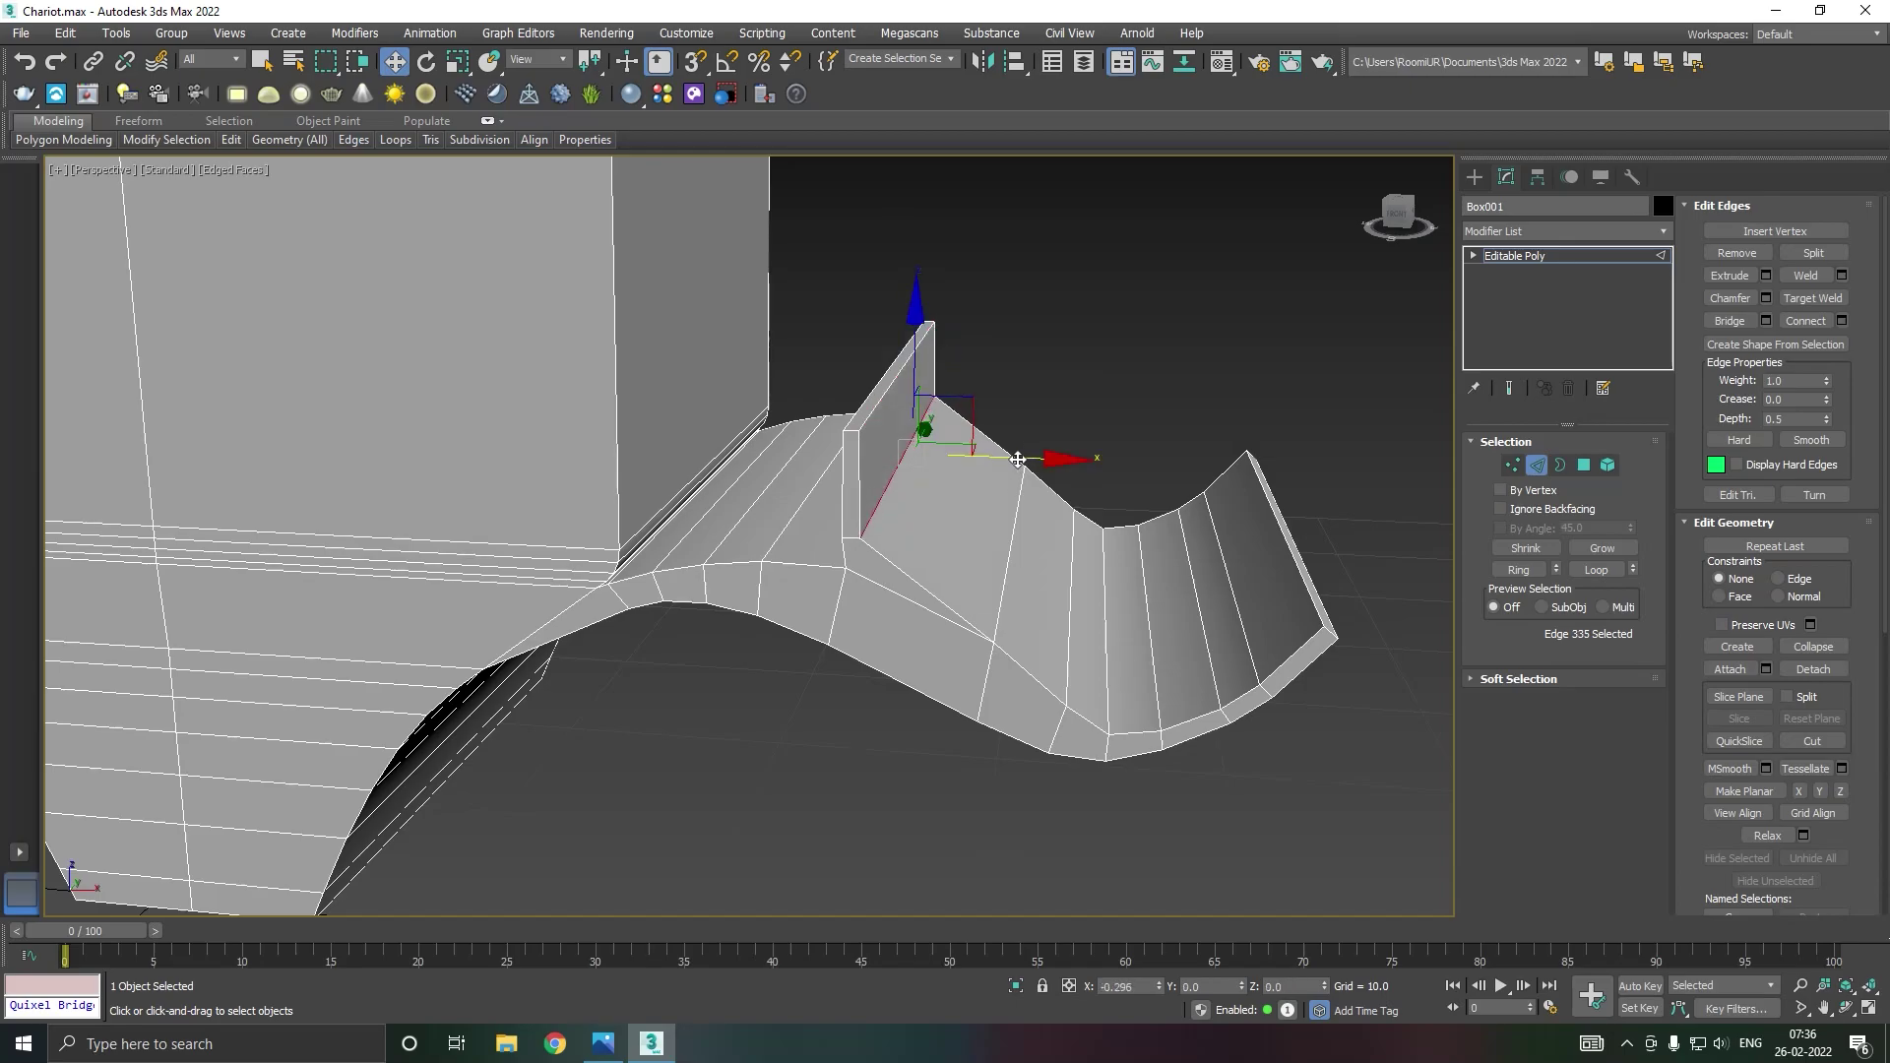
{"action": "middle_click_drag", "start_coordinate": [1018, 459], "coordinate": [1089, 439], "text": "alt"}
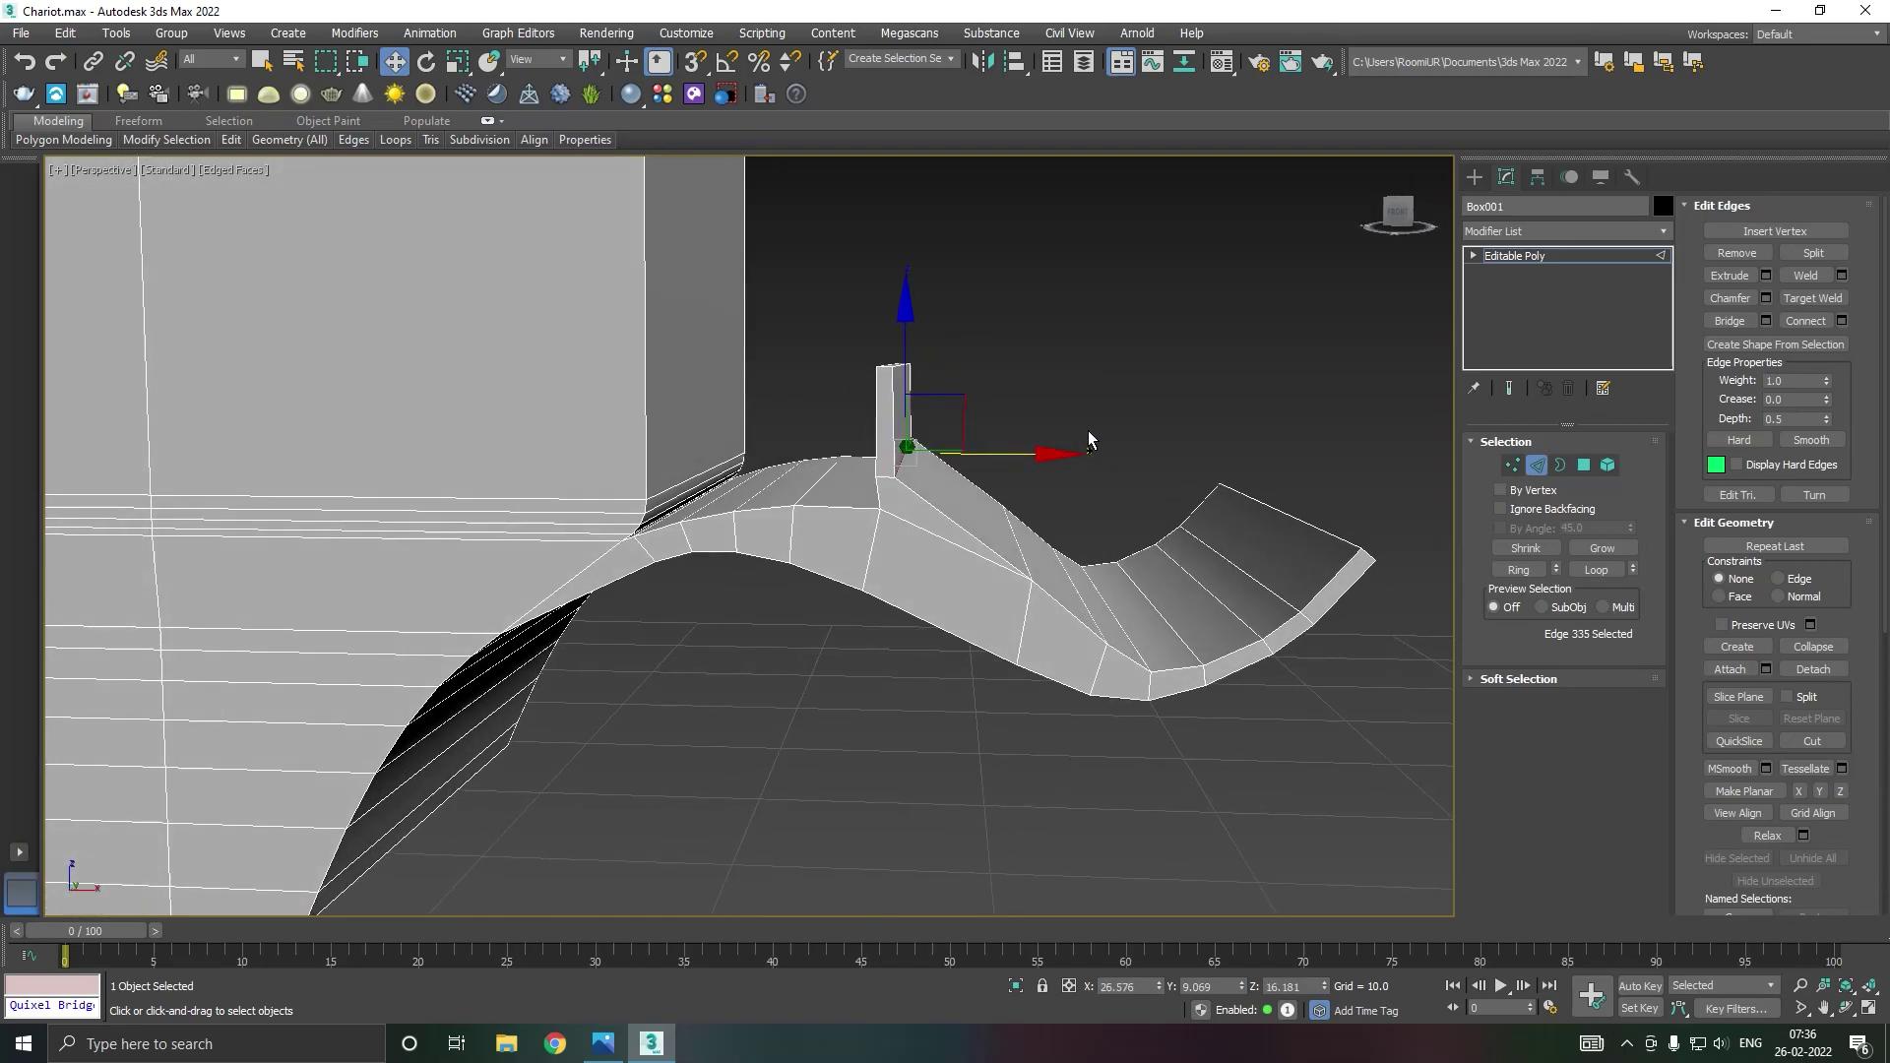
Step: In Front view, lower the fin's top vertices slightly
{"action": "key", "text": "f"}
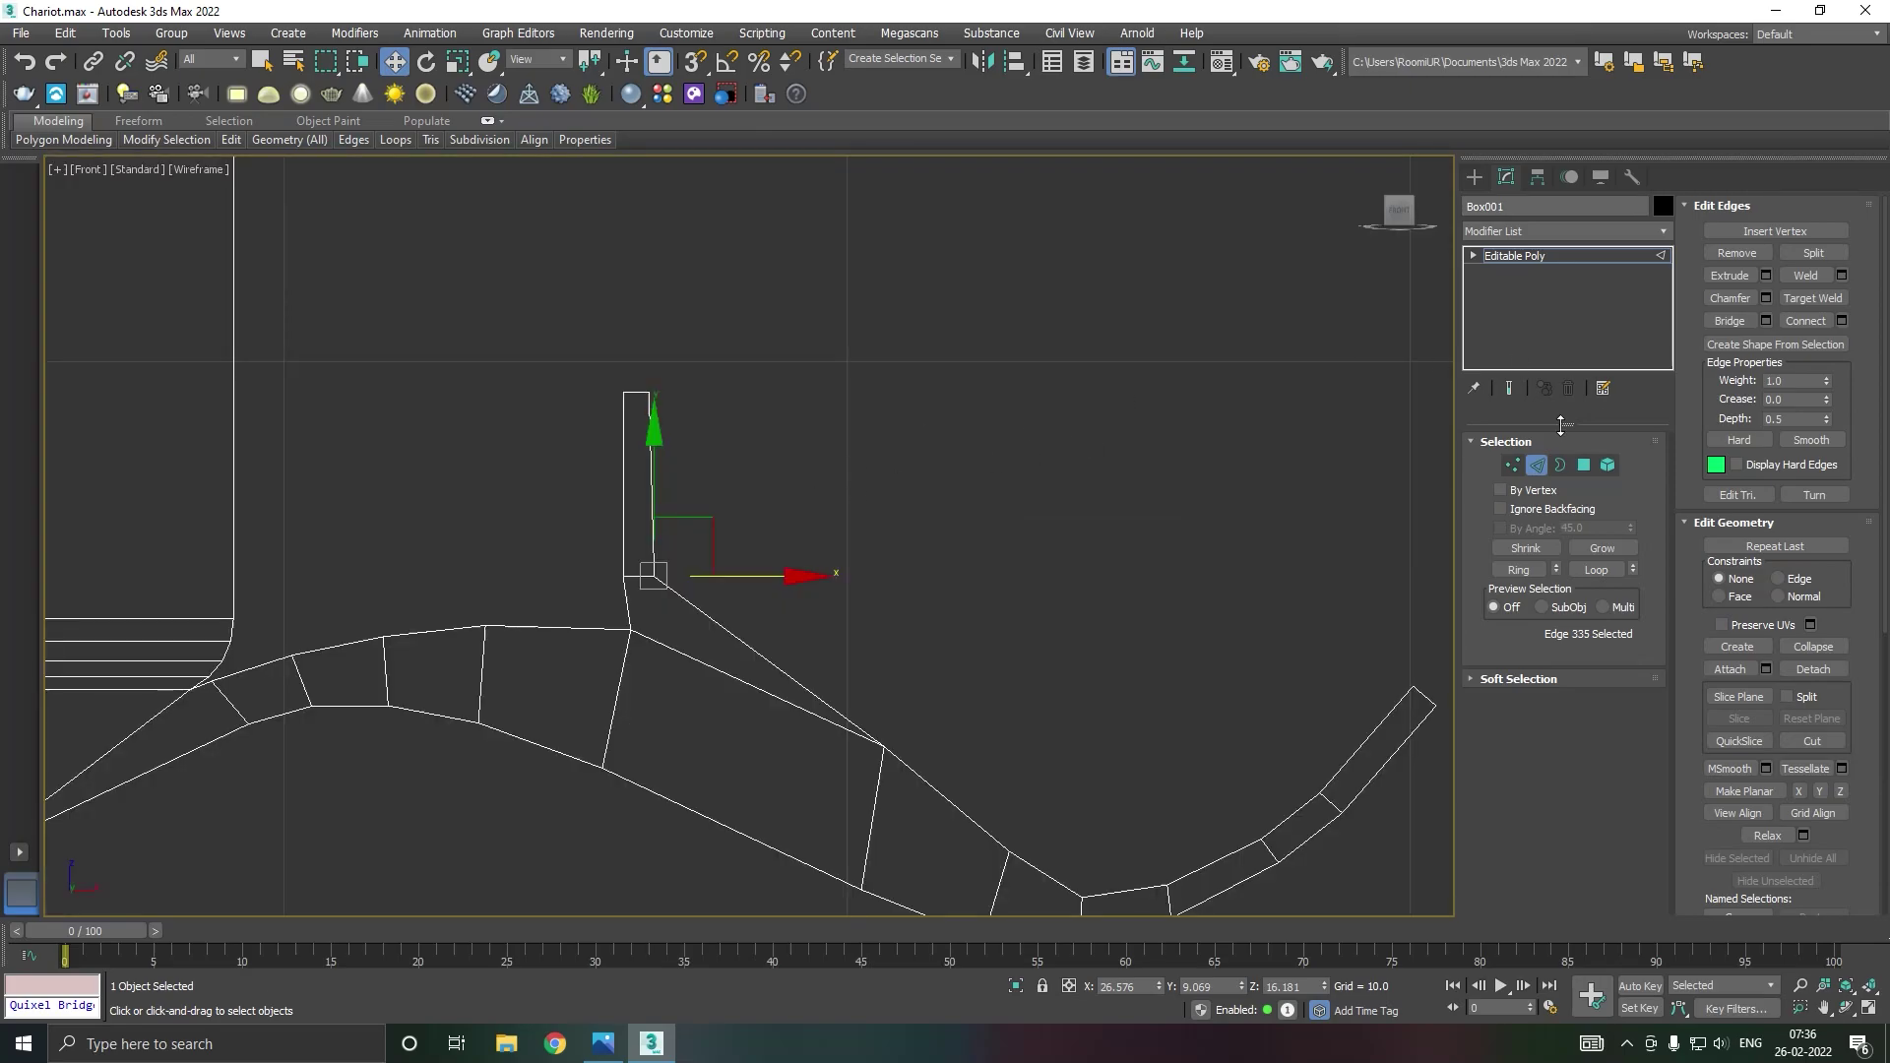
{"action": "left_click", "coordinate": [1511, 463]}
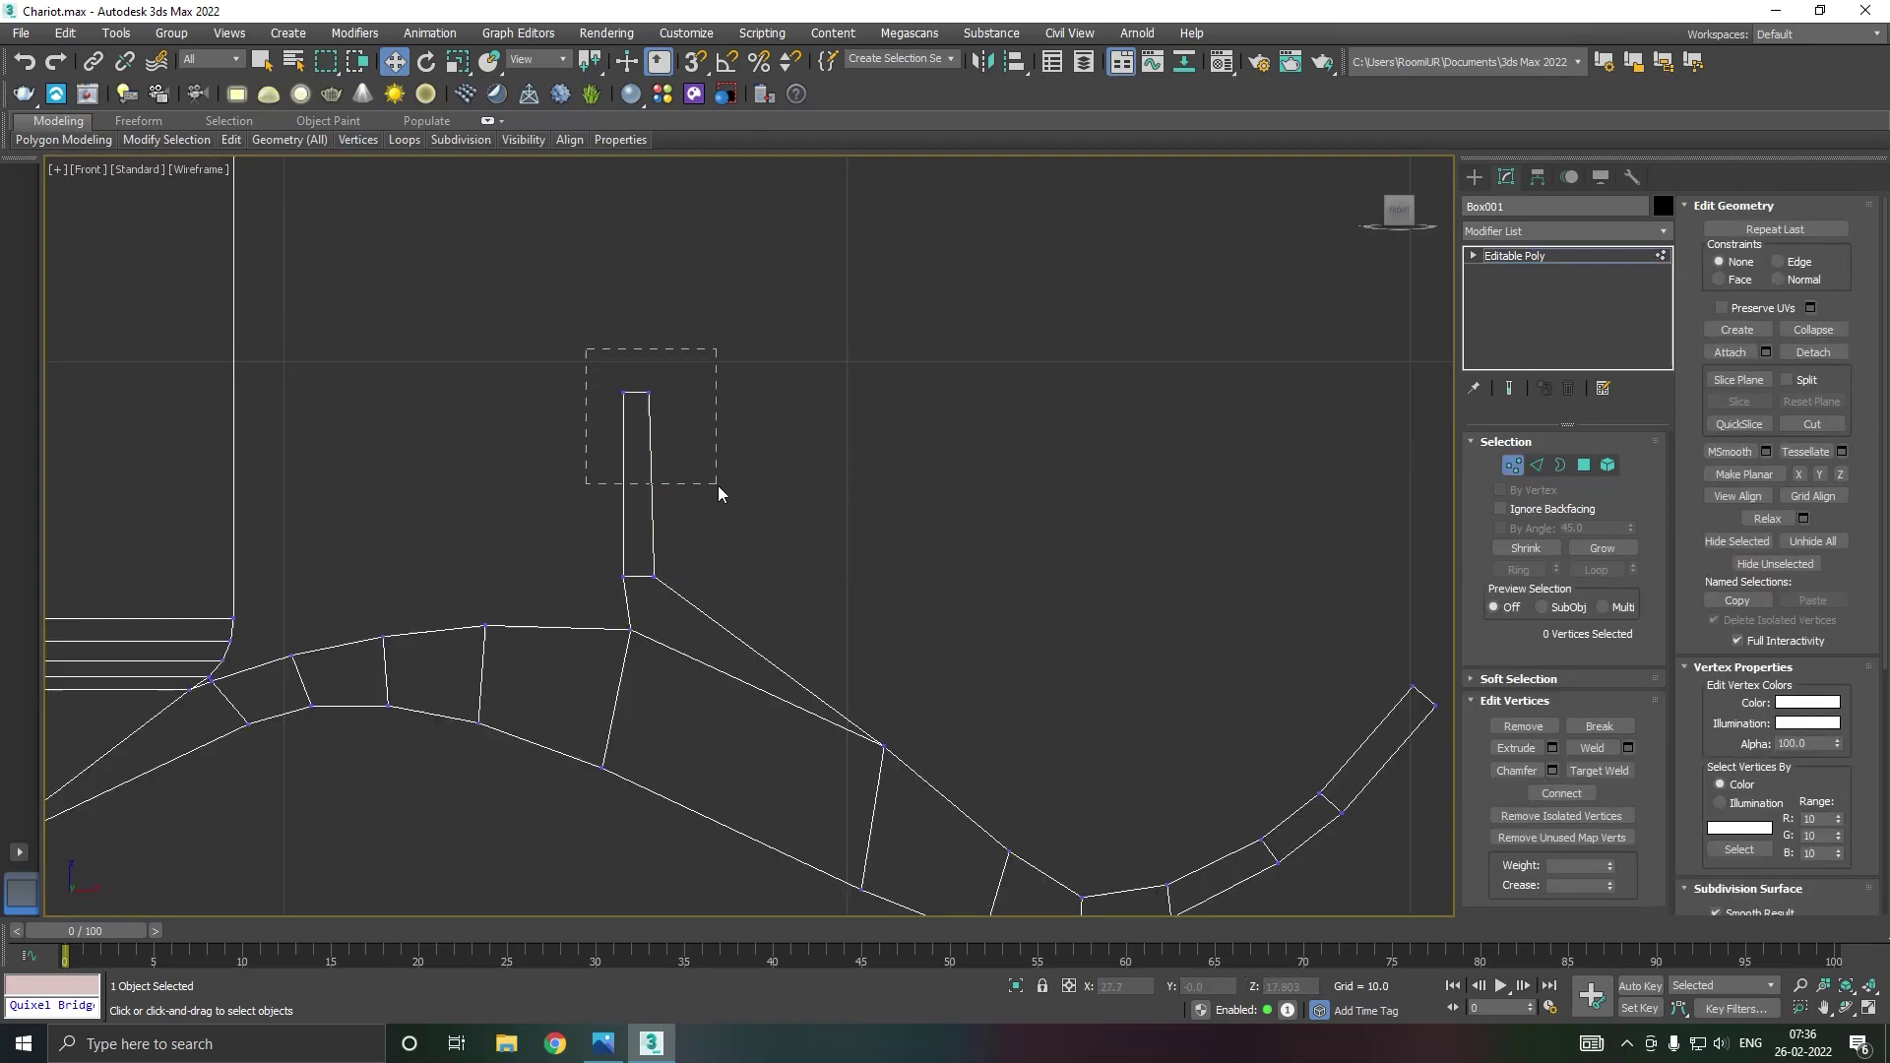
{"action": "left_click_drag", "start_coordinate": [717, 487], "coordinate": [714, 482]}
{"action": "left_click_drag", "start_coordinate": [640, 297], "coordinate": [646, 327]}
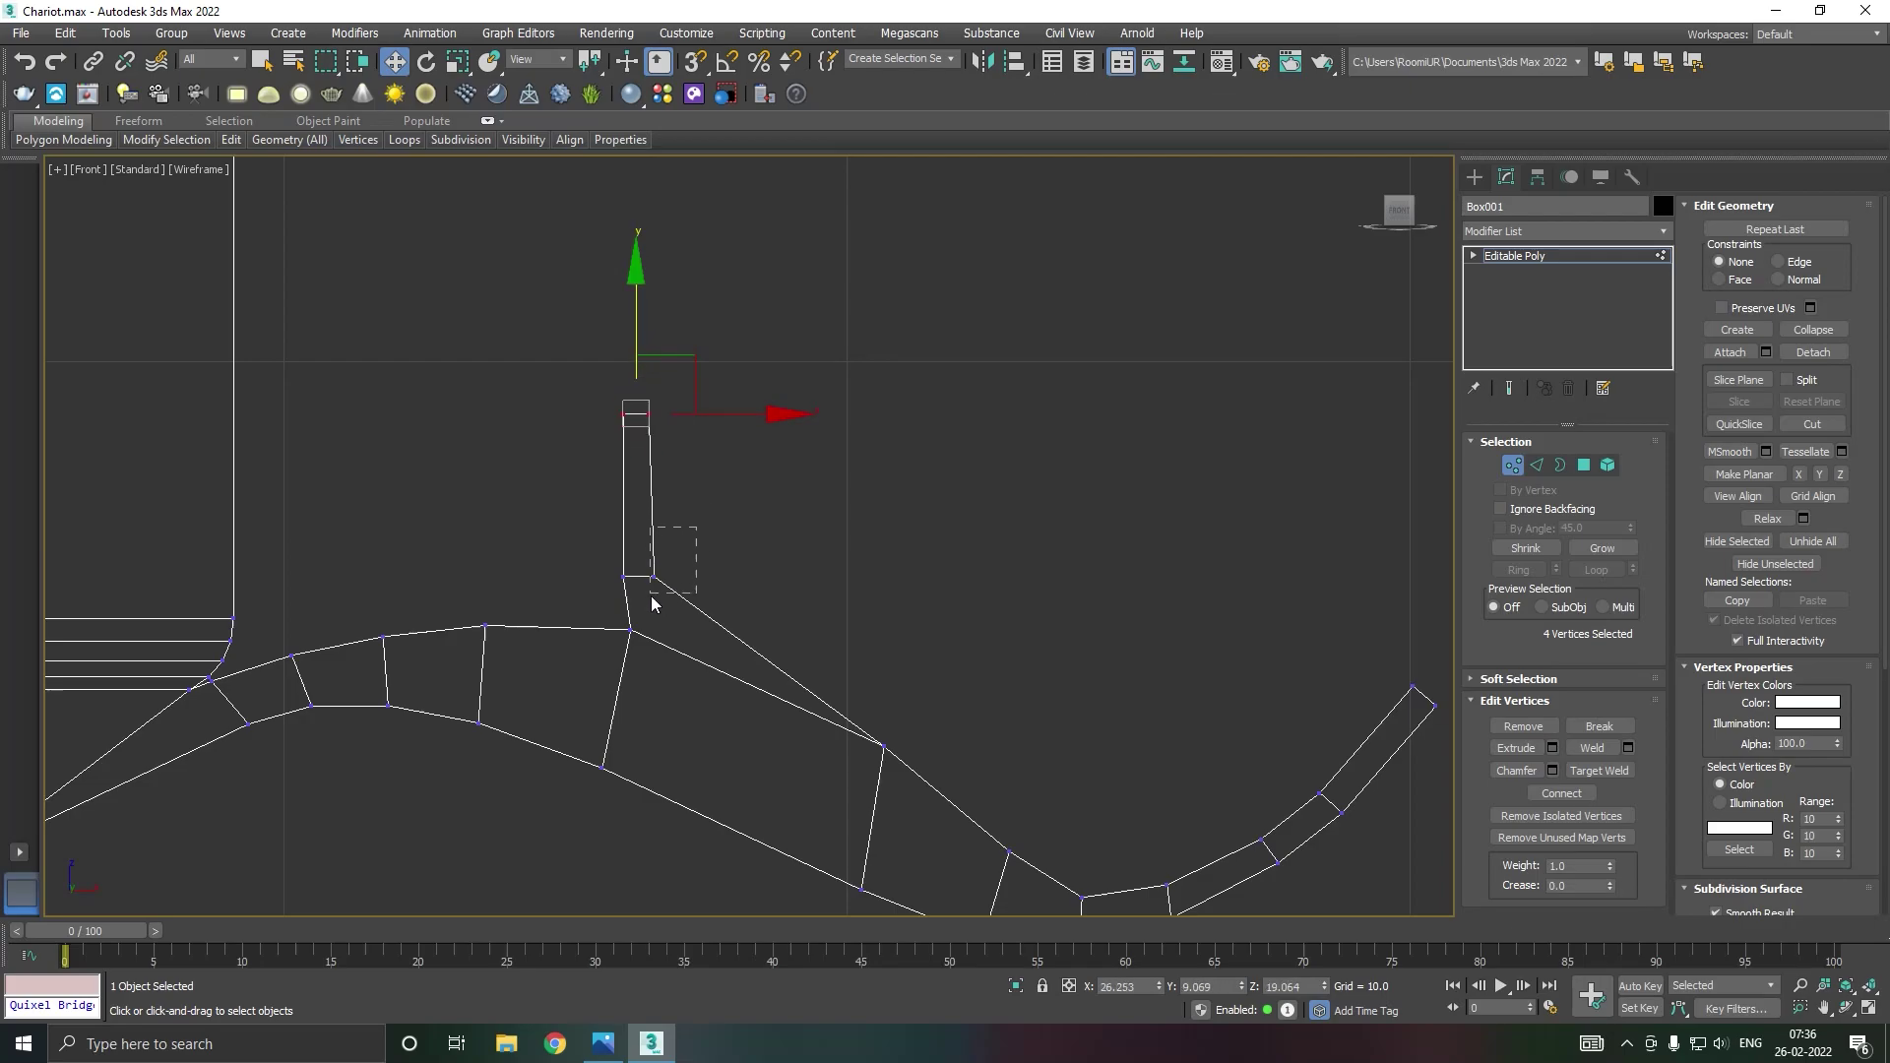
Step: Shift the fin's top vertices right along X so the fin leans
{"action": "mouse_move", "coordinate": [638, 564]}
{"action": "left_mouse_down"}
{"action": "mouse_move", "coordinate": [653, 594]}
{"action": "mouse_move", "coordinate": [741, 576]}
{"action": "left_mouse_up"}
{"action": "left_click_drag", "start_coordinate": [642, 440], "coordinate": [642, 438]}
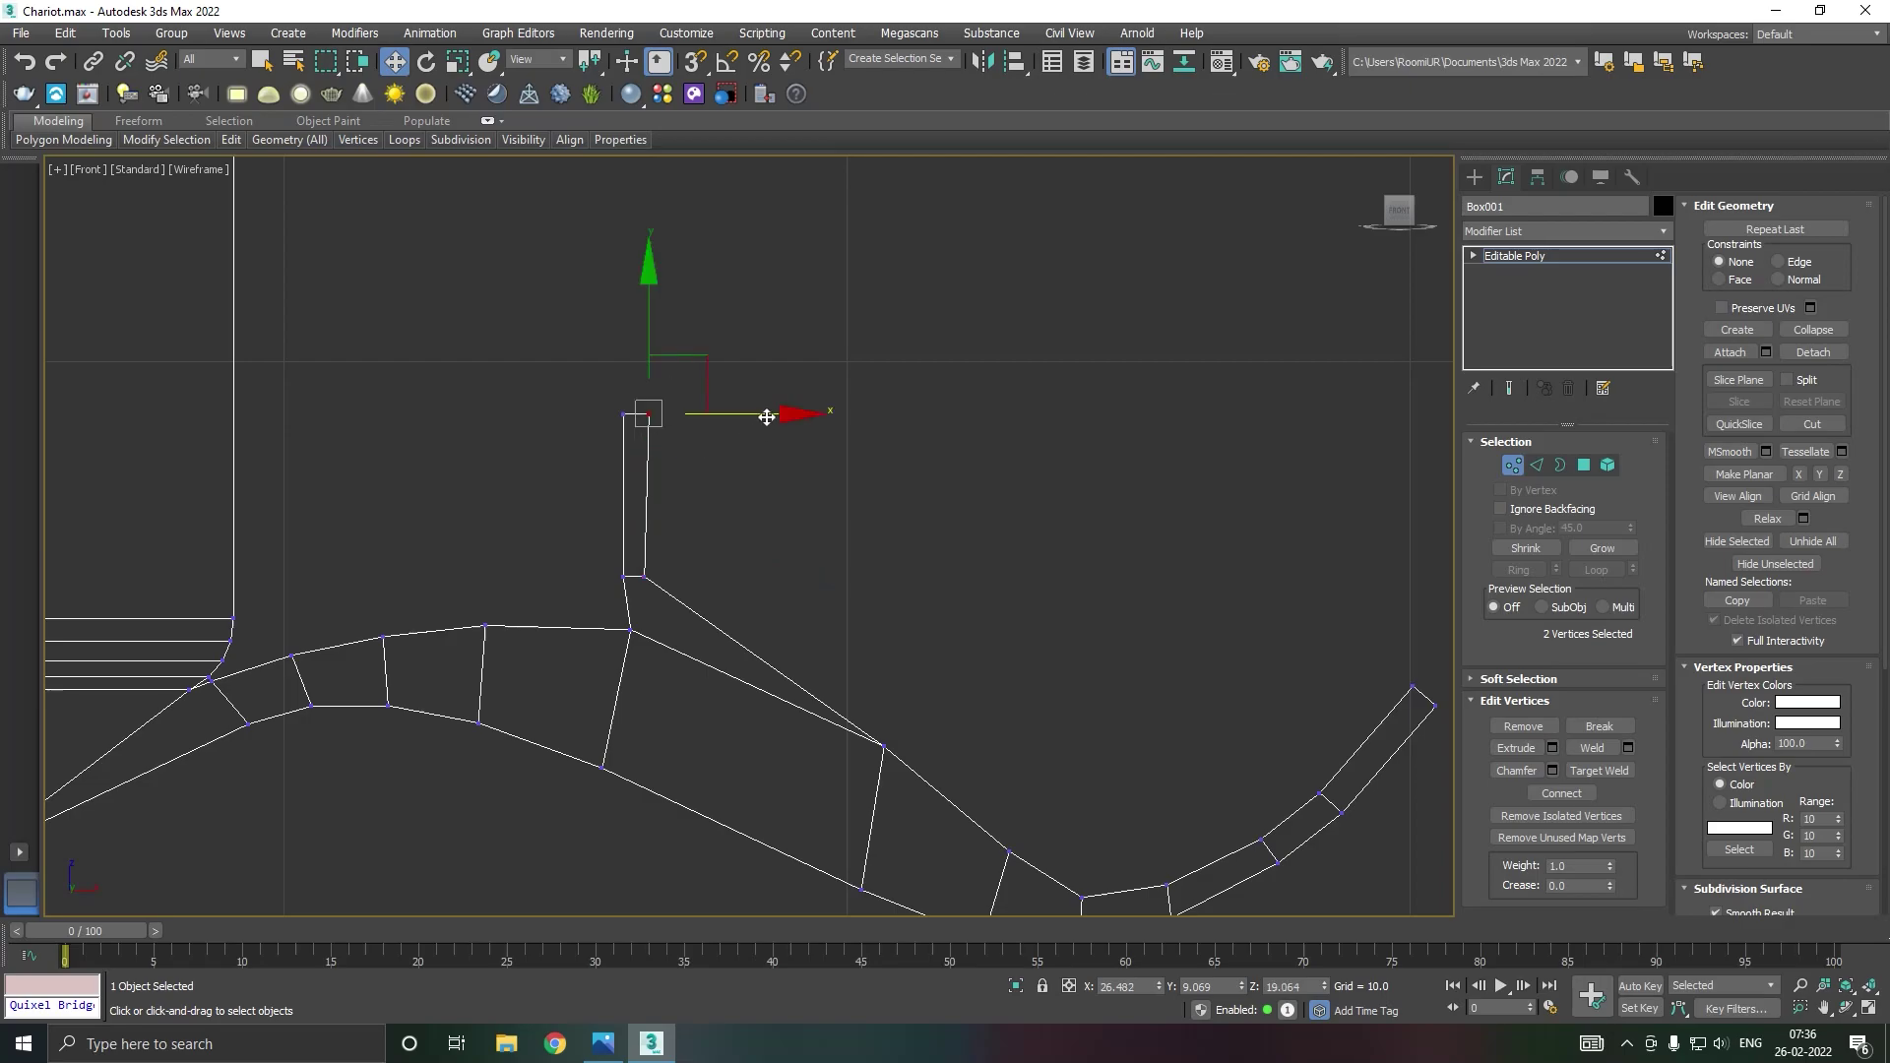
{"action": "mouse_move", "coordinate": [766, 414]}
{"action": "left_mouse_down"}
{"action": "mouse_move", "coordinate": [689, 453]}
{"action": "mouse_move", "coordinate": [818, 414]}
{"action": "left_mouse_up"}
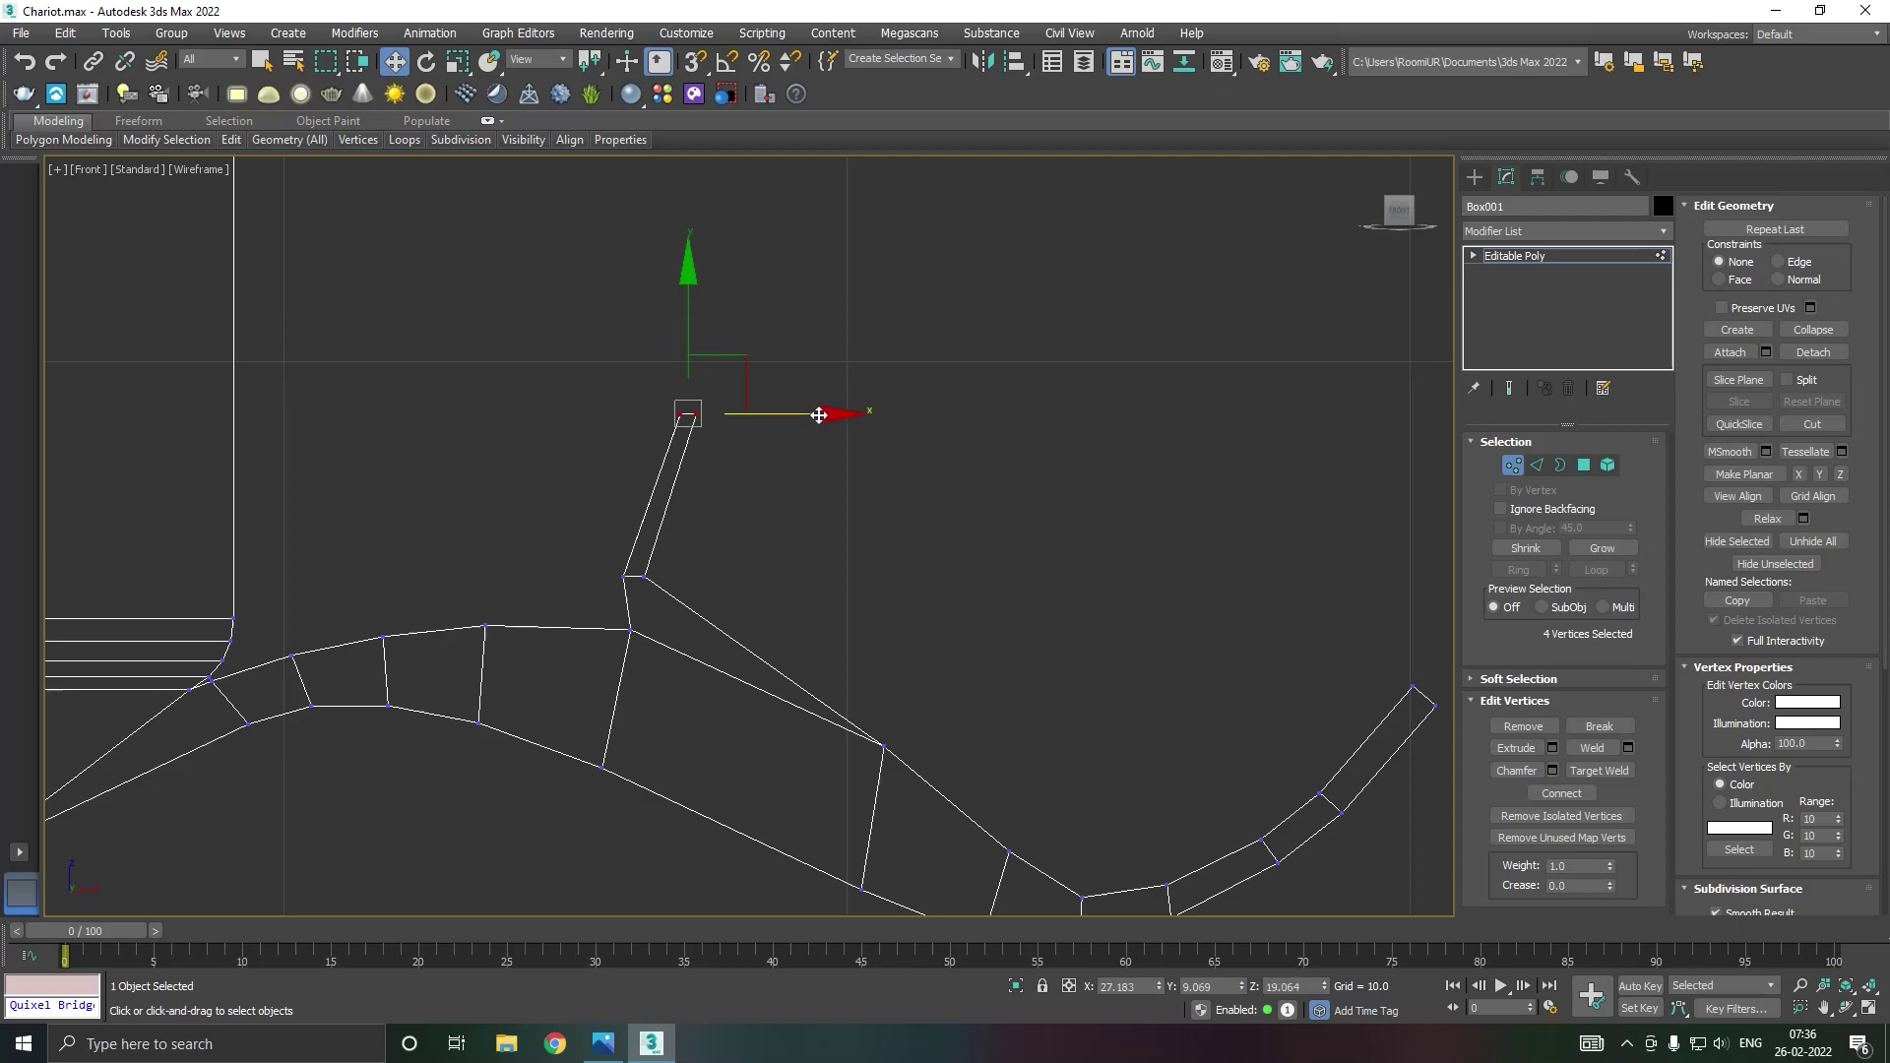
{"action": "key", "text": "p"}
{"action": "middle_click_drag", "start_coordinate": [916, 443], "coordinate": [886, 456], "text": "alt"}
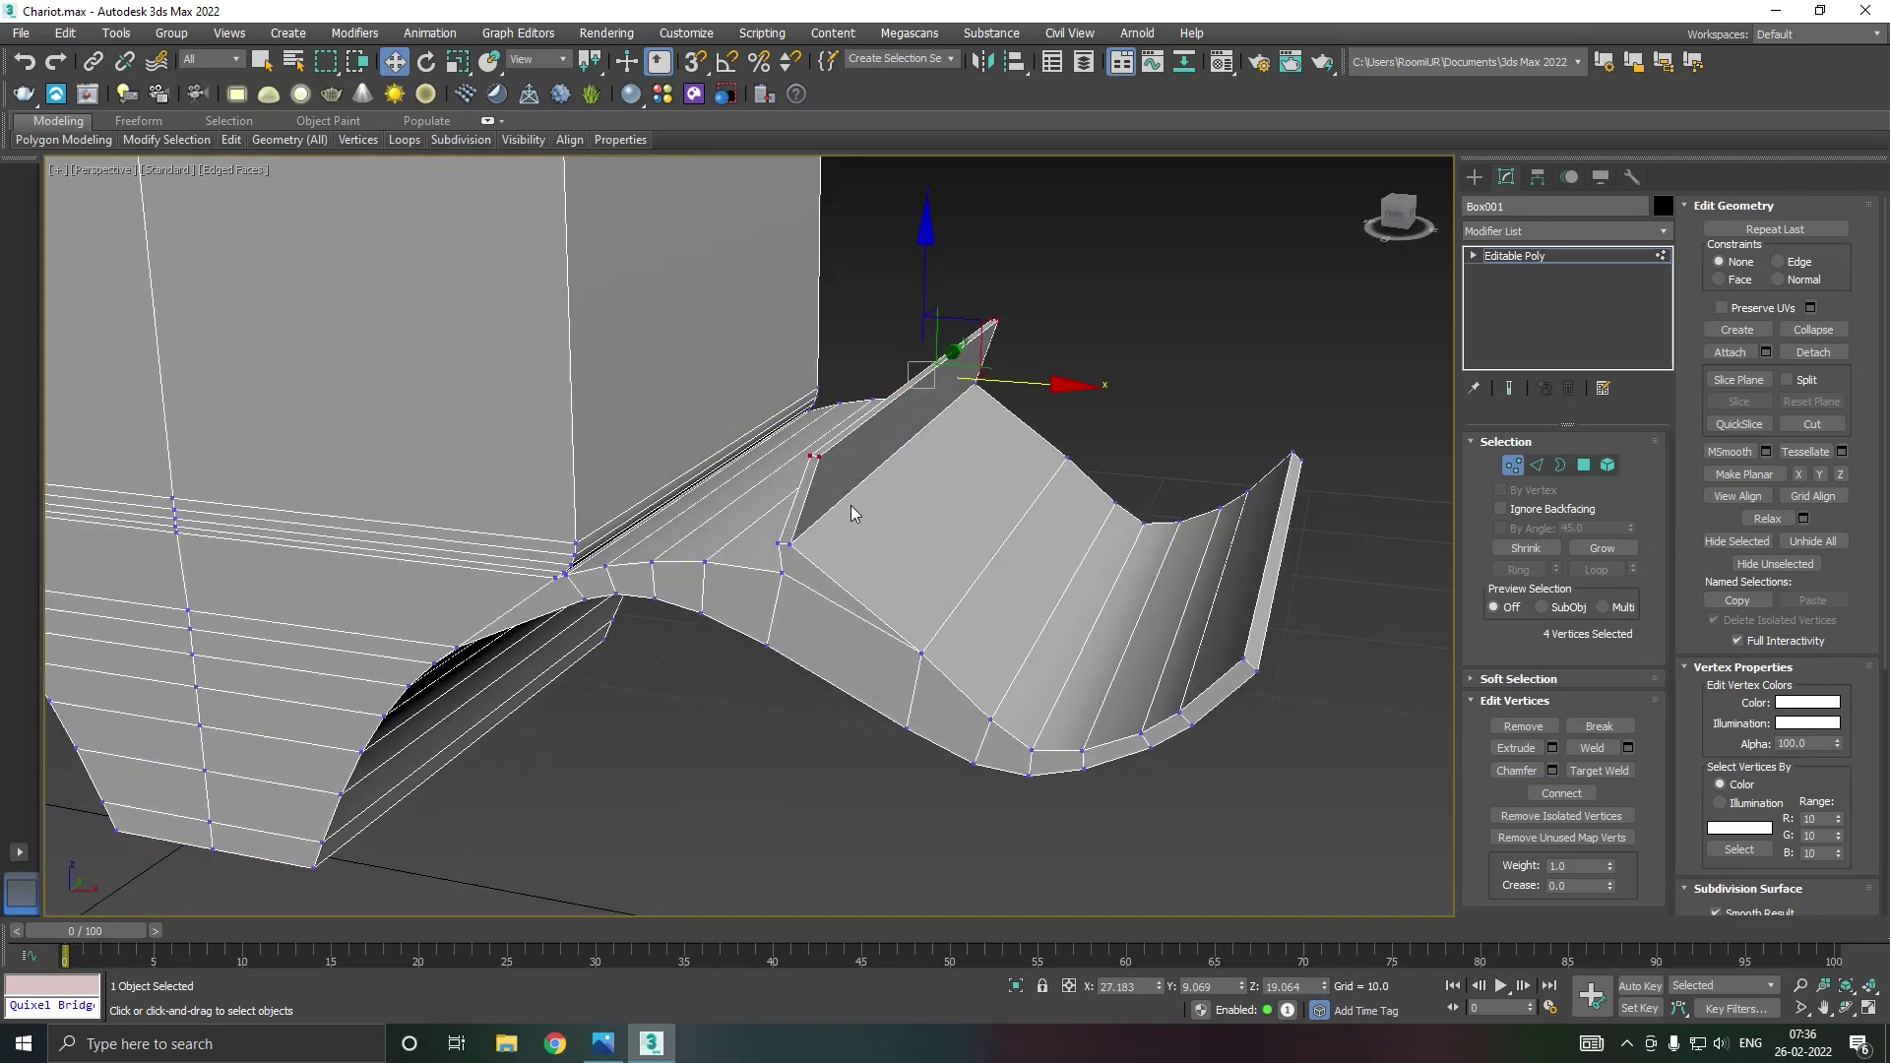
Step: Chamfer the fin's edges by 3.706 with 2 segments
{"action": "scroll", "coordinate": [850, 505], "scroll_direction": "up", "scroll_amount": 2}
{"action": "left_click", "coordinate": [1538, 463]}
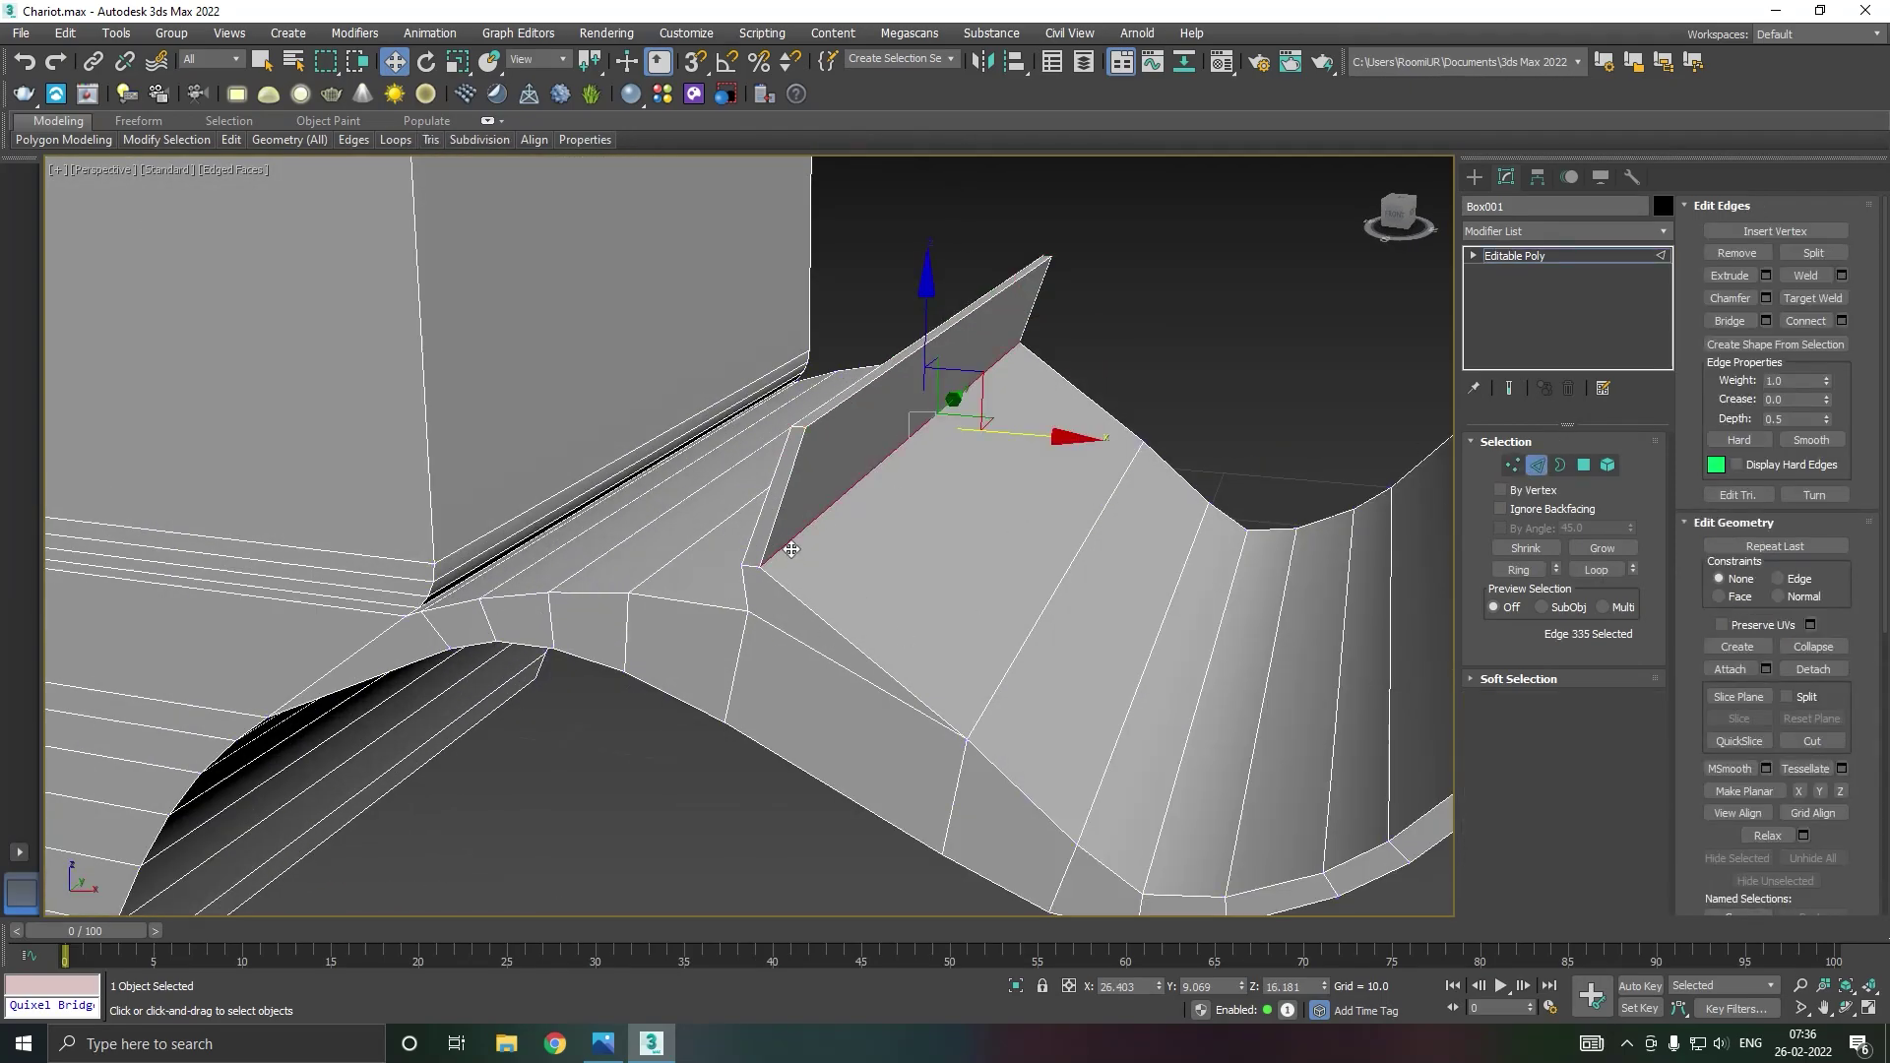
{"action": "left_click", "coordinate": [1767, 297]}
{"action": "middle_click_drag", "start_coordinate": [975, 488], "coordinate": [768, 492], "text": "alt"}
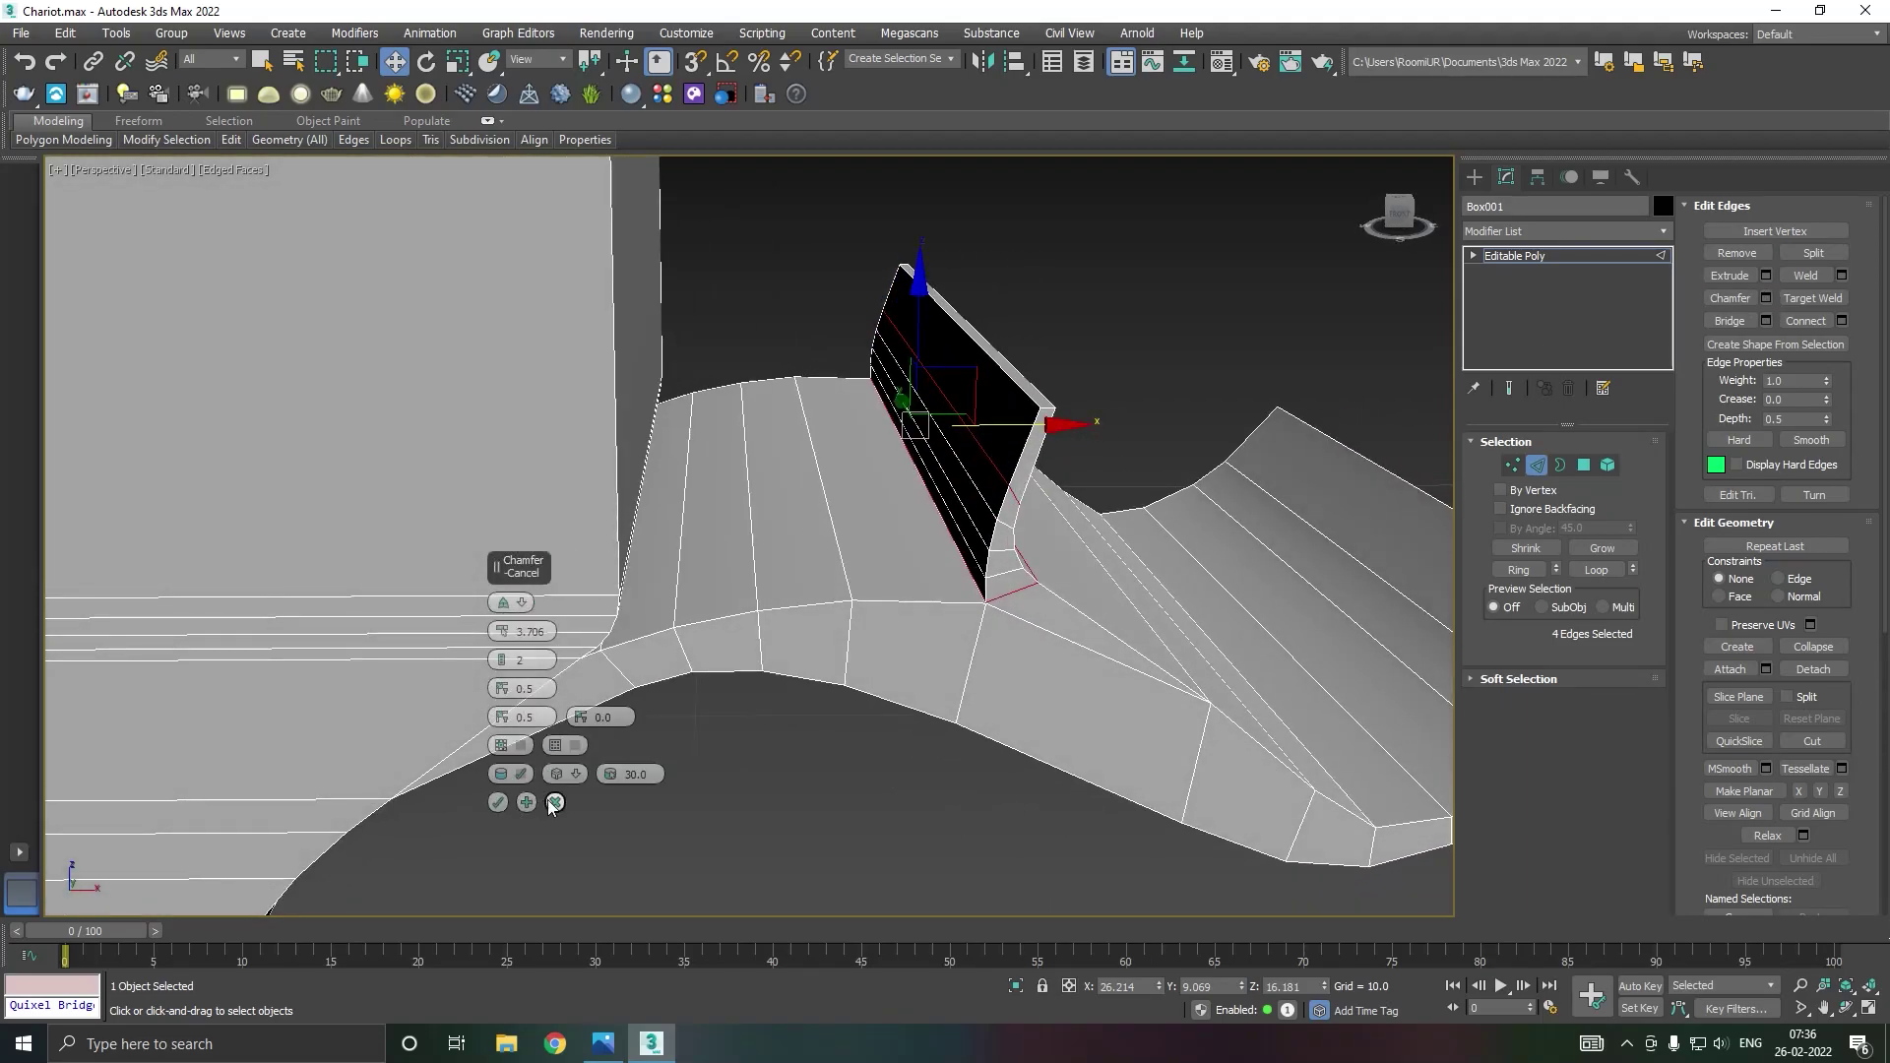
{"action": "left_click", "coordinate": [555, 802]}
{"action": "middle_click_drag", "start_coordinate": [906, 653], "coordinate": [801, 664]}
{"action": "key", "text": "e"}
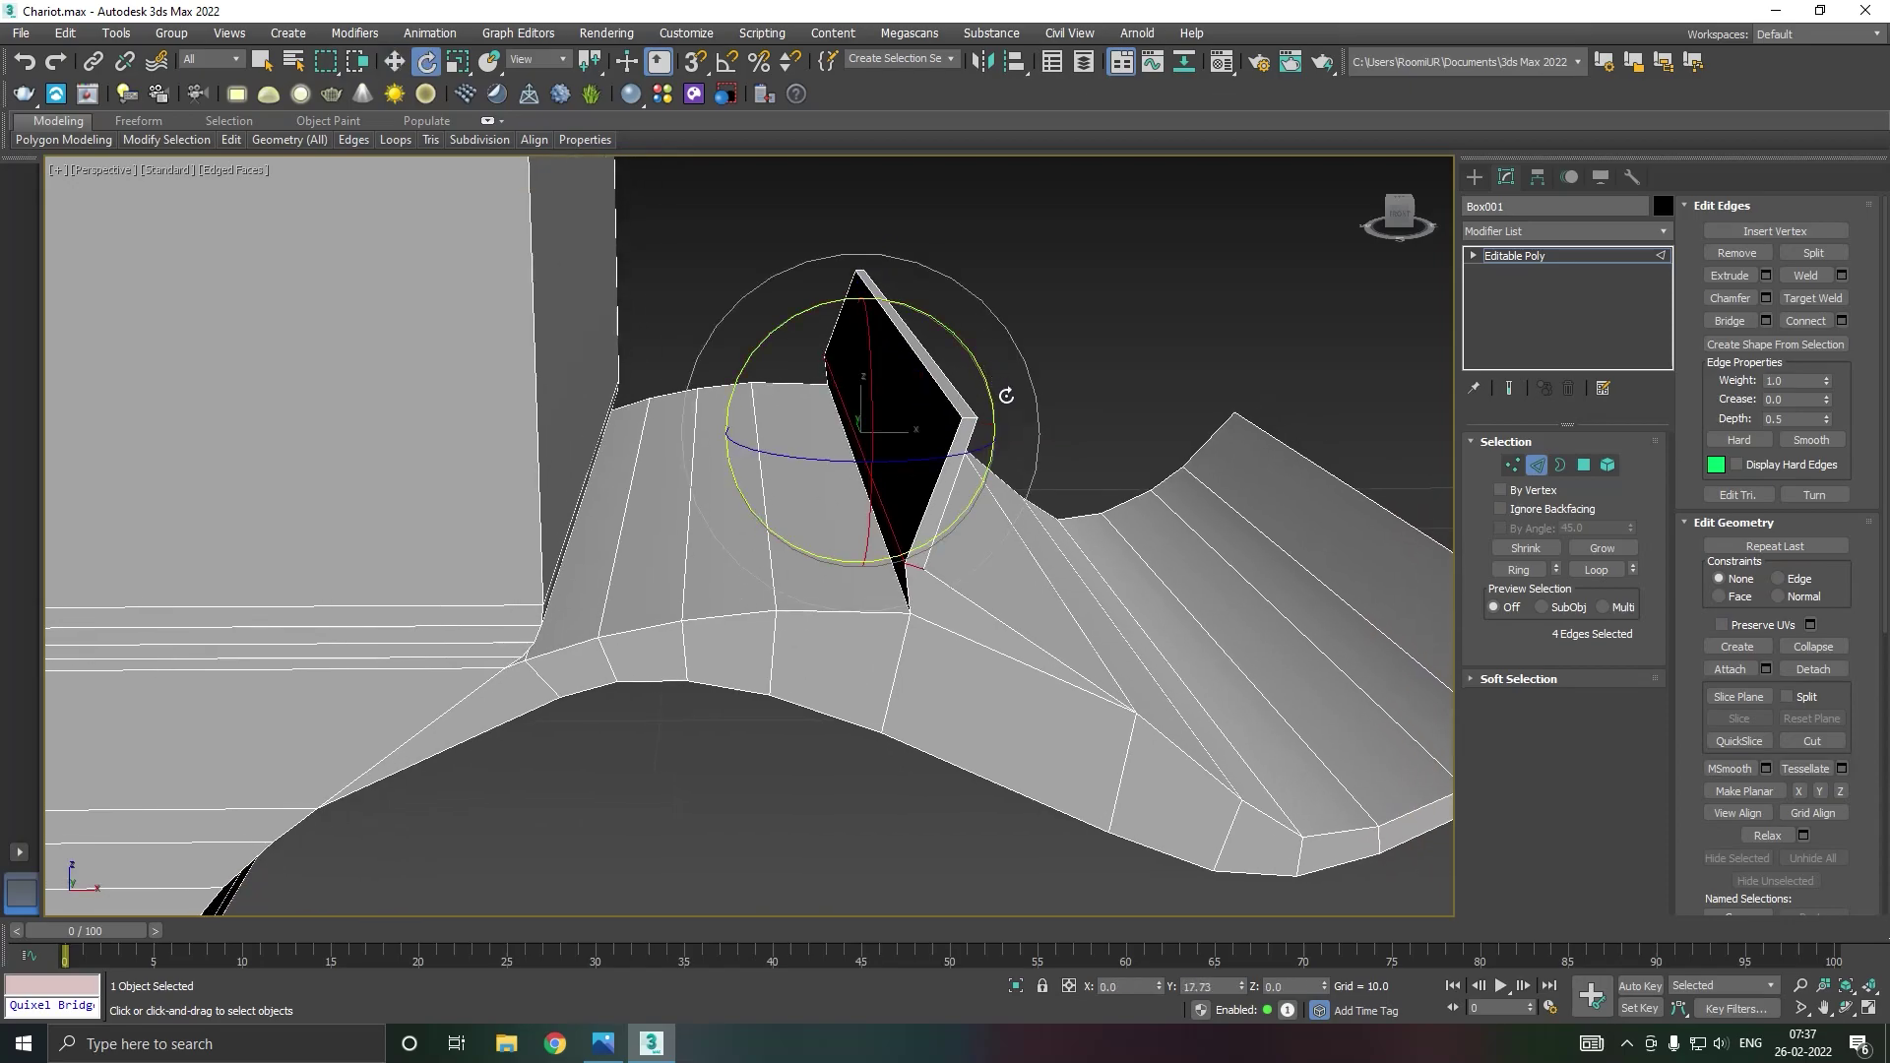
{"action": "key", "text": "w"}
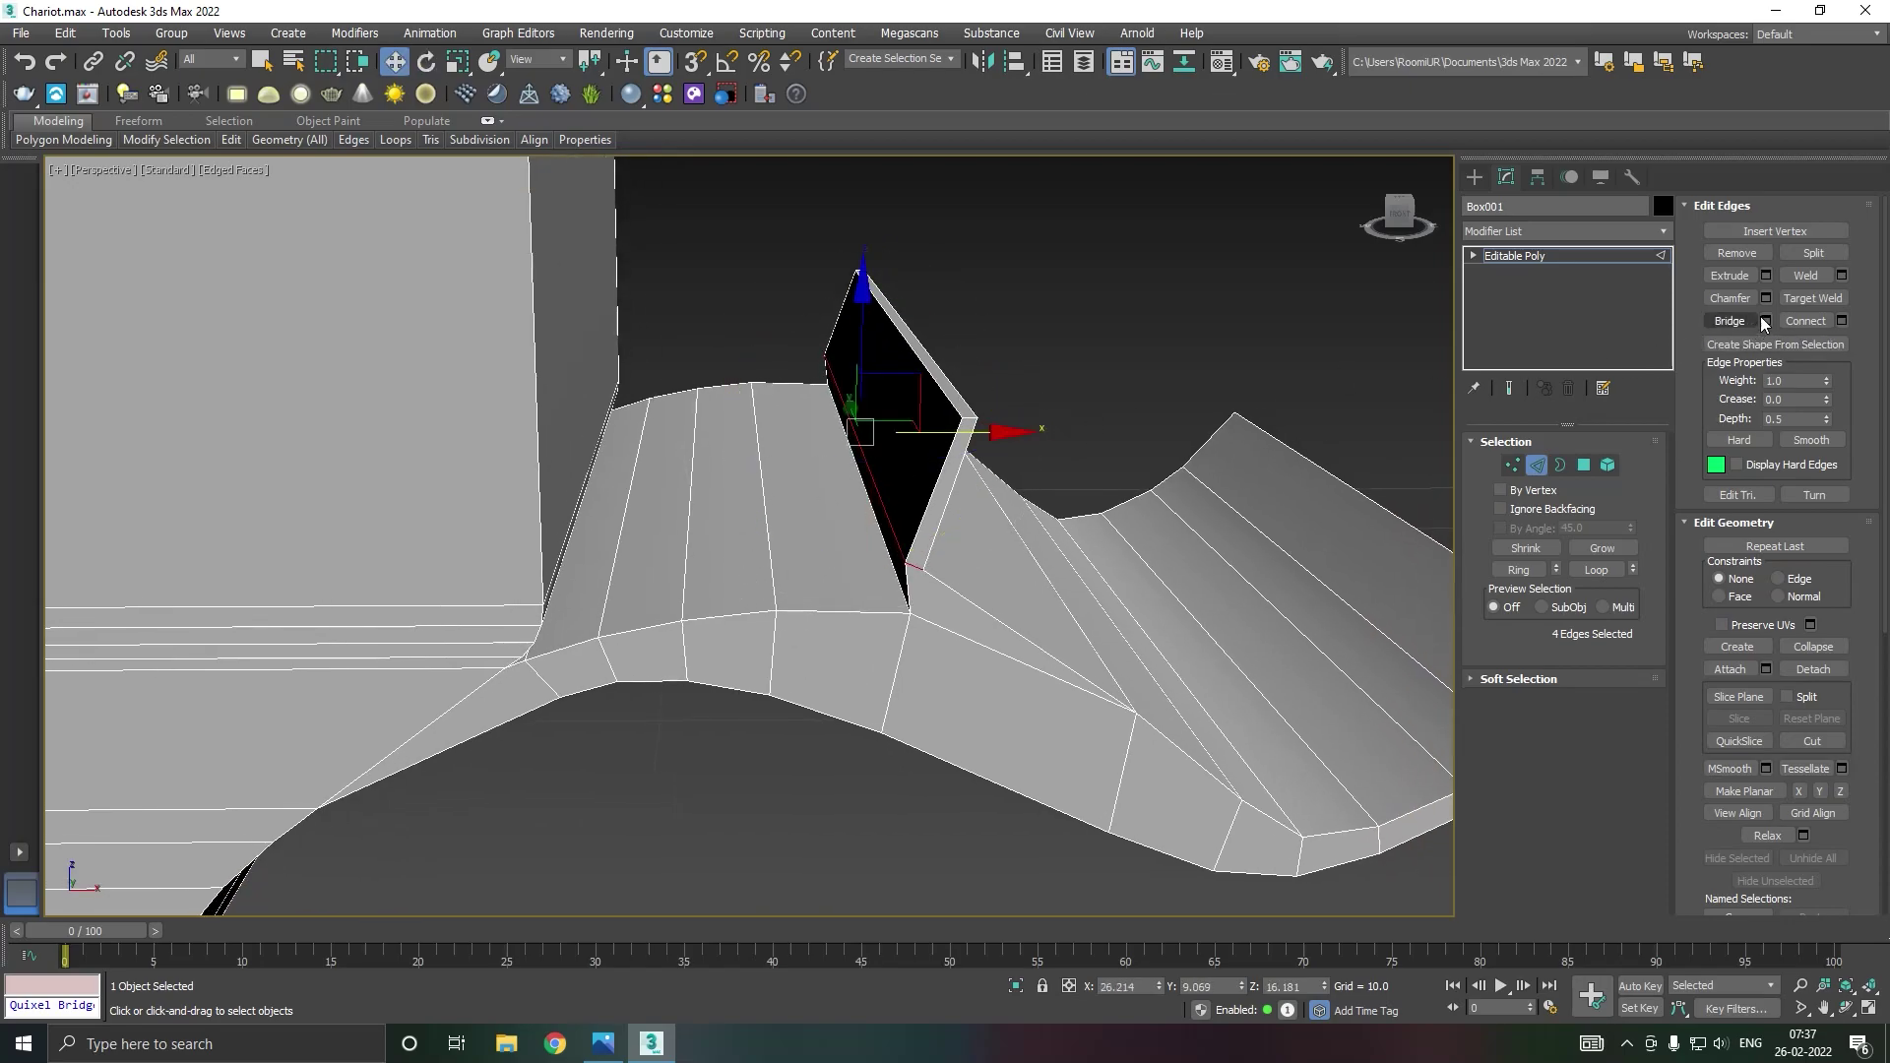
{"action": "left_click", "coordinate": [1766, 298]}
{"action": "mouse_move", "coordinate": [1269, 444]}
{"action": "middle_mouse_down", "text": "alt"}
{"action": "mouse_move", "coordinate": [1218, 429]}
{"action": "mouse_move", "coordinate": [1231, 440]}
{"action": "middle_mouse_up", "text": "alt"}
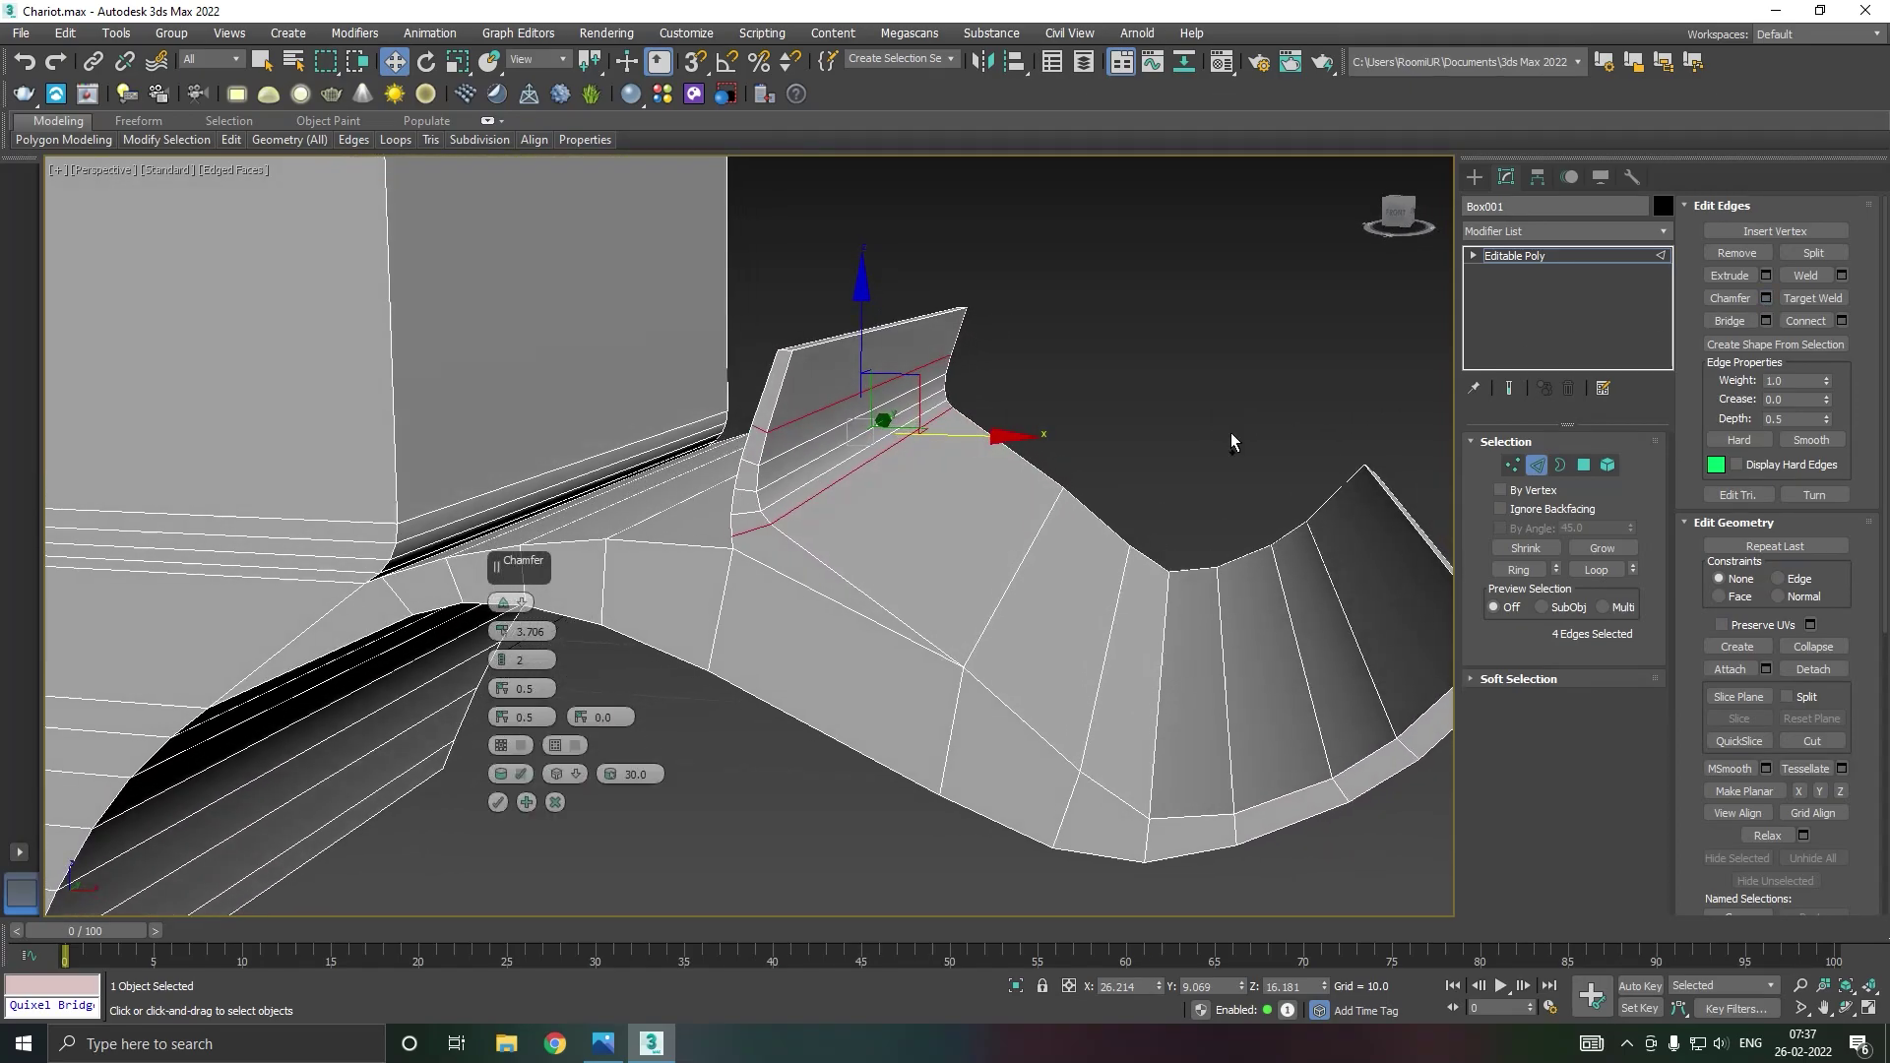
{"action": "left_click", "coordinate": [498, 803]}
{"action": "mouse_move", "coordinate": [604, 630]}
{"action": "middle_mouse_down", "text": "alt"}
{"action": "mouse_move", "coordinate": [616, 683]}
{"action": "mouse_move", "coordinate": [891, 573]}
{"action": "middle_mouse_up", "text": "alt"}
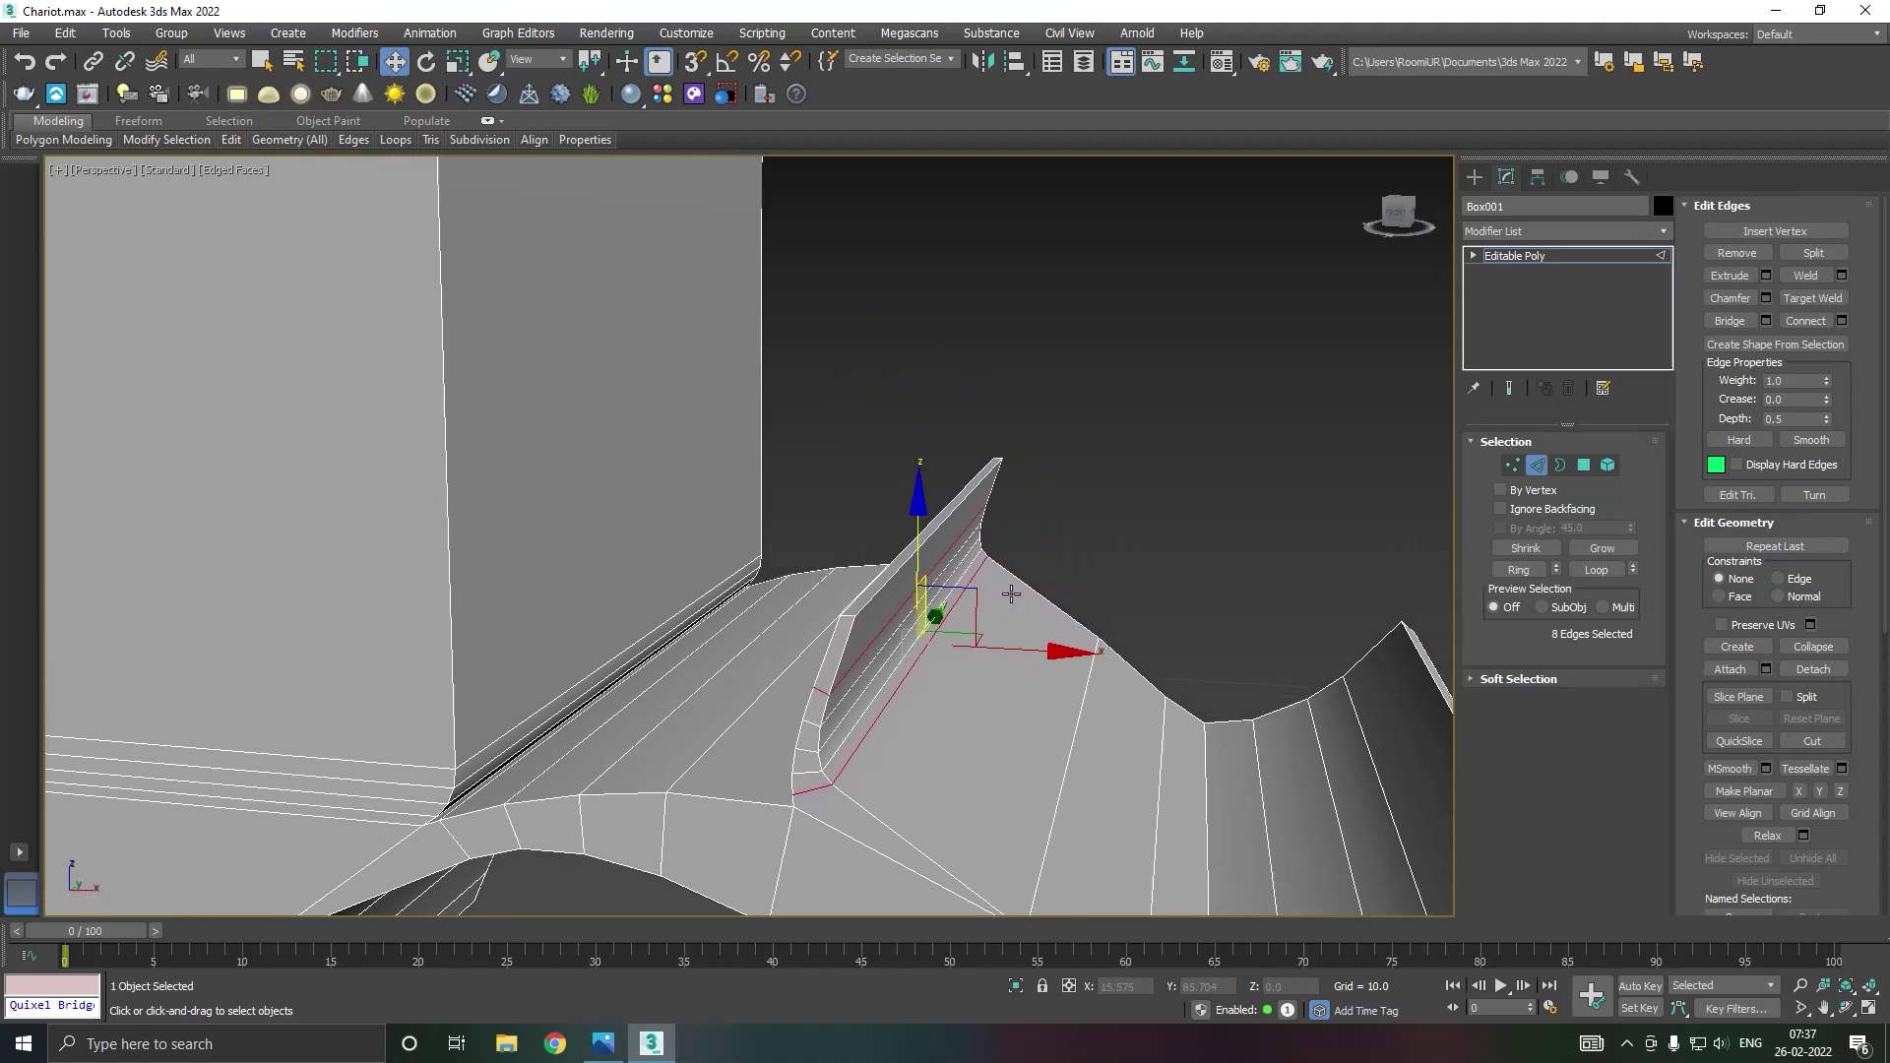
Step: Flatten the fin's top face with Make Planar Y
{"action": "left_click", "coordinate": [1585, 465]}
{"action": "left_click", "coordinate": [920, 545]}
{"action": "key", "text": "e"}
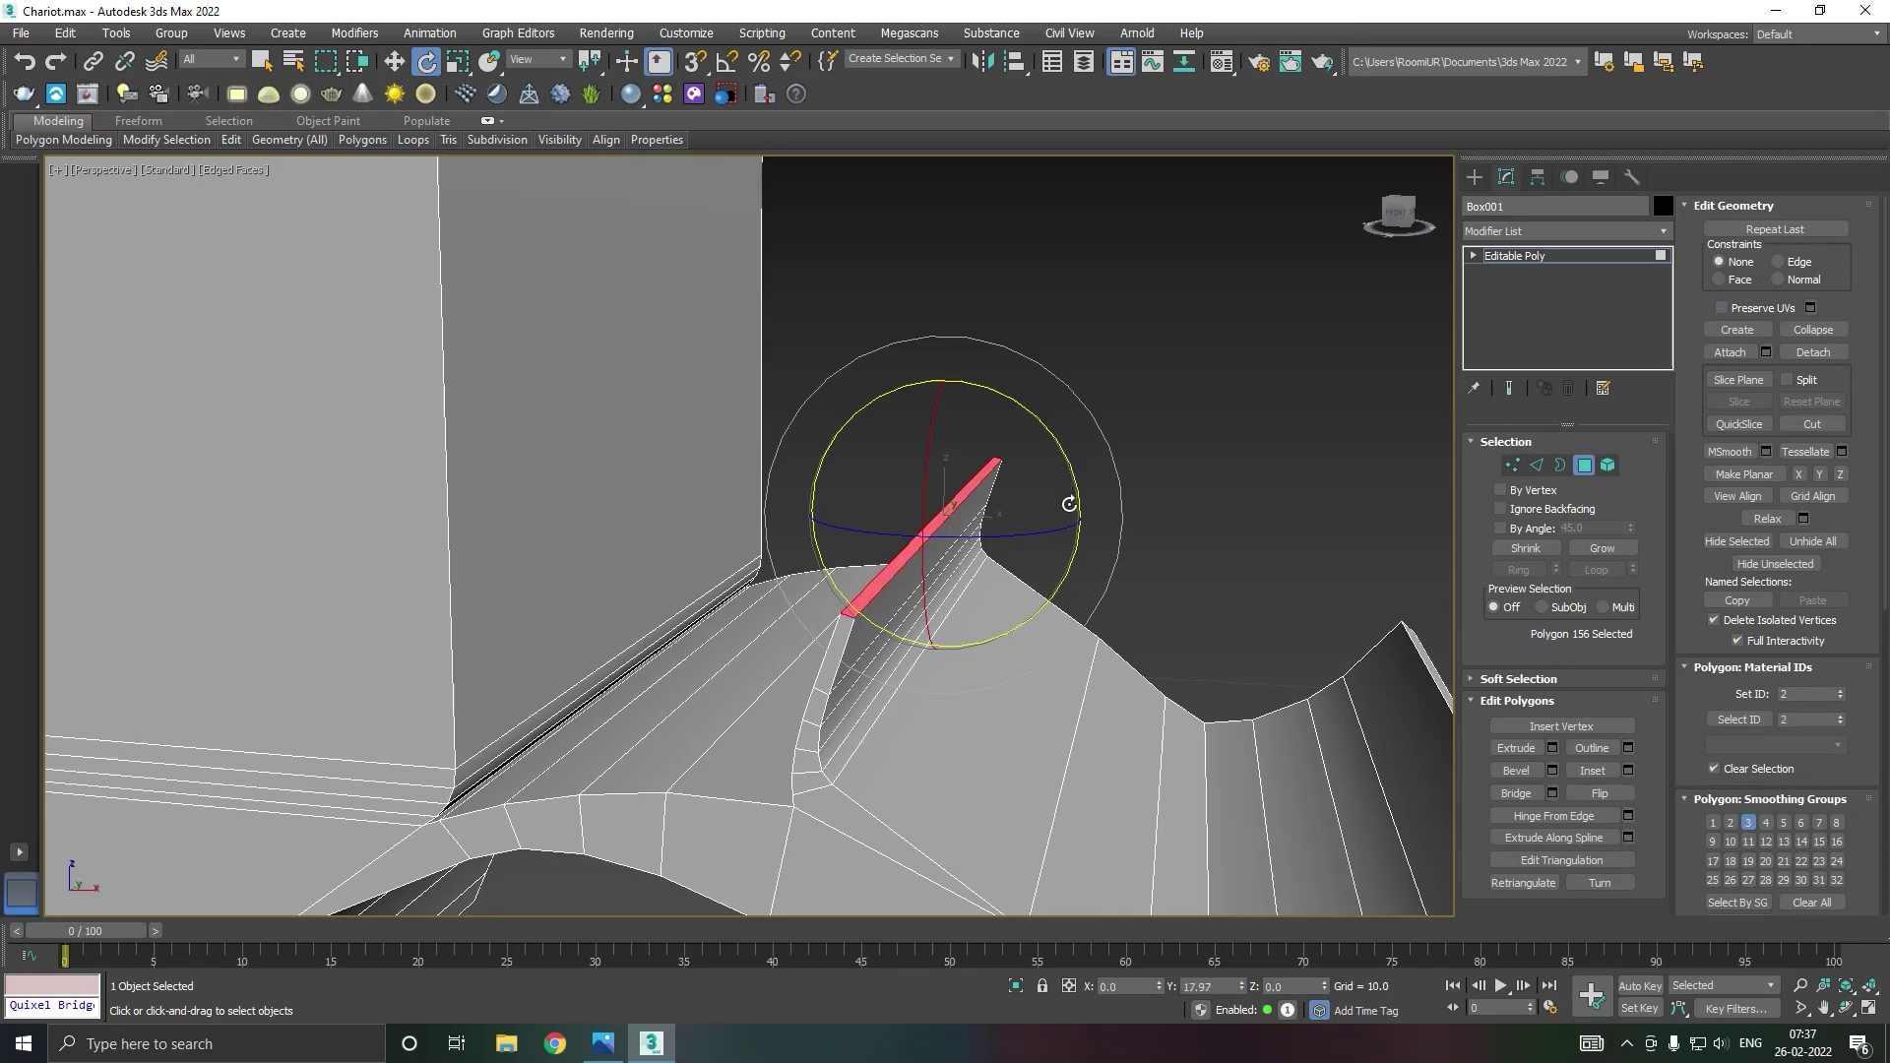
{"action": "key", "text": "w"}
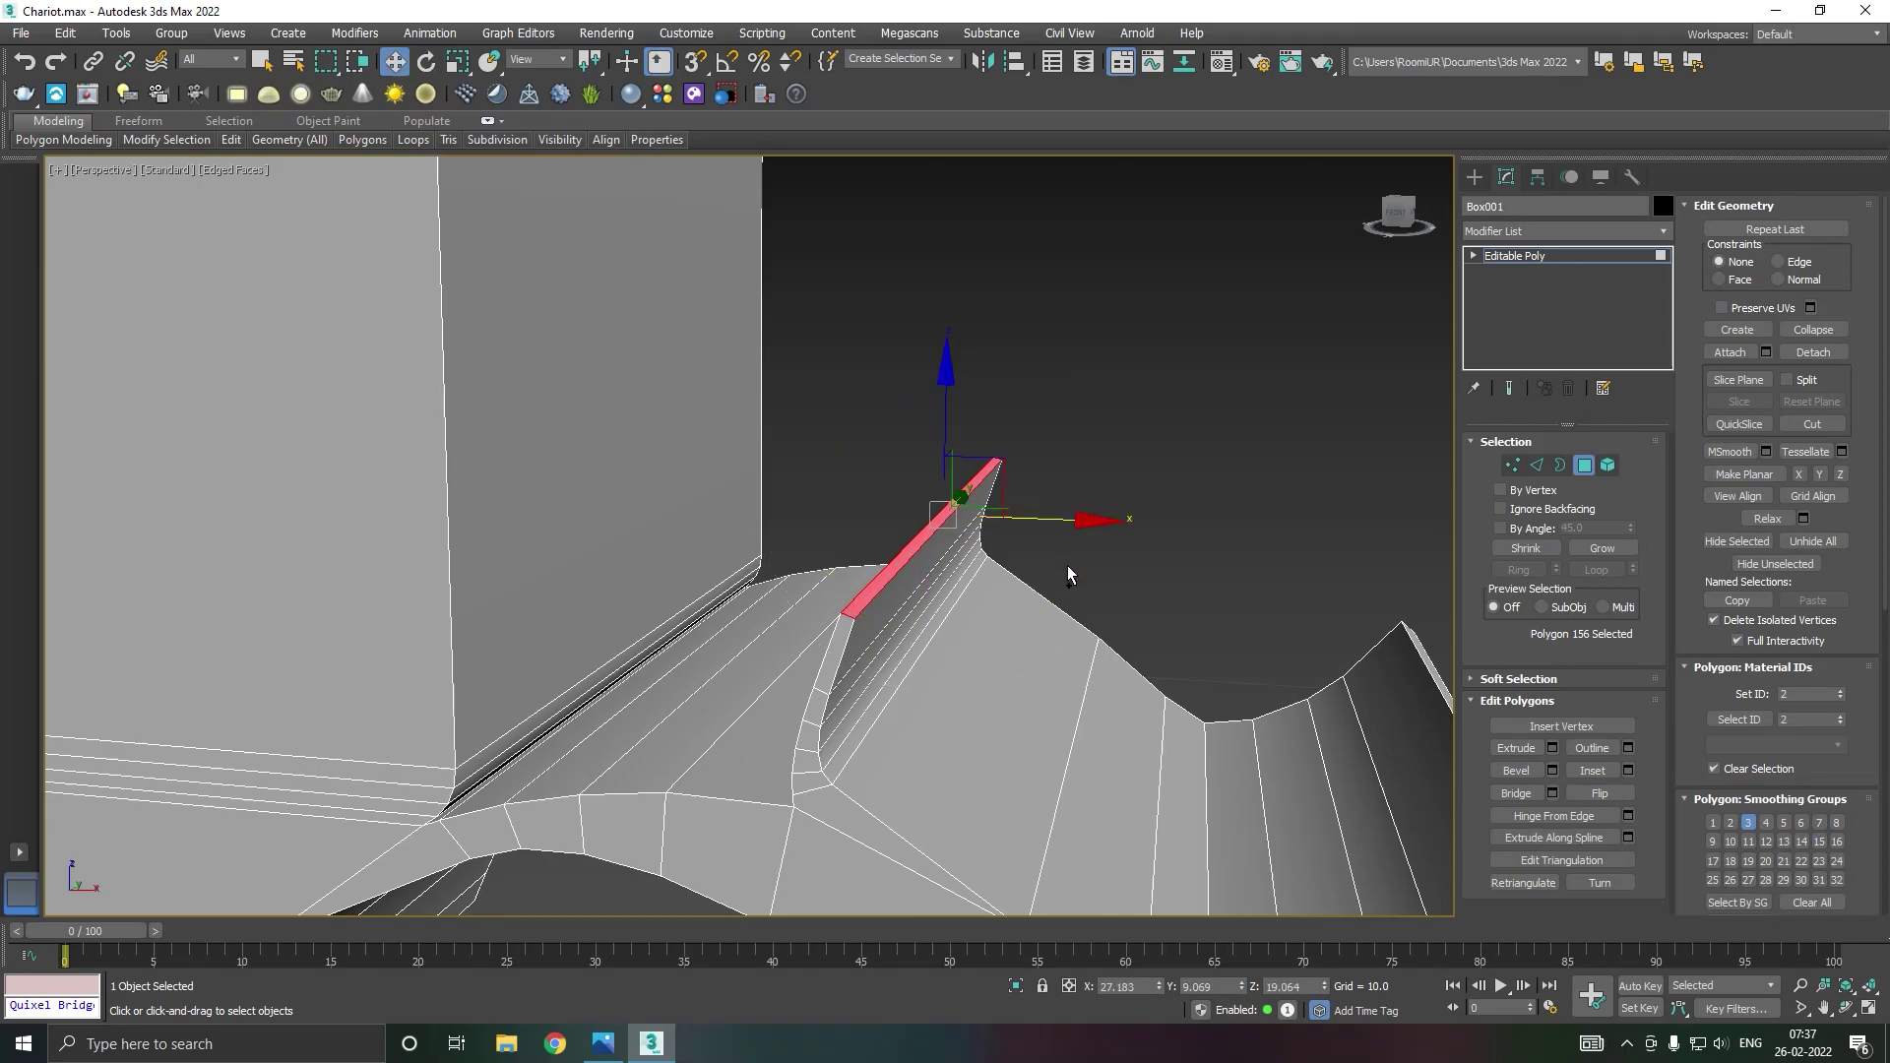
{"action": "middle_click_drag", "start_coordinate": [1068, 565], "coordinate": [1073, 551], "text": "alt"}
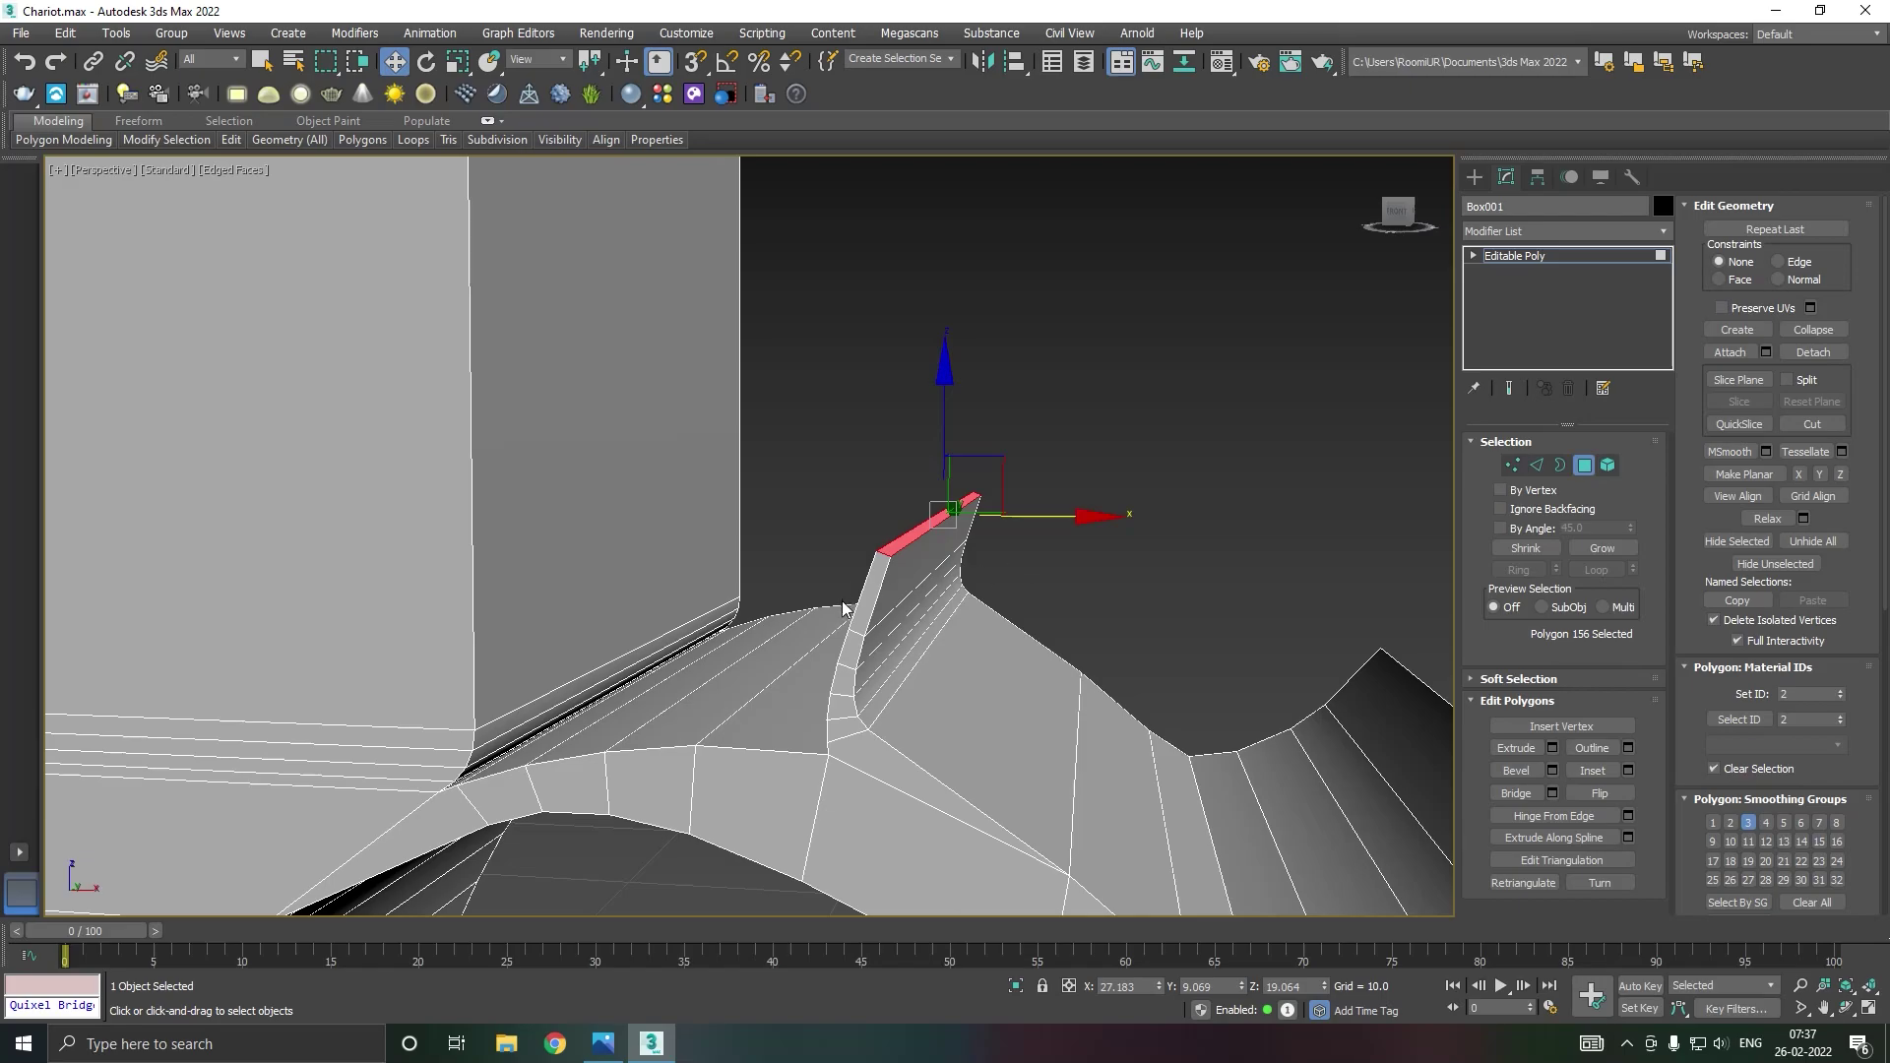
{"action": "scroll", "coordinate": [844, 608], "scroll_direction": "down", "scroll_amount": 3}
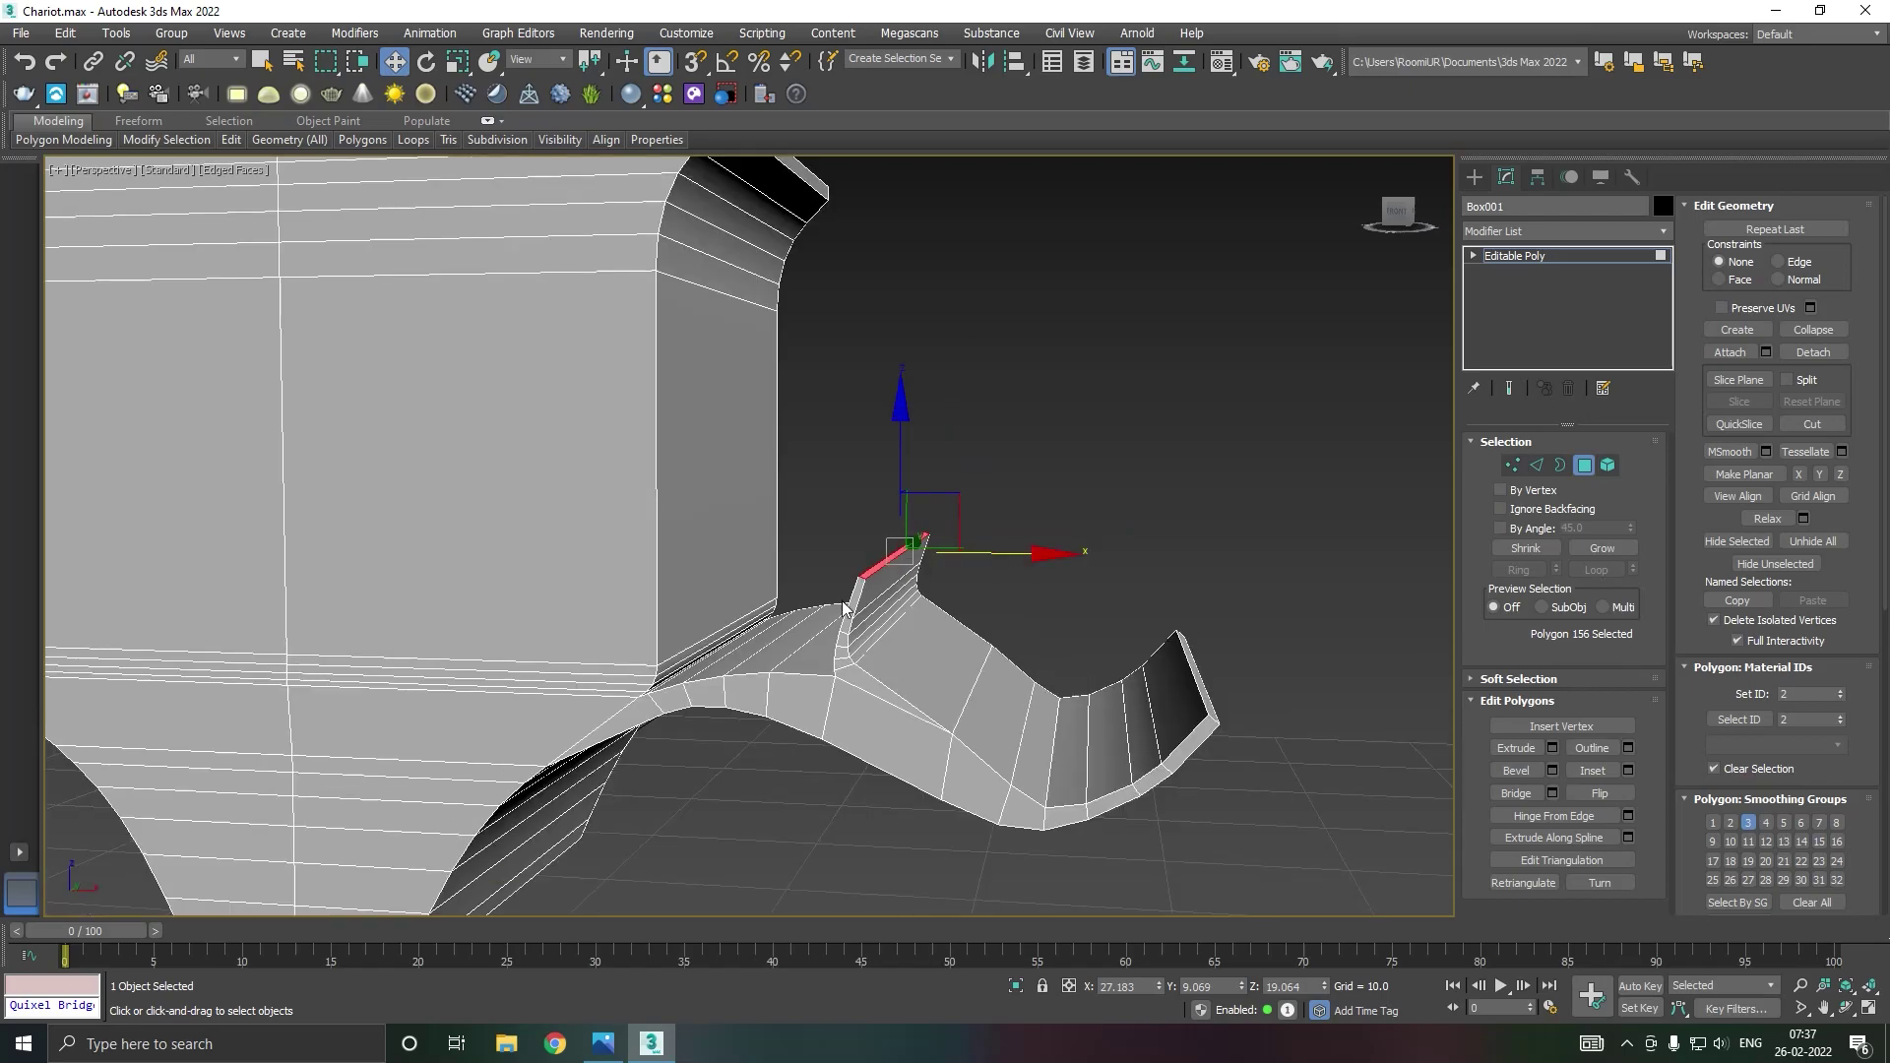
{"action": "scroll", "coordinate": [844, 608], "scroll_direction": "up", "scroll_amount": 2}
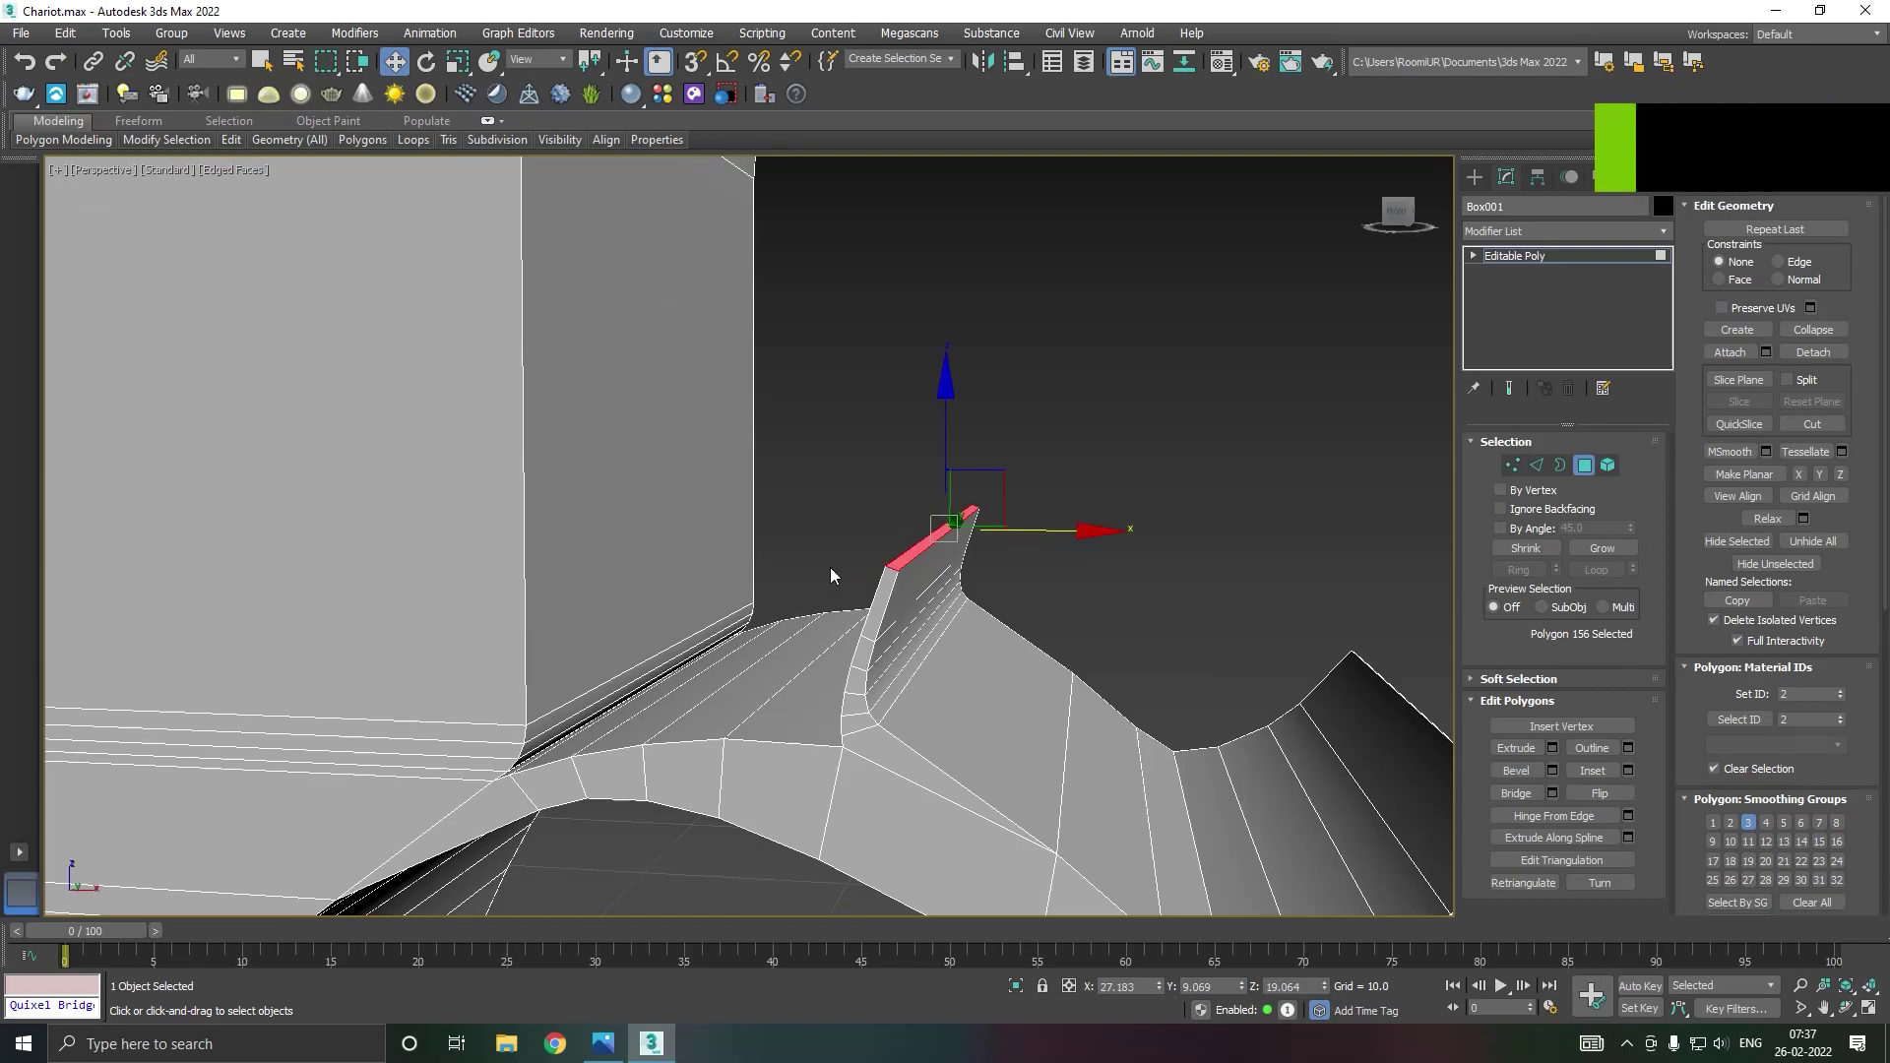
{"action": "left_click", "coordinate": [1820, 473]}
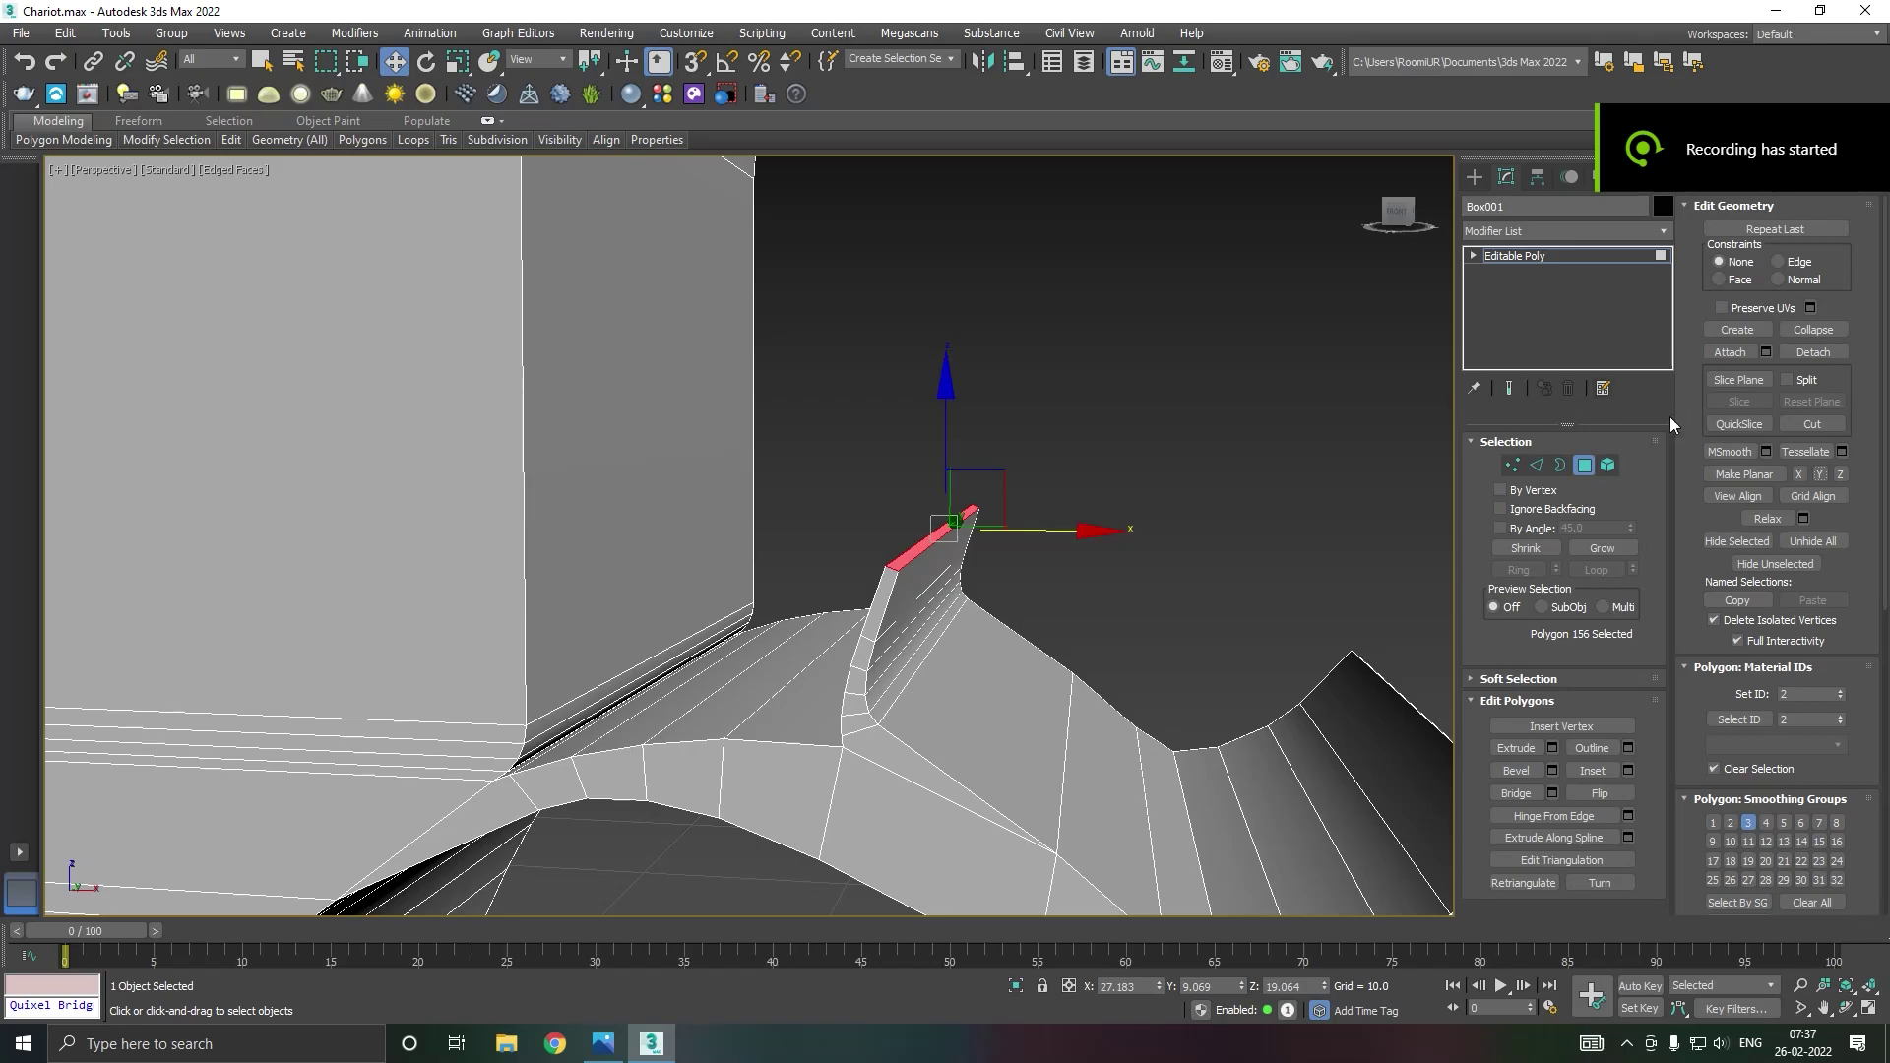
{"action": "left_click", "coordinate": [1817, 475]}
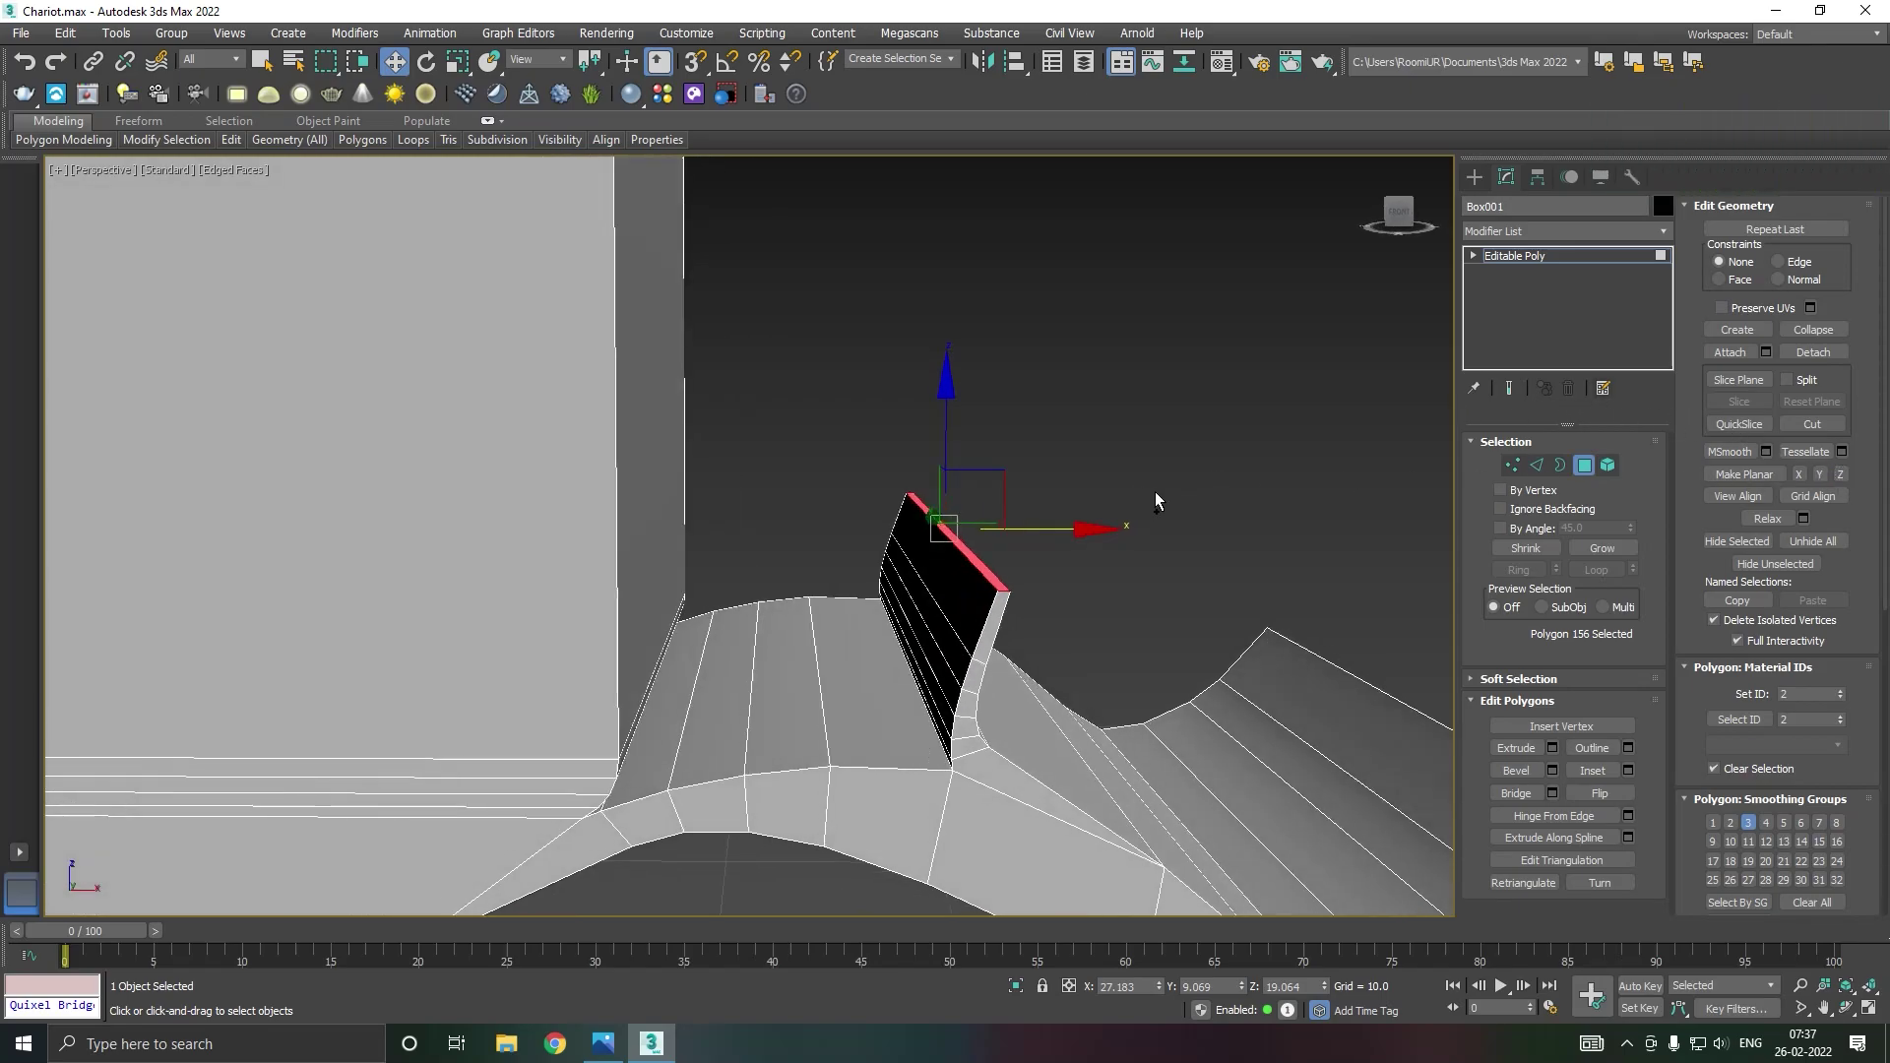
Step: Start an edge-loop insert, cancel it, and select the fin's top end face
{"action": "scroll", "coordinate": [911, 516], "scroll_direction": "up", "scroll_amount": 3}
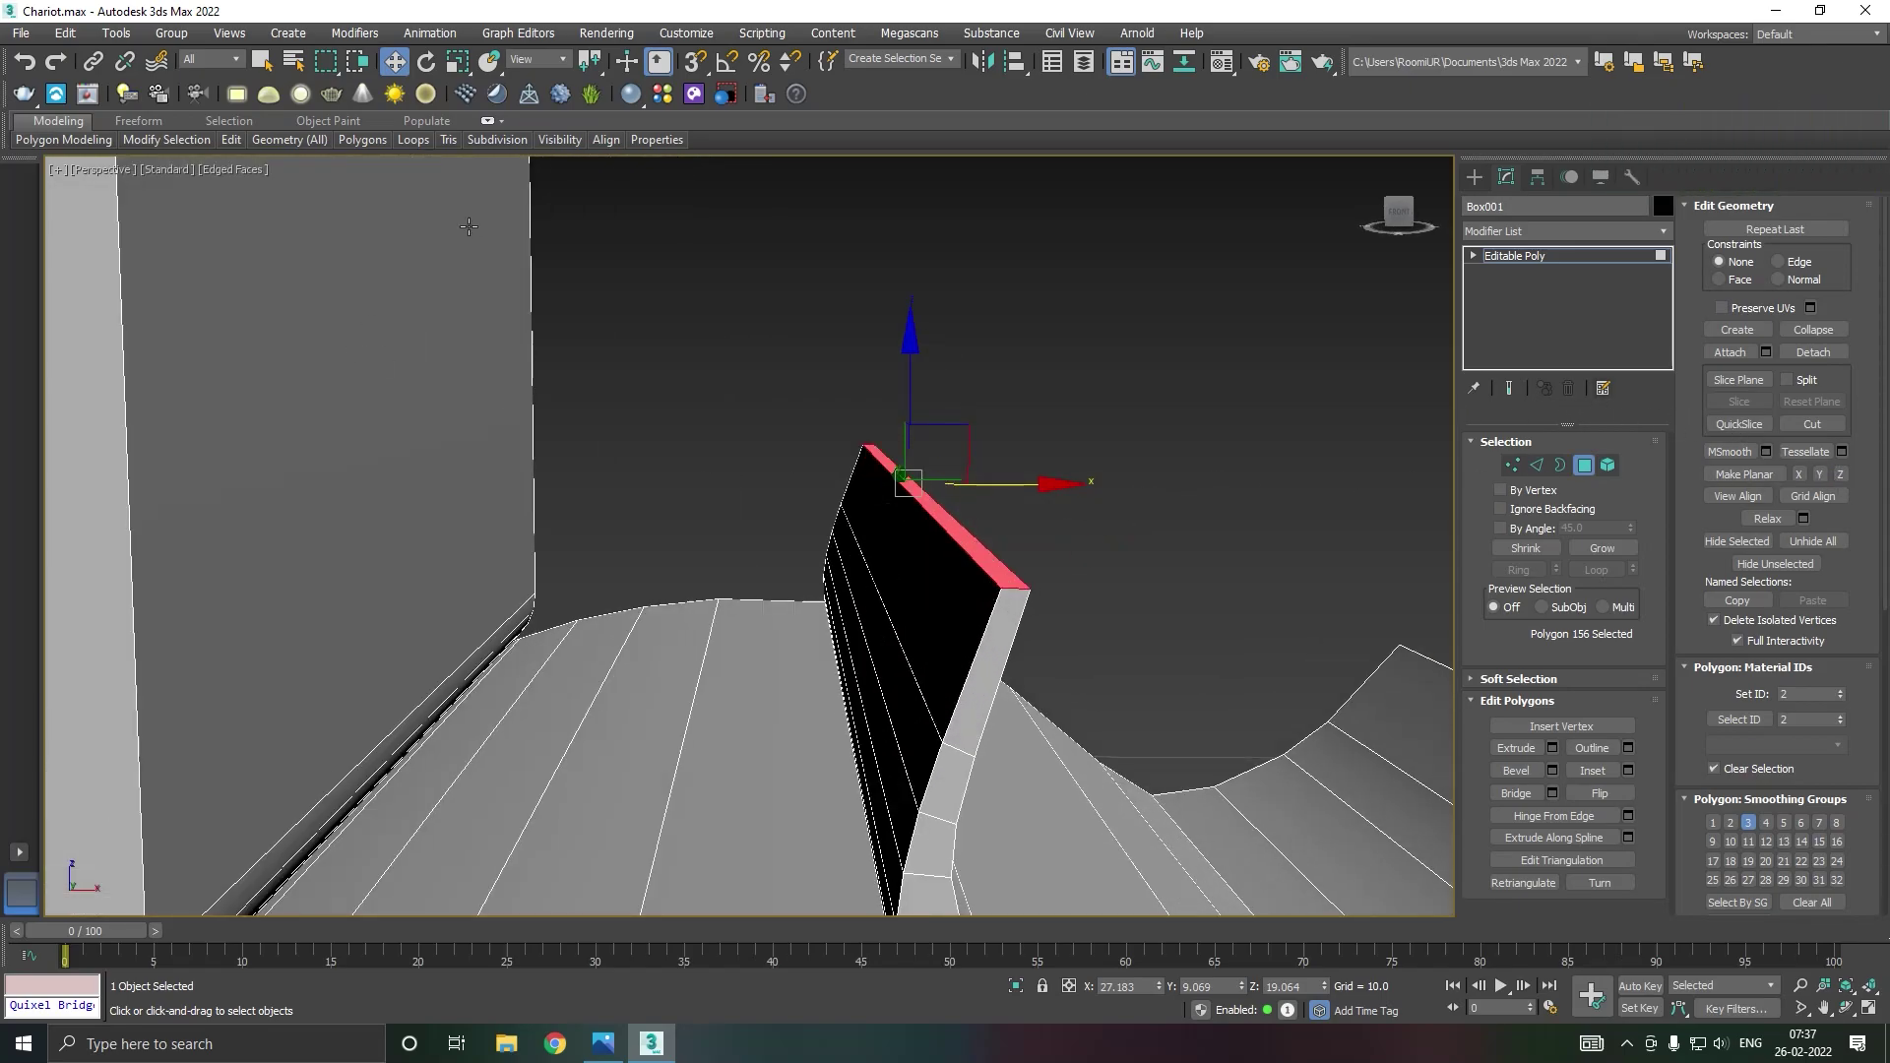
{"action": "mouse_move", "coordinate": [230, 139]}
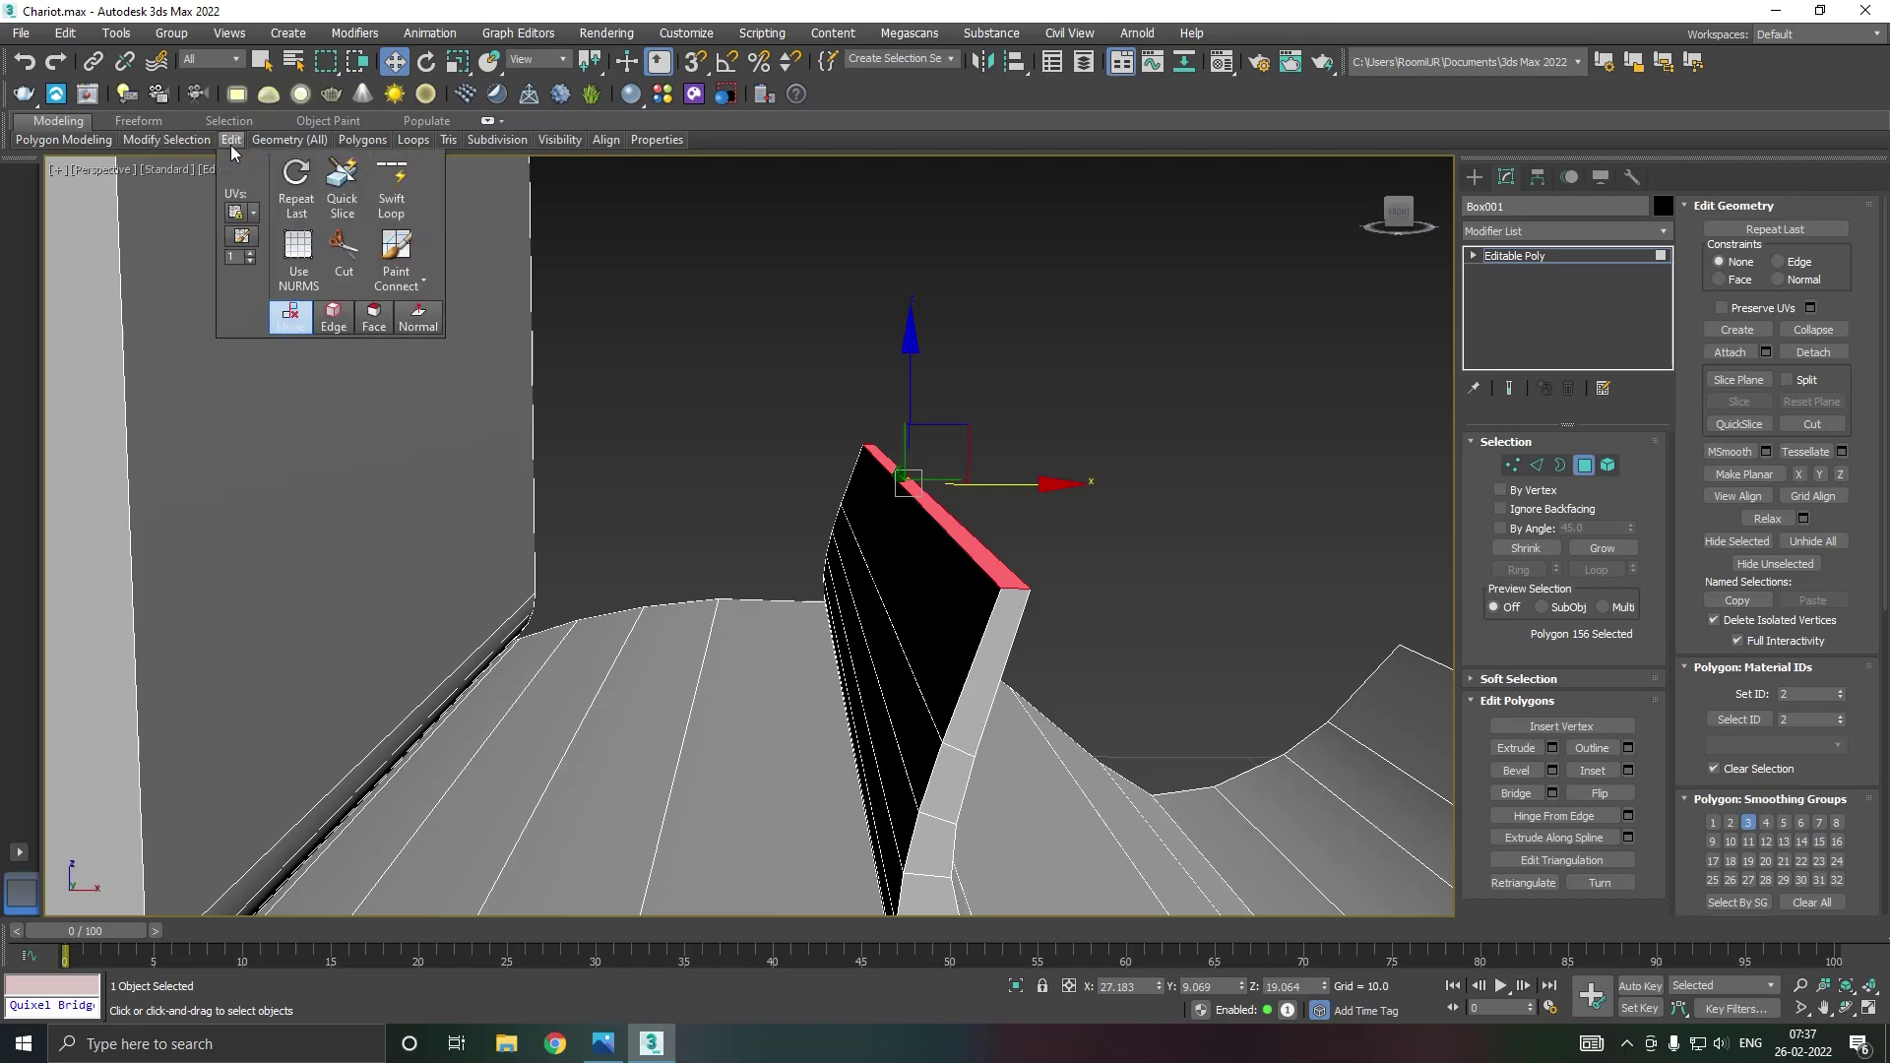
{"action": "left_click", "coordinate": [392, 187]}
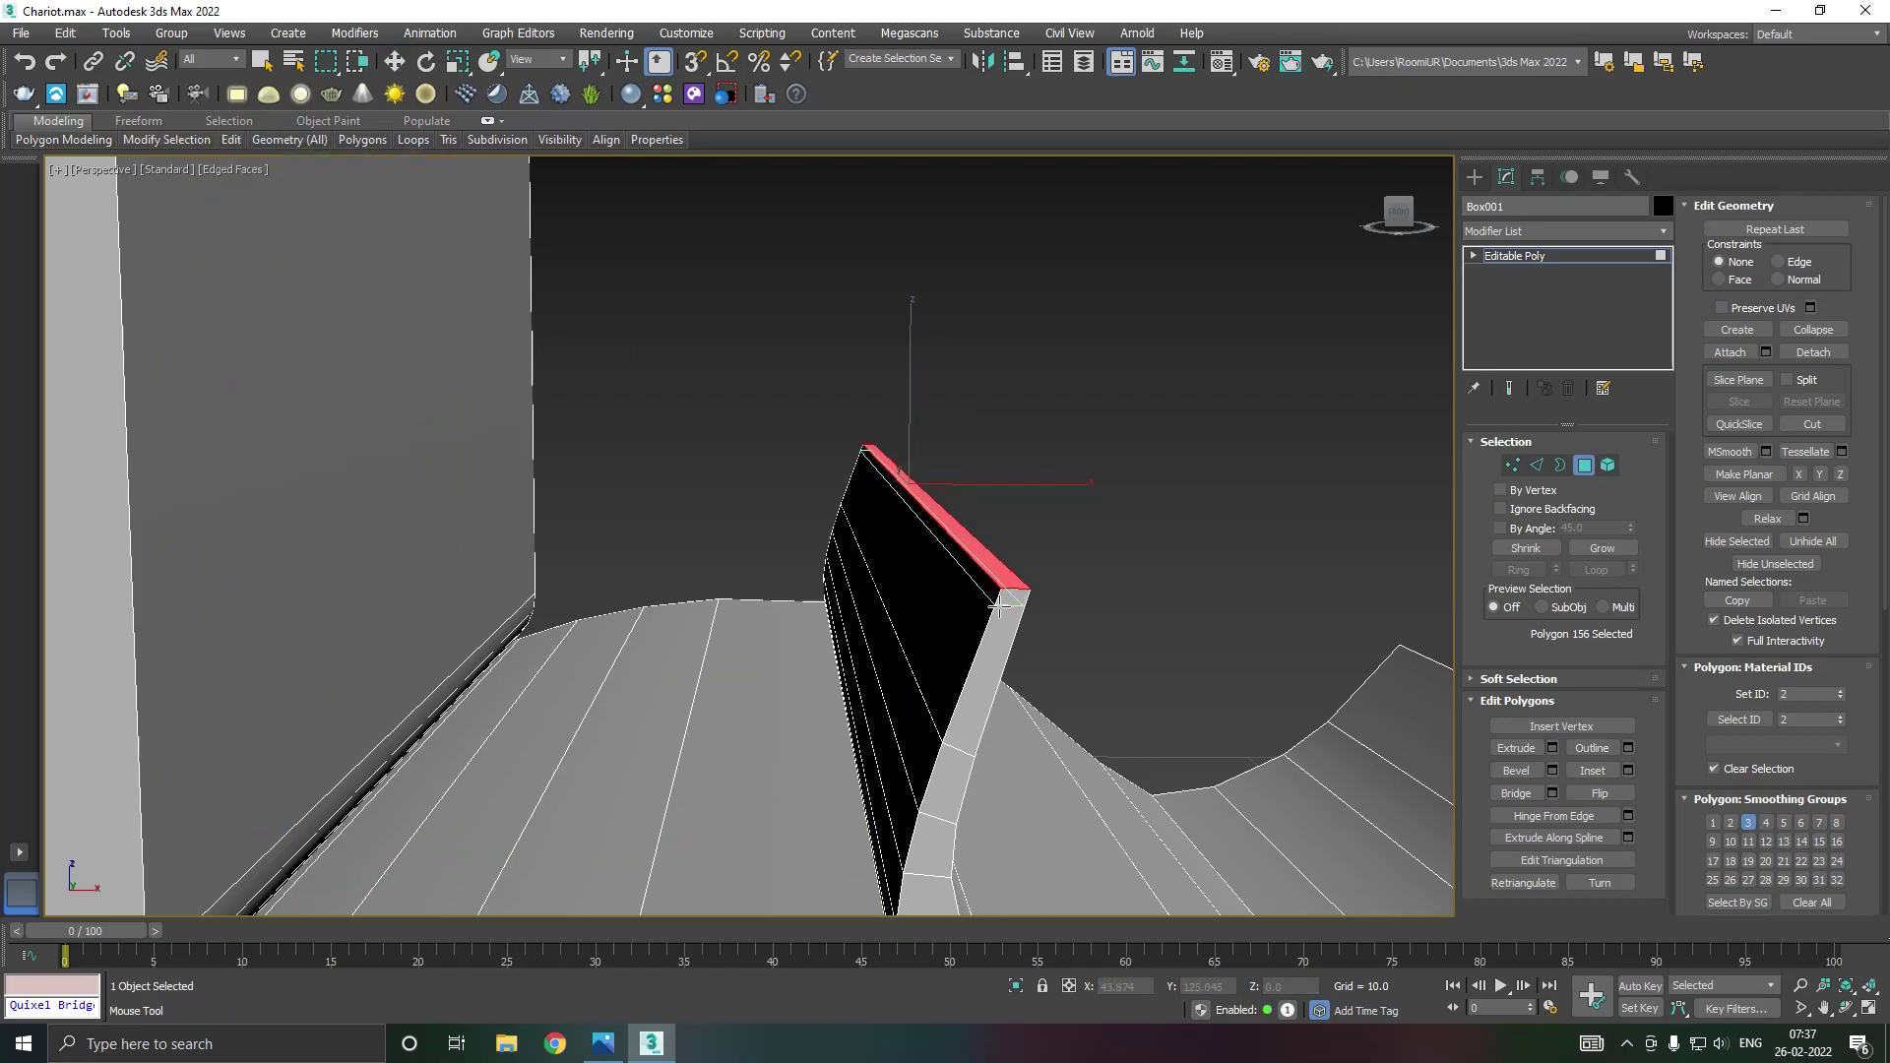
{"action": "key", "text": "w"}
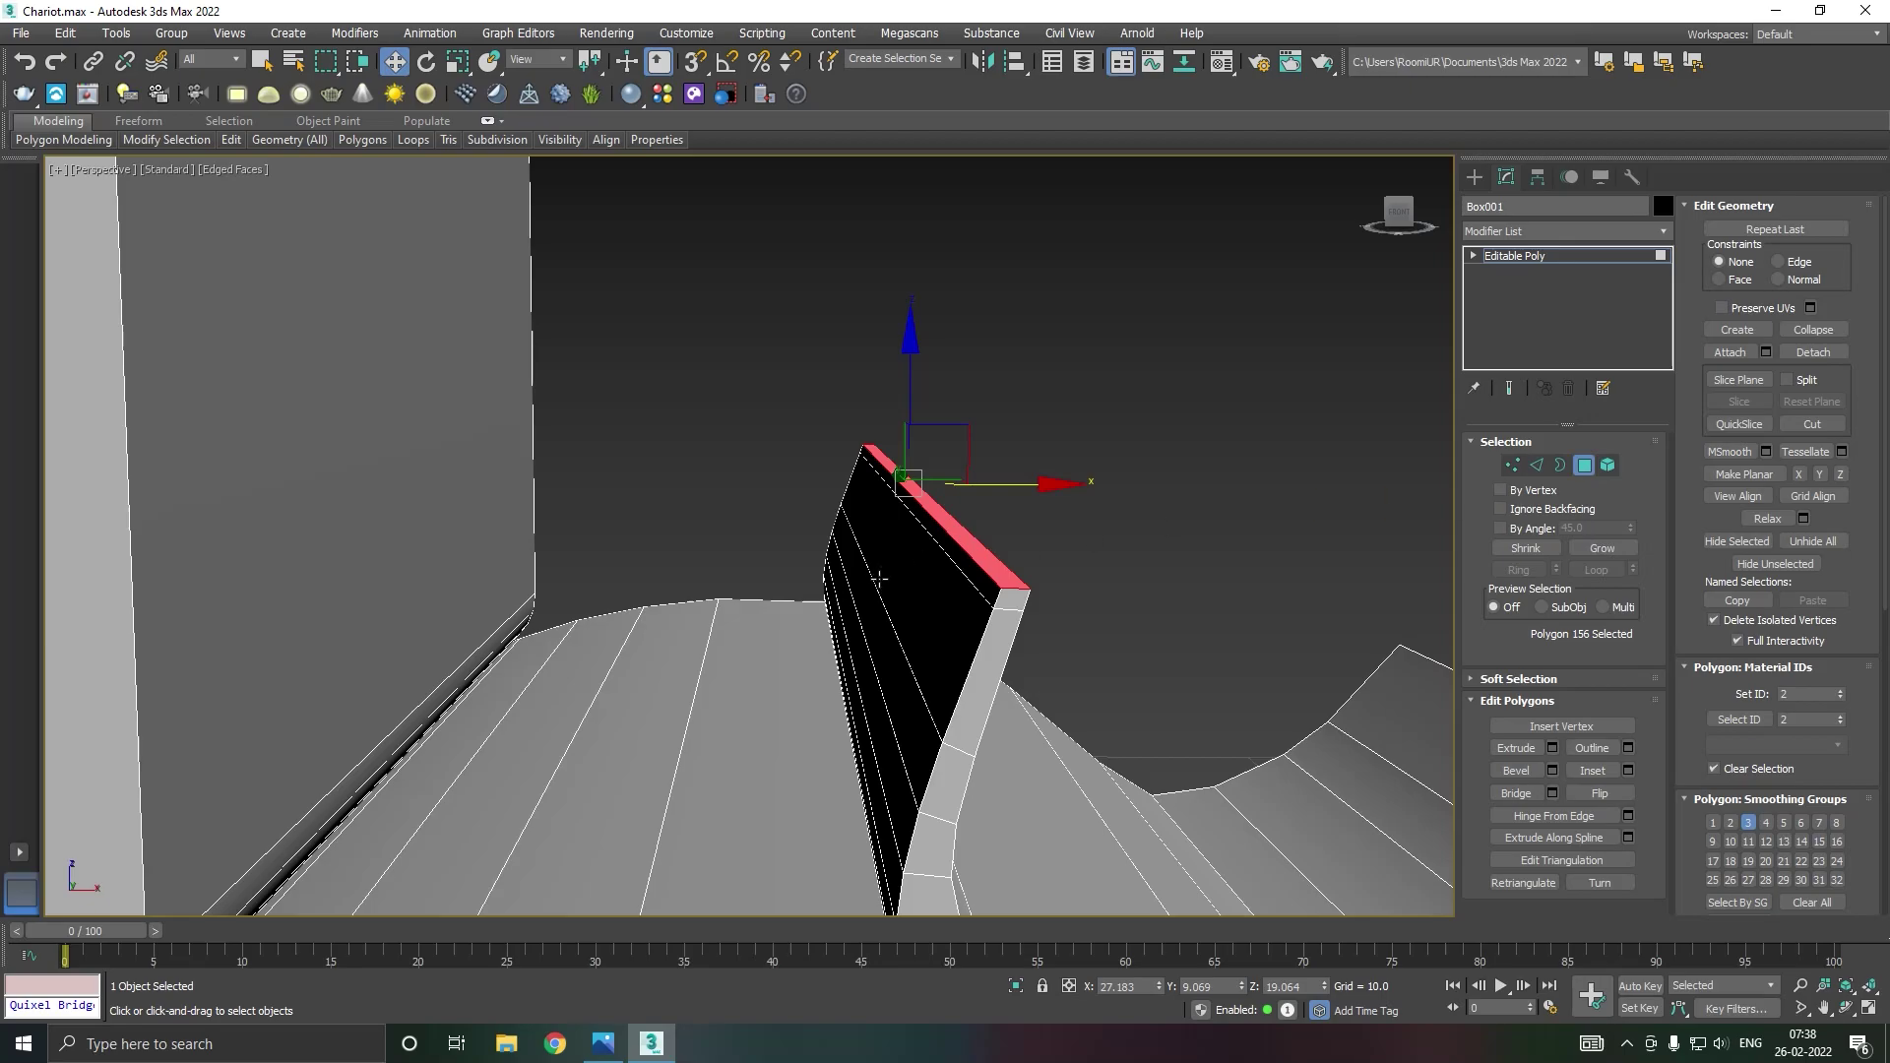
{"action": "left_click", "coordinate": [978, 579]}
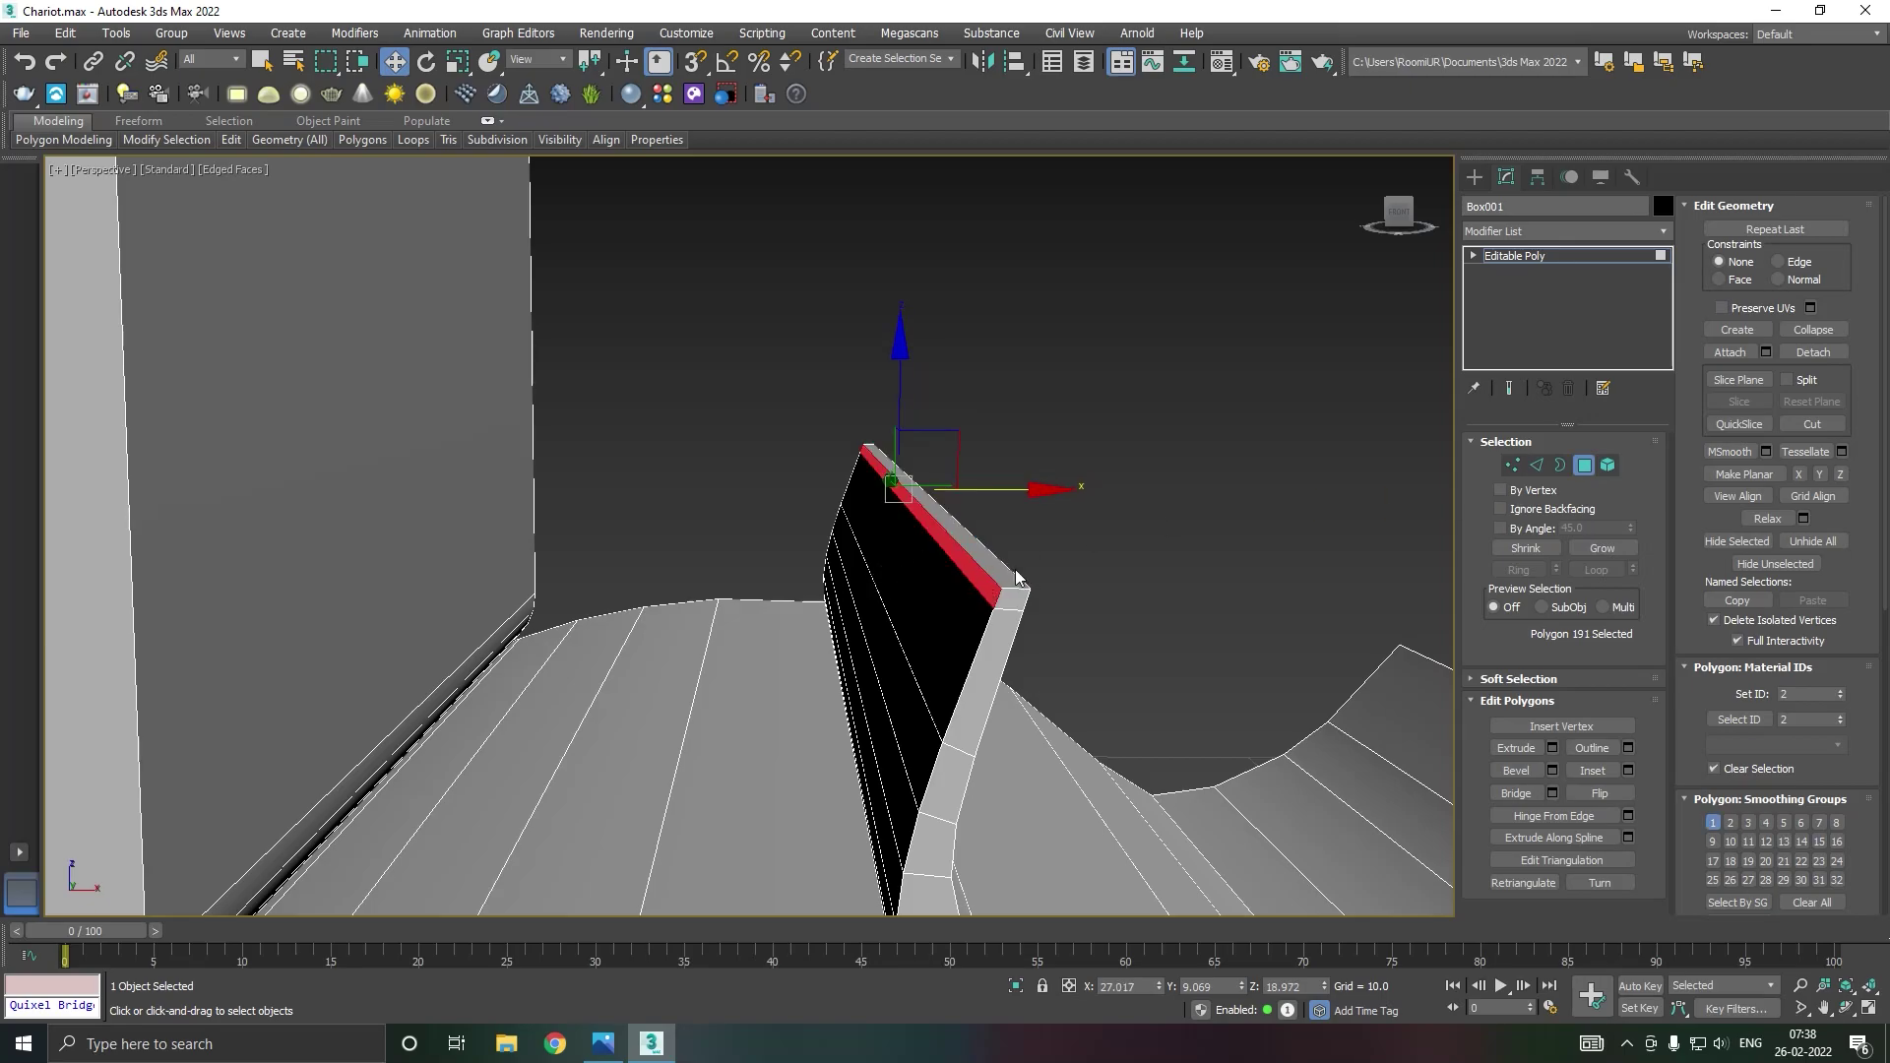
Step: Extrude the fin's top face and lower its end so the arm runs horizontal
{"action": "left_click", "coordinate": [1554, 747]}
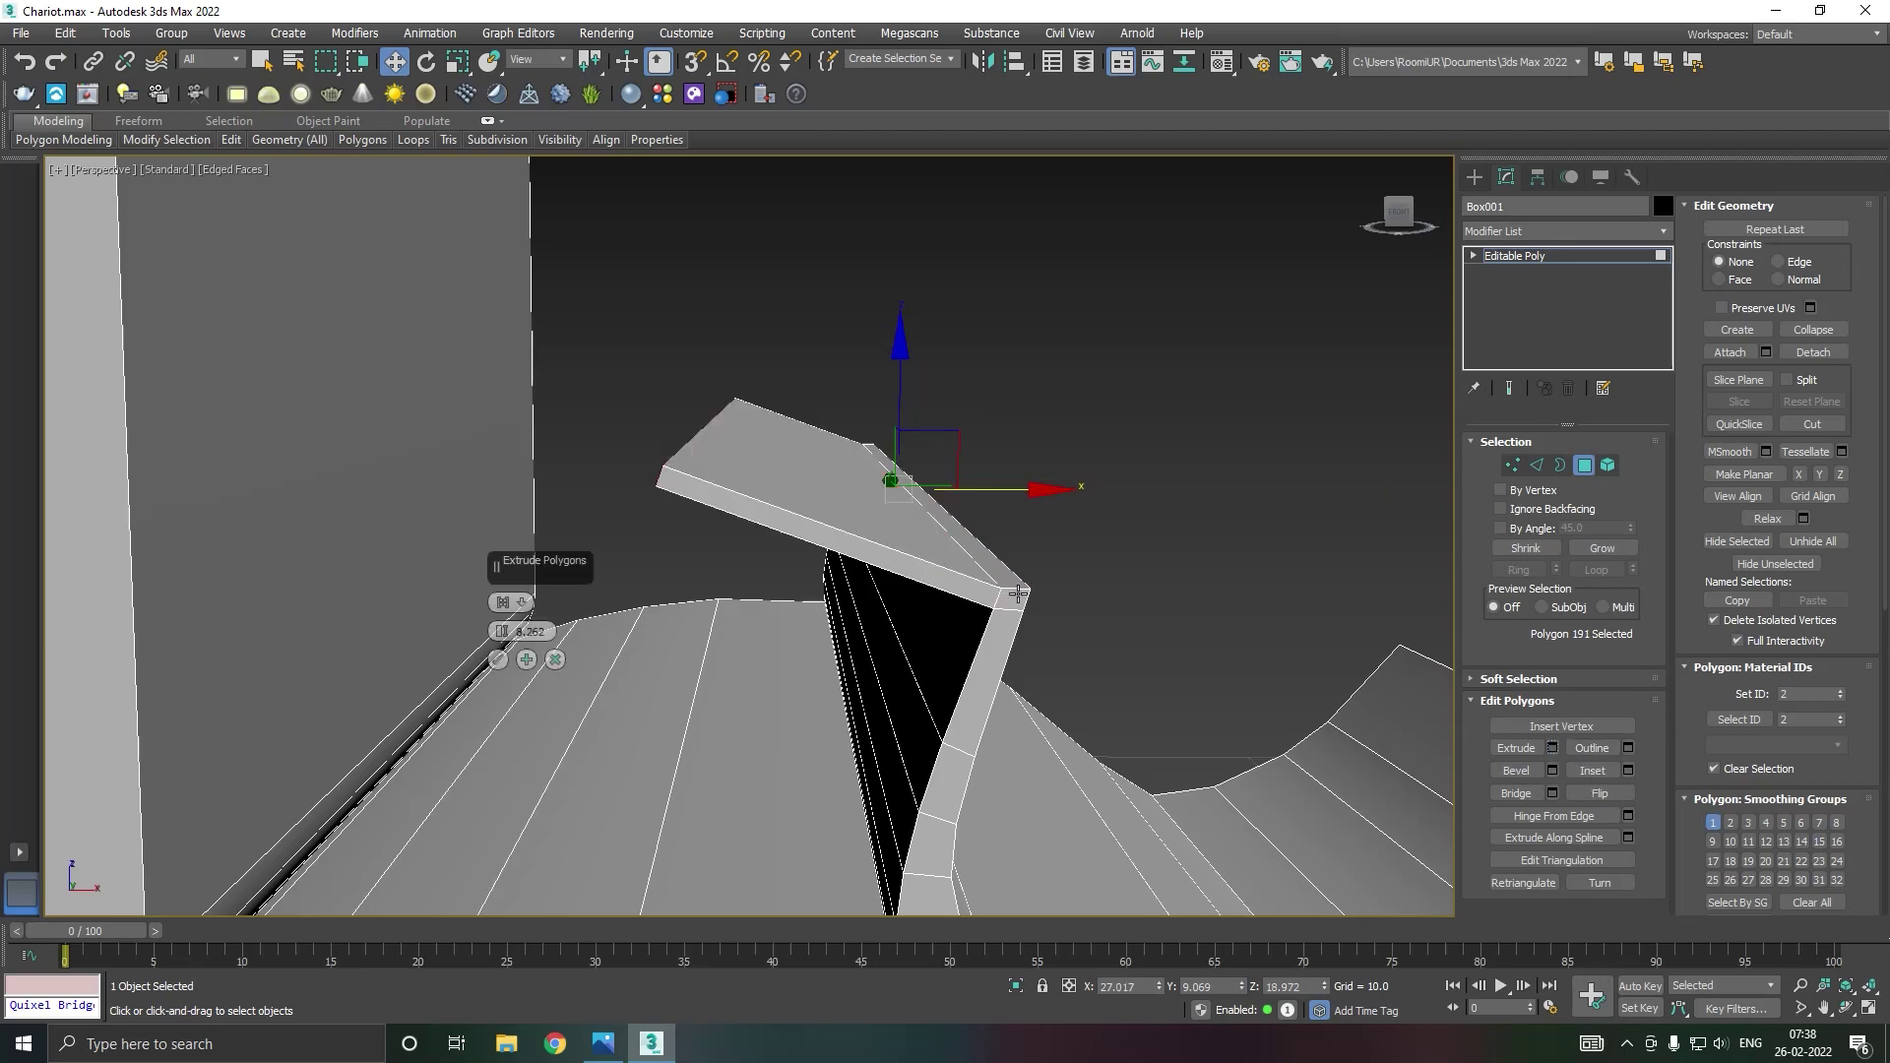
{"action": "left_click", "coordinate": [499, 659]}
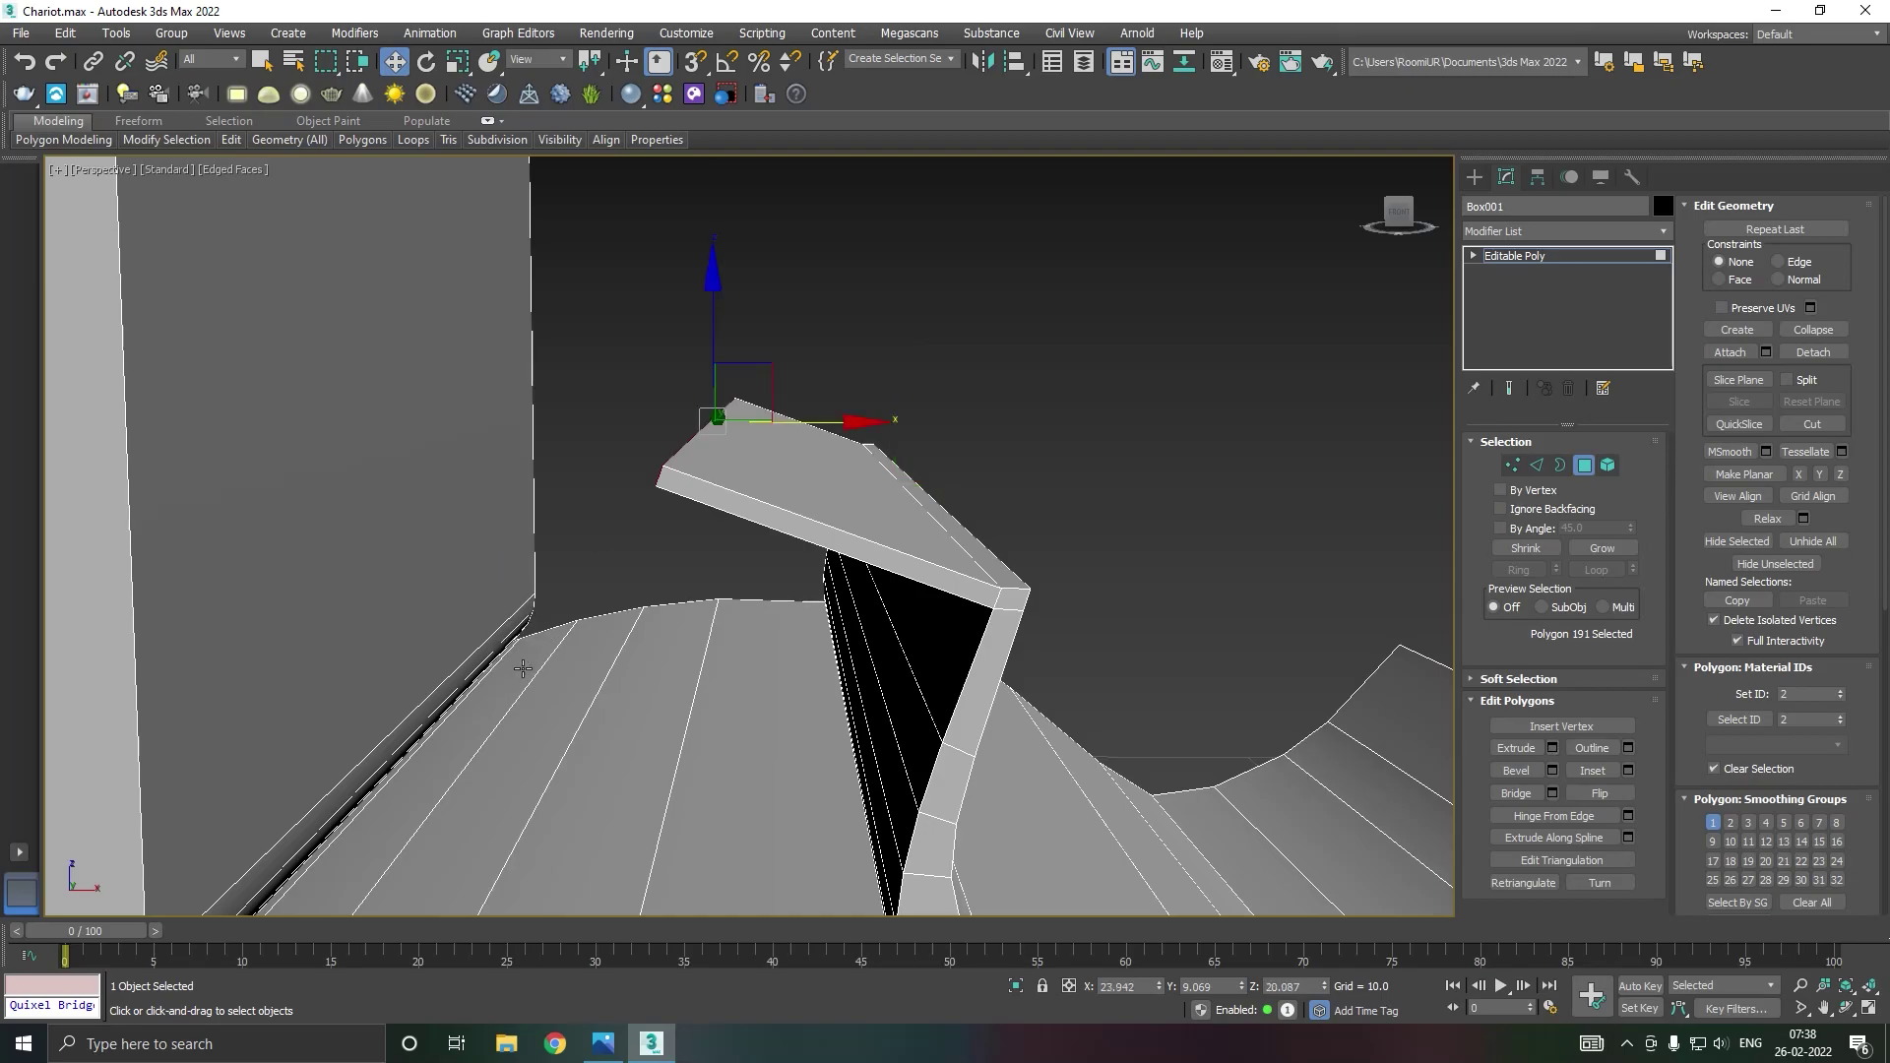
{"action": "key", "text": "f"}
{"action": "middle_click_drag", "start_coordinate": [591, 594], "coordinate": [675, 644]}
{"action": "scroll", "coordinate": [650, 522], "scroll_direction": "up", "scroll_amount": 3}
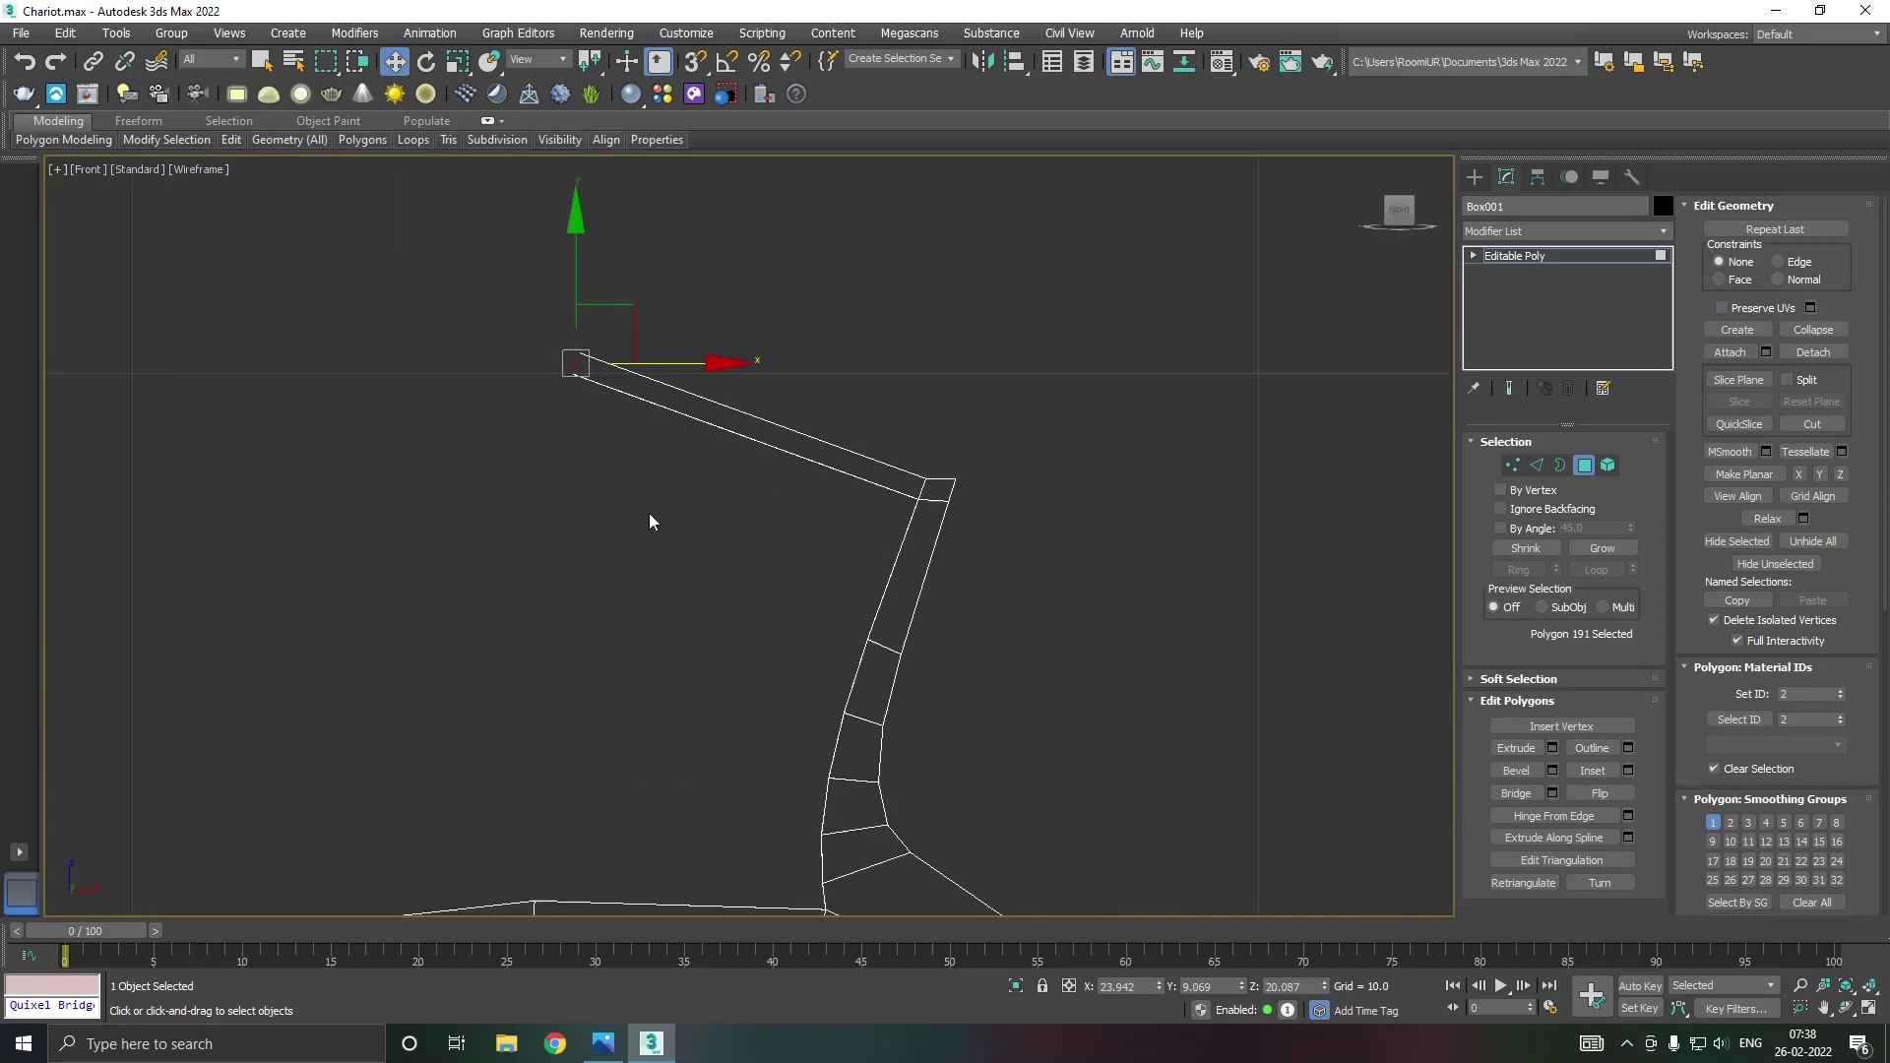
{"action": "left_click_drag", "start_coordinate": [571, 276], "coordinate": [561, 401]}
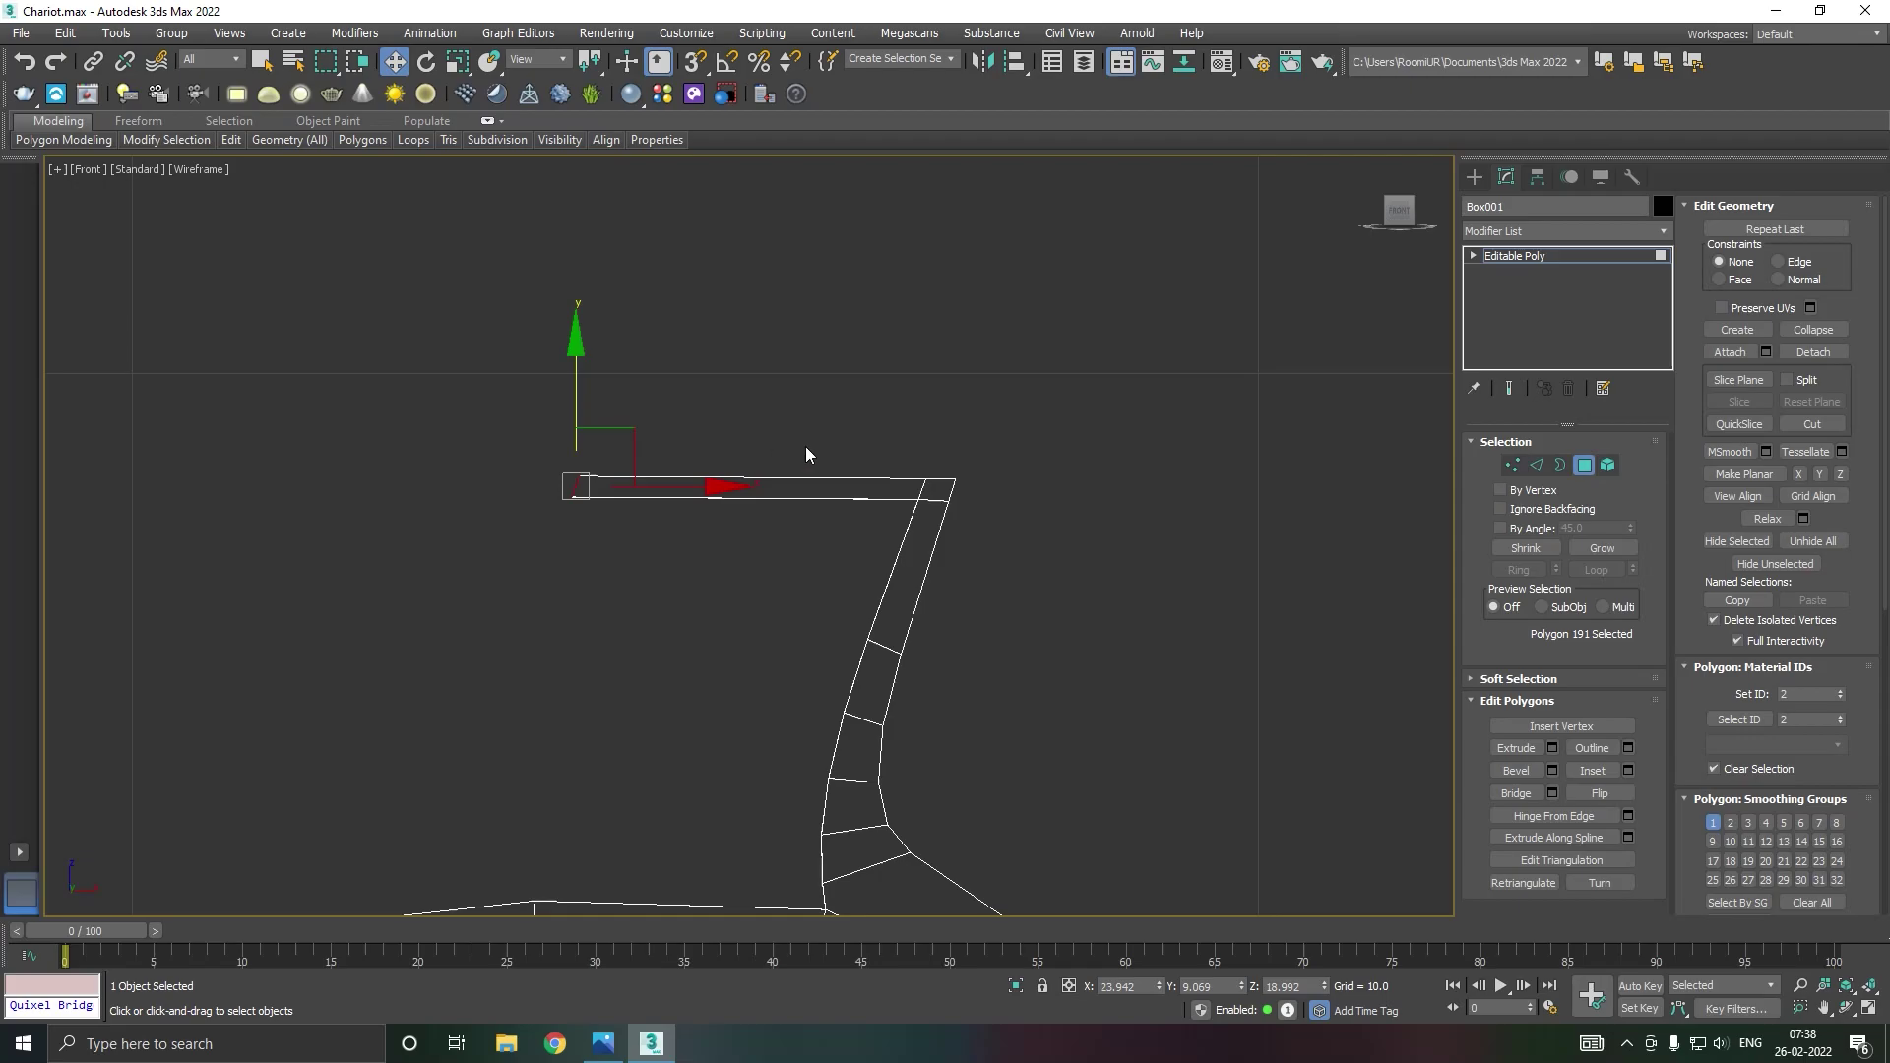
Step: Raise the ledge's top vertices on Y and shift its left-end vertices left
{"action": "left_click", "coordinate": [1512, 465]}
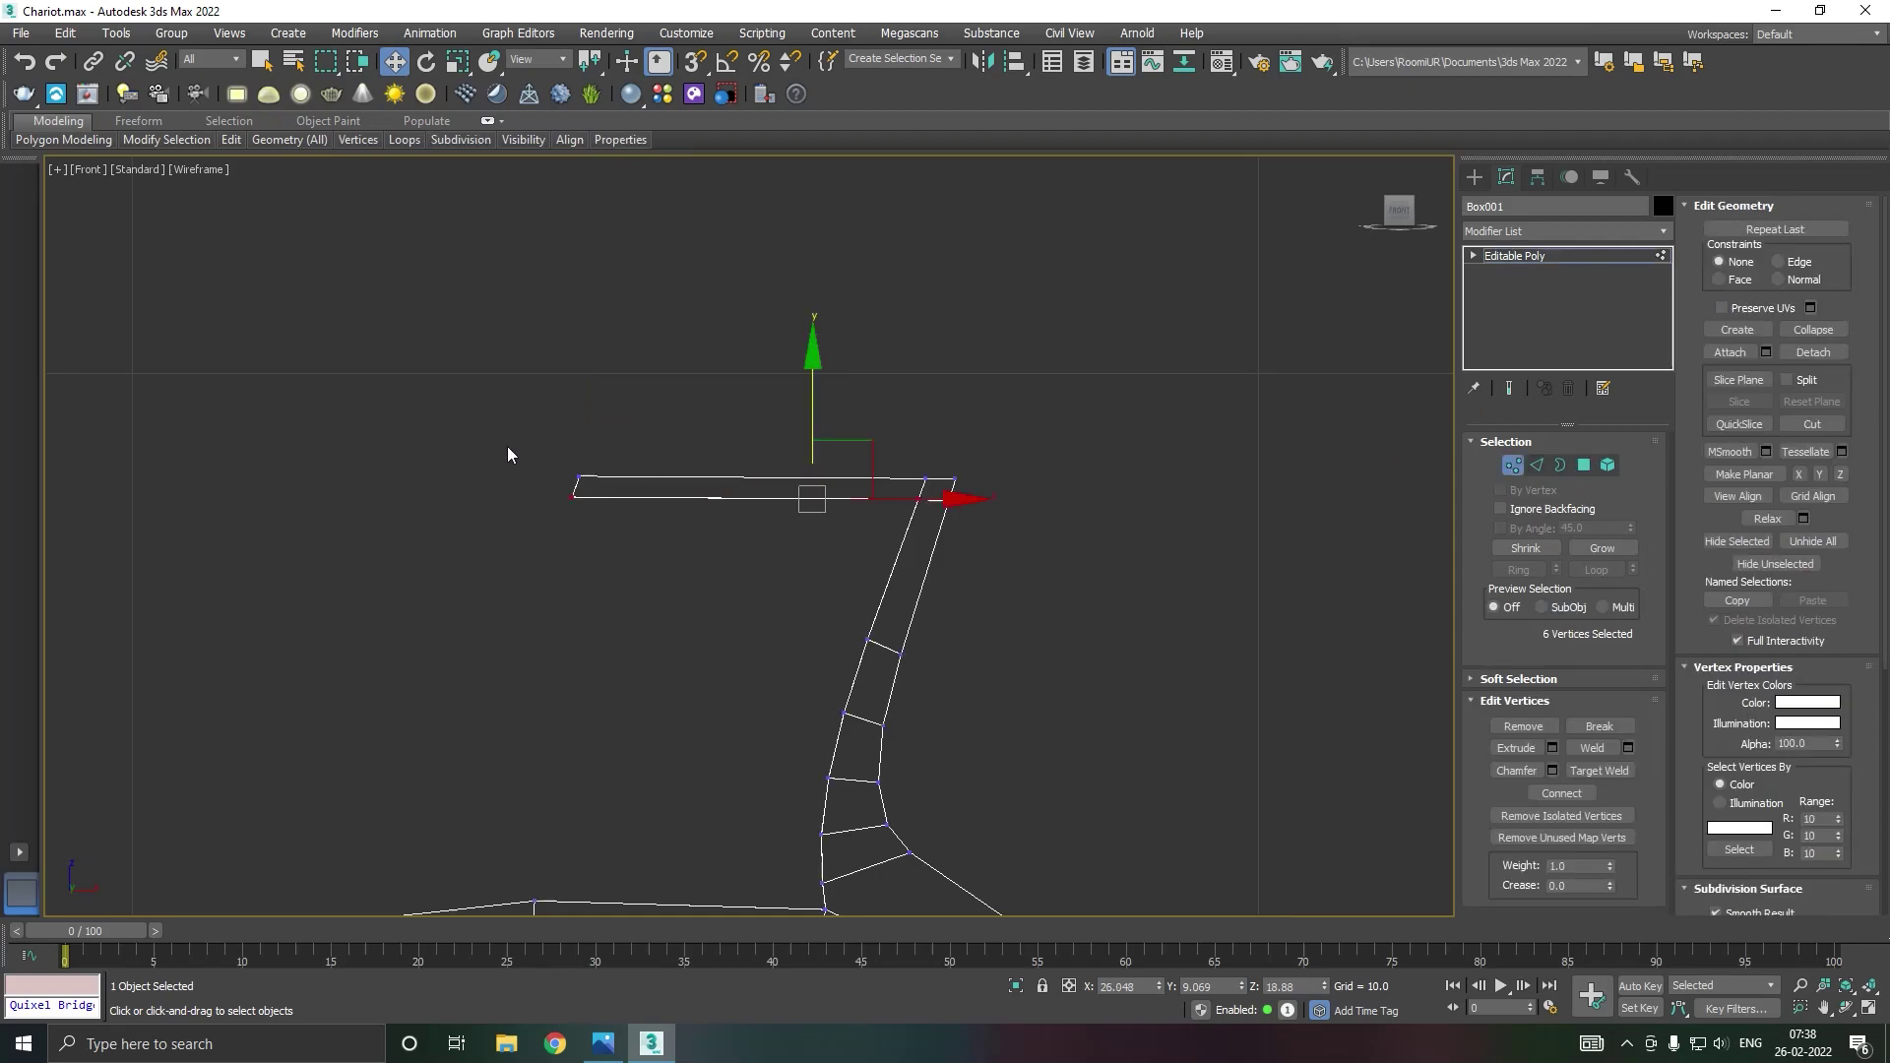
{"action": "mouse_move", "coordinate": [508, 448]}
{"action": "left_mouse_down"}
{"action": "mouse_move", "coordinate": [588, 489]}
{"action": "mouse_move", "coordinate": [1024, 484]}
{"action": "left_mouse_up"}
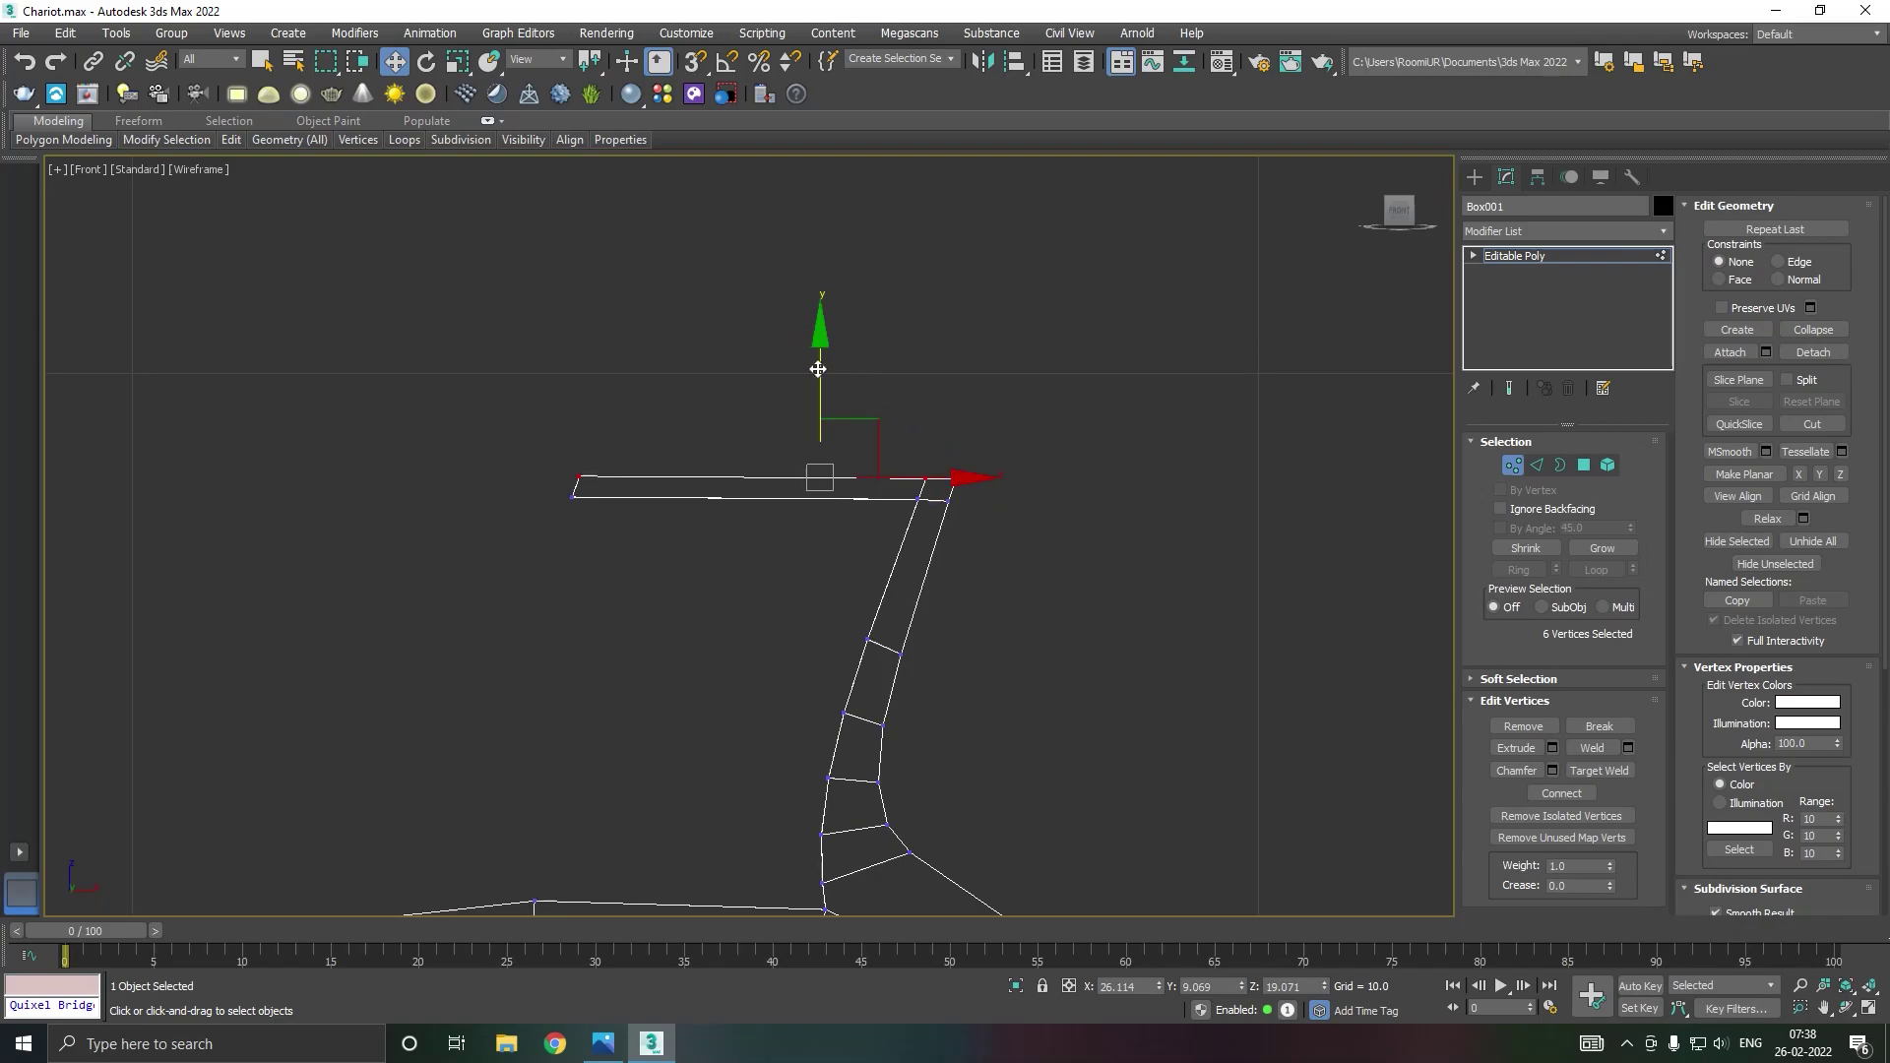
{"action": "left_click_drag", "start_coordinate": [817, 368], "coordinate": [814, 356]}
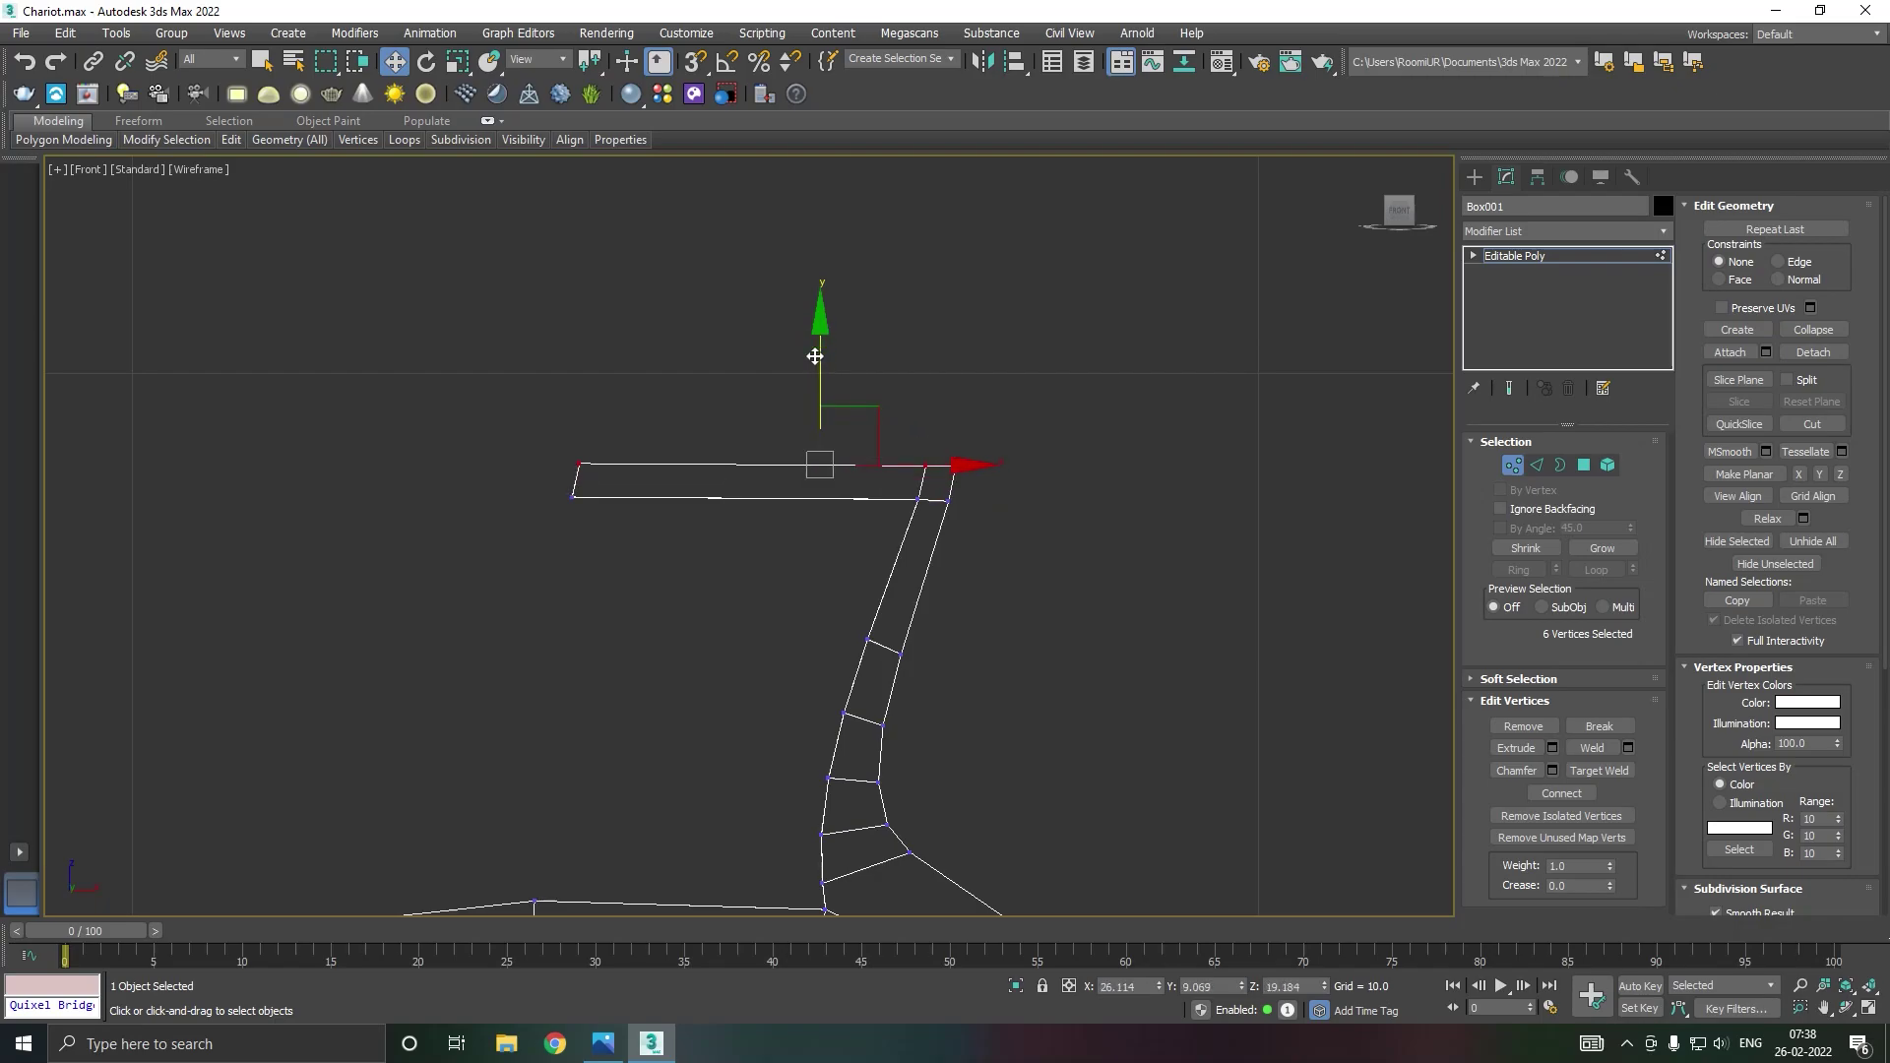
{"action": "mouse_move", "coordinate": [539, 440]}
{"action": "left_mouse_down"}
{"action": "mouse_move", "coordinate": [624, 476]}
{"action": "mouse_move", "coordinate": [677, 464]}
{"action": "left_mouse_up"}
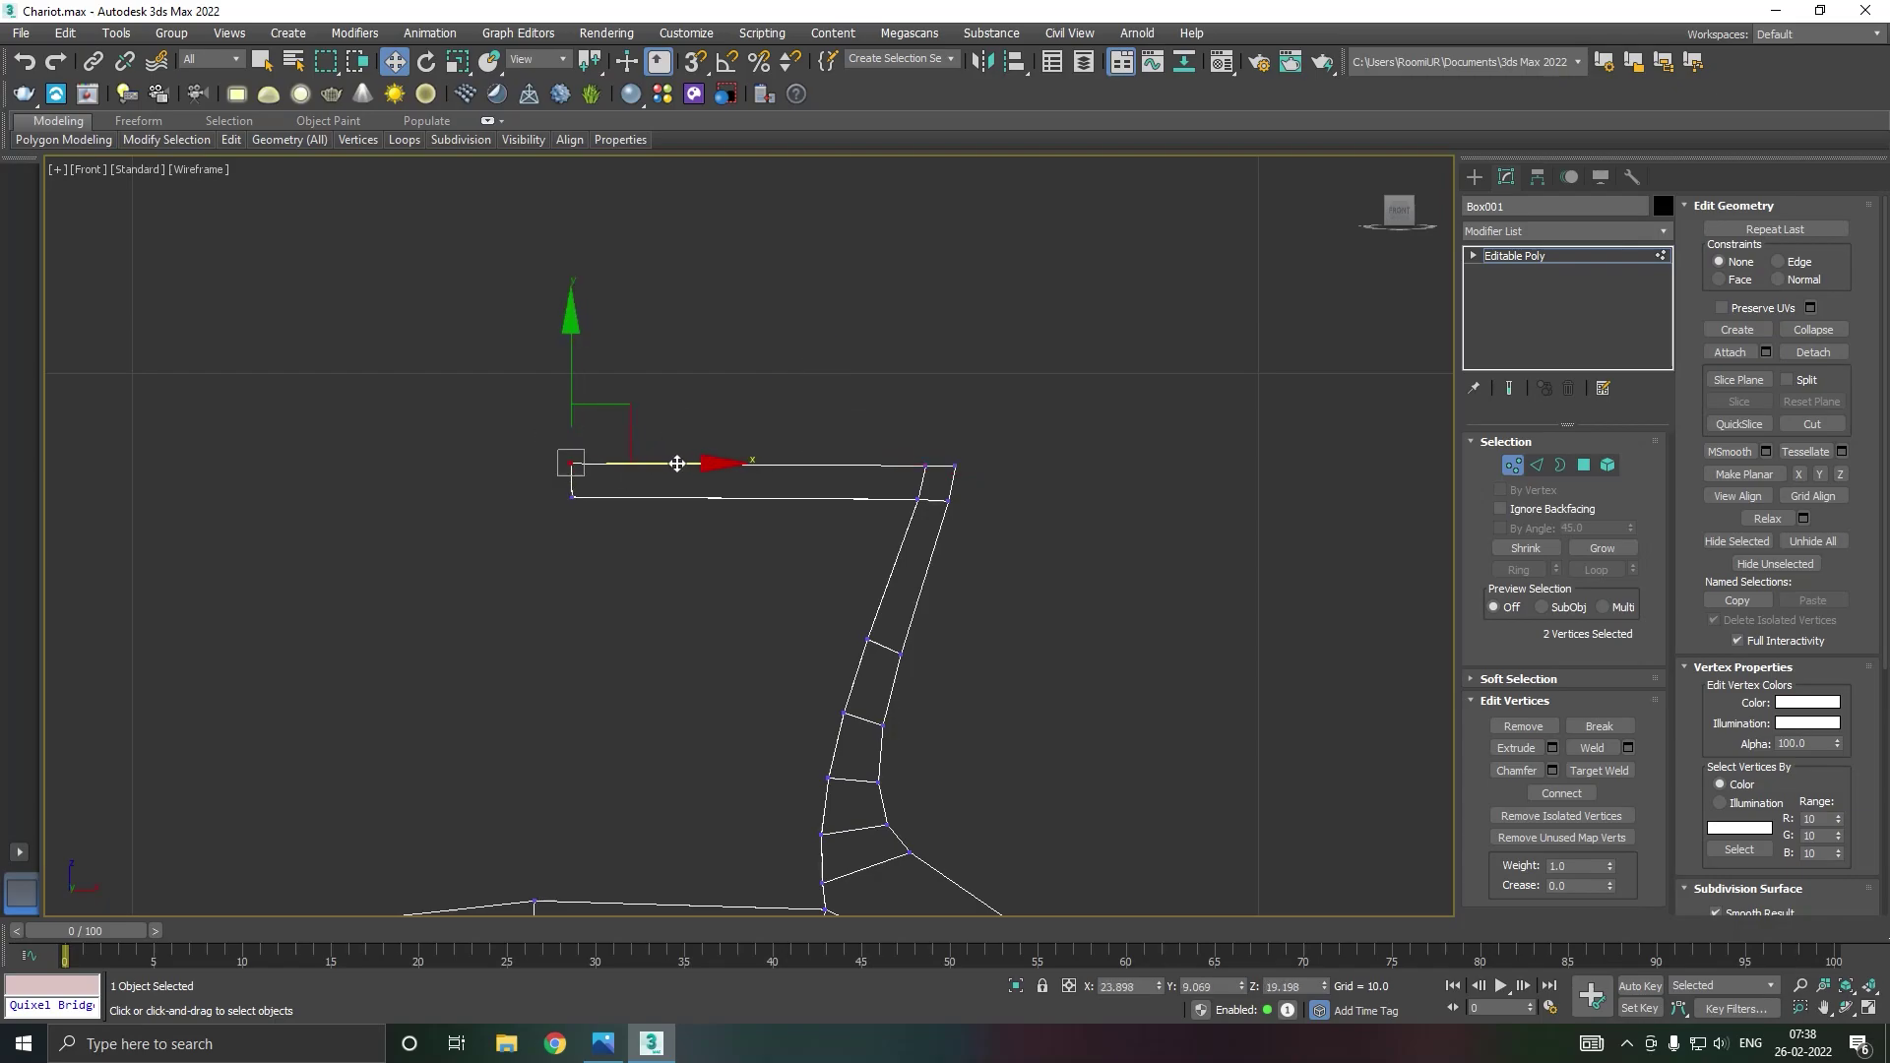
{"action": "scroll", "coordinate": [722, 532], "scroll_direction": "down", "scroll_amount": 1}
{"action": "scroll", "coordinate": [722, 532], "scroll_direction": "down", "scroll_amount": 1}
{"action": "scroll", "coordinate": [722, 532], "scroll_direction": "down", "scroll_amount": 1}
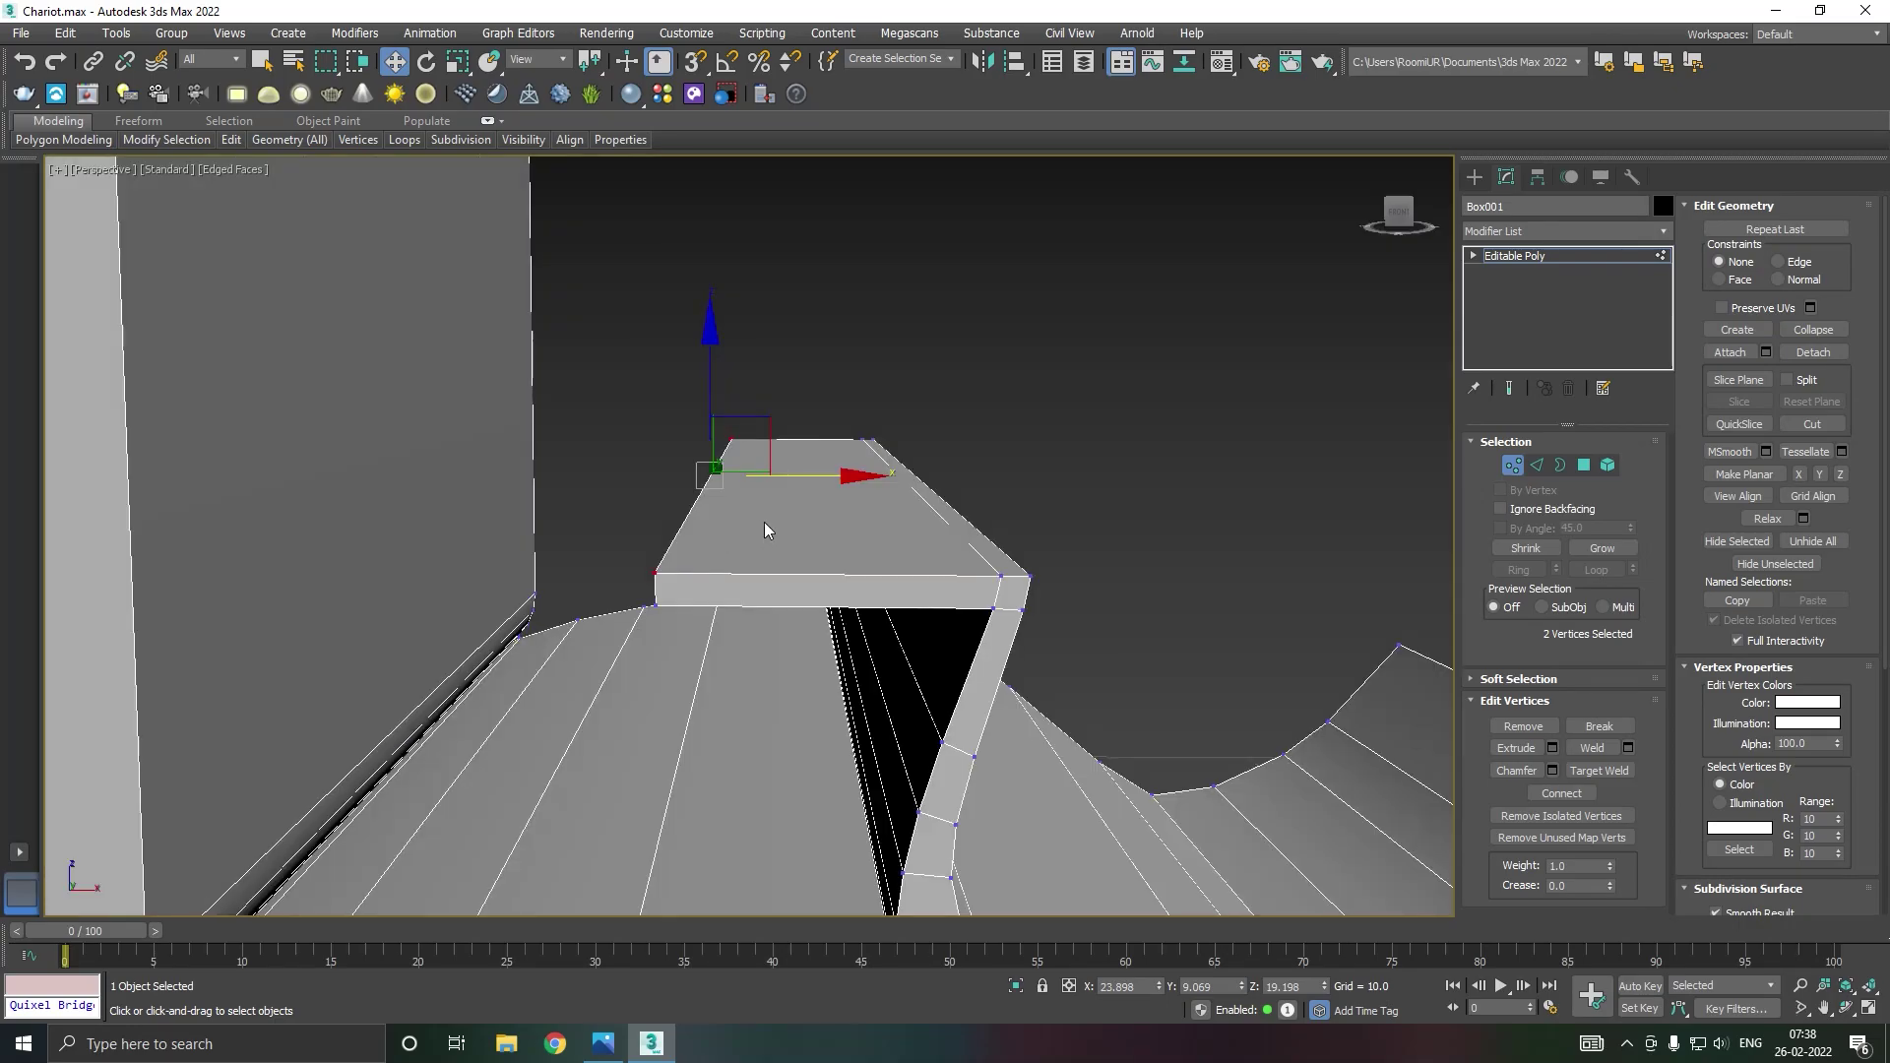
Step: Move the ledge's end face (polygon 191) left along X, then exit polygon editing
{"action": "scroll", "coordinate": [764, 522], "scroll_direction": "down", "scroll_amount": 2}
{"action": "mouse_move", "coordinate": [782, 522]}
{"action": "middle_mouse_down", "text": "alt"}
{"action": "mouse_move", "coordinate": [725, 542]}
{"action": "mouse_move", "coordinate": [758, 534]}
{"action": "middle_mouse_up", "text": "alt"}
{"action": "left_click", "coordinate": [1584, 466]}
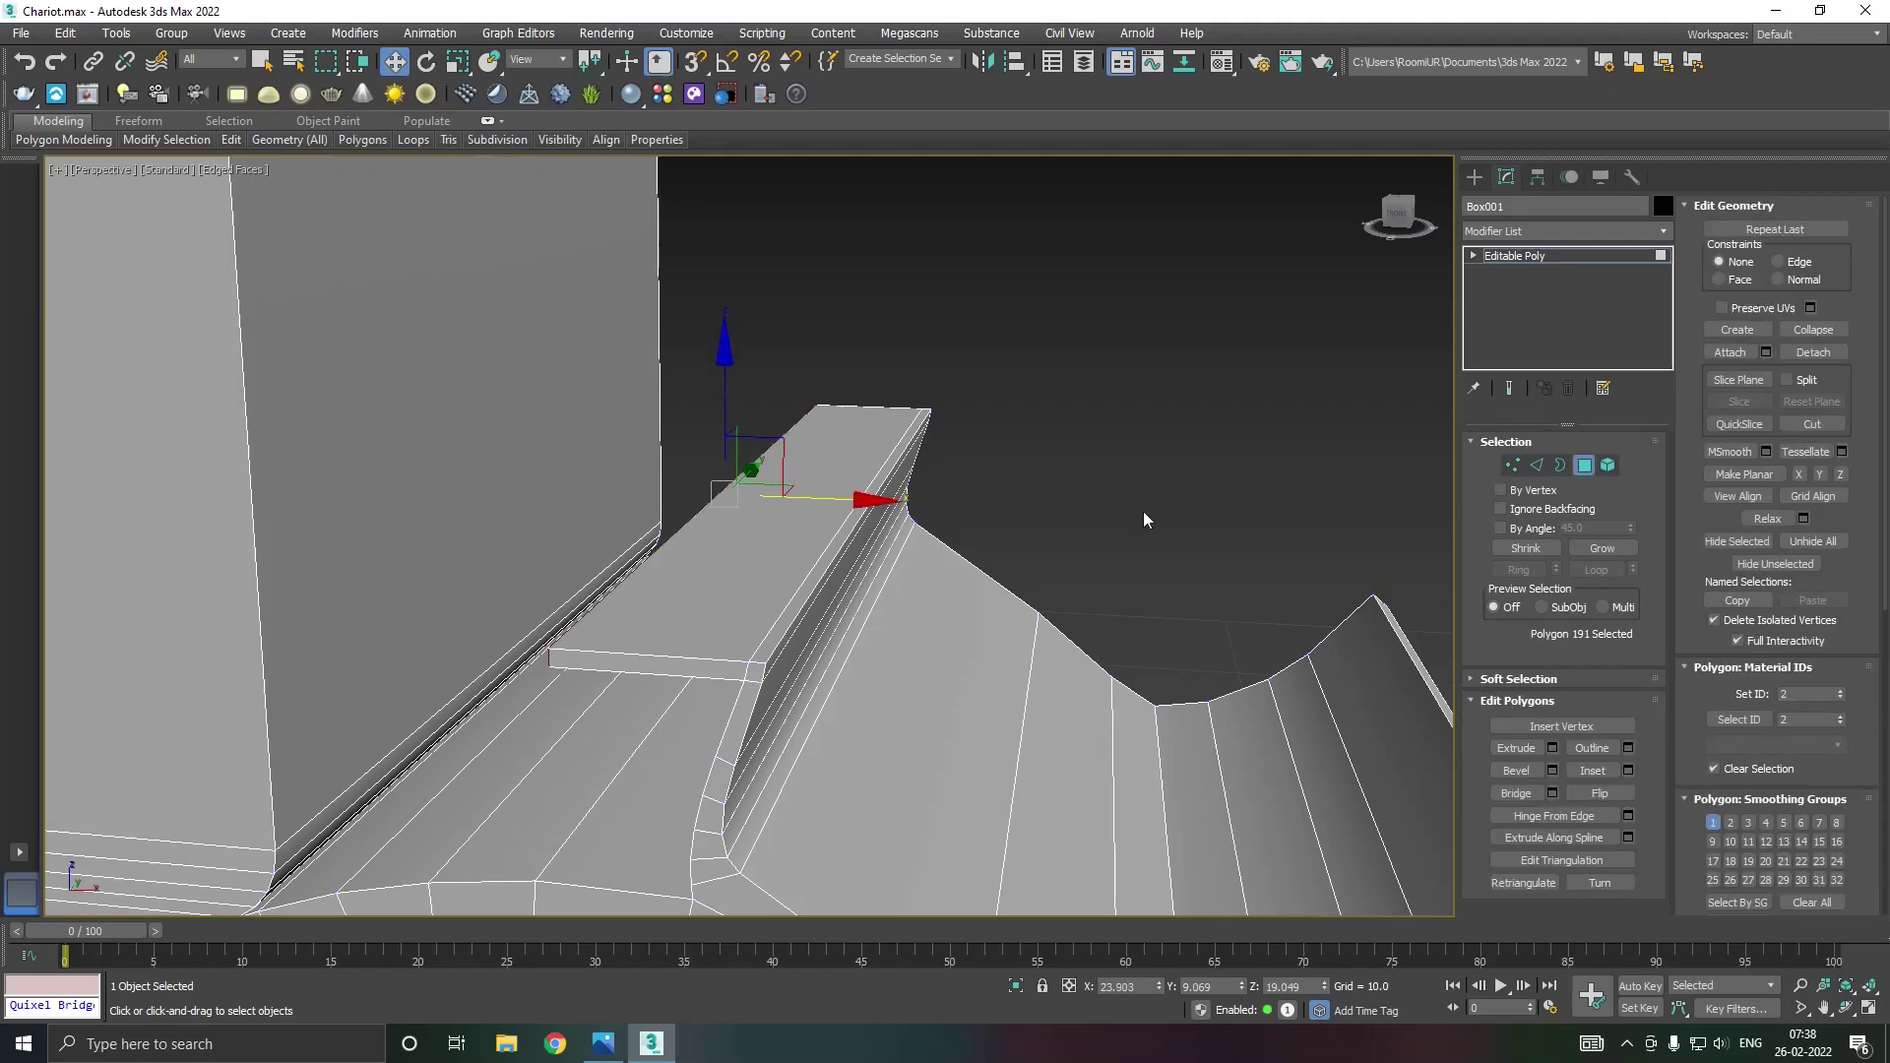
{"action": "left_click_drag", "start_coordinate": [836, 502], "coordinate": [719, 499]}
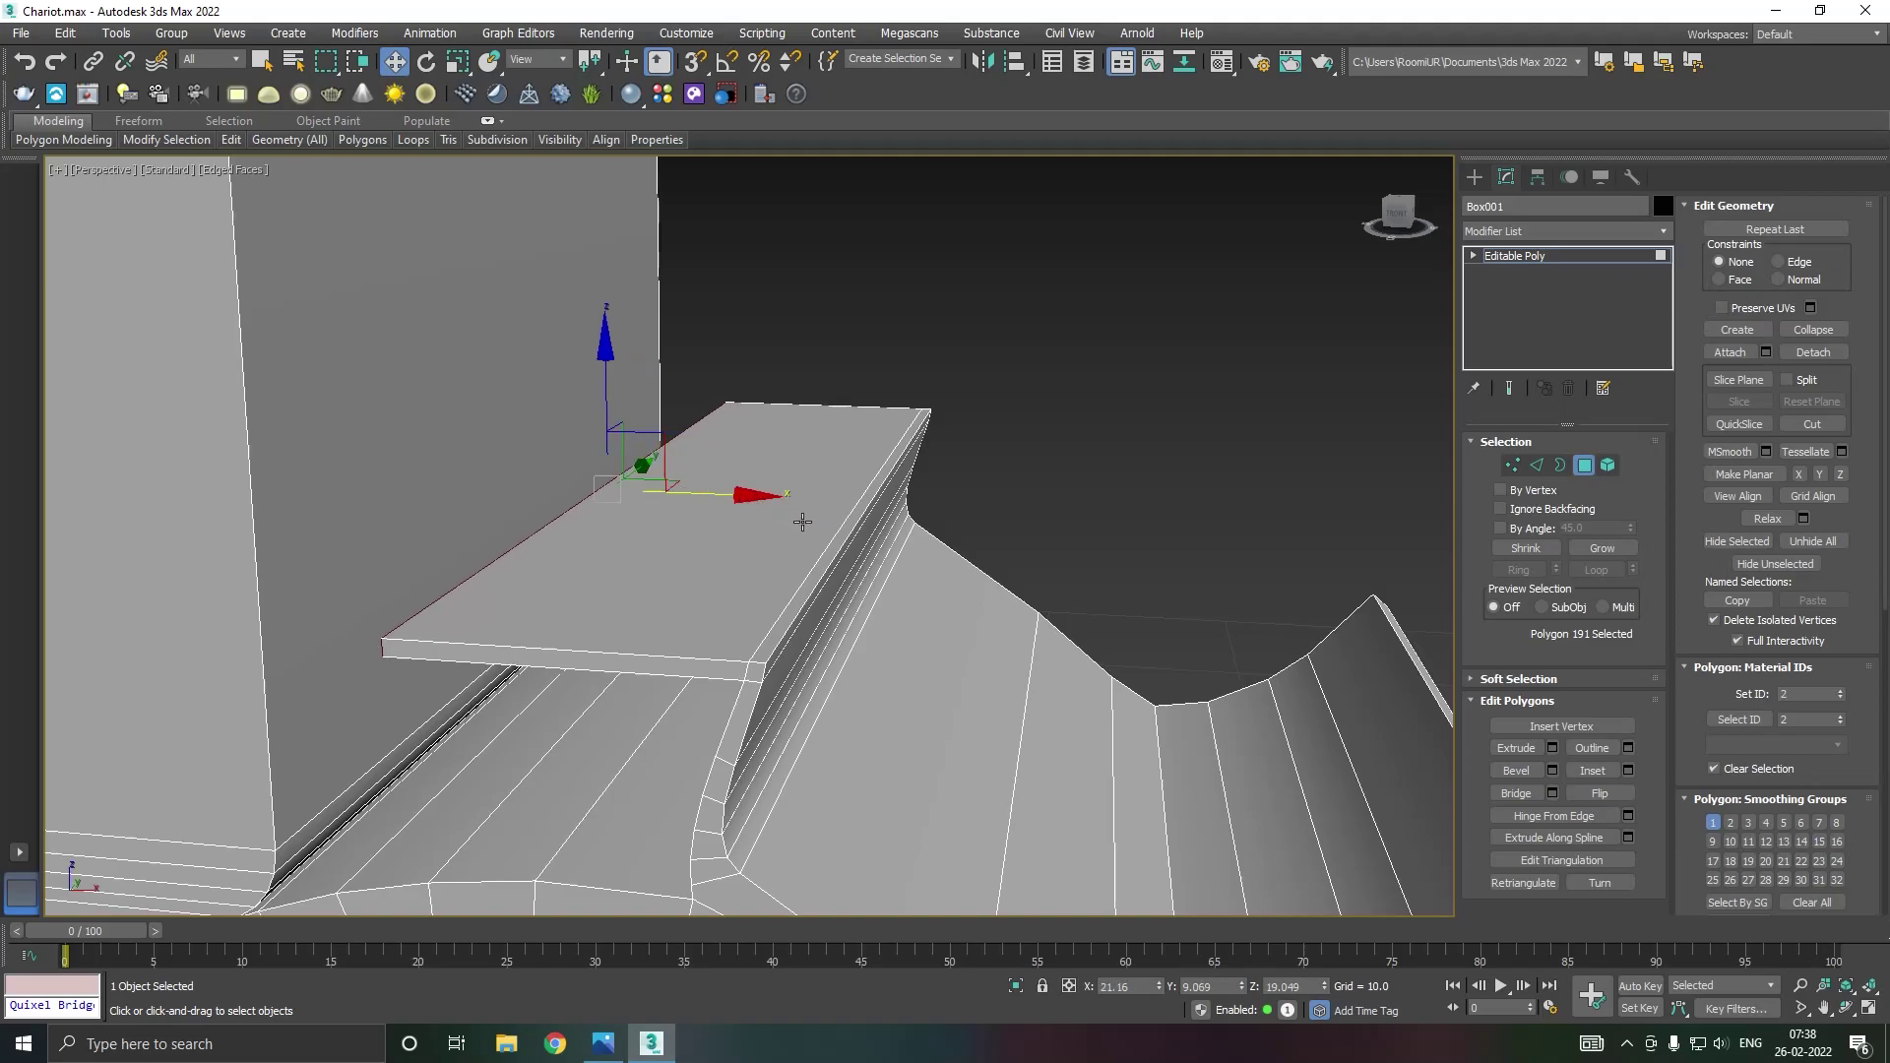
{"action": "scroll", "coordinate": [820, 554], "scroll_direction": "down", "scroll_amount": 3}
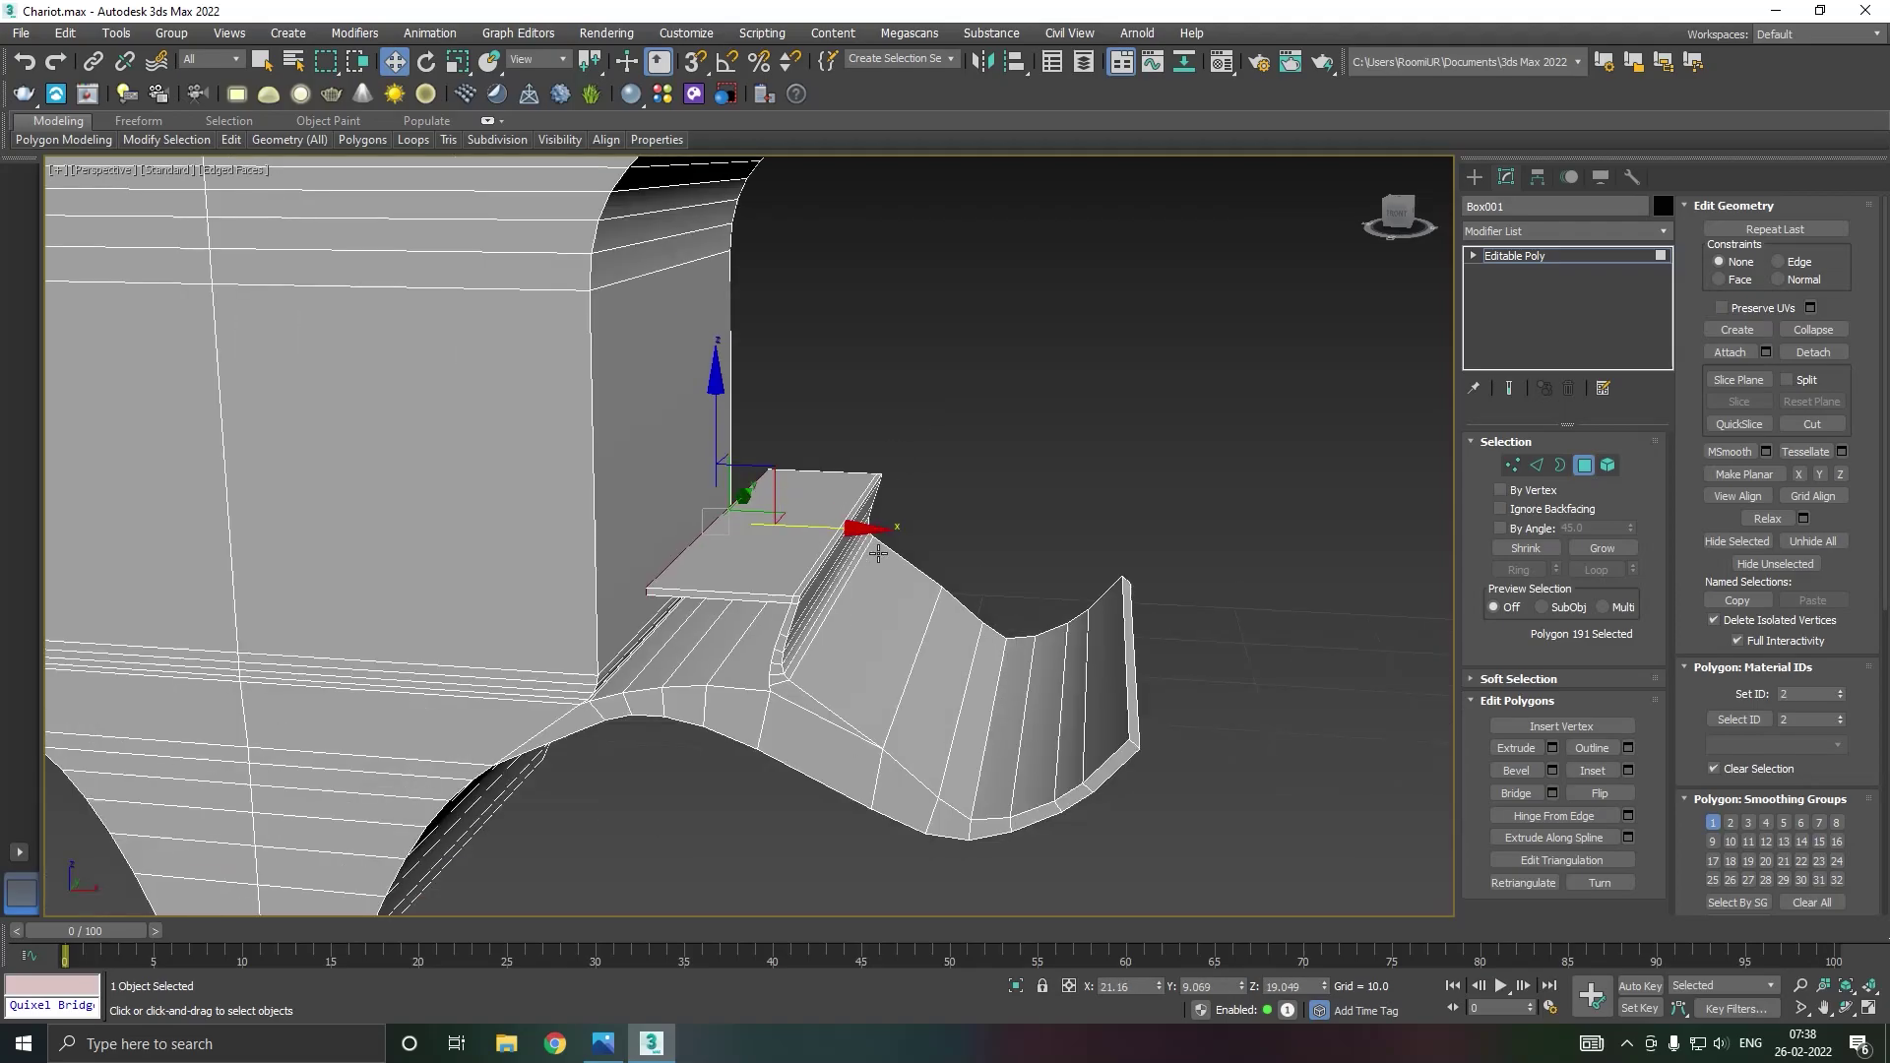
{"action": "mouse_move", "coordinate": [879, 555]}
{"action": "middle_mouse_down", "text": "alt"}
{"action": "mouse_move", "coordinate": [696, 595]}
{"action": "mouse_move", "coordinate": [728, 530]}
{"action": "mouse_move", "coordinate": [896, 514]}
{"action": "mouse_move", "coordinate": [1158, 360]}
{"action": "middle_mouse_up", "text": "alt"}
{"action": "scroll", "coordinate": [729, 529], "scroll_direction": "down", "scroll_amount": 2}
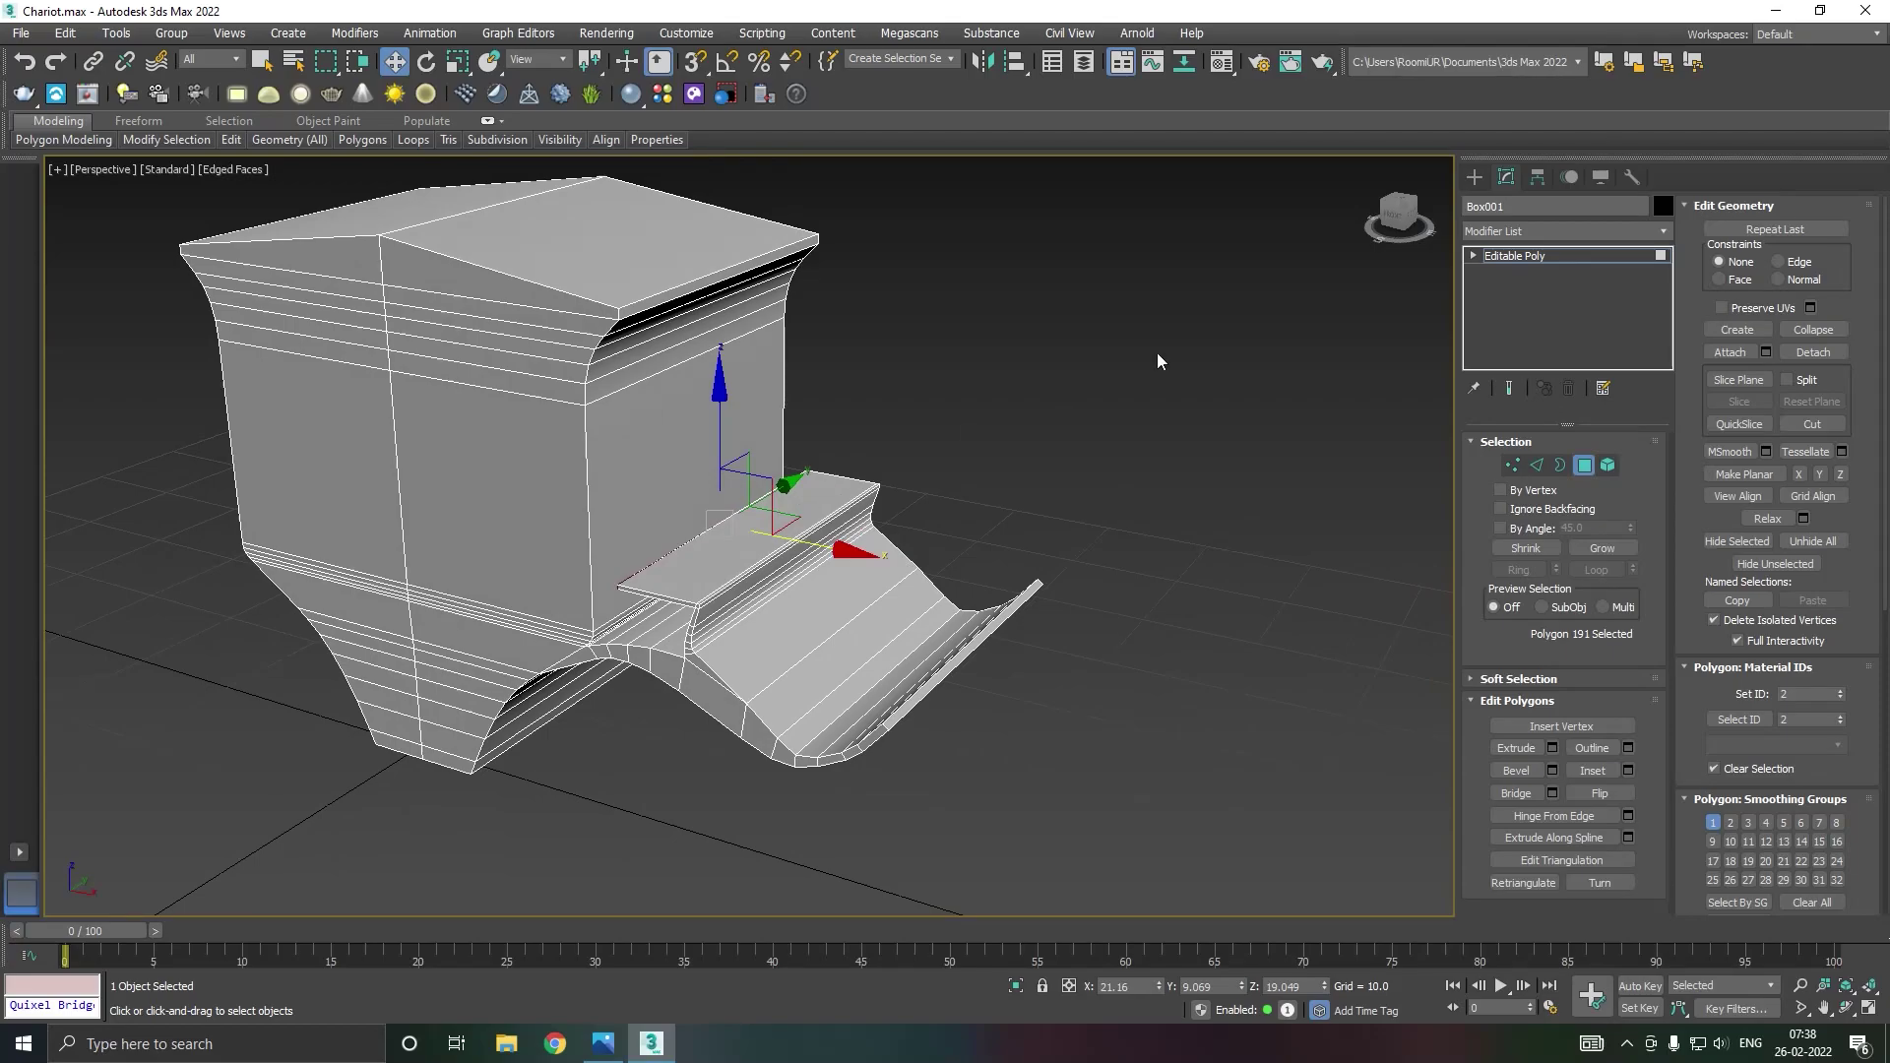
{"action": "left_click", "coordinate": [1521, 256]}
Step: Reselect the chariot body and orbit to view the strap's tip
{"action": "left_click", "coordinate": [1202, 417]}
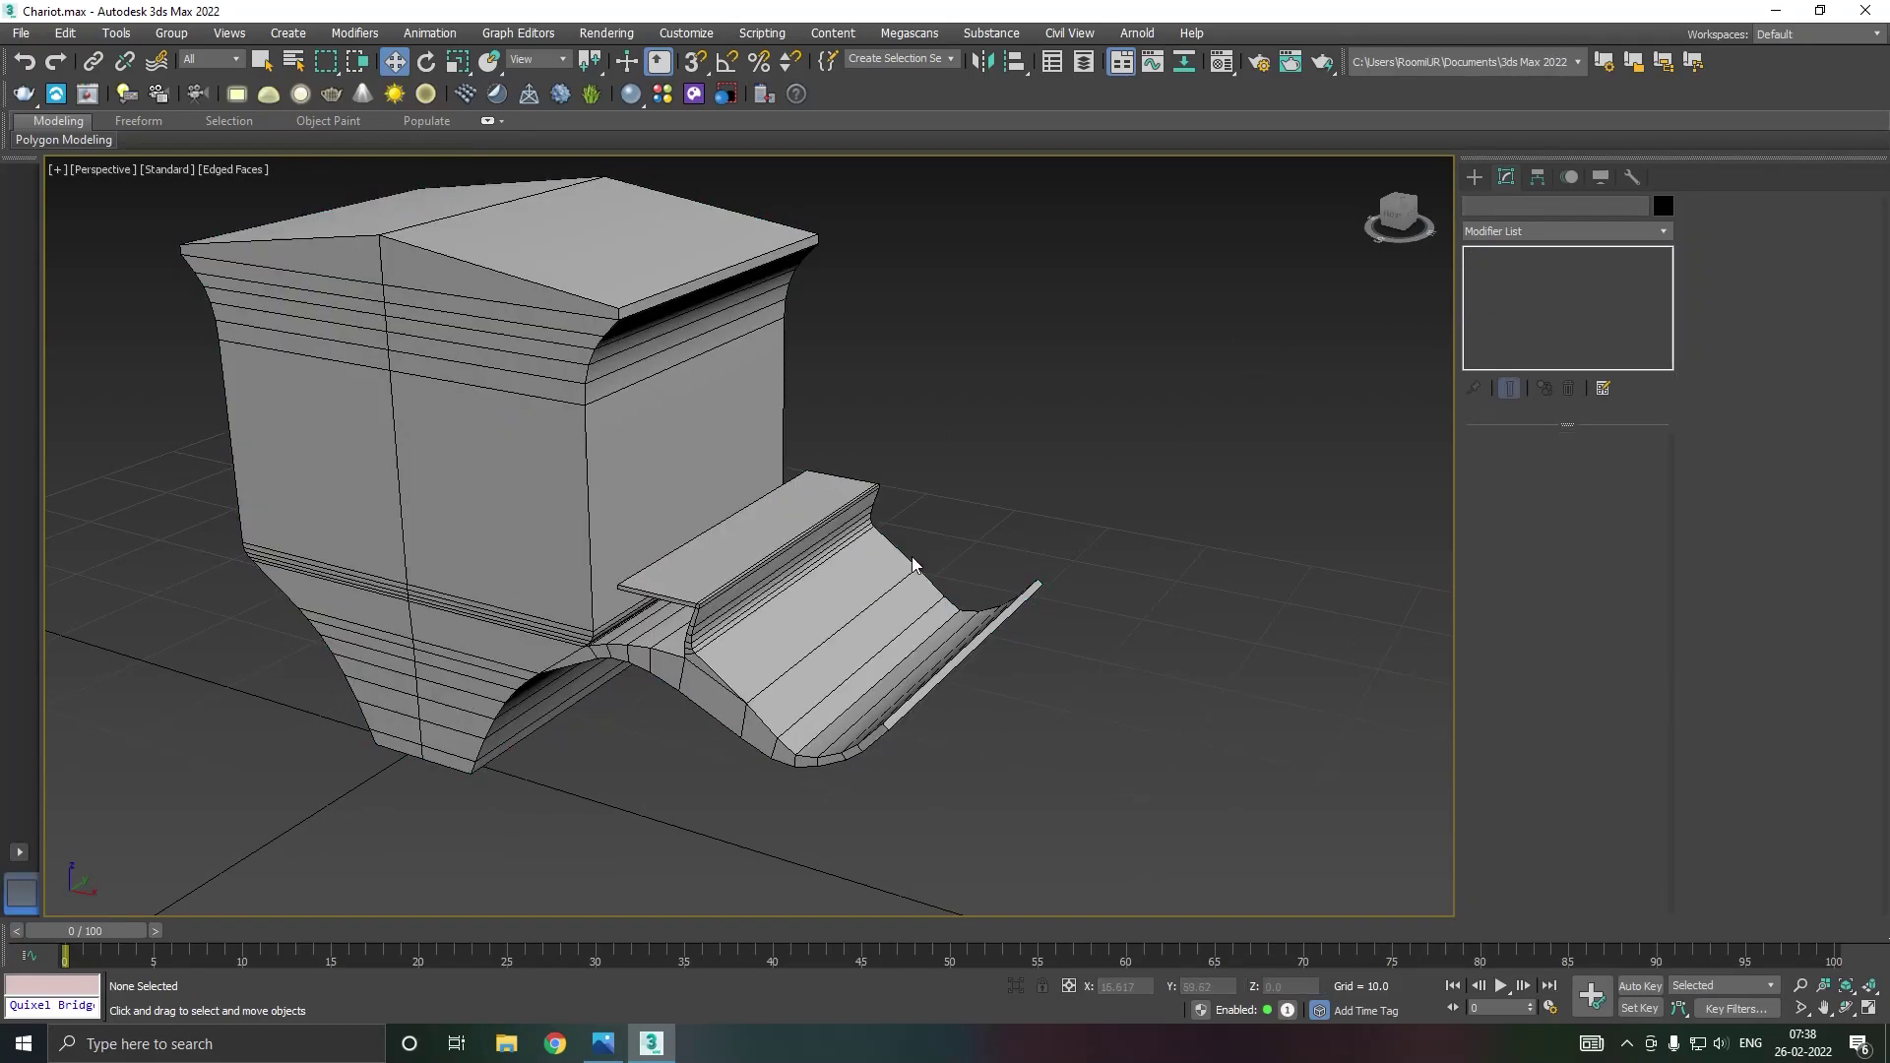
{"action": "left_click", "coordinate": [914, 565]}
{"action": "mouse_move", "coordinate": [914, 565]}
{"action": "middle_mouse_down", "text": "alt"}
{"action": "mouse_move", "coordinate": [1049, 523]}
{"action": "mouse_move", "coordinate": [961, 540]}
{"action": "middle_mouse_up", "text": "alt"}
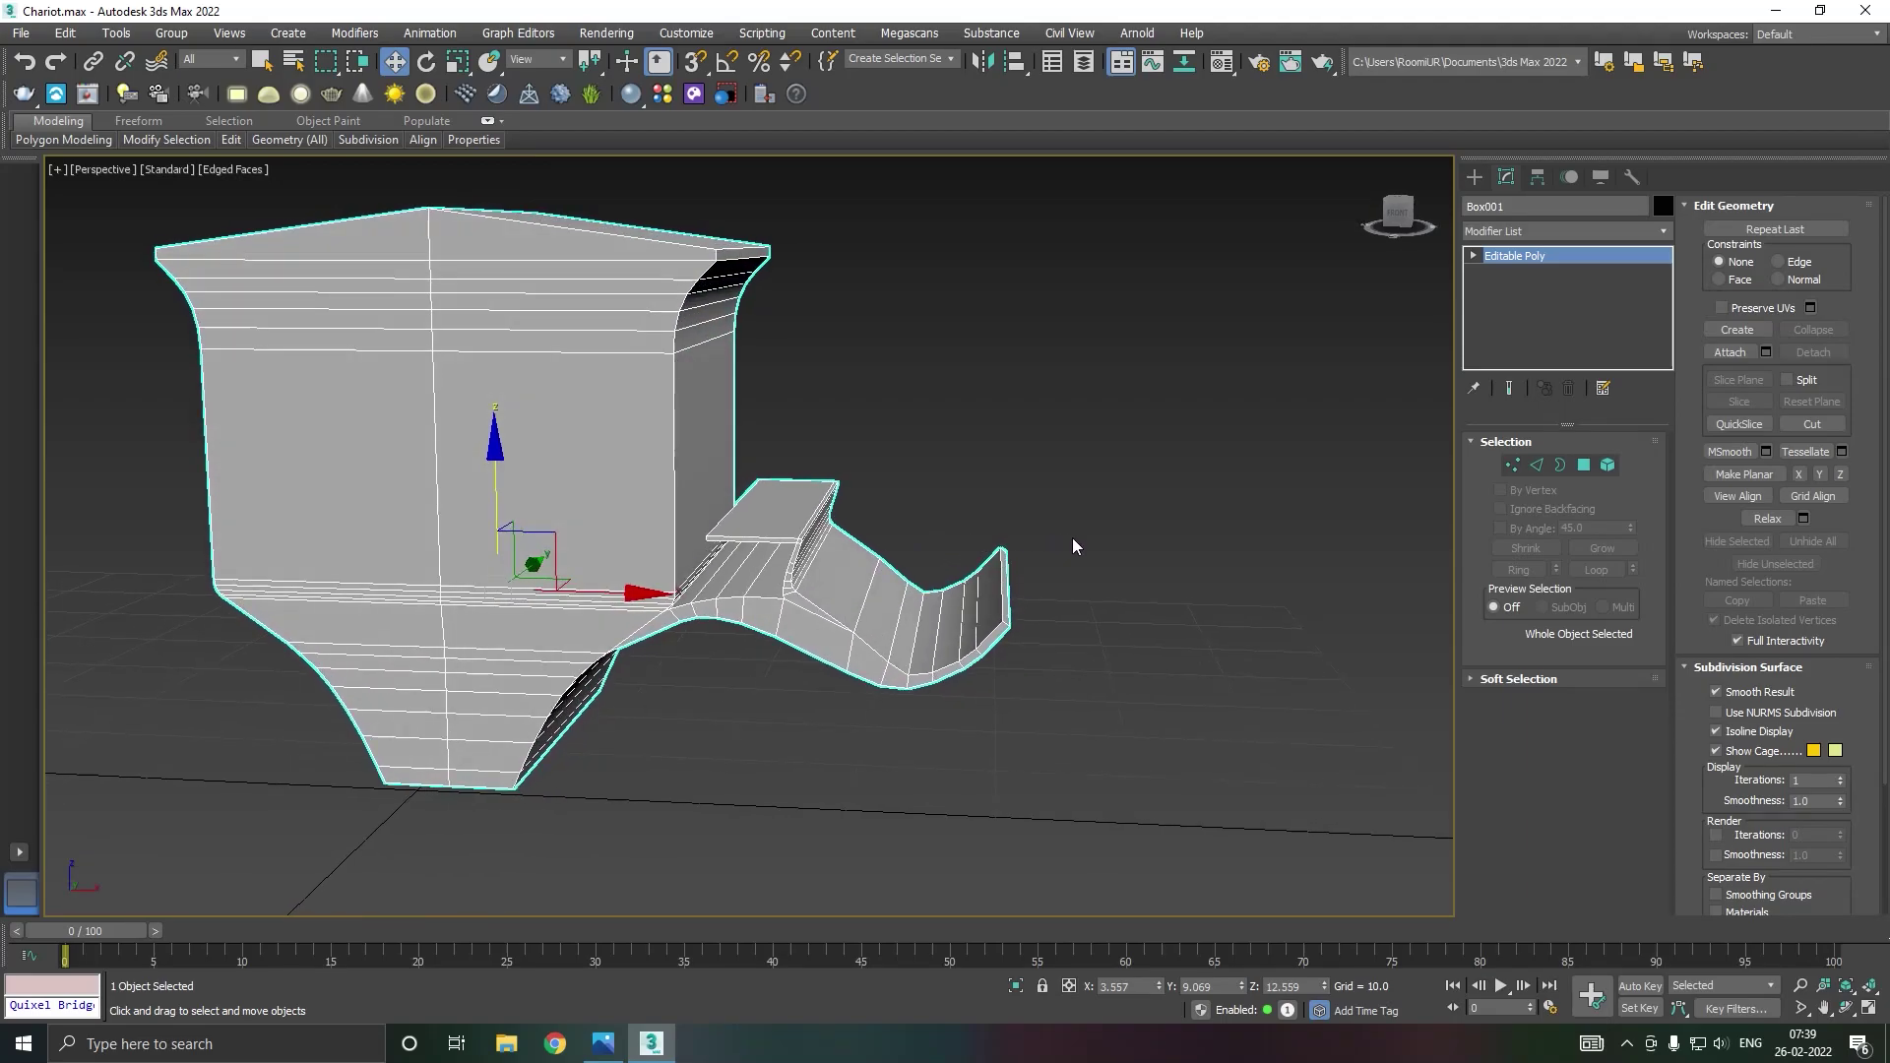
{"action": "middle_click_drag", "start_coordinate": [1055, 576], "coordinate": [1438, 516], "text": "alt"}
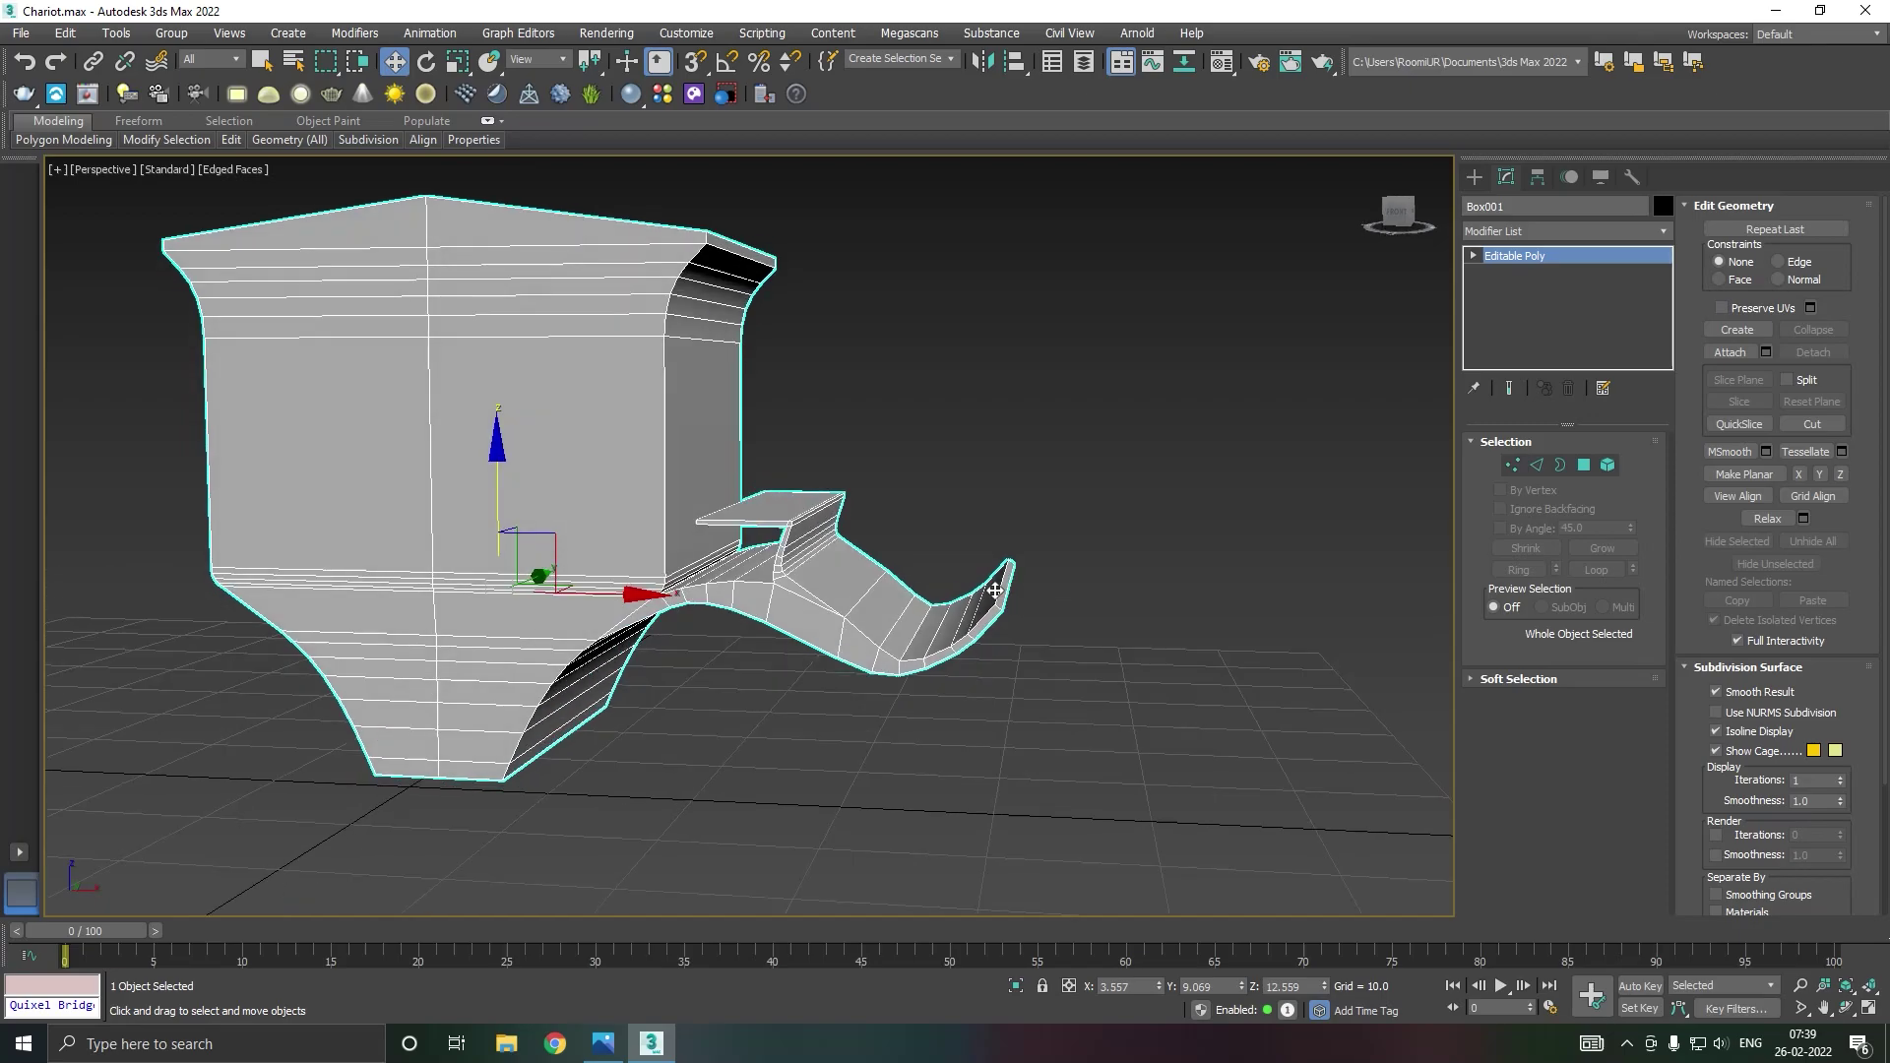
{"action": "scroll", "coordinate": [1439, 516], "scroll_direction": "up", "scroll_amount": 3}
Step: Raise the strap's tip edge 32 on Z and slide it slightly left on X
{"action": "left_click", "coordinate": [1533, 465]}
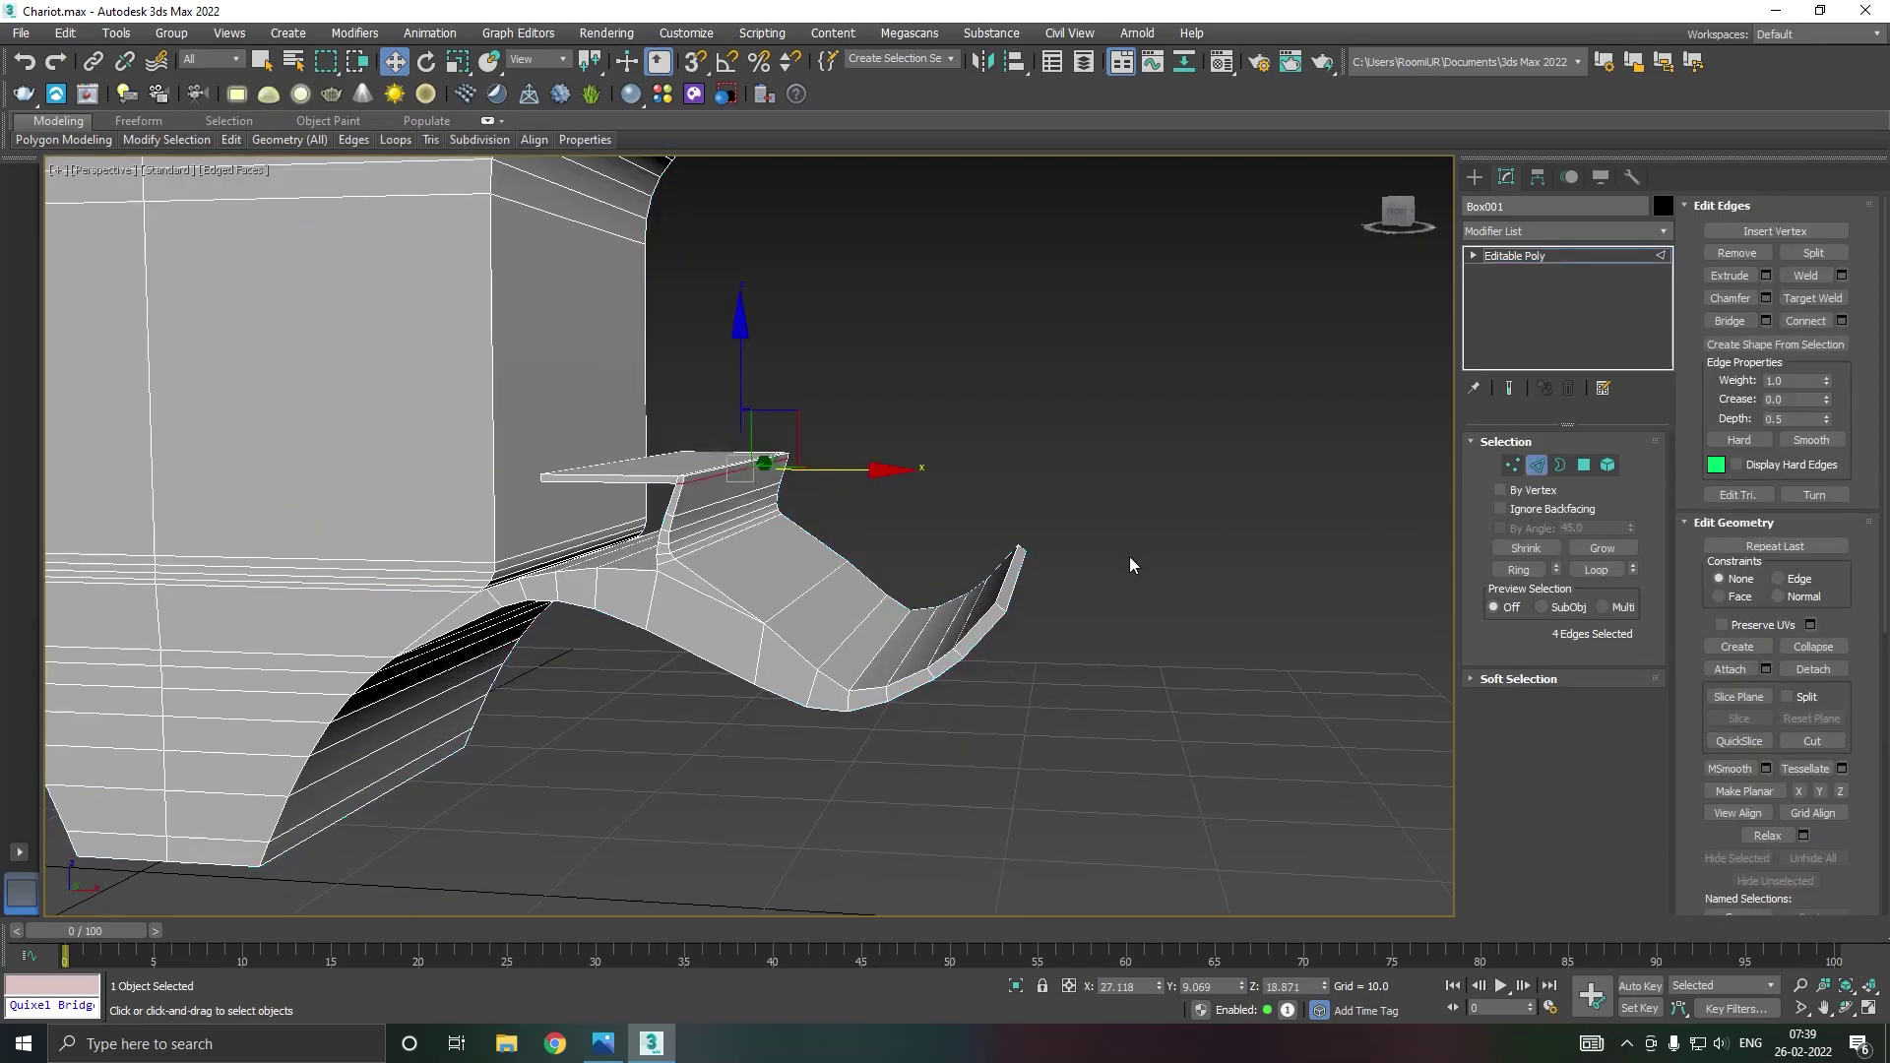
{"action": "left_click", "coordinate": [1020, 591]}
{"action": "scroll", "coordinate": [1024, 589], "scroll_direction": "up", "scroll_amount": 3}
{"action": "scroll", "coordinate": [1056, 579], "scroll_direction": "up", "scroll_amount": 2}
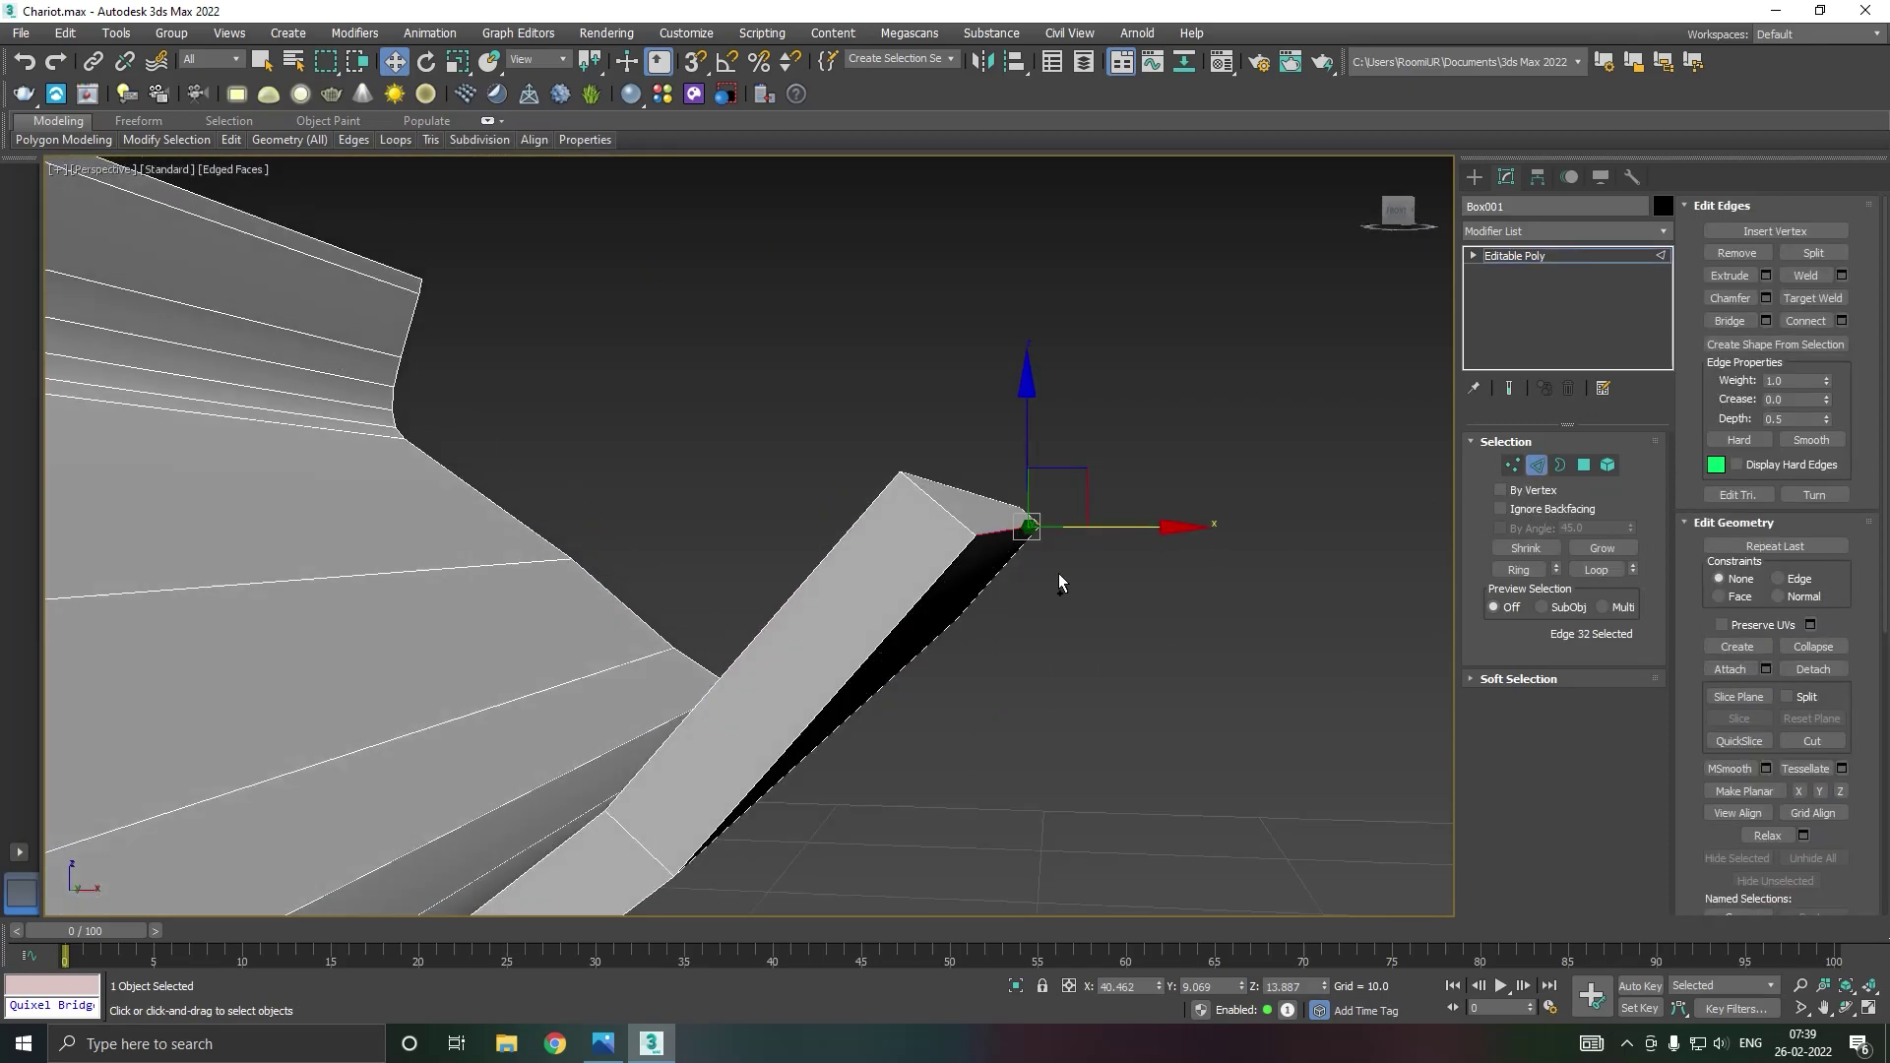
{"action": "scroll", "coordinate": [1044, 546], "scroll_direction": "up", "scroll_amount": 1}
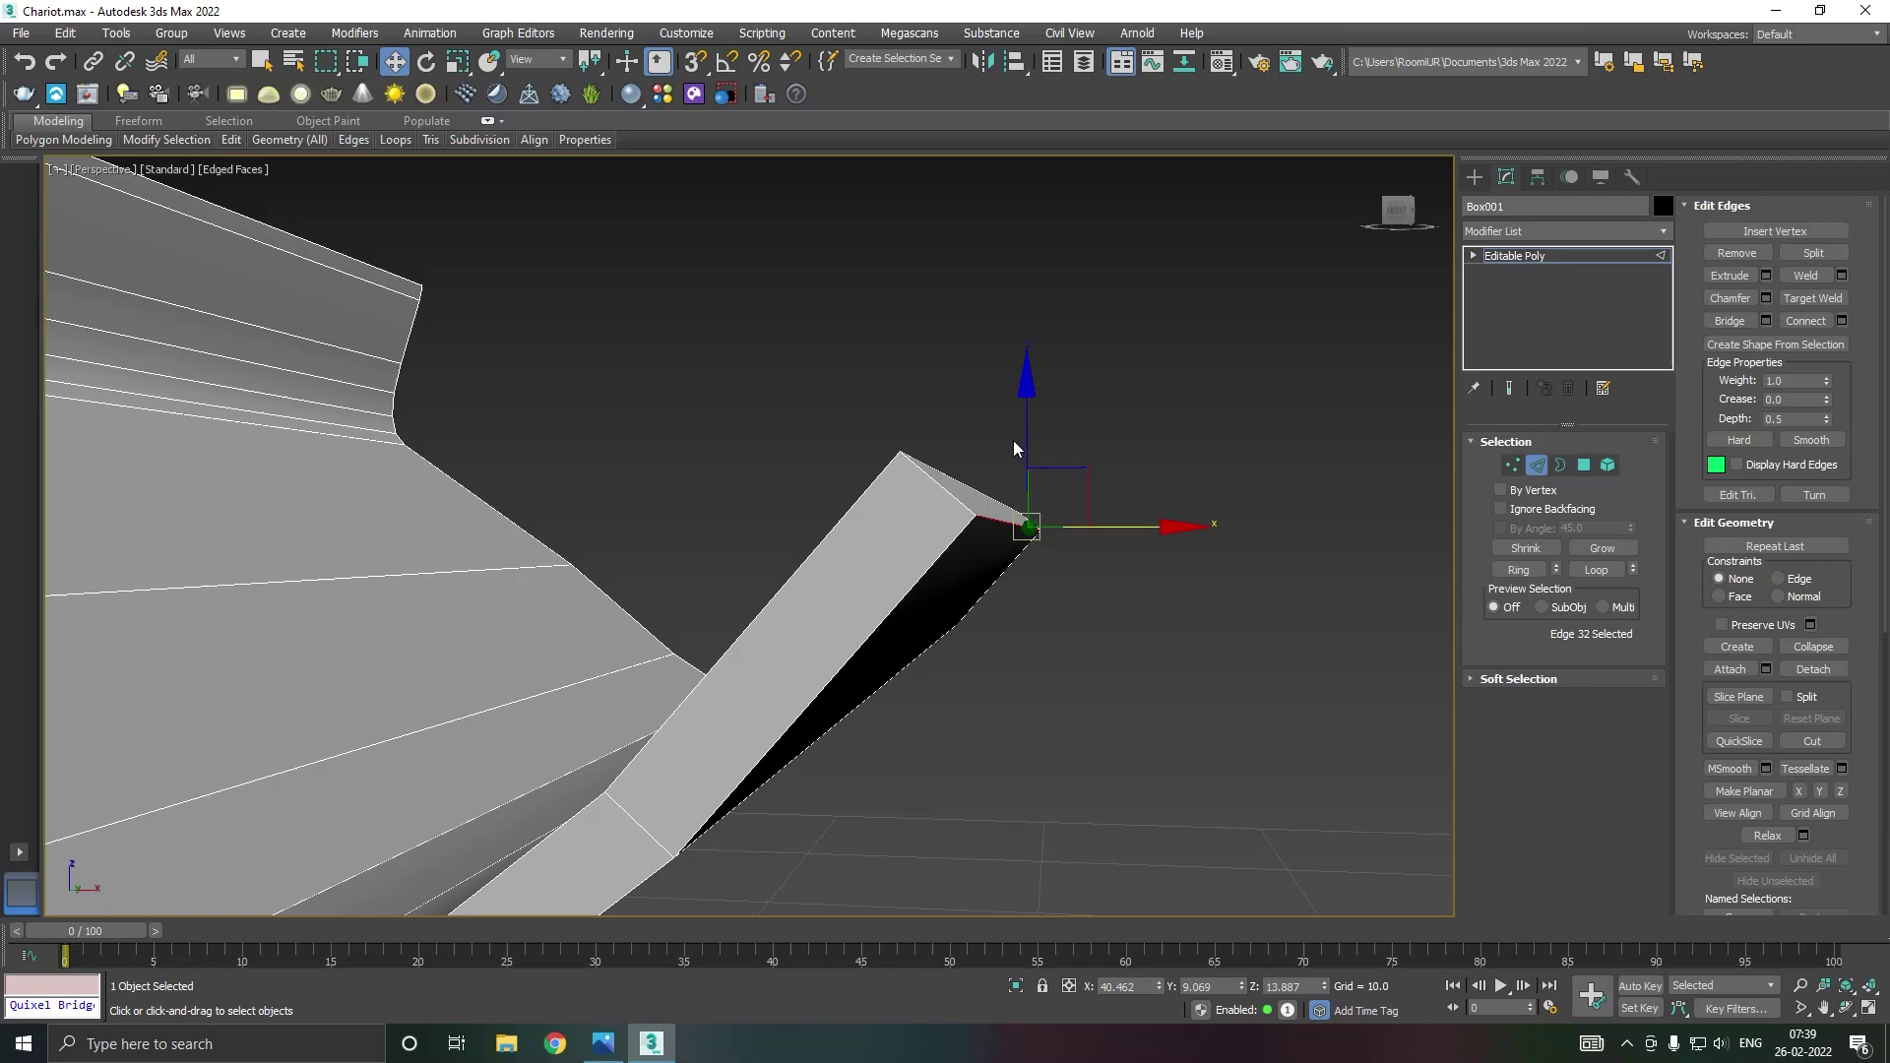
{"action": "left_click_drag", "start_coordinate": [1027, 441], "coordinate": [1027, 422]}
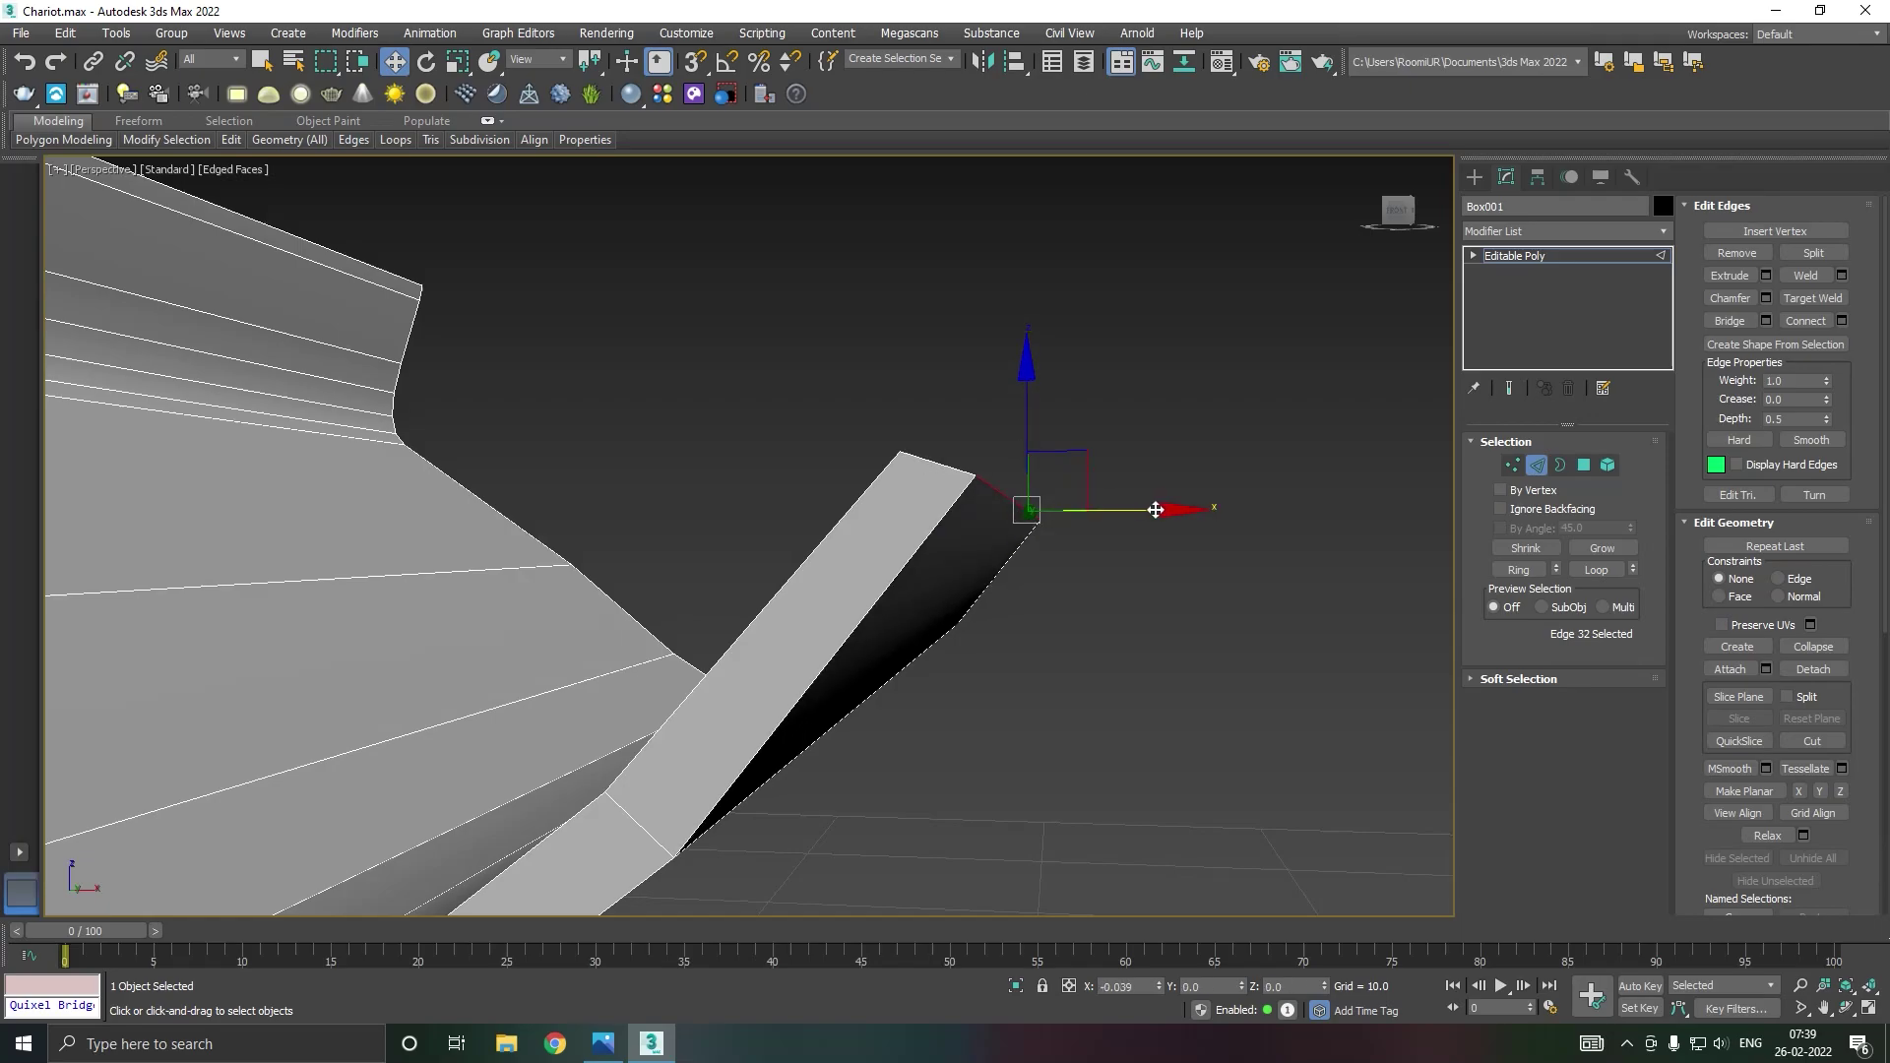
{"action": "left_click_drag", "start_coordinate": [1154, 509], "coordinate": [1128, 509]}
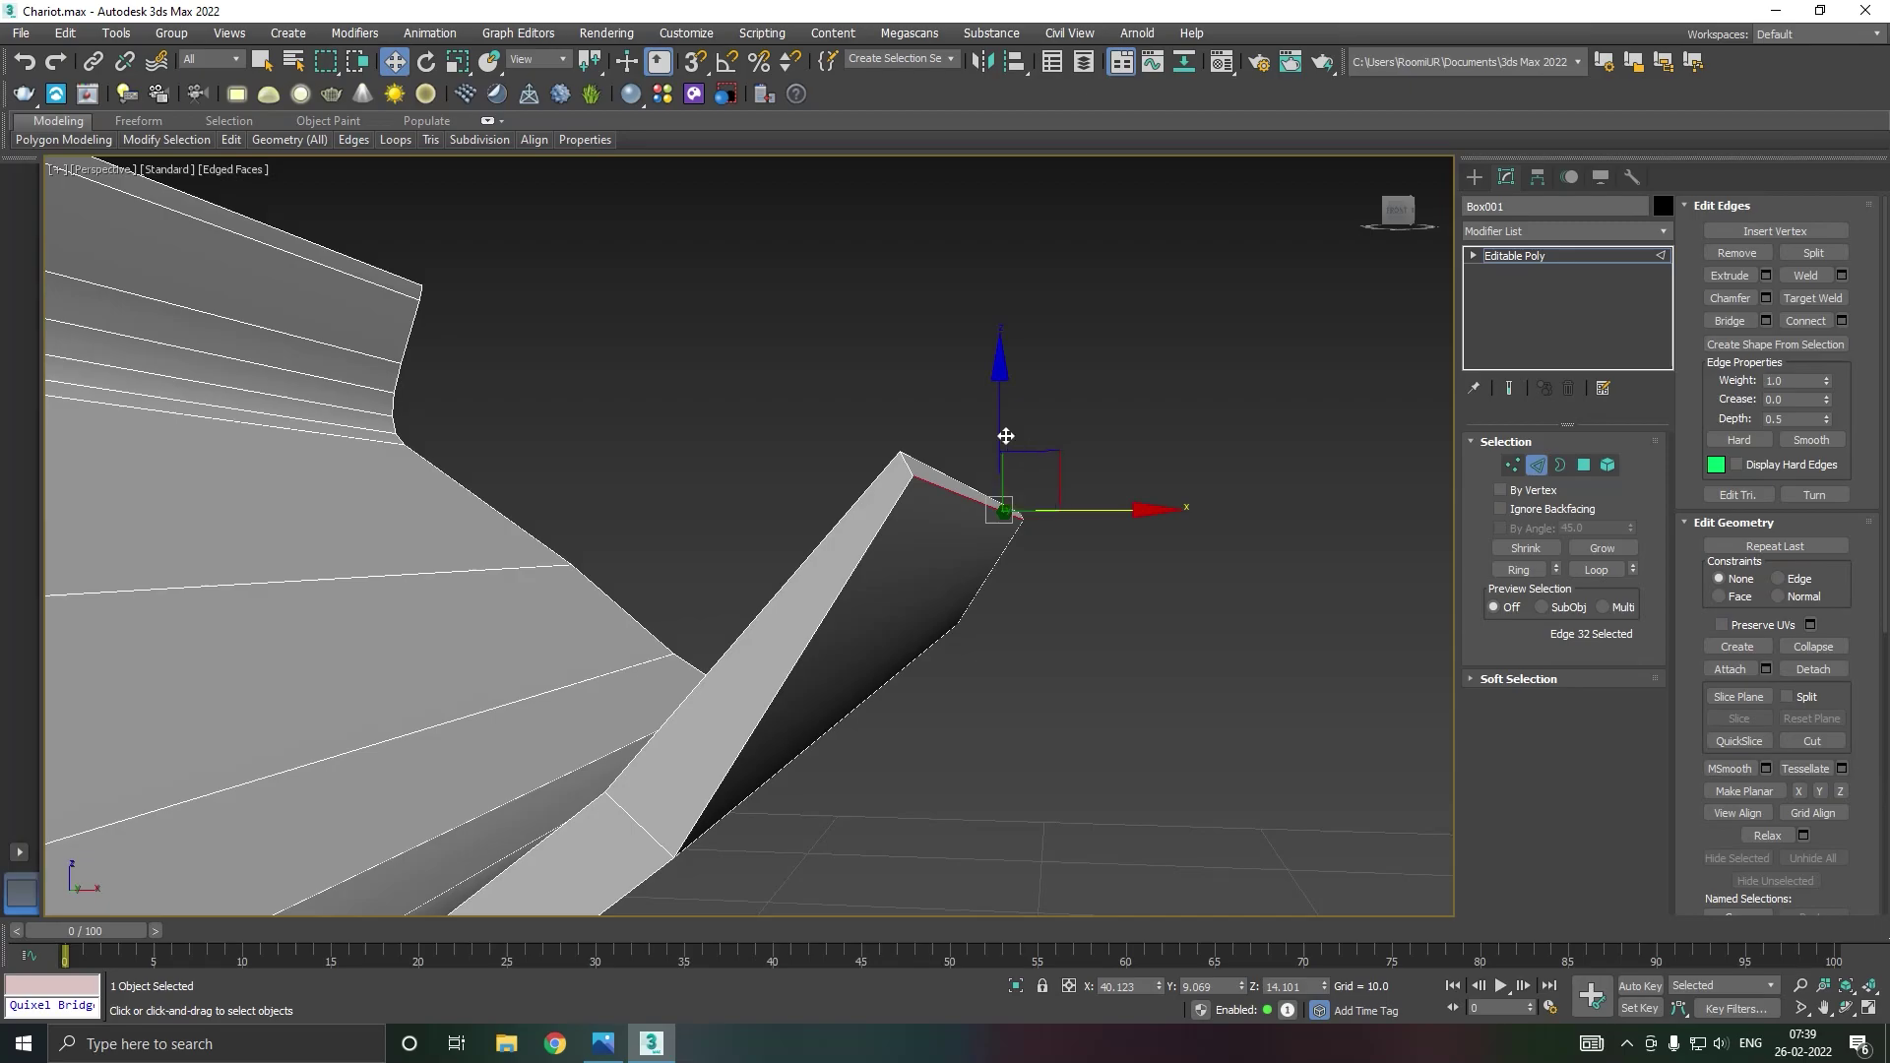
{"action": "left_click_drag", "start_coordinate": [998, 430], "coordinate": [998, 426]}
{"action": "middle_click_drag", "start_coordinate": [999, 426], "coordinate": [1009, 426], "text": "alt"}
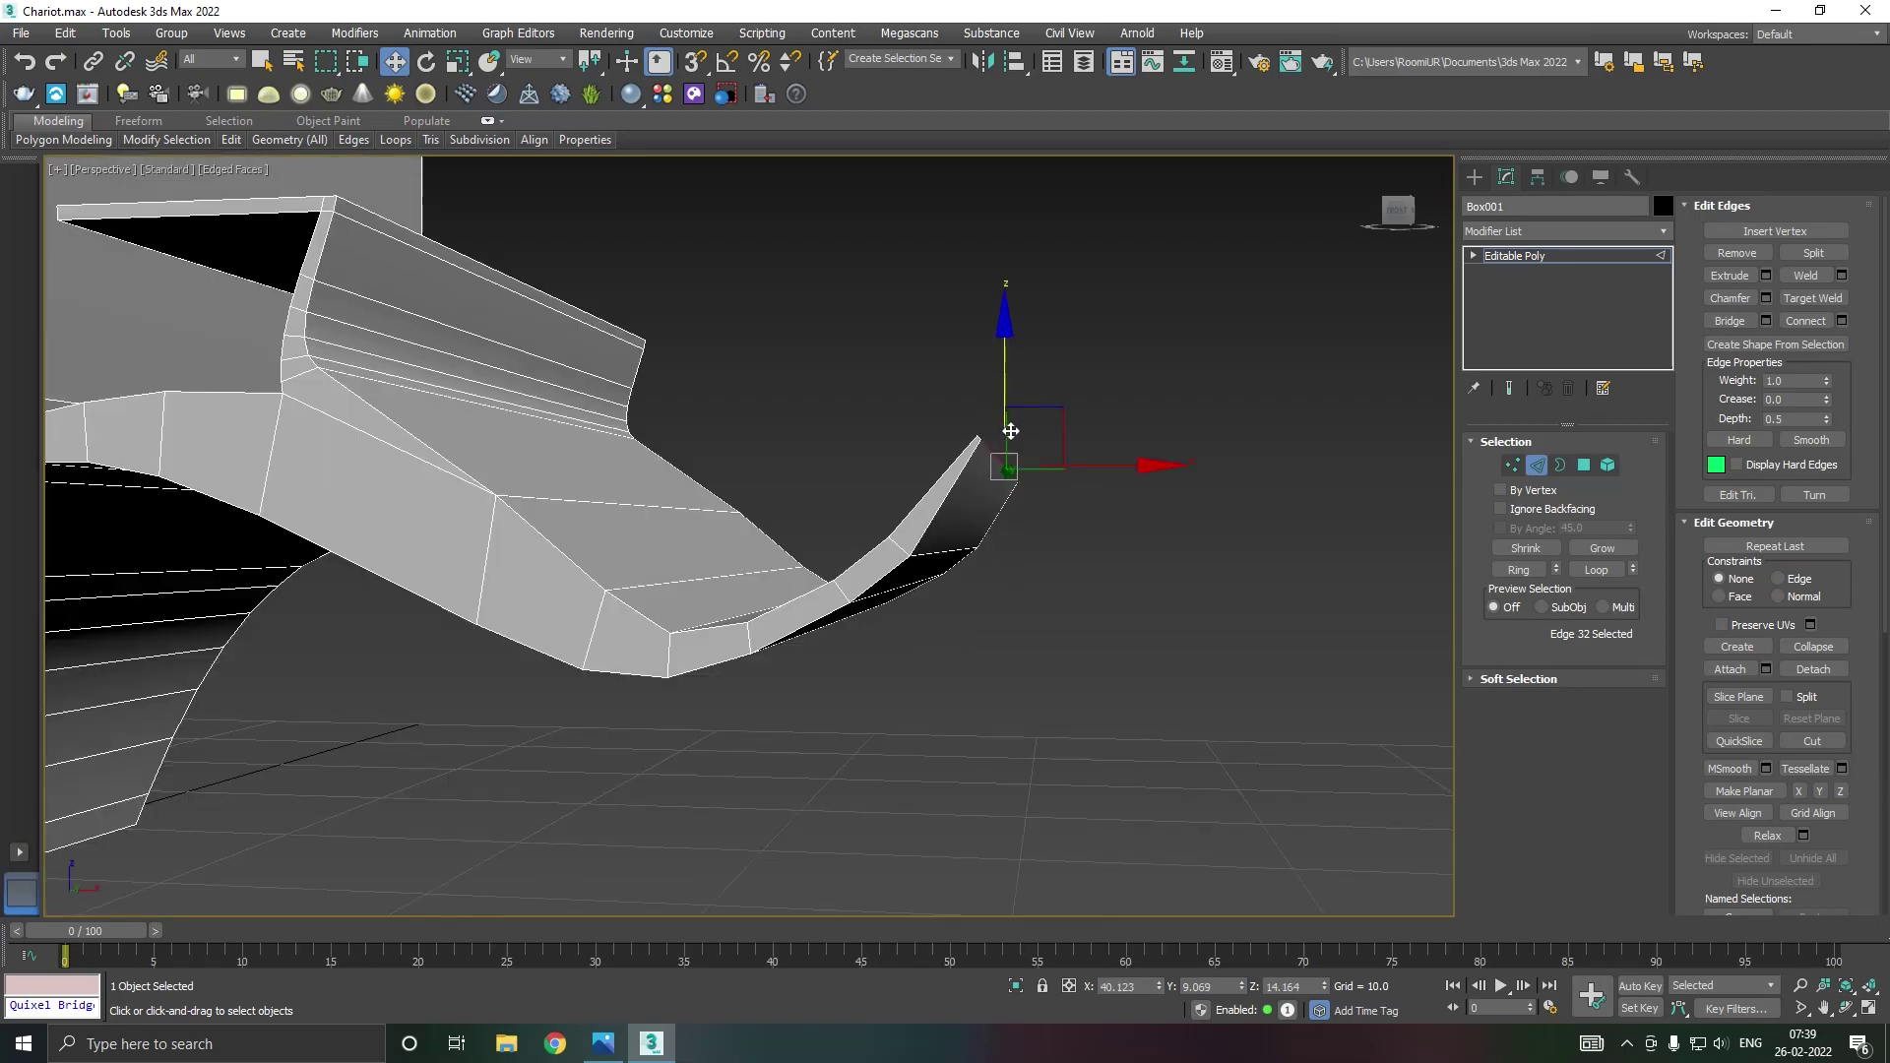
{"action": "left_click", "coordinate": [951, 569]}
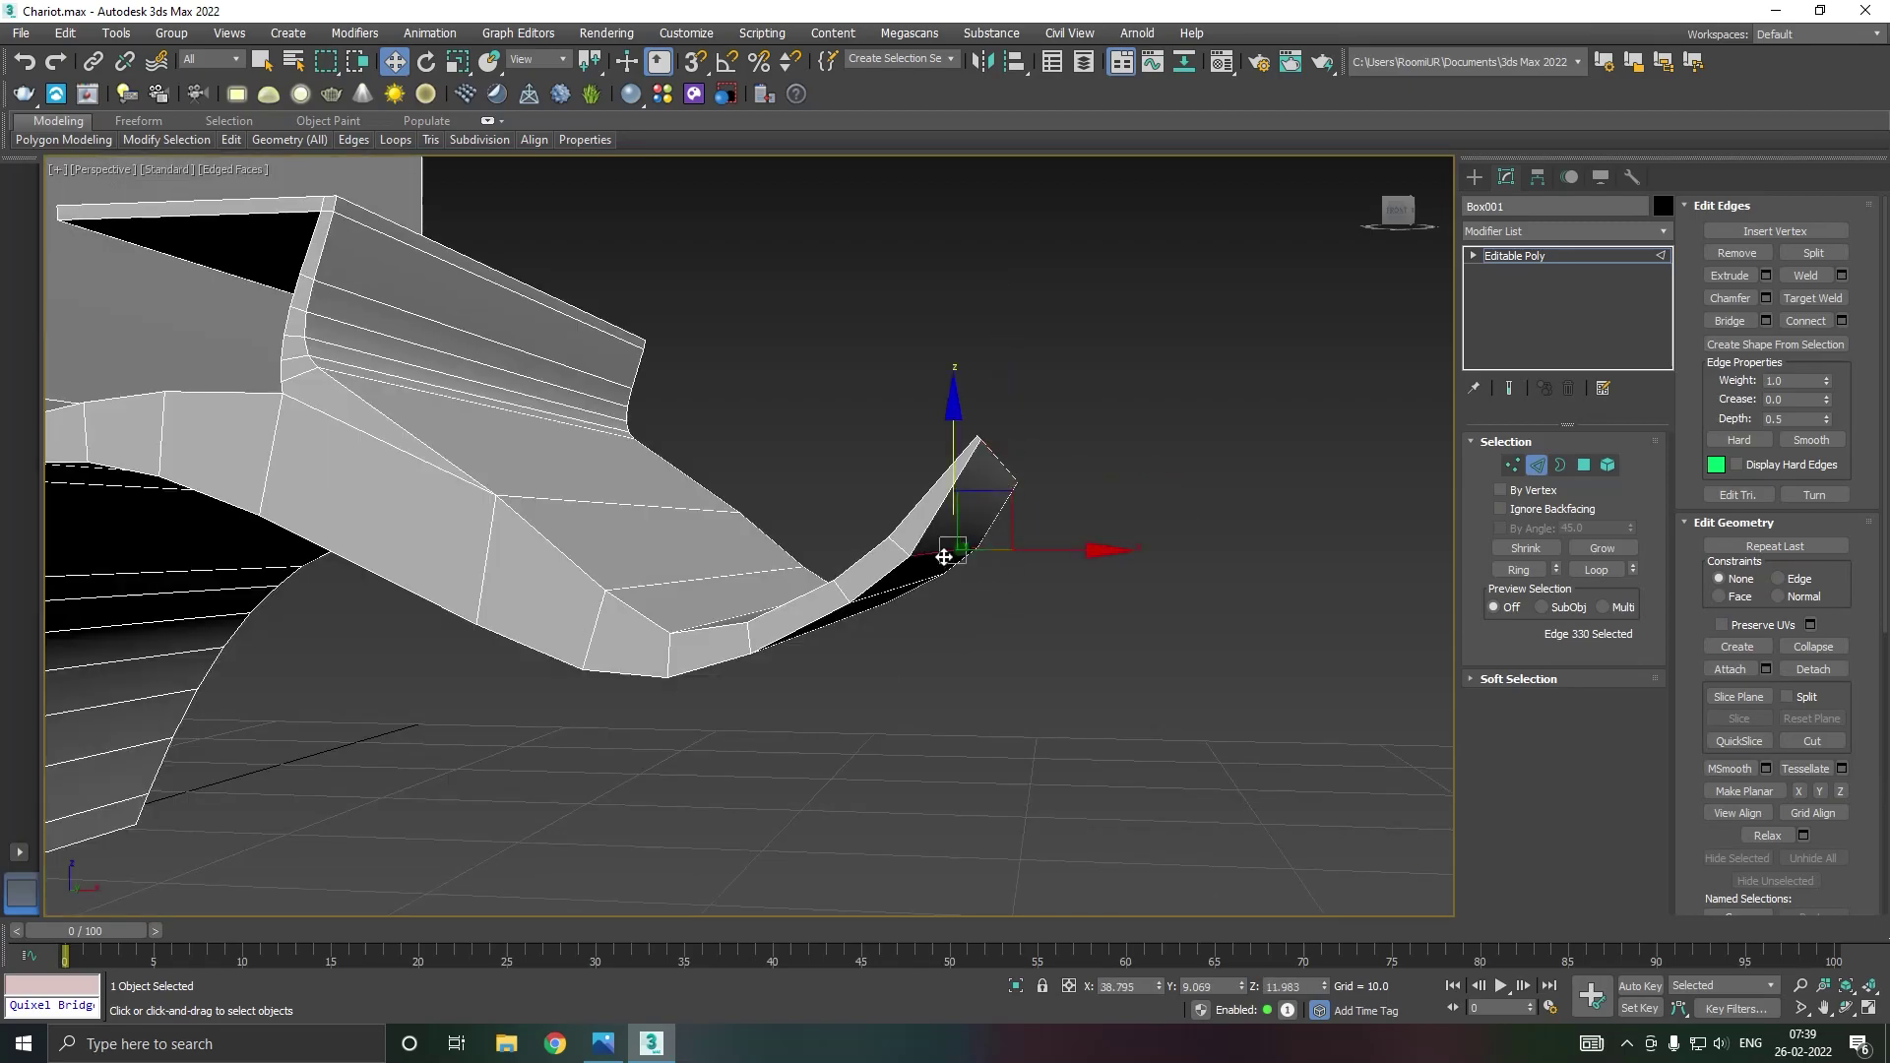
Step: In Front view, shift edge 330 near the strap tip slightly left
{"action": "key", "text": "f"}
{"action": "scroll", "coordinate": [945, 654], "scroll_direction": "up", "scroll_amount": 2}
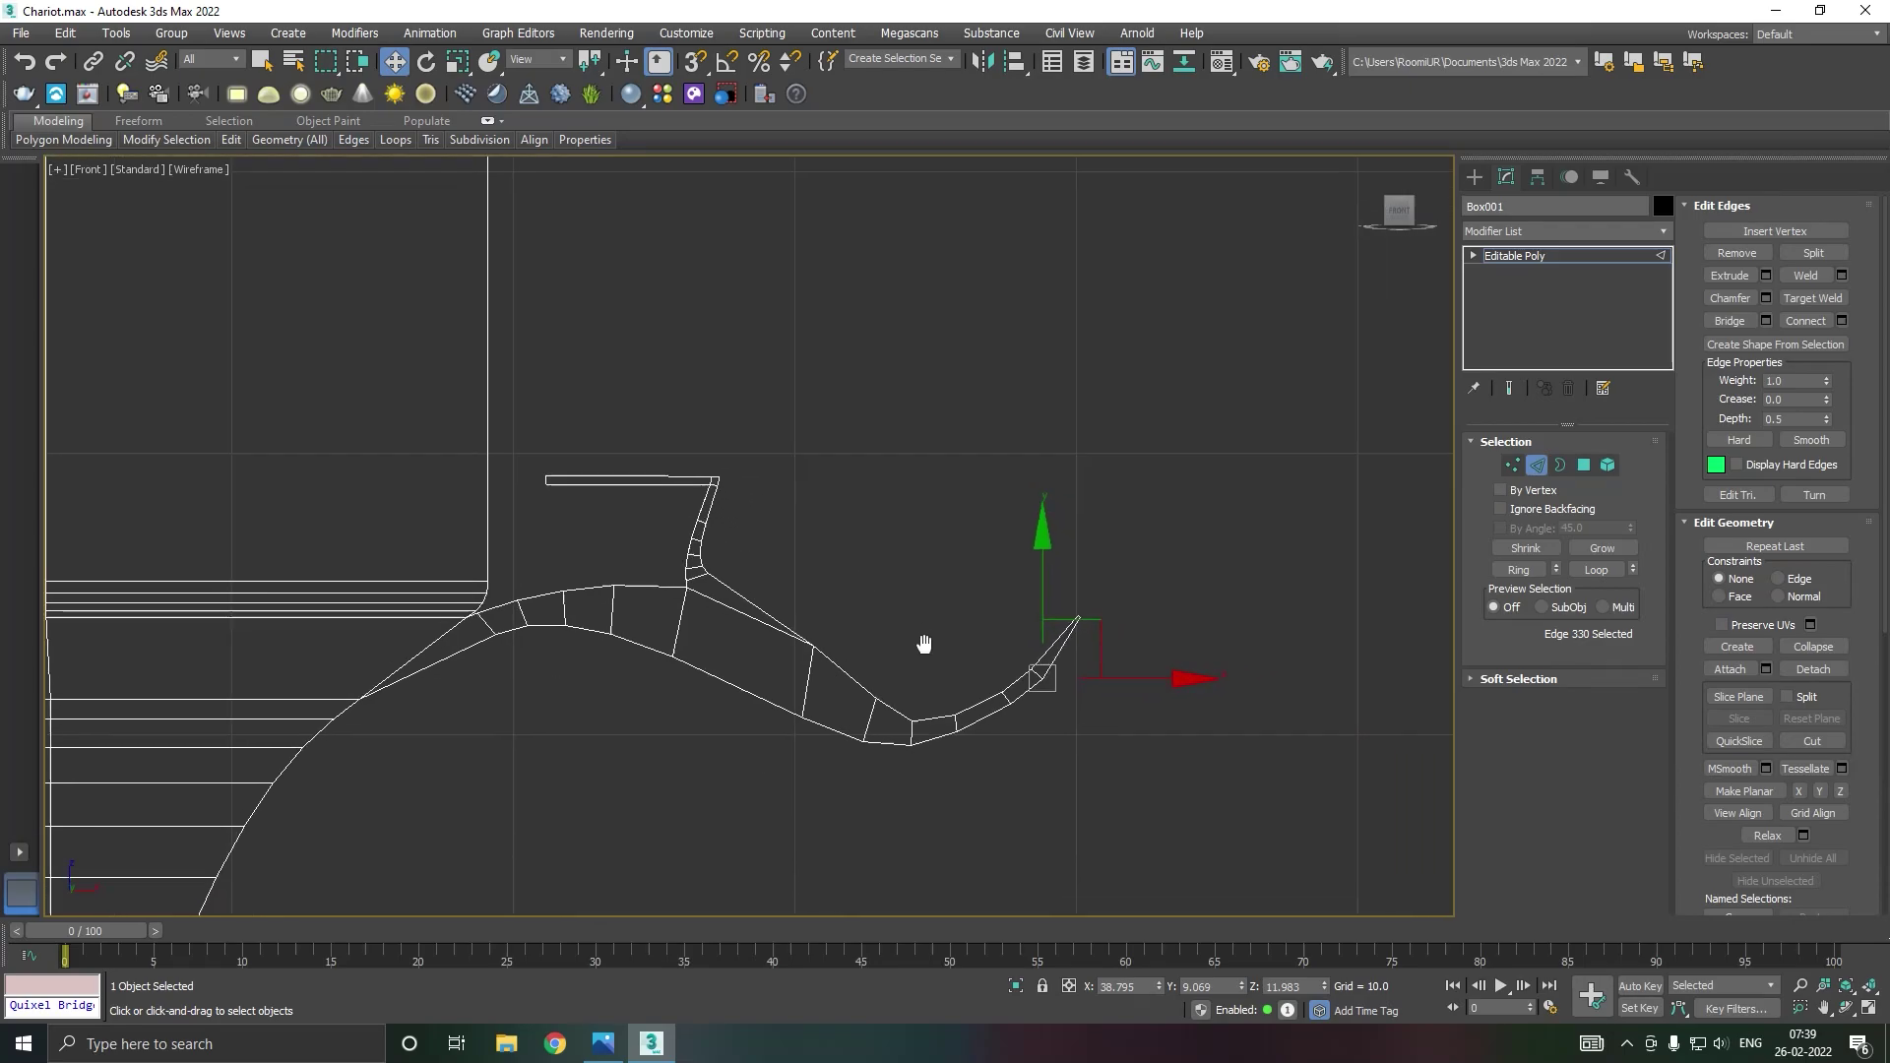
{"action": "scroll", "coordinate": [920, 642], "scroll_direction": "up", "scroll_amount": 2}
{"action": "scroll", "coordinate": [920, 642], "scroll_direction": "up", "scroll_amount": 2}
{"action": "left_click_drag", "start_coordinate": [1145, 628], "coordinate": [1123, 628]}
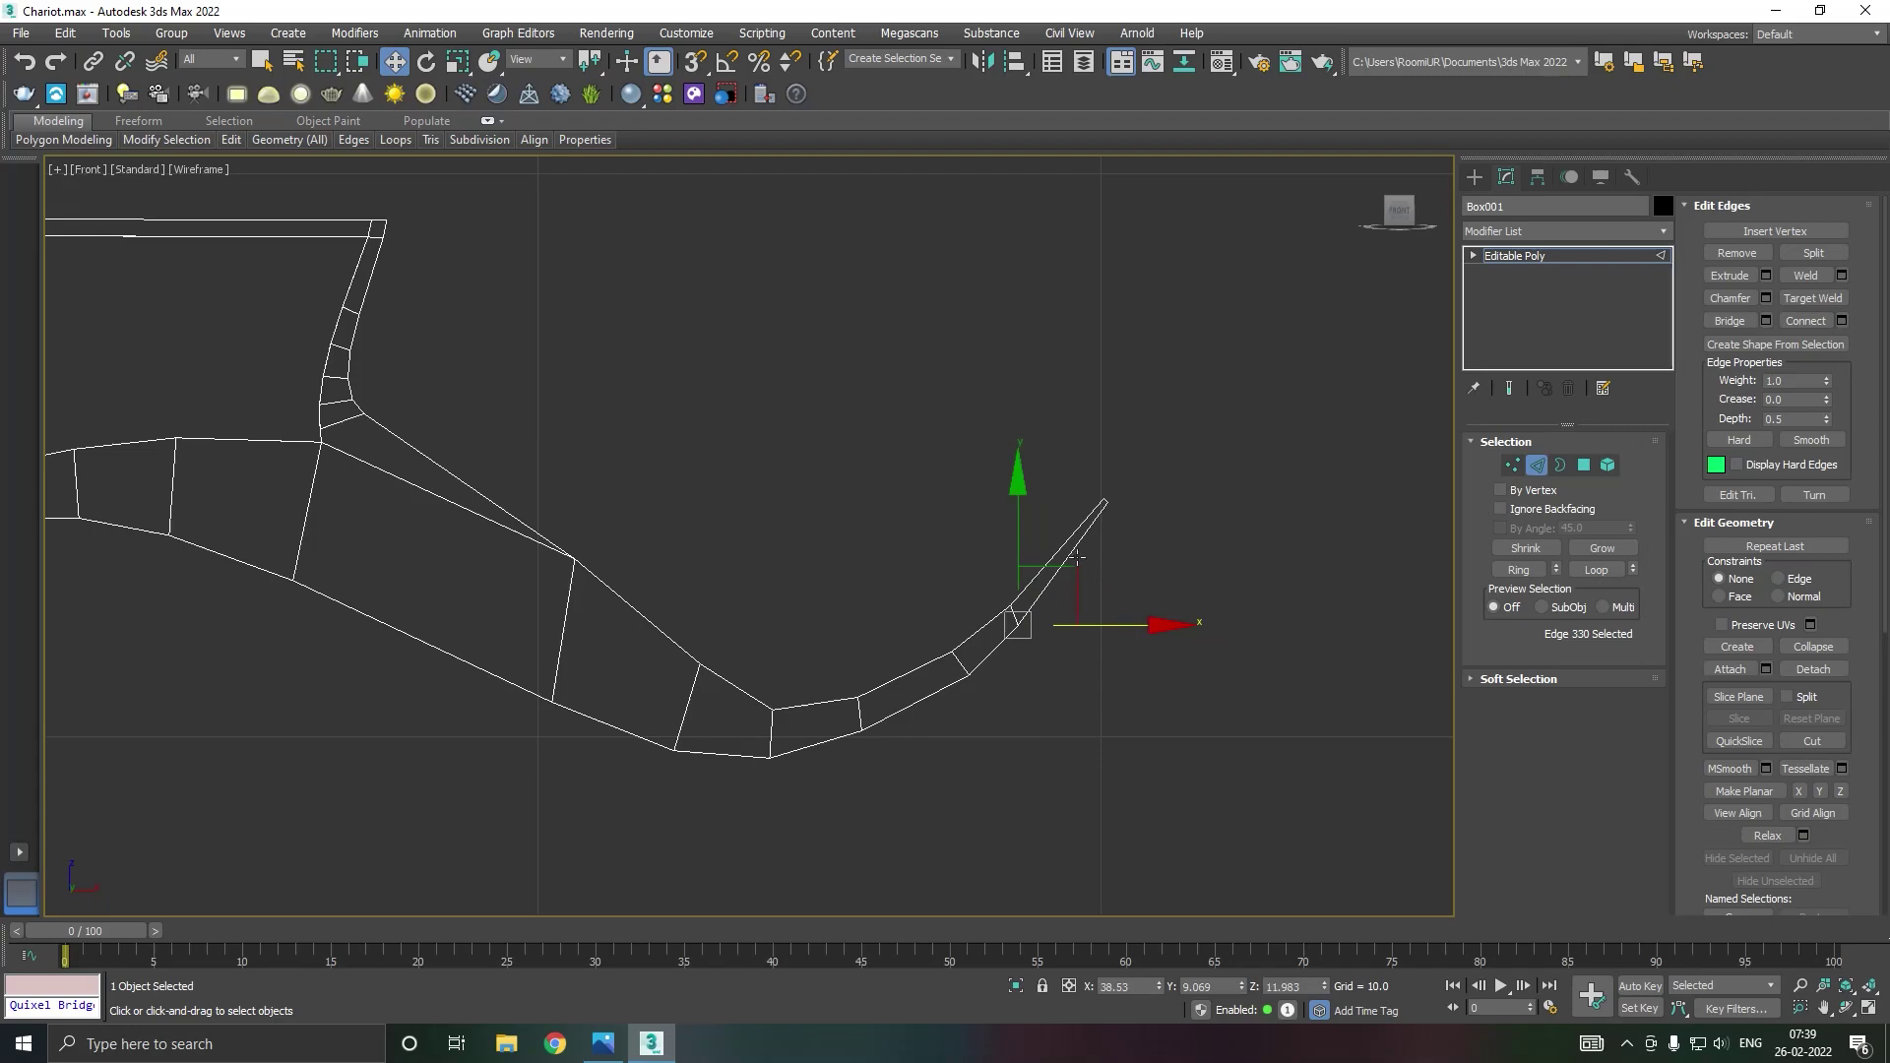
{"action": "left_click_drag", "start_coordinate": [1020, 532], "coordinate": [1020, 528]}
Step: Nudge the vertices just behind the strap's tip slightly upward
{"action": "left_click", "coordinate": [1513, 465]}
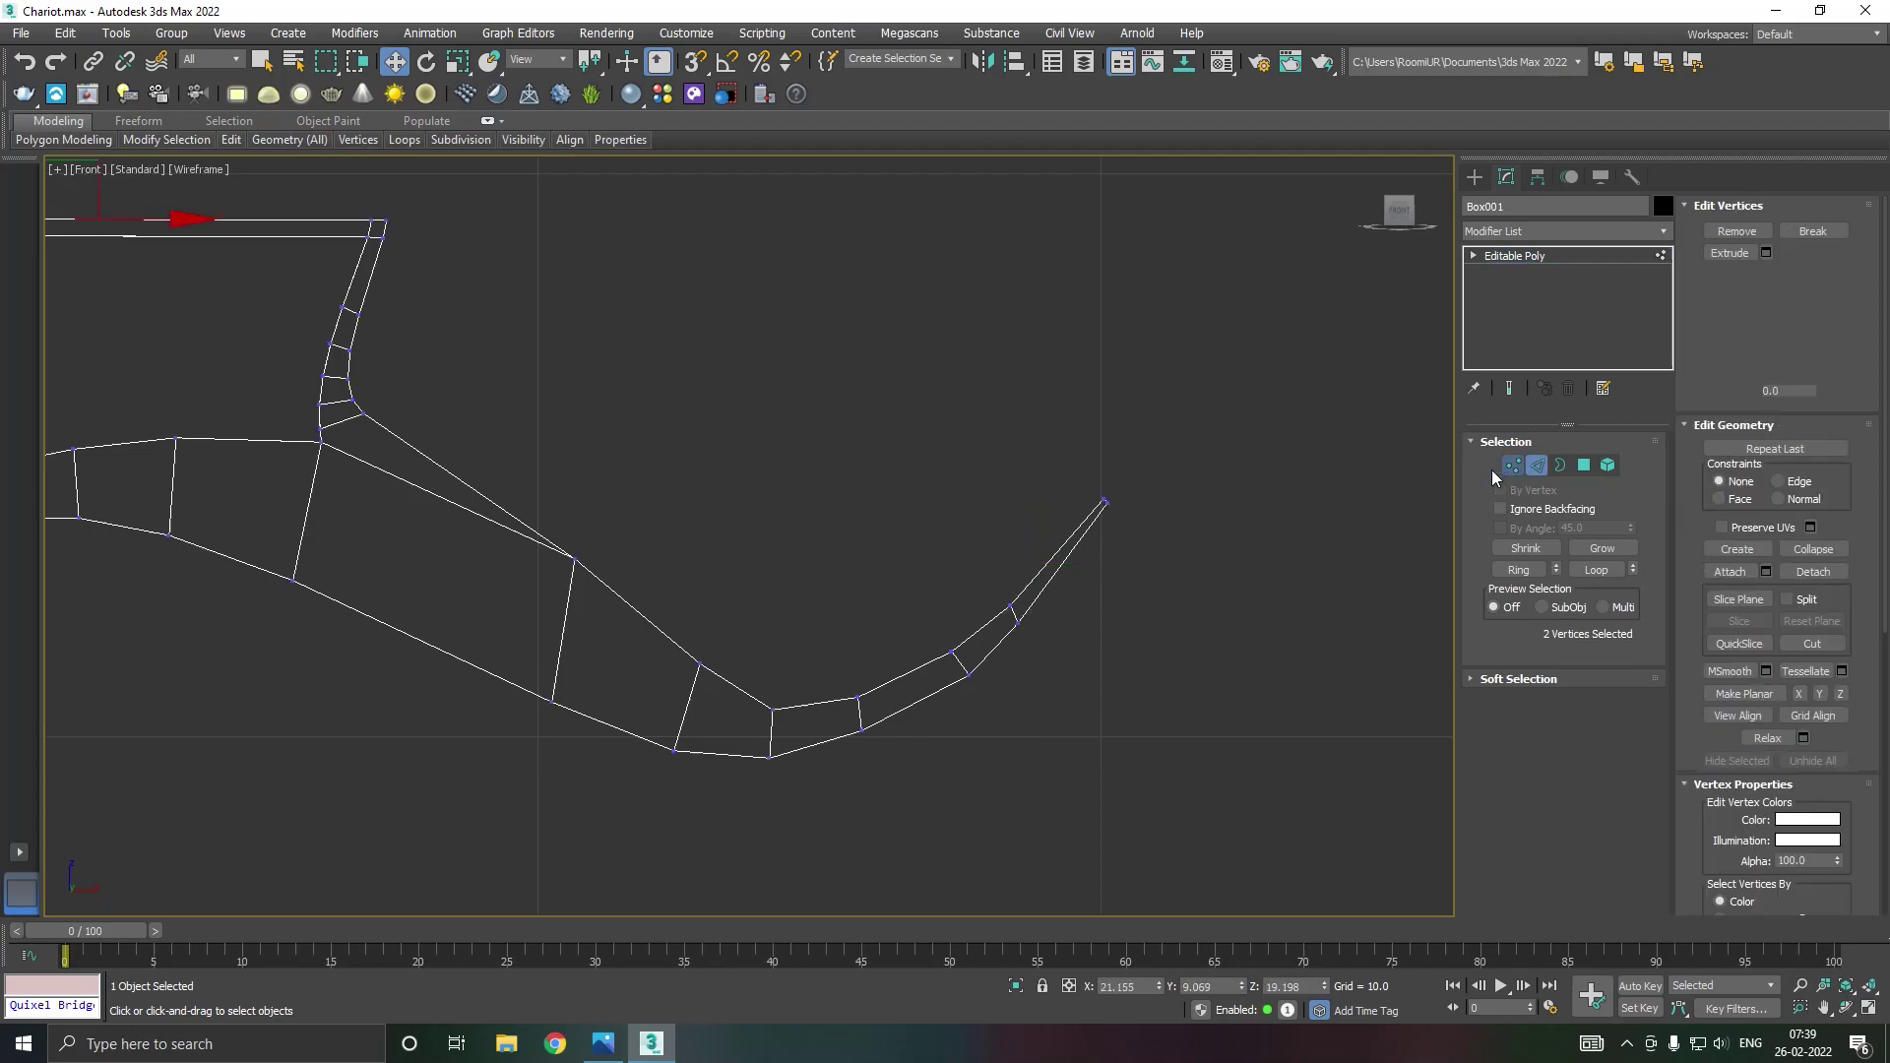
{"action": "left_click_drag", "start_coordinate": [949, 695], "coordinate": [1027, 675]}
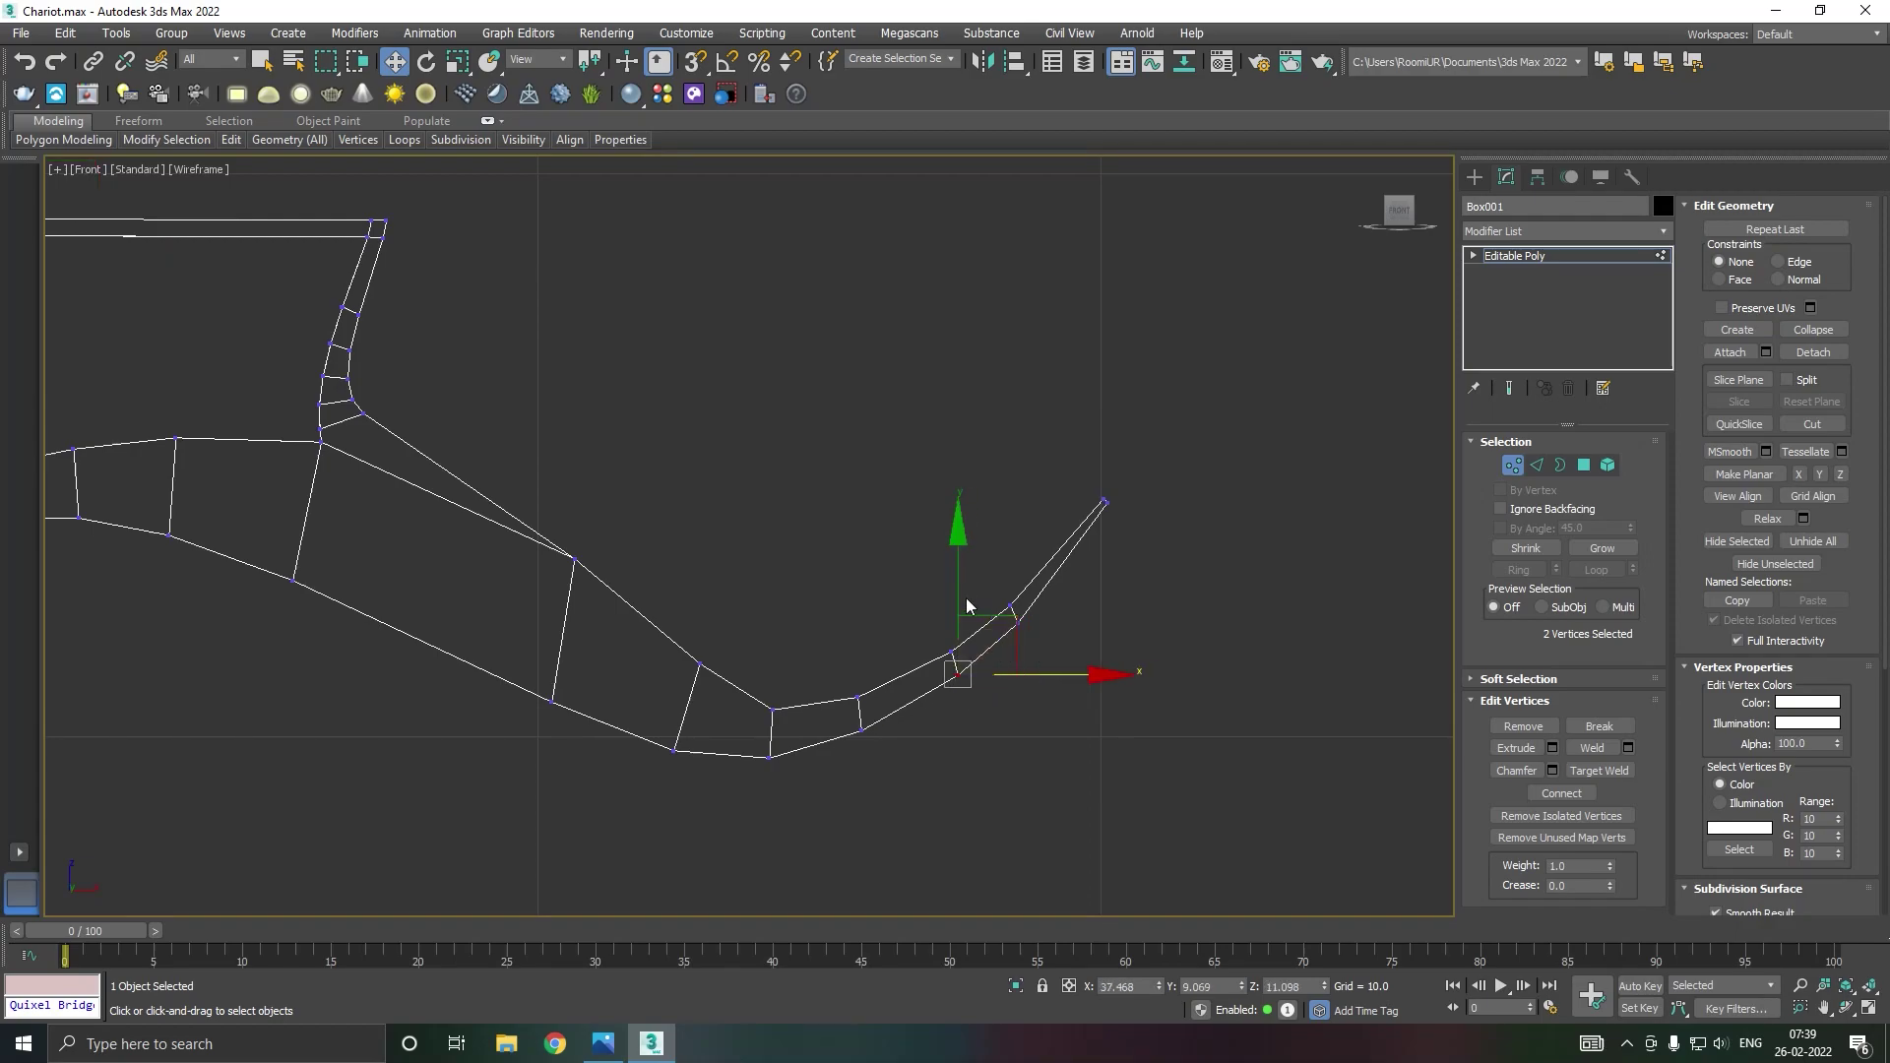
{"action": "left_click_drag", "start_coordinate": [959, 583], "coordinate": [960, 575]}
{"action": "left_click_drag", "start_coordinate": [1012, 642], "coordinate": [1010, 640]}
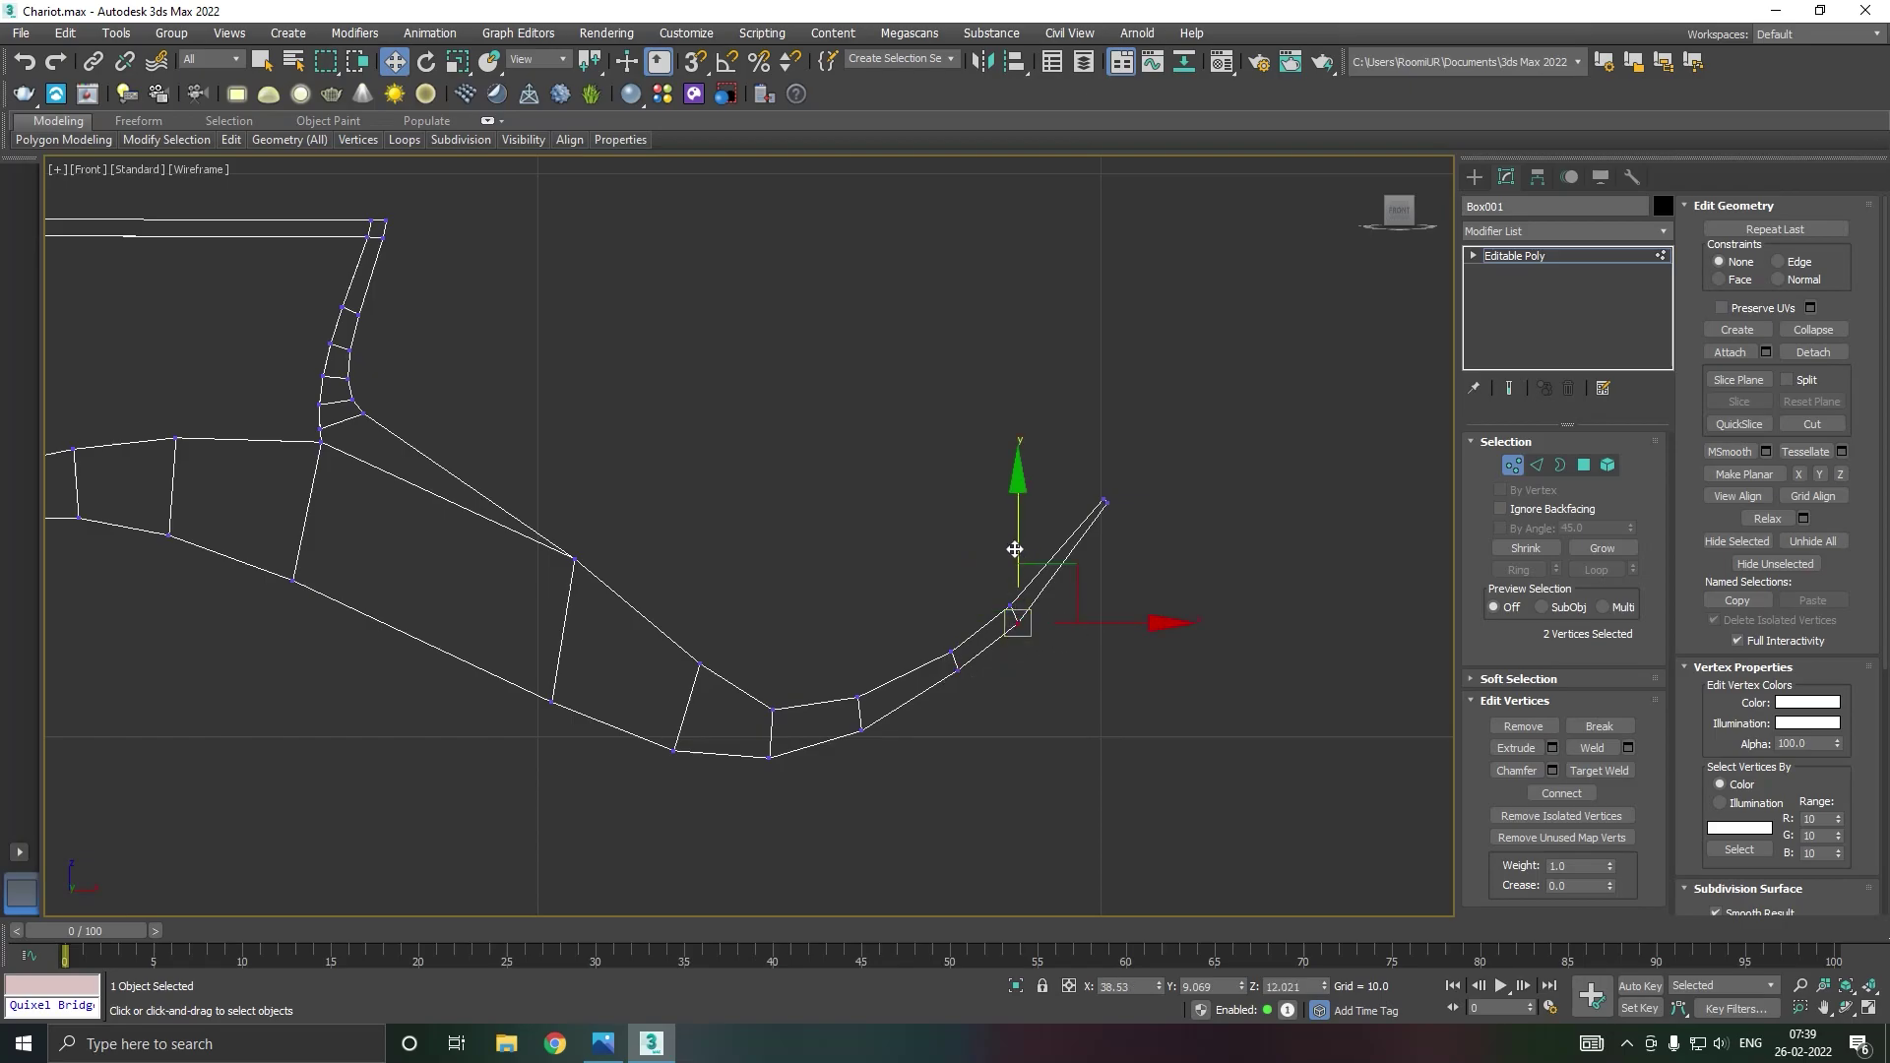
{"action": "left_click_drag", "start_coordinate": [1012, 548], "coordinate": [1012, 545]}
{"action": "scroll", "coordinate": [1105, 504], "scroll_direction": "up", "scroll_amount": 3}
{"action": "scroll", "coordinate": [1102, 506], "scroll_direction": "down", "scroll_amount": 3}
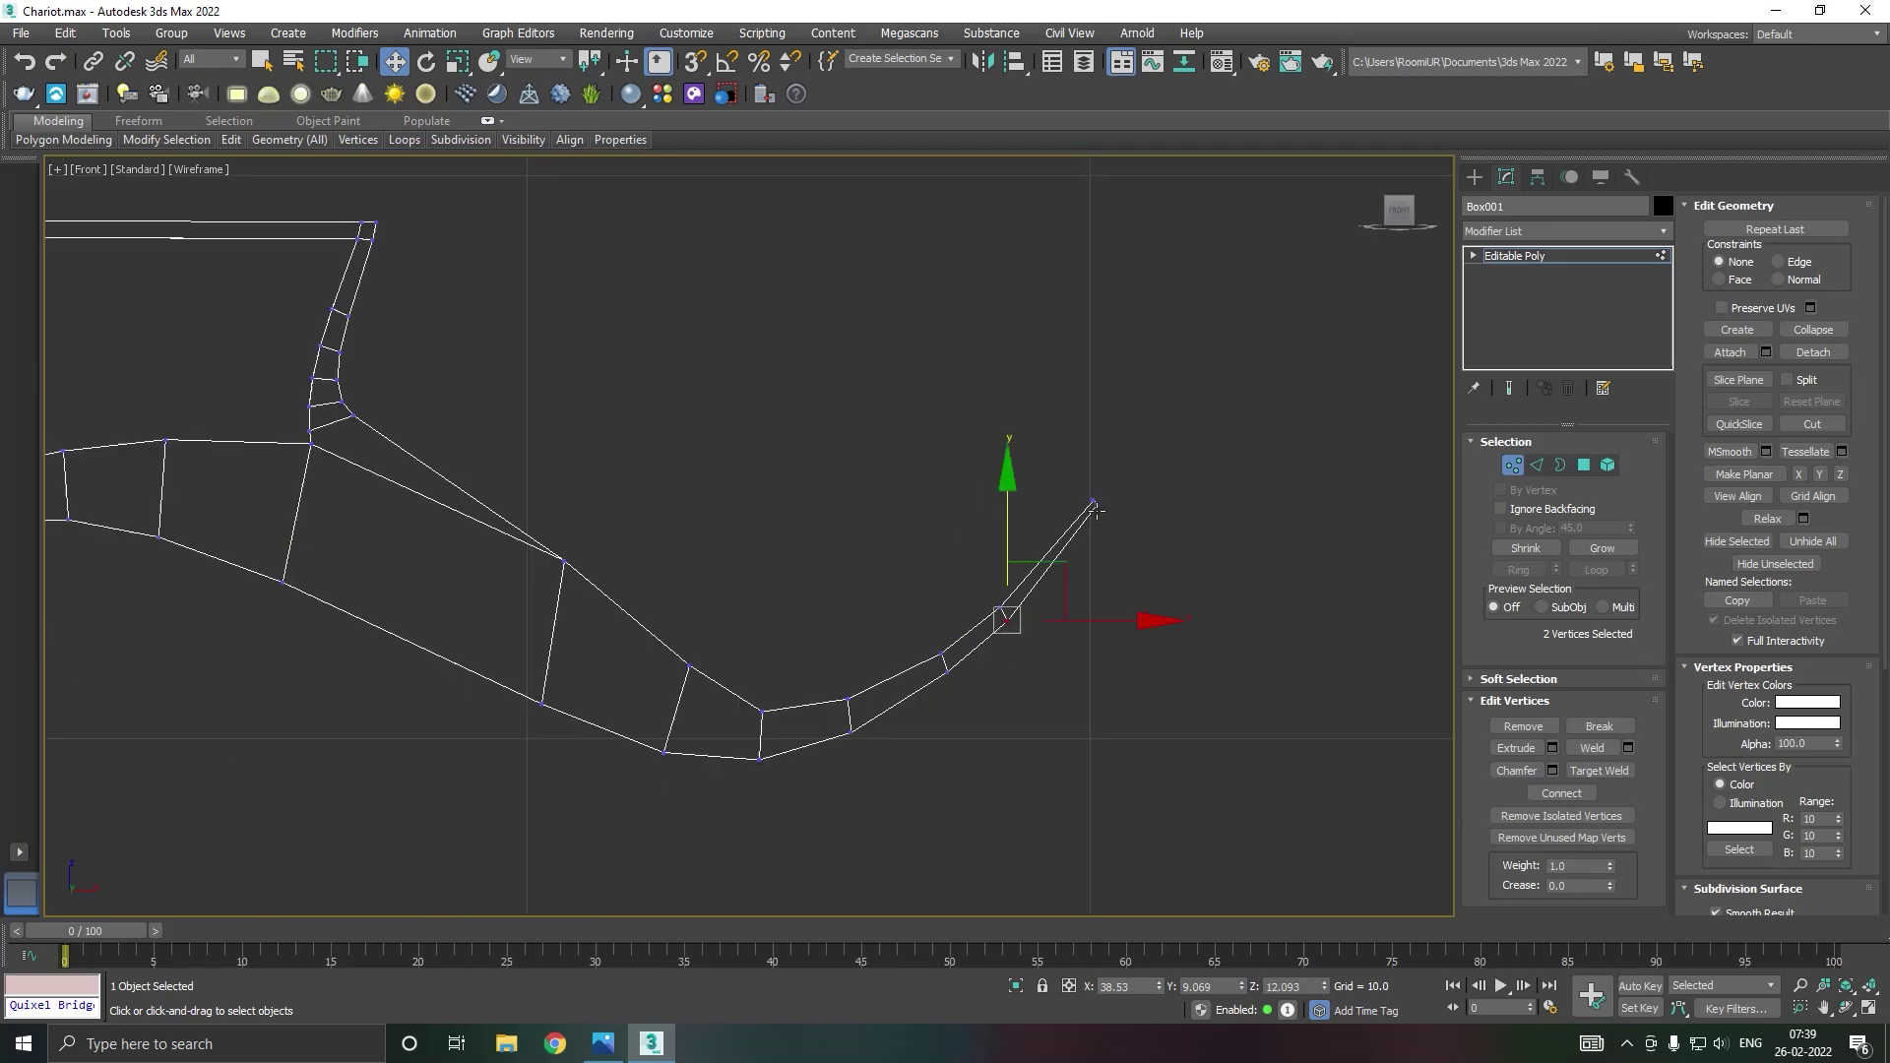
{"action": "scroll", "coordinate": [1098, 513], "scroll_direction": "down", "scroll_amount": 1}
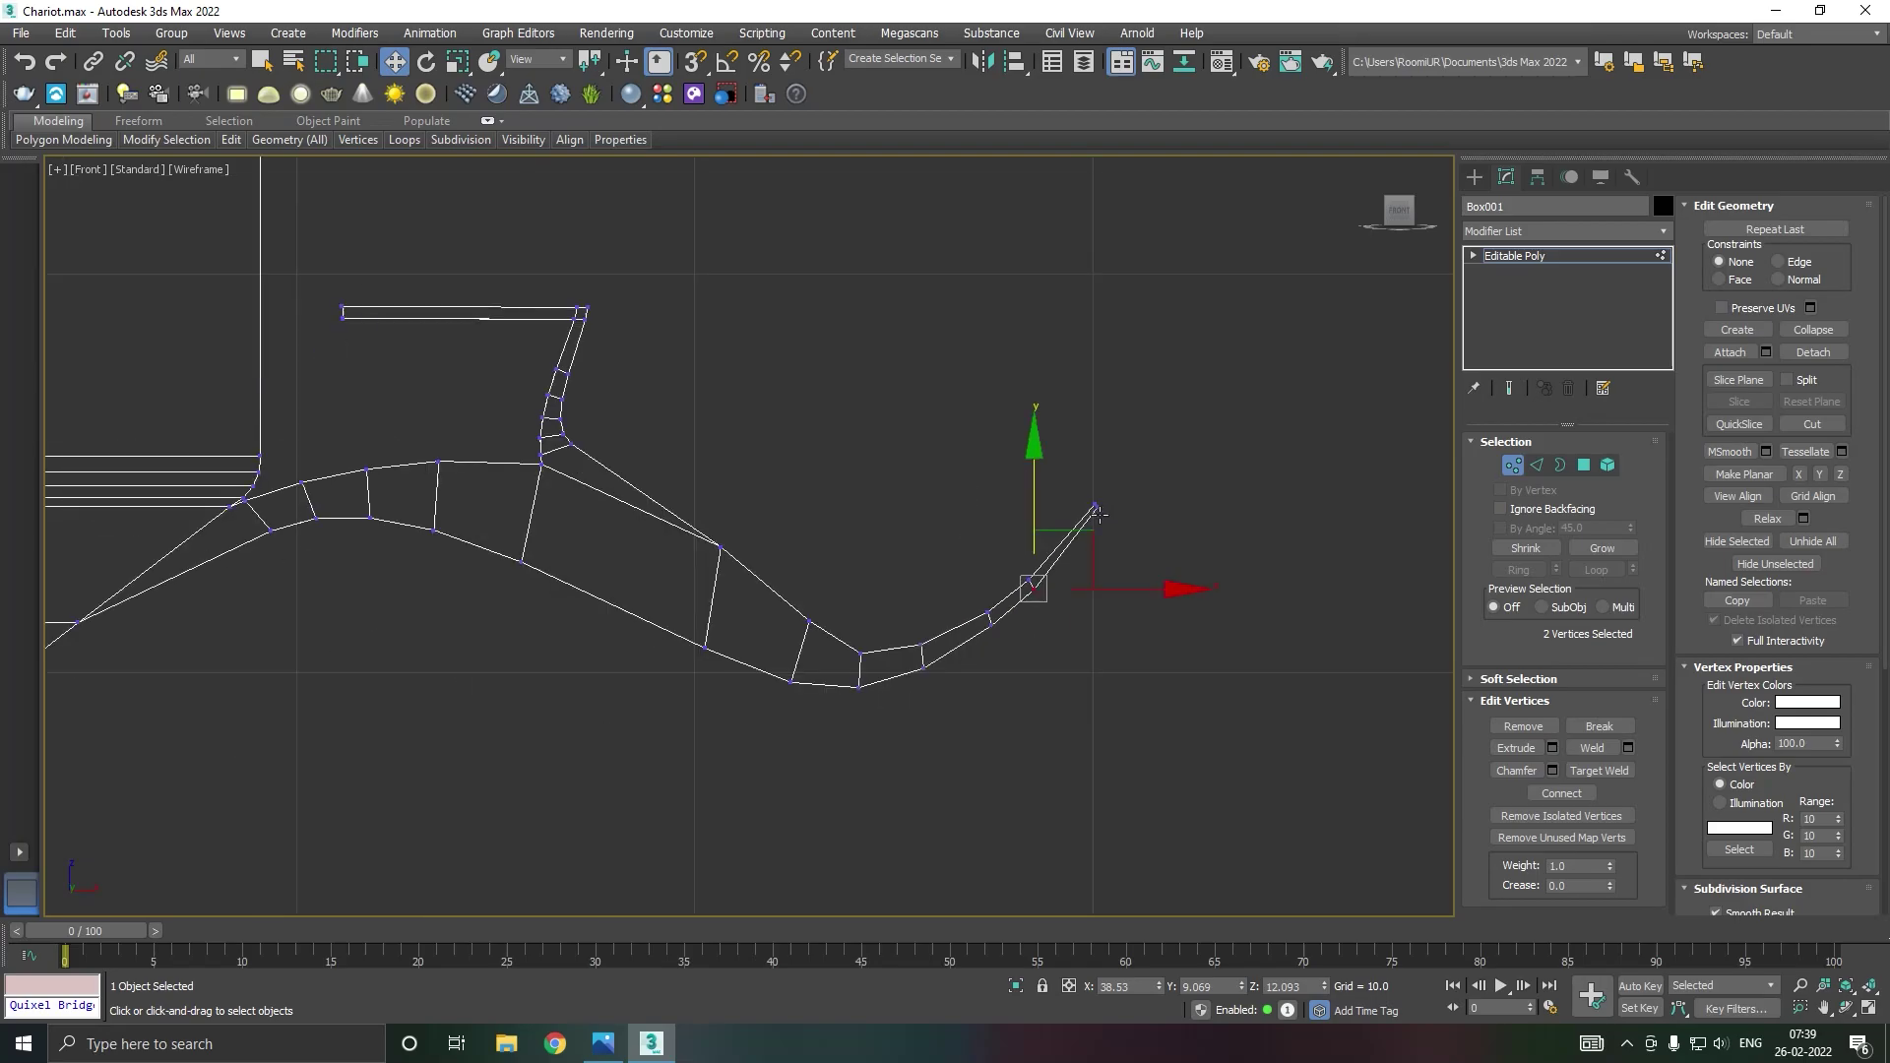
Step: In Perspective view, select the whole chariot body (198 polygons) in Element mode
{"action": "key", "text": "p"}
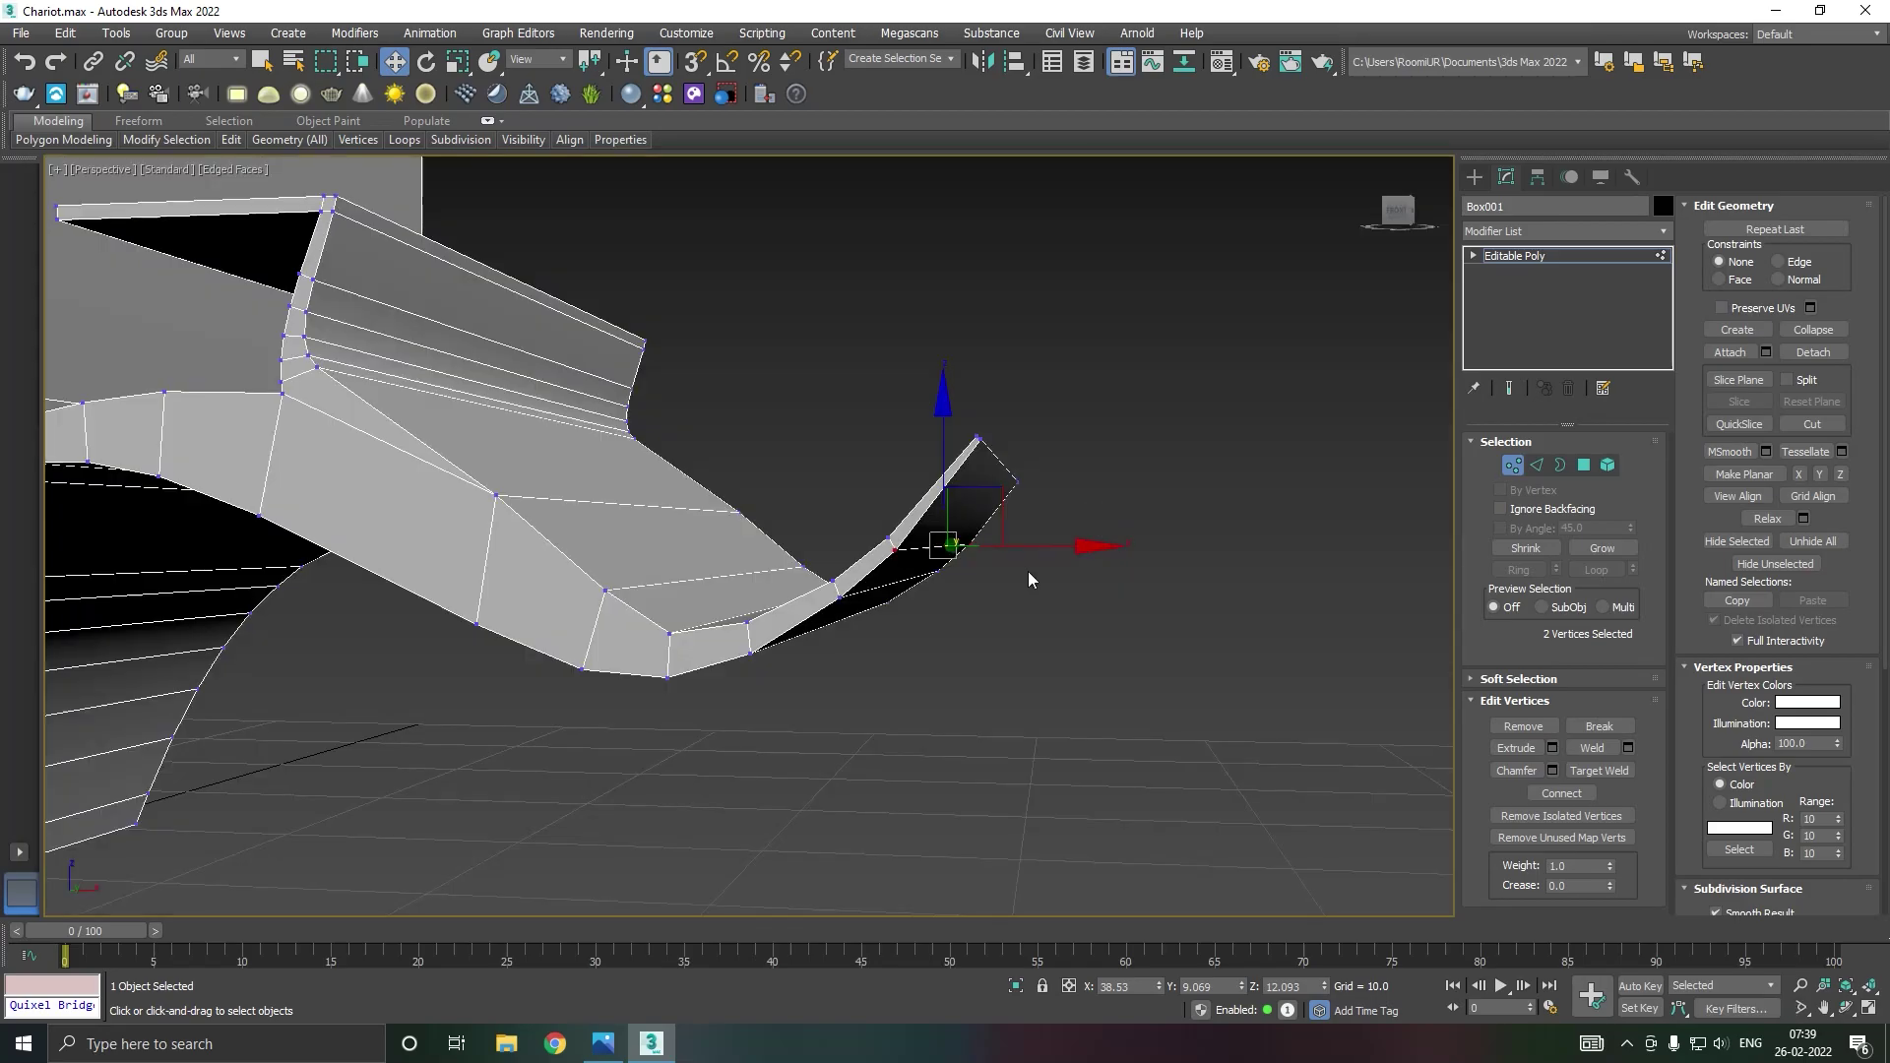
{"action": "mouse_move", "coordinate": [1028, 571]}
{"action": "middle_mouse_down", "text": "alt"}
{"action": "mouse_move", "coordinate": [1008, 581]}
{"action": "mouse_move", "coordinate": [1000, 656]}
{"action": "mouse_move", "coordinate": [983, 634]}
{"action": "middle_mouse_up", "text": "alt"}
{"action": "scroll", "coordinate": [1010, 578], "scroll_direction": "down", "scroll_amount": 2}
{"action": "scroll", "coordinate": [951, 611], "scroll_direction": "up", "scroll_amount": 3}
{"action": "scroll", "coordinate": [955, 615], "scroll_direction": "up", "scroll_amount": 2}
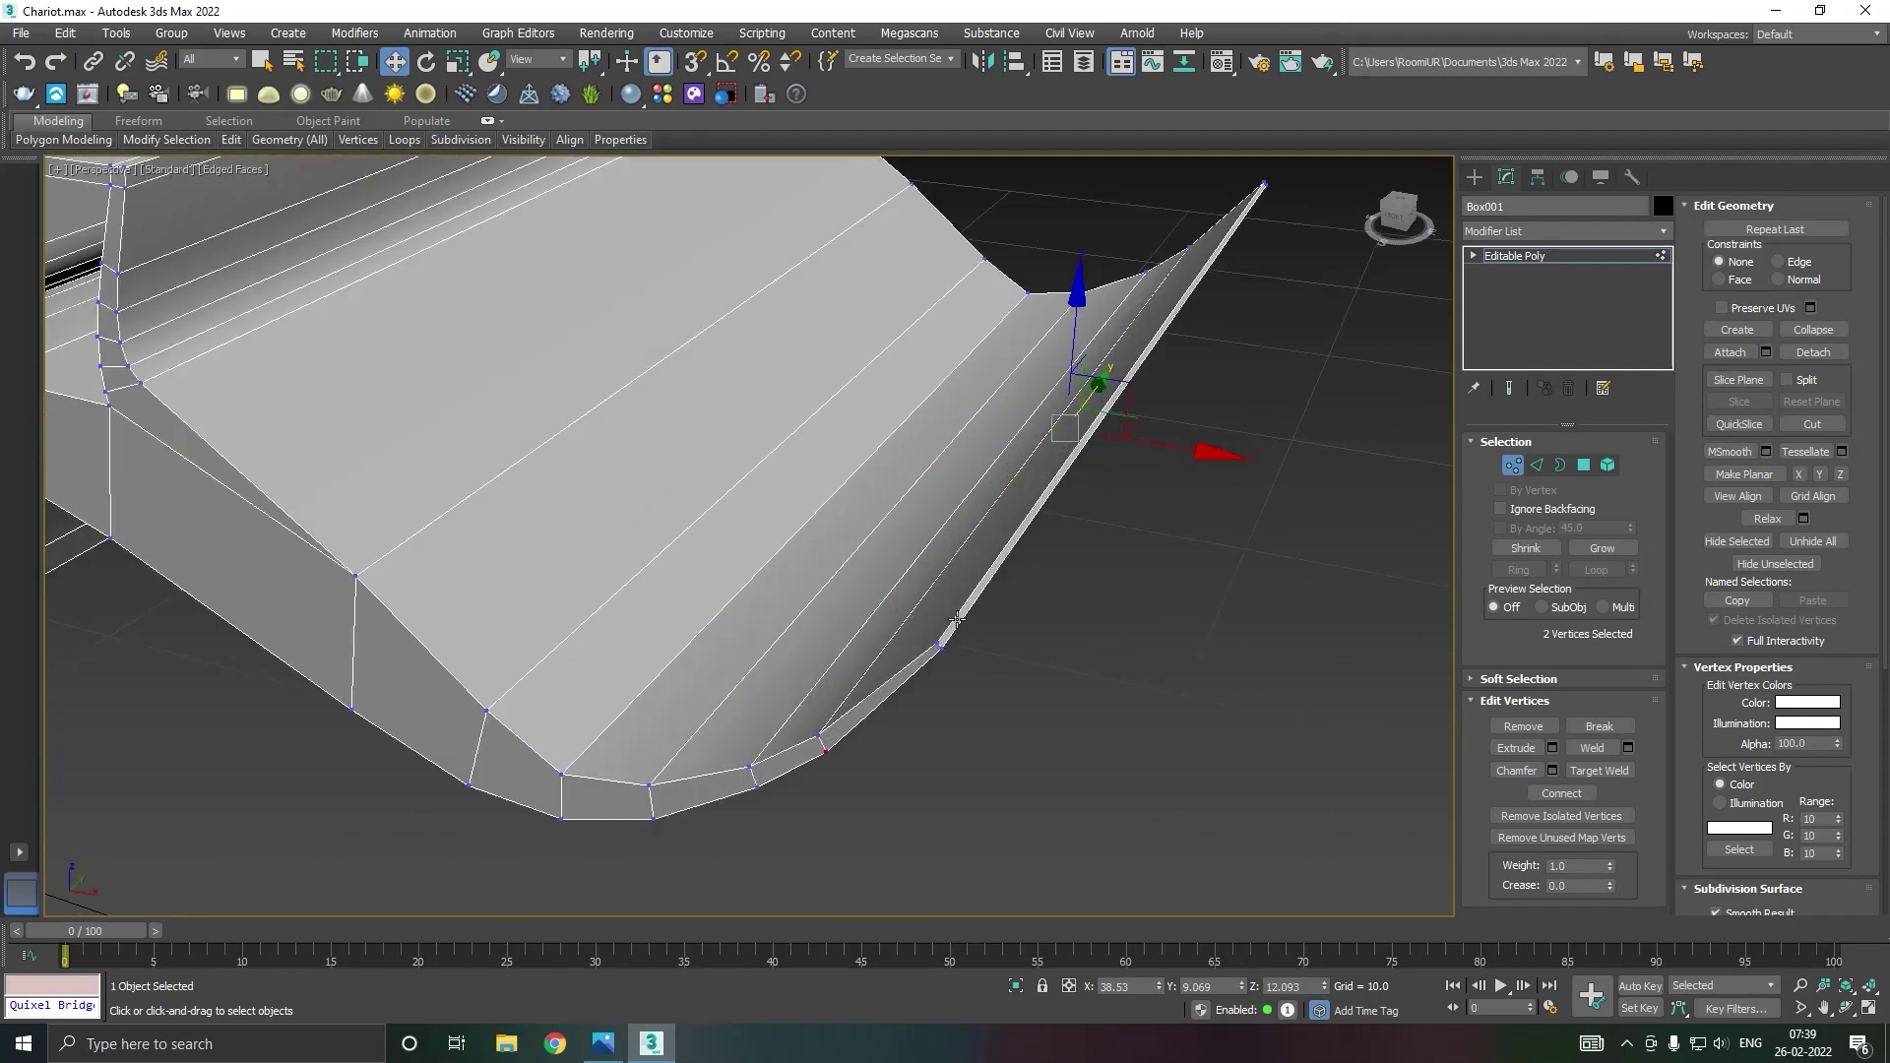
{"action": "scroll", "coordinate": [957, 618], "scroll_direction": "down", "scroll_amount": 3}
{"action": "scroll", "coordinate": [957, 619], "scroll_direction": "down", "scroll_amount": 1}
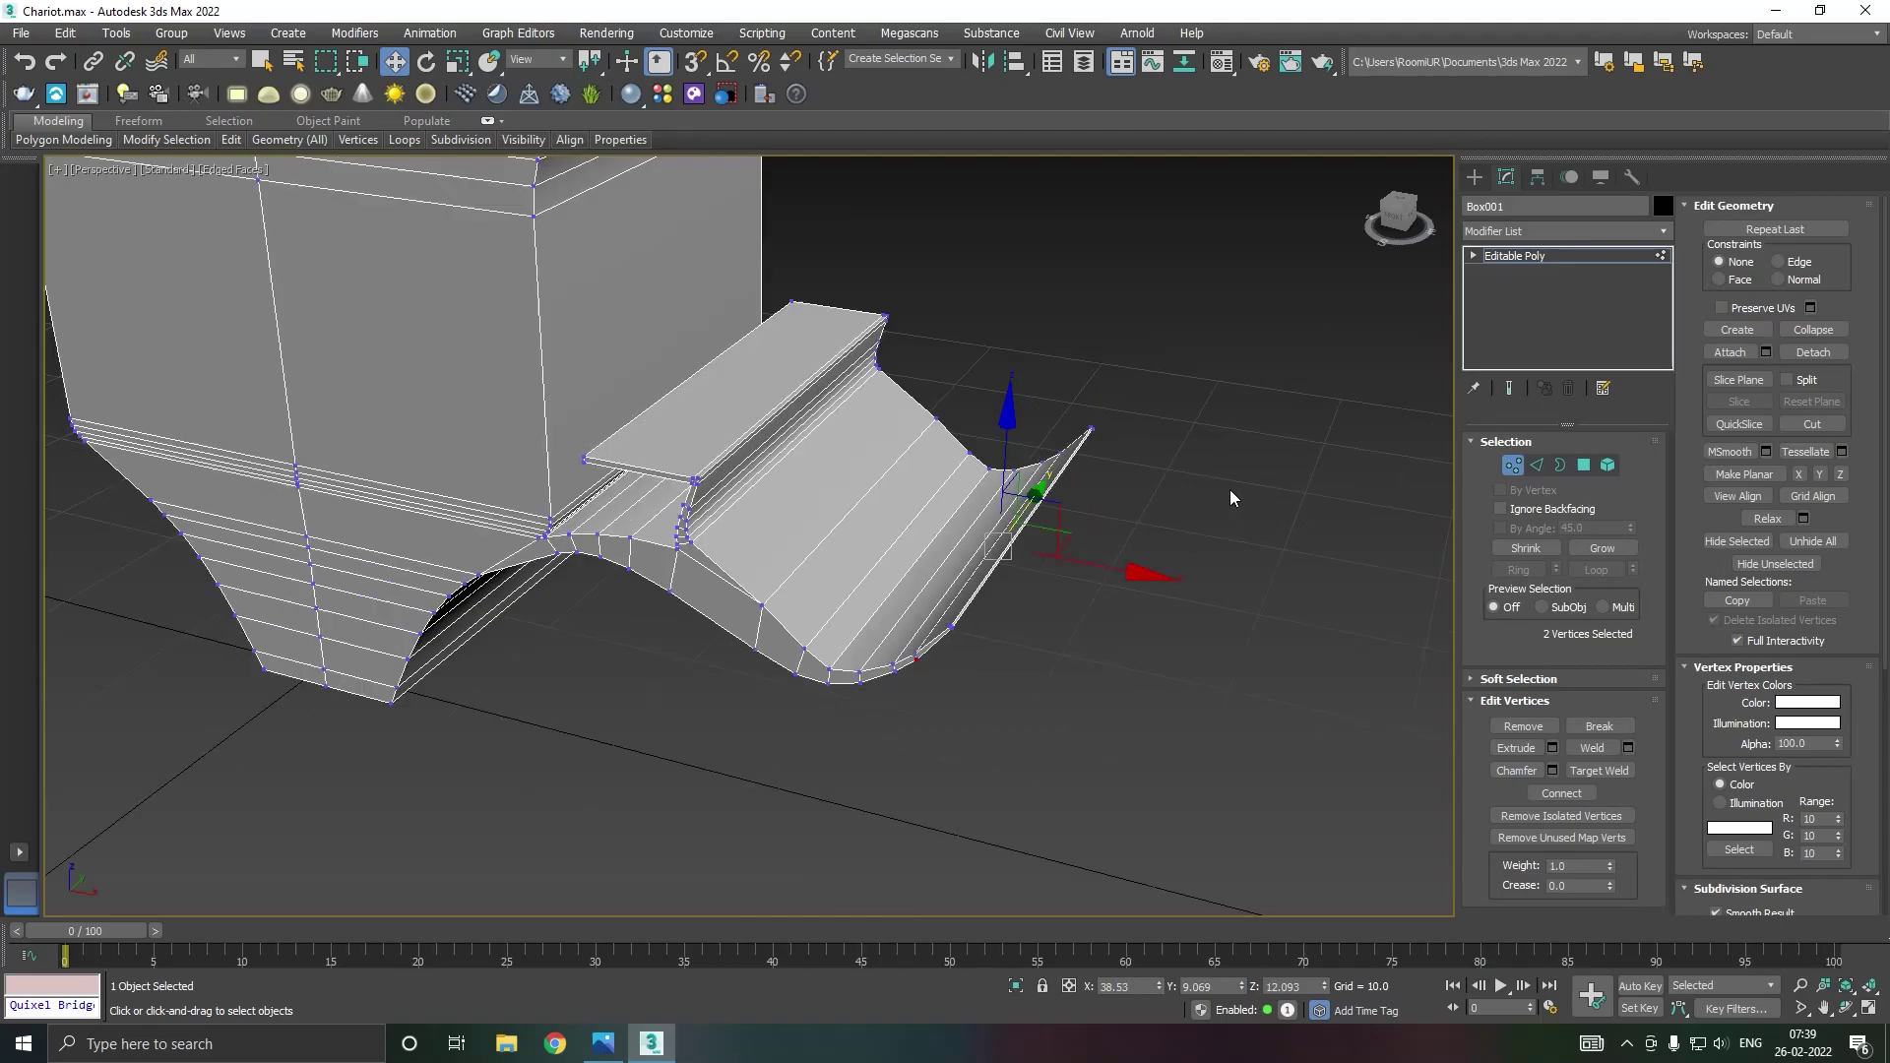
{"action": "scroll", "coordinate": [1230, 498], "scroll_direction": "down", "scroll_amount": 3}
{"action": "left_click", "coordinate": [1607, 466]}
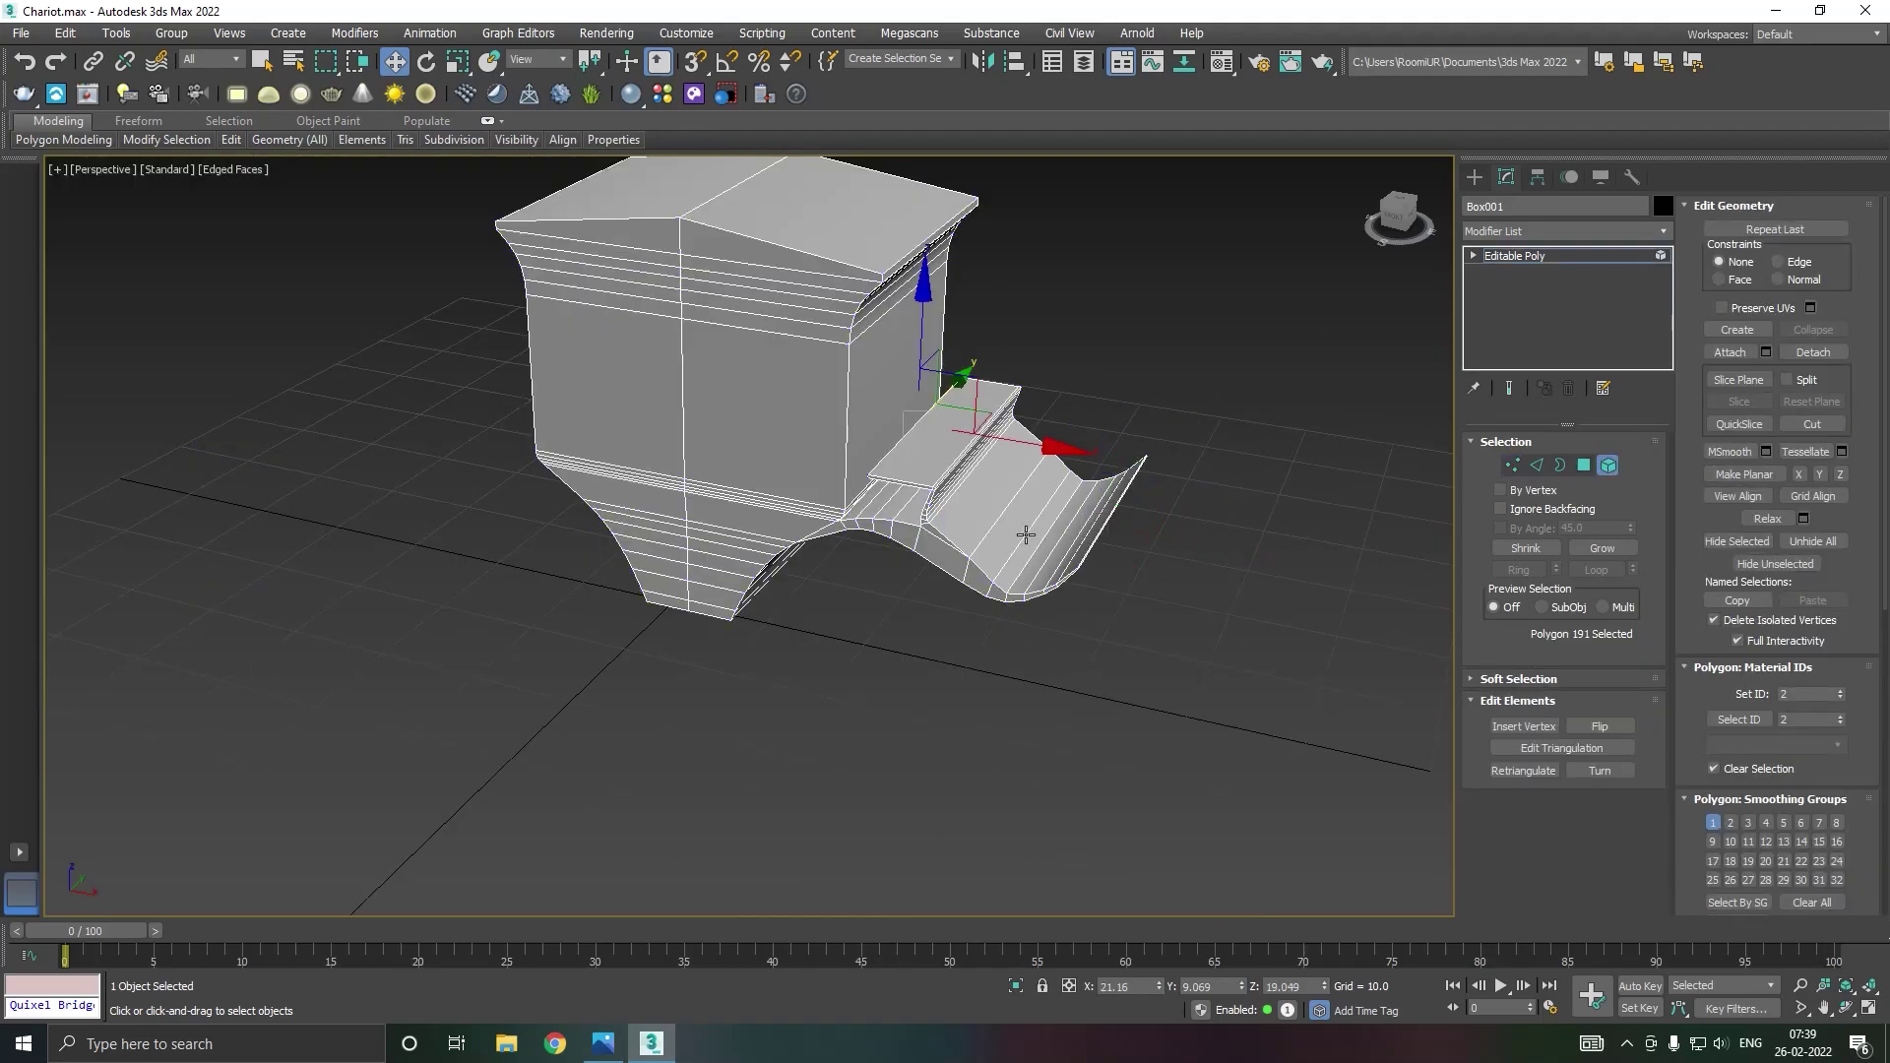
{"action": "left_click", "coordinate": [1024, 536]}
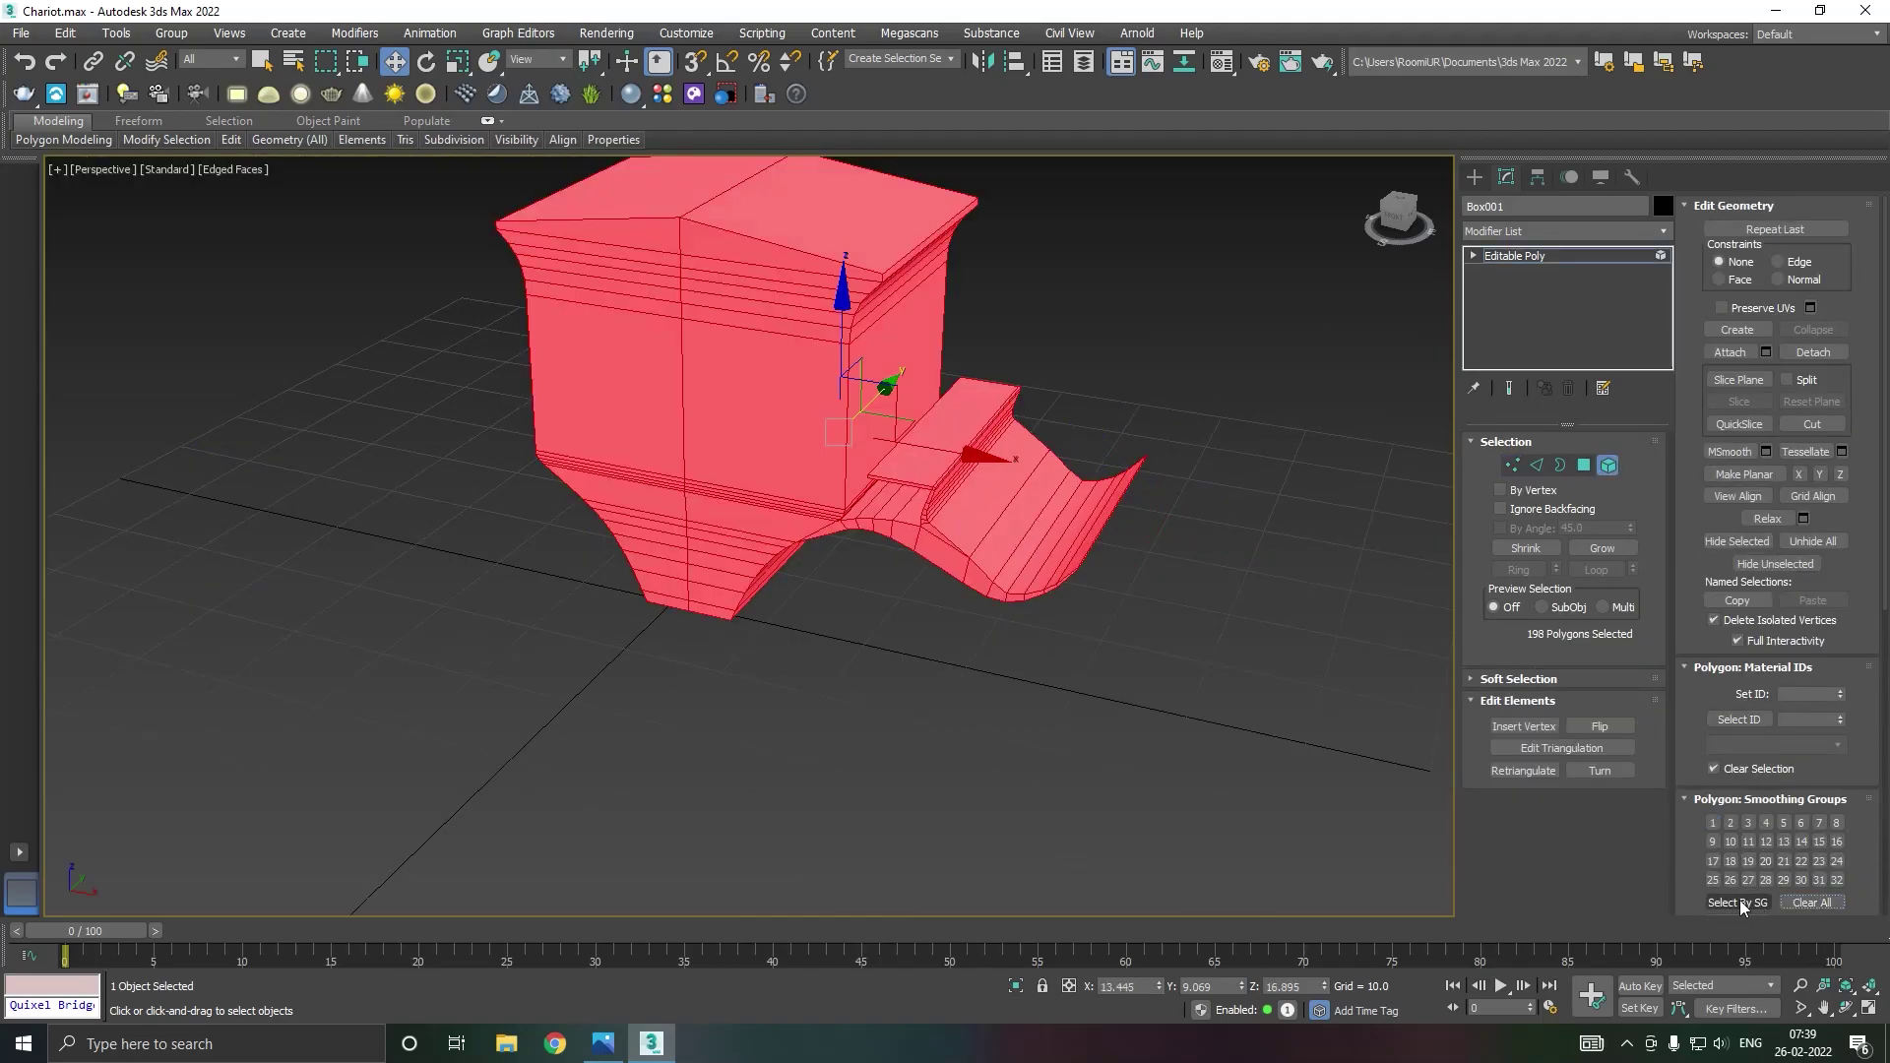
Step: Leave polygon editing and orbit around the chariot body to check the model
{"action": "scroll", "coordinate": [1739, 900], "scroll_direction": "down", "scroll_amount": 1}
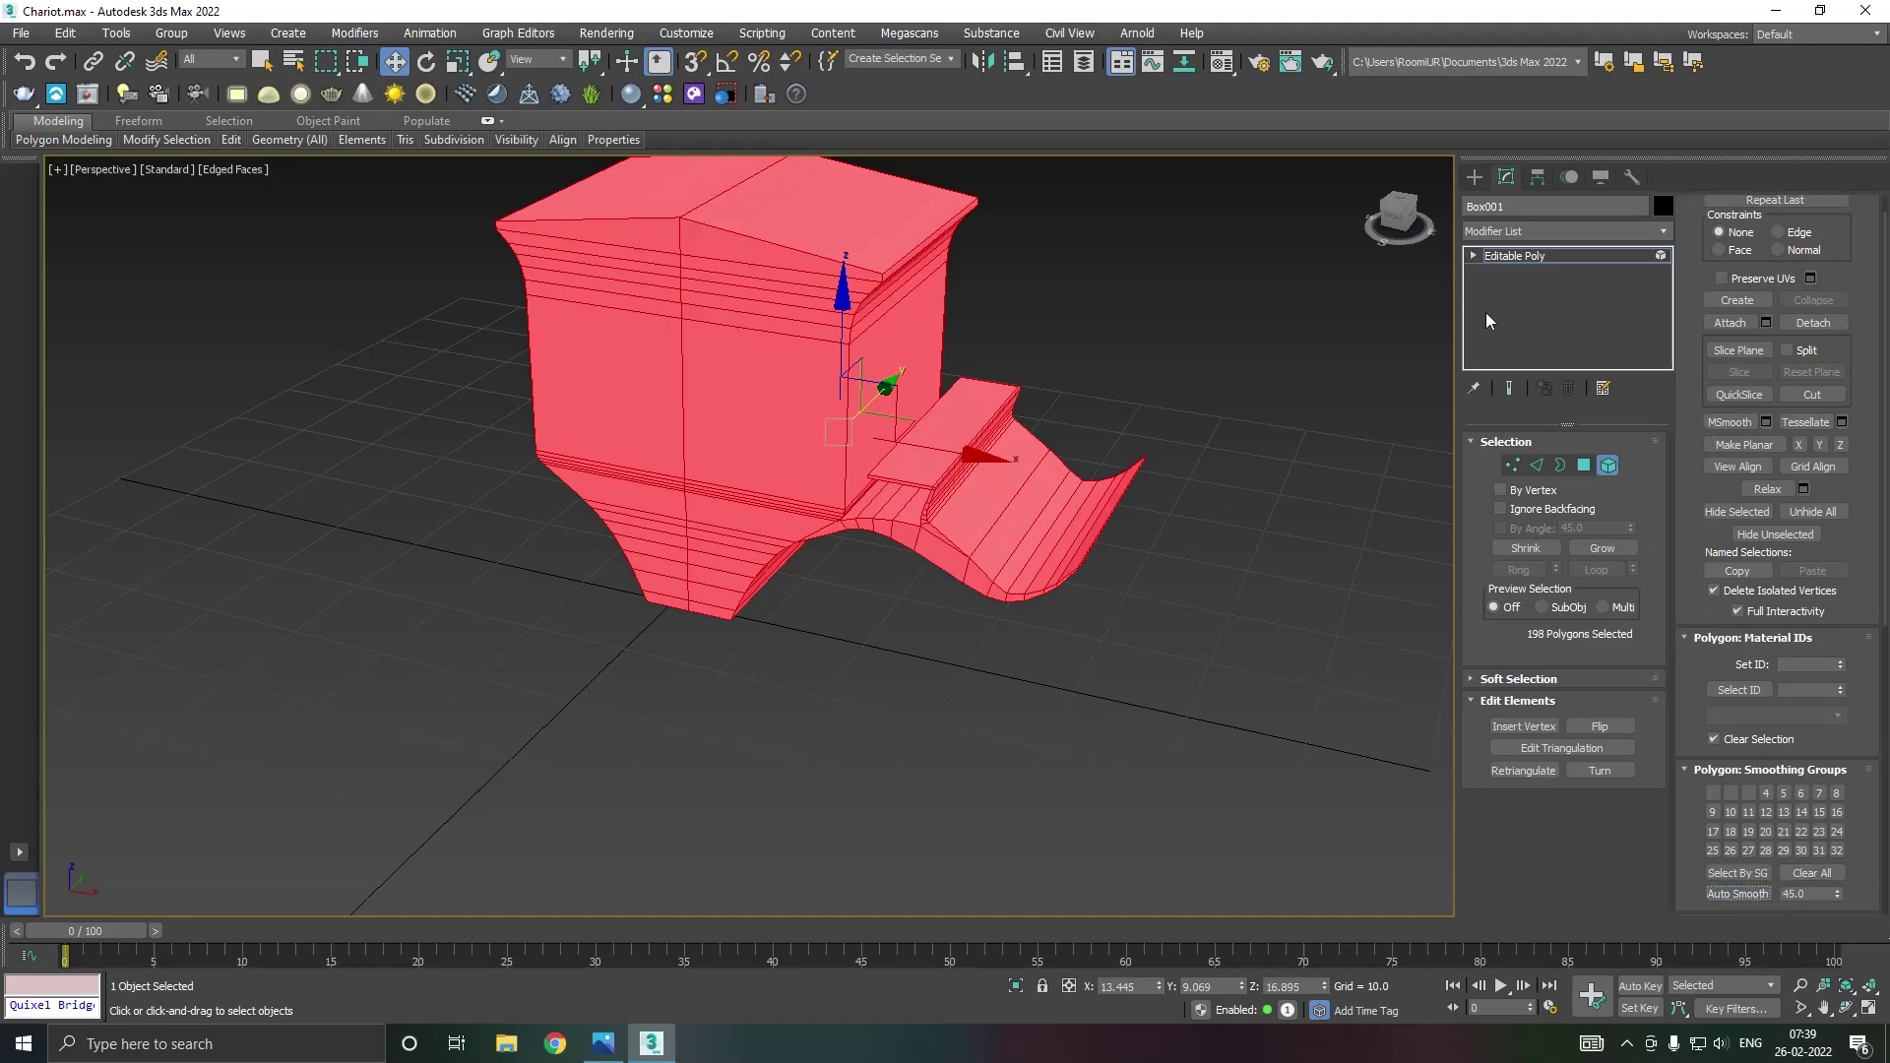
{"action": "left_click", "coordinate": [1521, 256]}
{"action": "middle_click_drag", "start_coordinate": [1244, 348], "coordinate": [1349, 335], "text": "alt"}
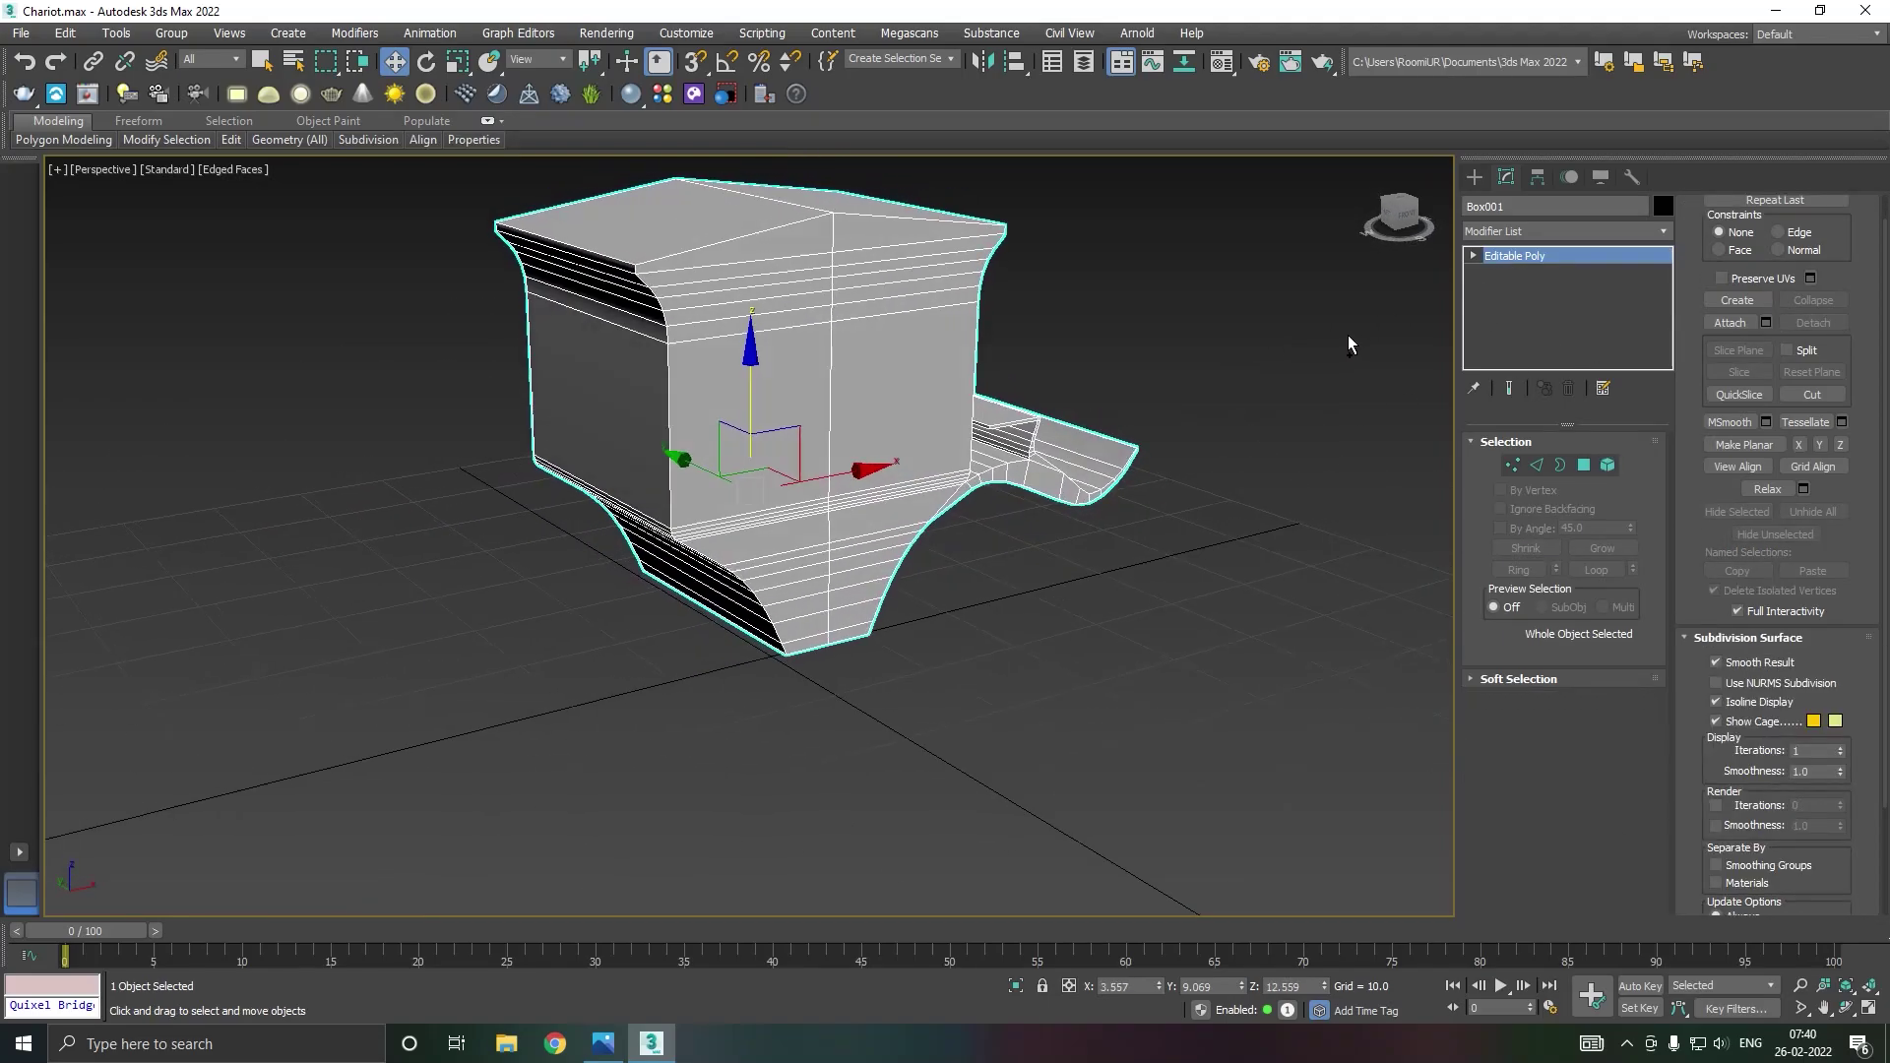
{"action": "left_click", "coordinate": [1237, 415]}
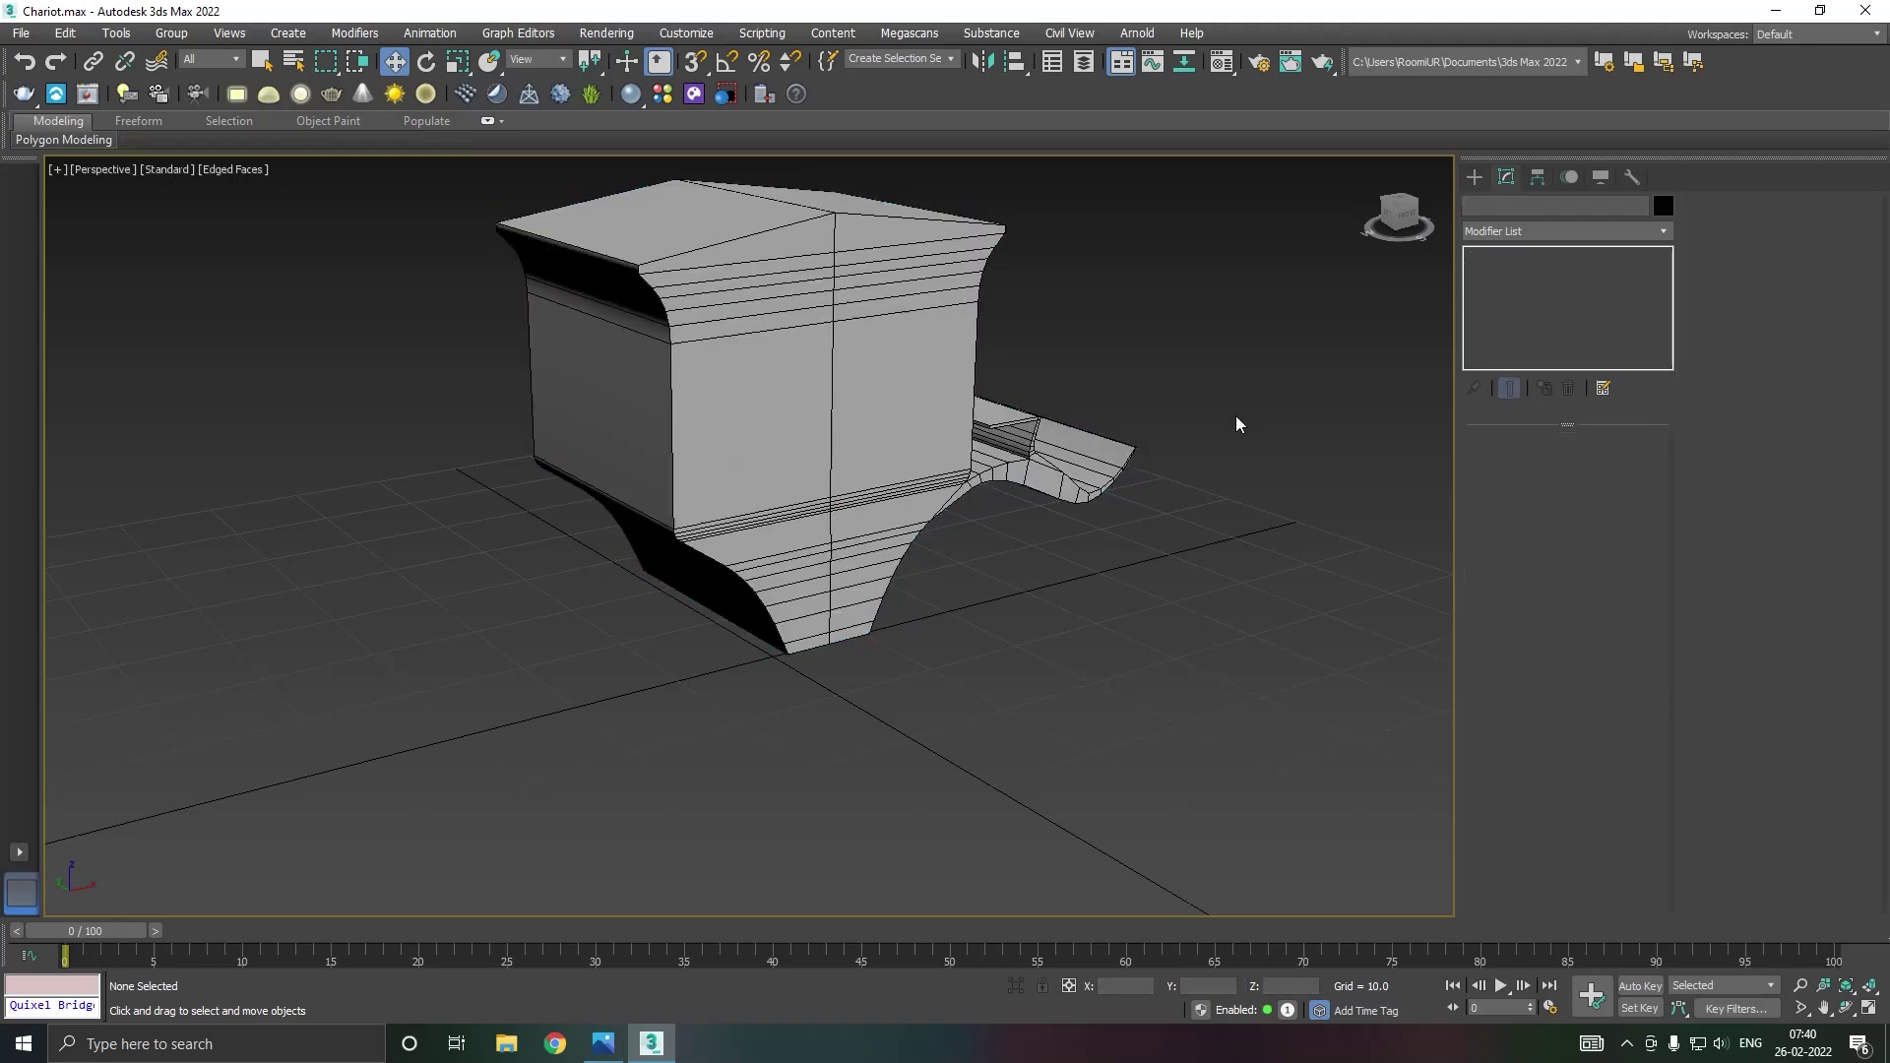
{"action": "left_click", "coordinate": [1056, 471]}
{"action": "mouse_move", "coordinate": [1056, 470]}
{"action": "middle_mouse_down", "text": "alt"}
{"action": "mouse_move", "coordinate": [1007, 470]}
{"action": "mouse_move", "coordinate": [1052, 451]}
{"action": "middle_mouse_up", "text": "alt"}
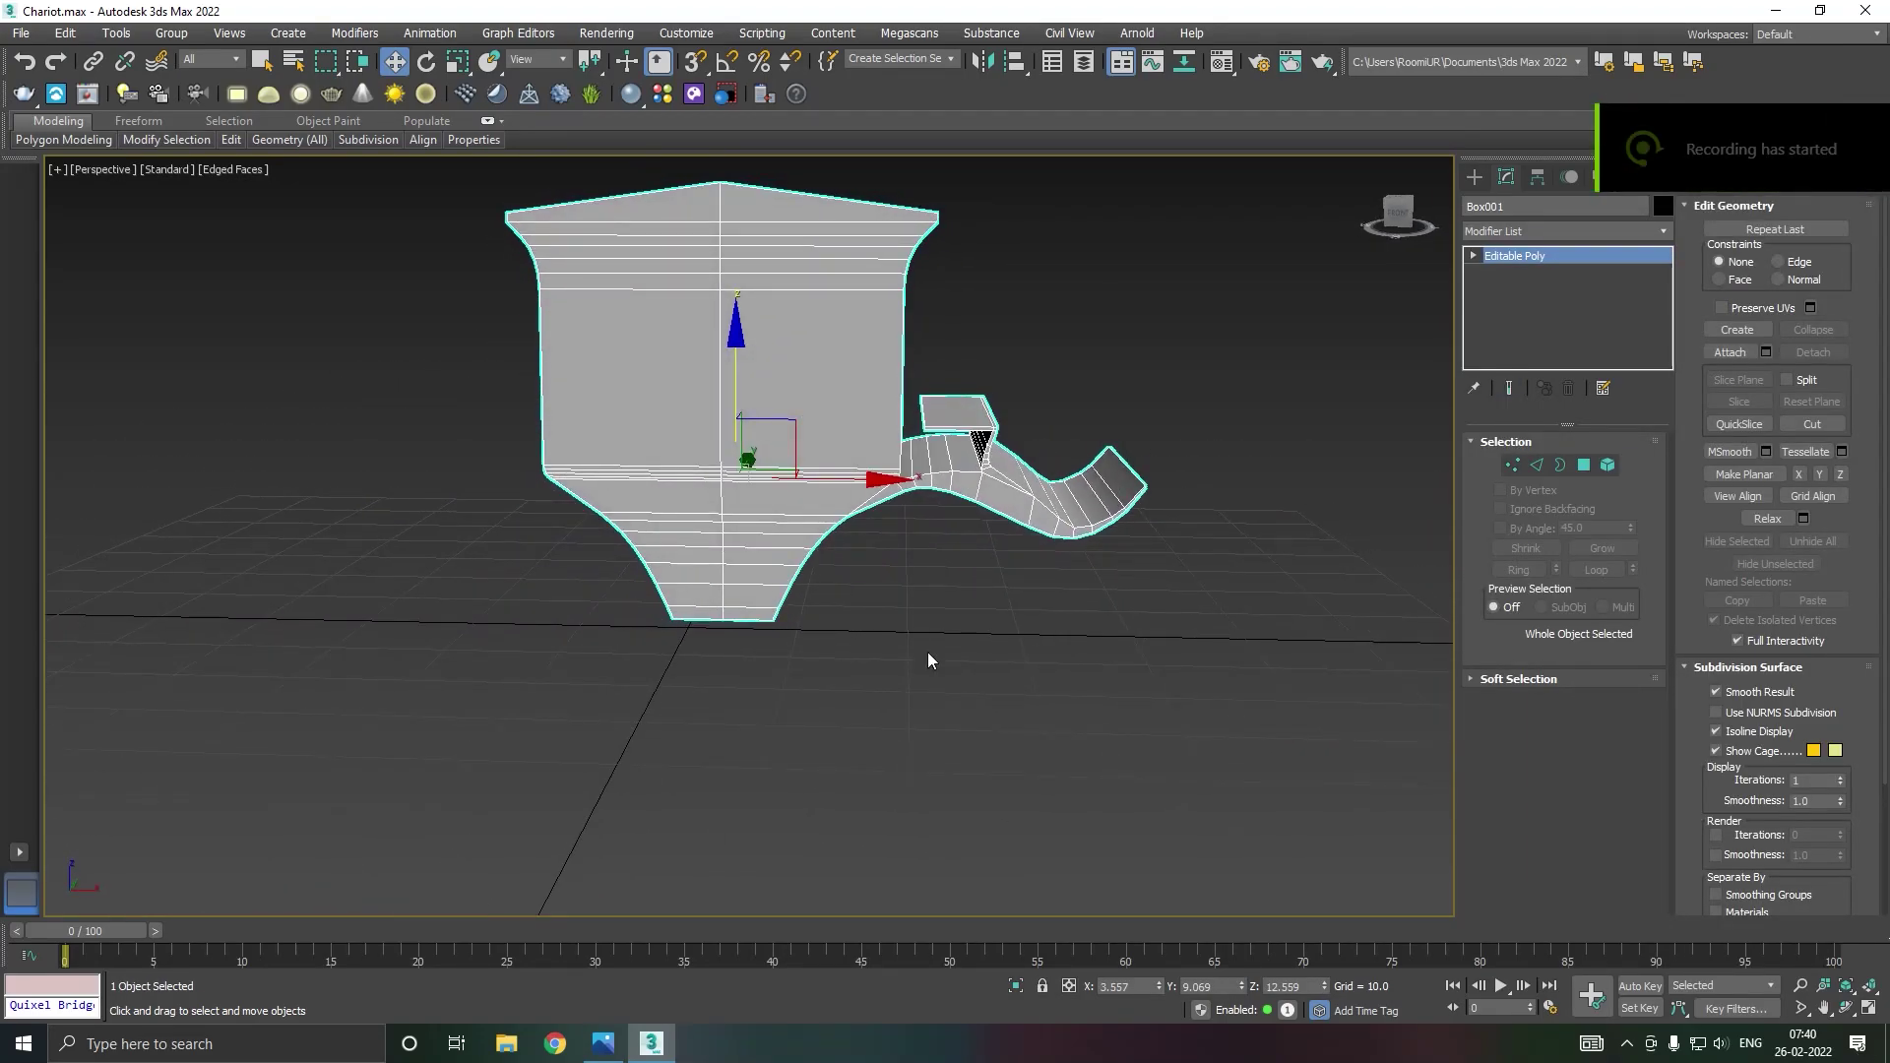
Step: Switch to the Top view, bring up the Create panel, then go to the Front view
{"action": "key", "text": "t"}
{"action": "scroll", "coordinate": [756, 543], "scroll_direction": "up", "scroll_amount": 4}
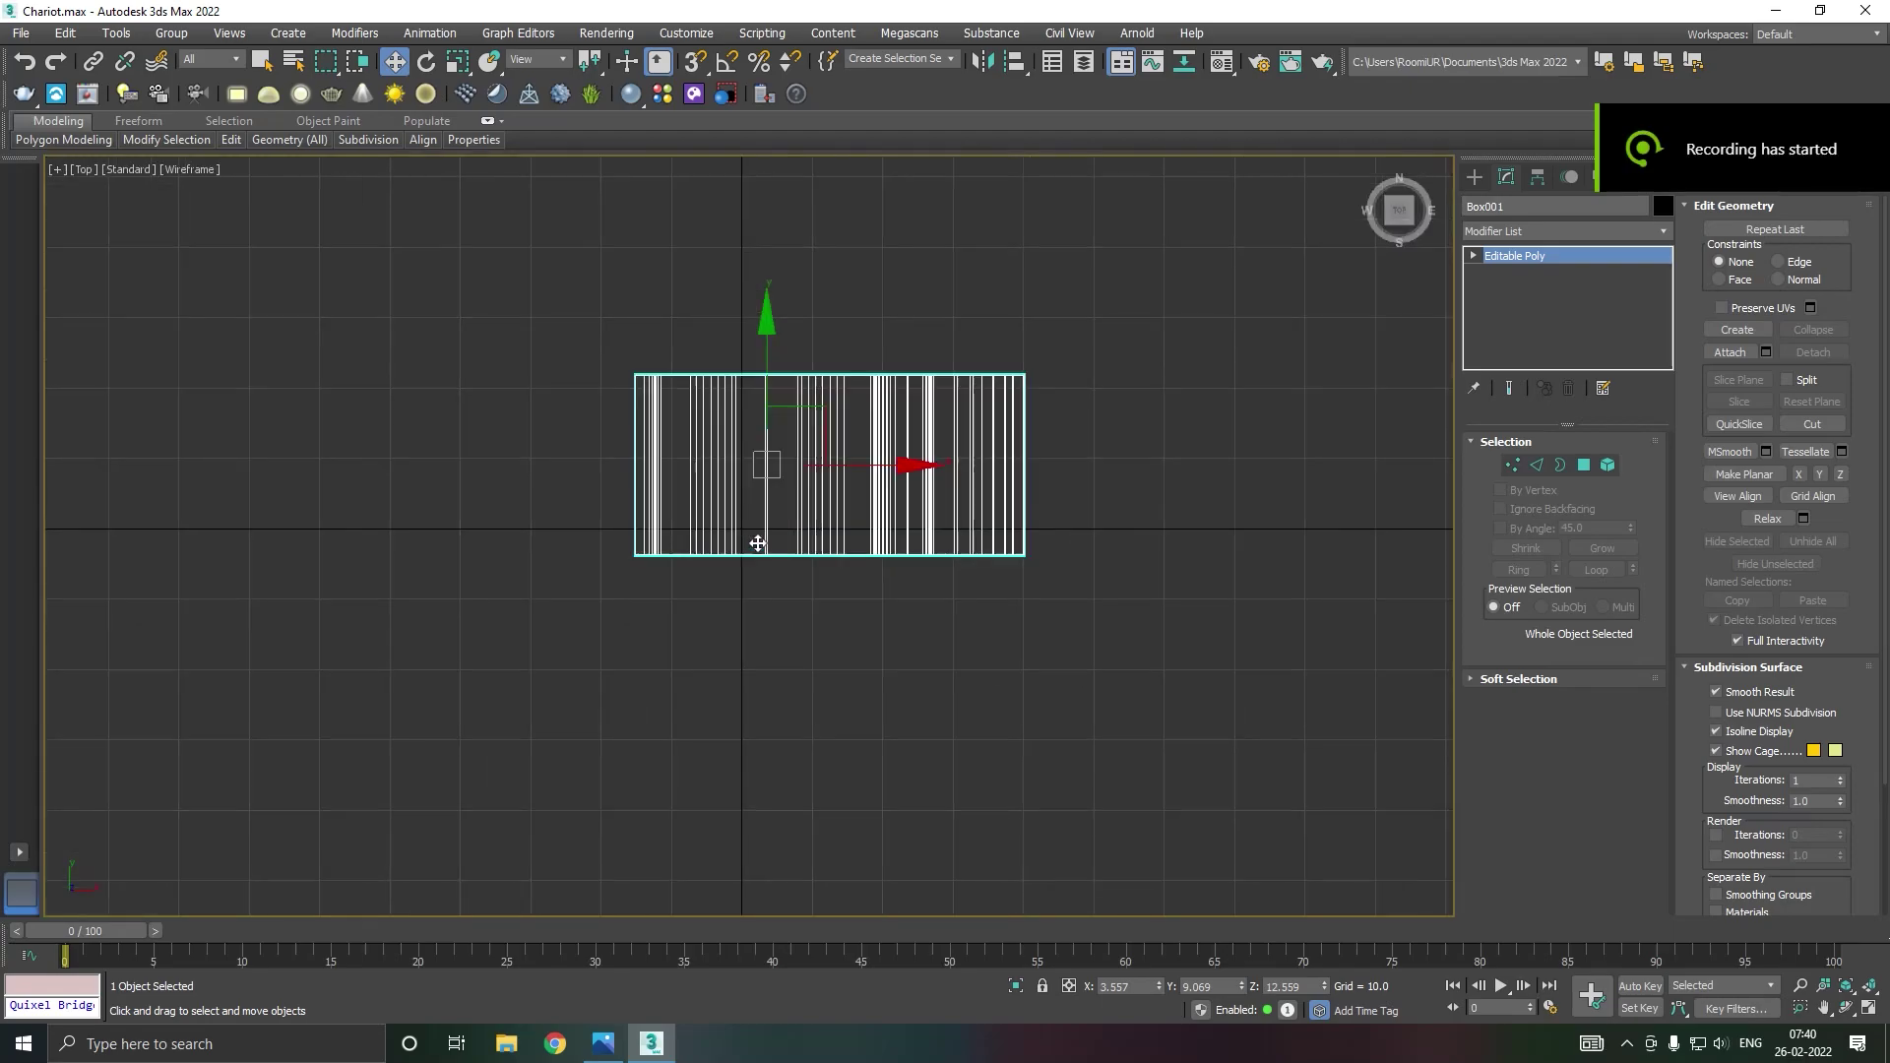
{"action": "left_click", "coordinate": [1475, 178]}
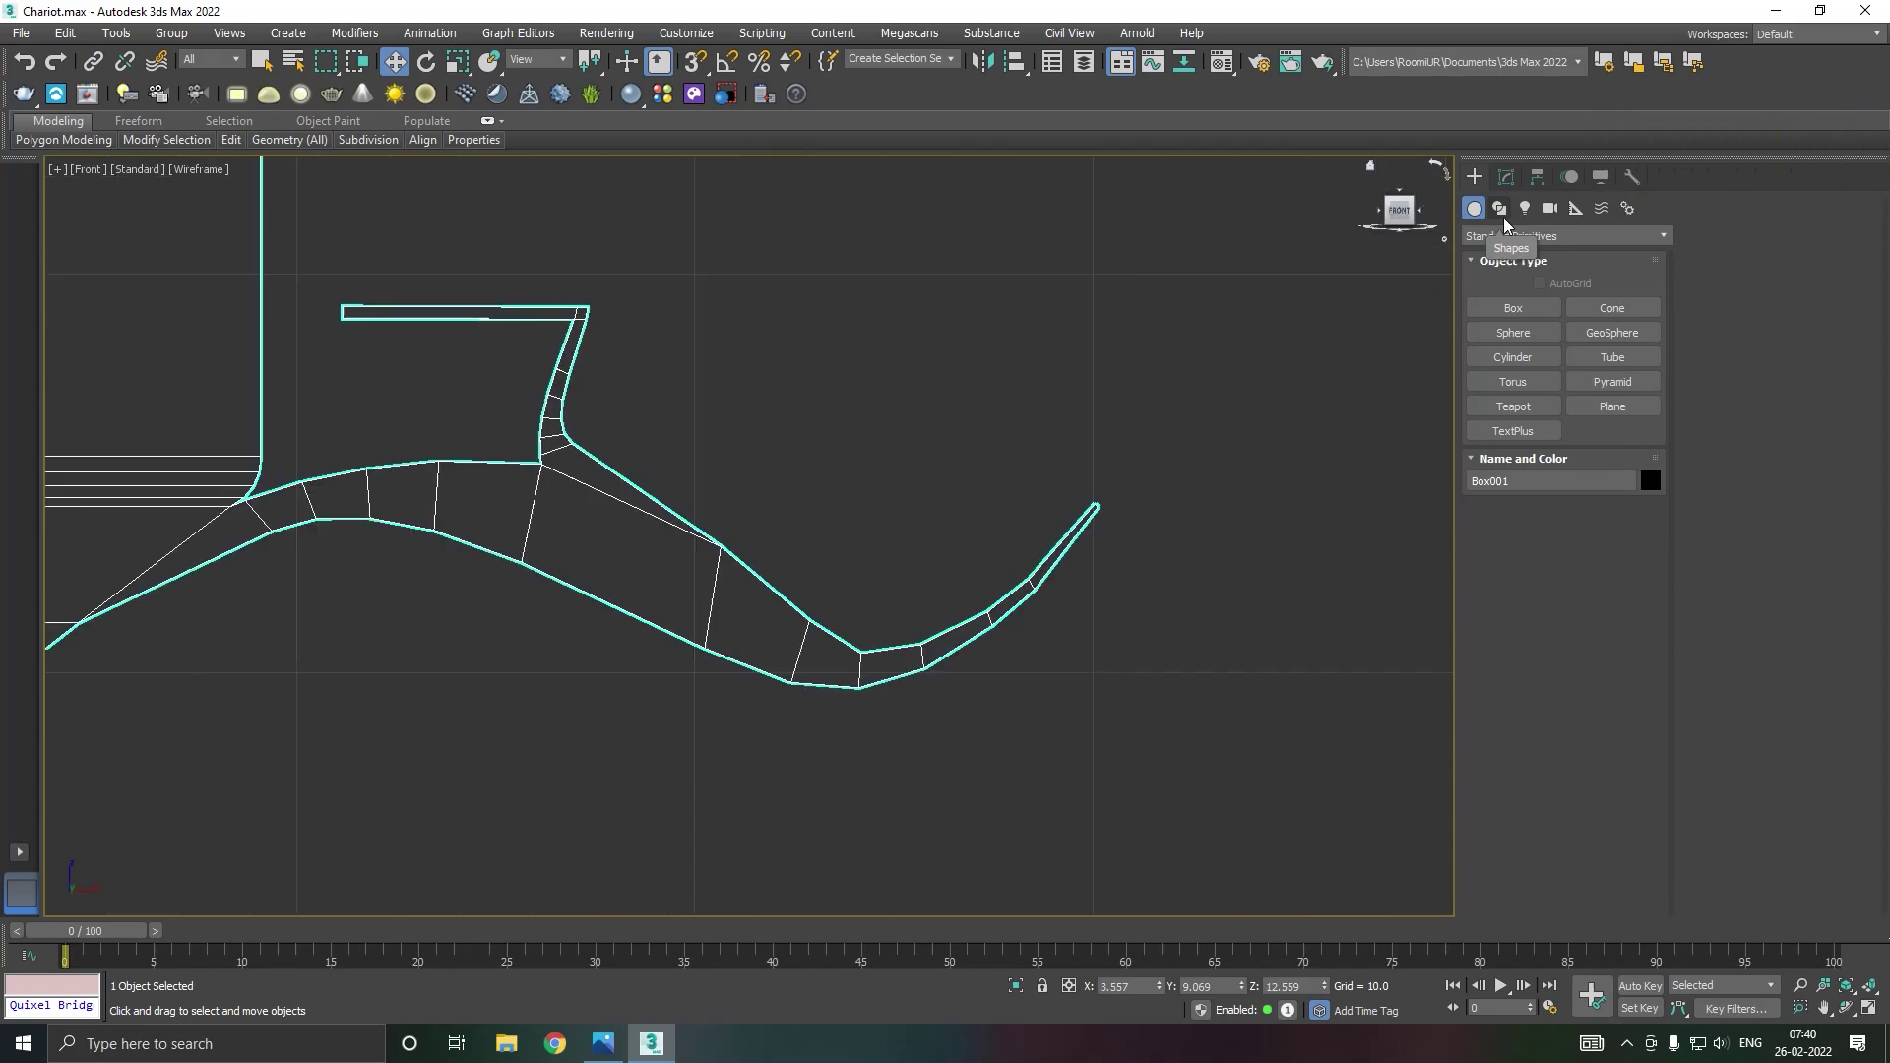
{"action": "key", "text": "f"}
{"action": "scroll", "coordinate": [1273, 429], "scroll_direction": "down", "scroll_amount": 3}
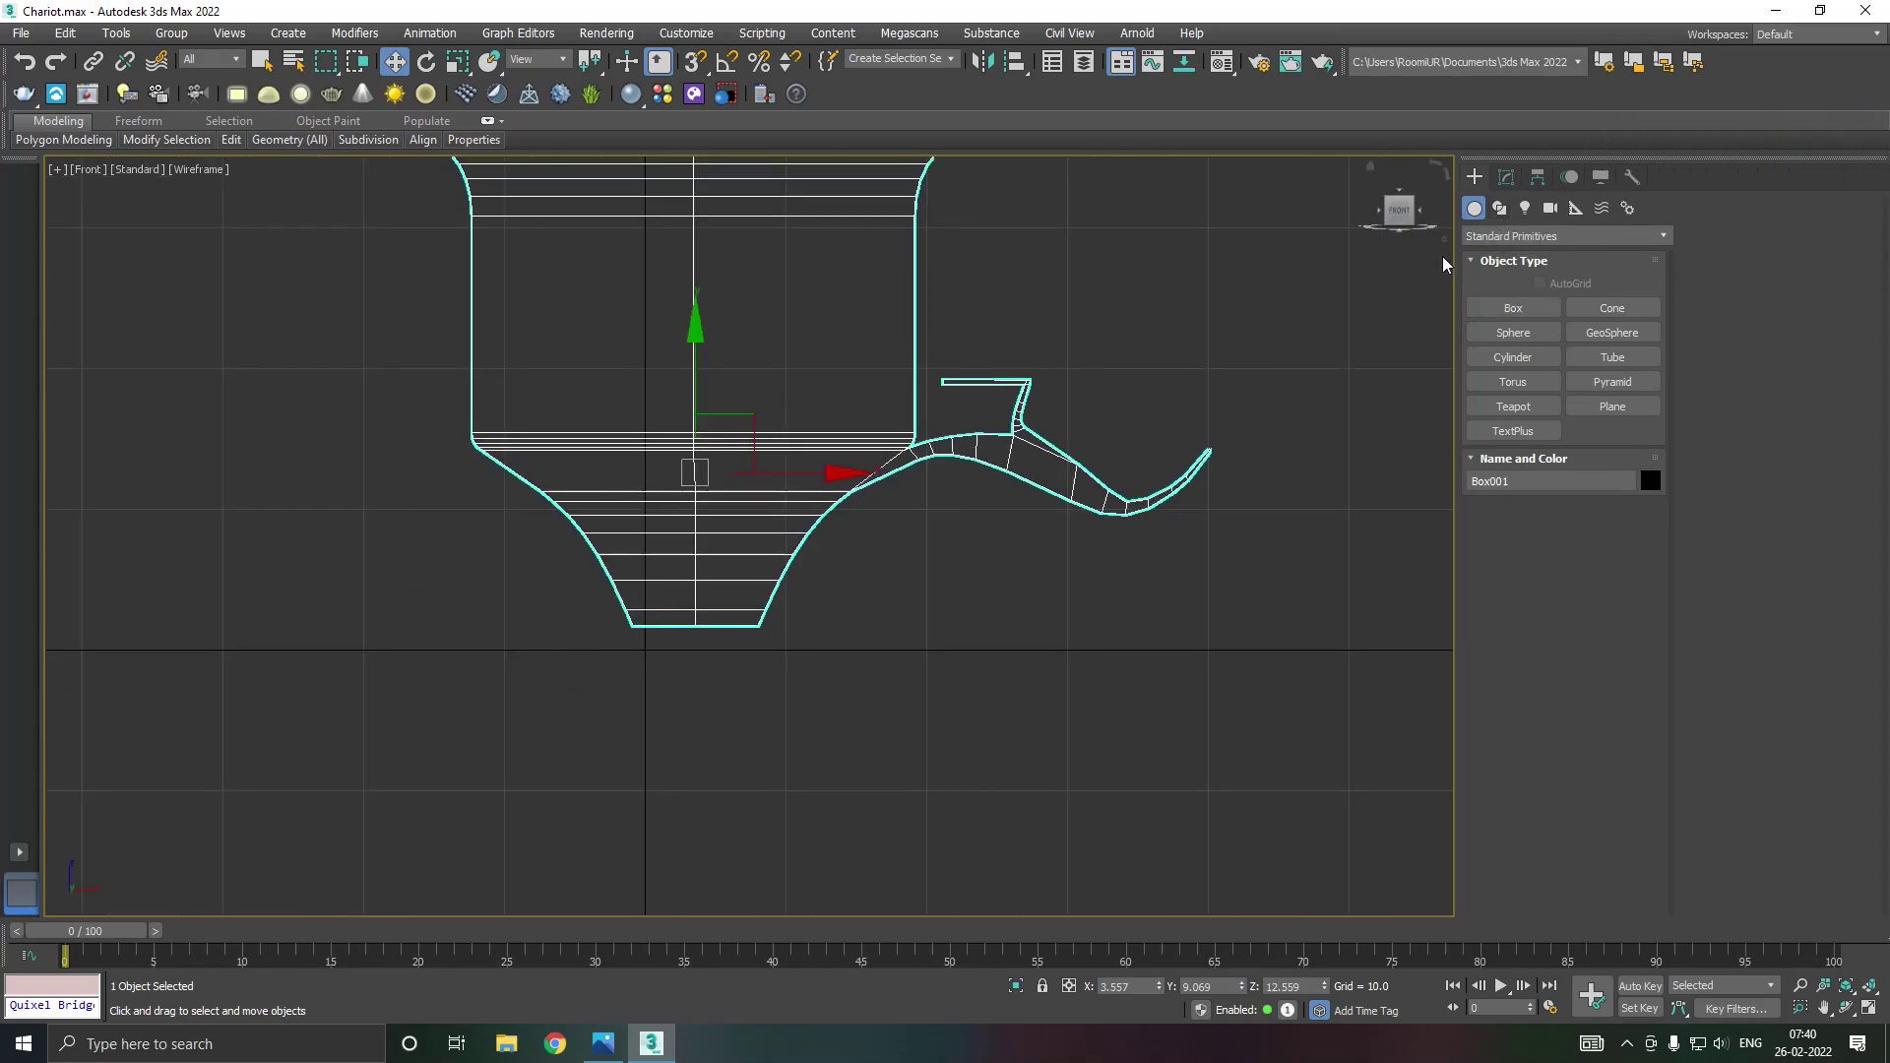
Step: Draw spline Line001 through the base corners, the curved flank, and up to the strap's raised step
{"action": "left_click", "coordinate": [1499, 208]}
{"action": "left_click", "coordinate": [1513, 332]}
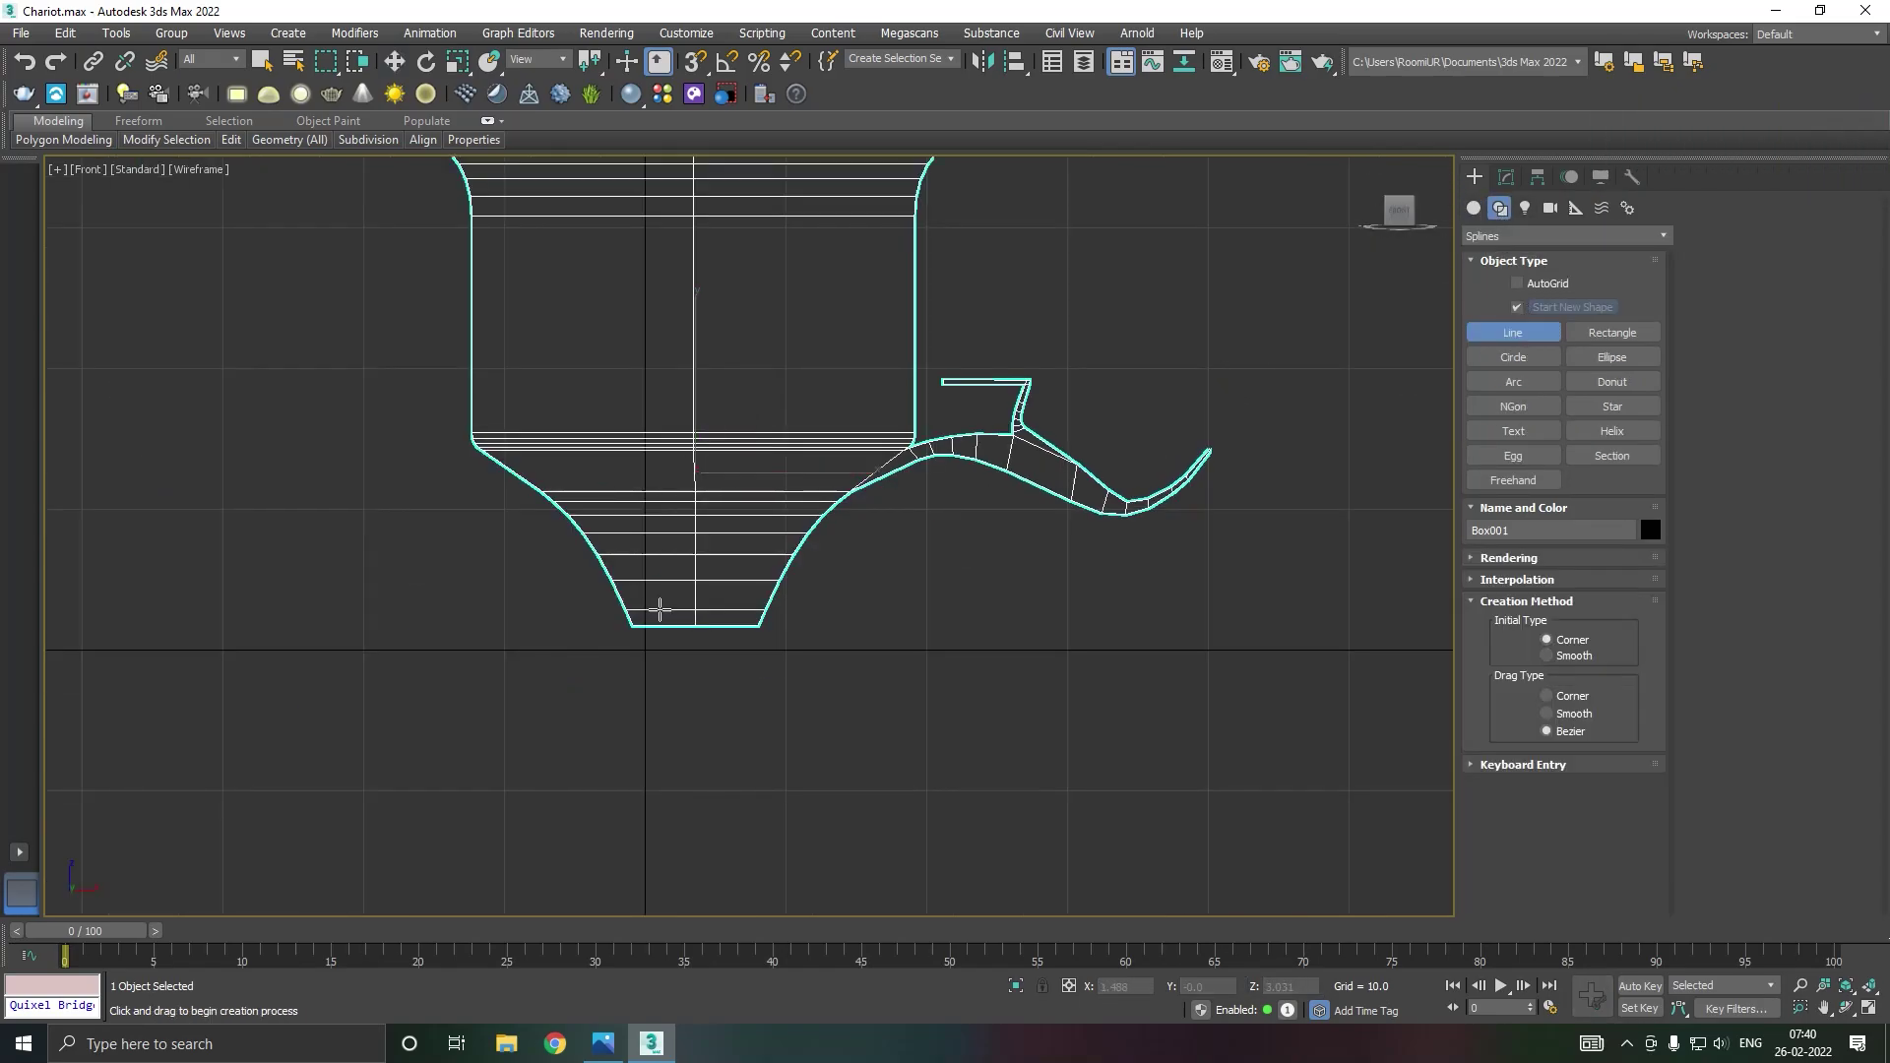
{"action": "left_click", "coordinate": [631, 630]}
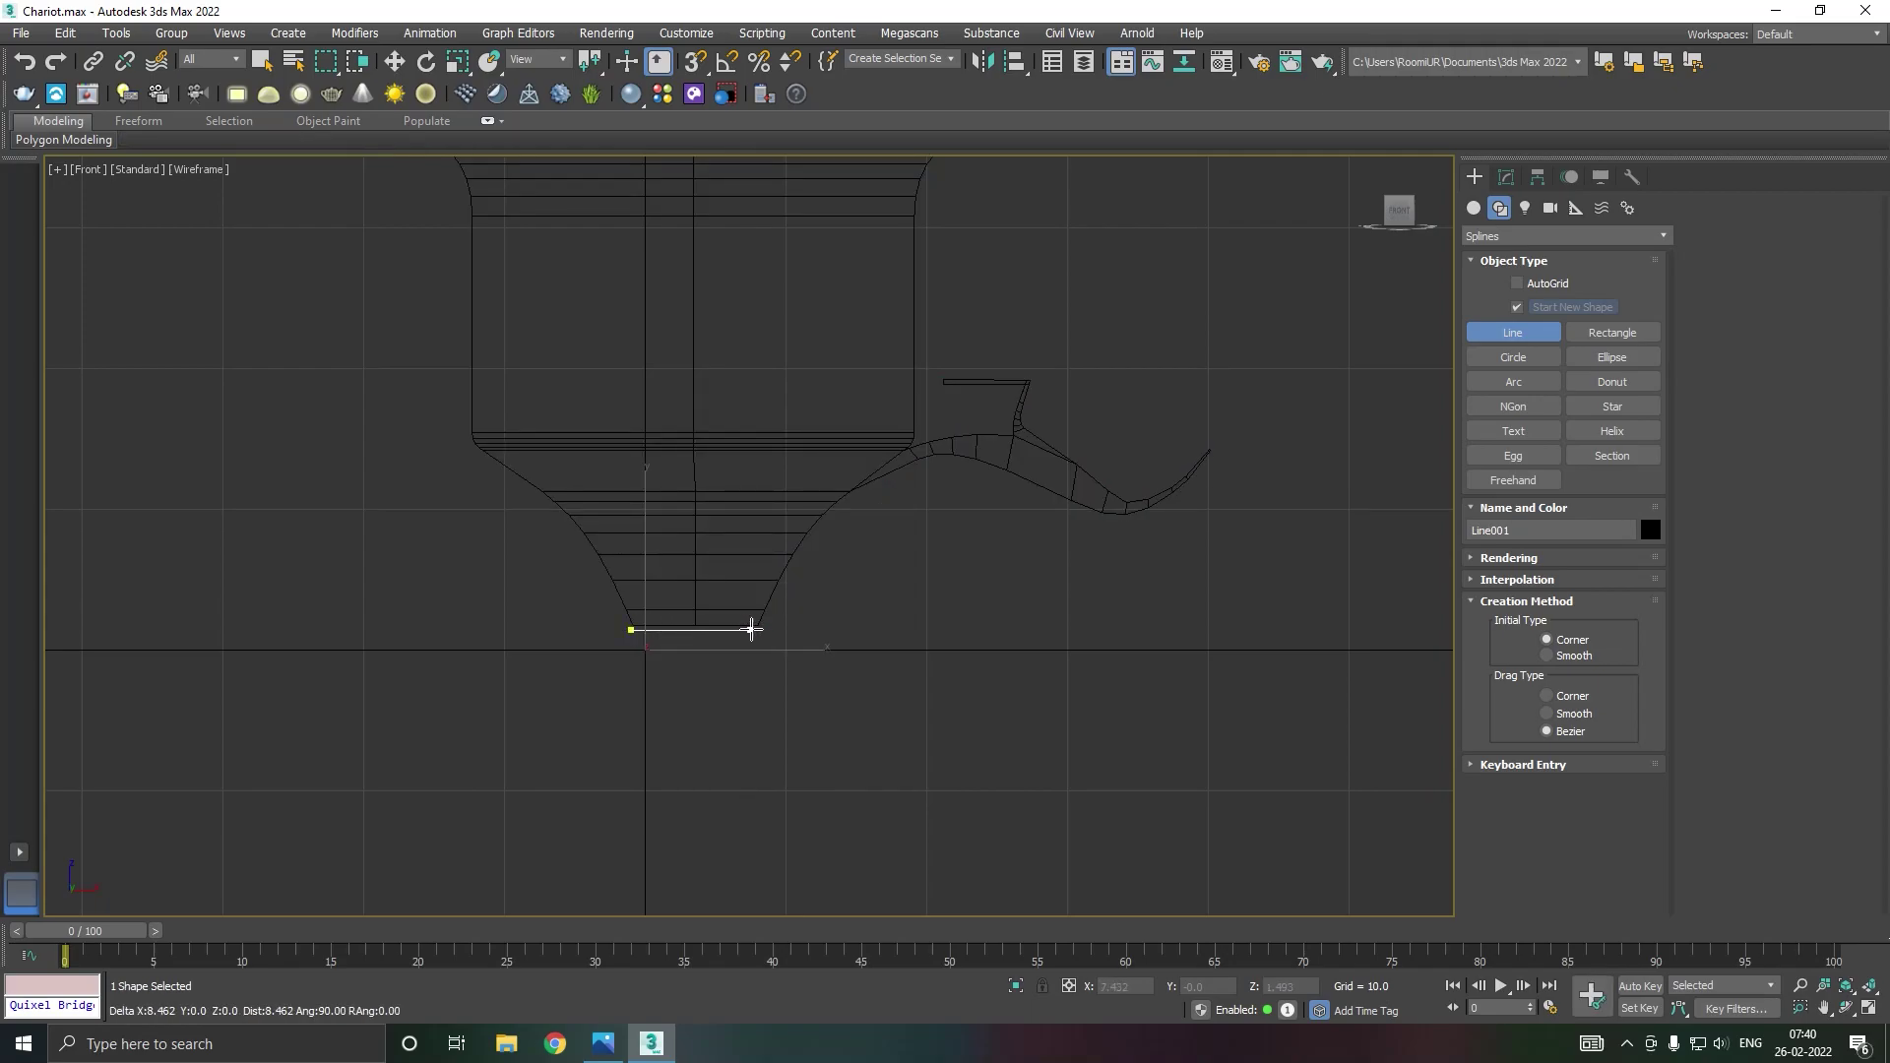
{"action": "left_click", "coordinate": [761, 630]}
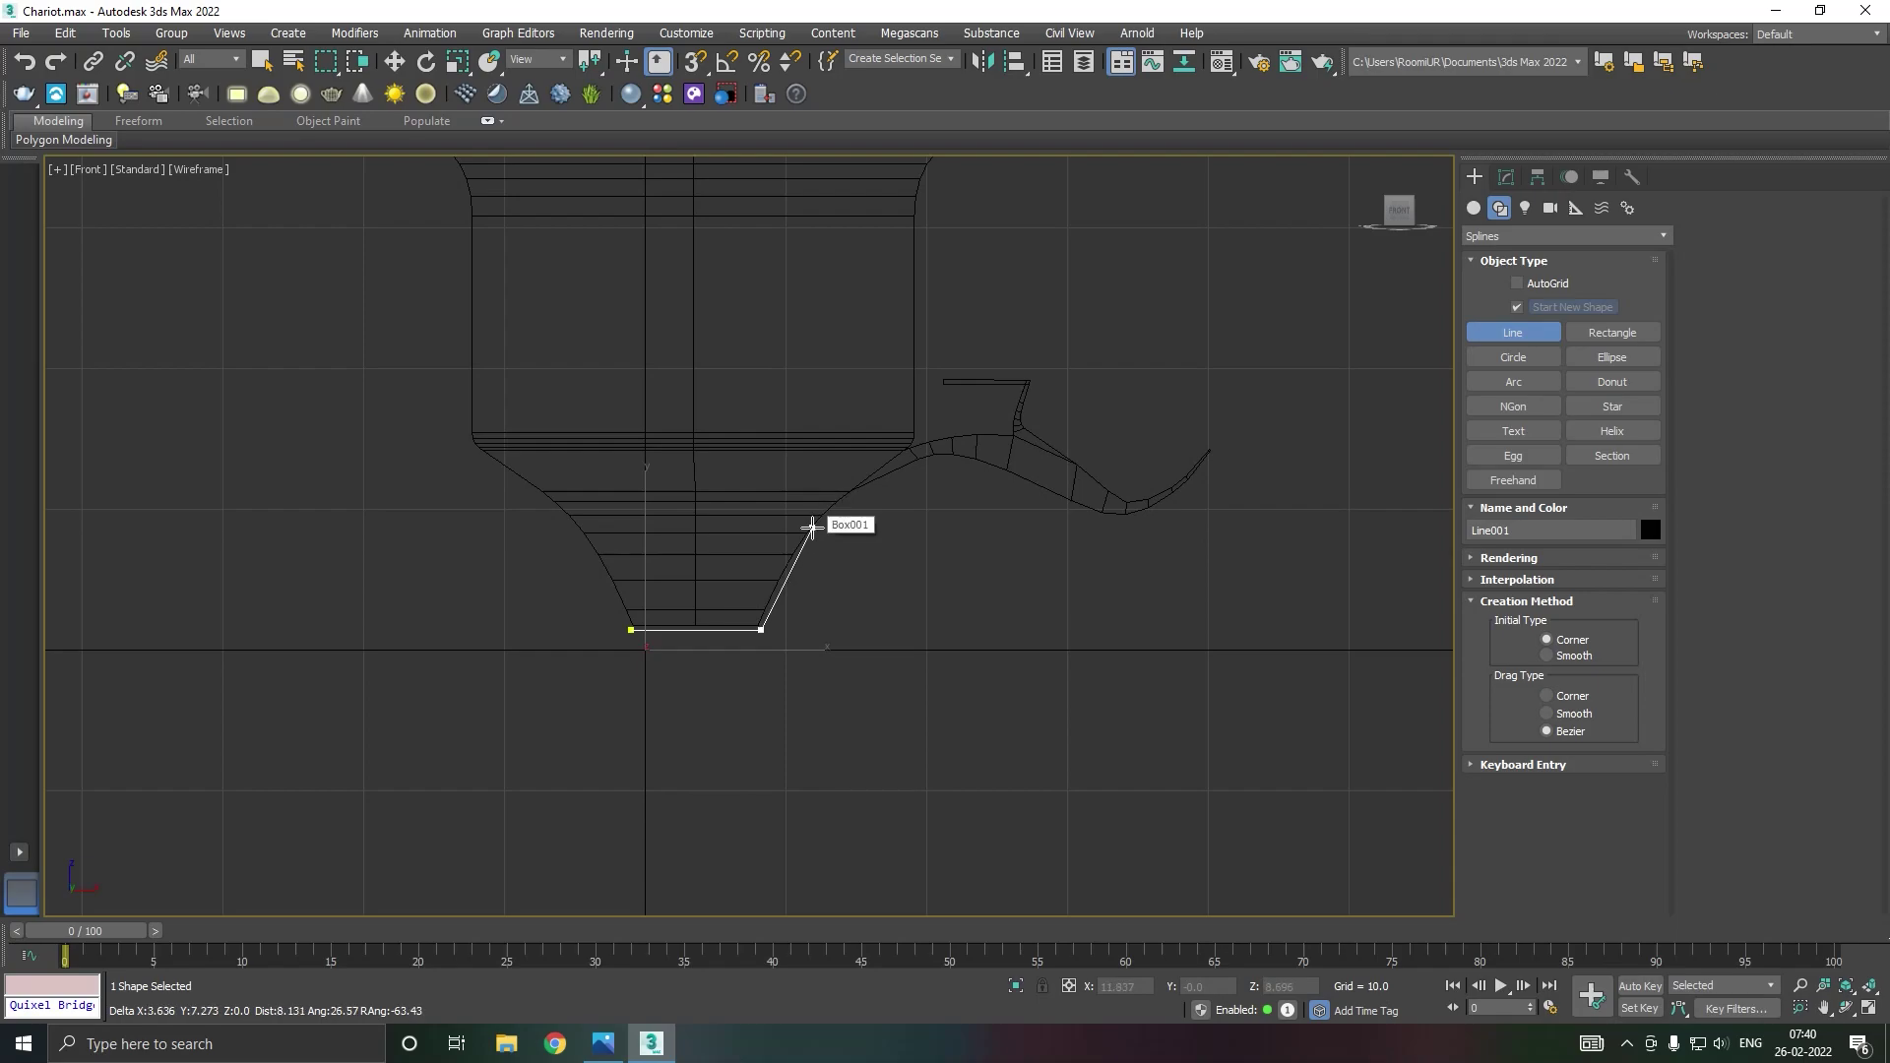
{"action": "left_click_drag", "start_coordinate": [812, 529], "coordinate": [857, 481]}
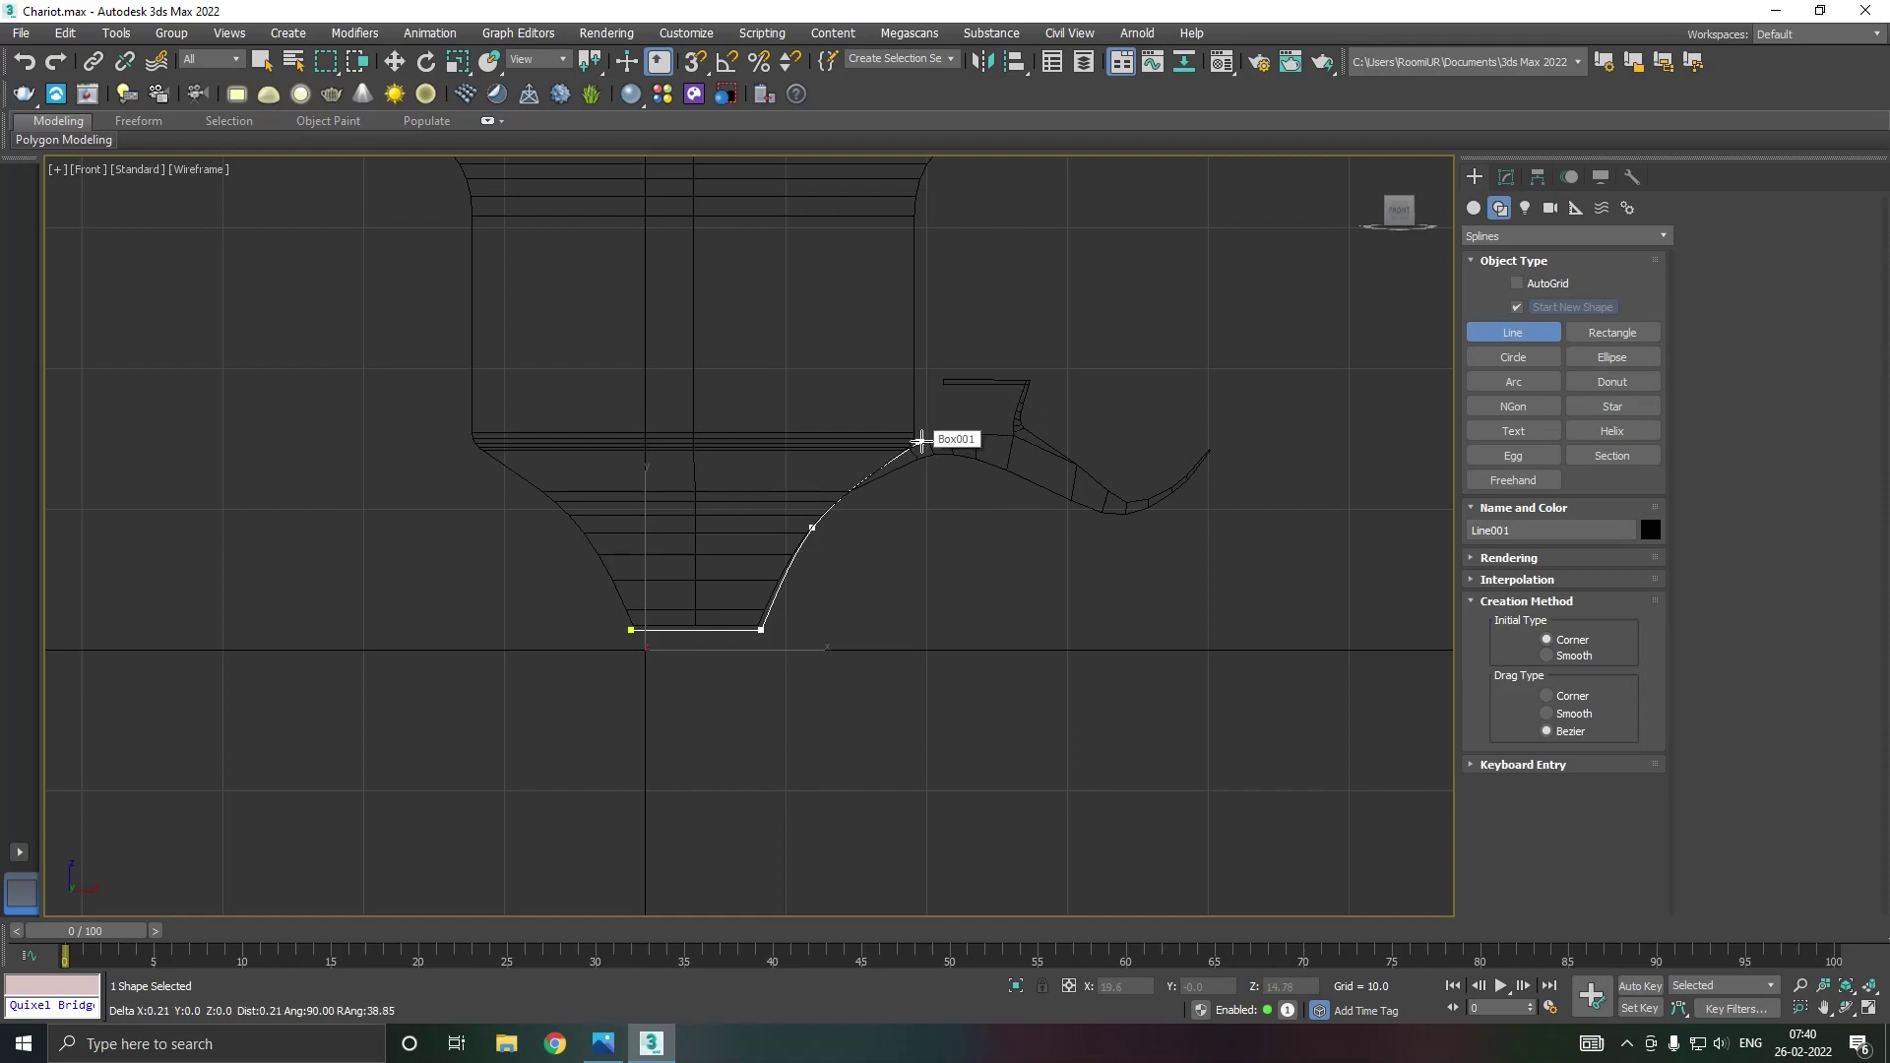
{"action": "left_click", "coordinate": [919, 442]}
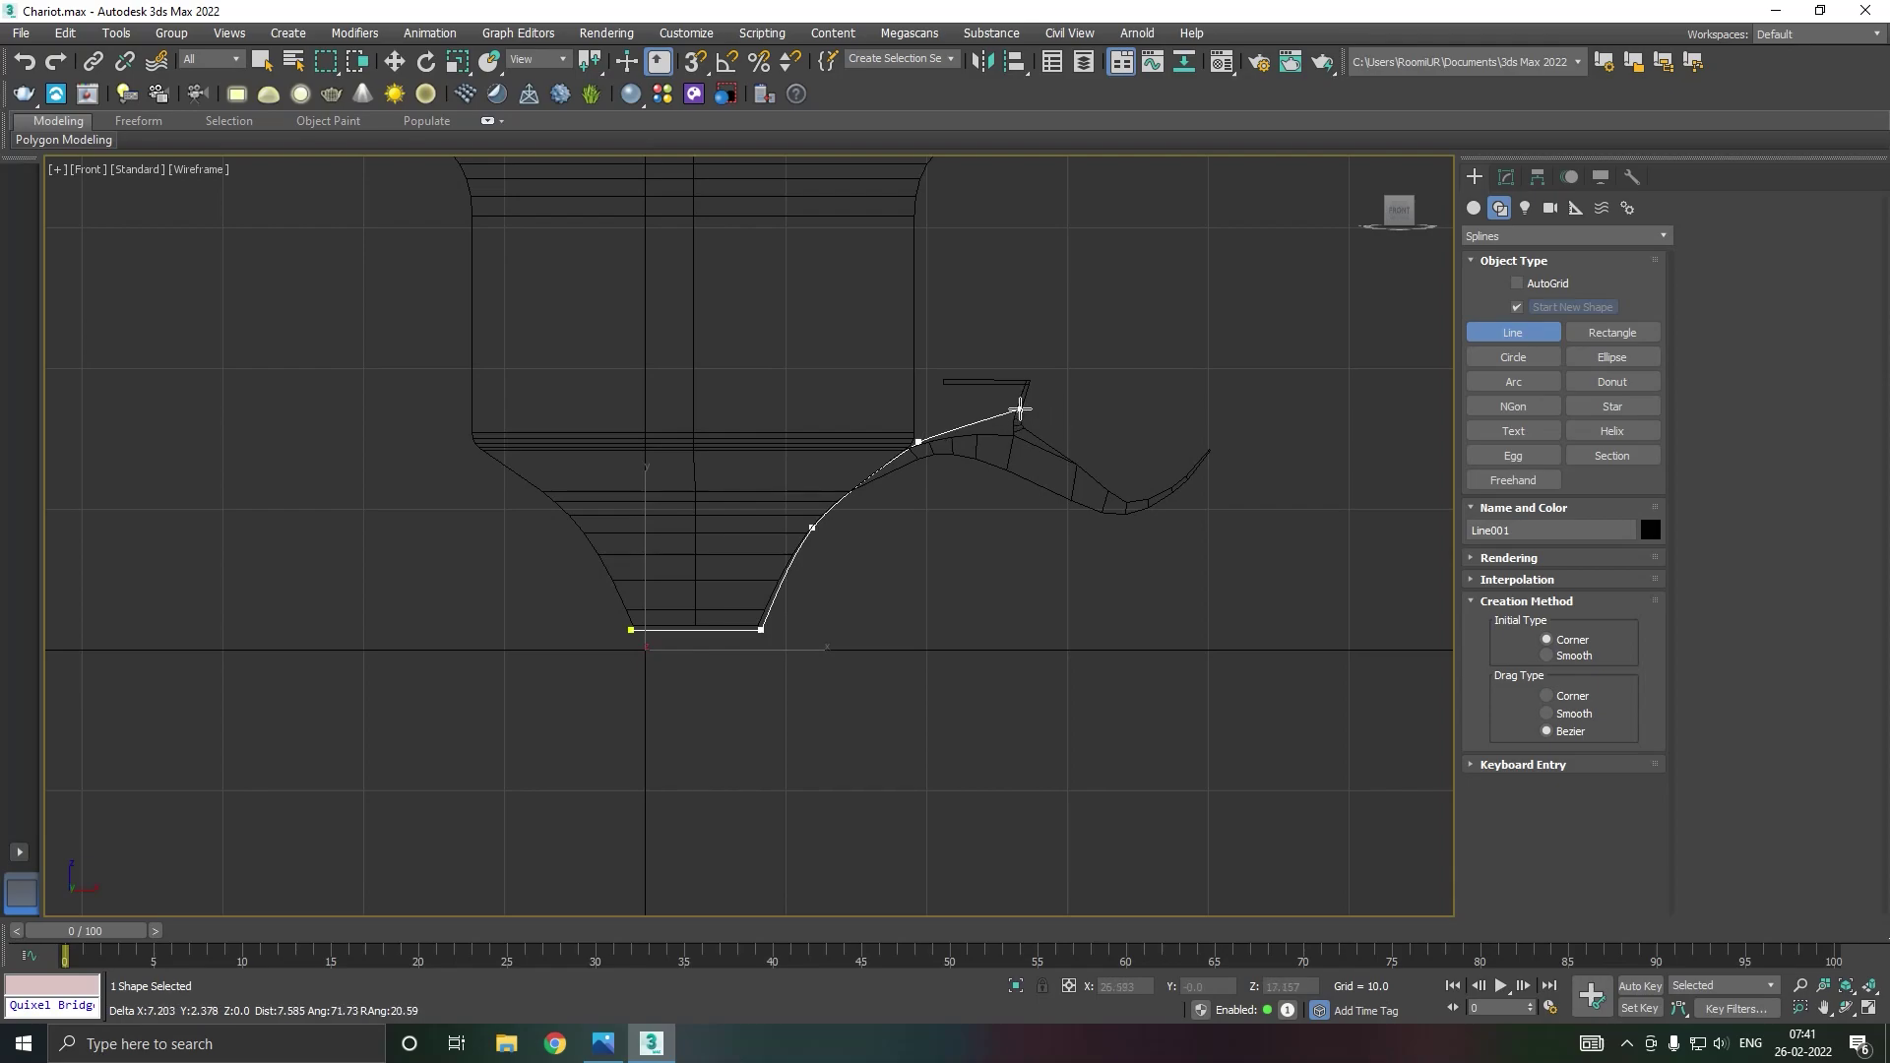
{"action": "left_click", "coordinate": [1020, 408]}
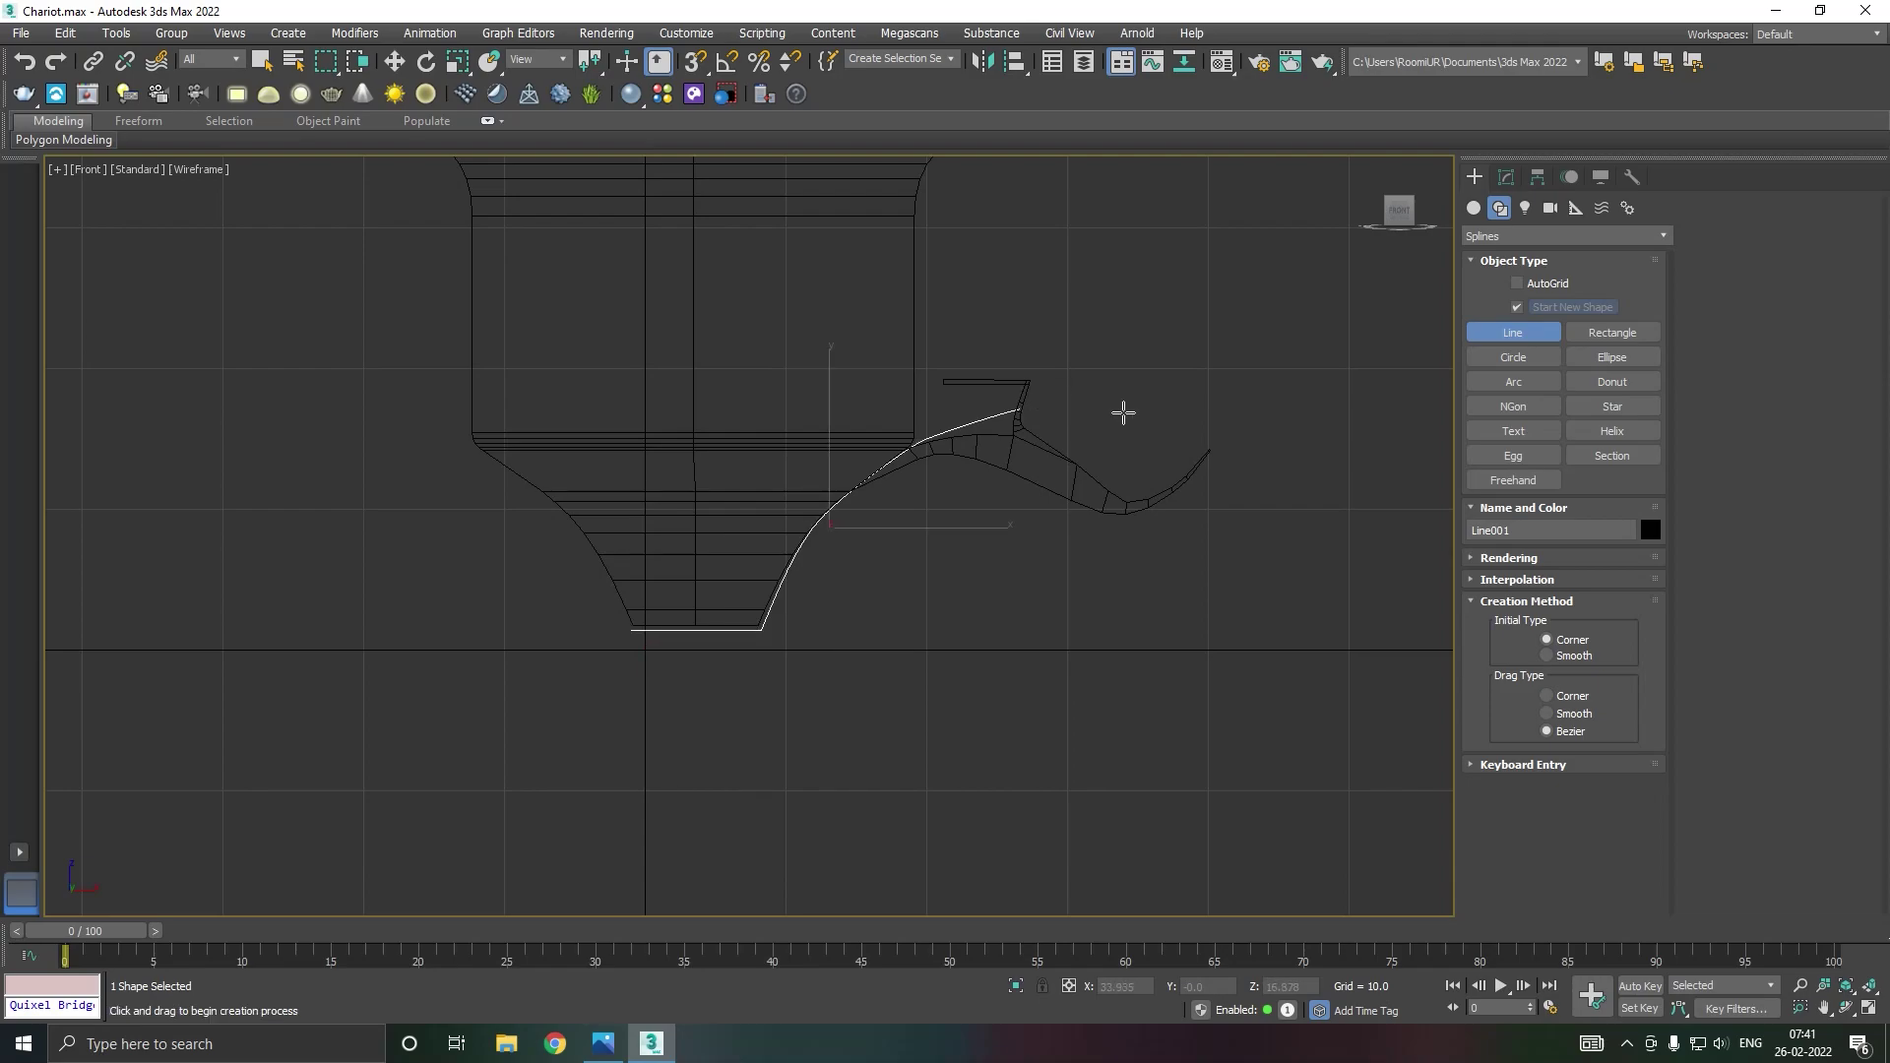
{"action": "right_click", "coordinate": [1142, 414]}
{"action": "right_click", "coordinate": [1243, 327]}
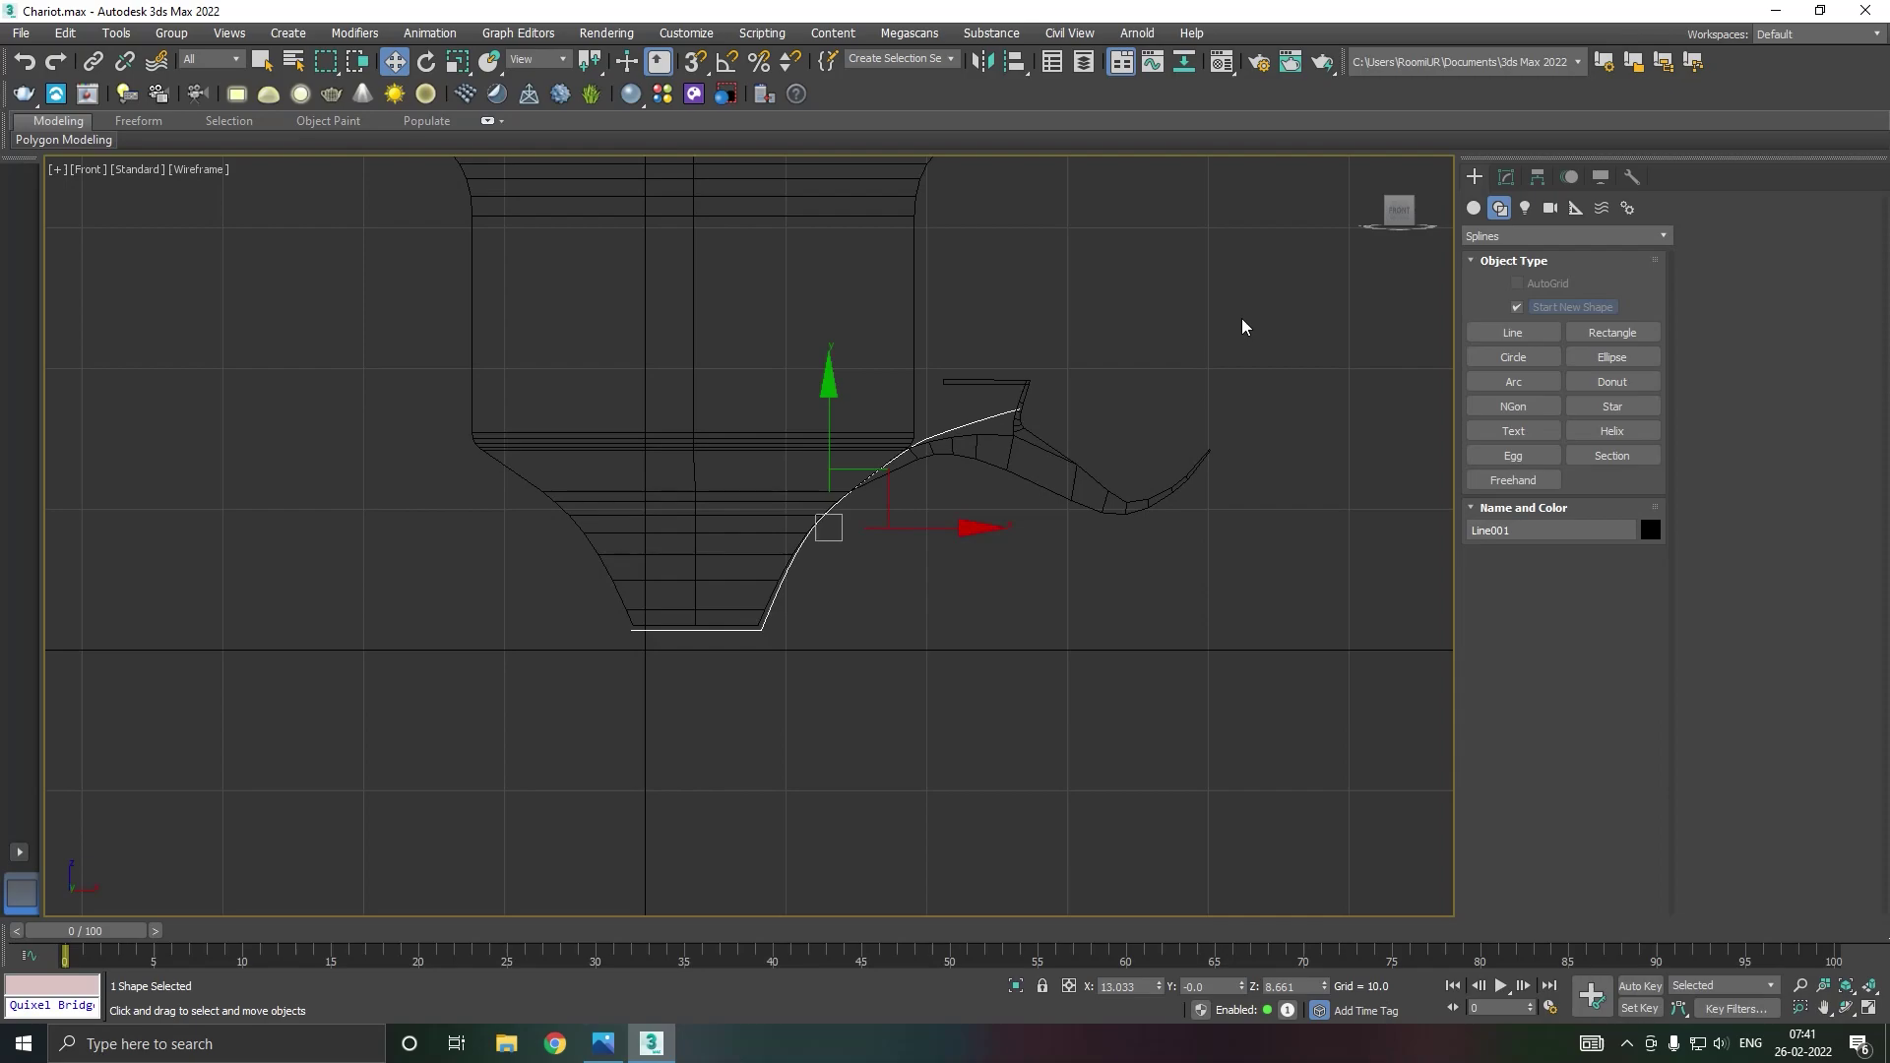
Step: Make Line001's flank-to-strap vertex a corner and nudge it and the end vertex into place
{"action": "left_click", "coordinate": [1508, 177]}
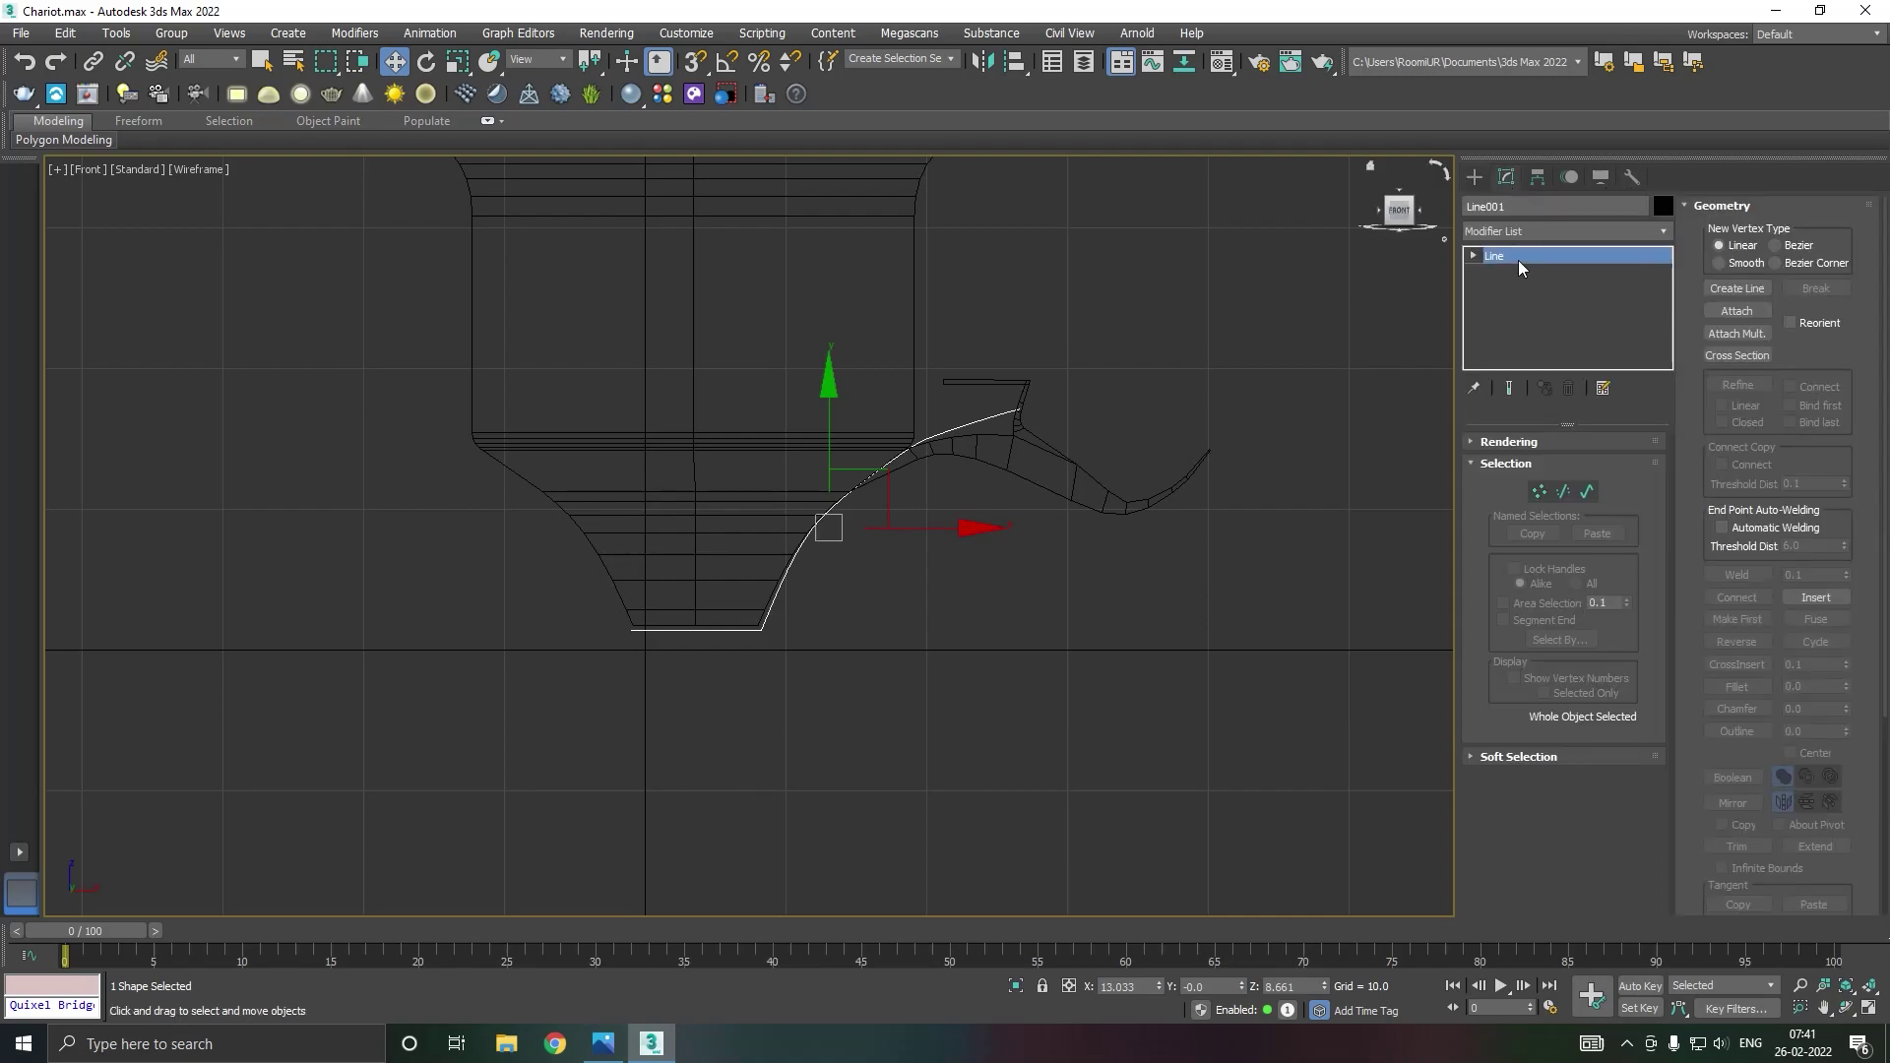
{"action": "left_click", "coordinate": [1538, 491]}
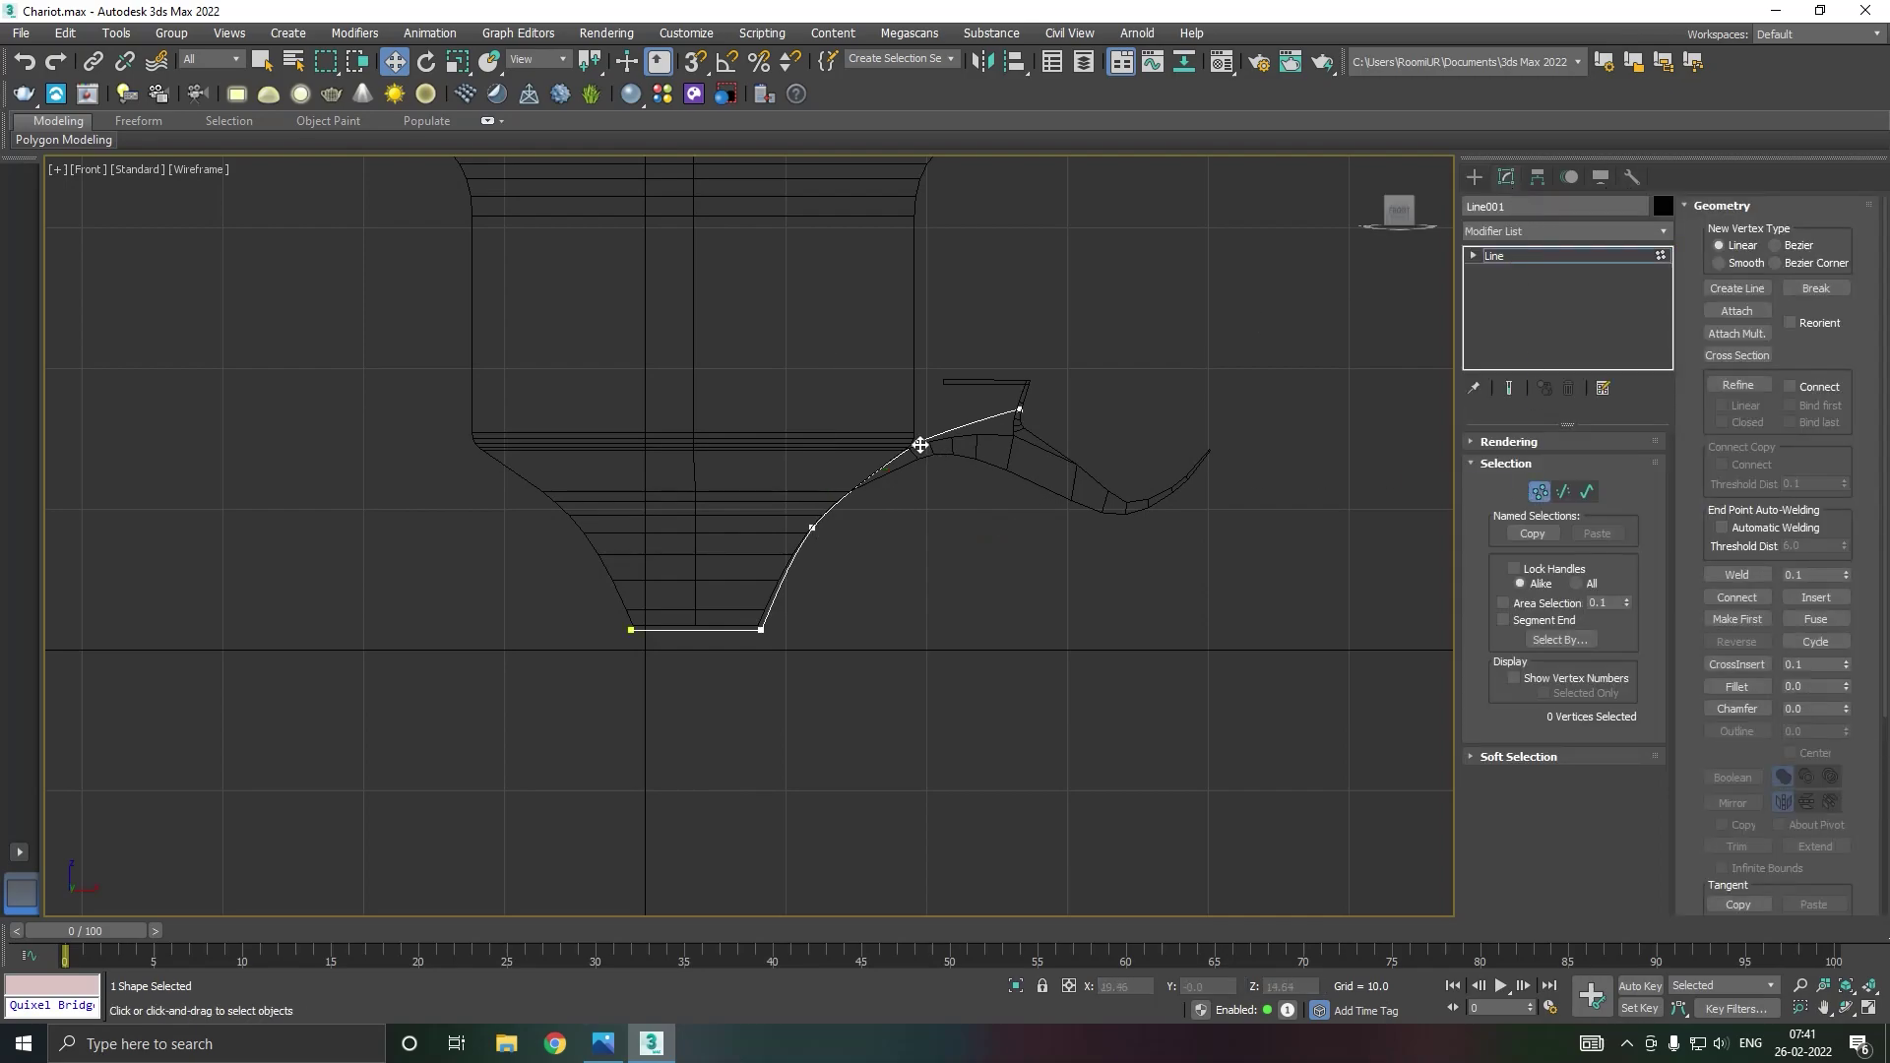
{"action": "left_click", "coordinate": [920, 445]}
{"action": "right_click", "coordinate": [920, 445]}
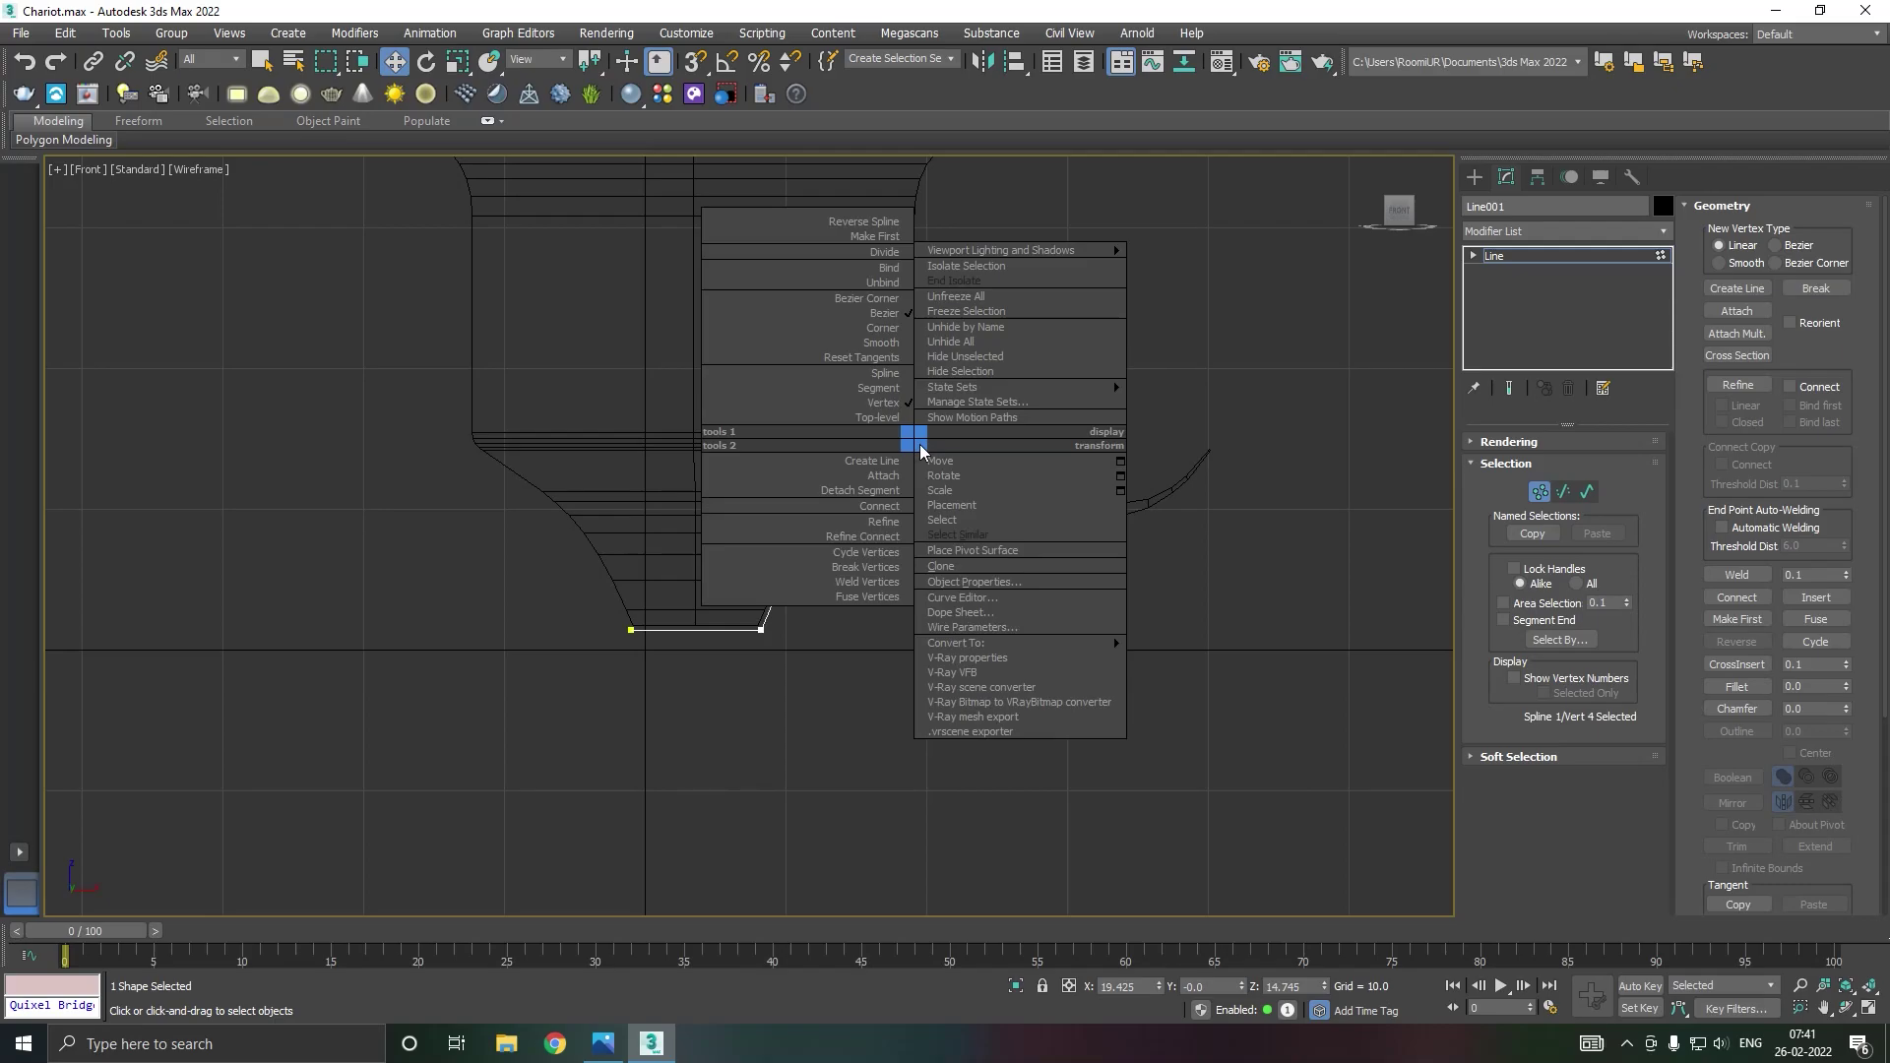
{"action": "left_click", "coordinate": [874, 329]}
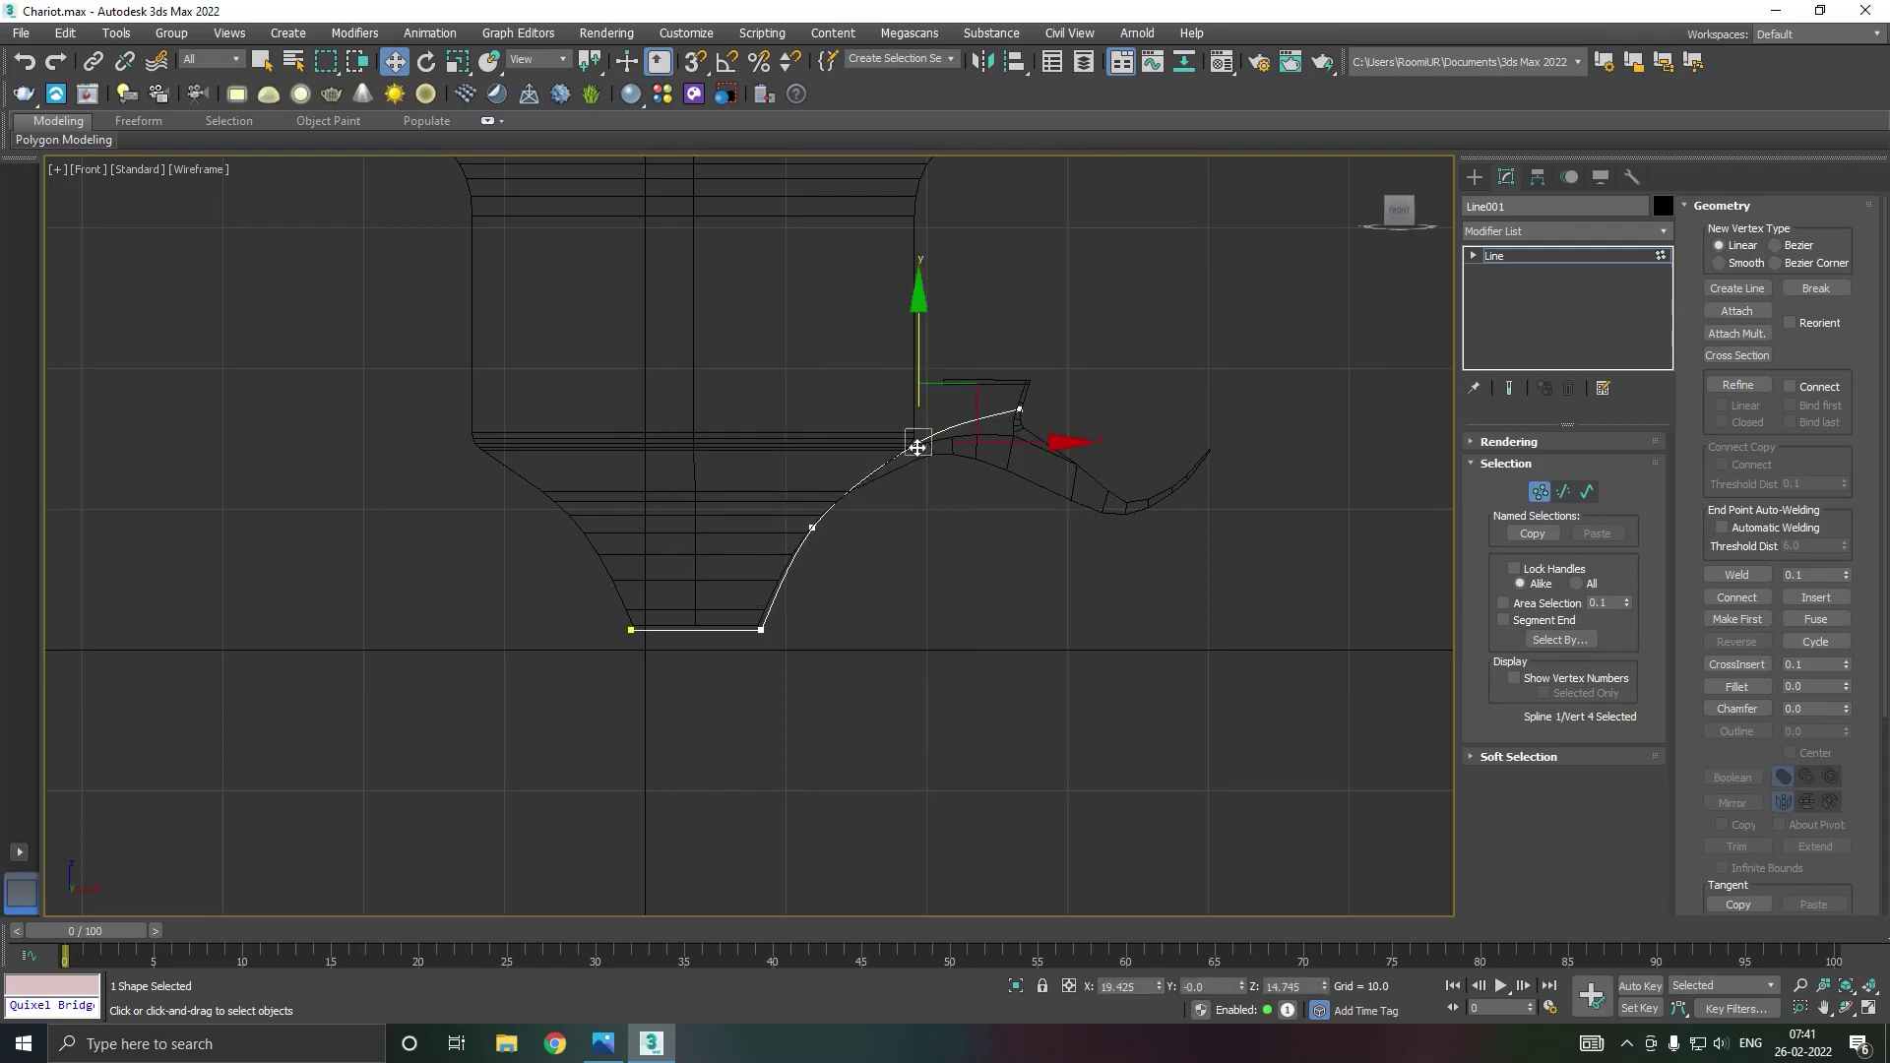
{"action": "left_click_drag", "start_coordinate": [912, 372], "coordinate": [907, 369]}
{"action": "left_click", "coordinate": [1019, 409]}
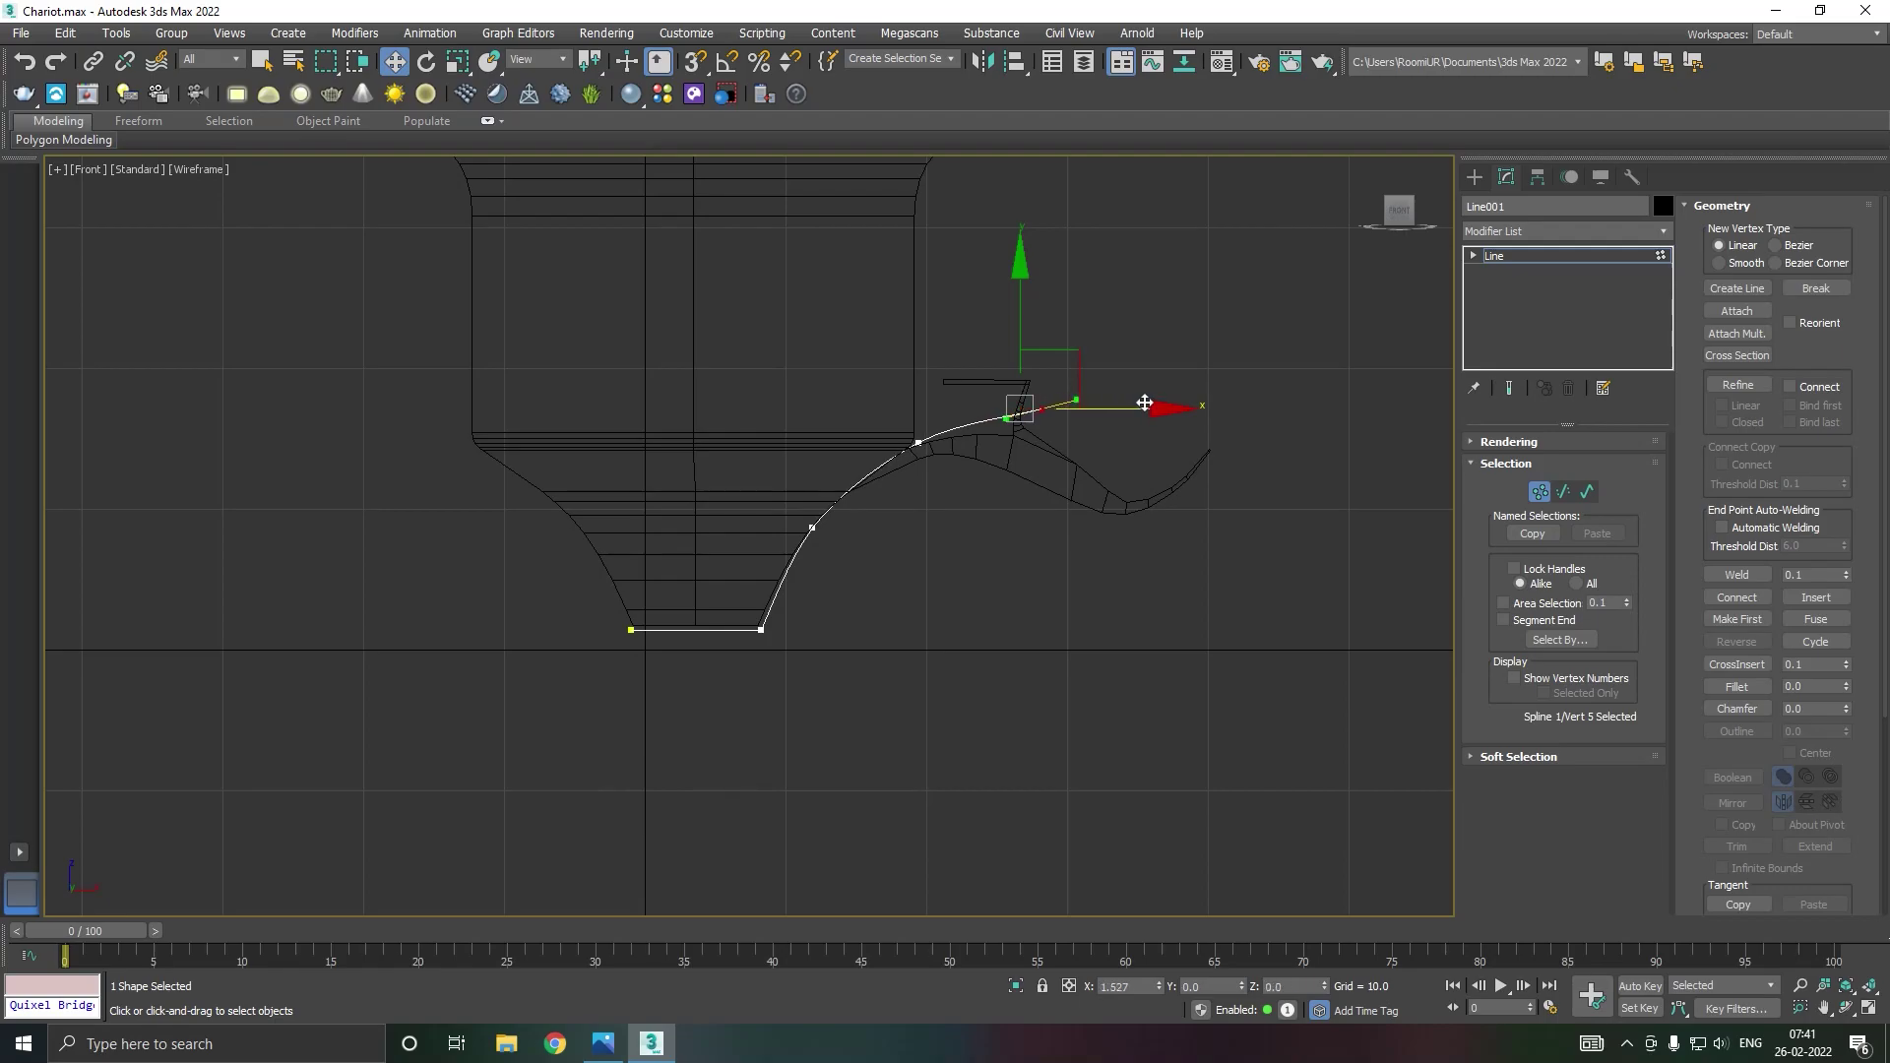
{"action": "mouse_move", "coordinate": [1122, 406]}
{"action": "left_mouse_down"}
{"action": "mouse_move", "coordinate": [1145, 402]}
{"action": "mouse_move", "coordinate": [1105, 400]}
{"action": "left_mouse_up"}
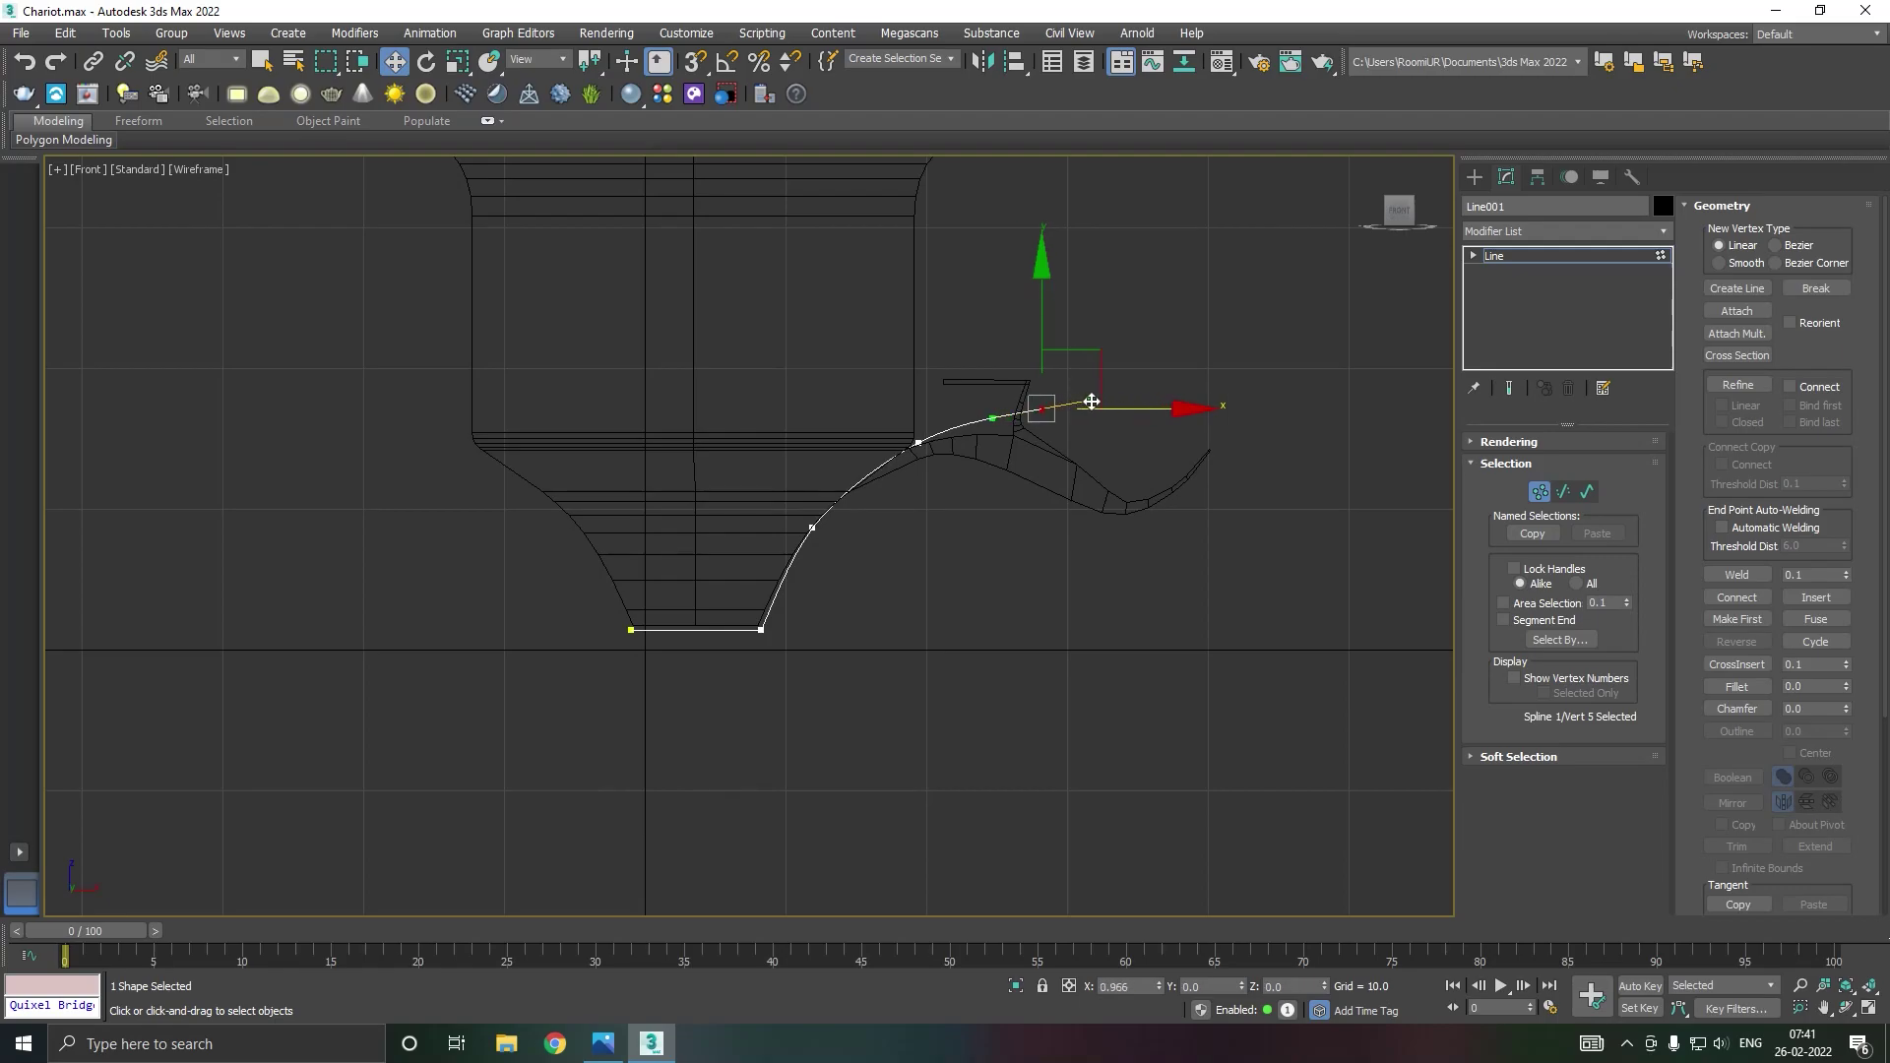
{"action": "left_click", "coordinate": [1008, 577]}
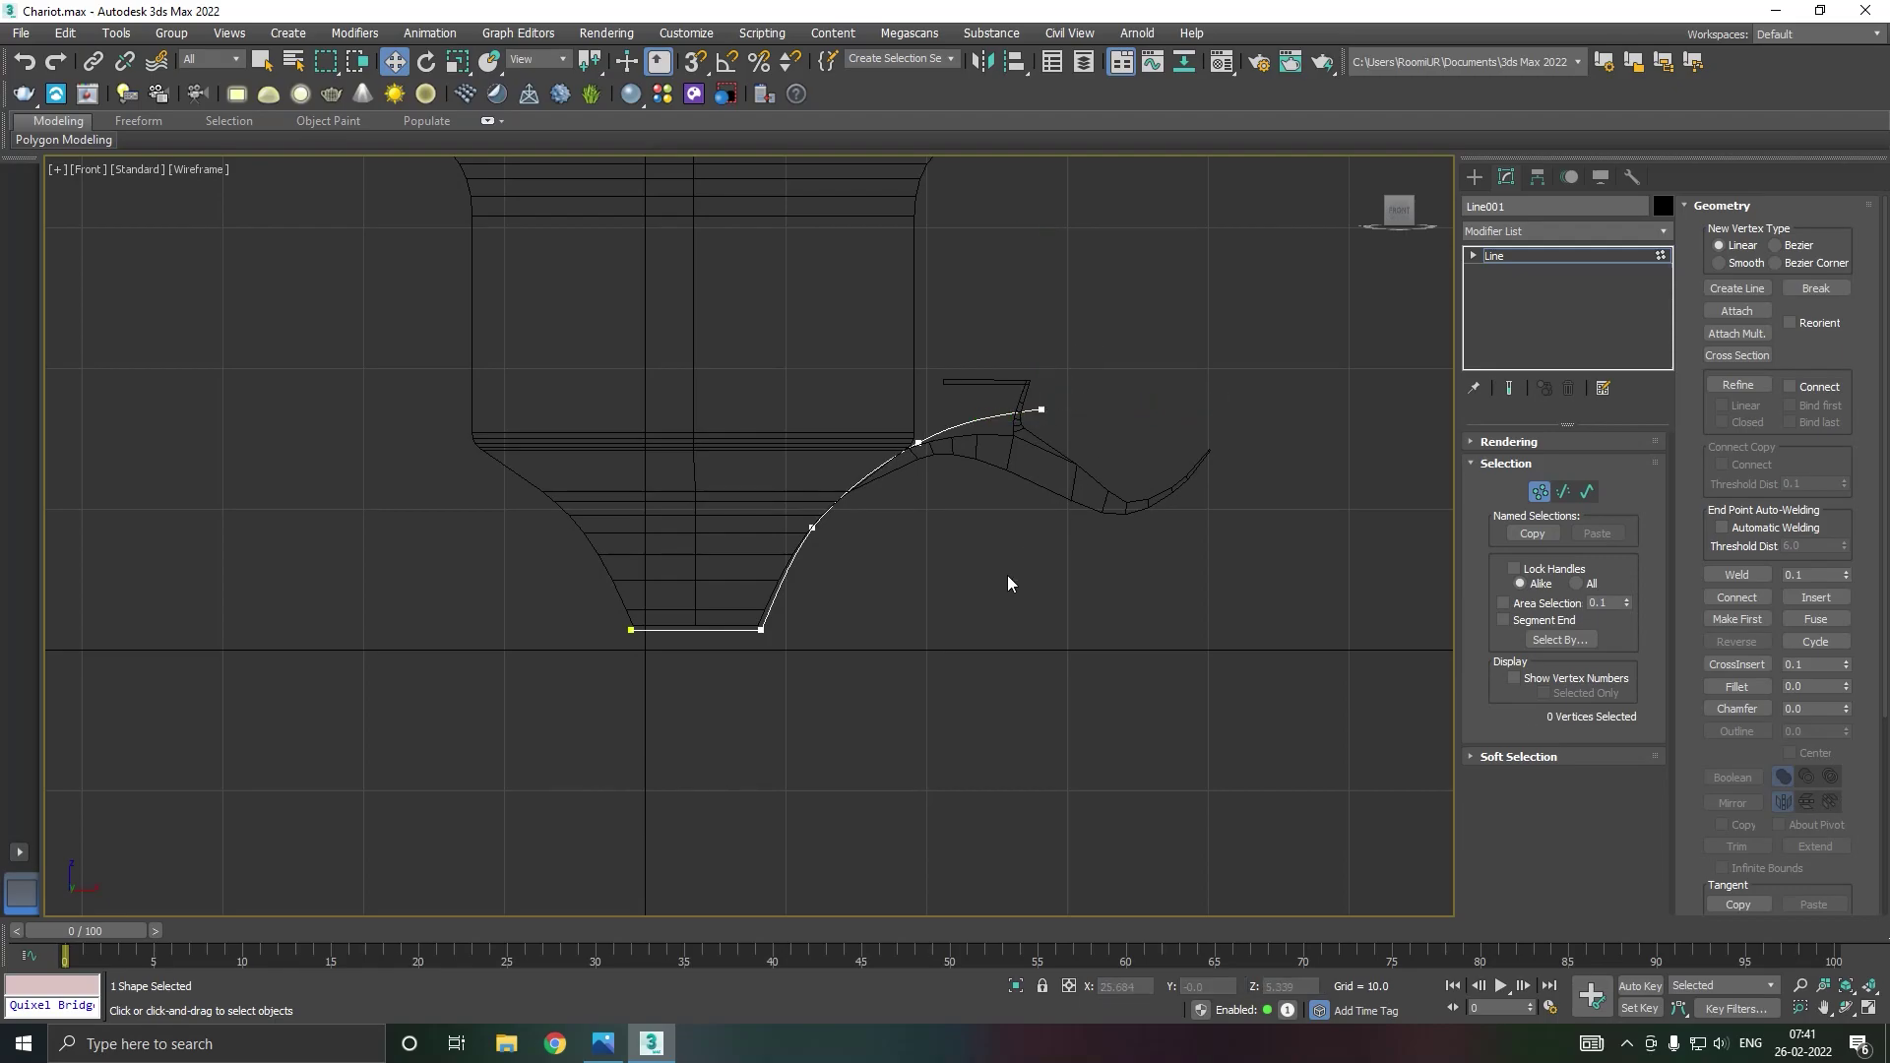
Step: Refine the corner and end vertices so the spline hugs the strap's top edge
{"action": "scroll", "coordinate": [883, 481], "scroll_direction": "up", "scroll_amount": 2}
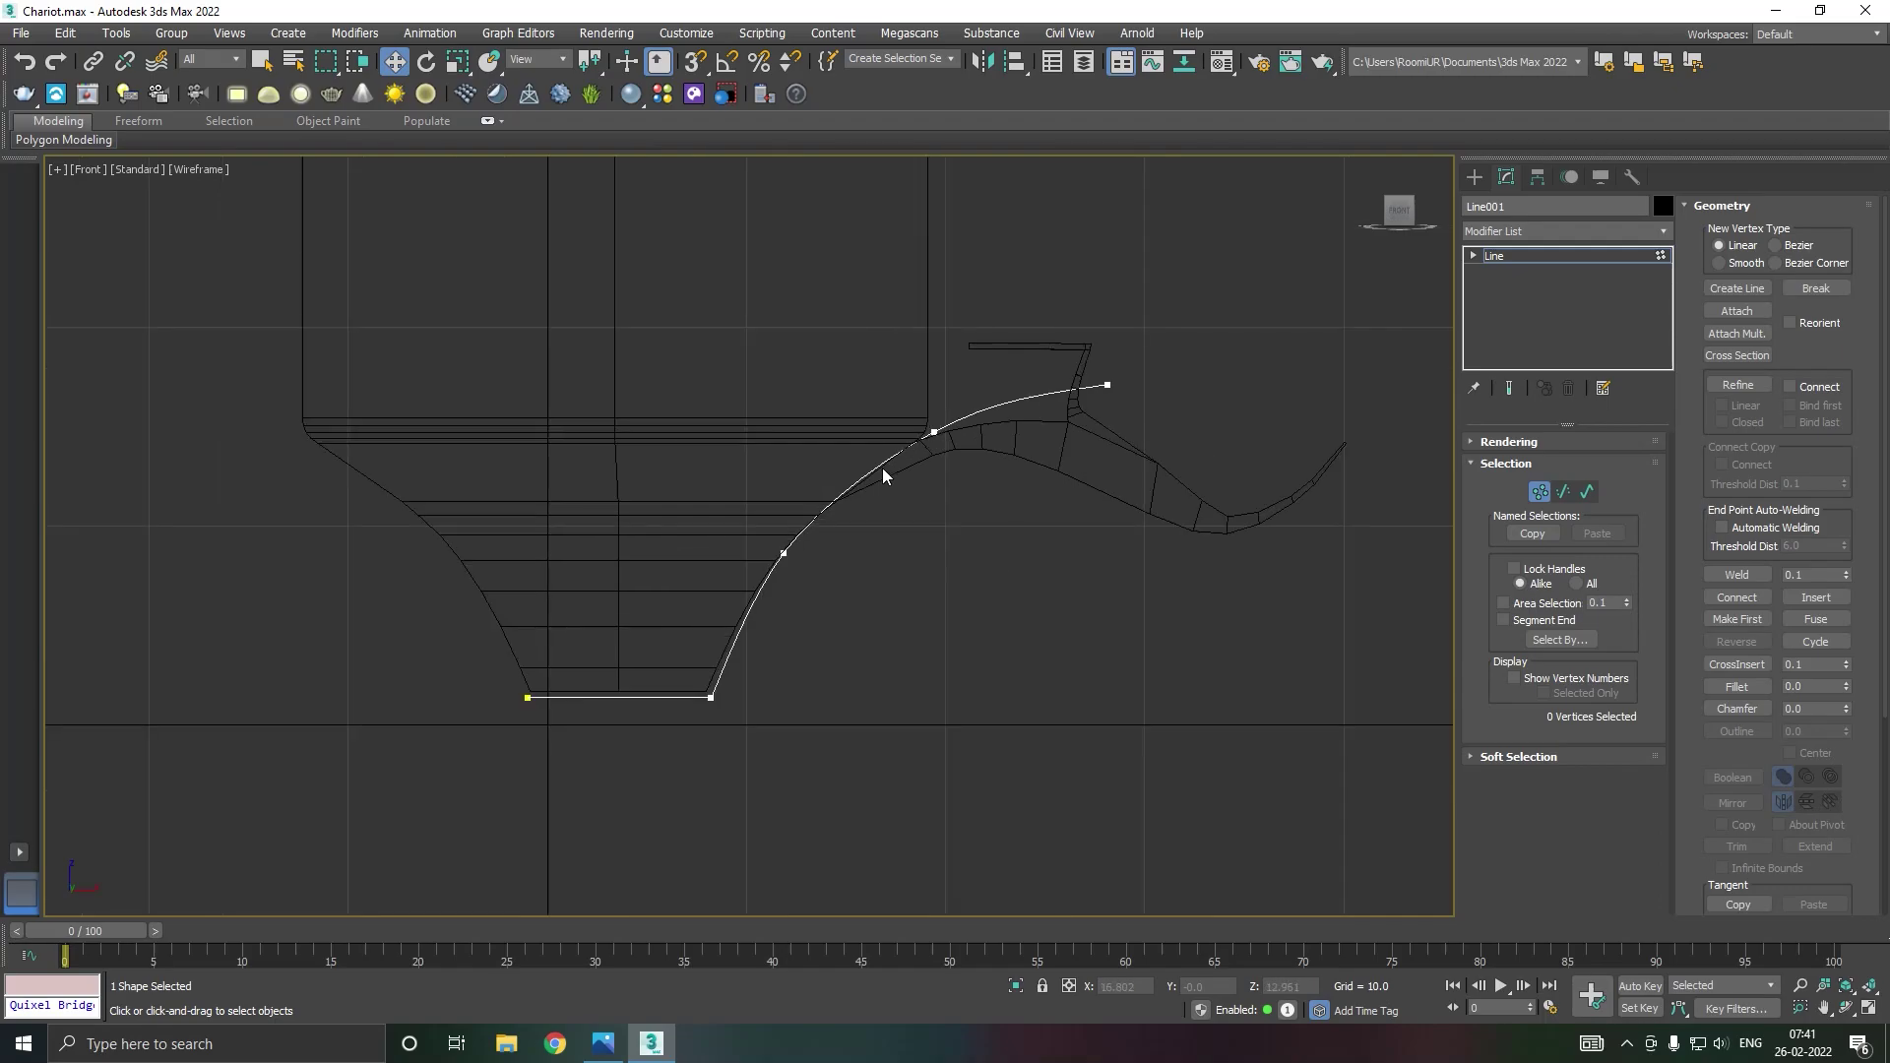
{"action": "left_click", "coordinate": [933, 437]}
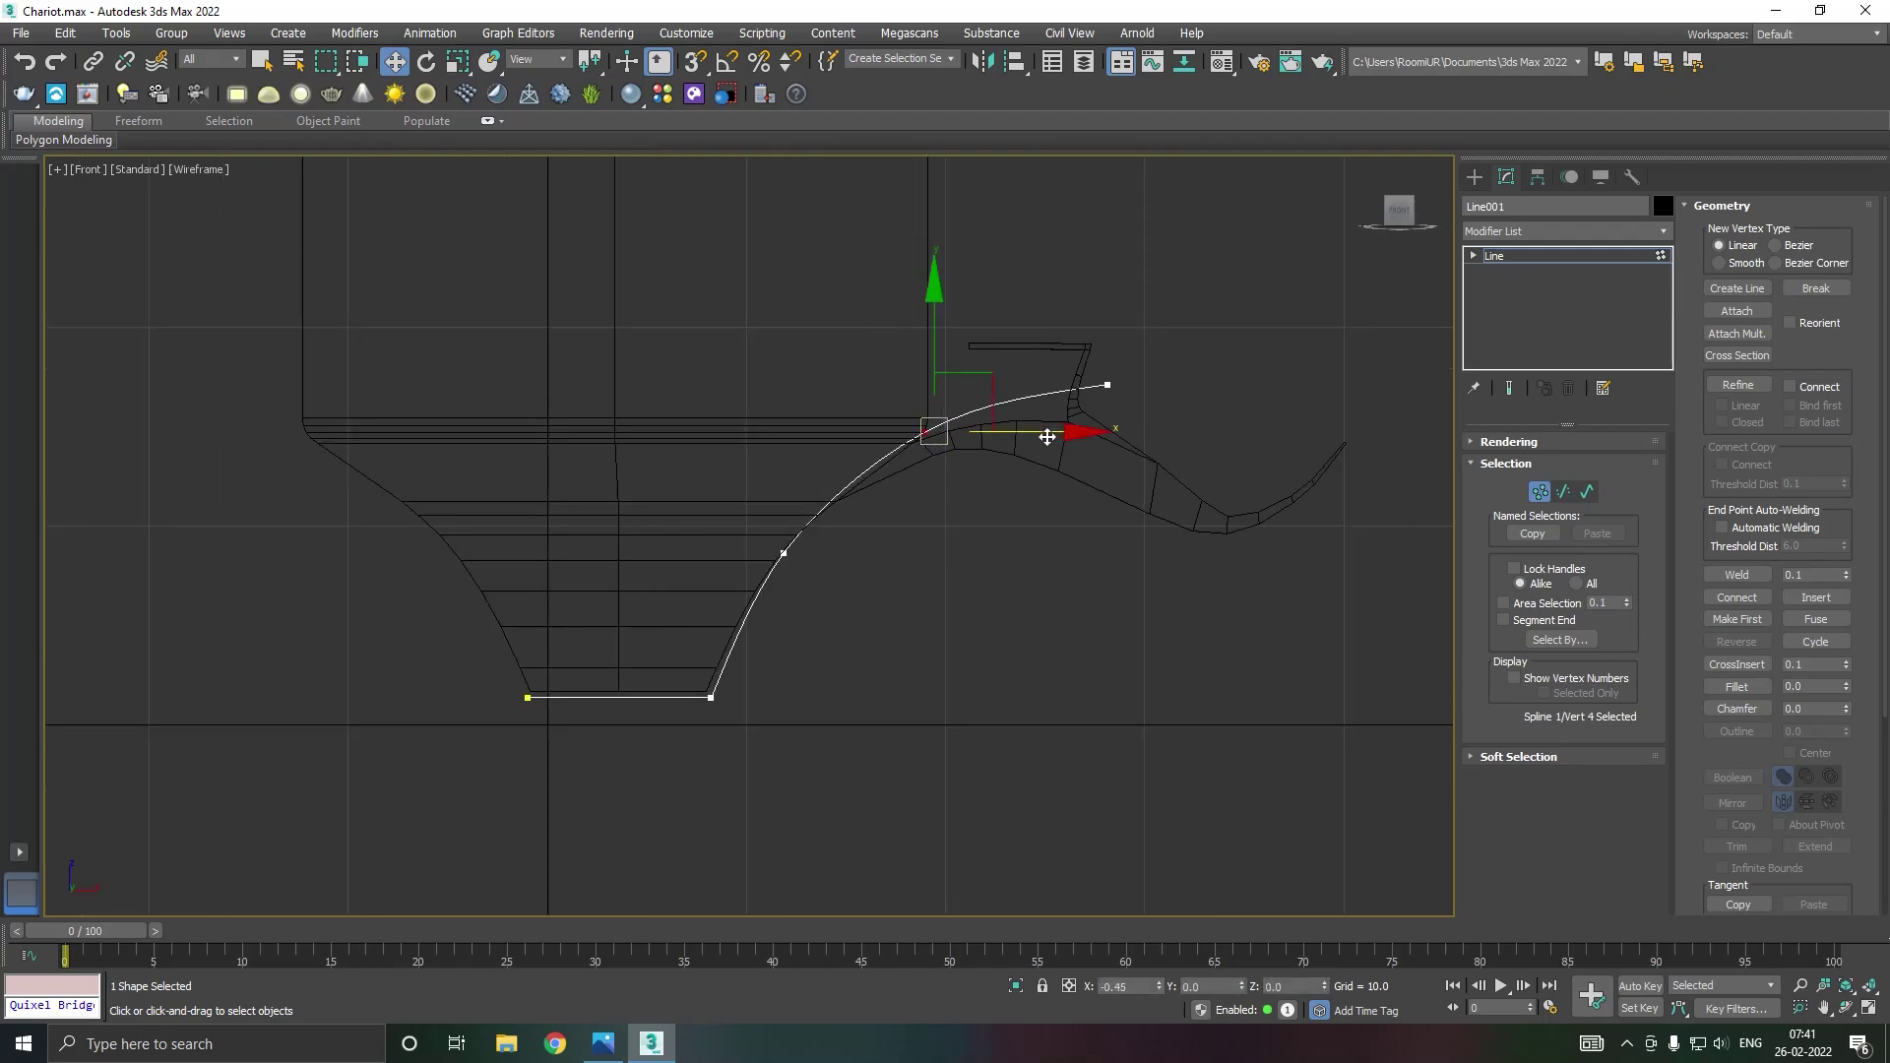
{"action": "left_click_drag", "start_coordinate": [1045, 436], "coordinate": [1045, 436]}
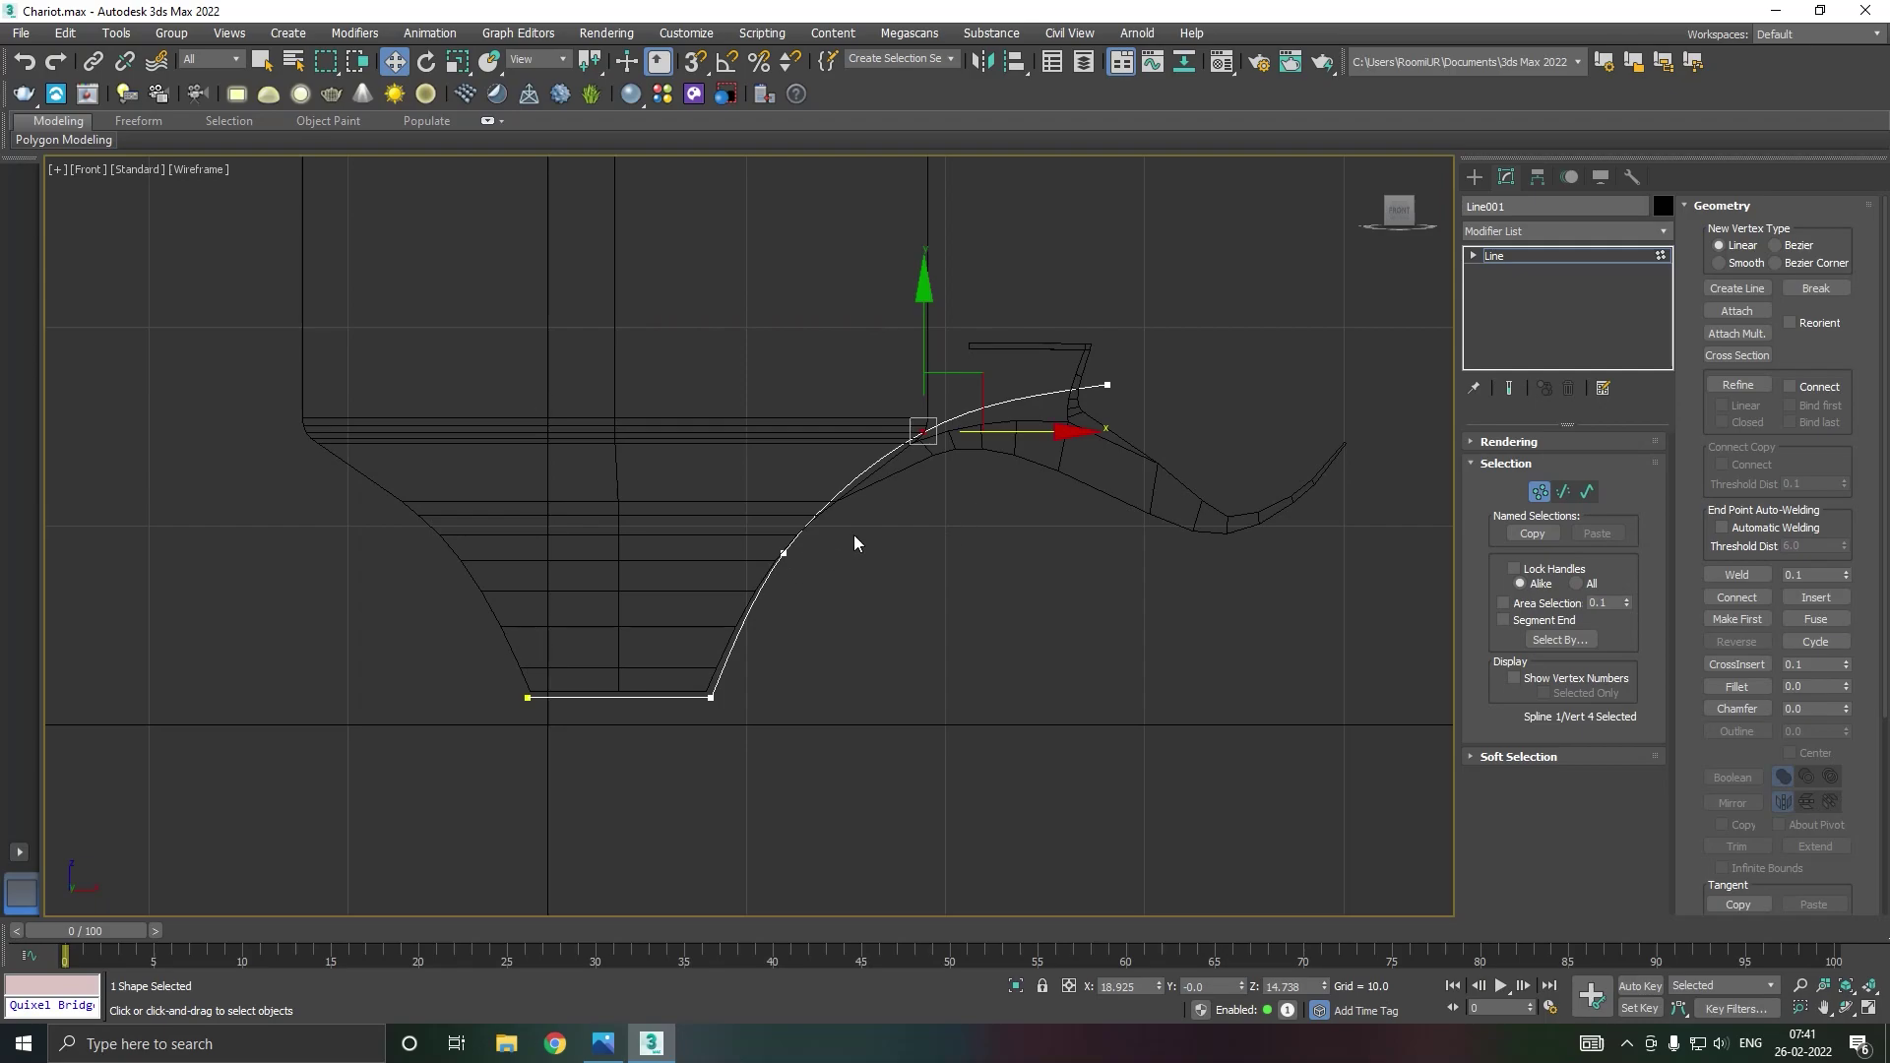
{"action": "left_click", "coordinate": [1108, 385]}
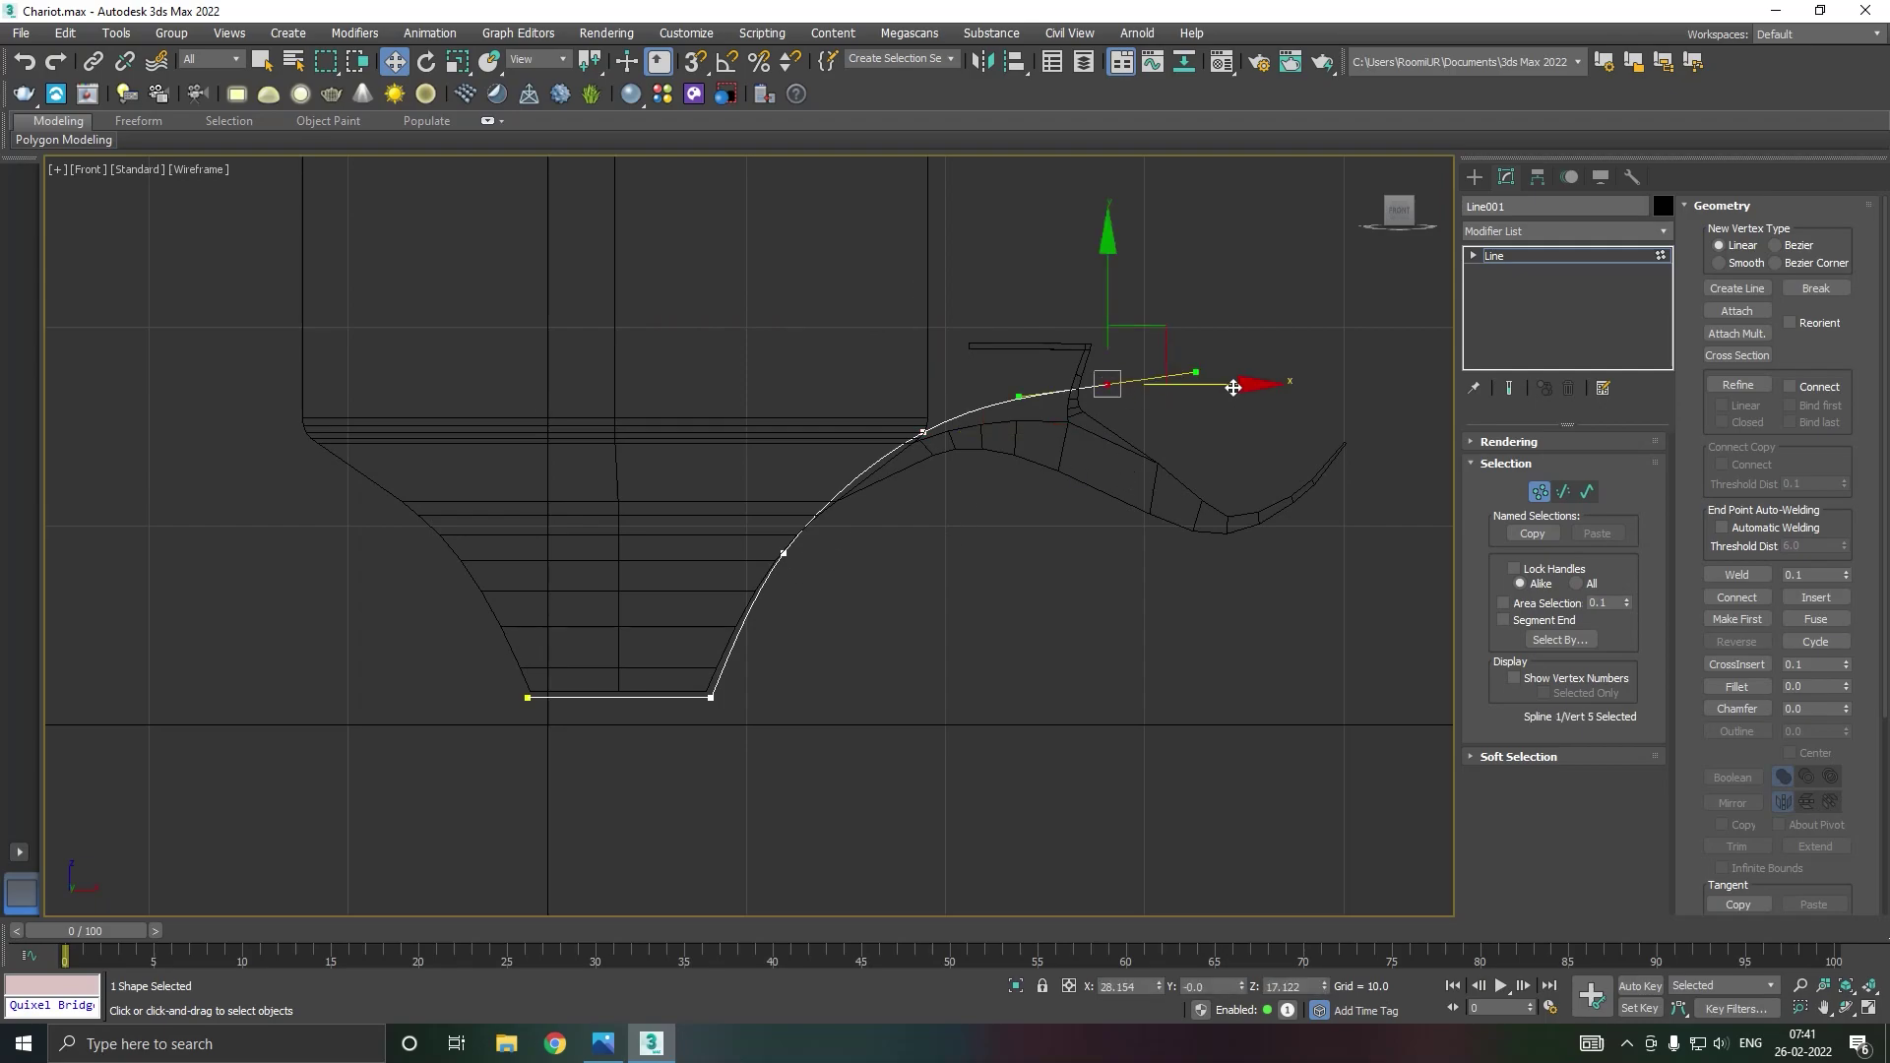
{"action": "left_click_drag", "start_coordinate": [1243, 385], "coordinate": [1214, 379]}
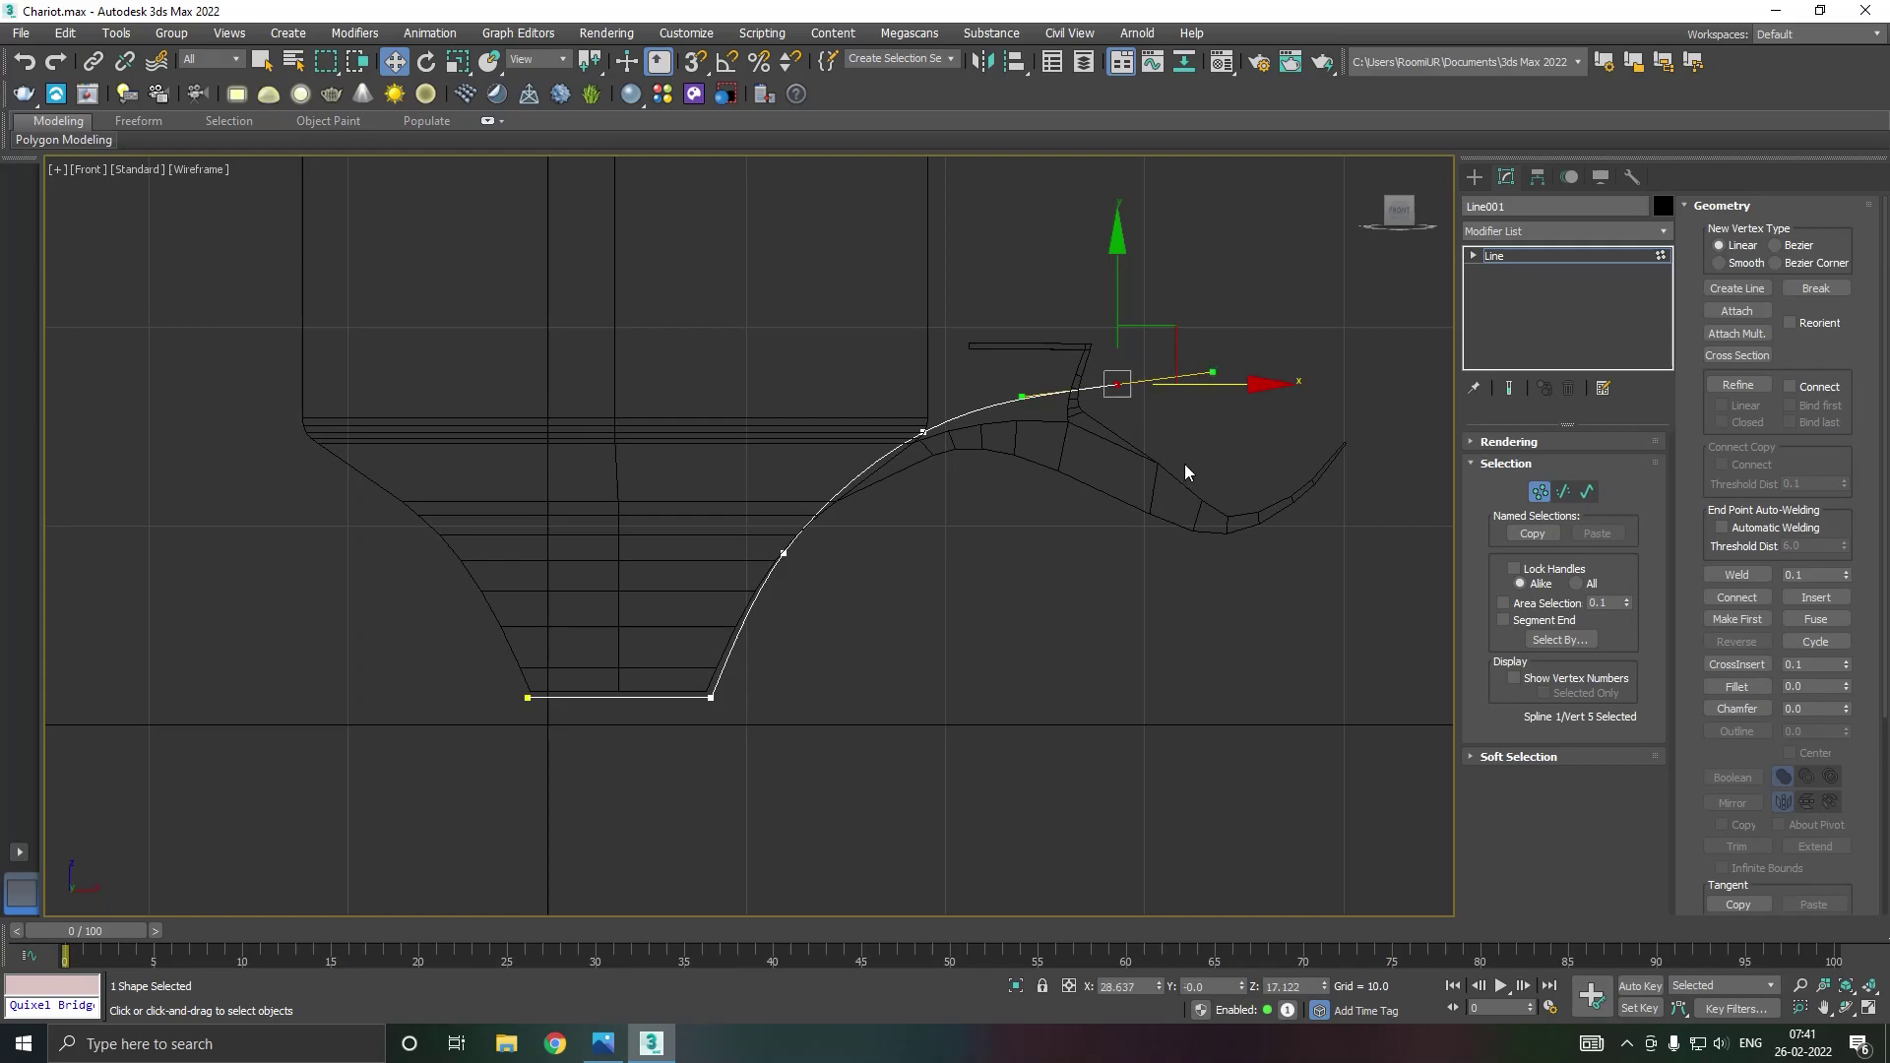
{"action": "left_click", "coordinate": [711, 696]}
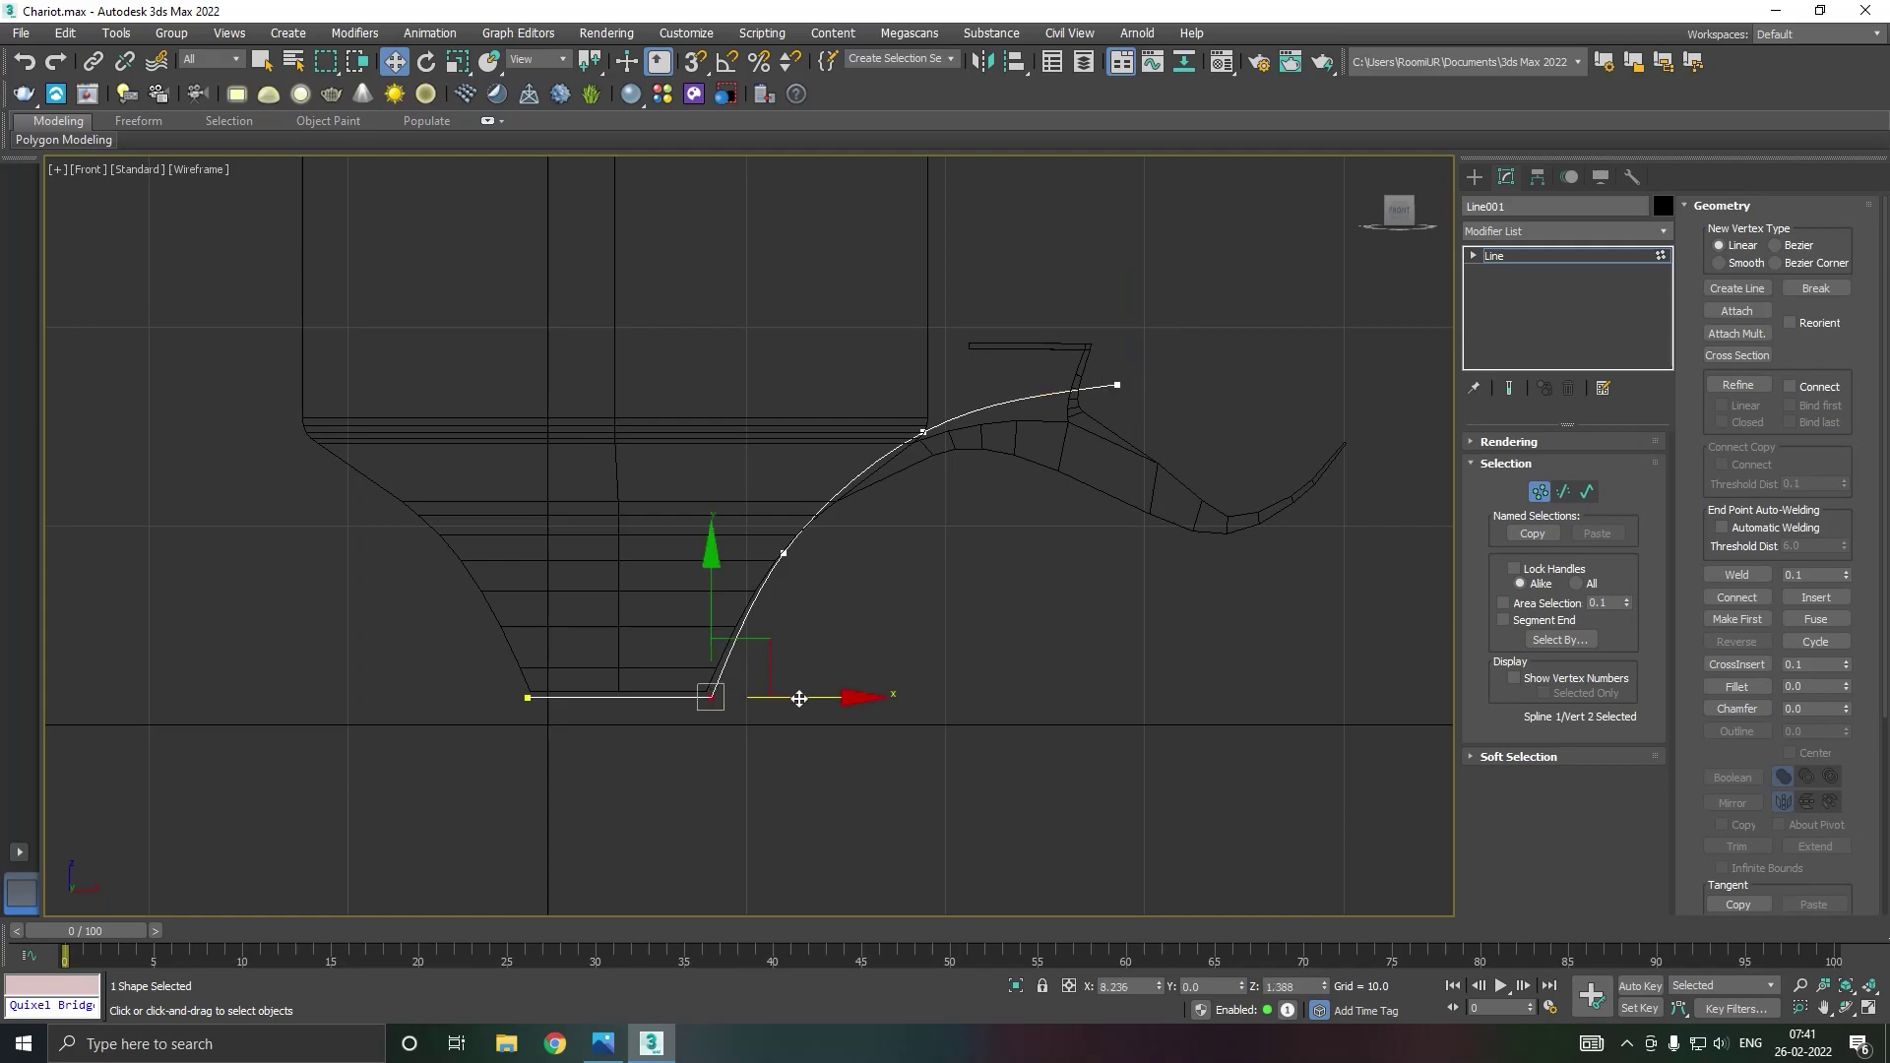
{"action": "left_click", "coordinate": [926, 642]}
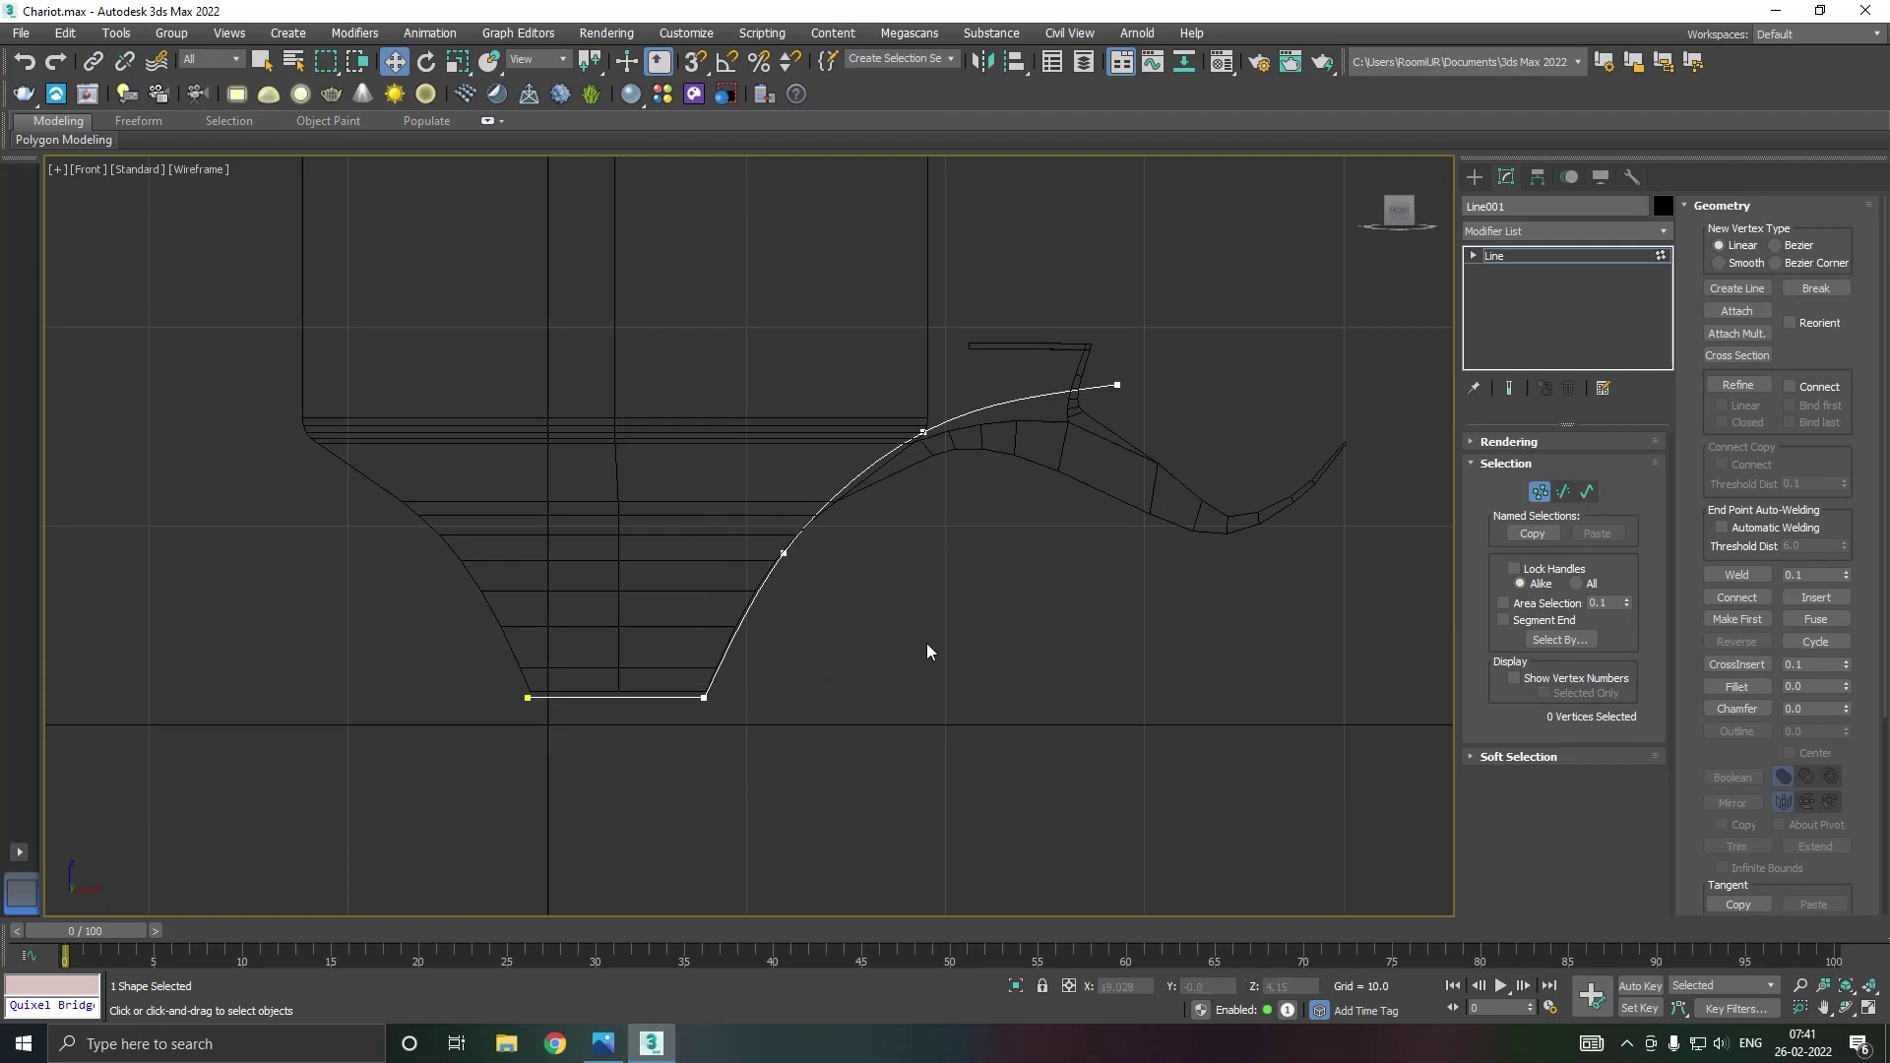
{"action": "scroll", "coordinate": [926, 642], "scroll_direction": "down", "scroll_amount": 3}
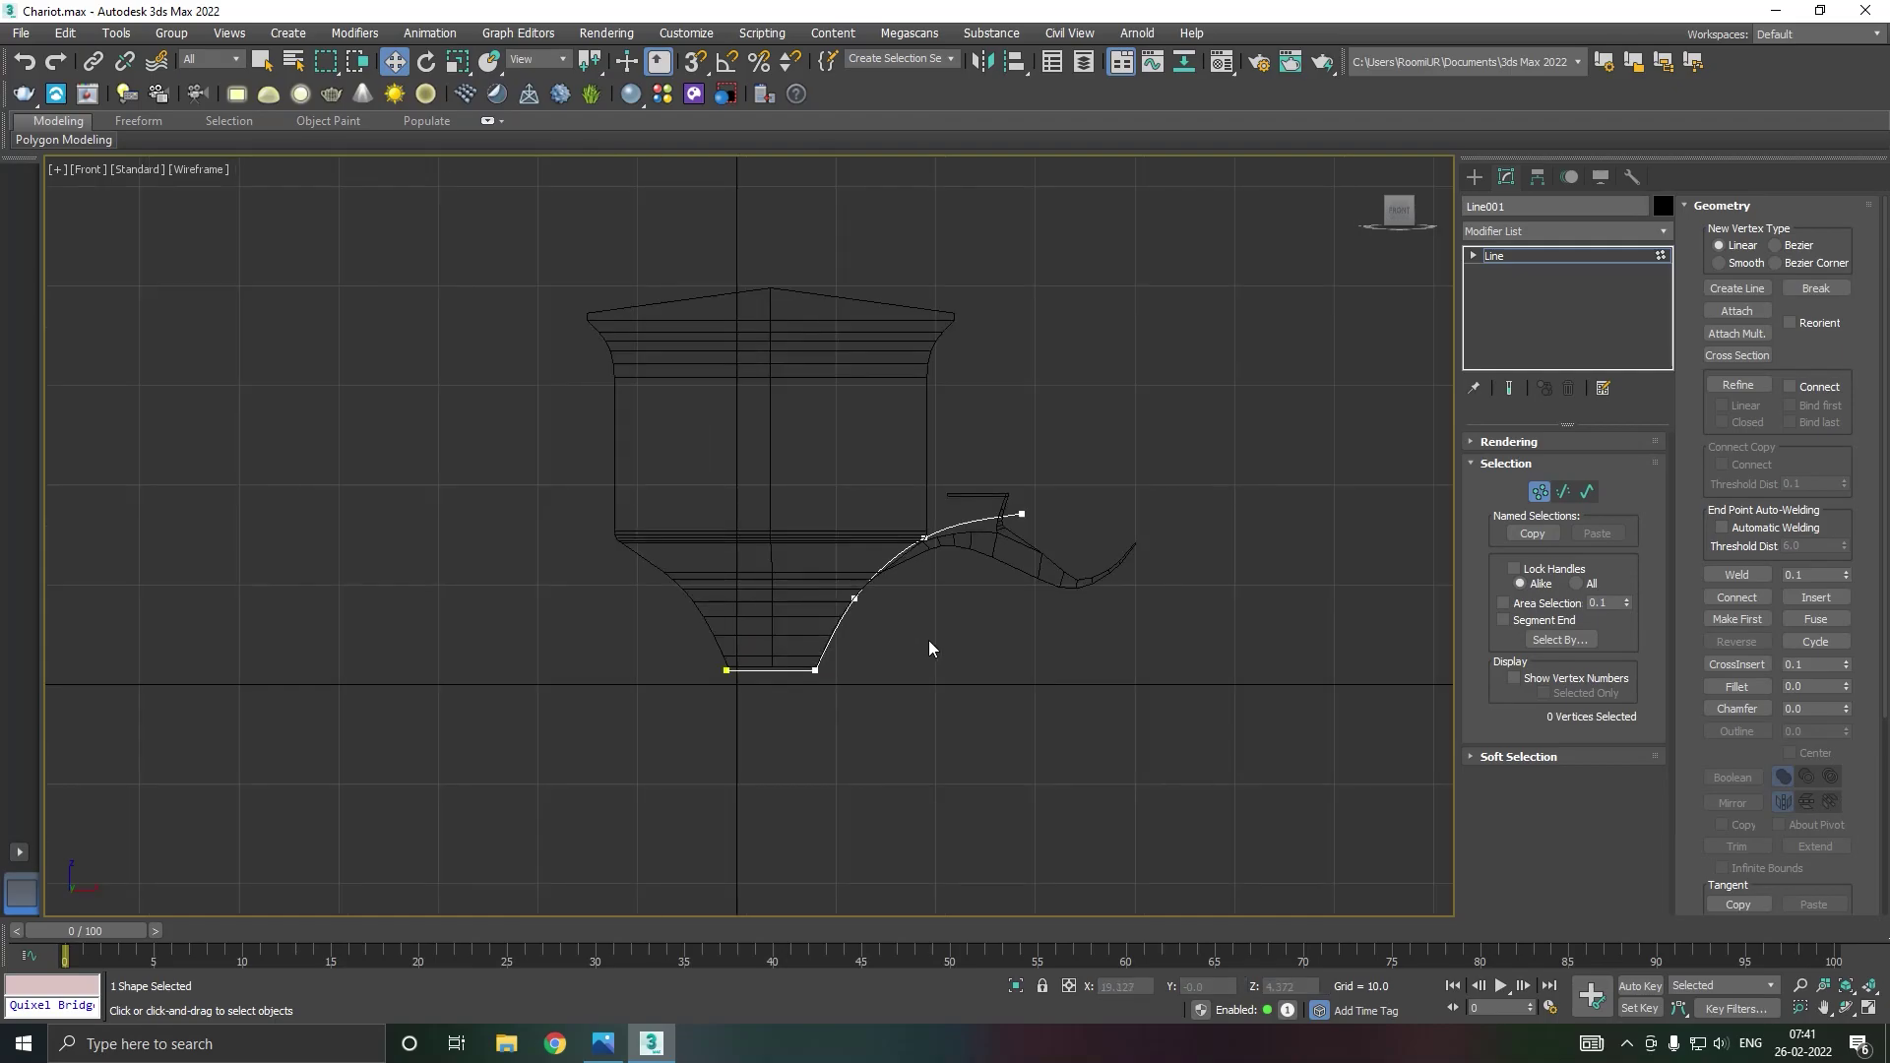
Step: Exit vertex editing and move Line001 along Y in front of the body
{"action": "key", "text": "p"}
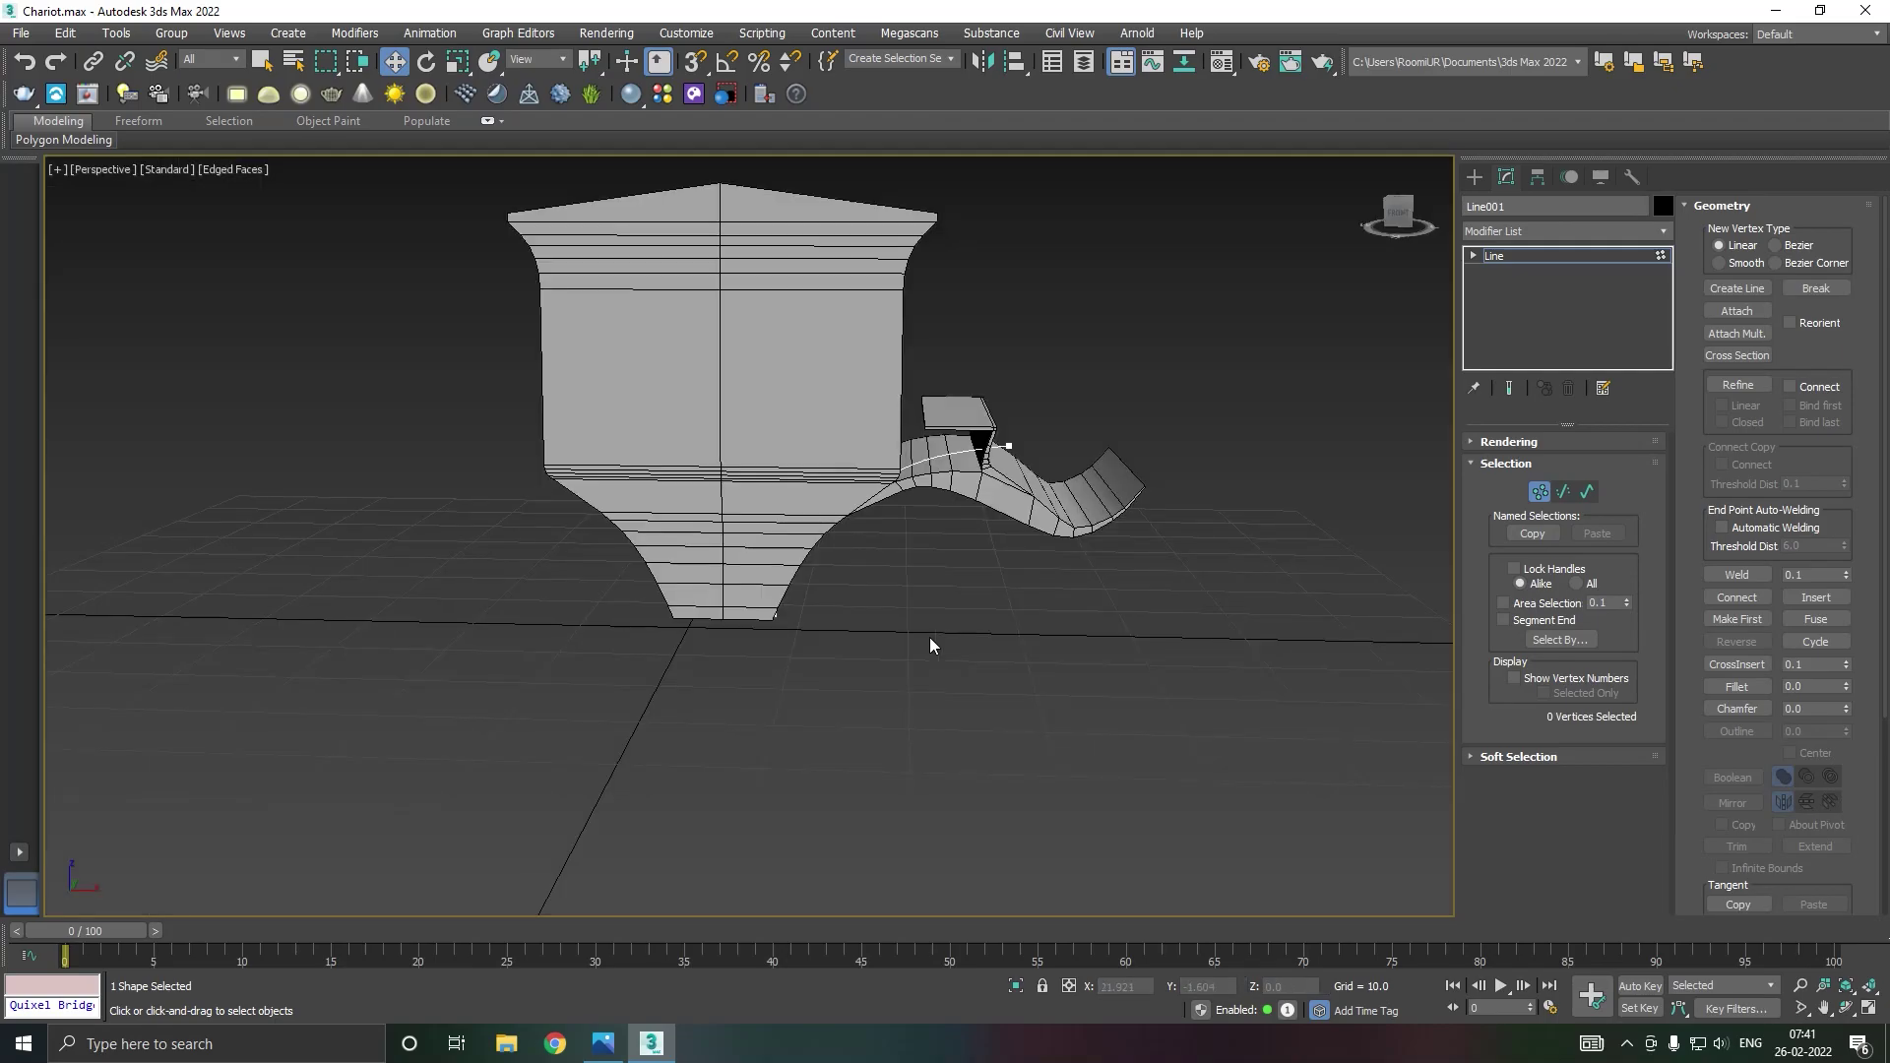
{"action": "middle_click_drag", "start_coordinate": [945, 604], "coordinate": [885, 650], "text": "alt"}
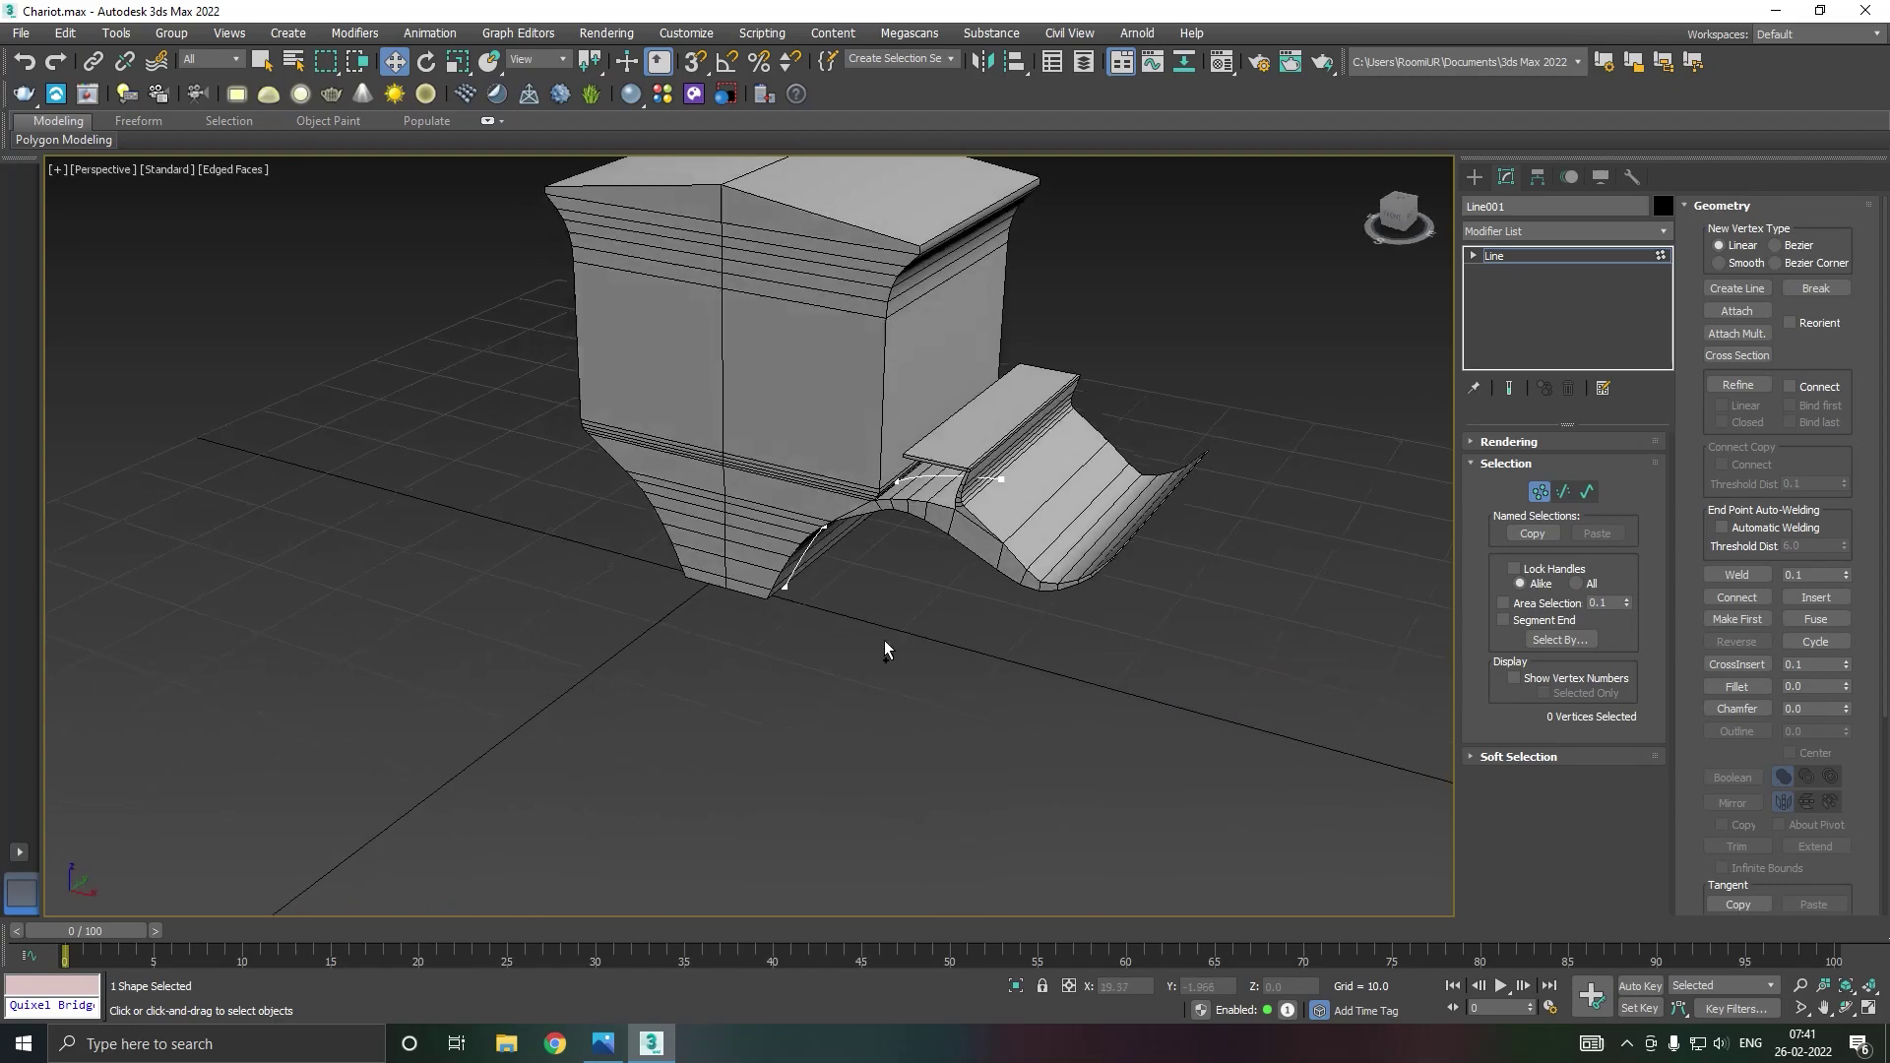
{"action": "left_click", "coordinate": [1510, 252]}
{"action": "left_click_drag", "start_coordinate": [893, 479], "coordinate": [806, 556]}
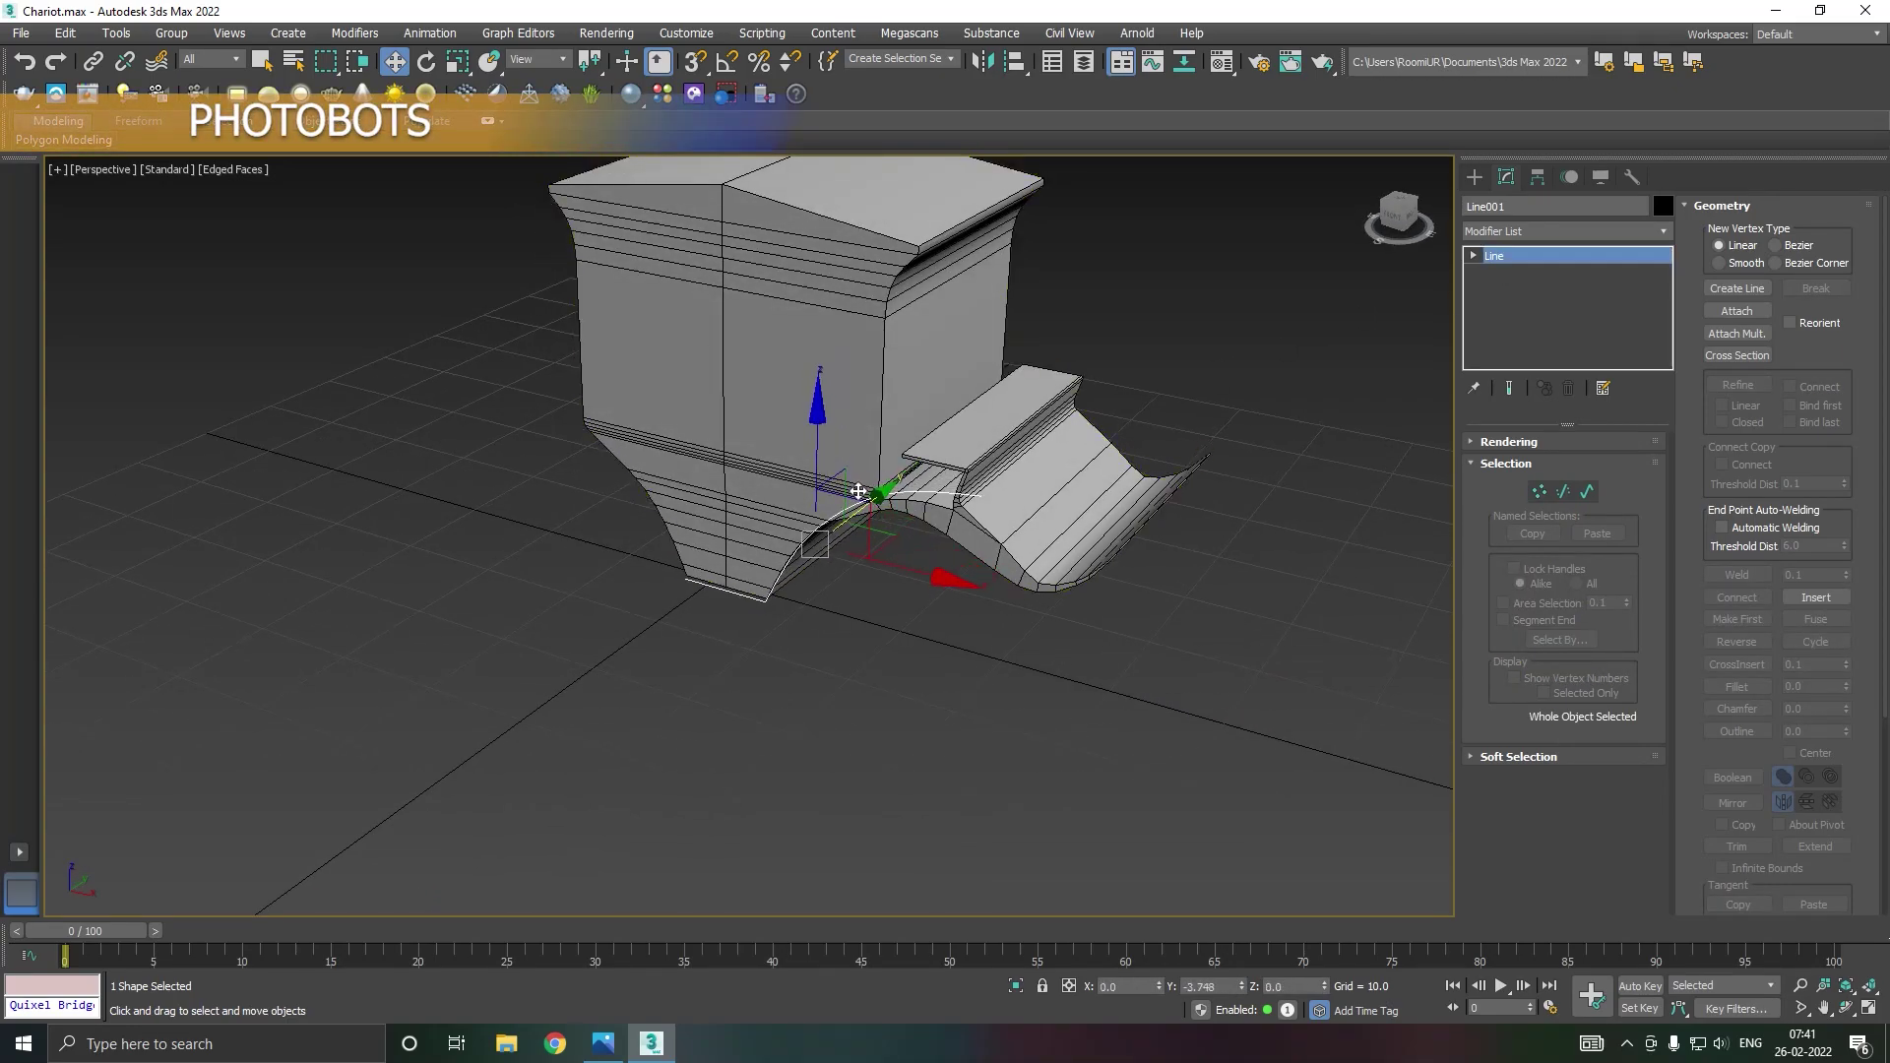
{"action": "scroll", "coordinate": [806, 556], "scroll_direction": "up", "scroll_amount": 3}
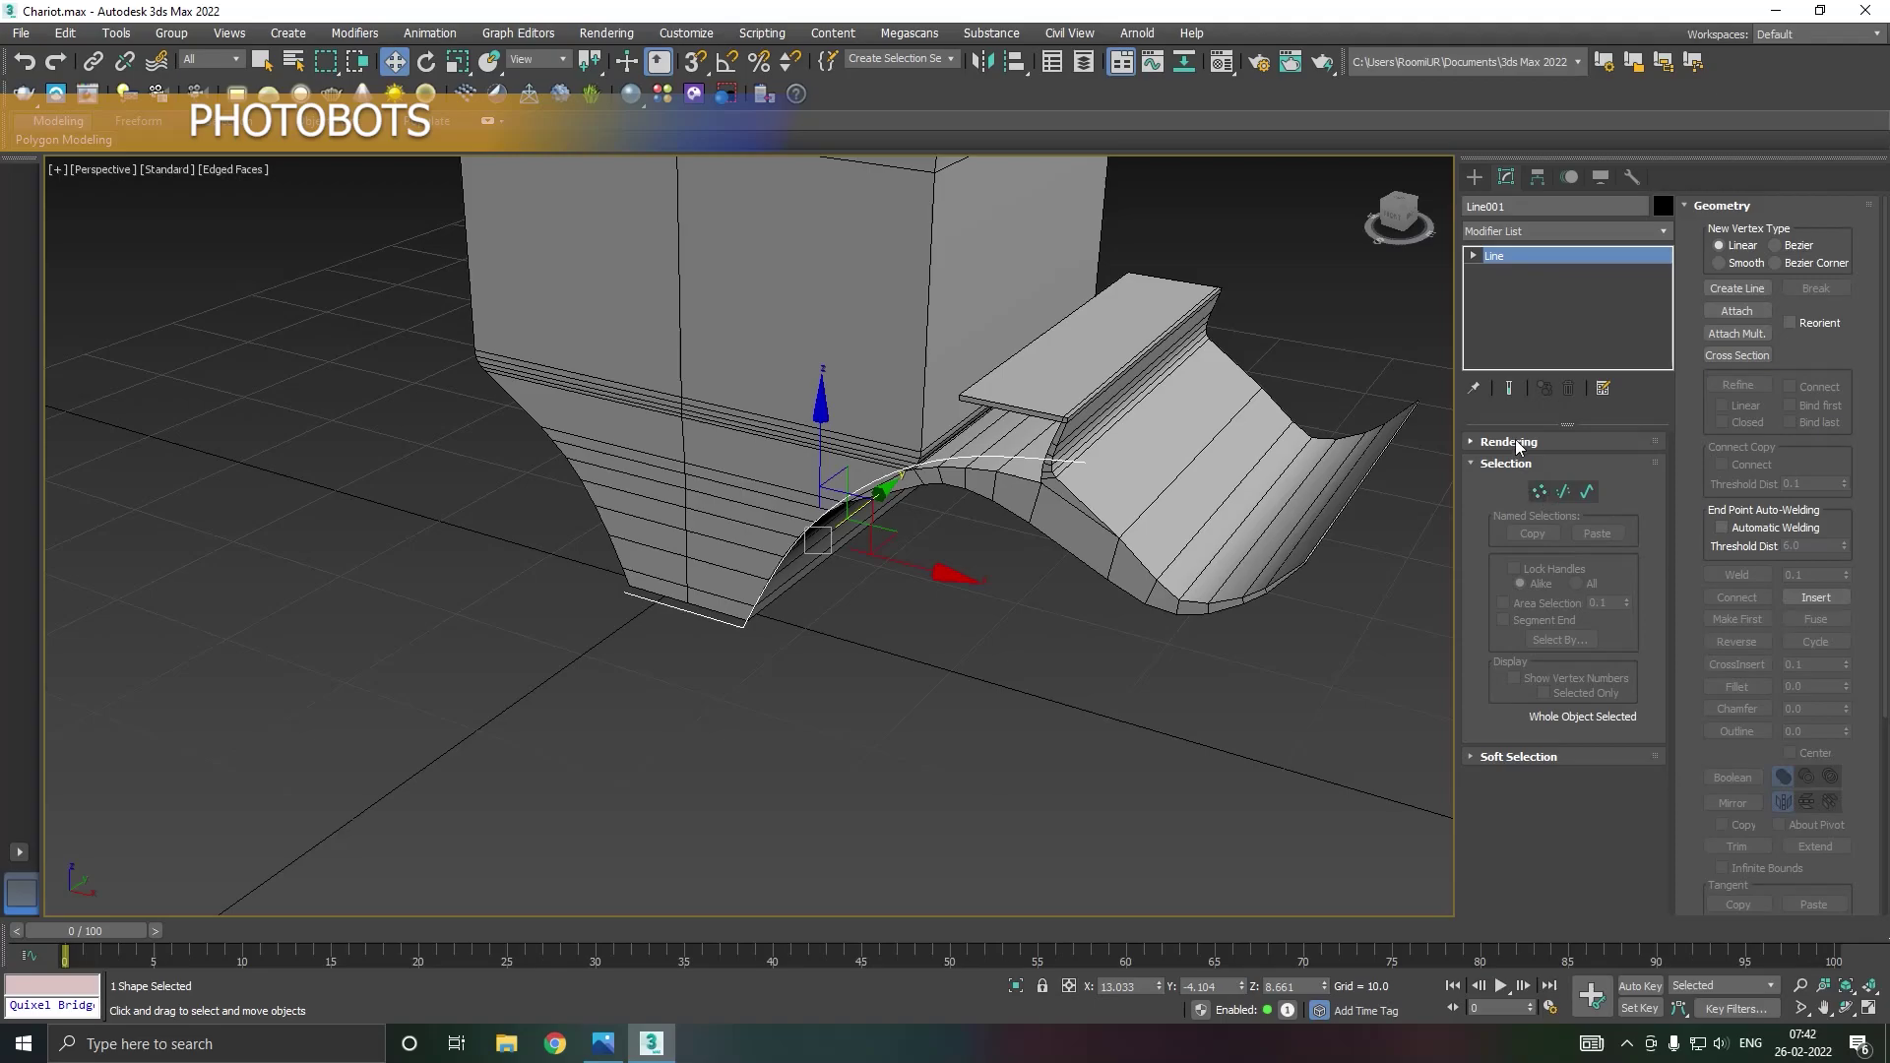
Step: Enable viewport rendering for Line001 with a rectangular cross-section, length reduced to 2.534
{"action": "left_click", "coordinate": [1517, 446]}
{"action": "left_click", "coordinate": [1519, 475]}
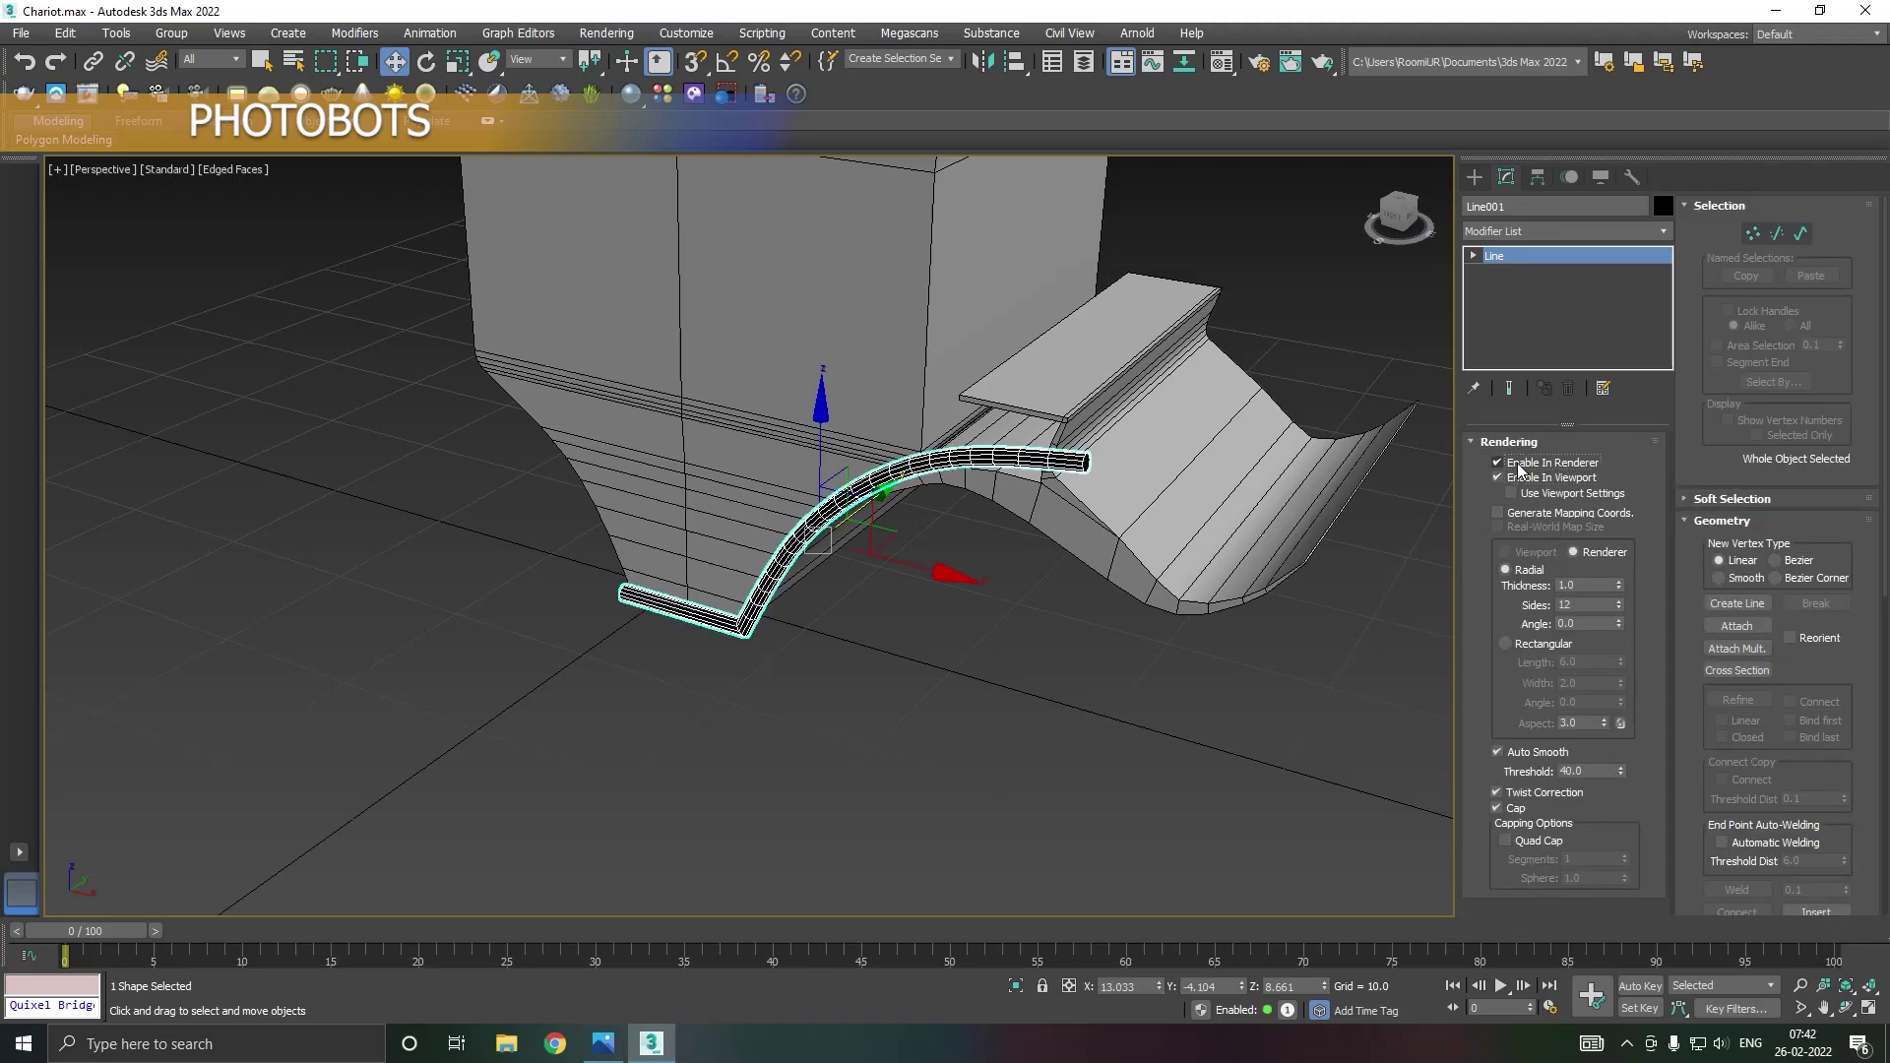
{"action": "left_click", "coordinate": [1520, 644]}
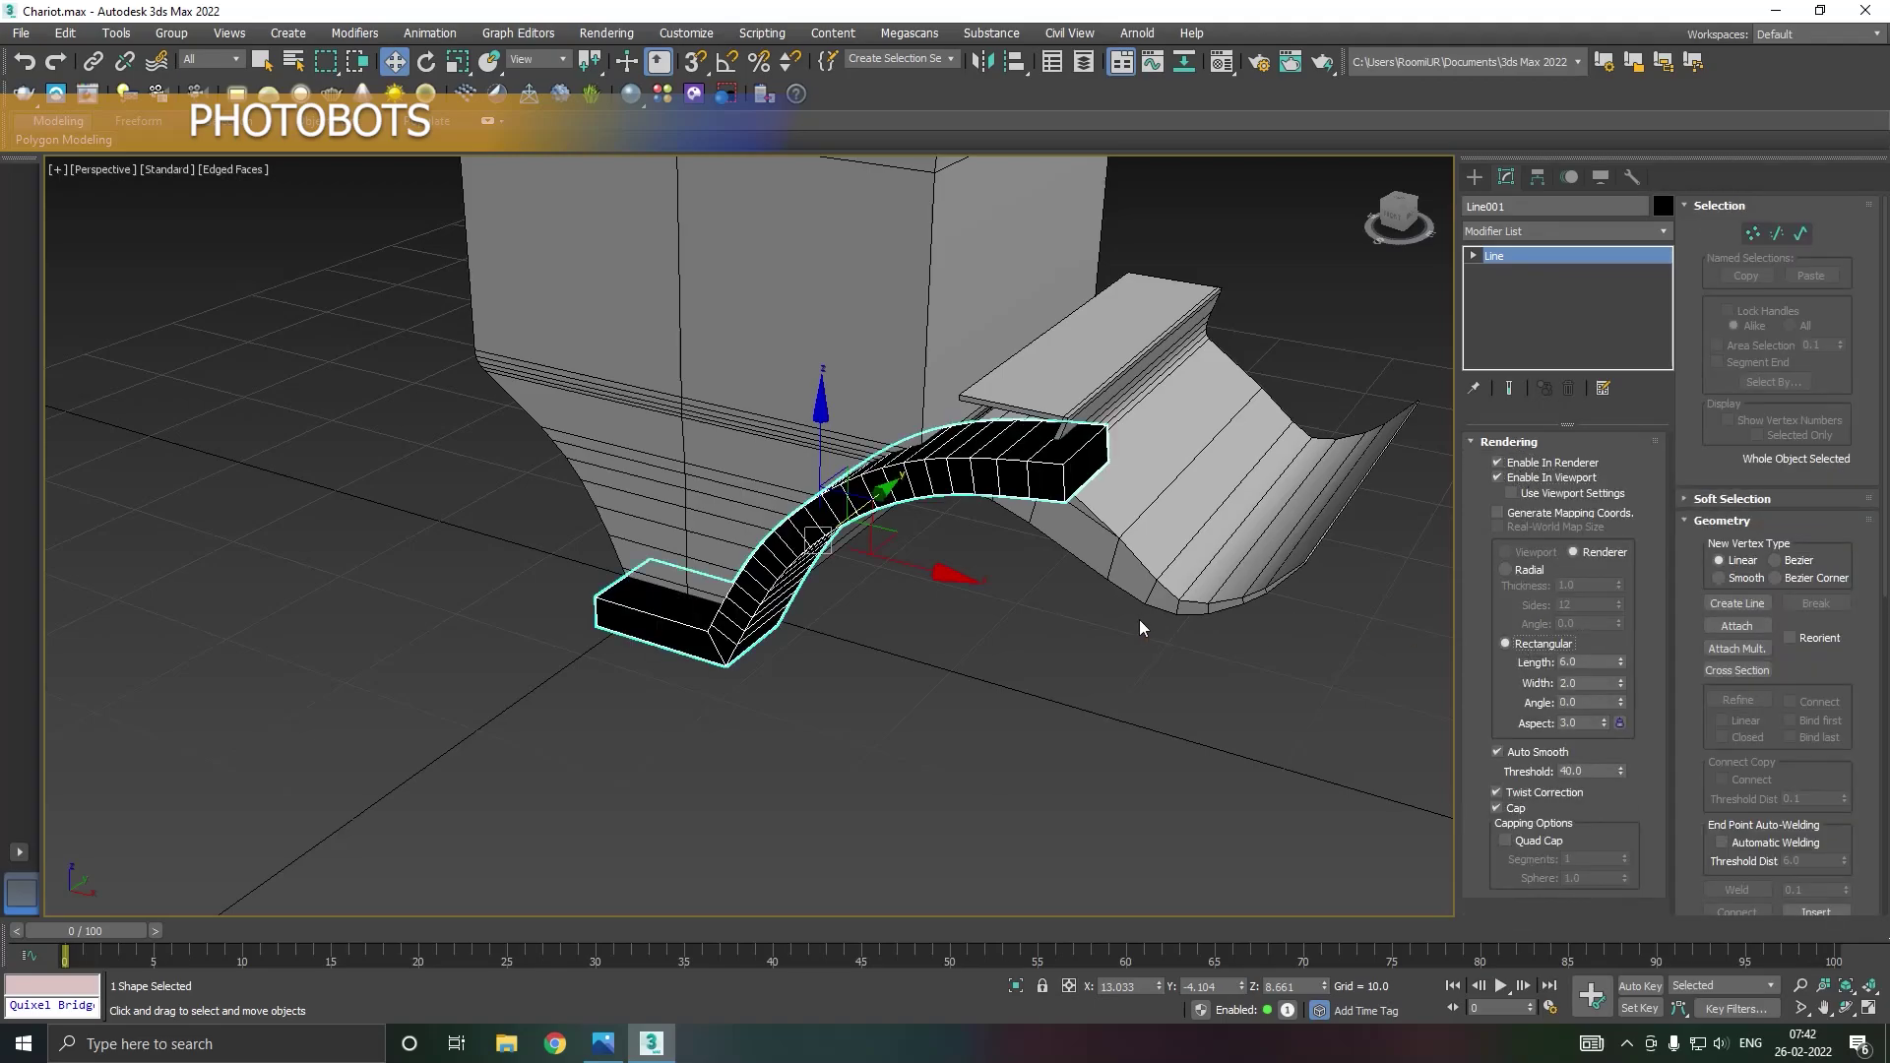
{"action": "middle_click_drag", "start_coordinate": [1139, 618], "coordinate": [1329, 621], "text": "alt"}
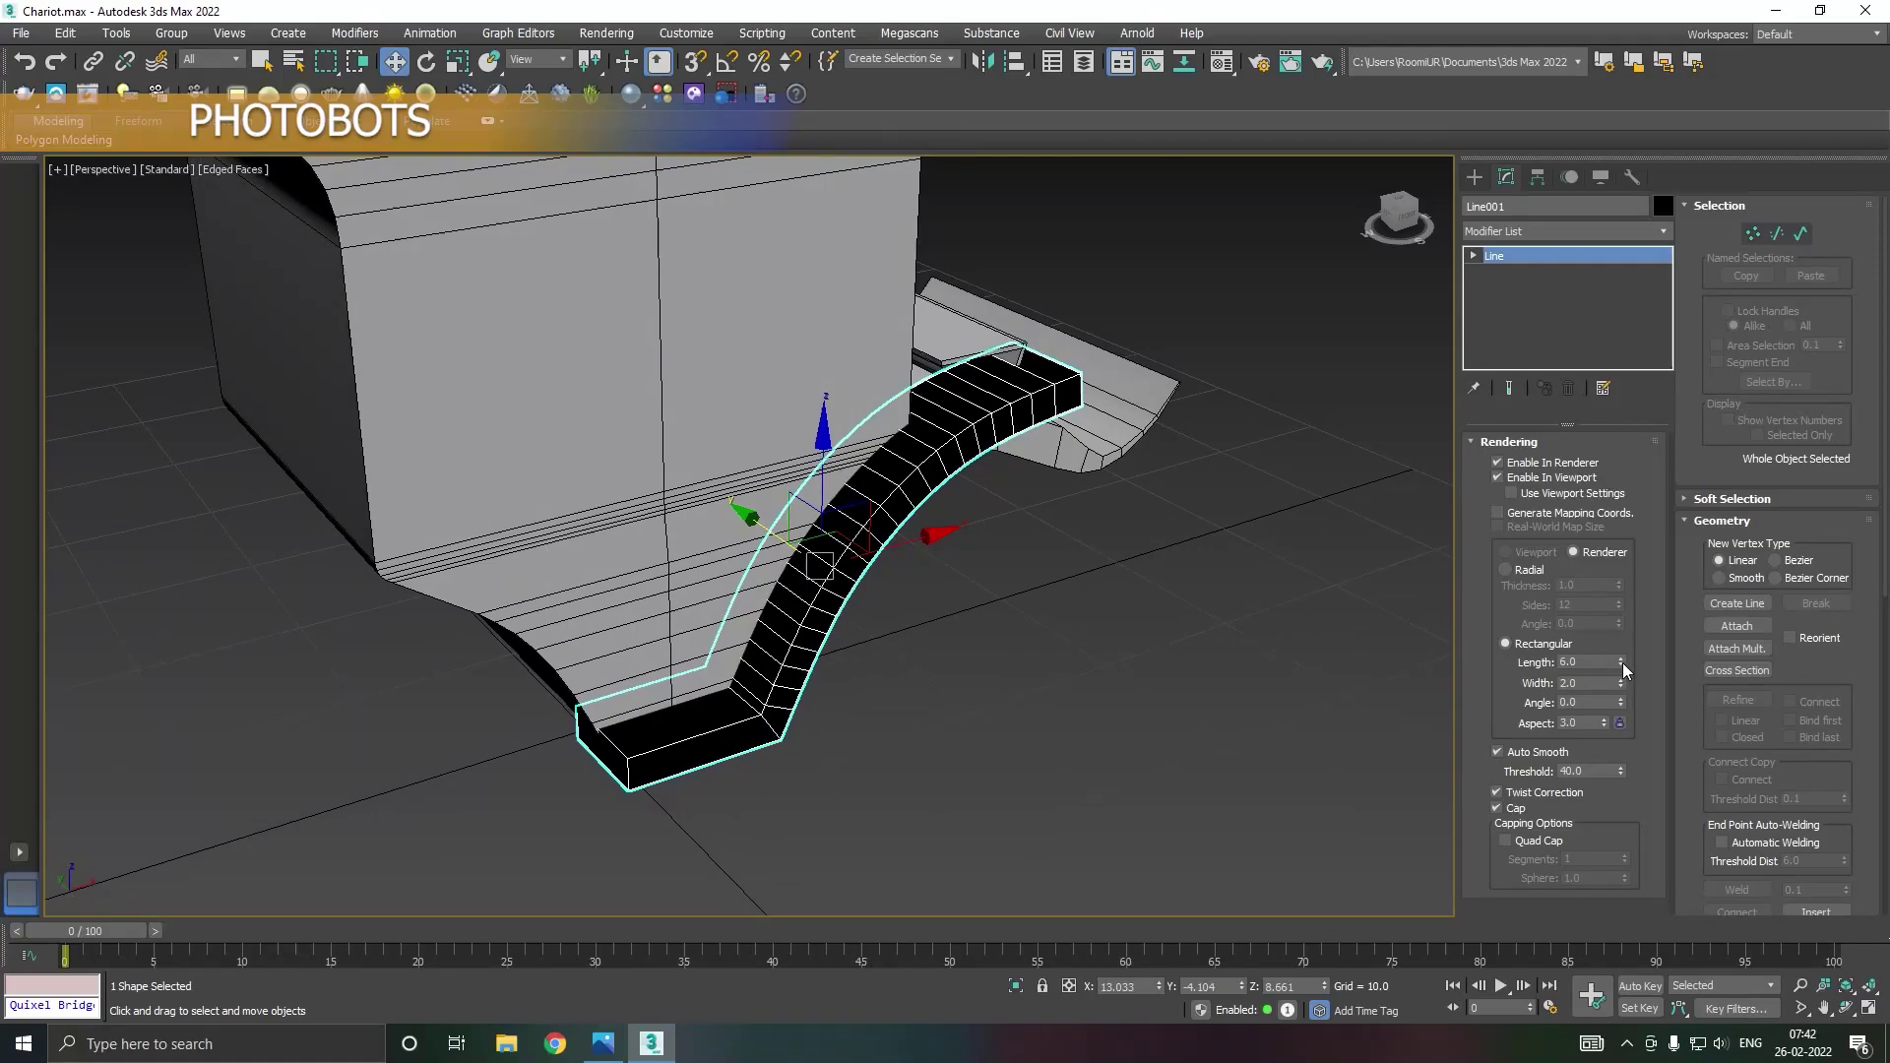
{"action": "left_click_drag", "start_coordinate": [1622, 664], "coordinate": [1640, 756]}
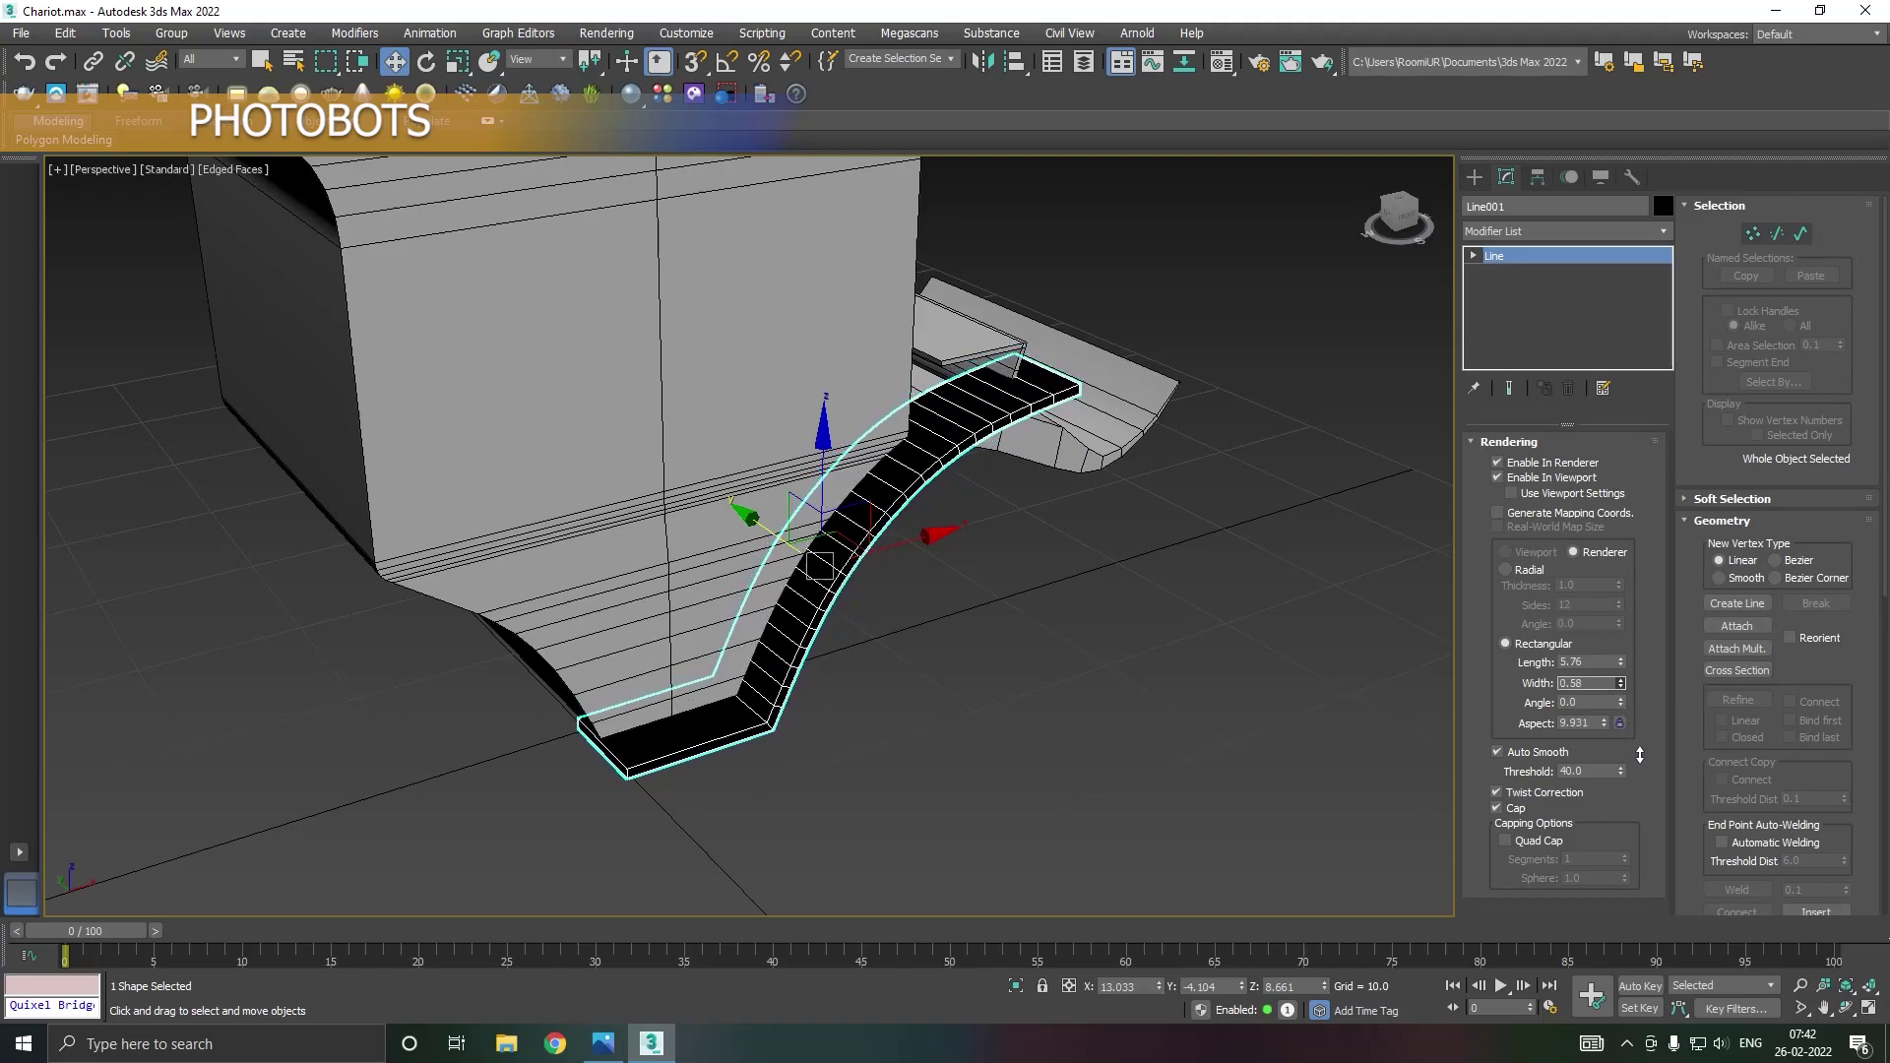
{"action": "left_click_drag", "start_coordinate": [1621, 666], "coordinate": [1632, 718]}
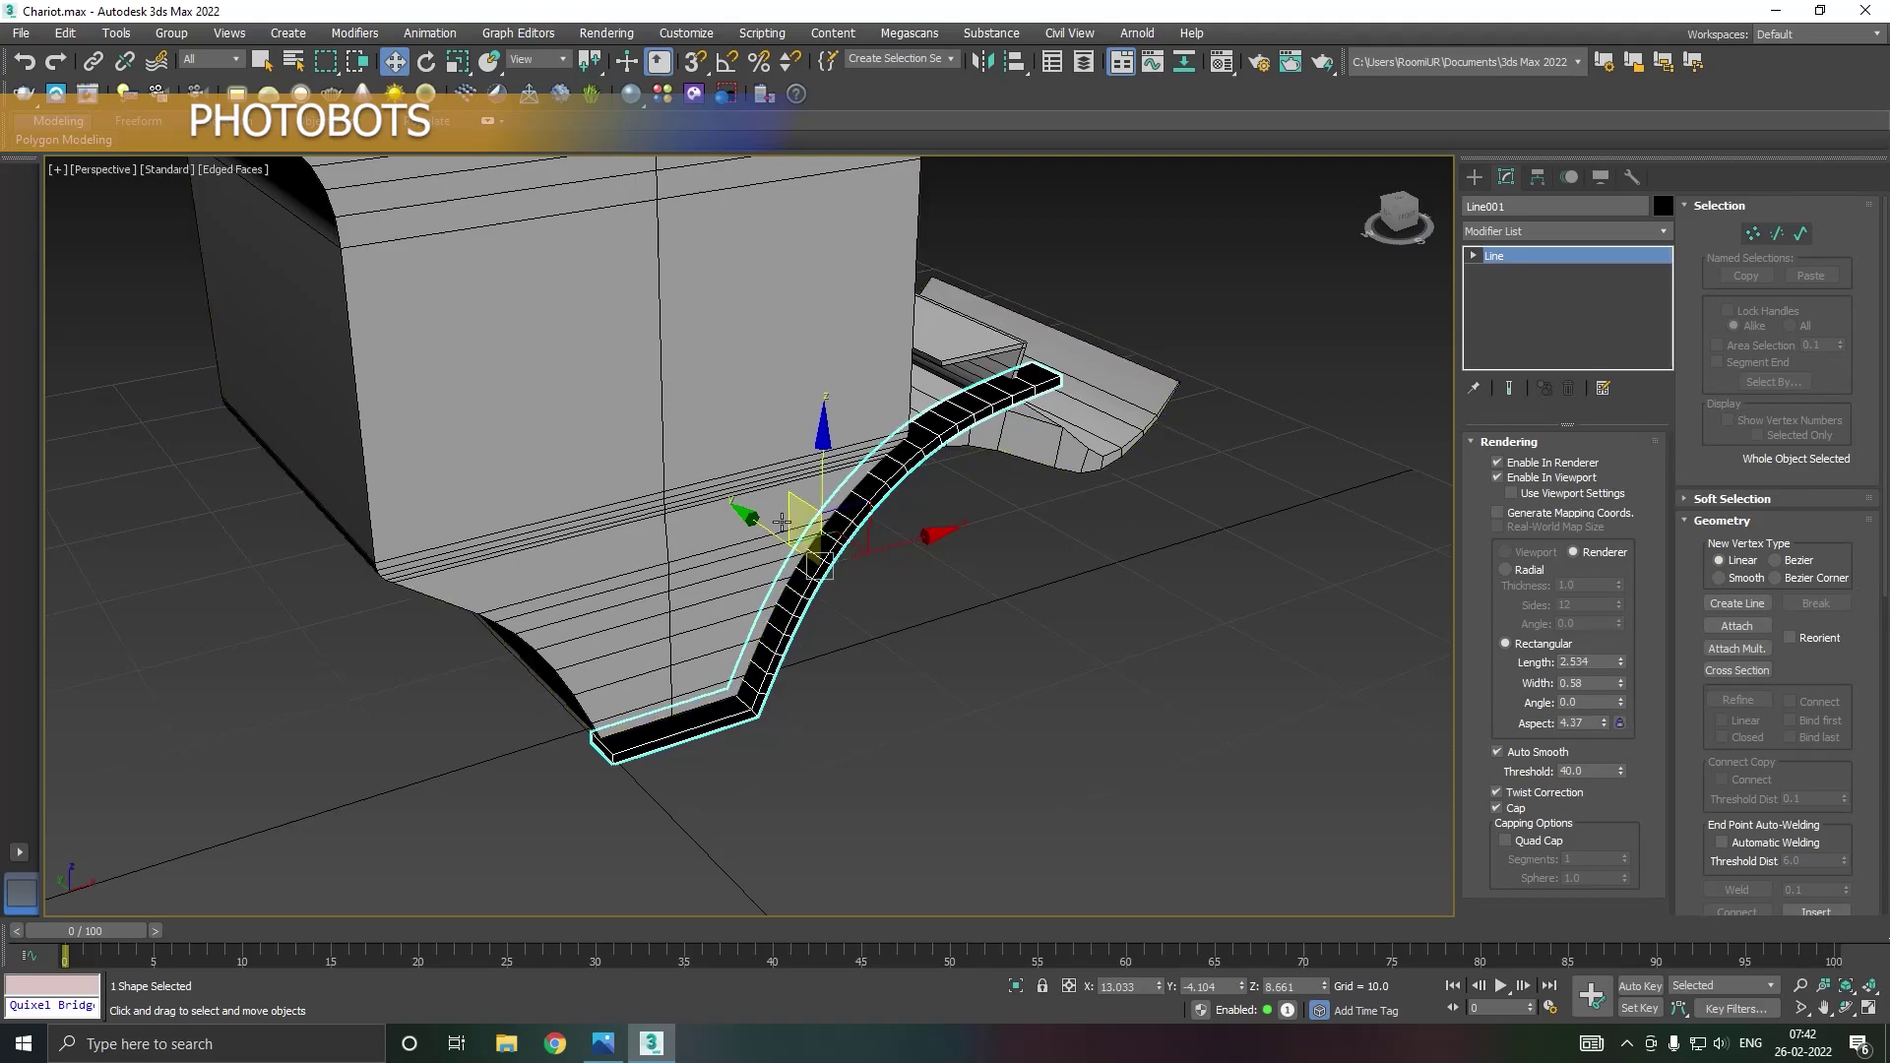
{"action": "left_click_drag", "start_coordinate": [753, 525], "coordinate": [765, 524]}
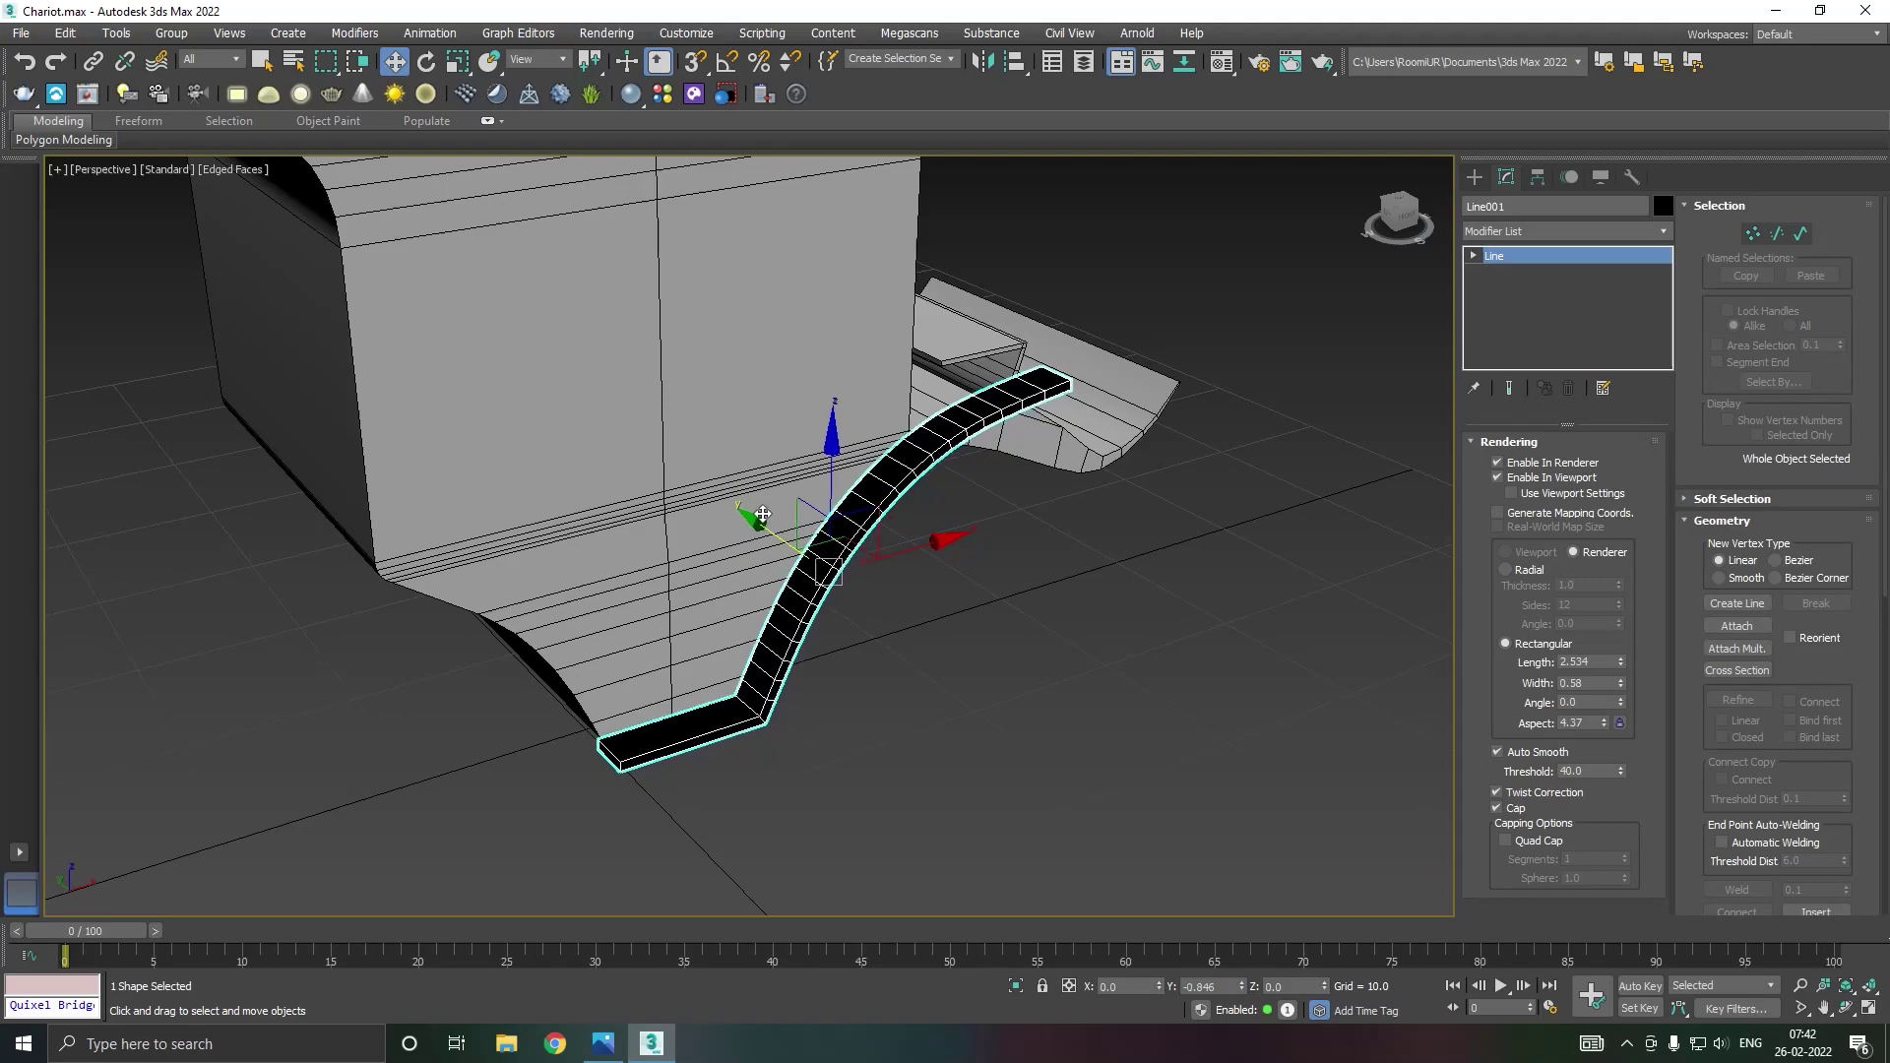
{"action": "middle_click_drag", "start_coordinate": [766, 519], "coordinate": [780, 520], "text": "alt"}
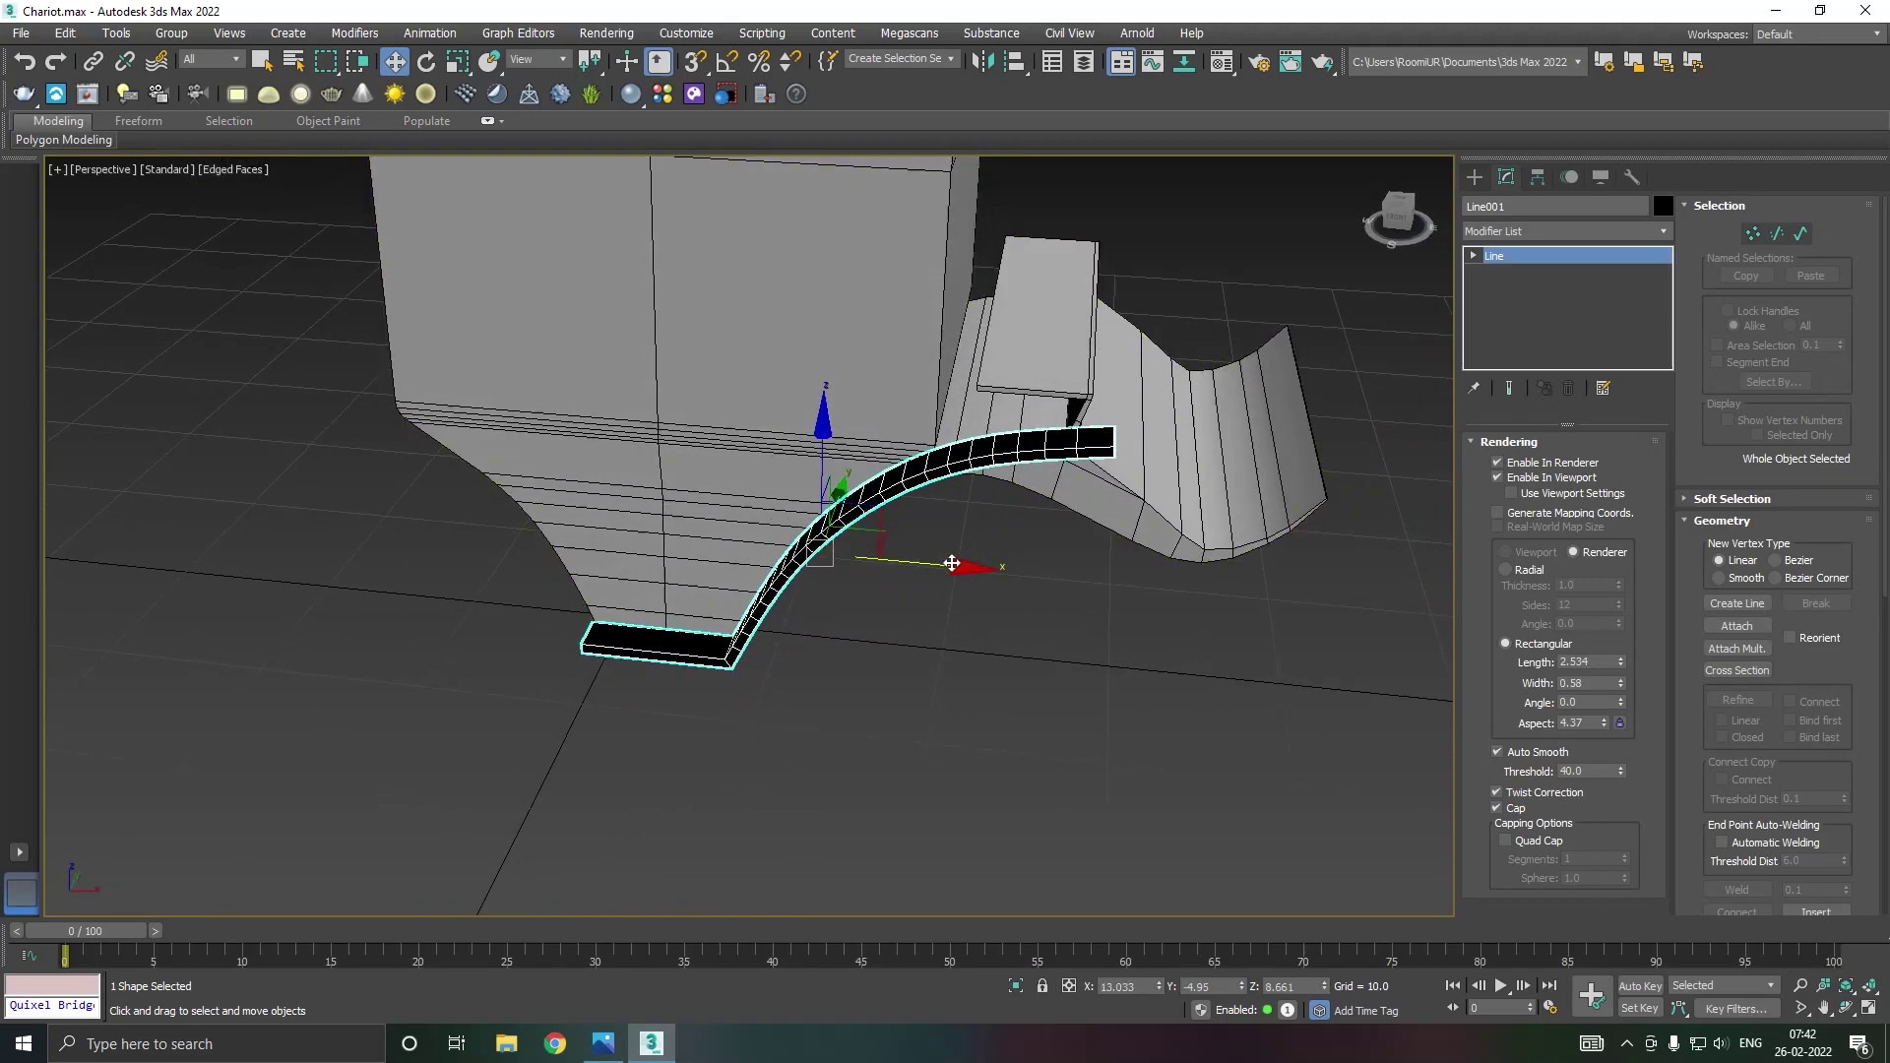
Step: Apply the default material to the strap and set its width 0.47, length 1.951
{"action": "key", "text": "m"}
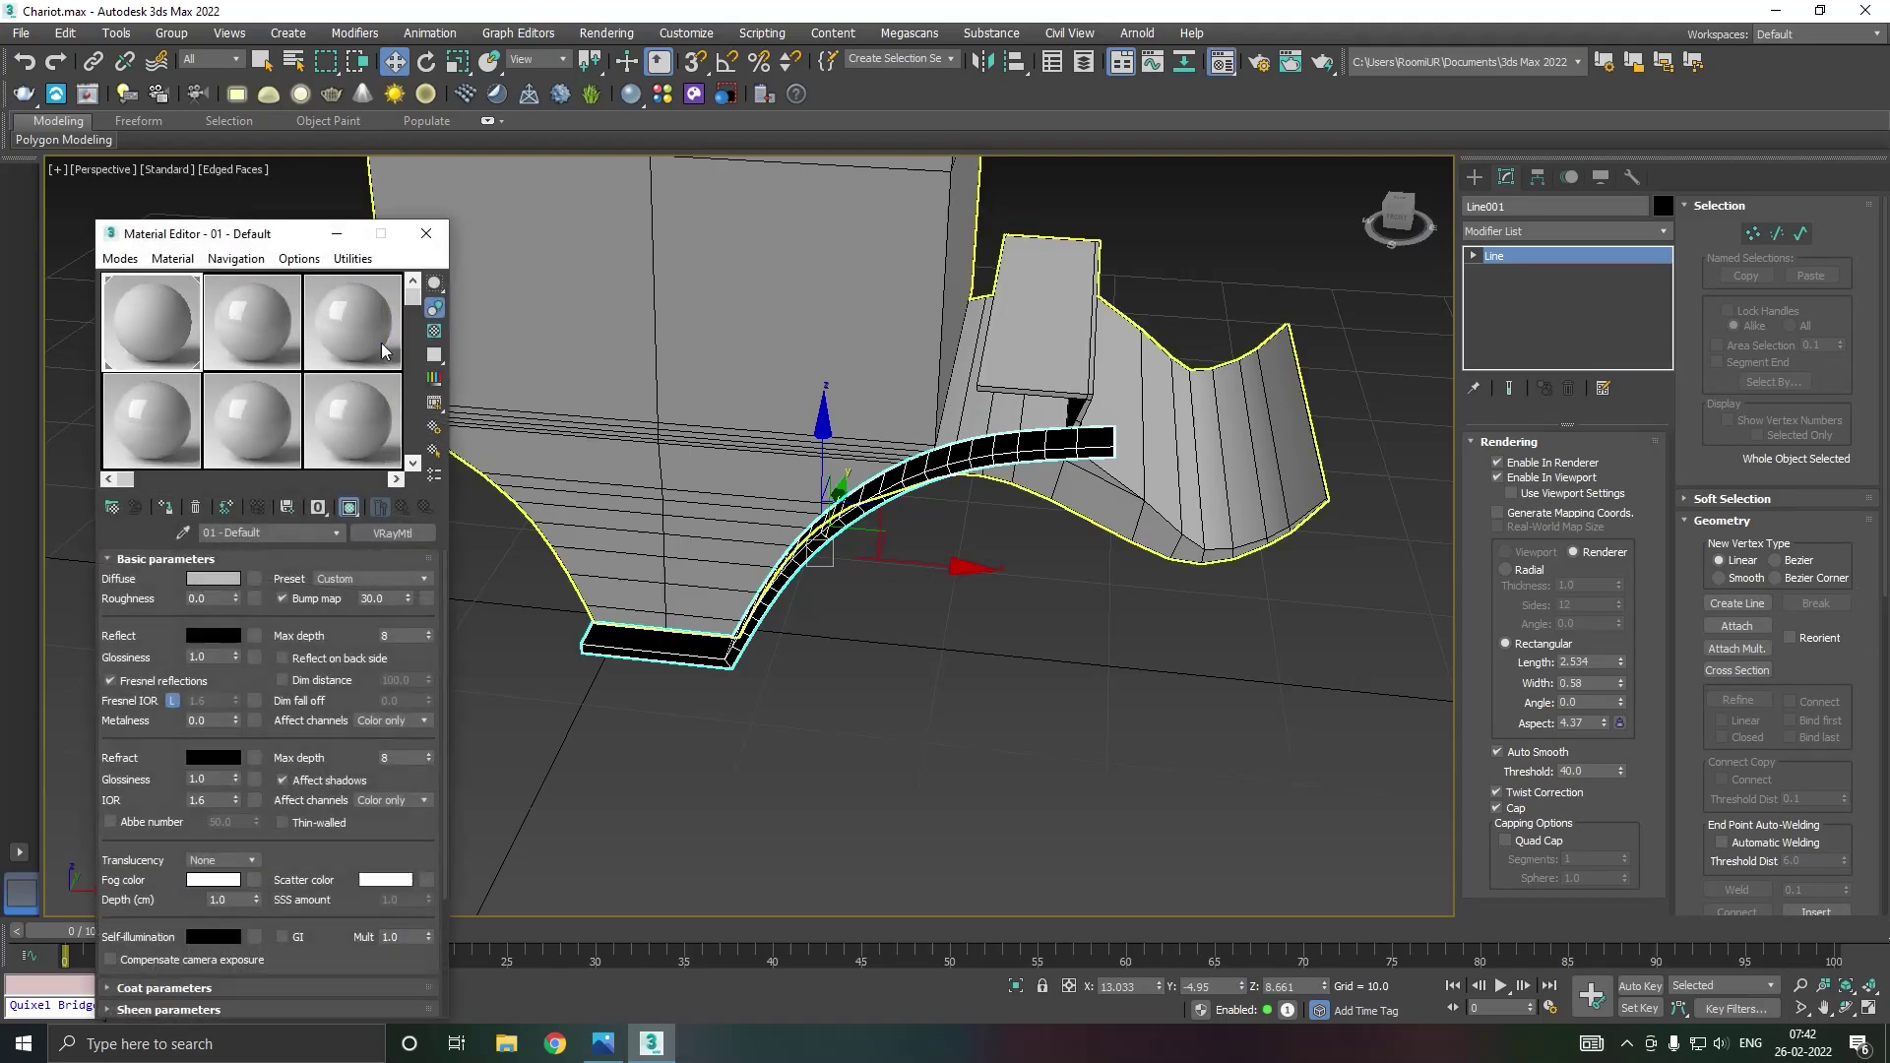
{"action": "left_click", "coordinate": [164, 513]}
{"action": "key", "text": "m"}
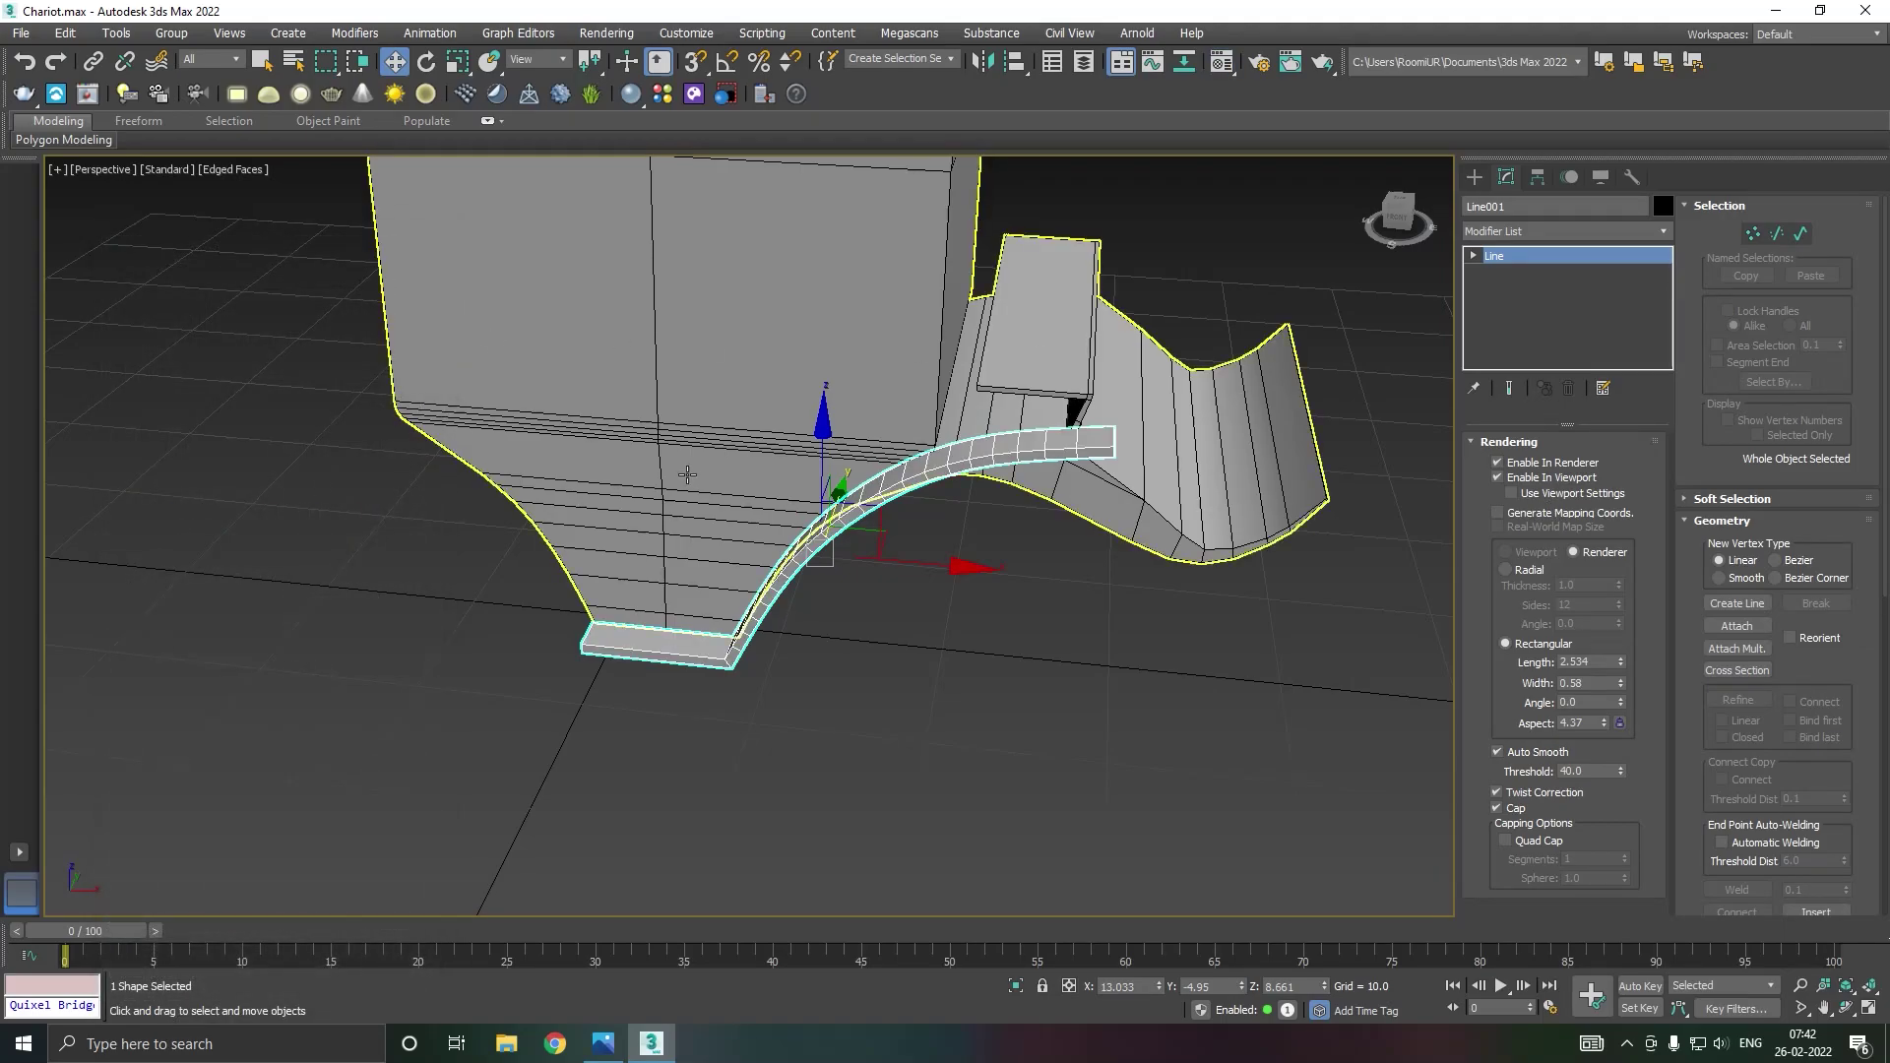
{"action": "middle_click_drag", "start_coordinate": [262, 489], "coordinate": [689, 463], "text": "alt"}
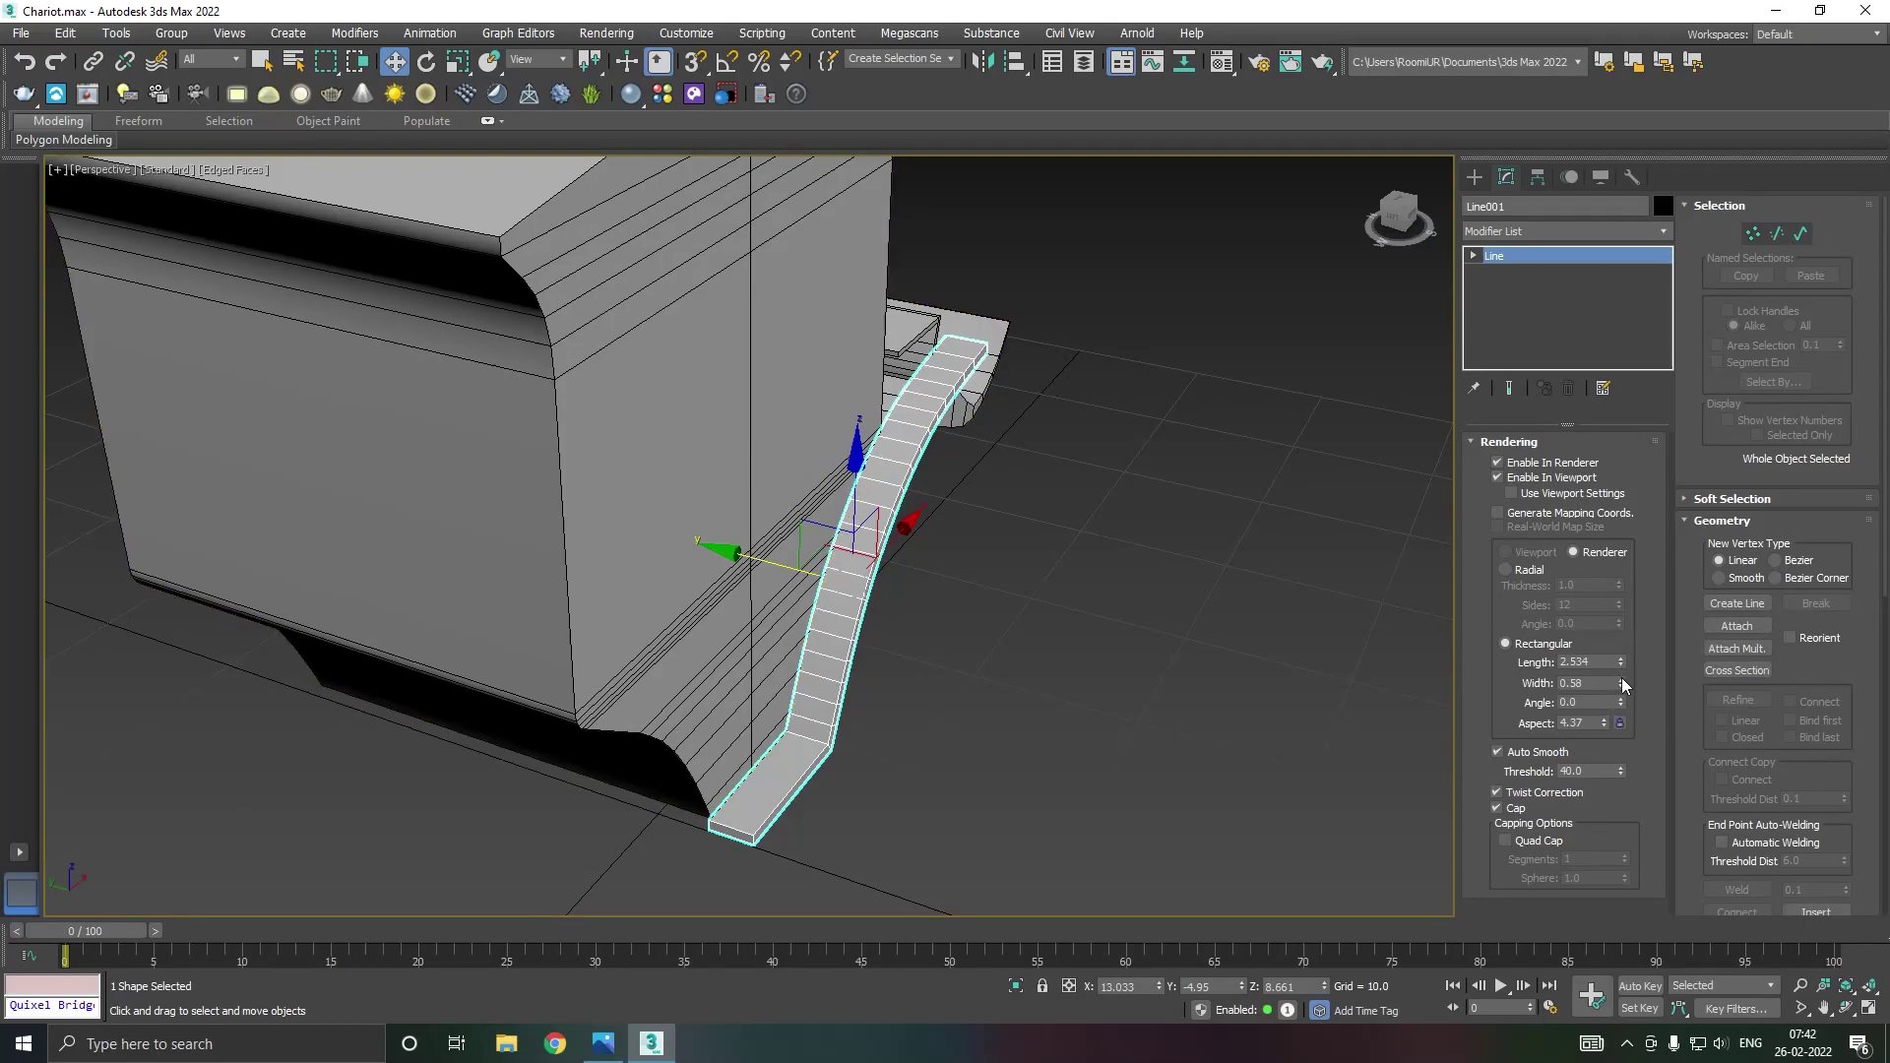
{"action": "left_click_drag", "start_coordinate": [1622, 683], "coordinate": [1628, 683]}
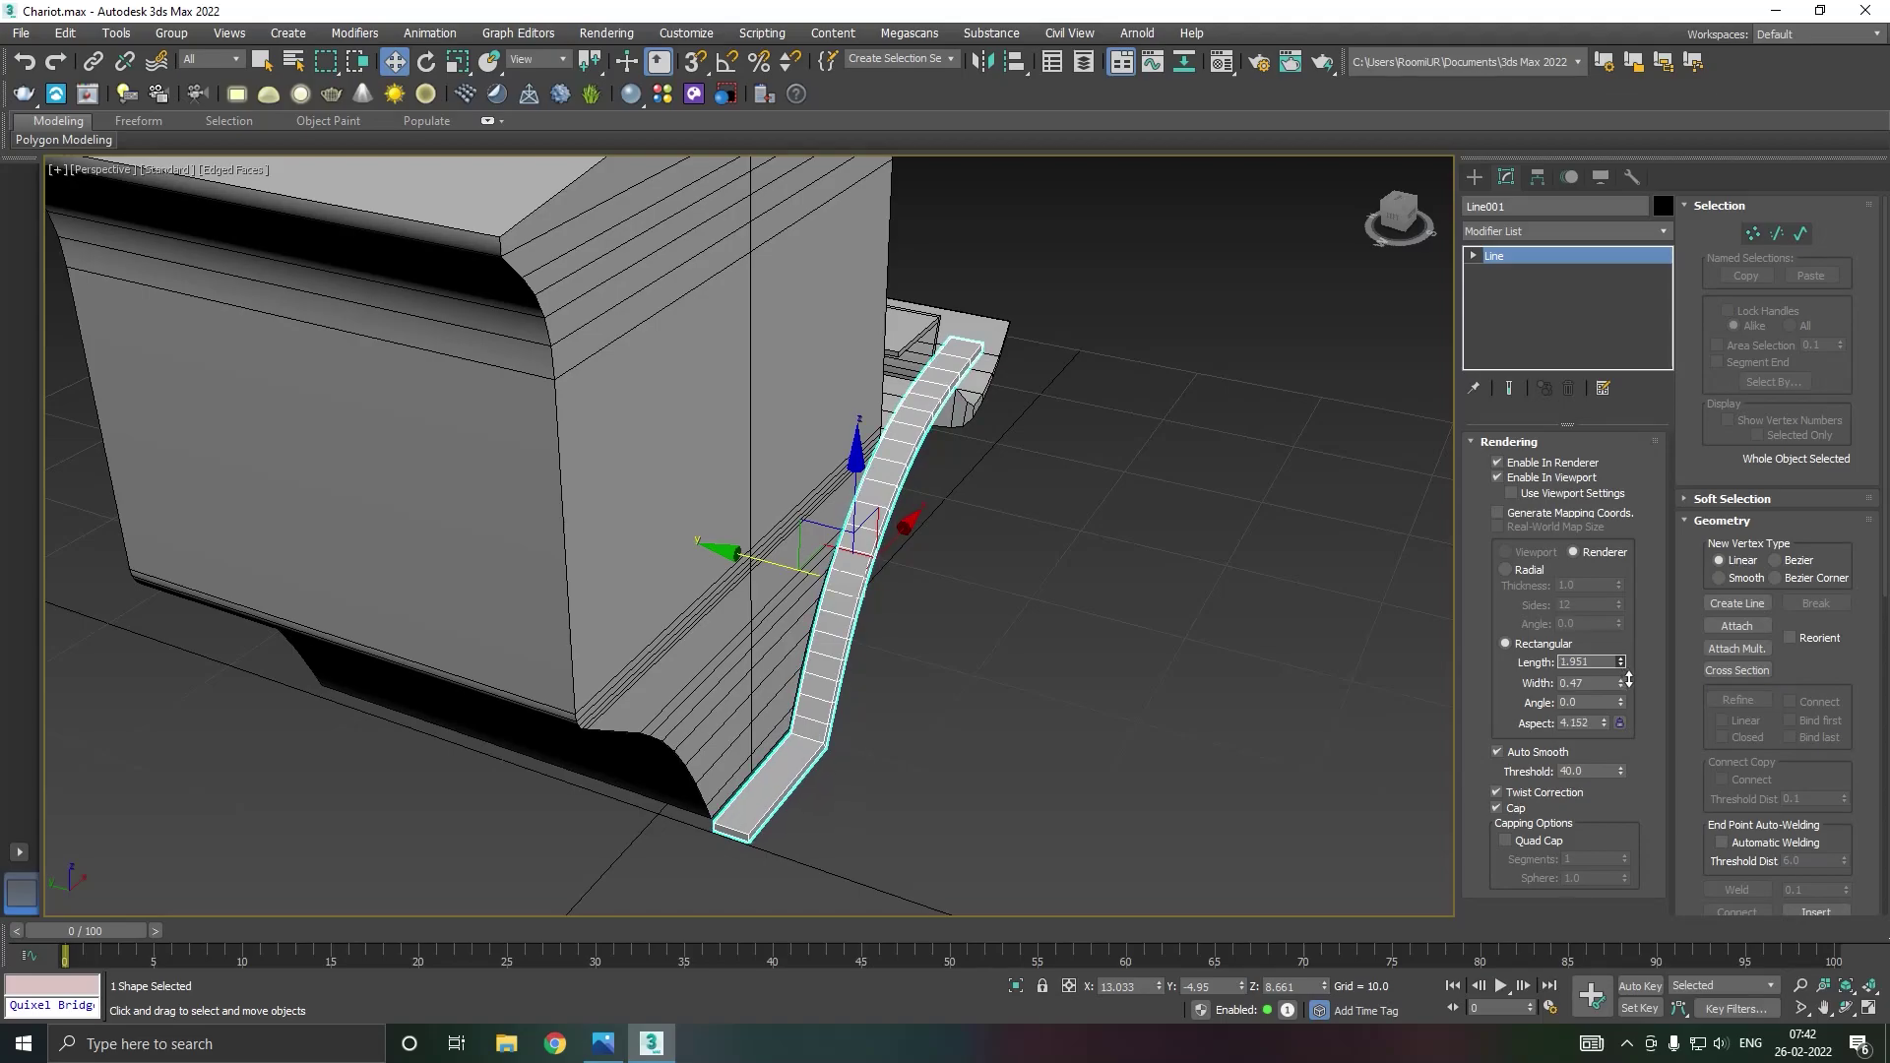
{"action": "middle_click_drag", "start_coordinate": [1089, 541], "coordinate": [928, 553], "text": "alt"}
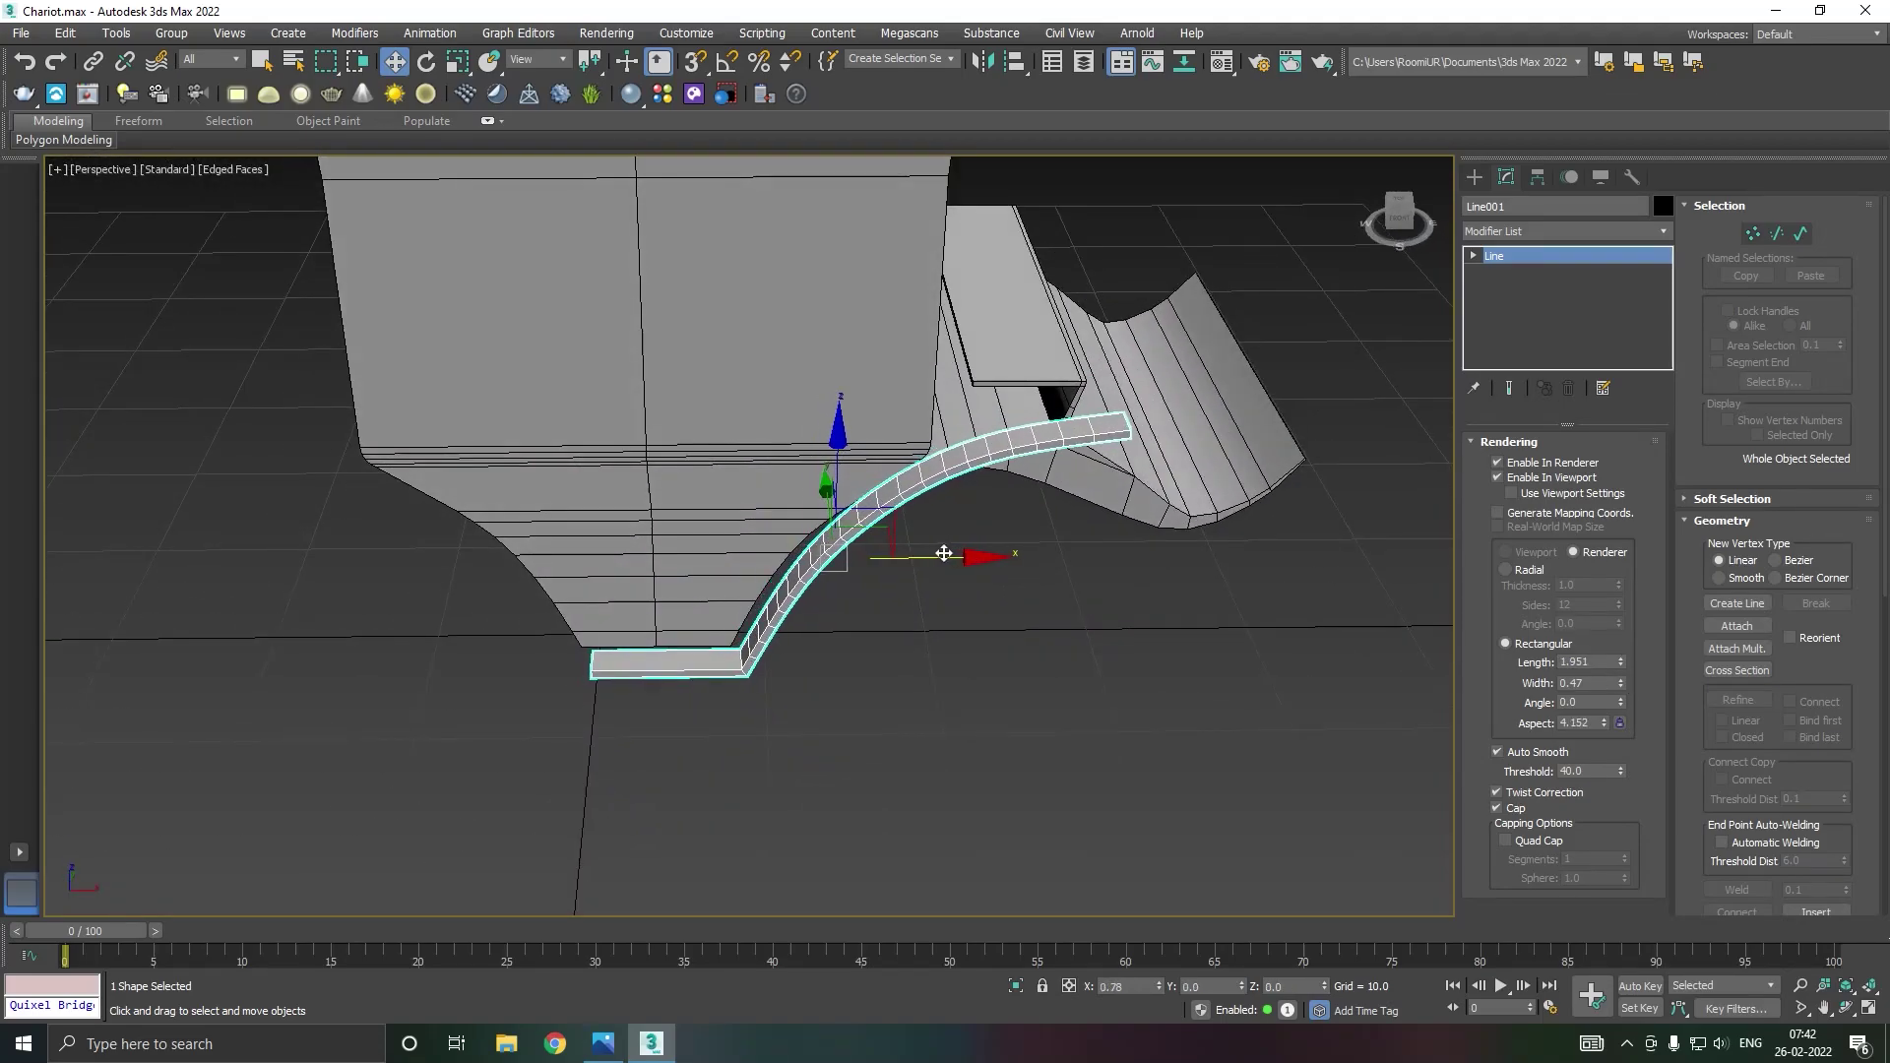
{"action": "left_click_drag", "start_coordinate": [928, 554], "coordinate": [931, 549]}
{"action": "middle_click_drag", "start_coordinate": [1049, 516], "coordinate": [983, 487], "text": "alt"}
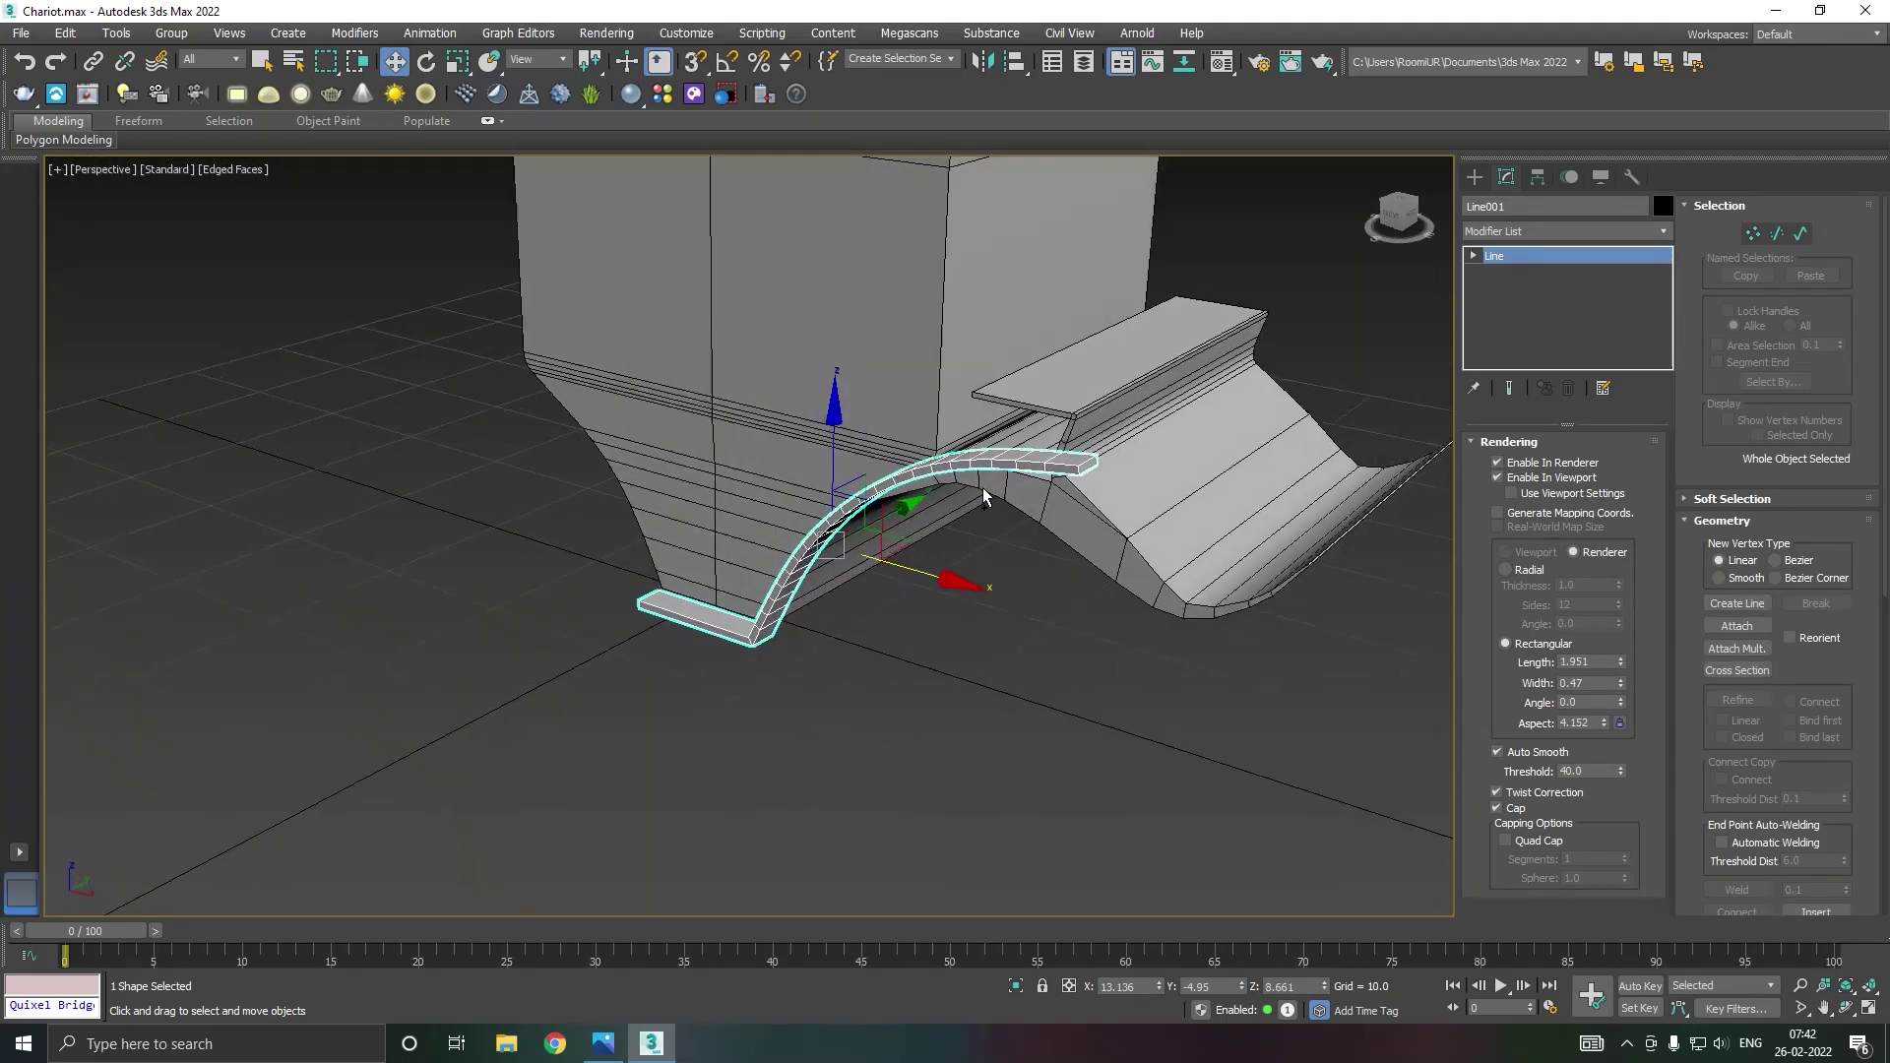
{"action": "key", "text": "f"}
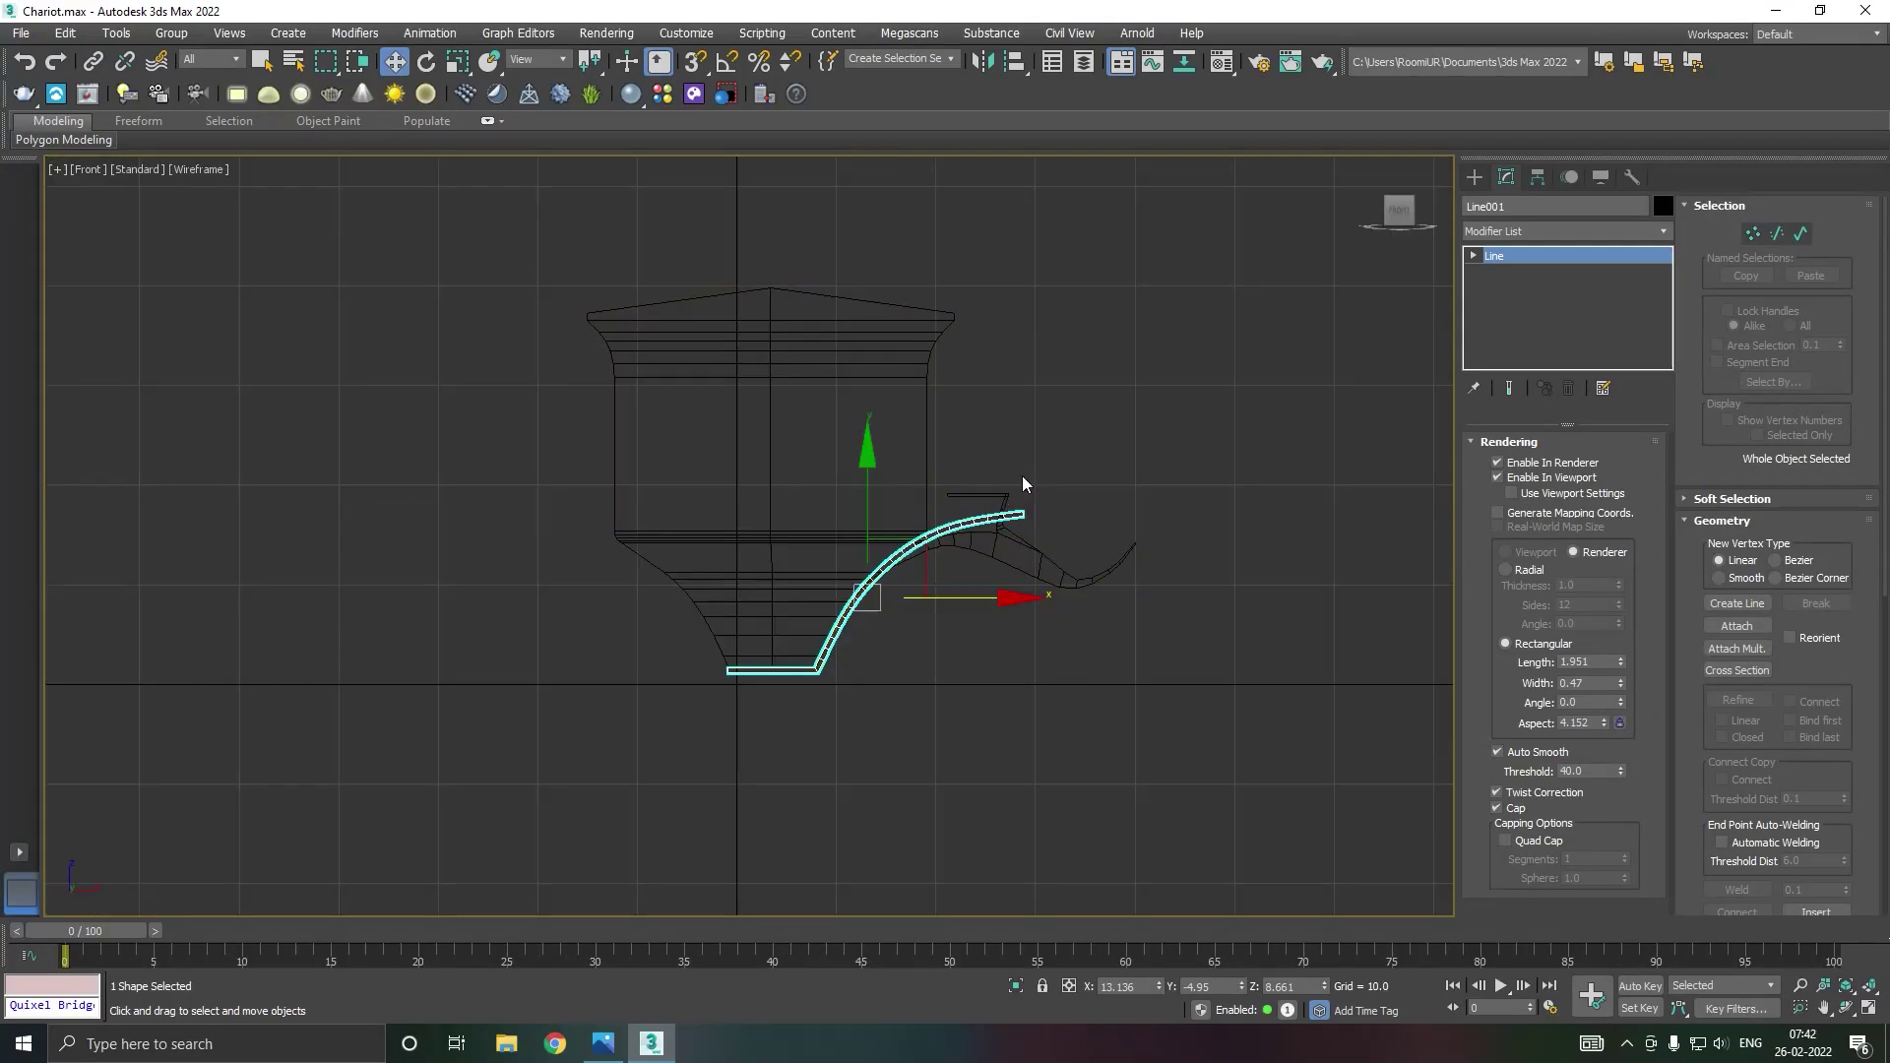
Step: Hide the strap mesh, move Line001's end vertex right and rotate its tangent level
{"action": "left_click", "coordinate": [1527, 482]}
{"action": "key", "text": "1"}
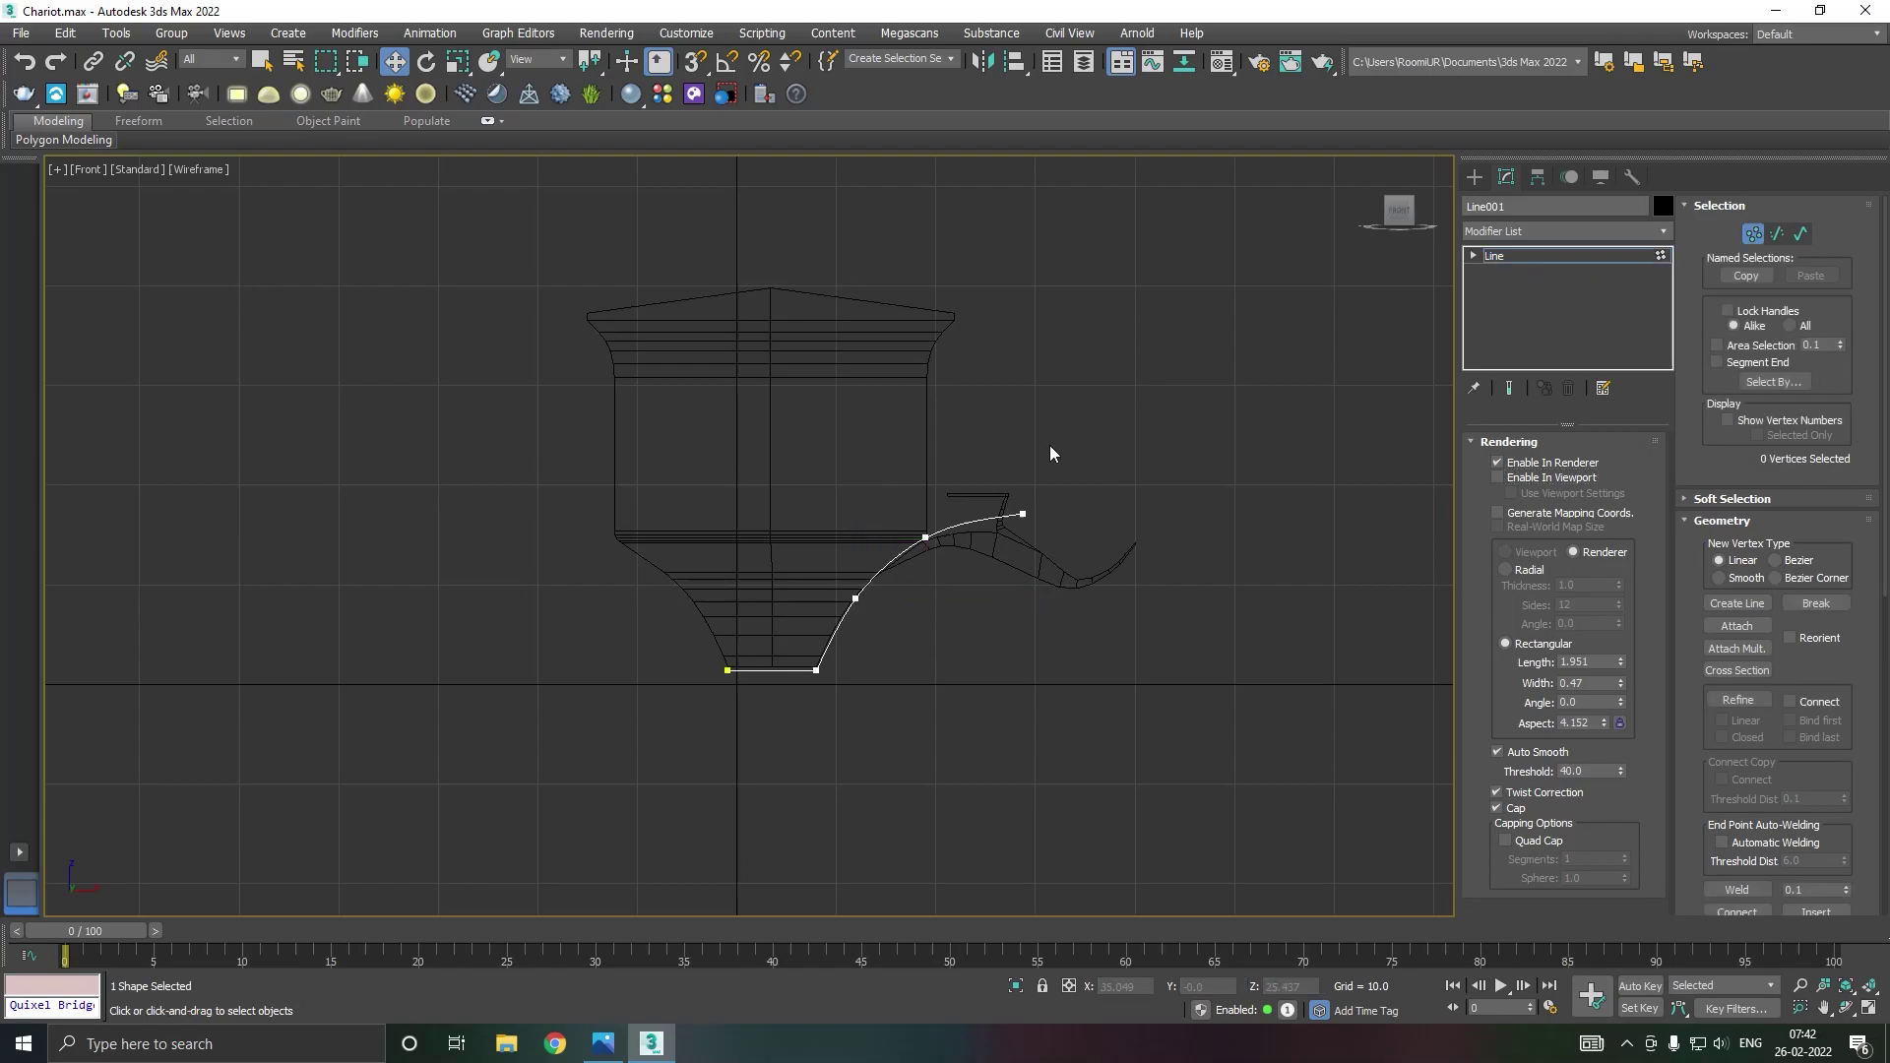
{"action": "scroll", "coordinate": [1008, 512], "scroll_direction": "up", "scroll_amount": 3}
{"action": "left_click", "coordinate": [1037, 513]}
{"action": "left_click_drag", "start_coordinate": [1073, 516], "coordinate": [1216, 516]}
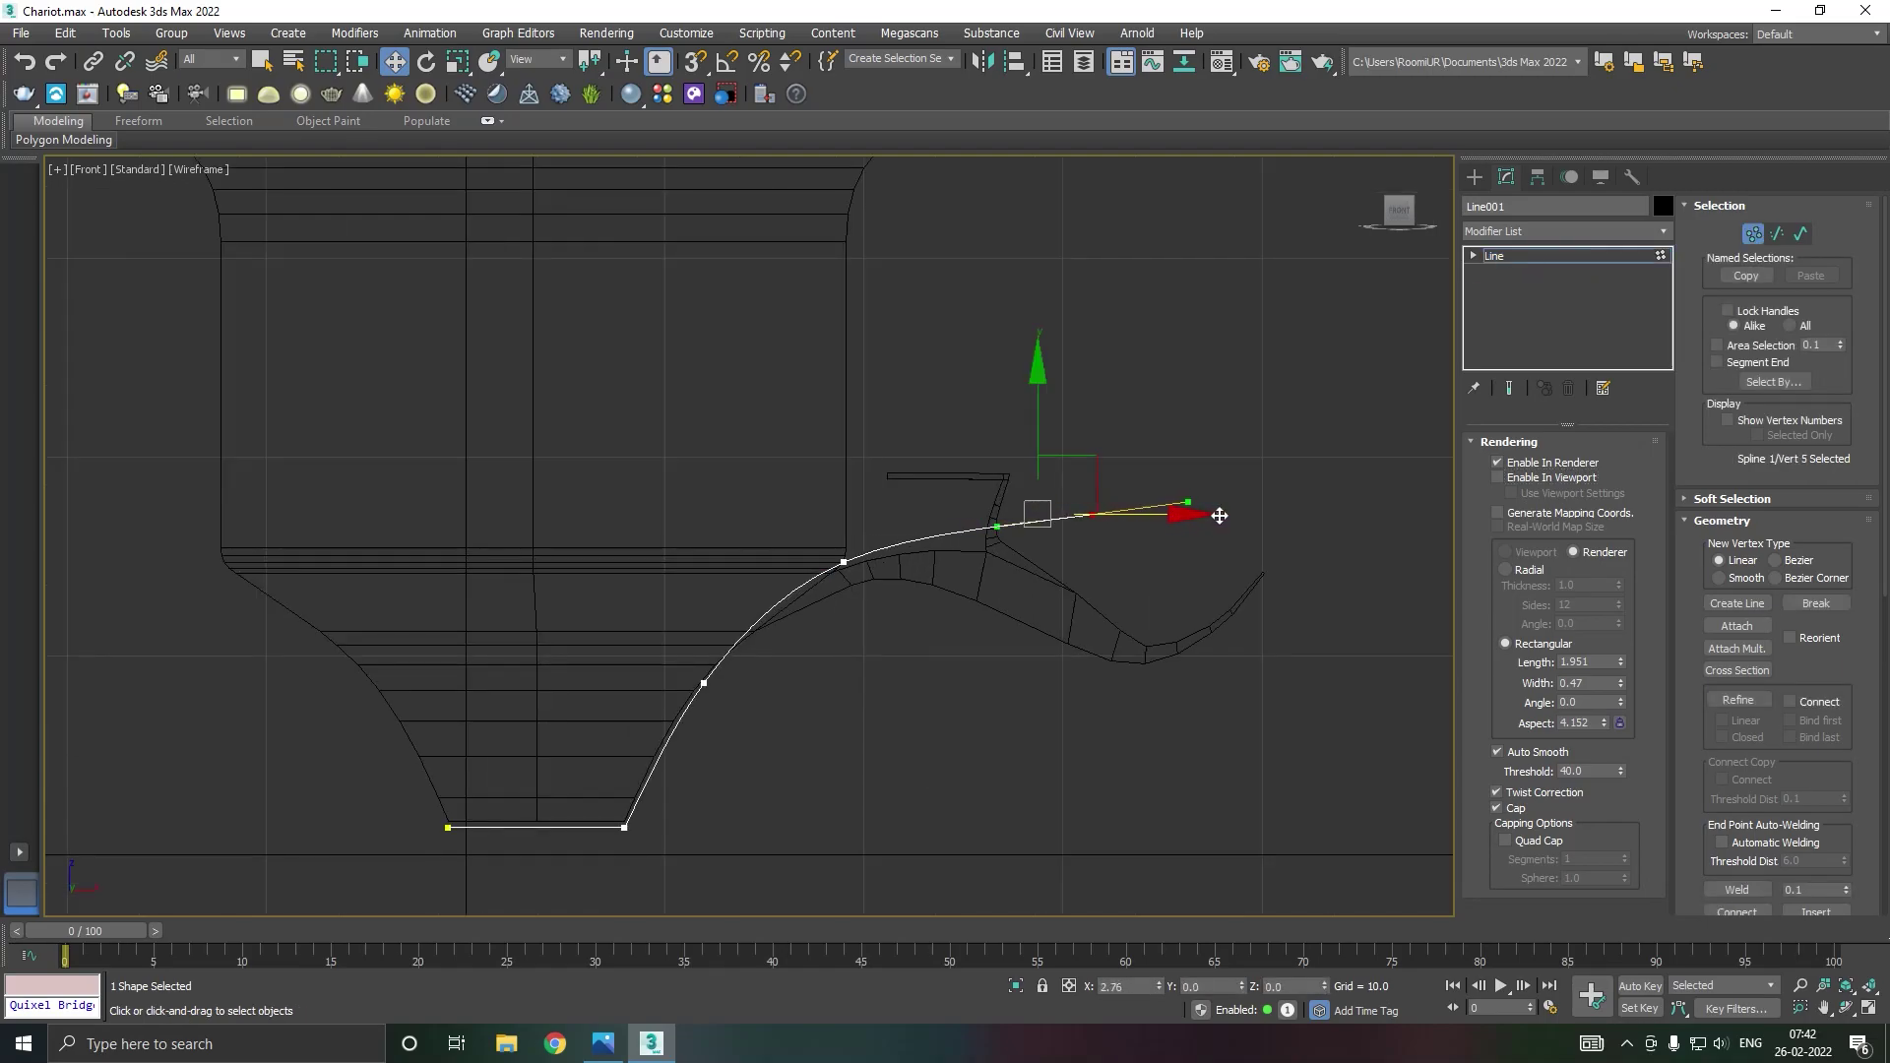
{"action": "left_click_drag", "start_coordinate": [1216, 516], "coordinate": [1241, 517]}
{"action": "key", "text": "e"}
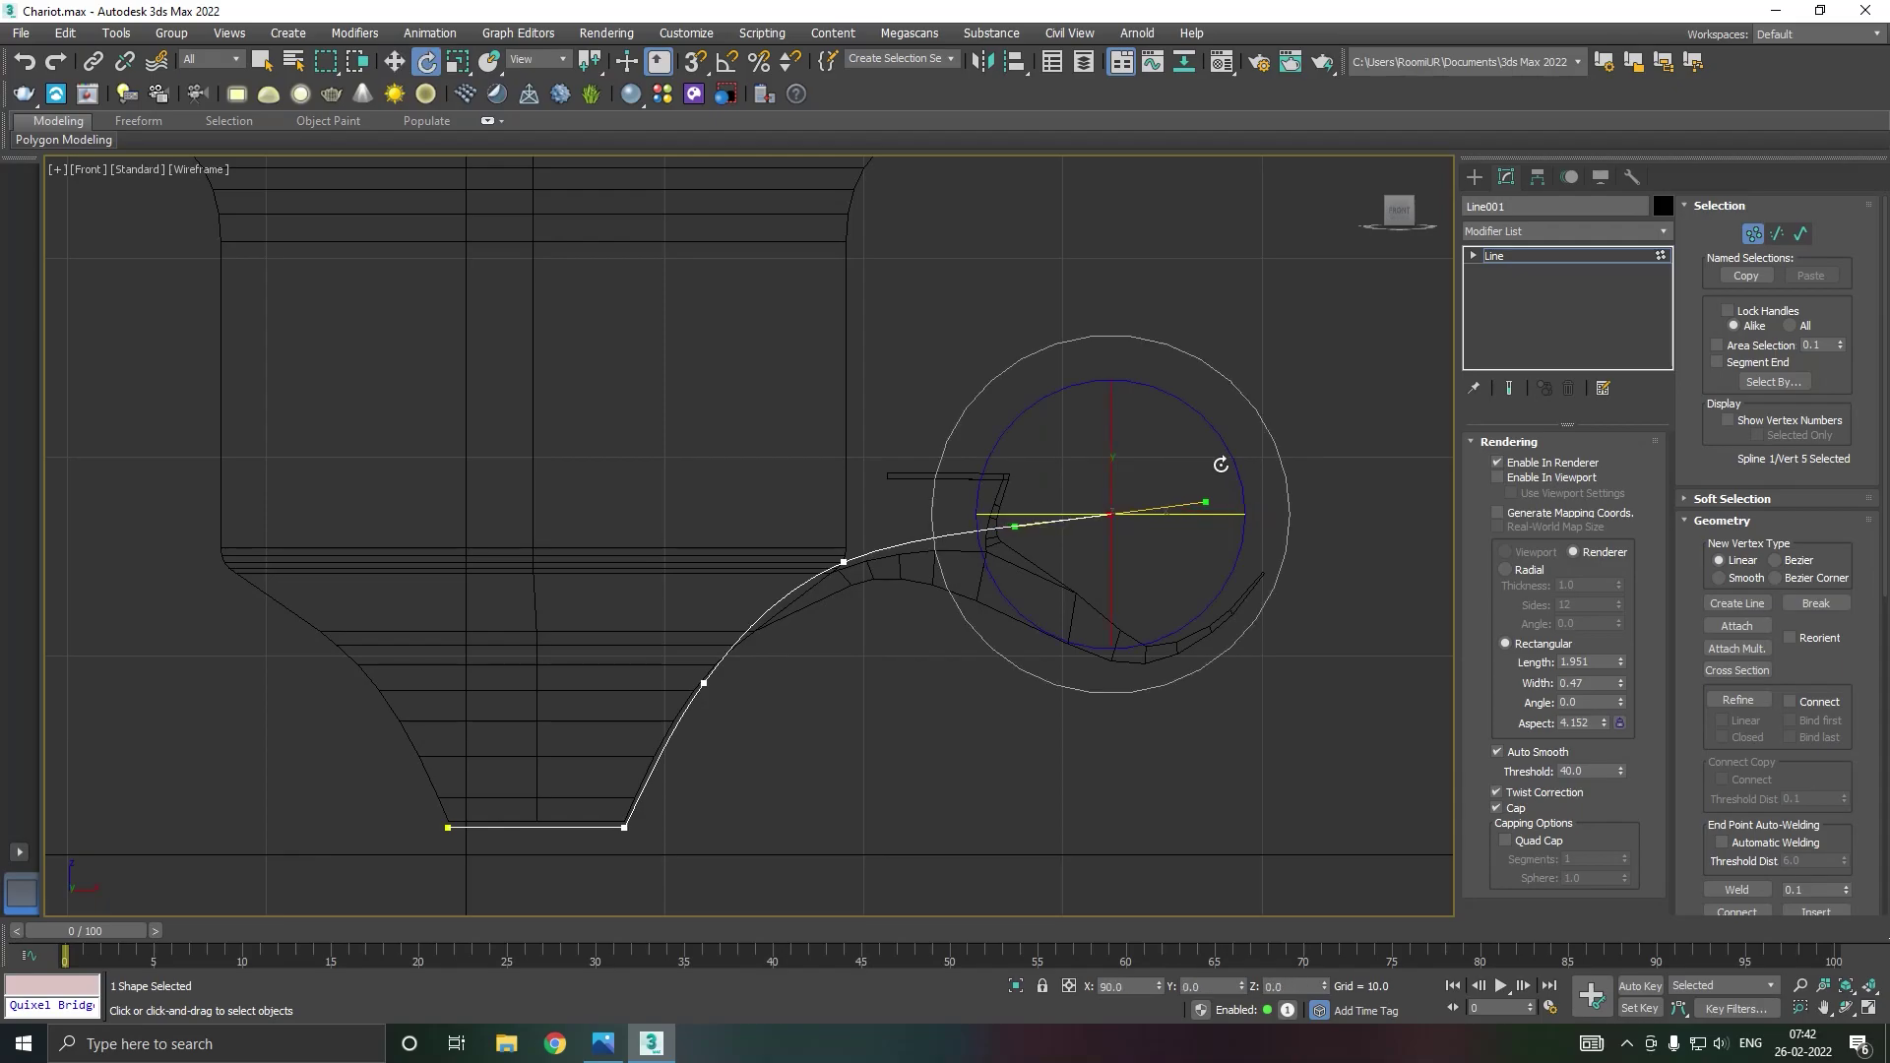
{"action": "left_click_drag", "start_coordinate": [1221, 433], "coordinate": [1236, 436]}
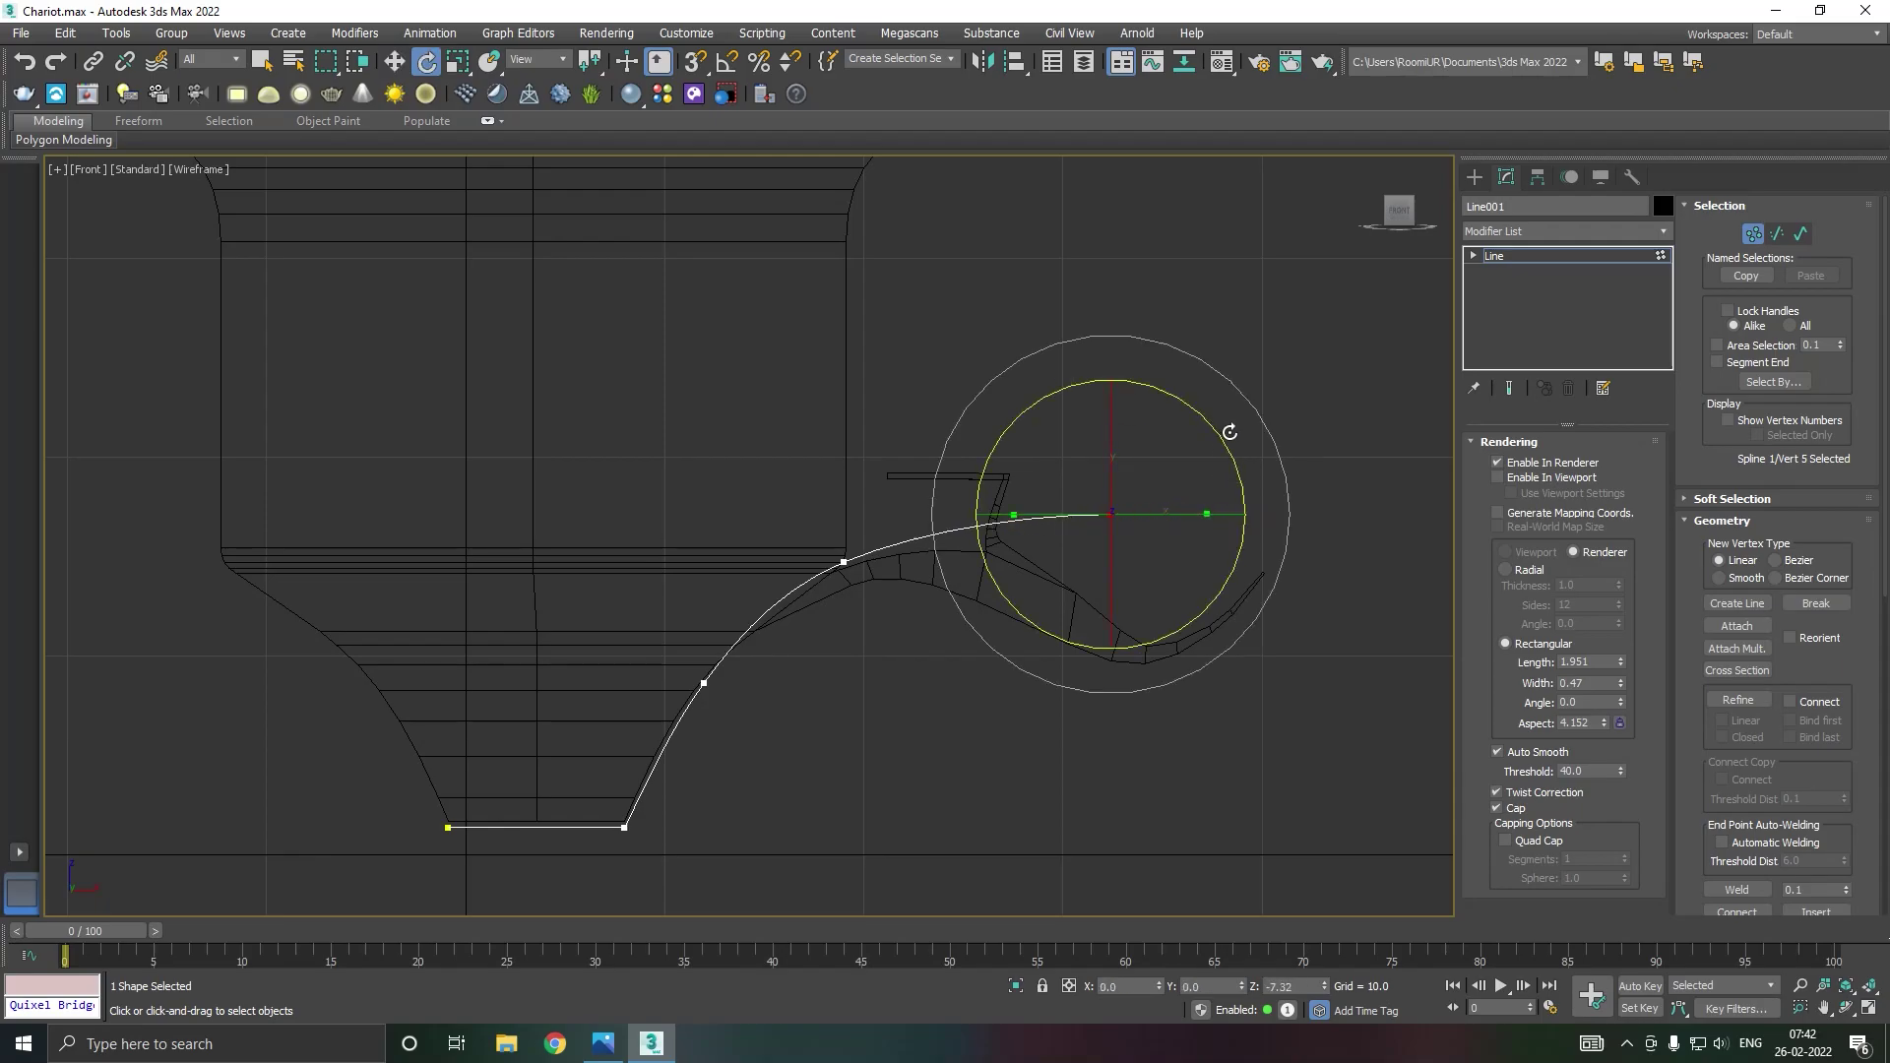
{"action": "key", "text": "w"}
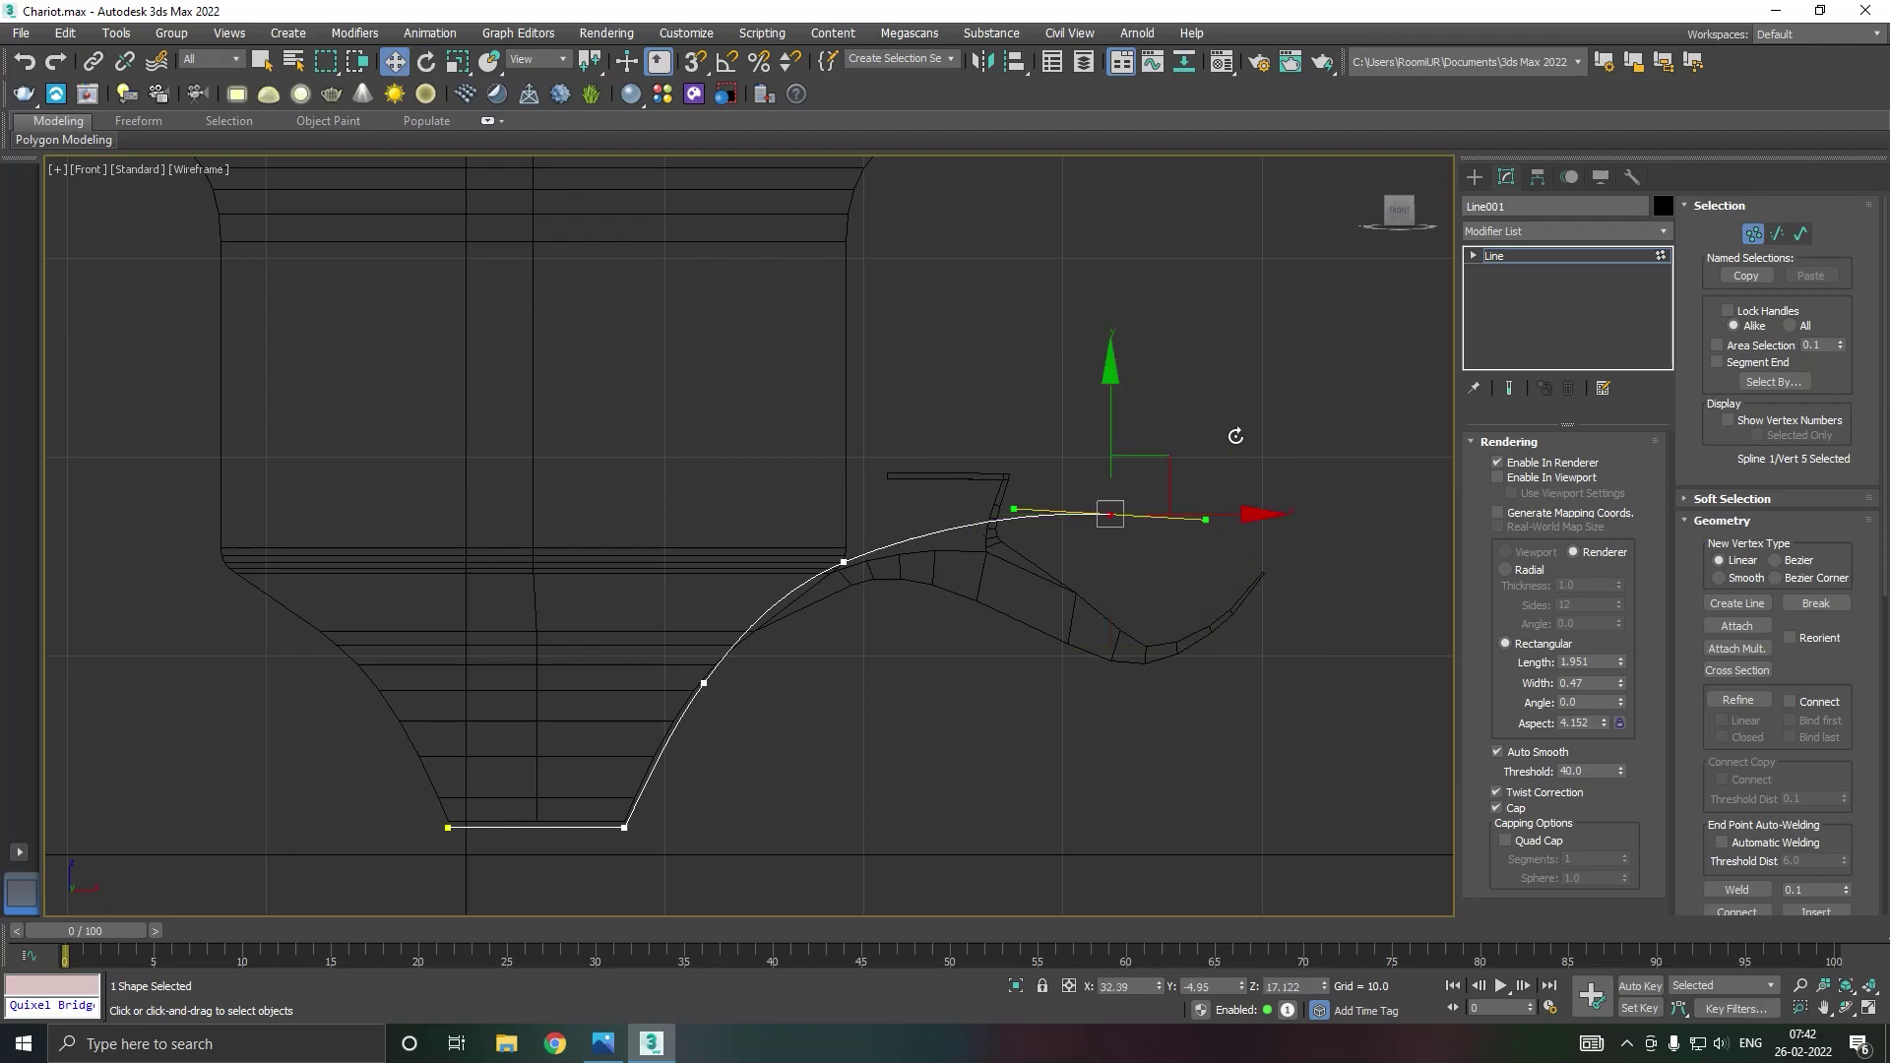
Step: Show the rectangular strap mesh again, raise the fourth vertex and extend the end vertex right
{"action": "left_click", "coordinate": [1539, 480]}
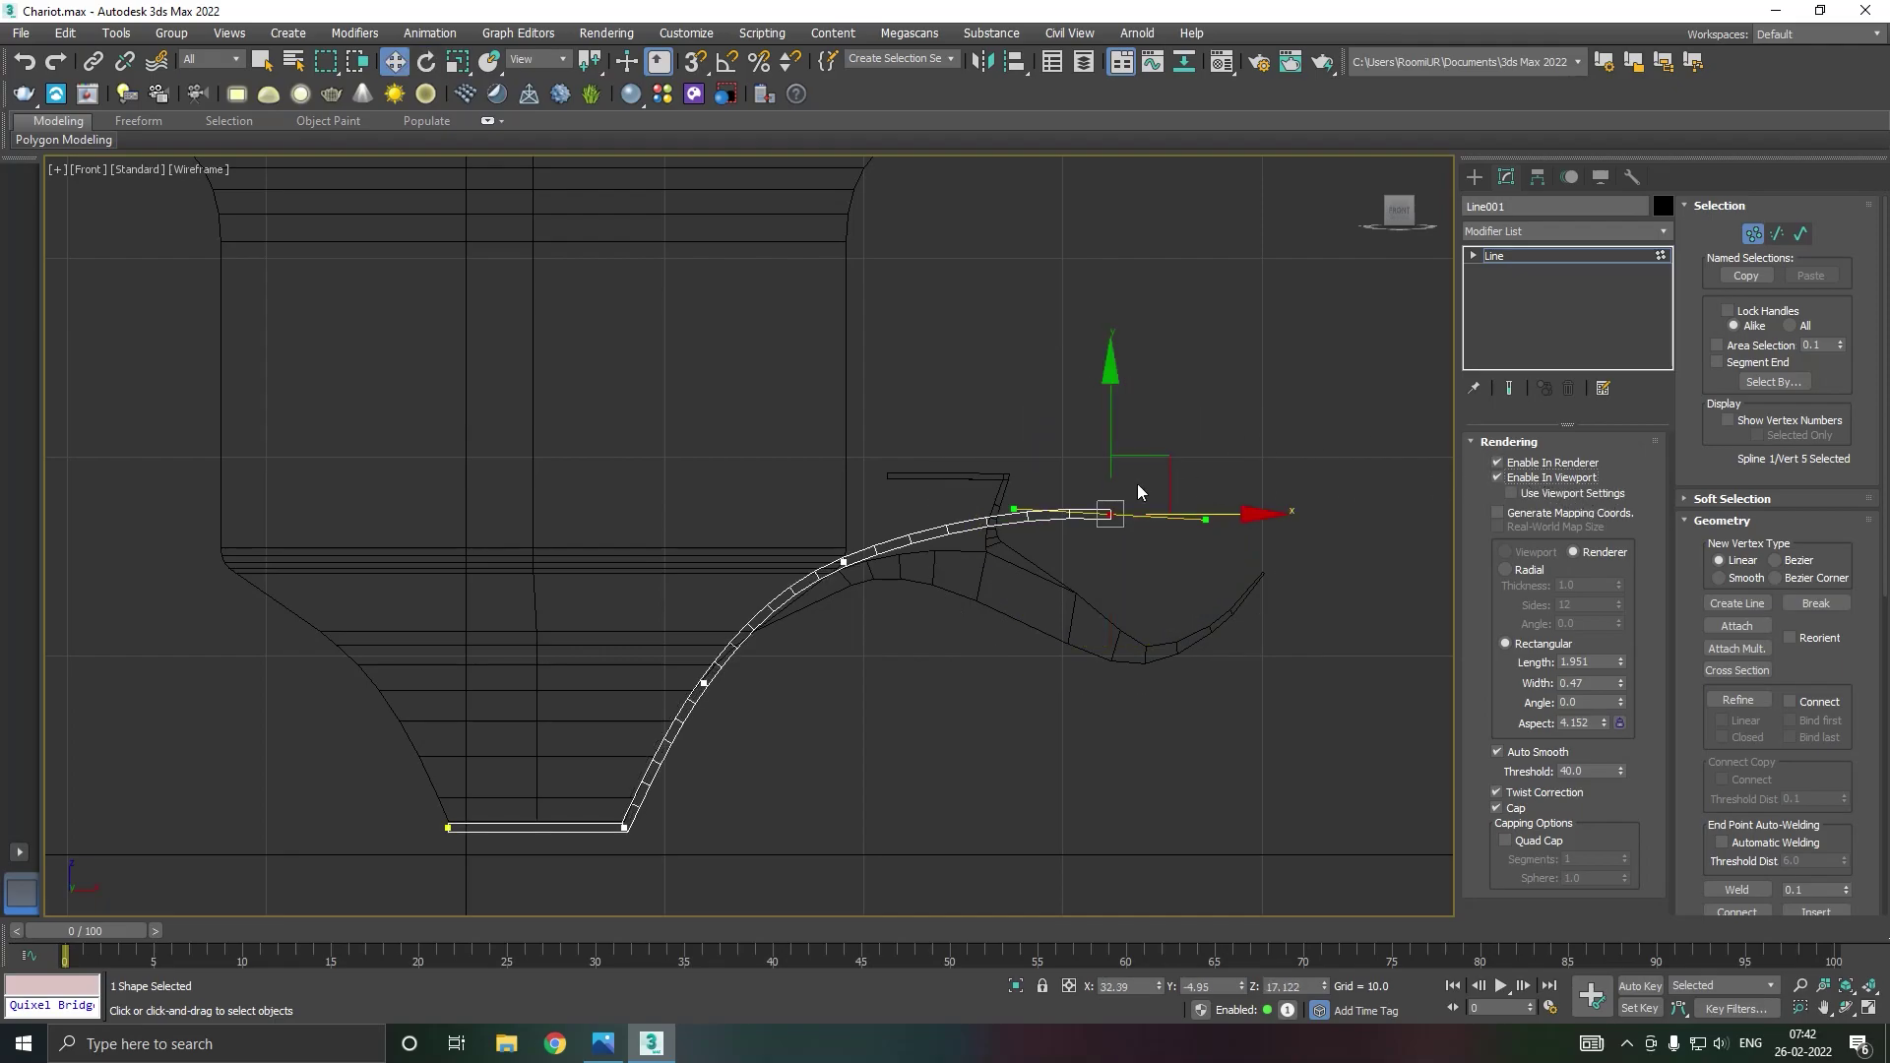
{"action": "left_click", "coordinate": [837, 565]}
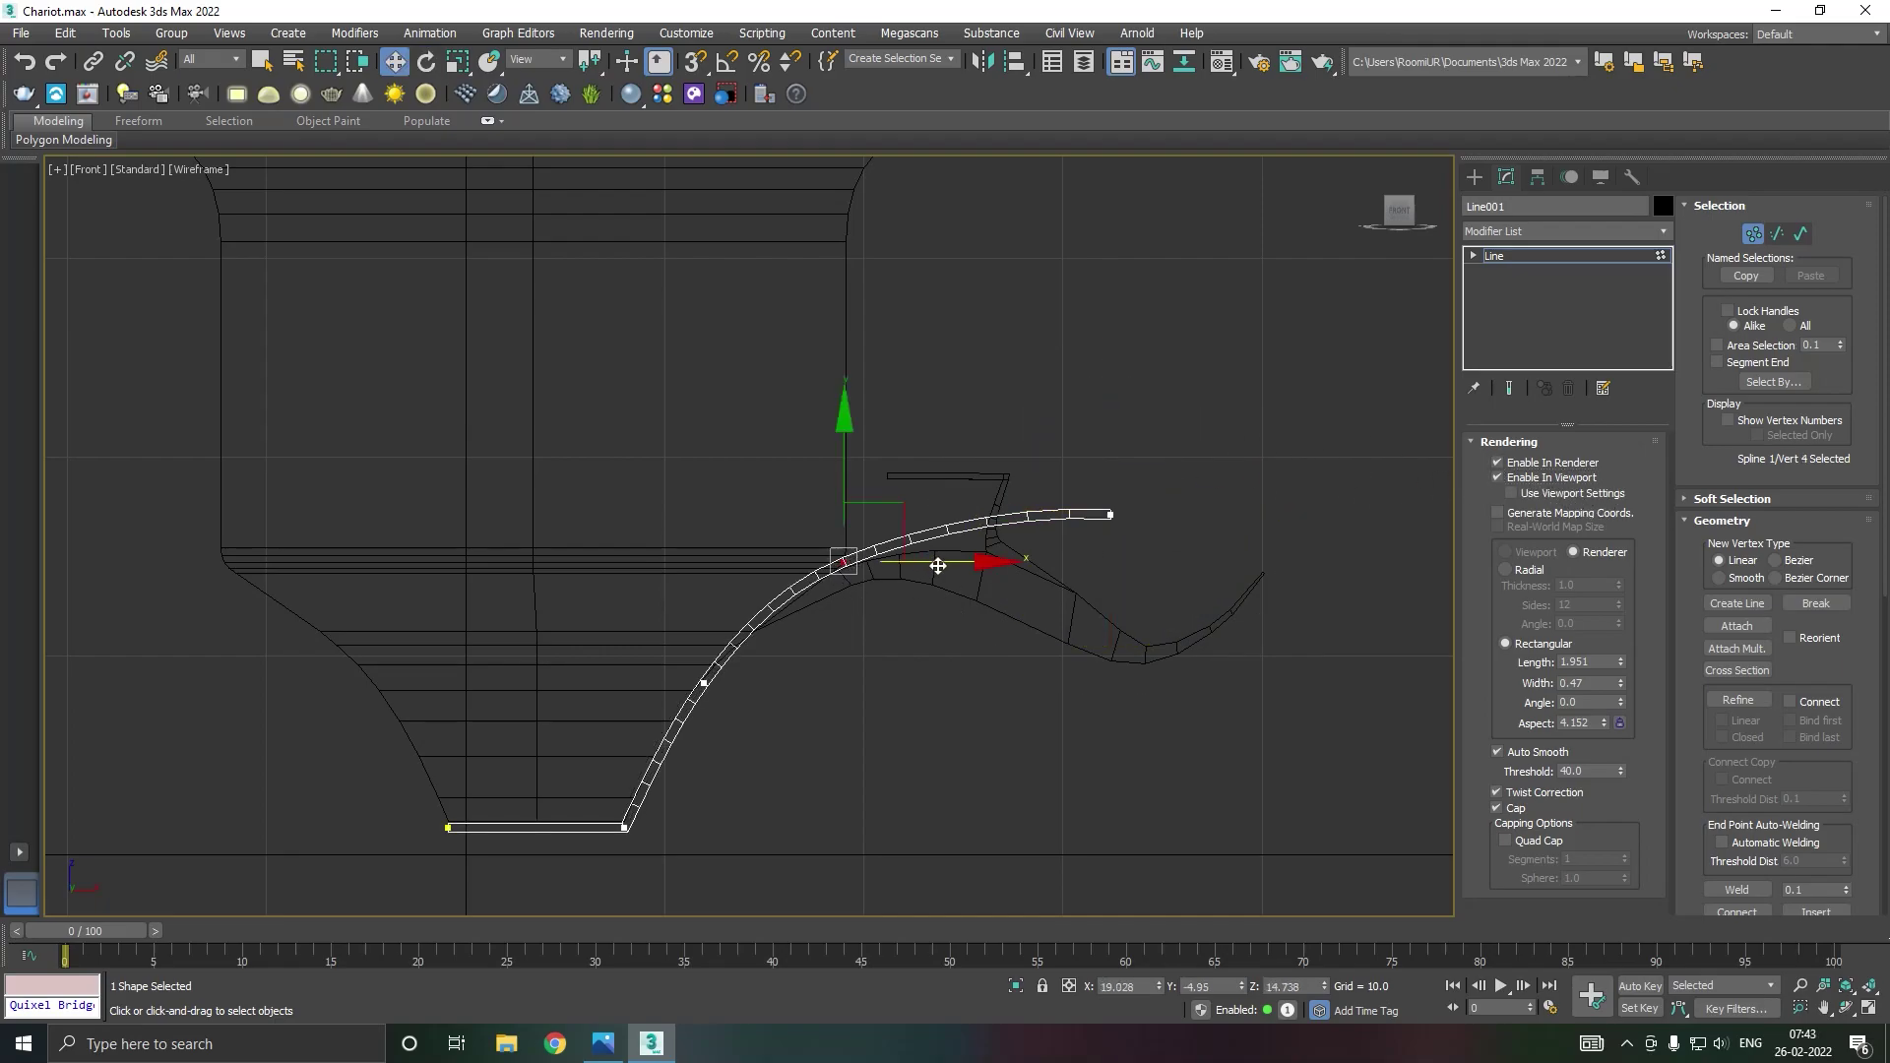
{"action": "left_click_drag", "start_coordinate": [844, 477], "coordinate": [840, 472]}
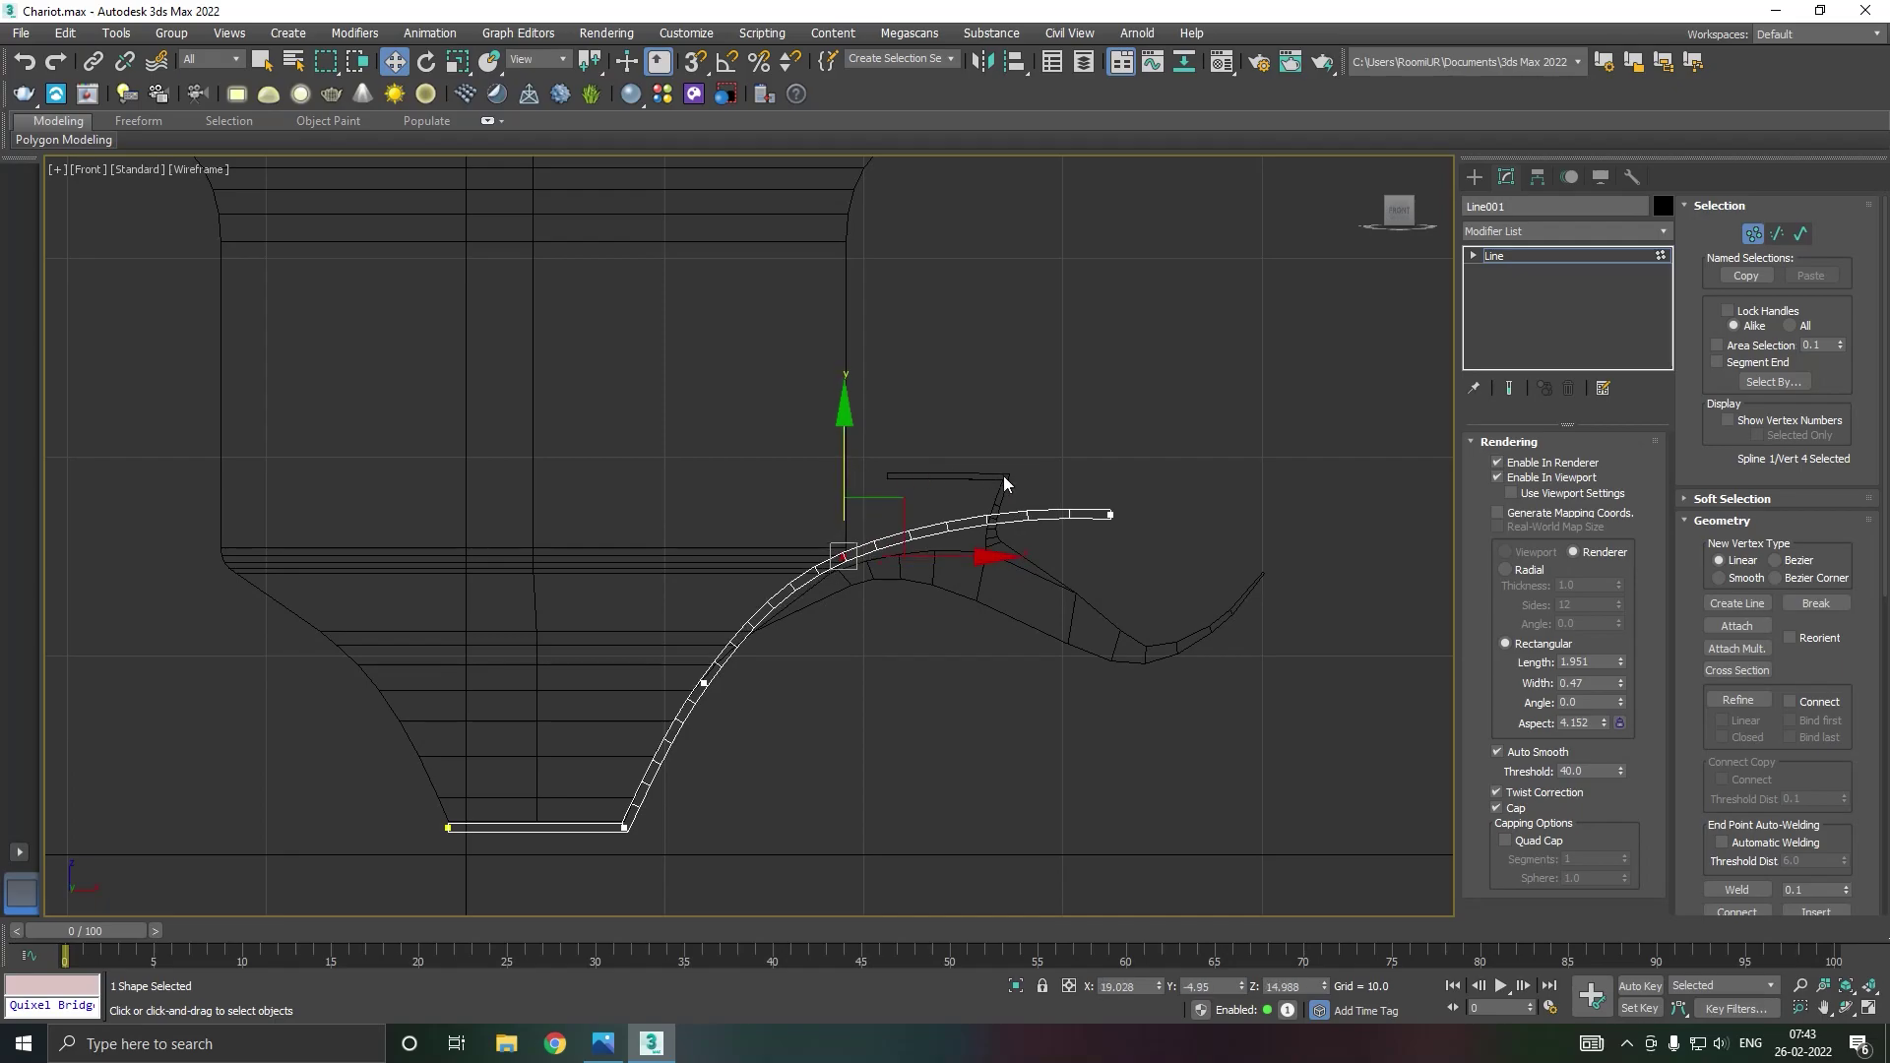
{"action": "left_click_drag", "start_coordinate": [1111, 514], "coordinate": [1273, 514]}
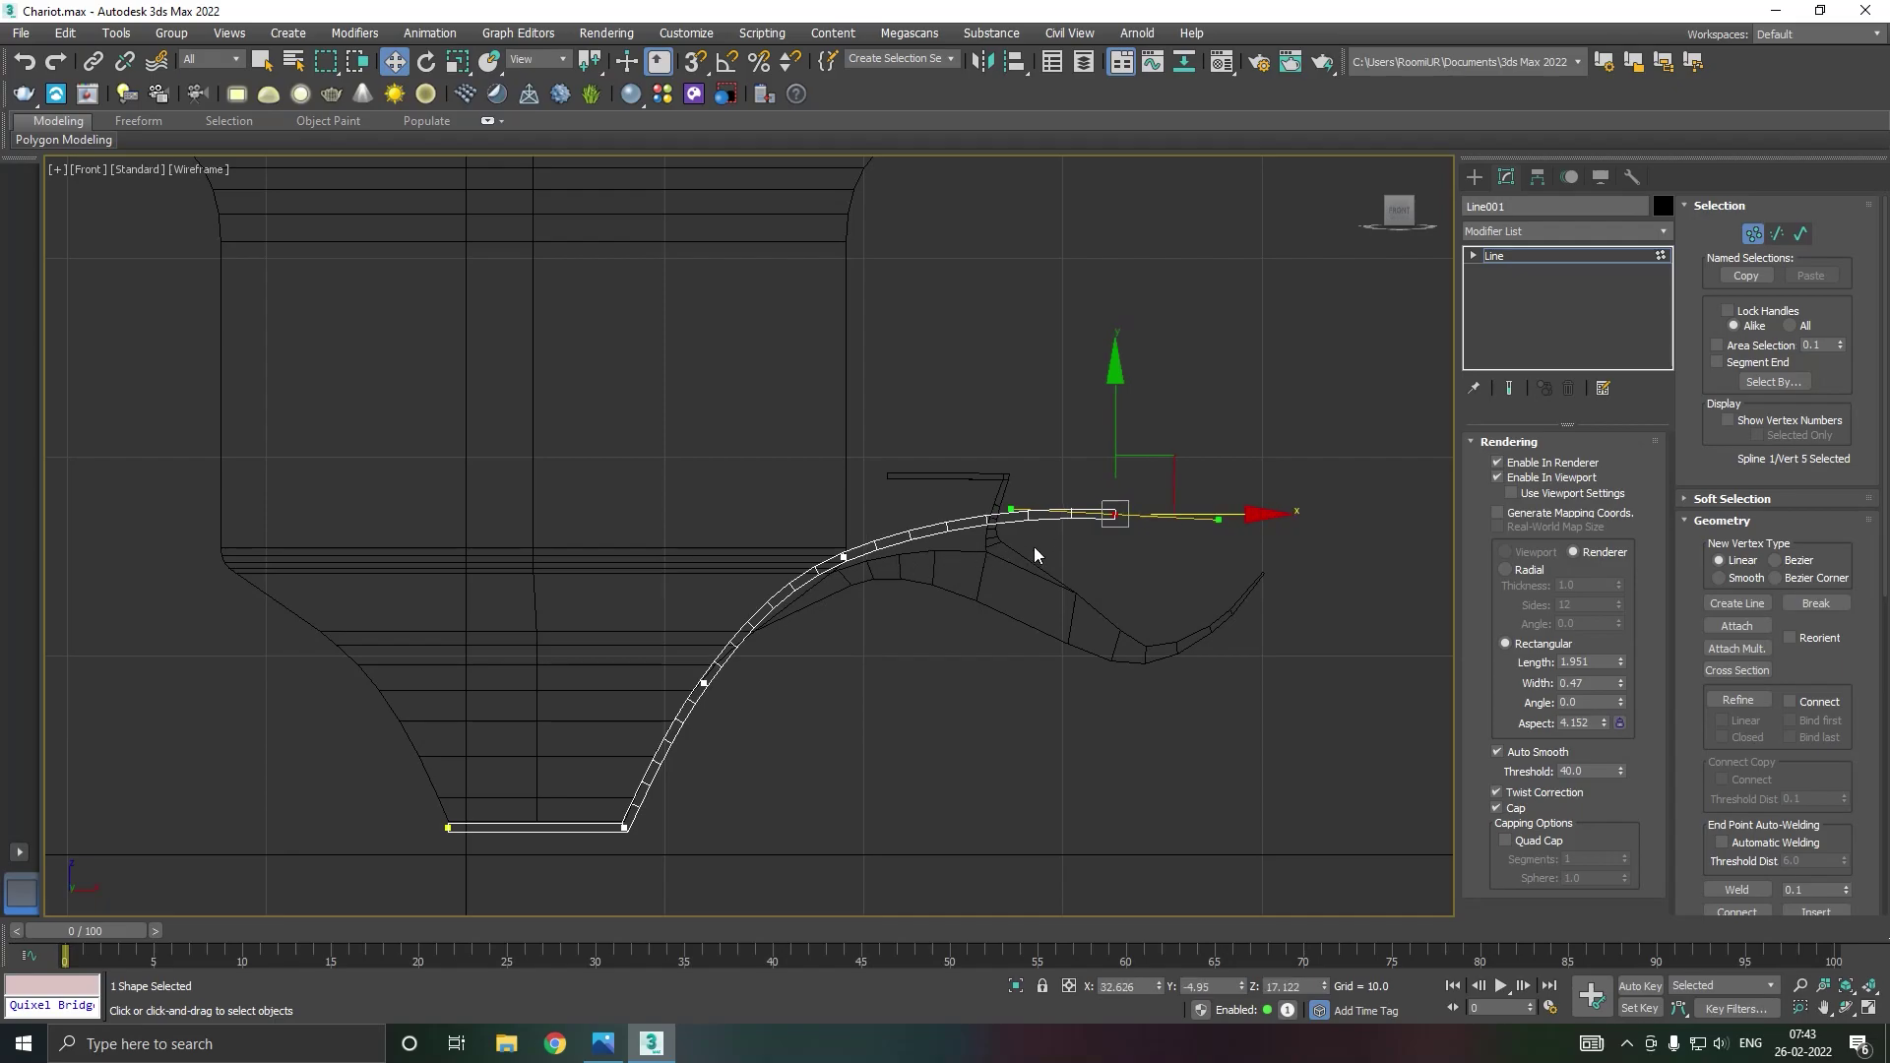
{"action": "key", "text": "p"}
{"action": "scroll", "coordinate": [1046, 541], "scroll_direction": "up", "scroll_amount": 3}
{"action": "mouse_move", "coordinate": [1045, 542]}
{"action": "middle_mouse_down", "text": "alt"}
{"action": "mouse_move", "coordinate": [1047, 630]}
{"action": "mouse_move", "coordinate": [906, 582]}
{"action": "middle_mouse_up", "text": "alt"}
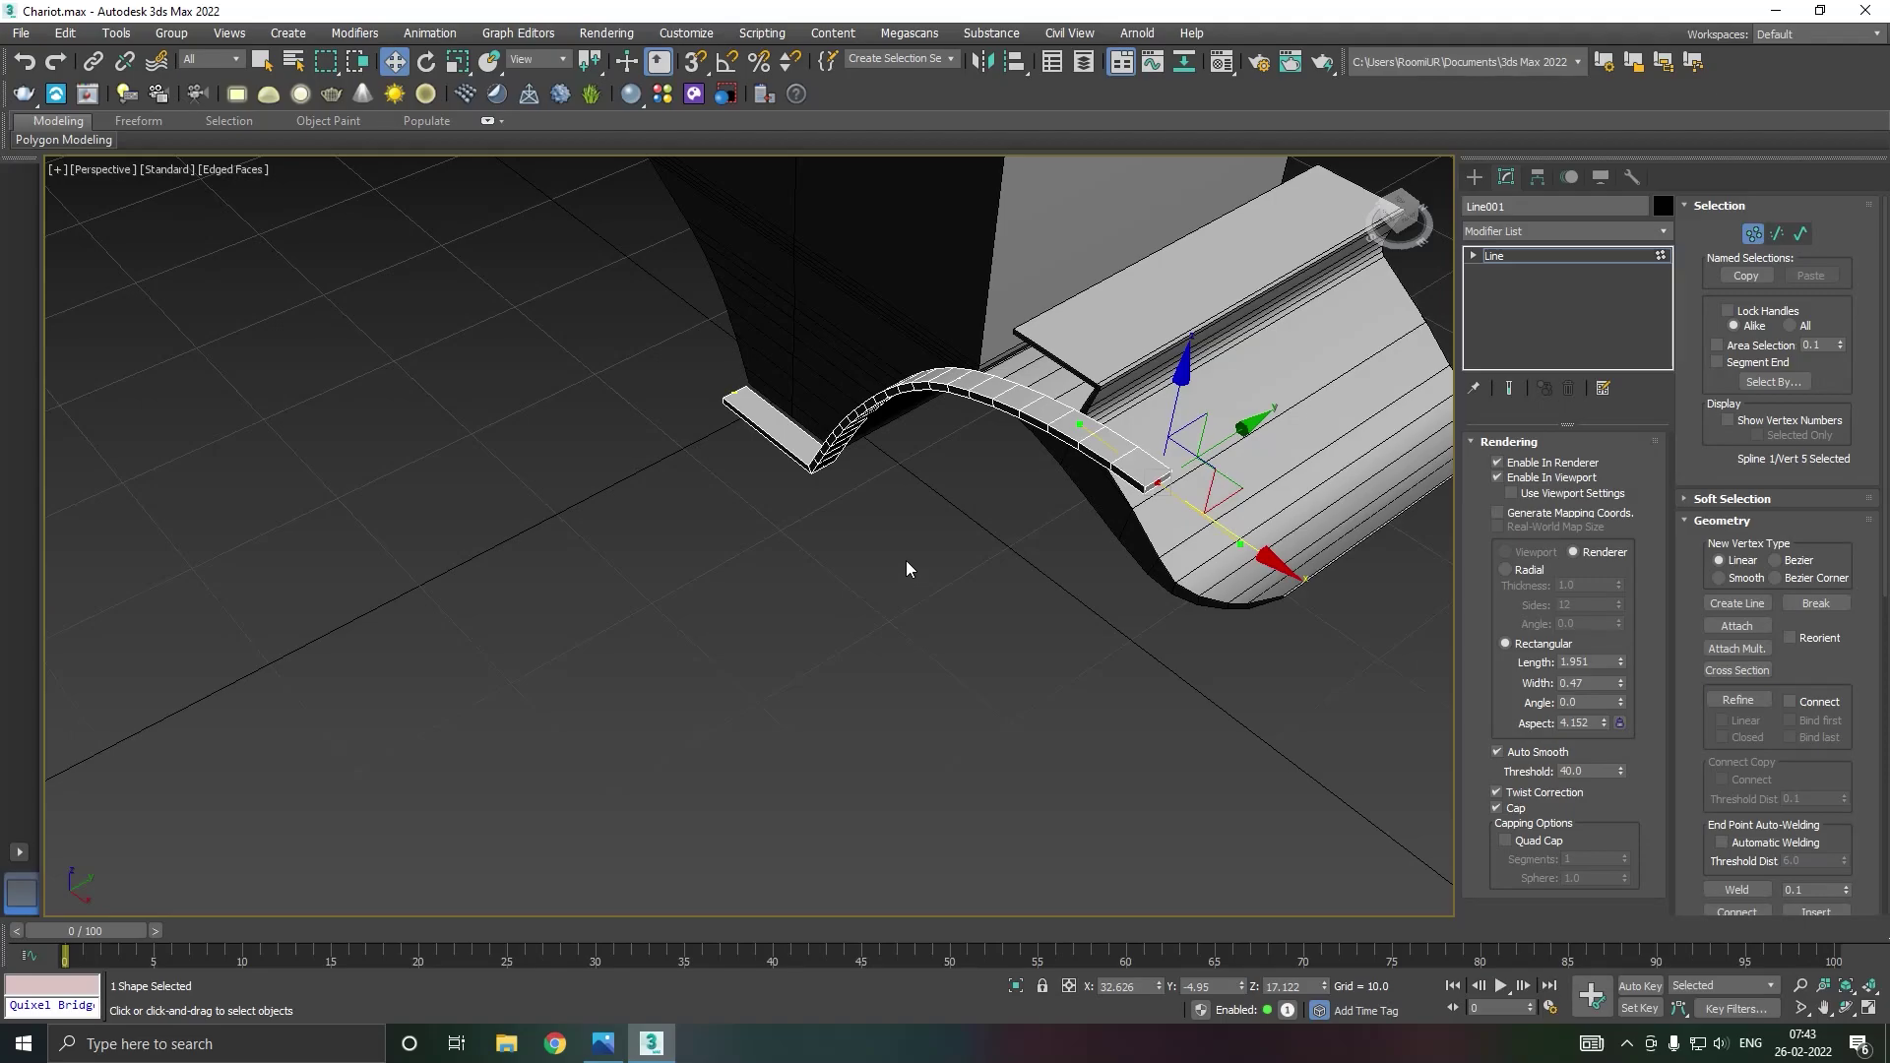
Step: Return to the whole strap and add a Symmetry modifier
{"action": "middle_click_drag", "start_coordinate": [860, 510], "coordinate": [953, 471], "text": "alt"}
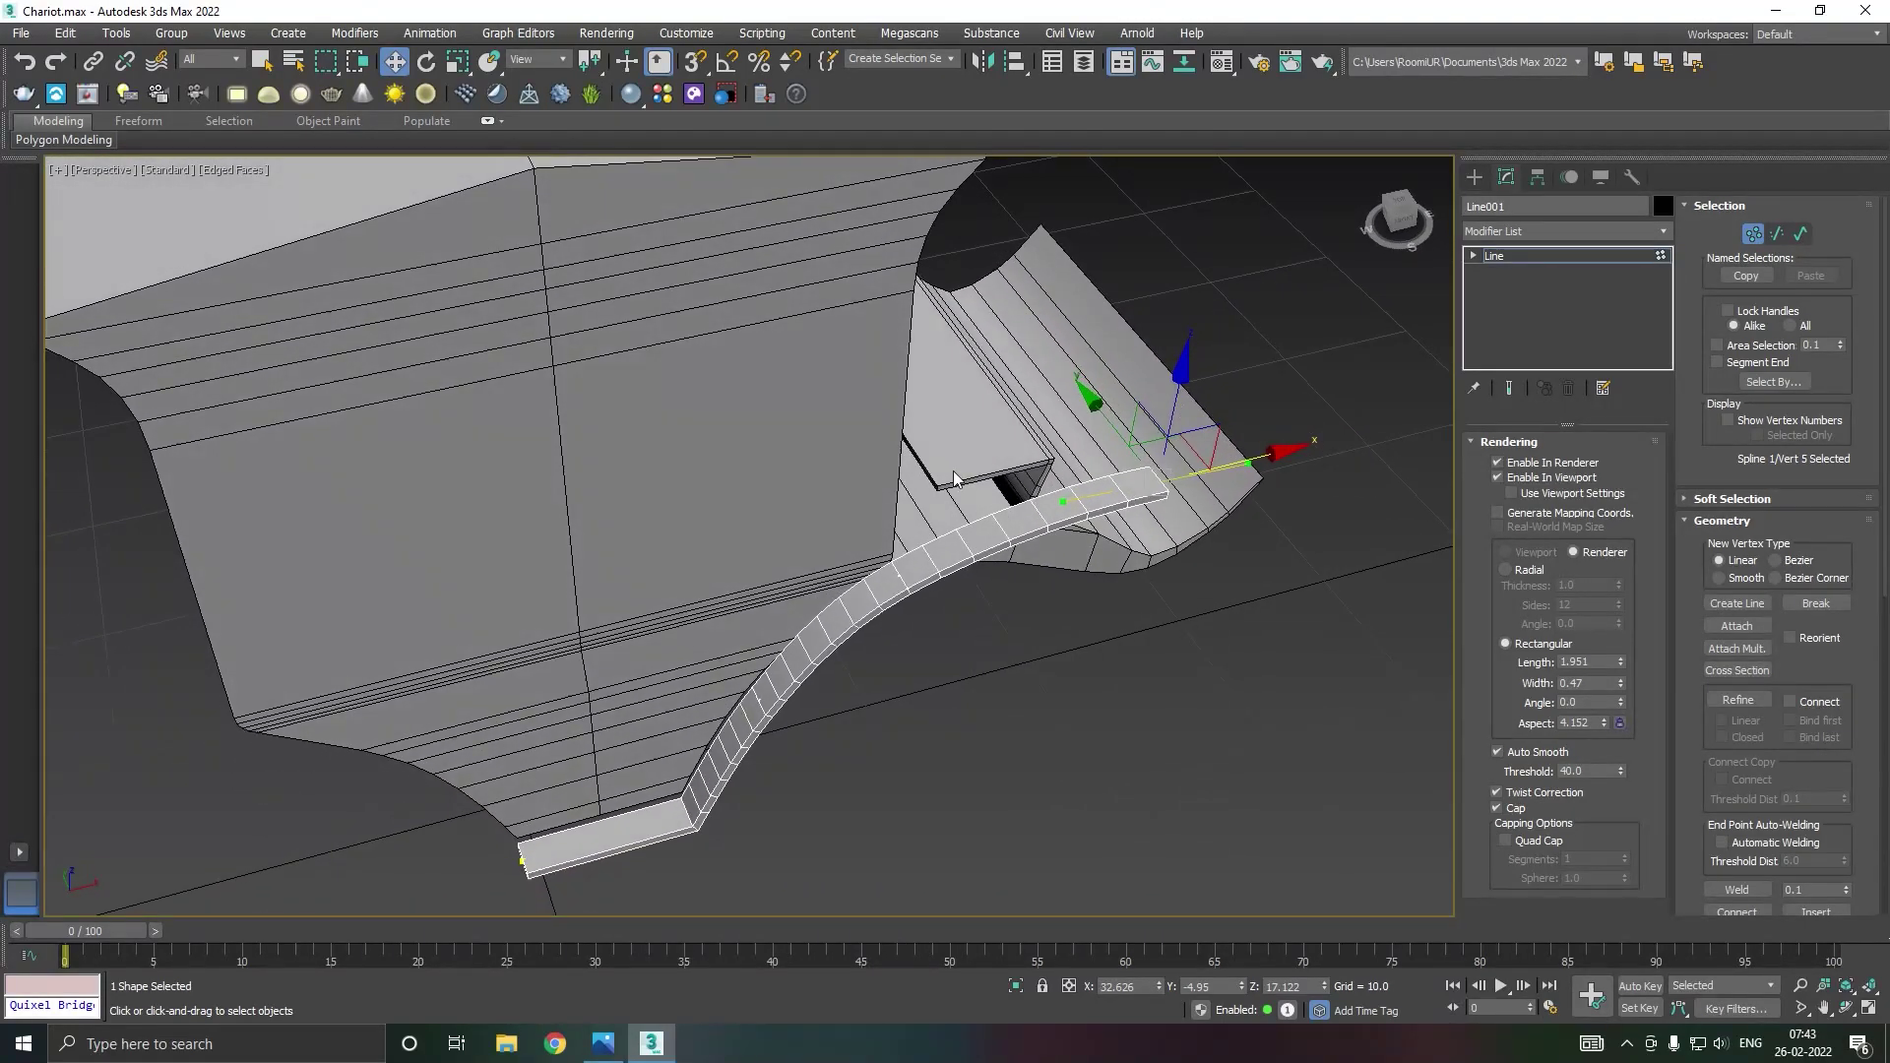
{"action": "left_click", "coordinate": [1321, 334]}
{"action": "left_click", "coordinate": [1487, 256]}
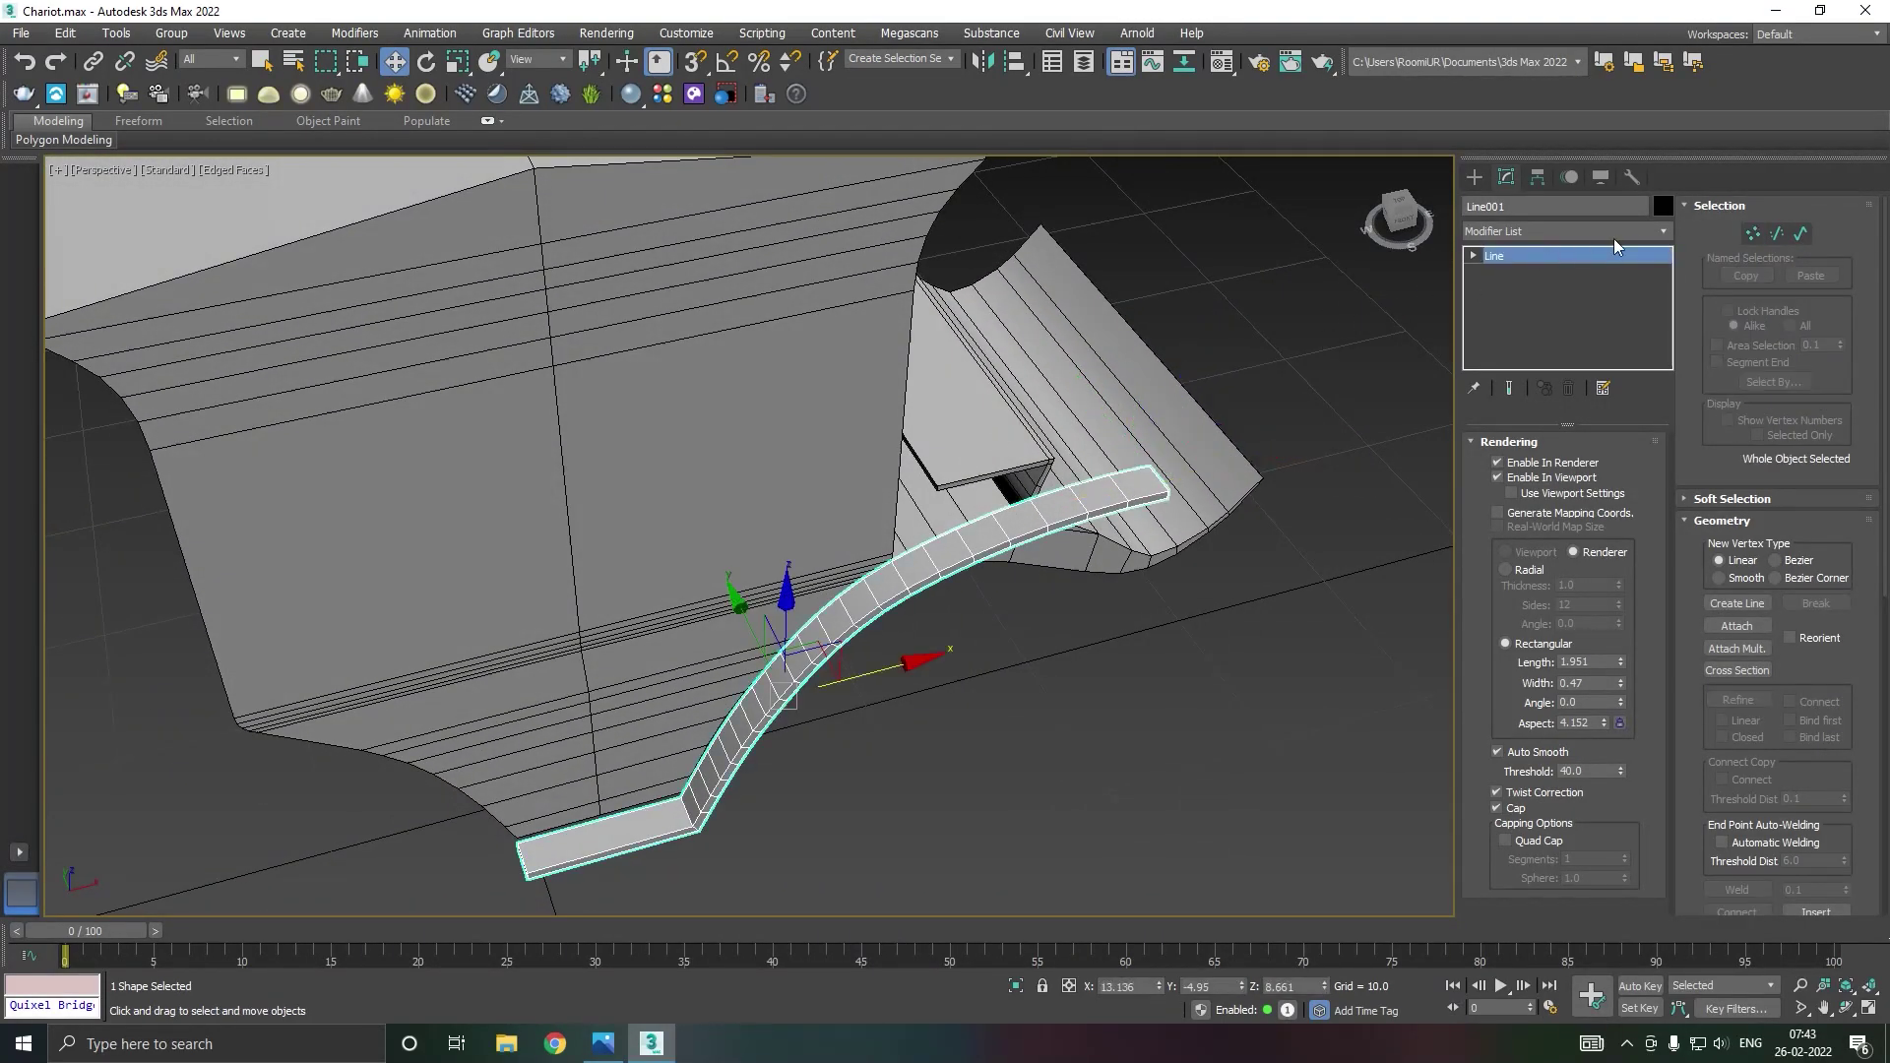
{"action": "left_click", "coordinate": [1663, 230]}
{"action": "scroll", "coordinate": [1654, 836], "scroll_direction": "down", "scroll_amount": 10}
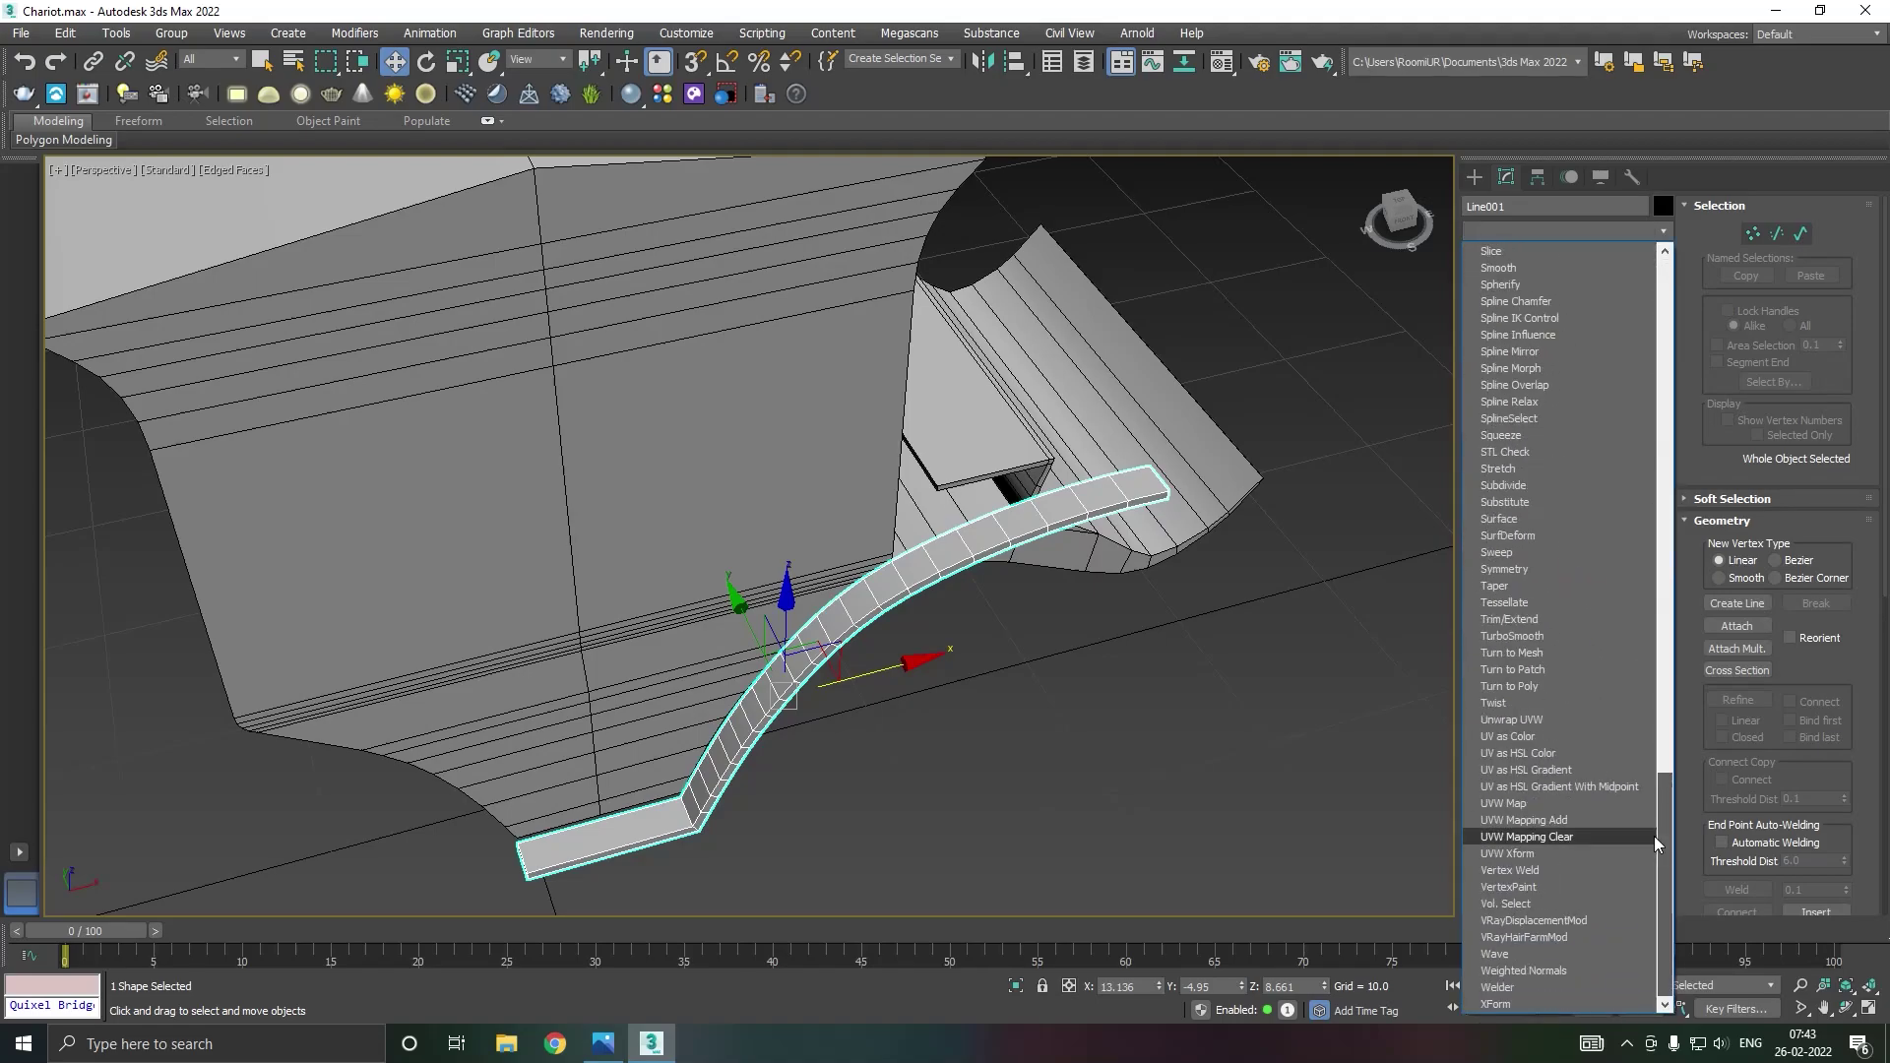
{"action": "scroll", "coordinate": [1575, 748], "scroll_direction": "down", "scroll_amount": 5}
{"action": "left_click", "coordinate": [1527, 567]}
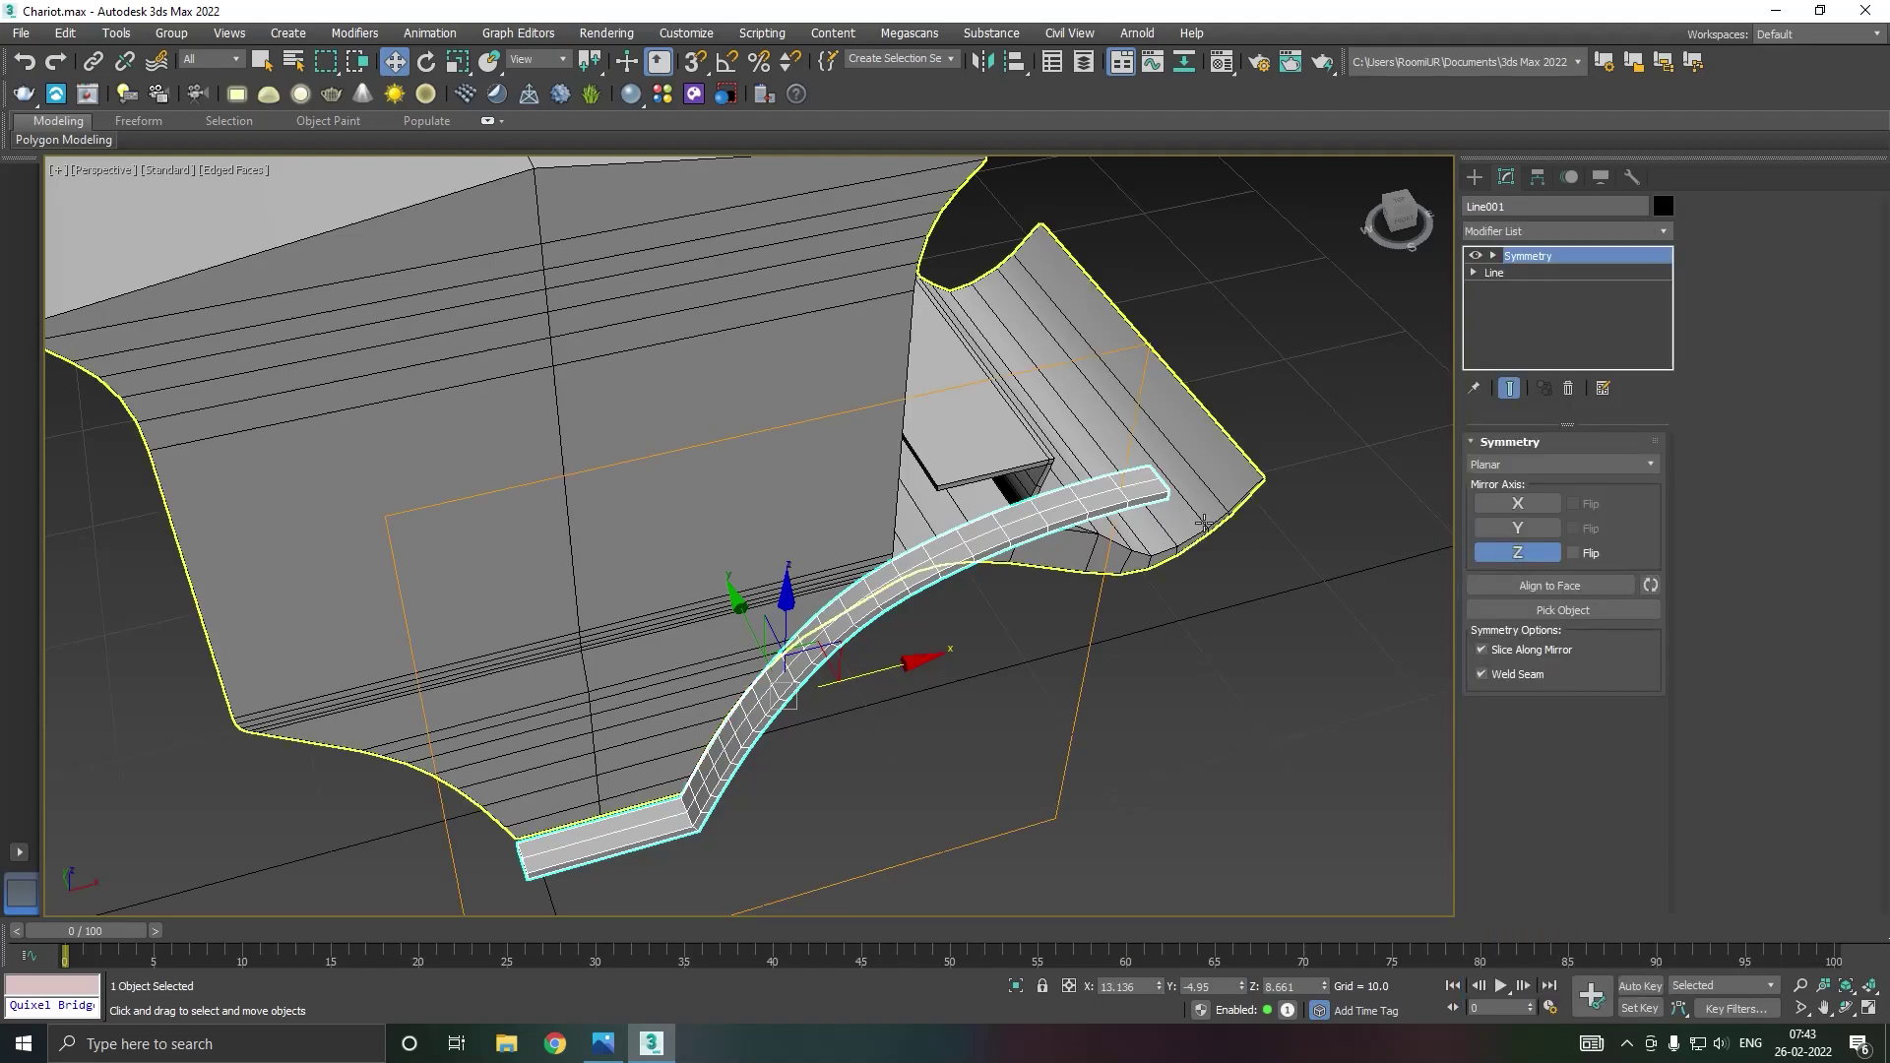
Step: Set the Symmetry mirror axis to X and move the mirror plane to reshape the strap
{"action": "left_click", "coordinate": [1517, 529]}
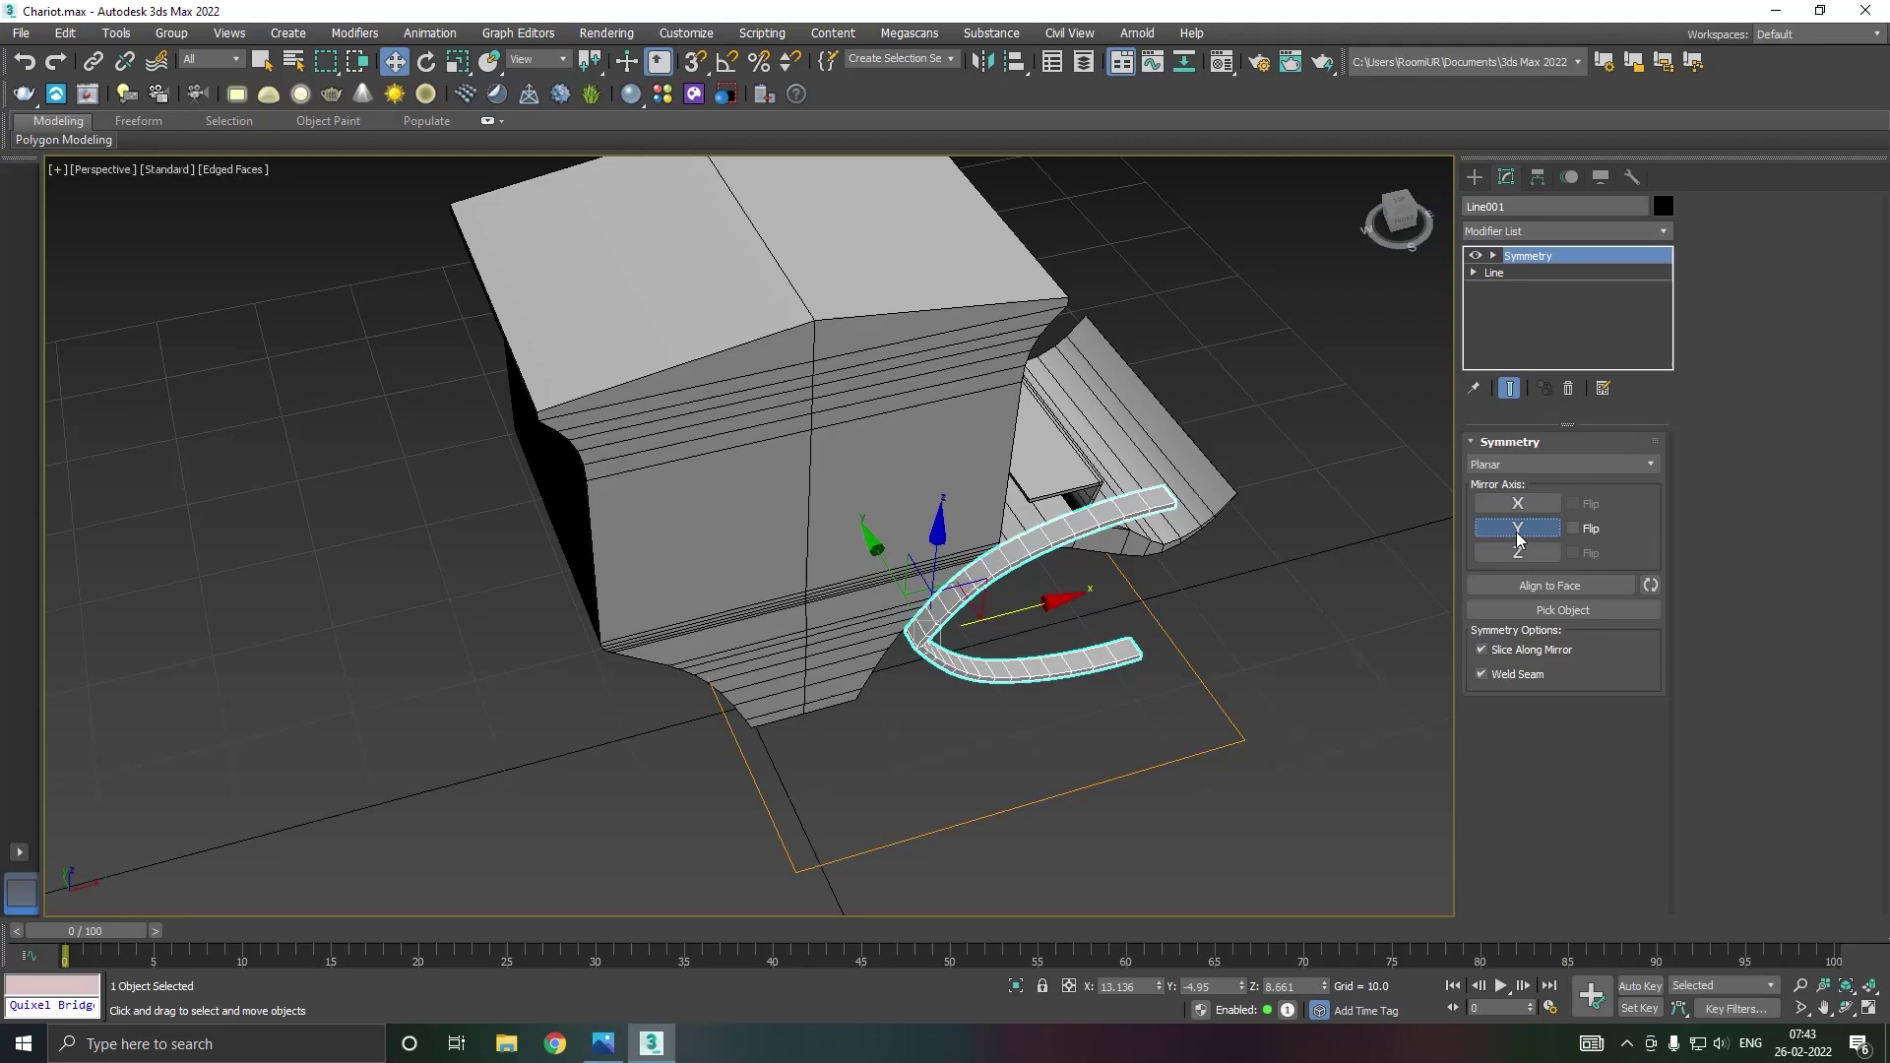
{"action": "left_click", "coordinate": [1575, 530]}
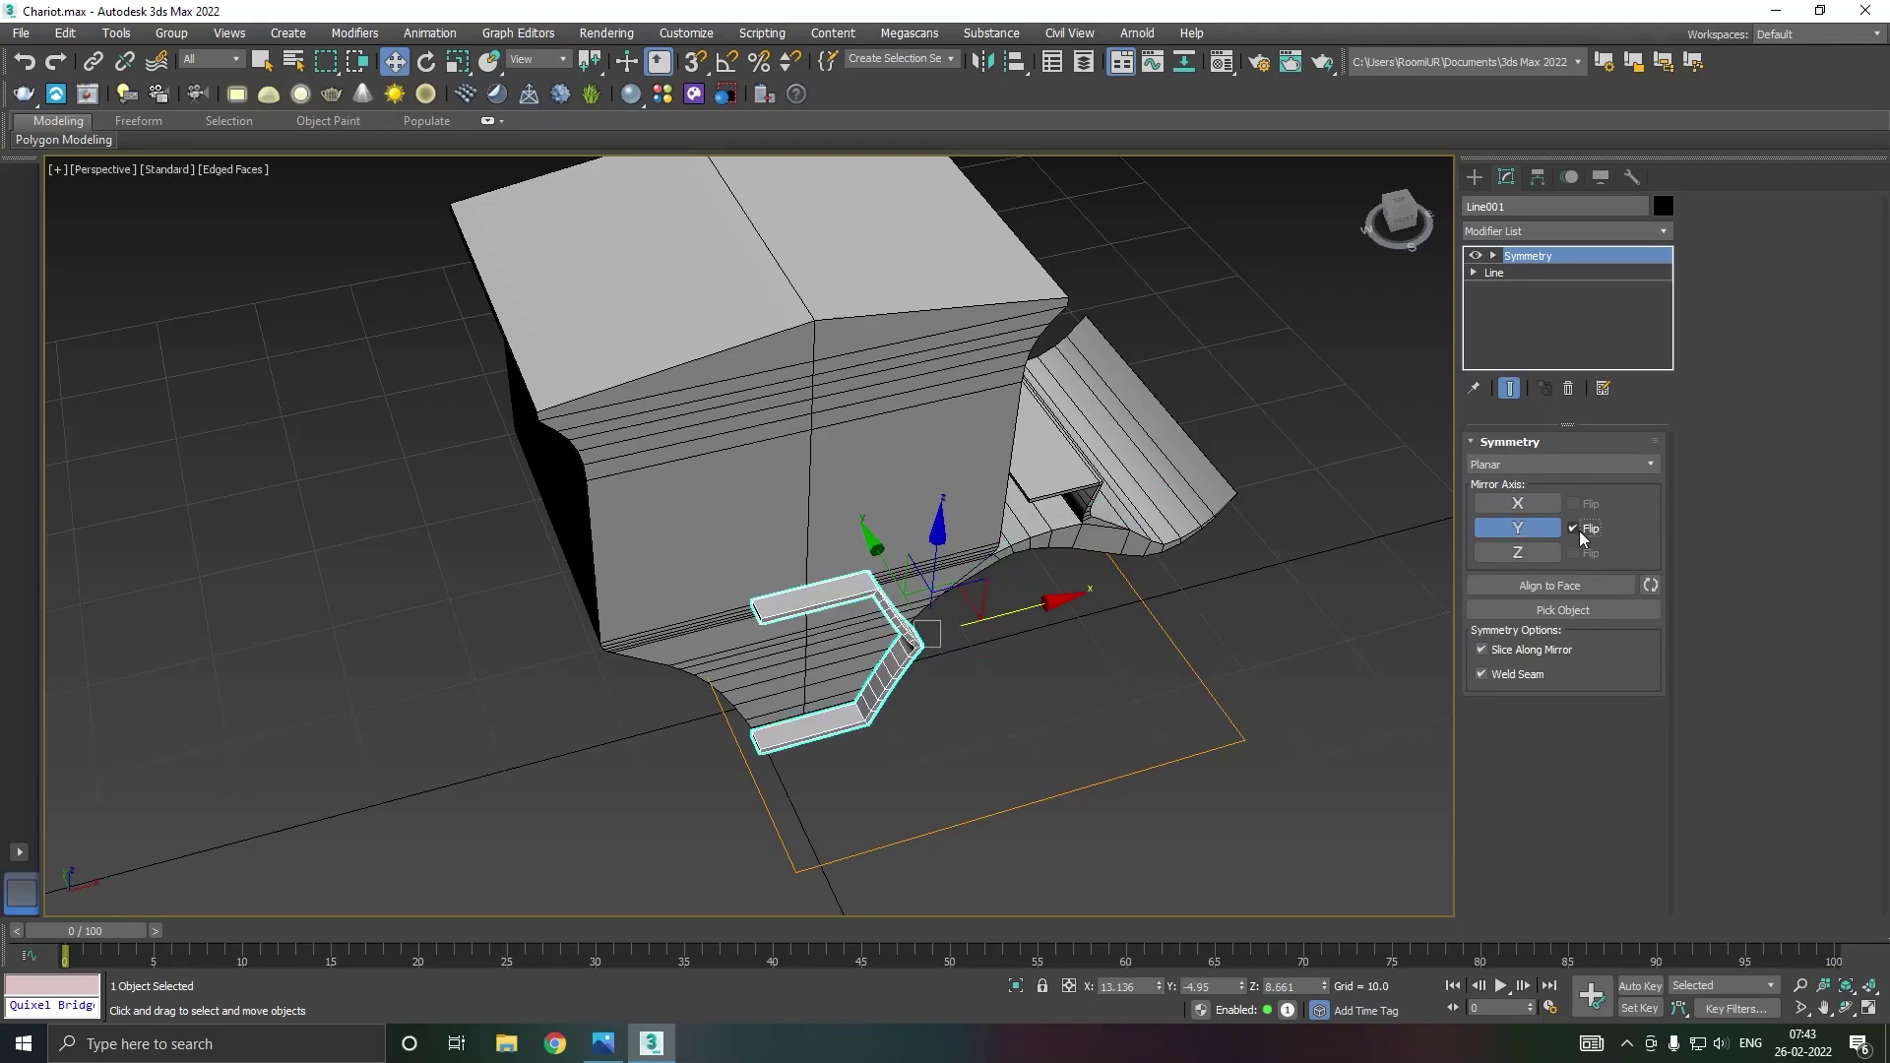
{"action": "left_click", "coordinate": [1579, 529]}
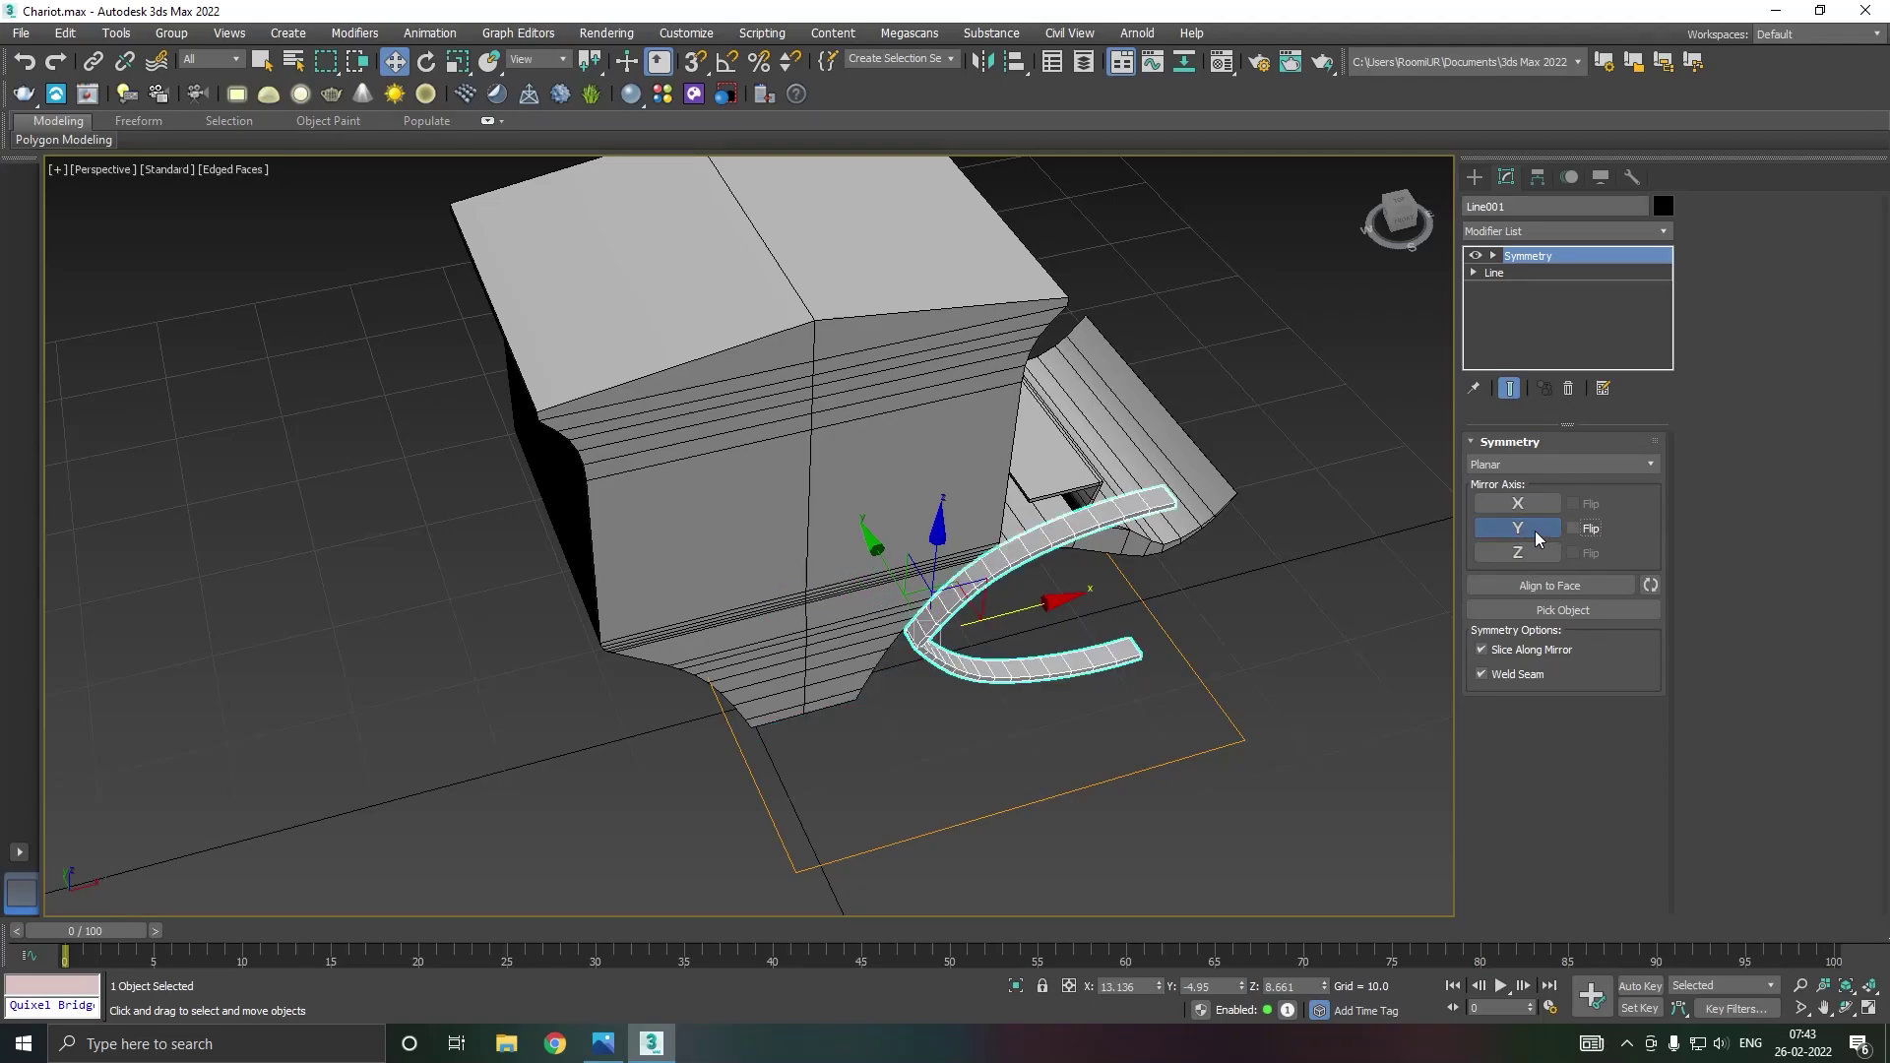
{"action": "left_click", "coordinate": [1528, 504]}
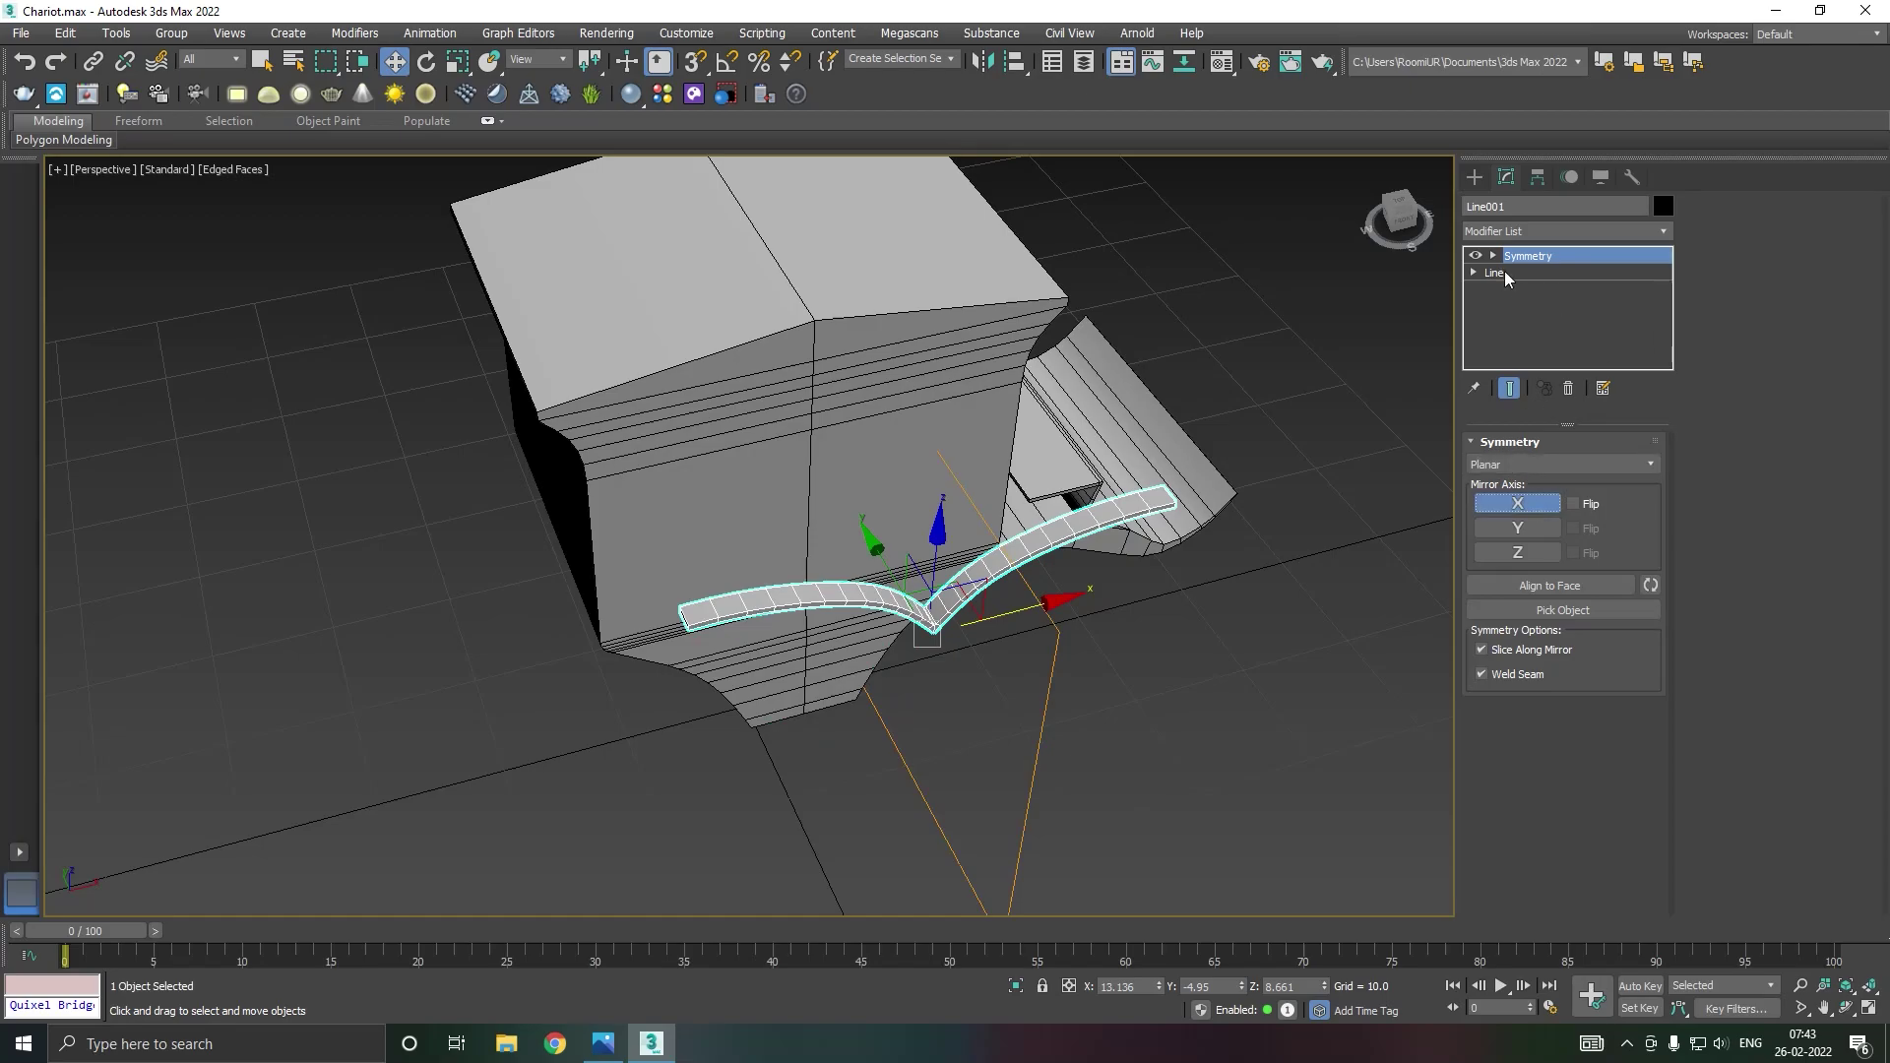
{"action": "left_click", "coordinate": [1530, 268]}
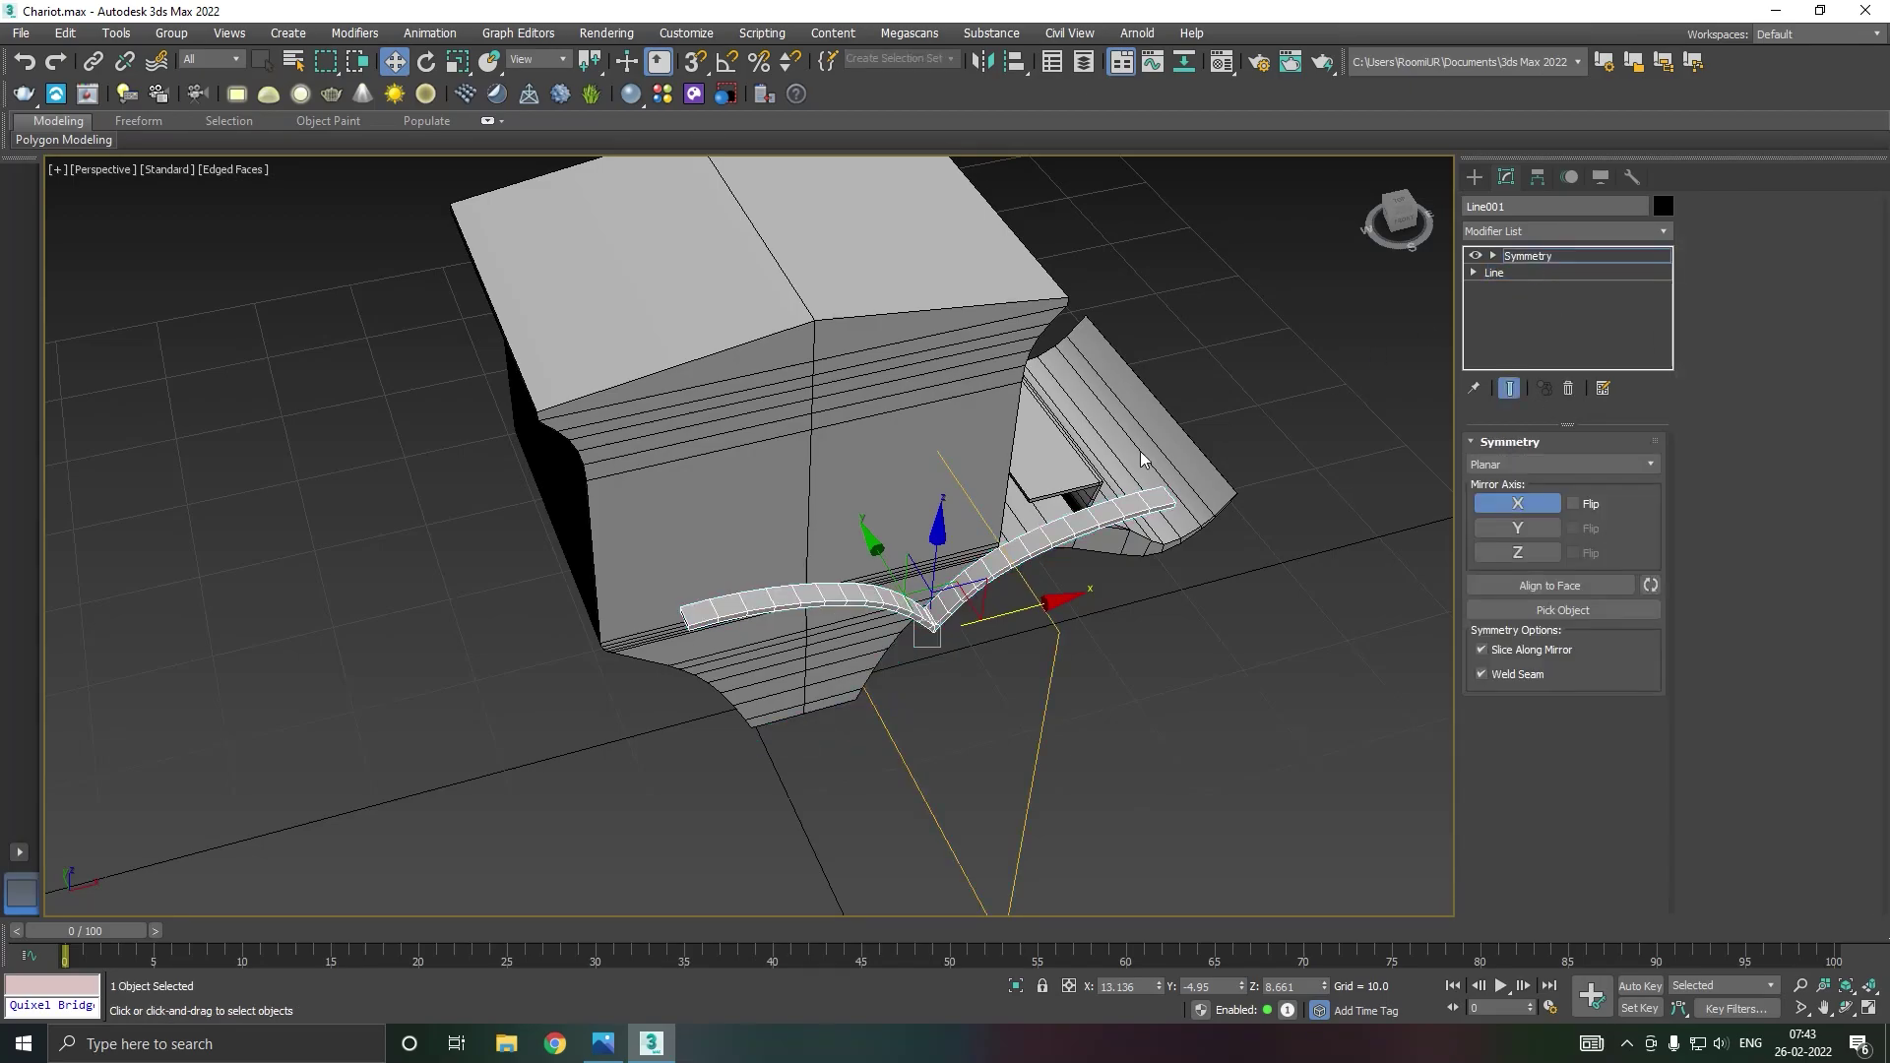
{"action": "left_click_drag", "start_coordinate": [1037, 630], "coordinate": [857, 613]}
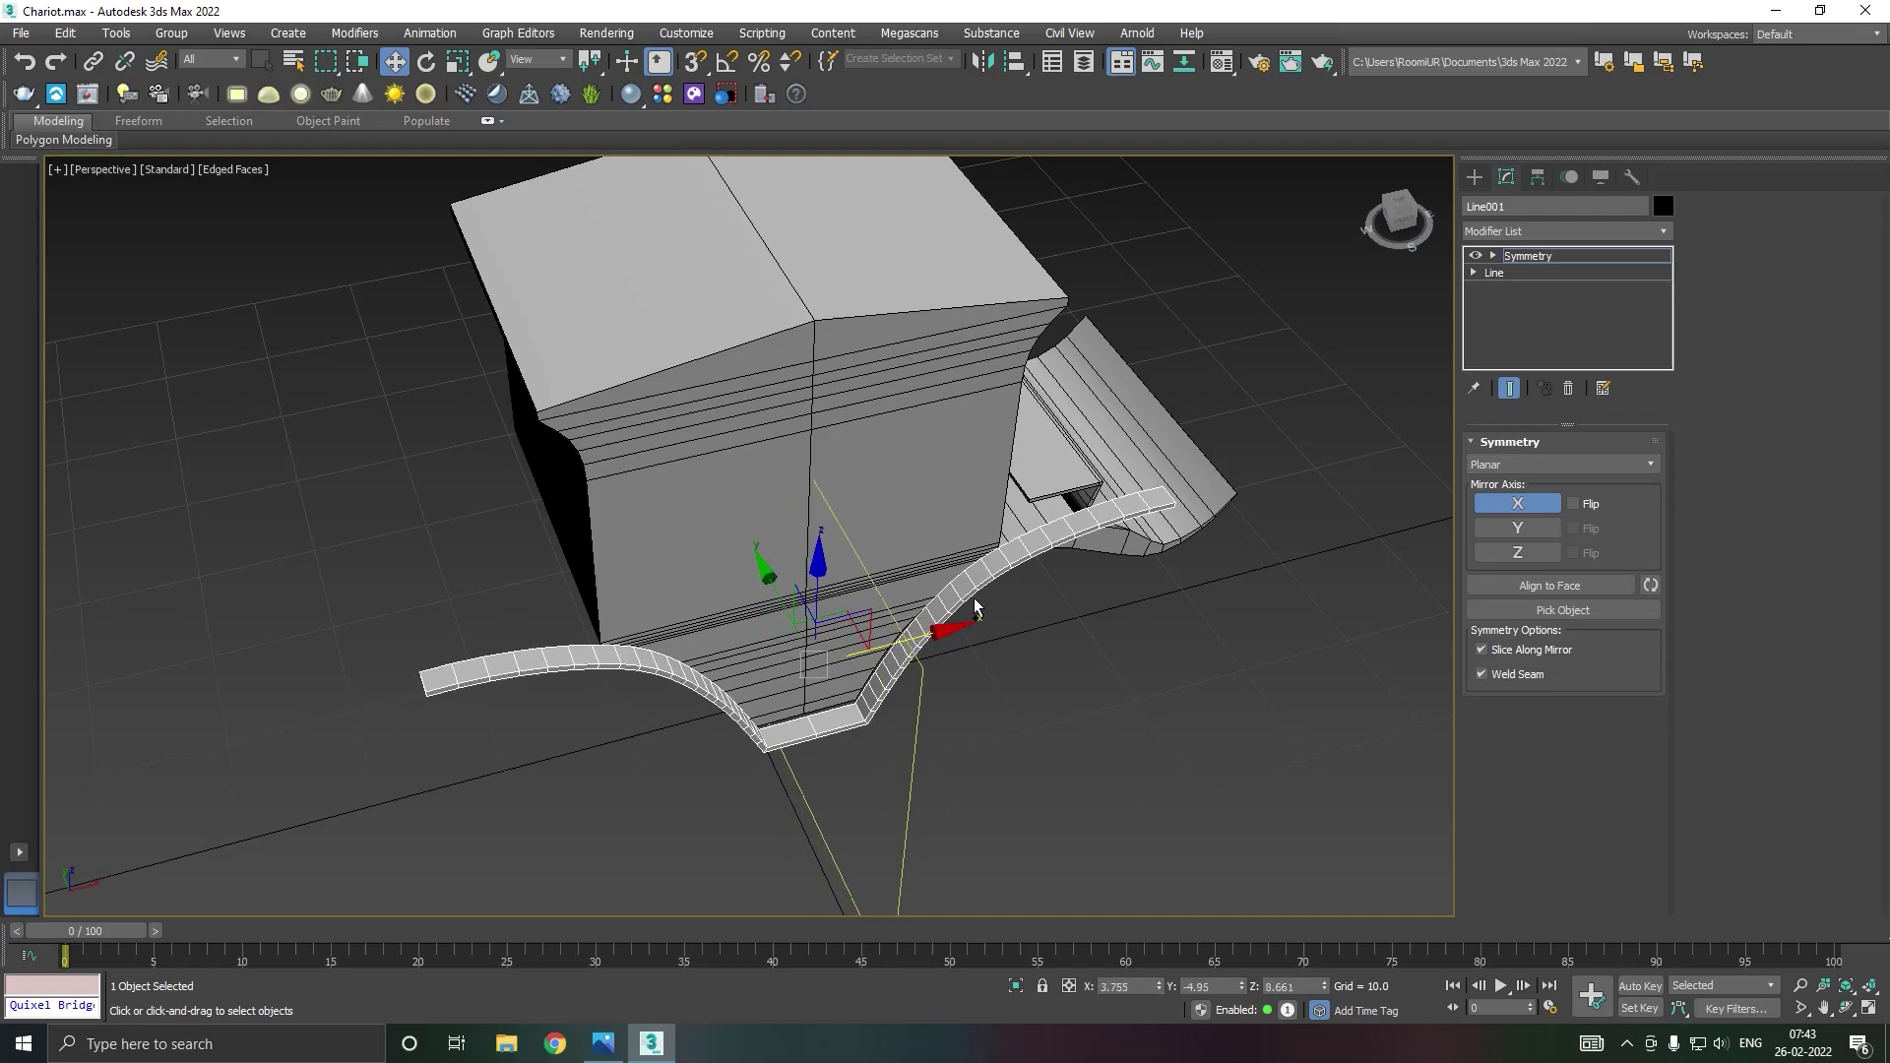
{"action": "mouse_move", "coordinate": [857, 612]}
{"action": "middle_mouse_down", "text": "alt"}
{"action": "mouse_move", "coordinate": [927, 597]}
{"action": "mouse_move", "coordinate": [956, 467]}
{"action": "mouse_move", "coordinate": [1014, 571]}
{"action": "middle_mouse_up", "text": "alt"}
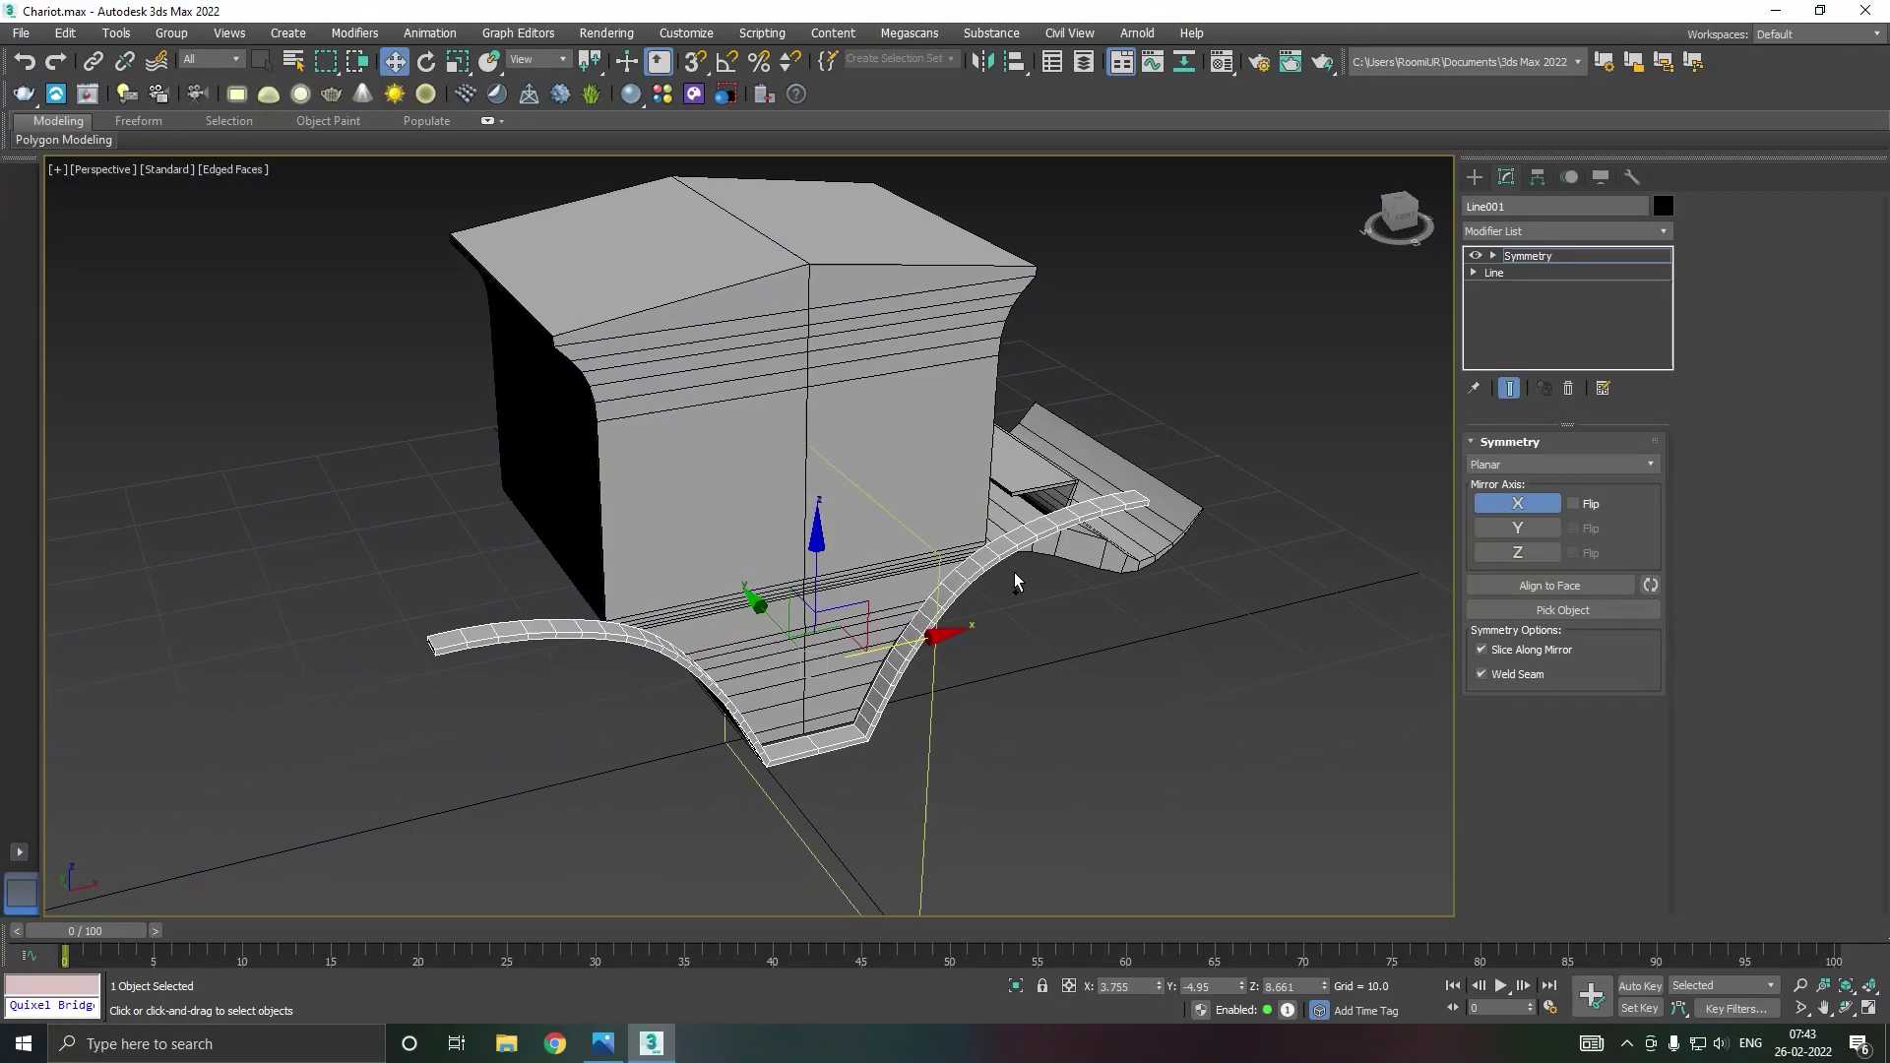
Step: Scale the mirrored strap to 116% on X and reposition it along X and Y
{"action": "key", "text": "r"}
{"action": "left_click", "coordinate": [1532, 256]}
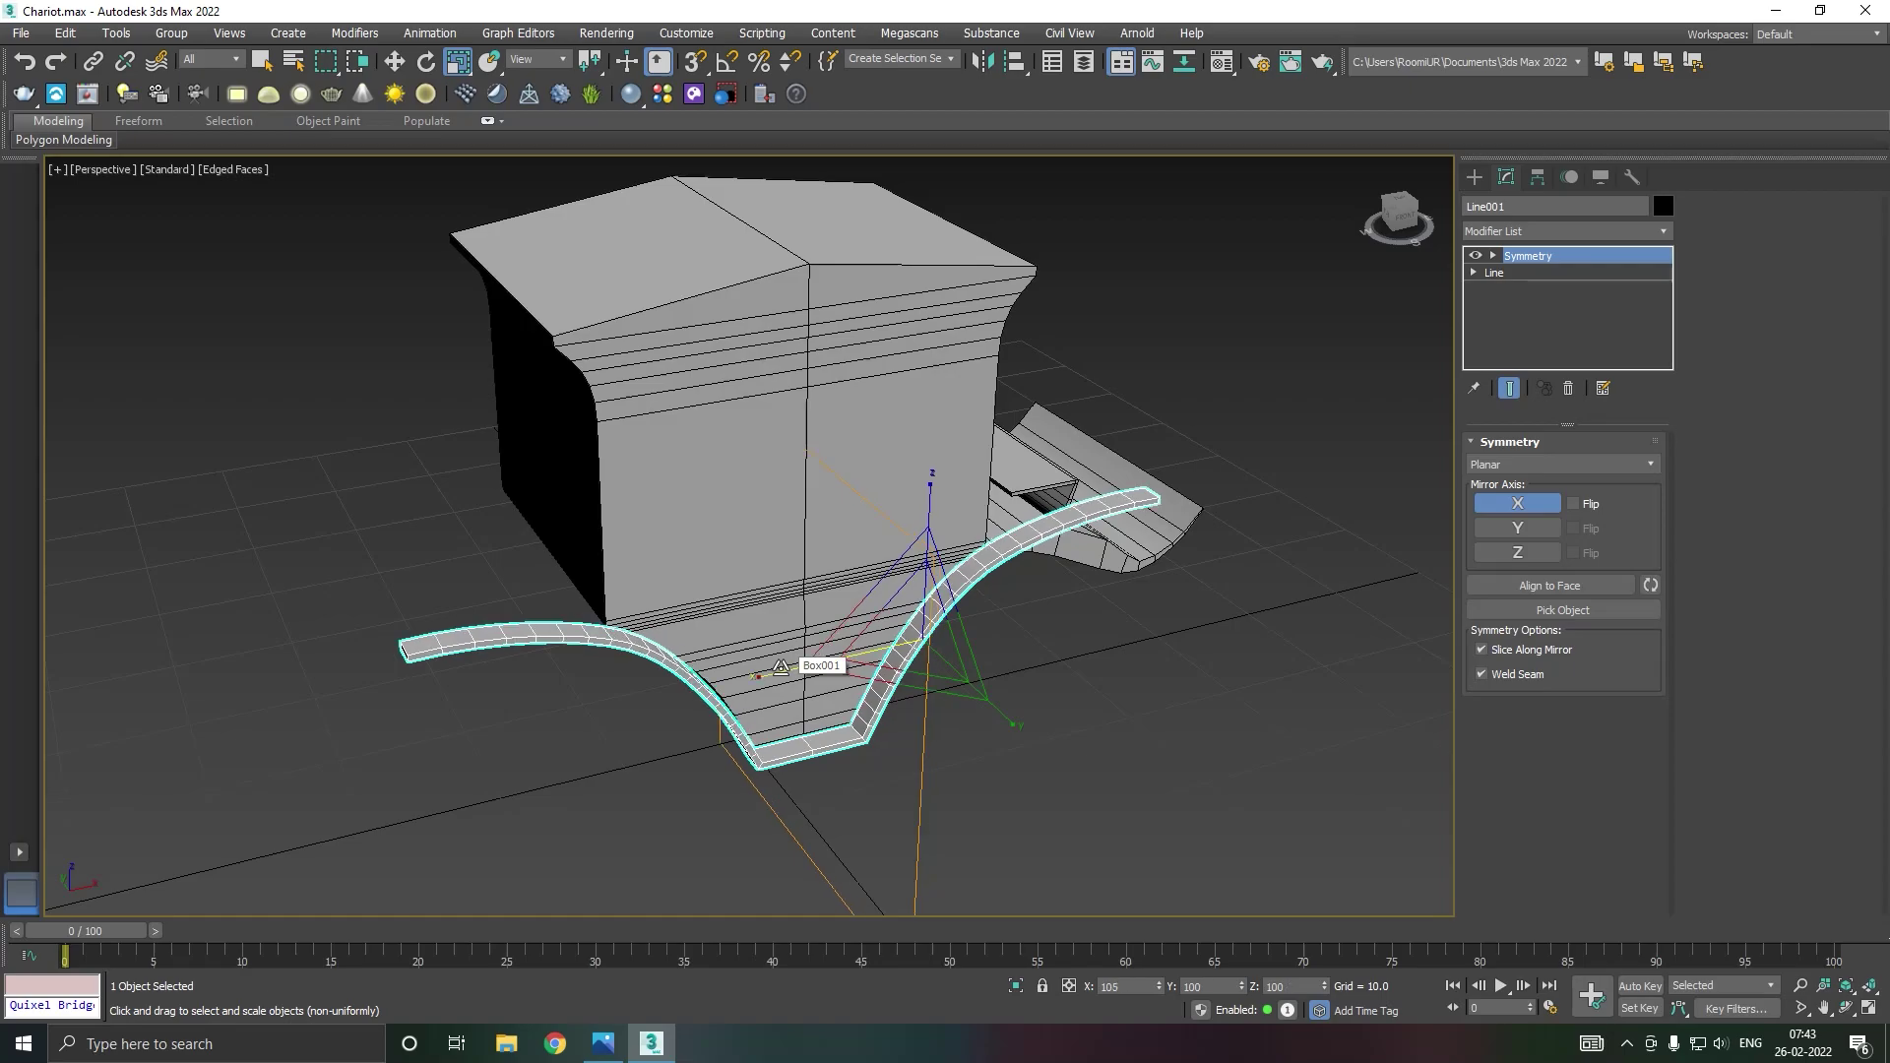
{"action": "left_click_drag", "start_coordinate": [783, 662], "coordinate": [772, 667]}
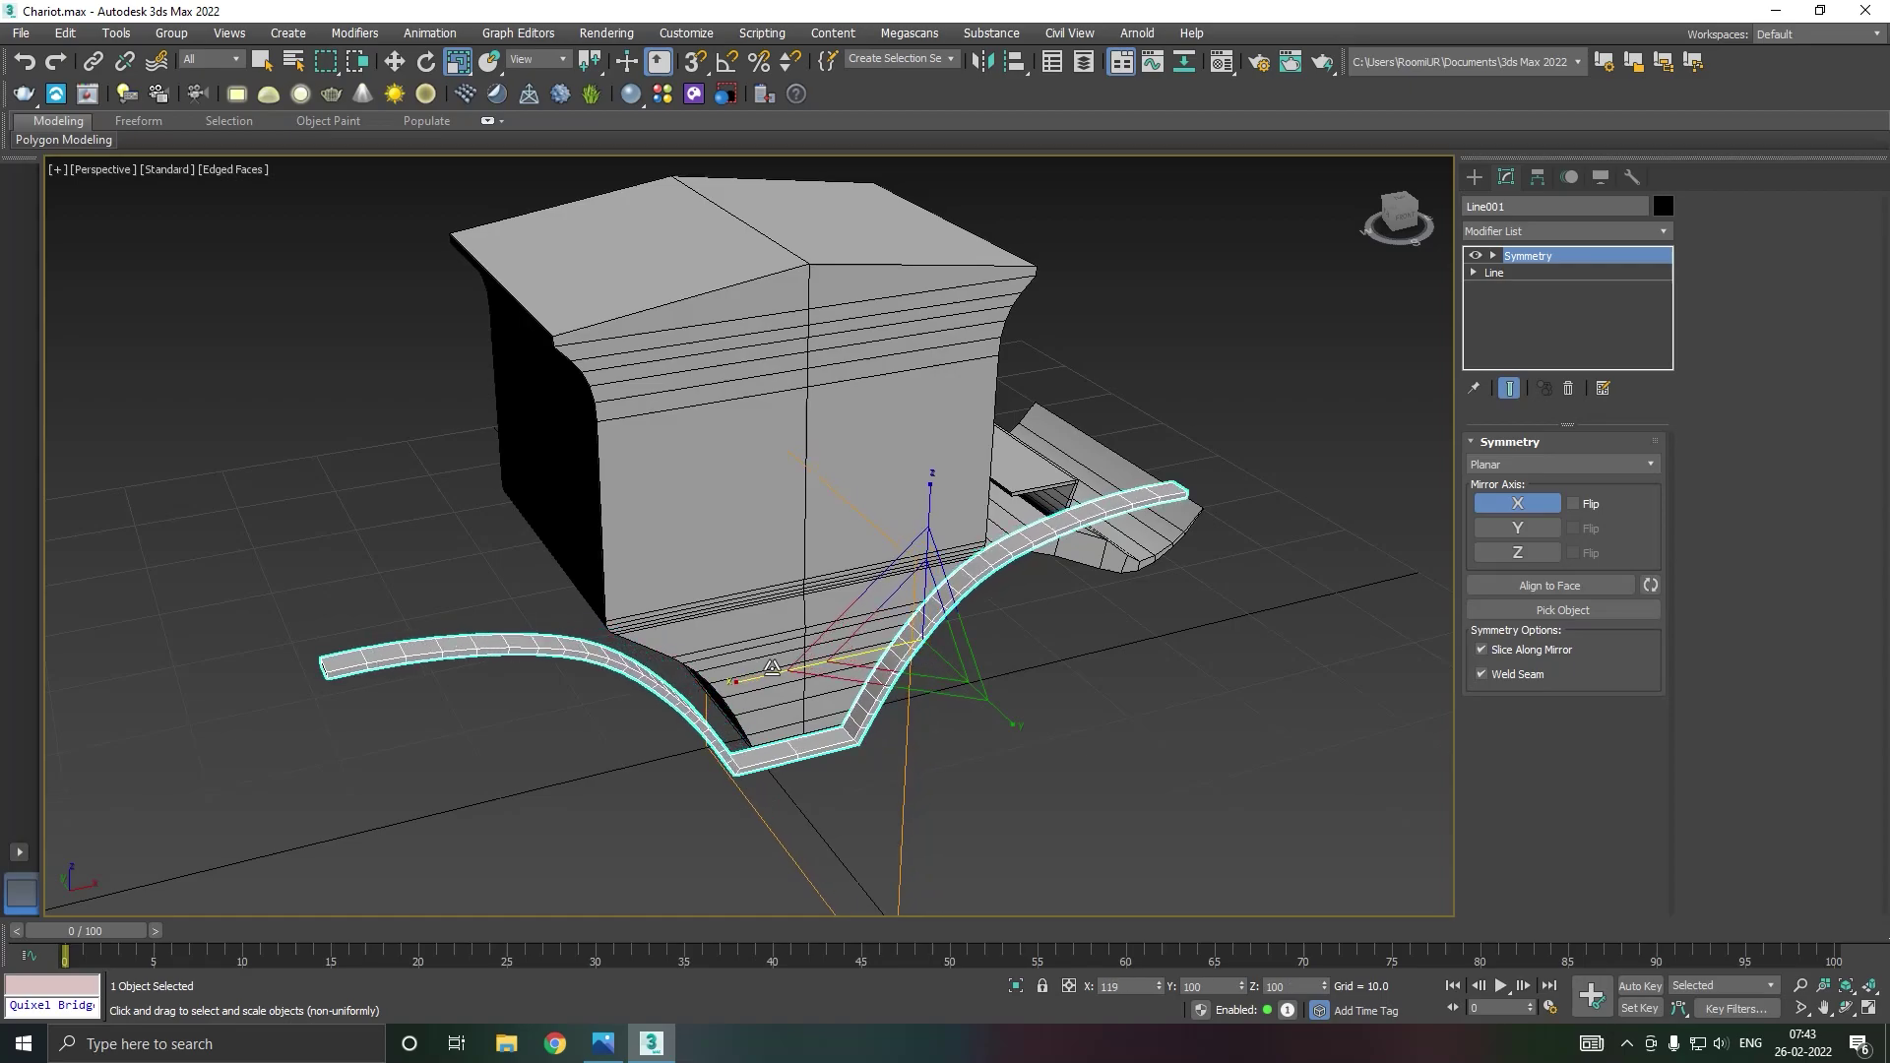
{"action": "key", "text": "w"}
{"action": "left_click_drag", "start_coordinate": [985, 625], "coordinate": [1005, 616]}
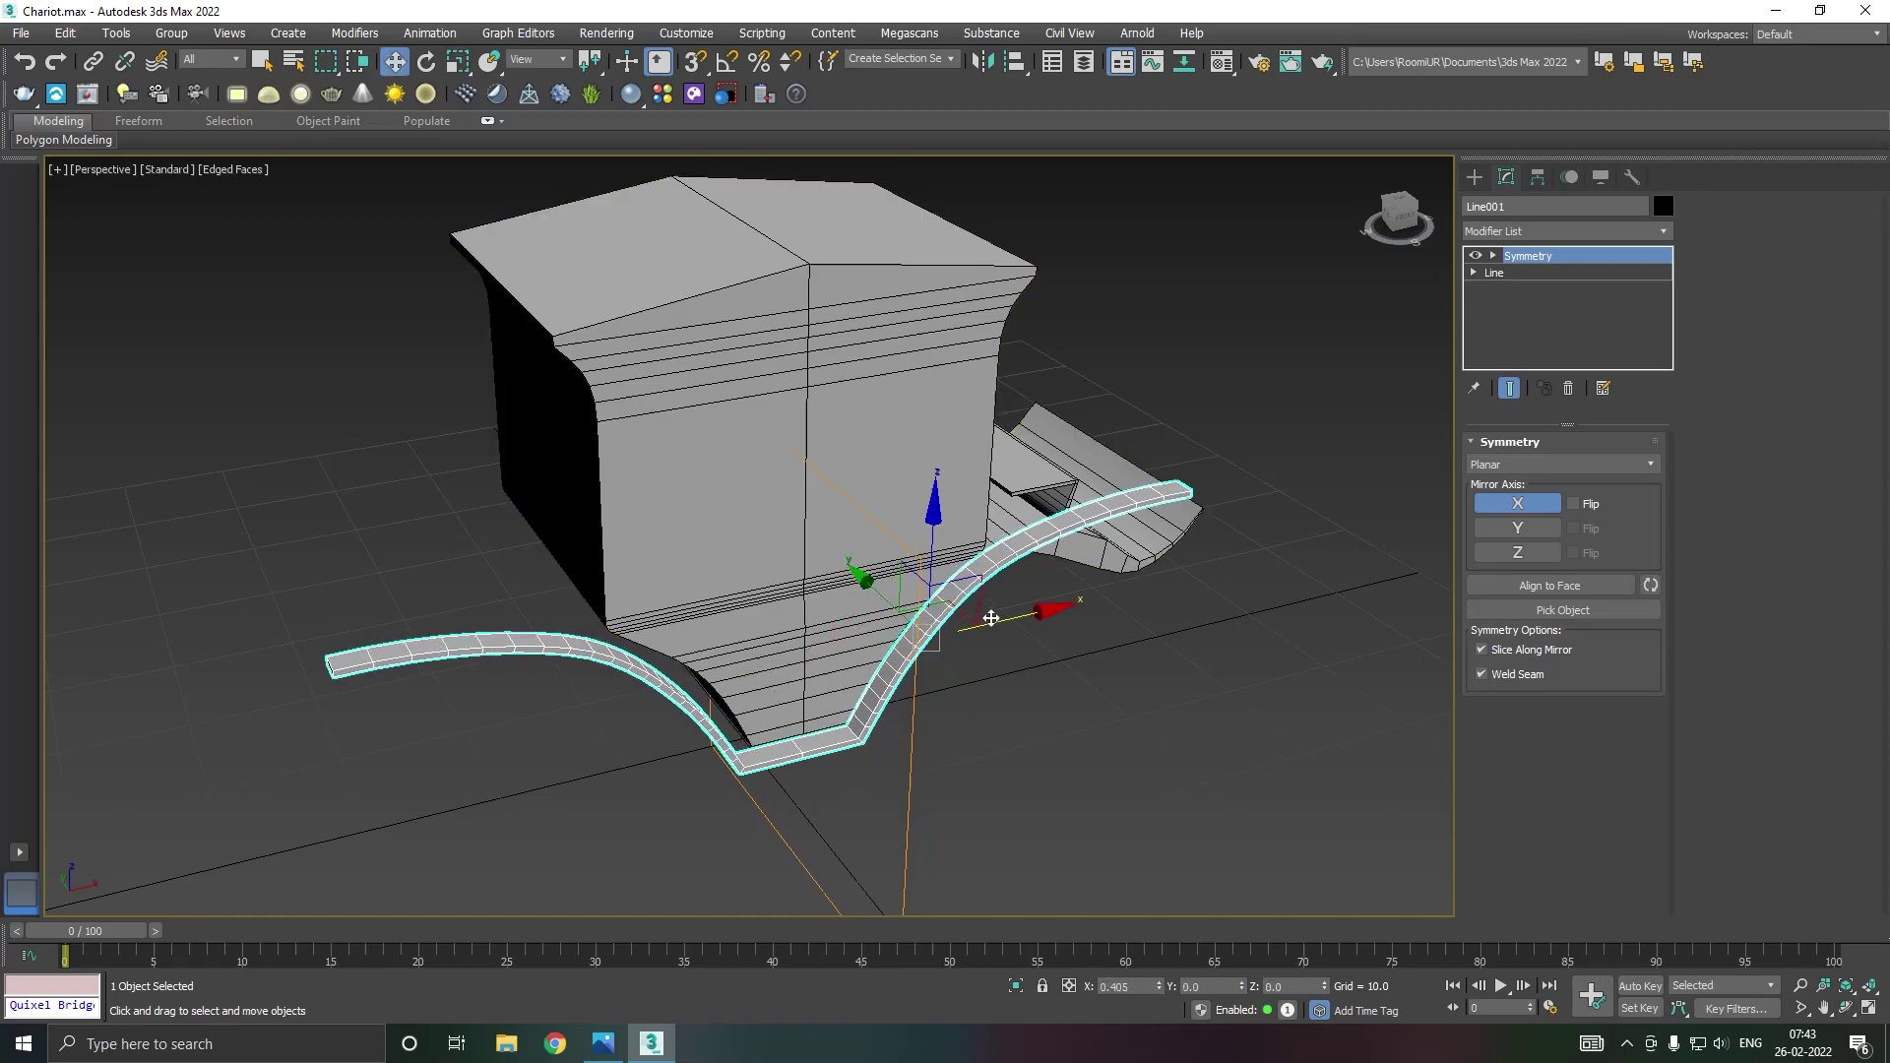
{"action": "middle_click_drag", "start_coordinate": [1006, 637], "coordinate": [982, 587], "text": "alt"}
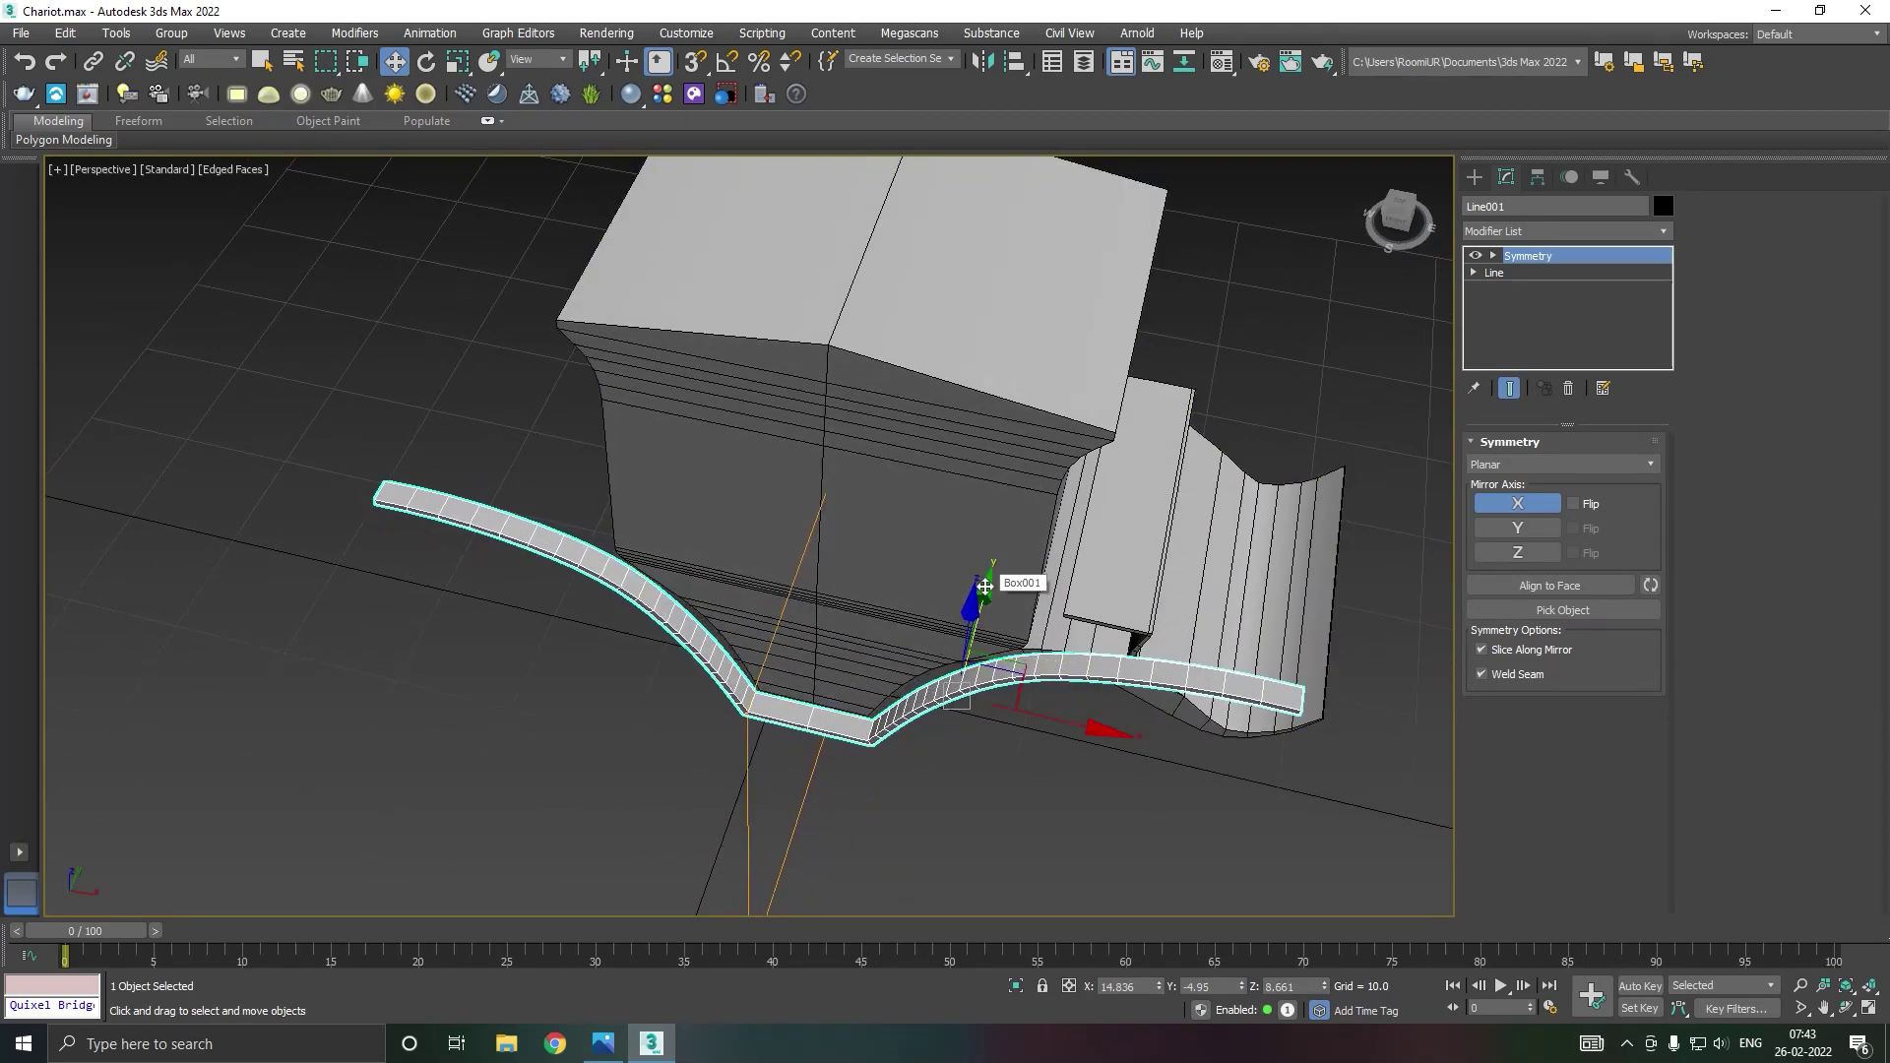
{"action": "left_click_drag", "start_coordinate": [985, 587], "coordinate": [992, 602]}
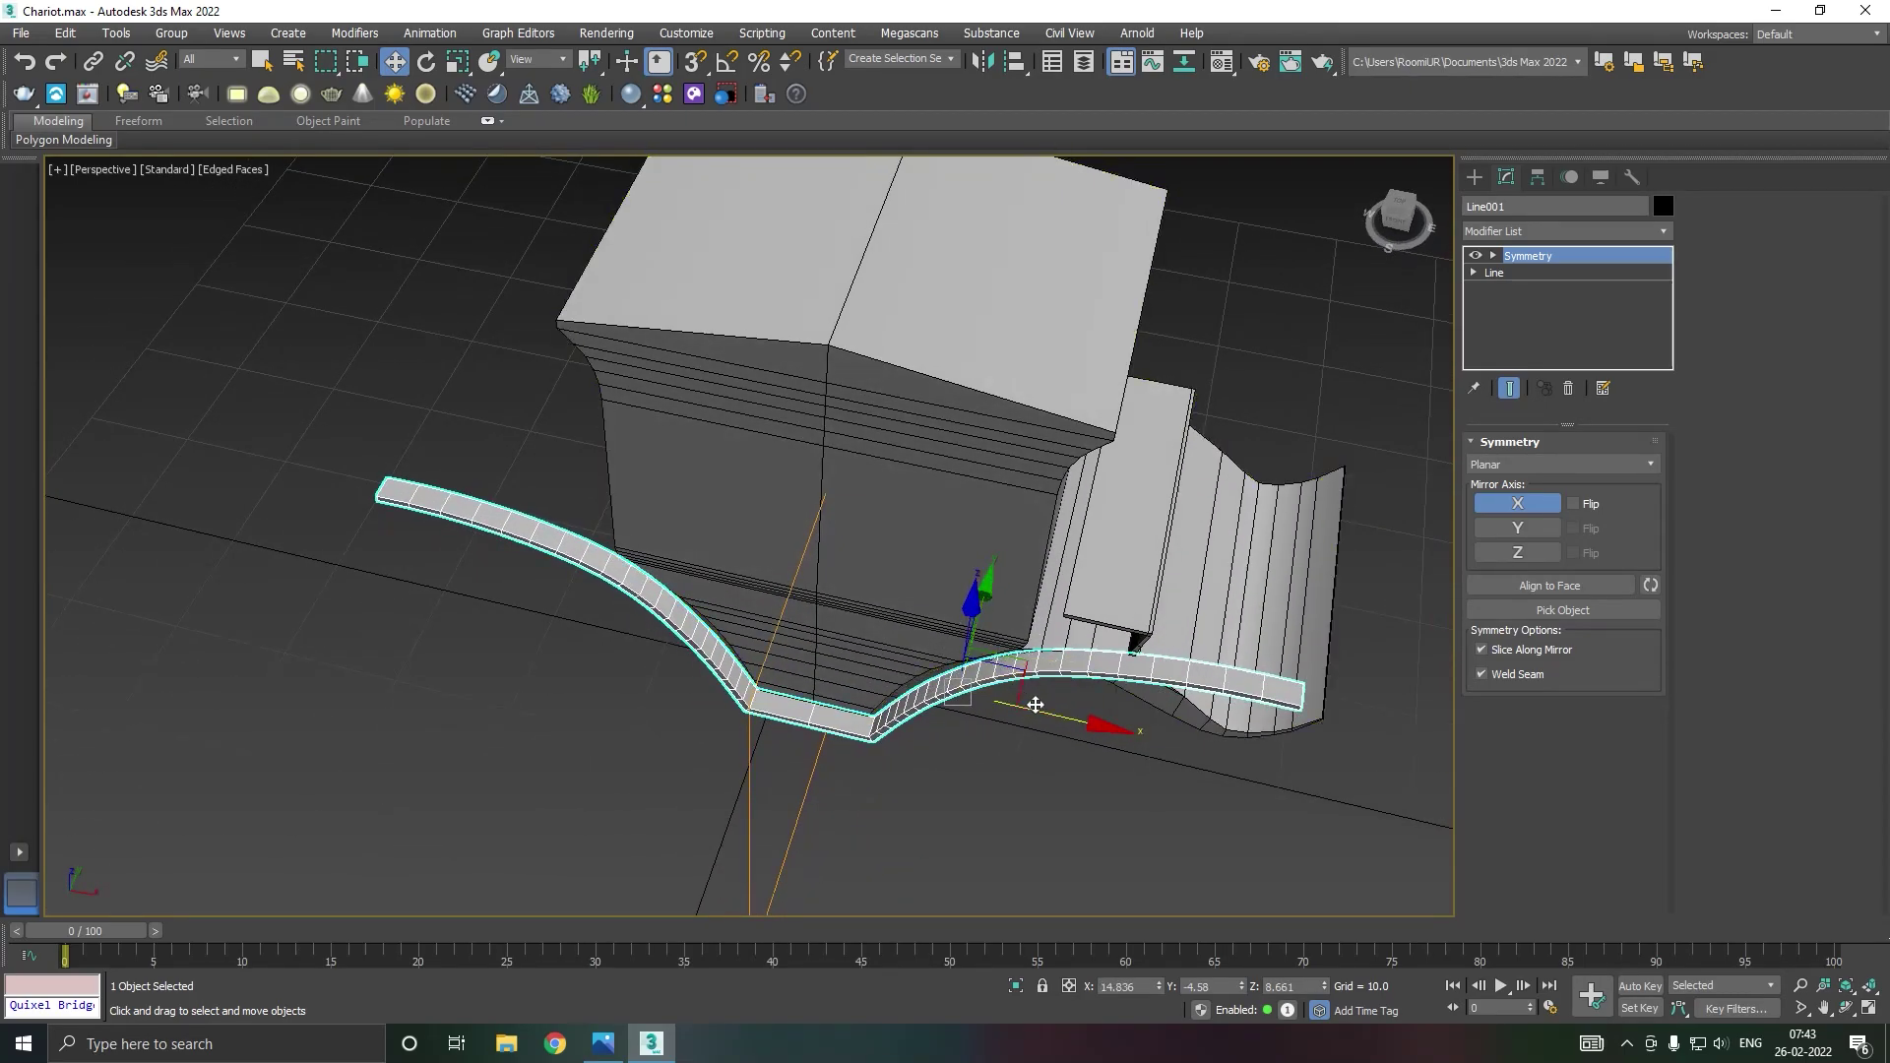
{"action": "left_click_drag", "start_coordinate": [1040, 708], "coordinate": [1028, 705]}
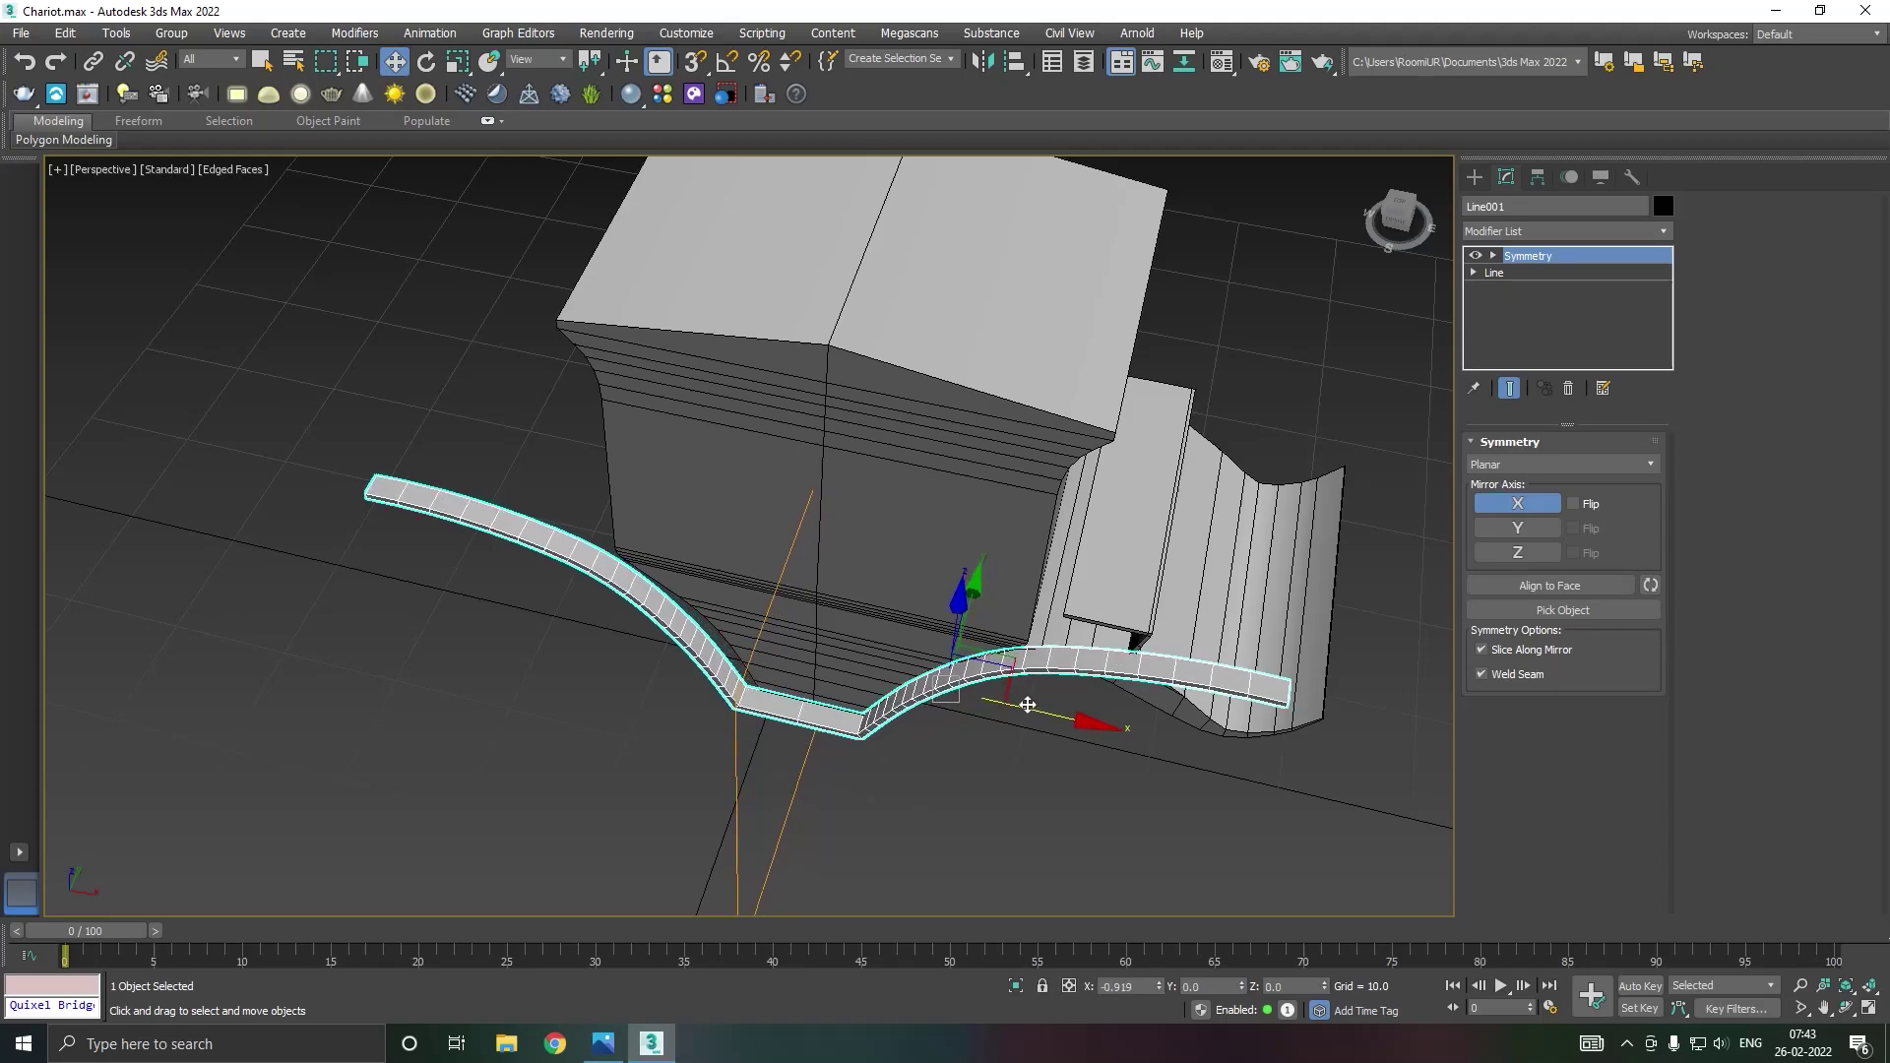
Step: Slide the Symmetry mirror plane to recentre the strap across the chariot's front
{"action": "left_click", "coordinate": [1558, 258]}
{"action": "left_click_drag", "start_coordinate": [894, 674], "coordinate": [900, 677]}
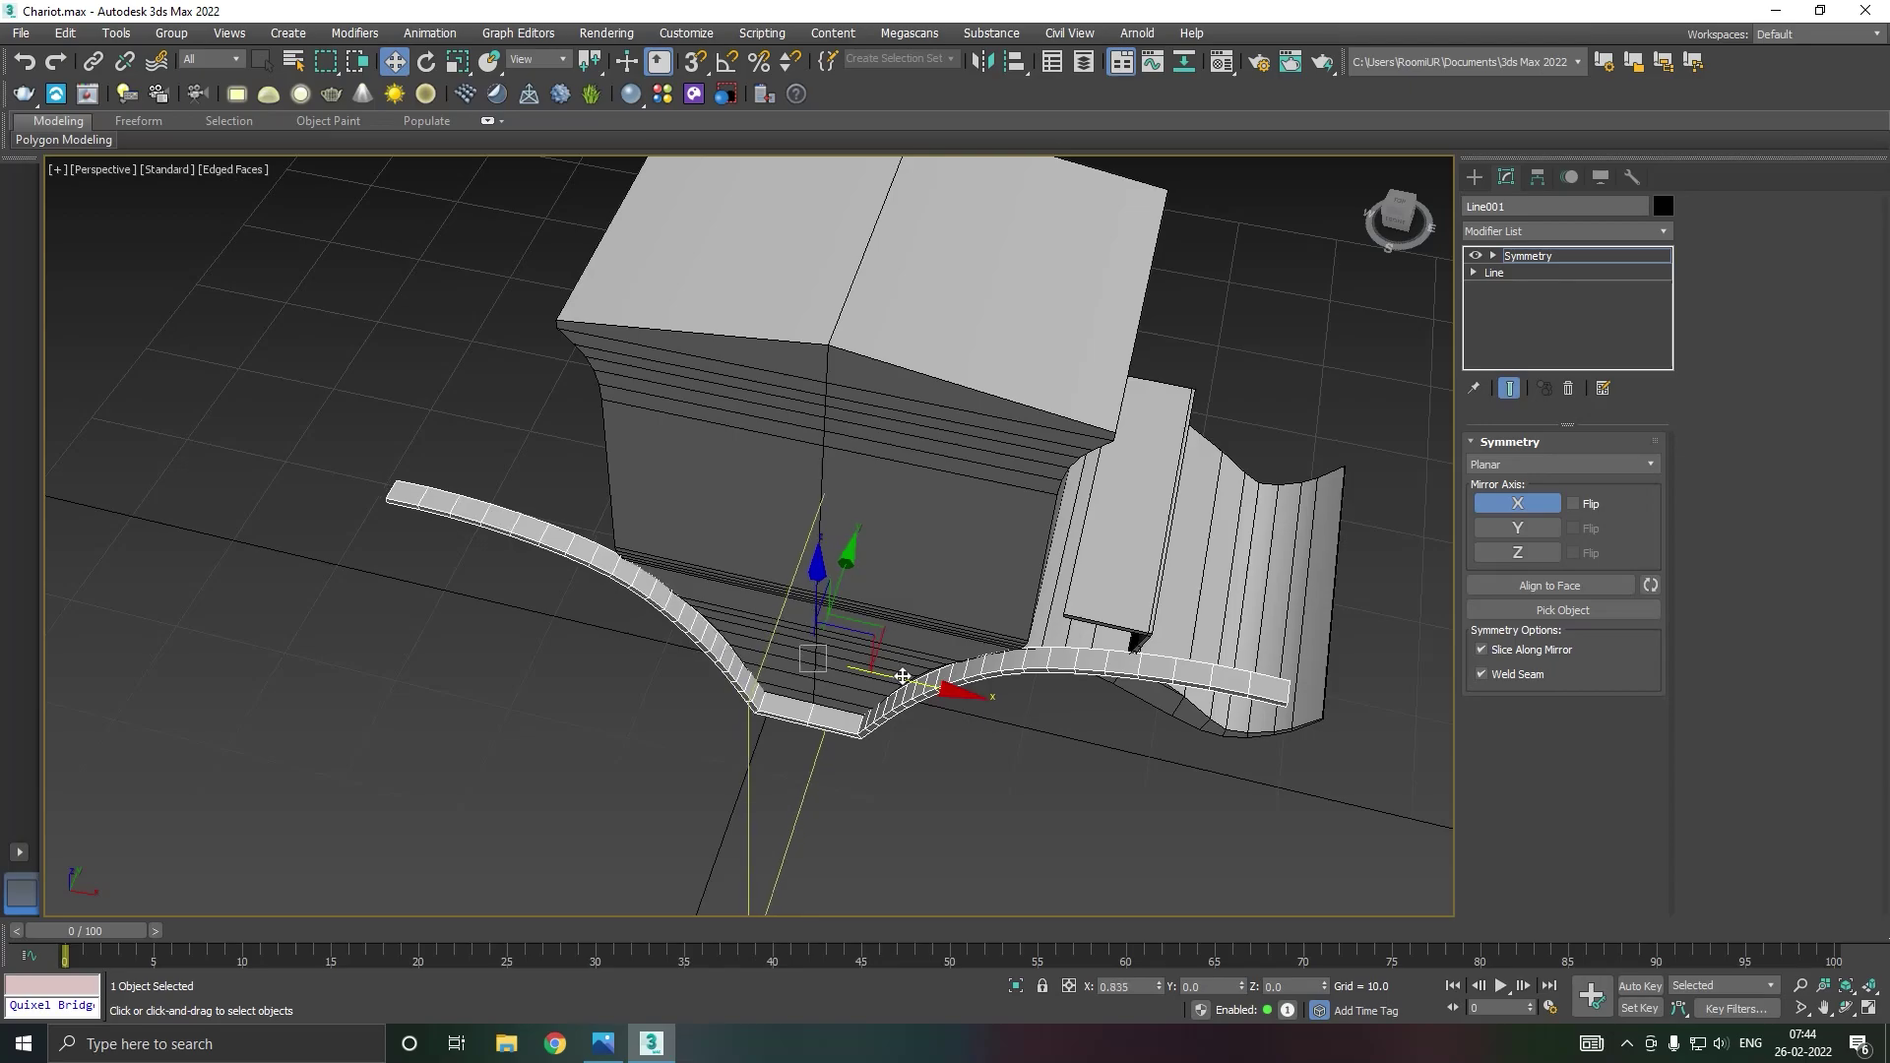
{"action": "mouse_move", "coordinate": [901, 677]}
{"action": "middle_mouse_down", "text": "alt"}
{"action": "mouse_move", "coordinate": [1011, 567]}
{"action": "mouse_move", "coordinate": [955, 650]}
{"action": "middle_mouse_up", "text": "alt"}
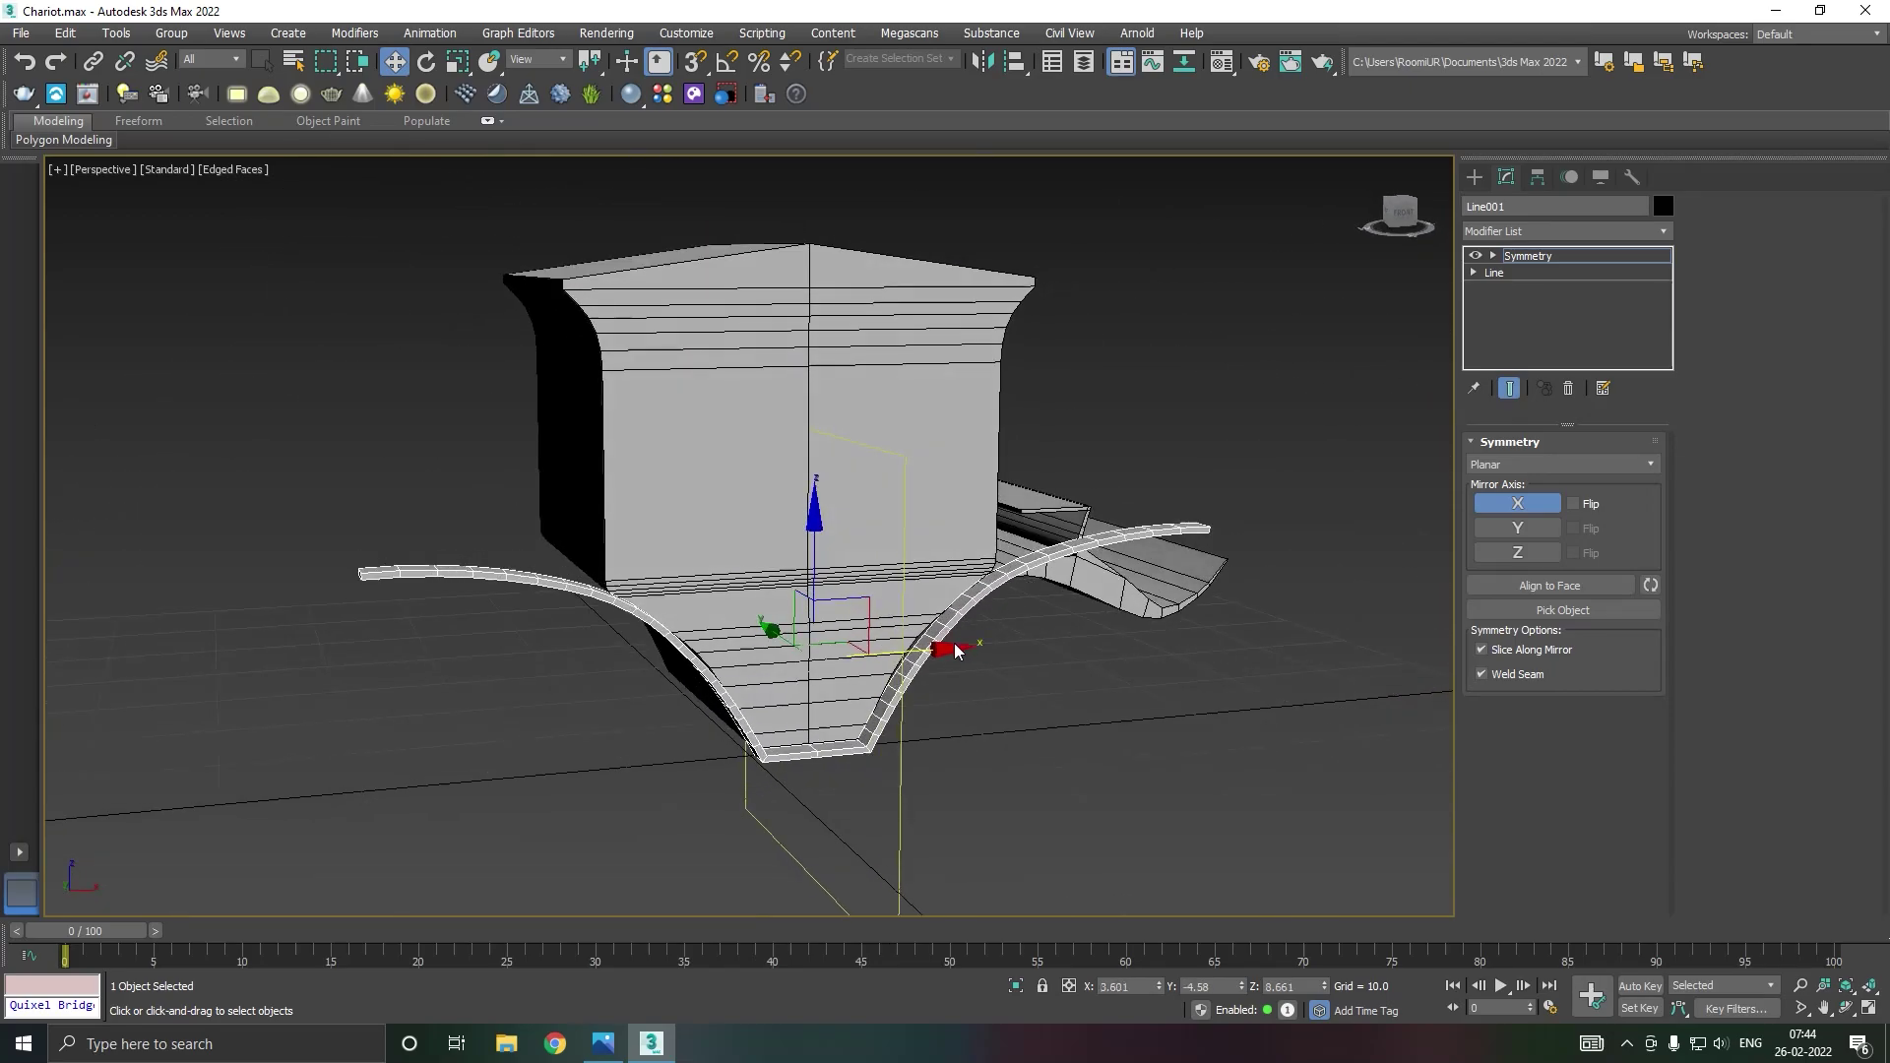
{"action": "left_click_drag", "start_coordinate": [937, 649], "coordinate": [940, 648]}
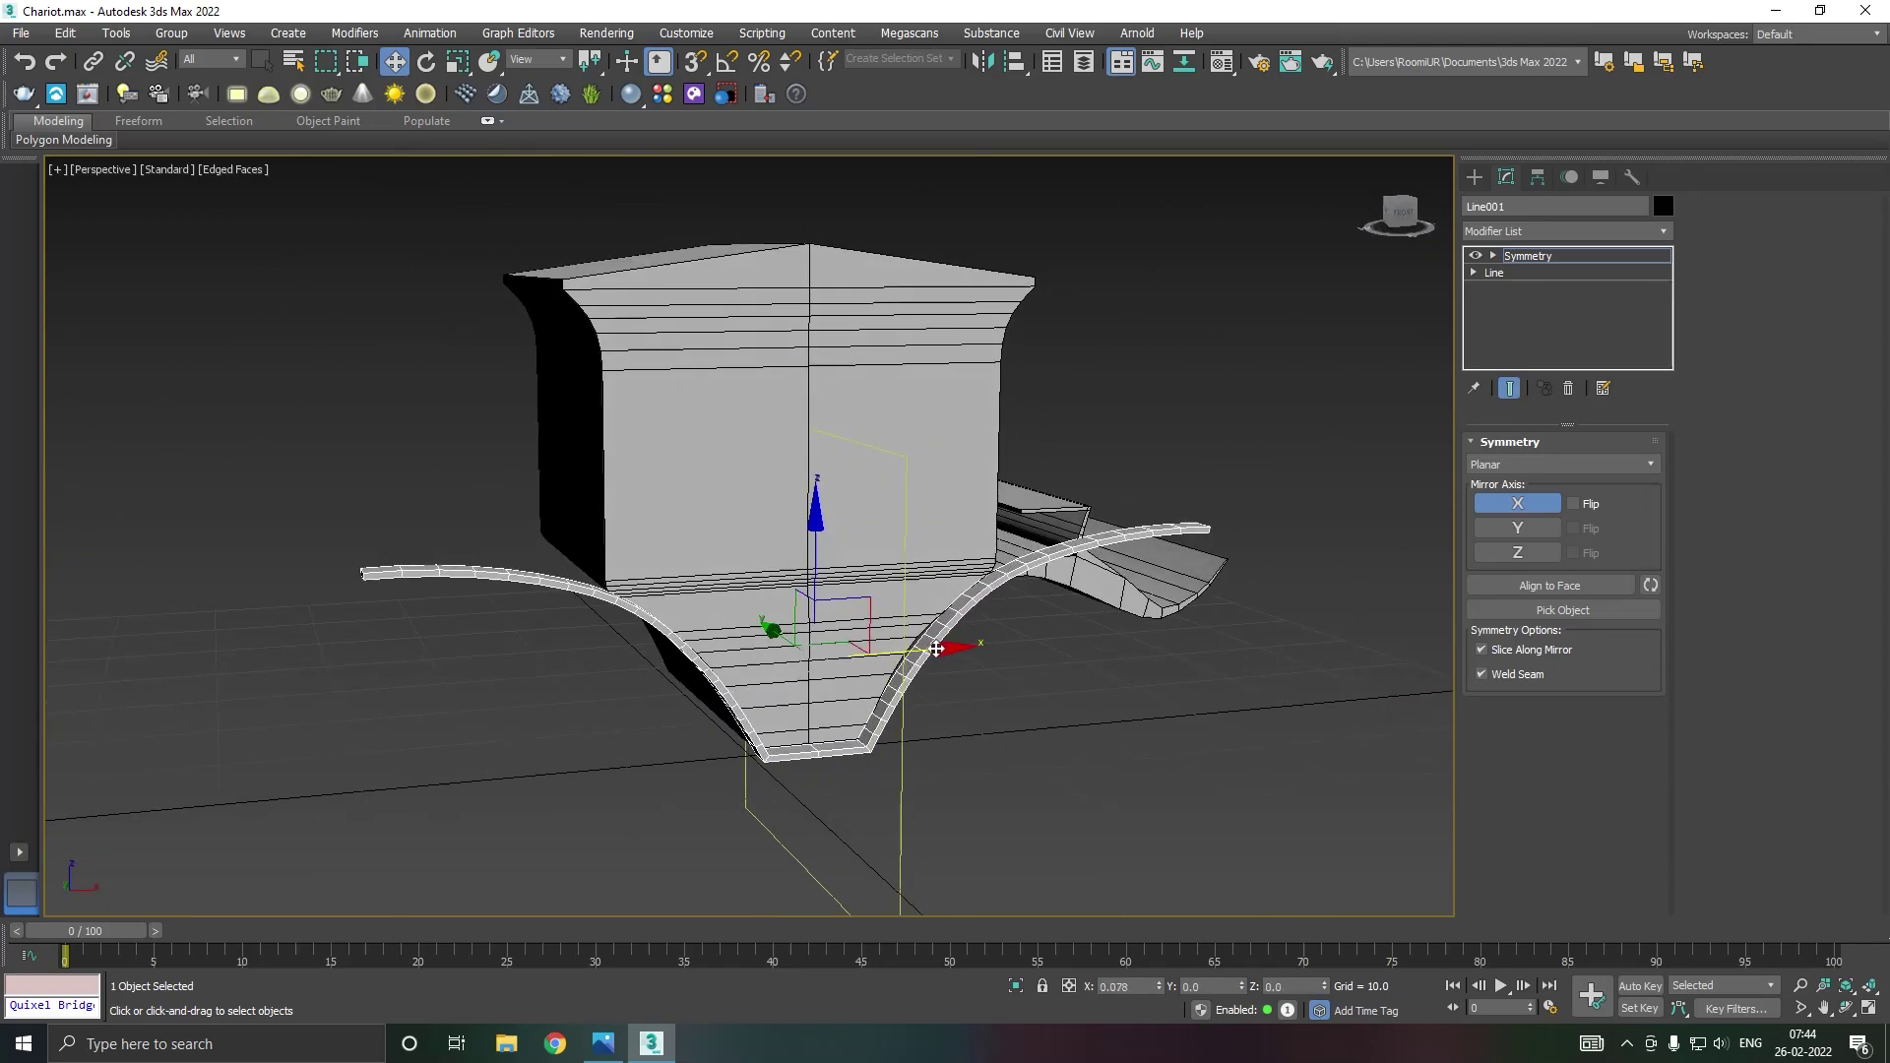
{"action": "mouse_move", "coordinate": [937, 649]}
{"action": "middle_mouse_down", "text": "alt"}
{"action": "mouse_move", "coordinate": [974, 628]}
{"action": "mouse_move", "coordinate": [866, 644]}
{"action": "middle_mouse_up", "text": "alt"}
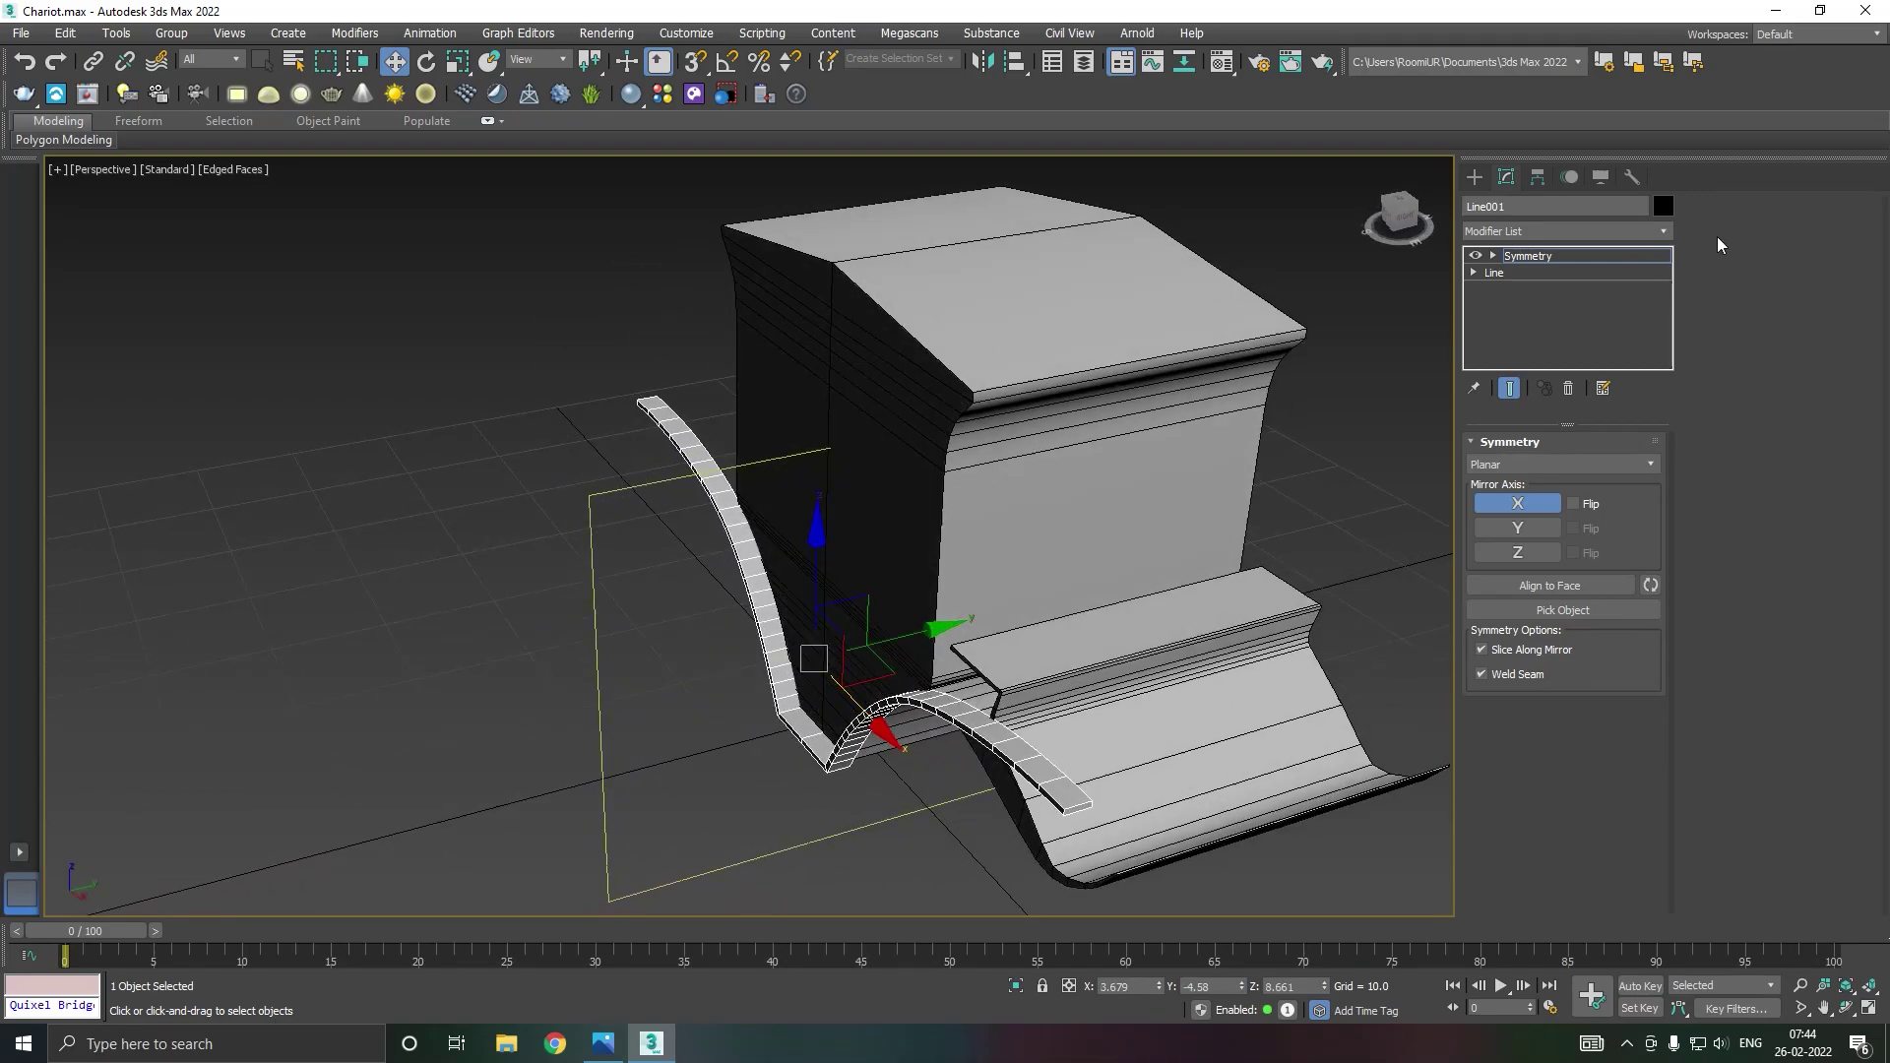
{"action": "left_click", "coordinate": [1554, 255]}
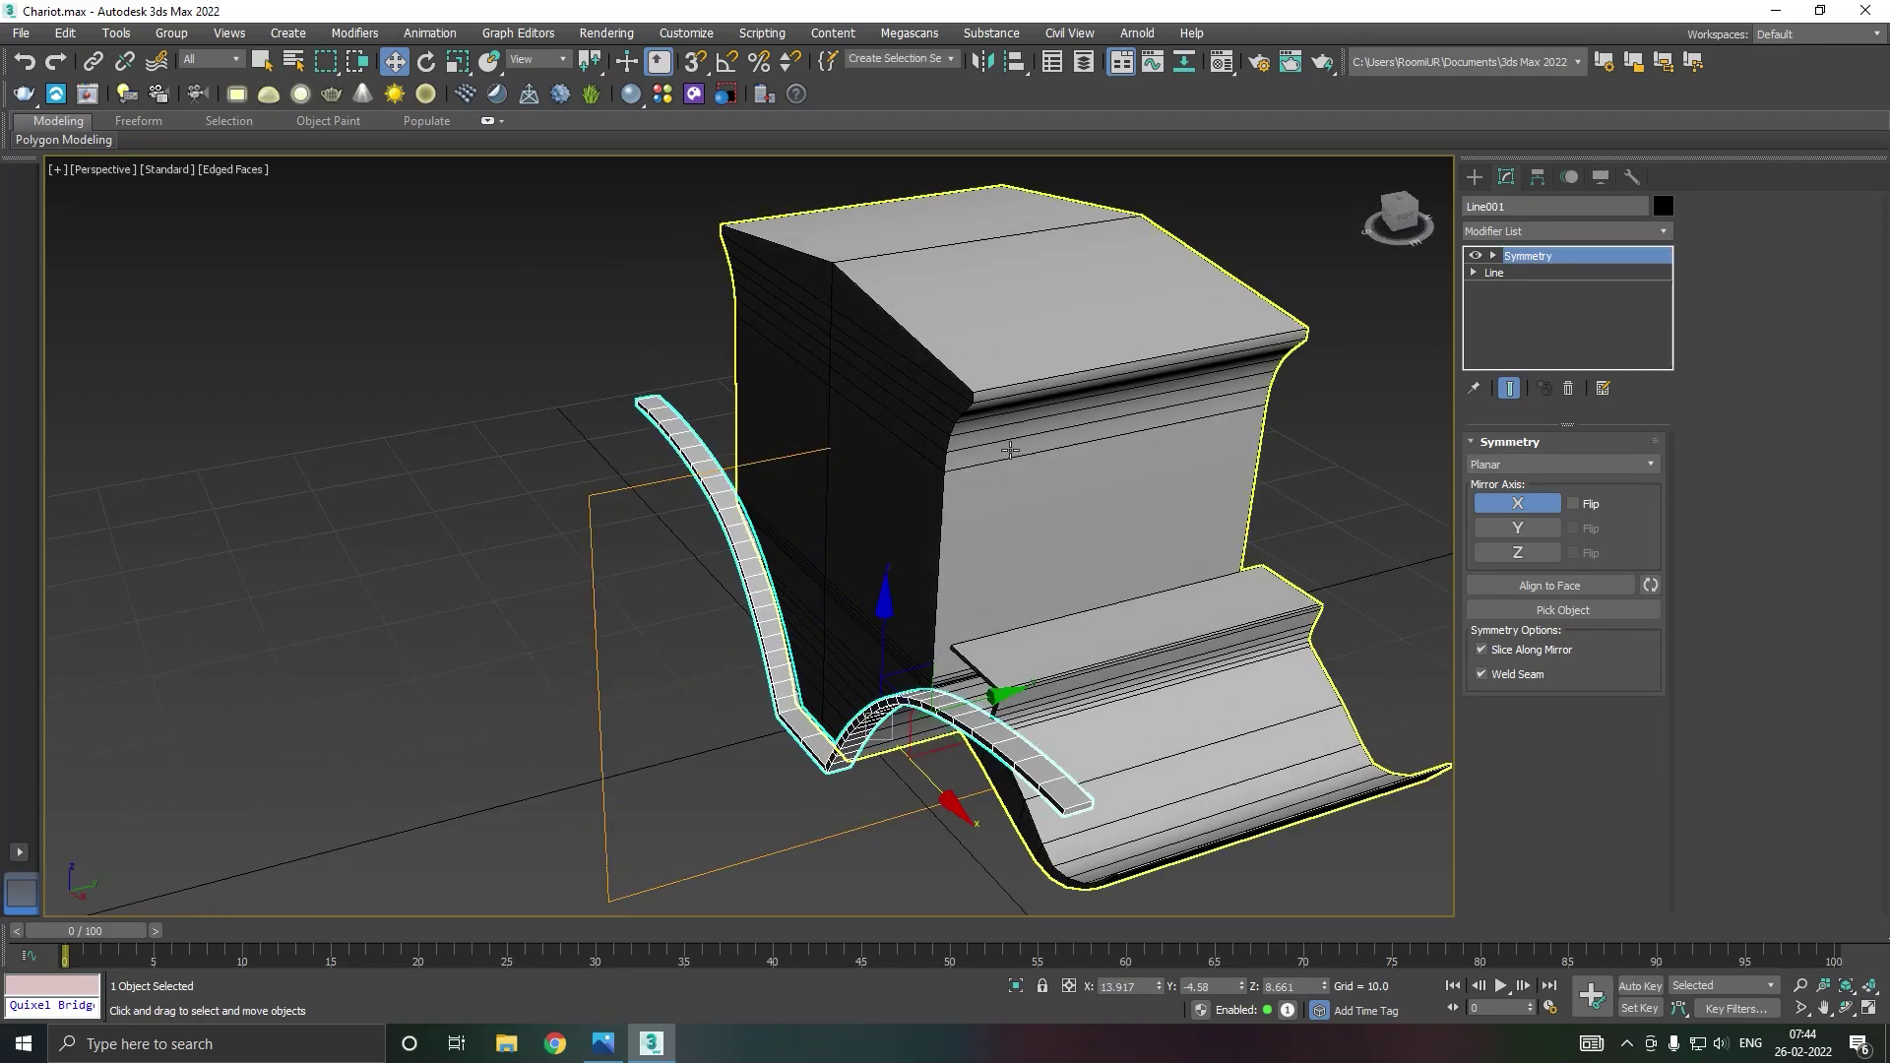
{"action": "mouse_move", "coordinate": [1009, 450]}
{"action": "middle_mouse_down", "text": "alt"}
{"action": "mouse_move", "coordinate": [1244, 433]}
{"action": "mouse_move", "coordinate": [1225, 452]}
{"action": "mouse_move", "coordinate": [1081, 441]}
{"action": "mouse_move", "coordinate": [1309, 403]}
{"action": "mouse_move", "coordinate": [1272, 427]}
{"action": "middle_mouse_up", "text": "alt"}
Step: At the Line level, reduce the strap's rectangular rendering width to 0.28, then return to Symmetry
{"action": "left_click", "coordinate": [1248, 428]}
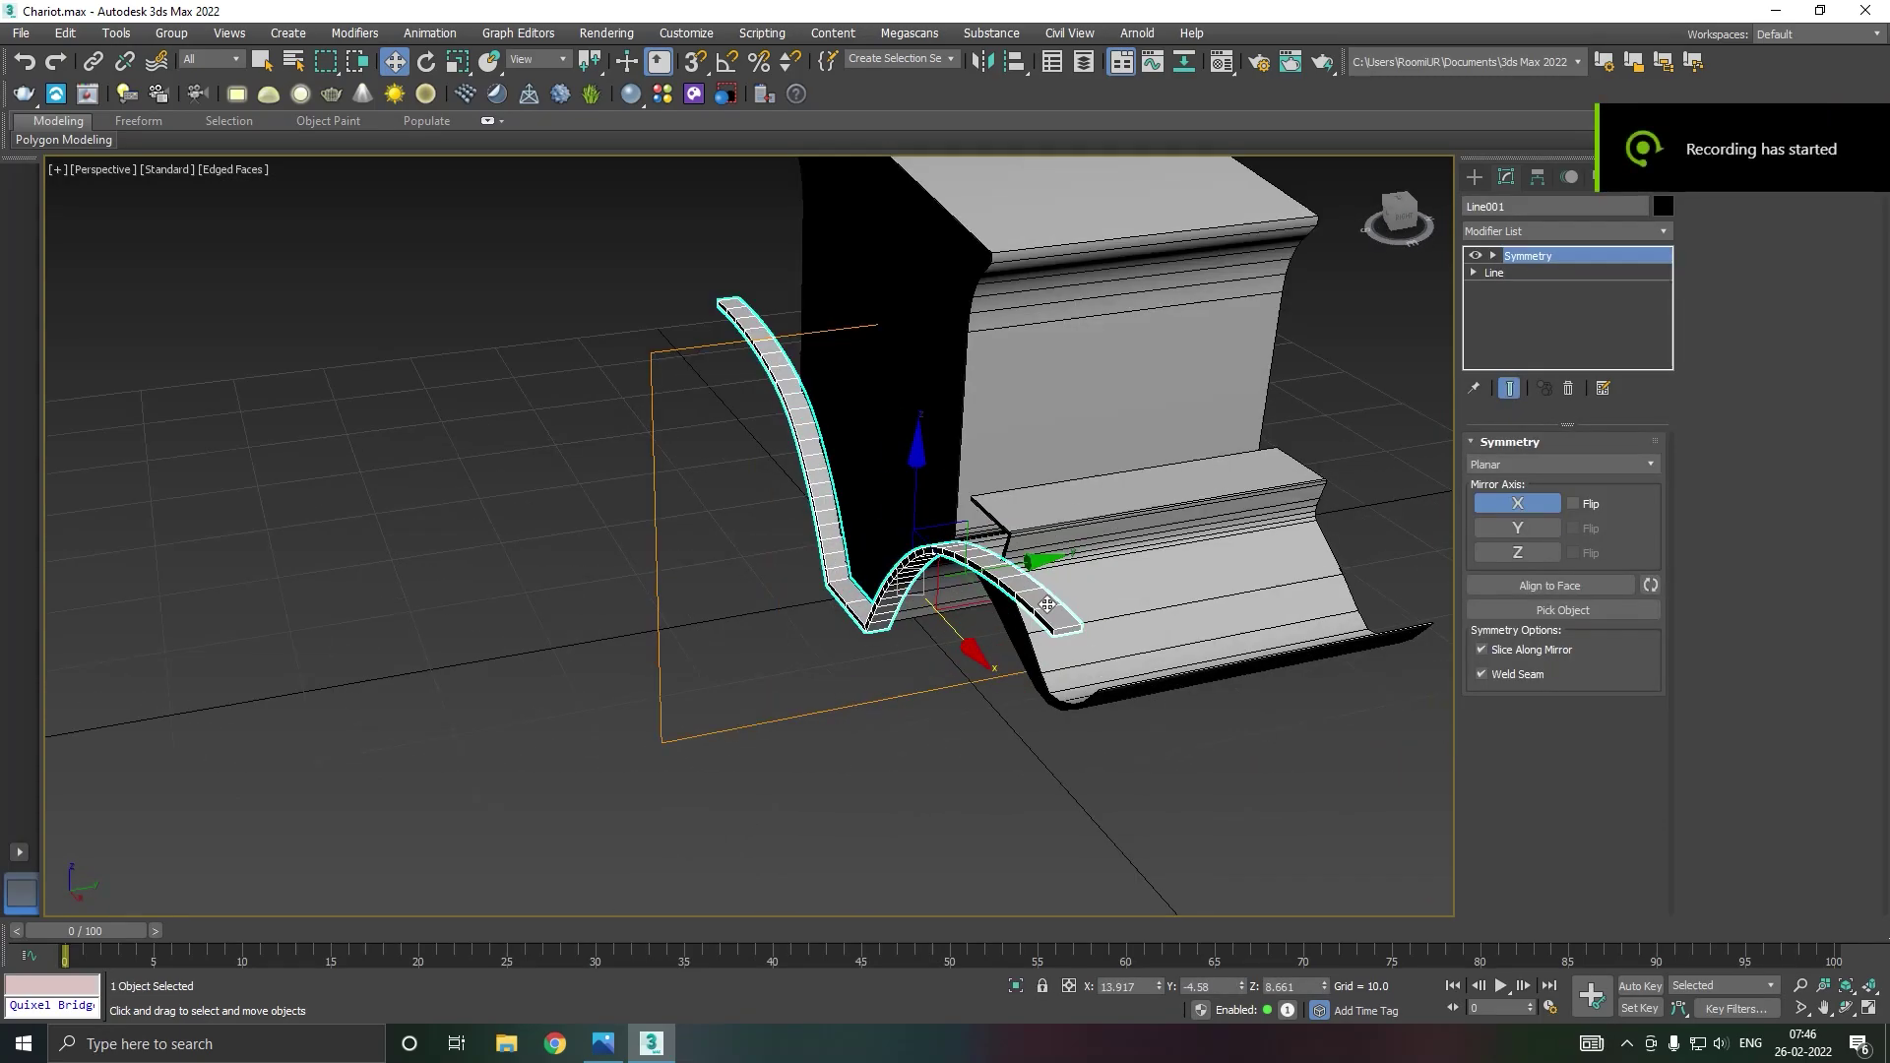
{"action": "left_click", "coordinate": [1585, 274]}
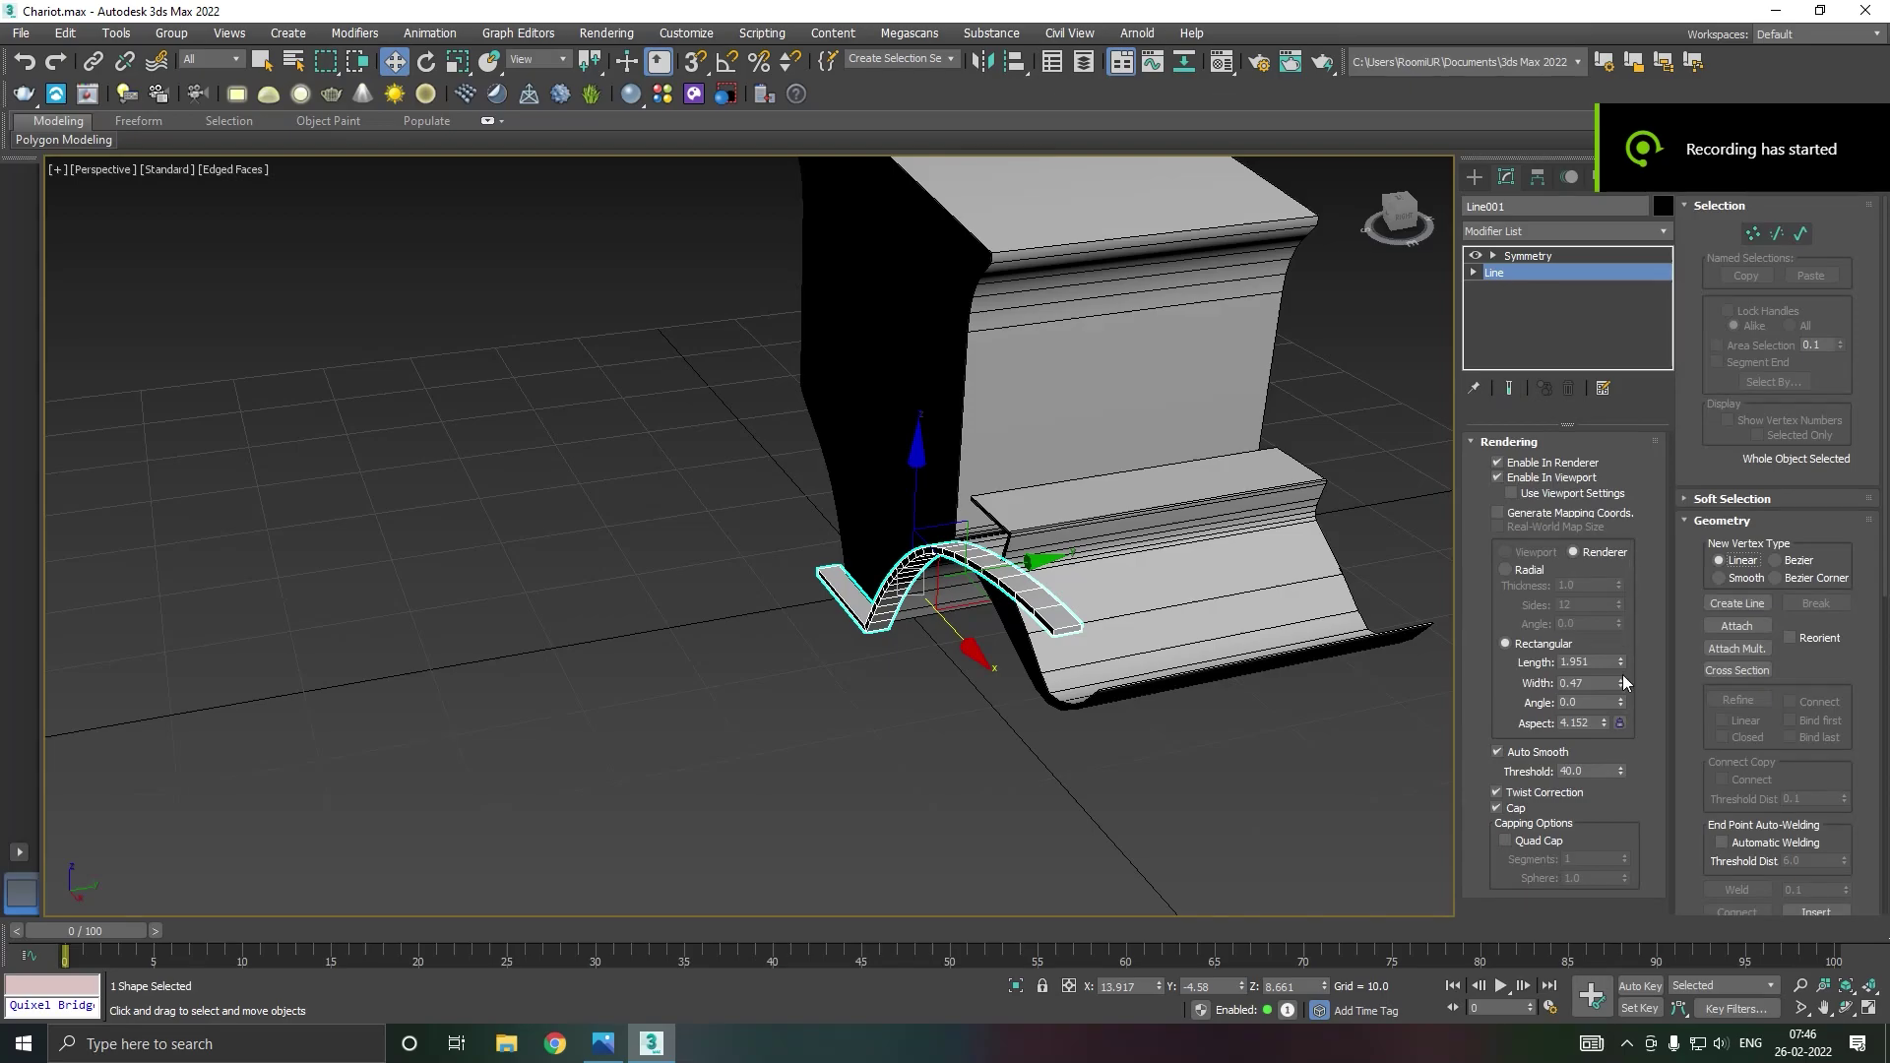
{"action": "left_click_drag", "start_coordinate": [1620, 683], "coordinate": [1620, 714]}
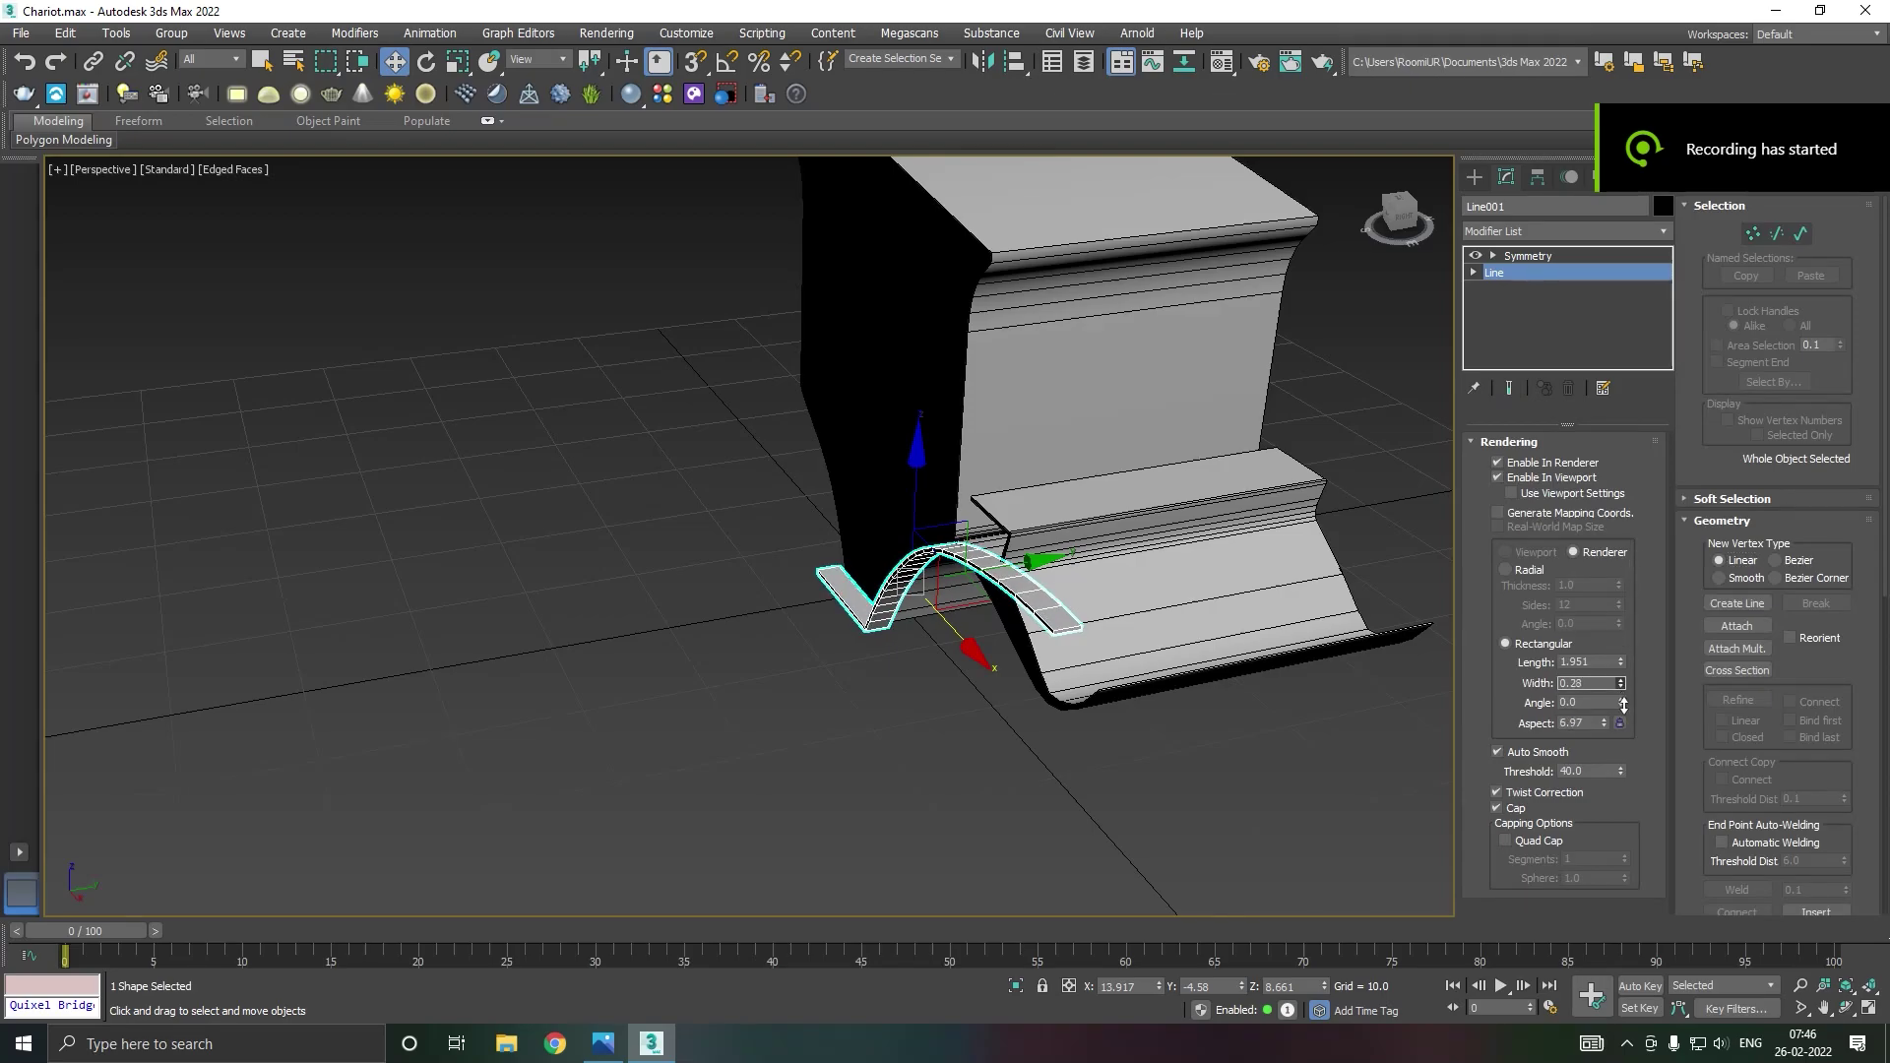
{"action": "left_click", "coordinate": [1524, 256]}
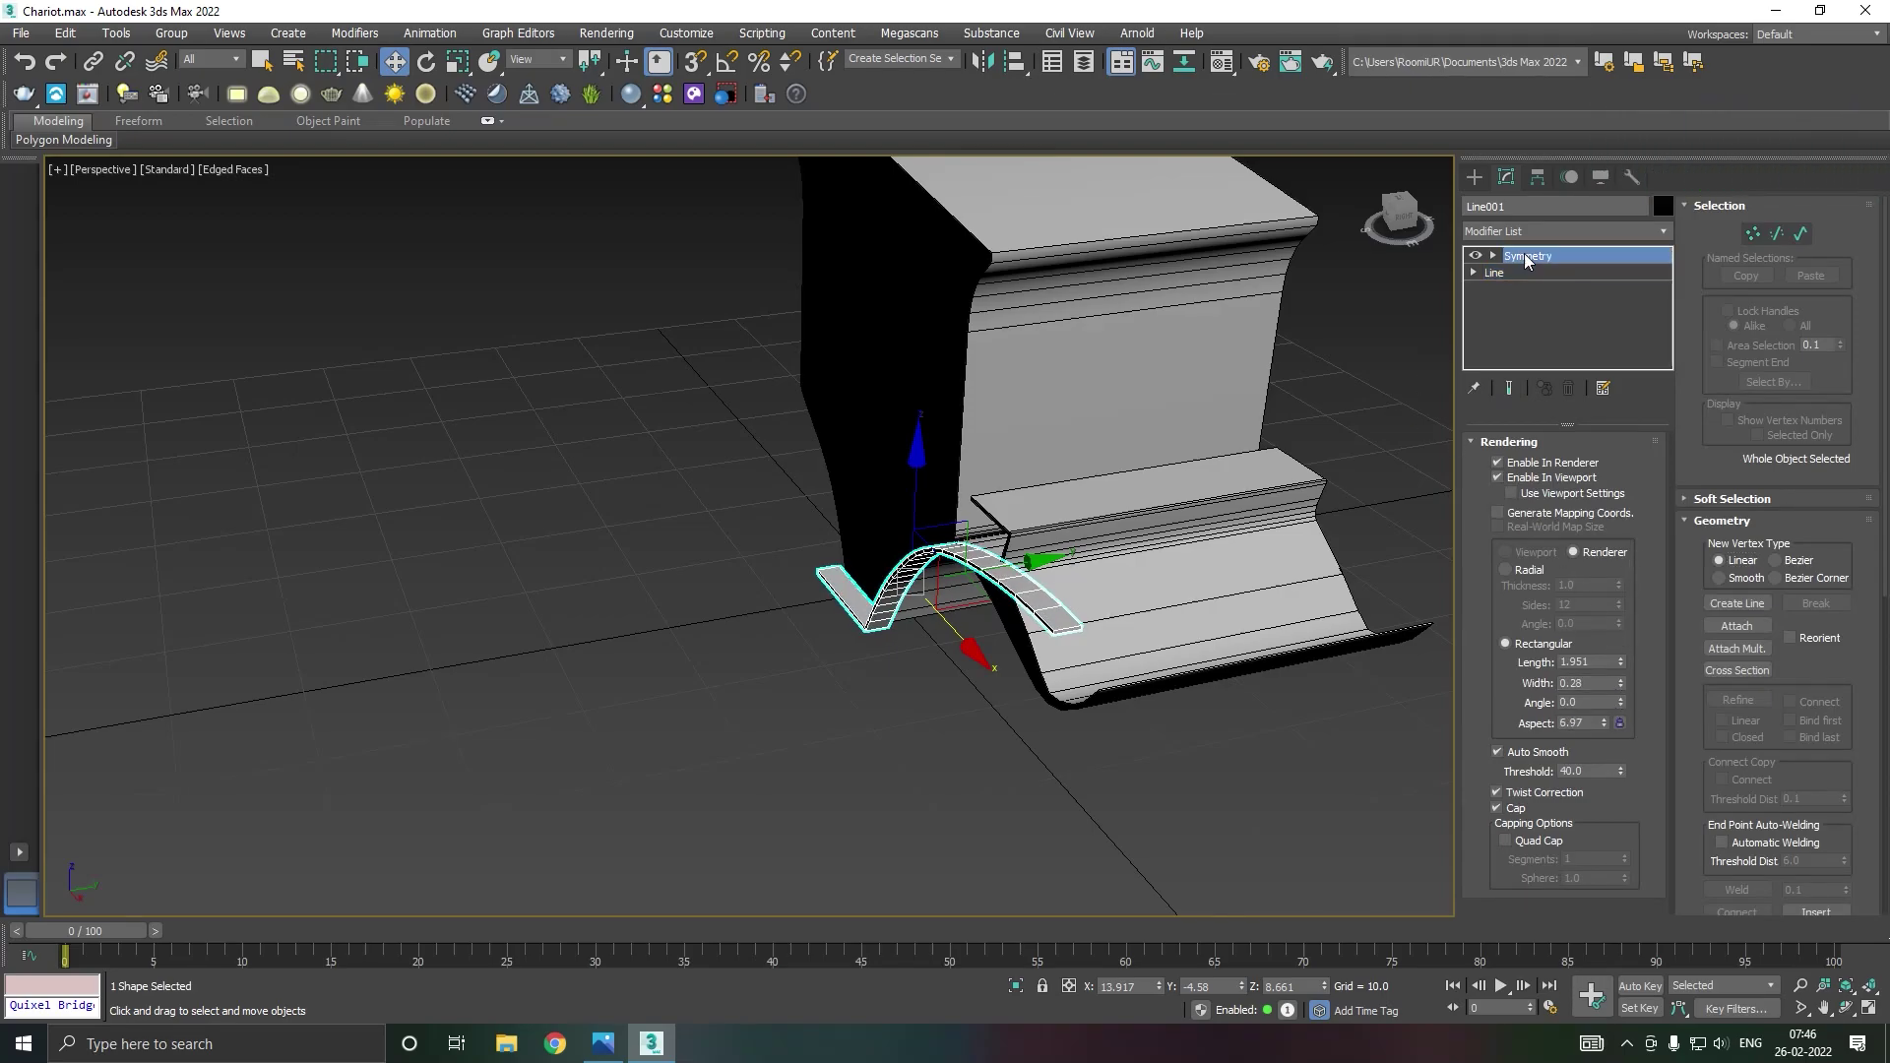
Step: Duplicate the strap as Line002 and position it higher across the chariot body
{"action": "left_click_drag", "start_coordinate": [1015, 553], "coordinate": [1324, 482], "text": "shift"}
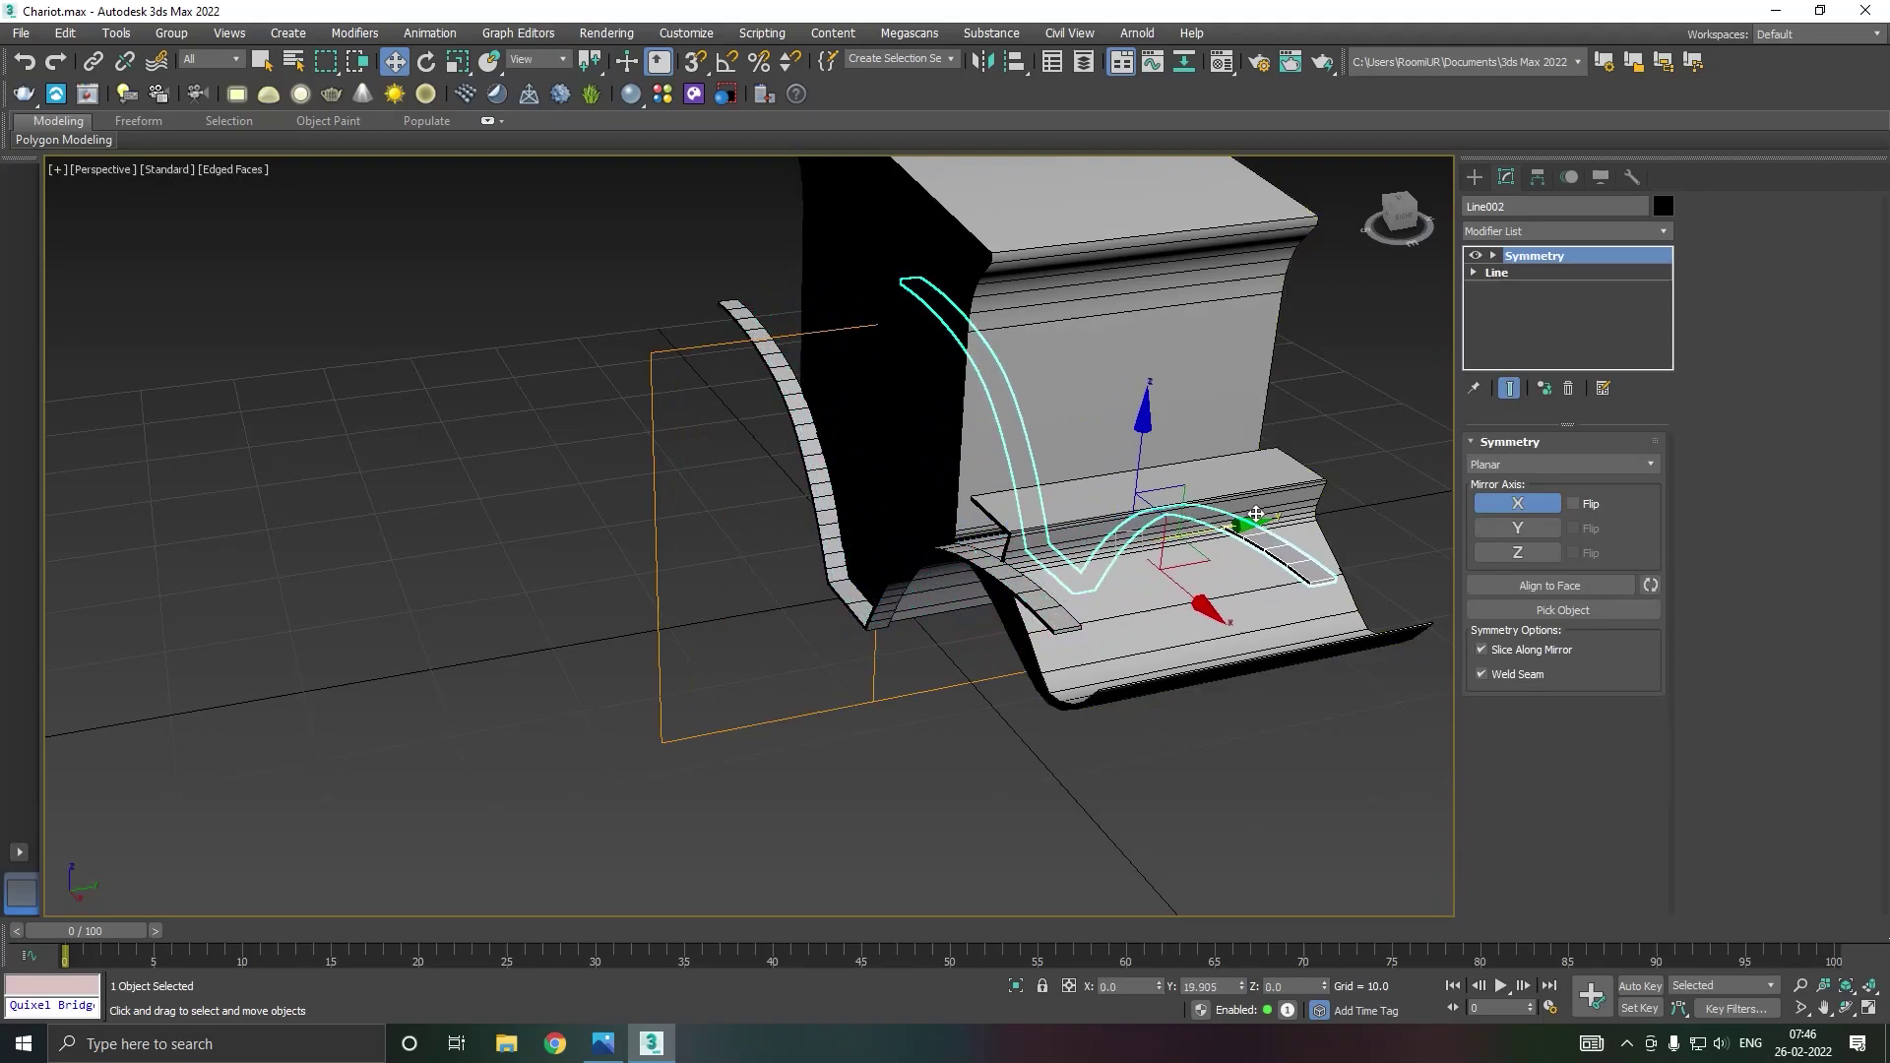
{"action": "left_click", "coordinate": [925, 606]}
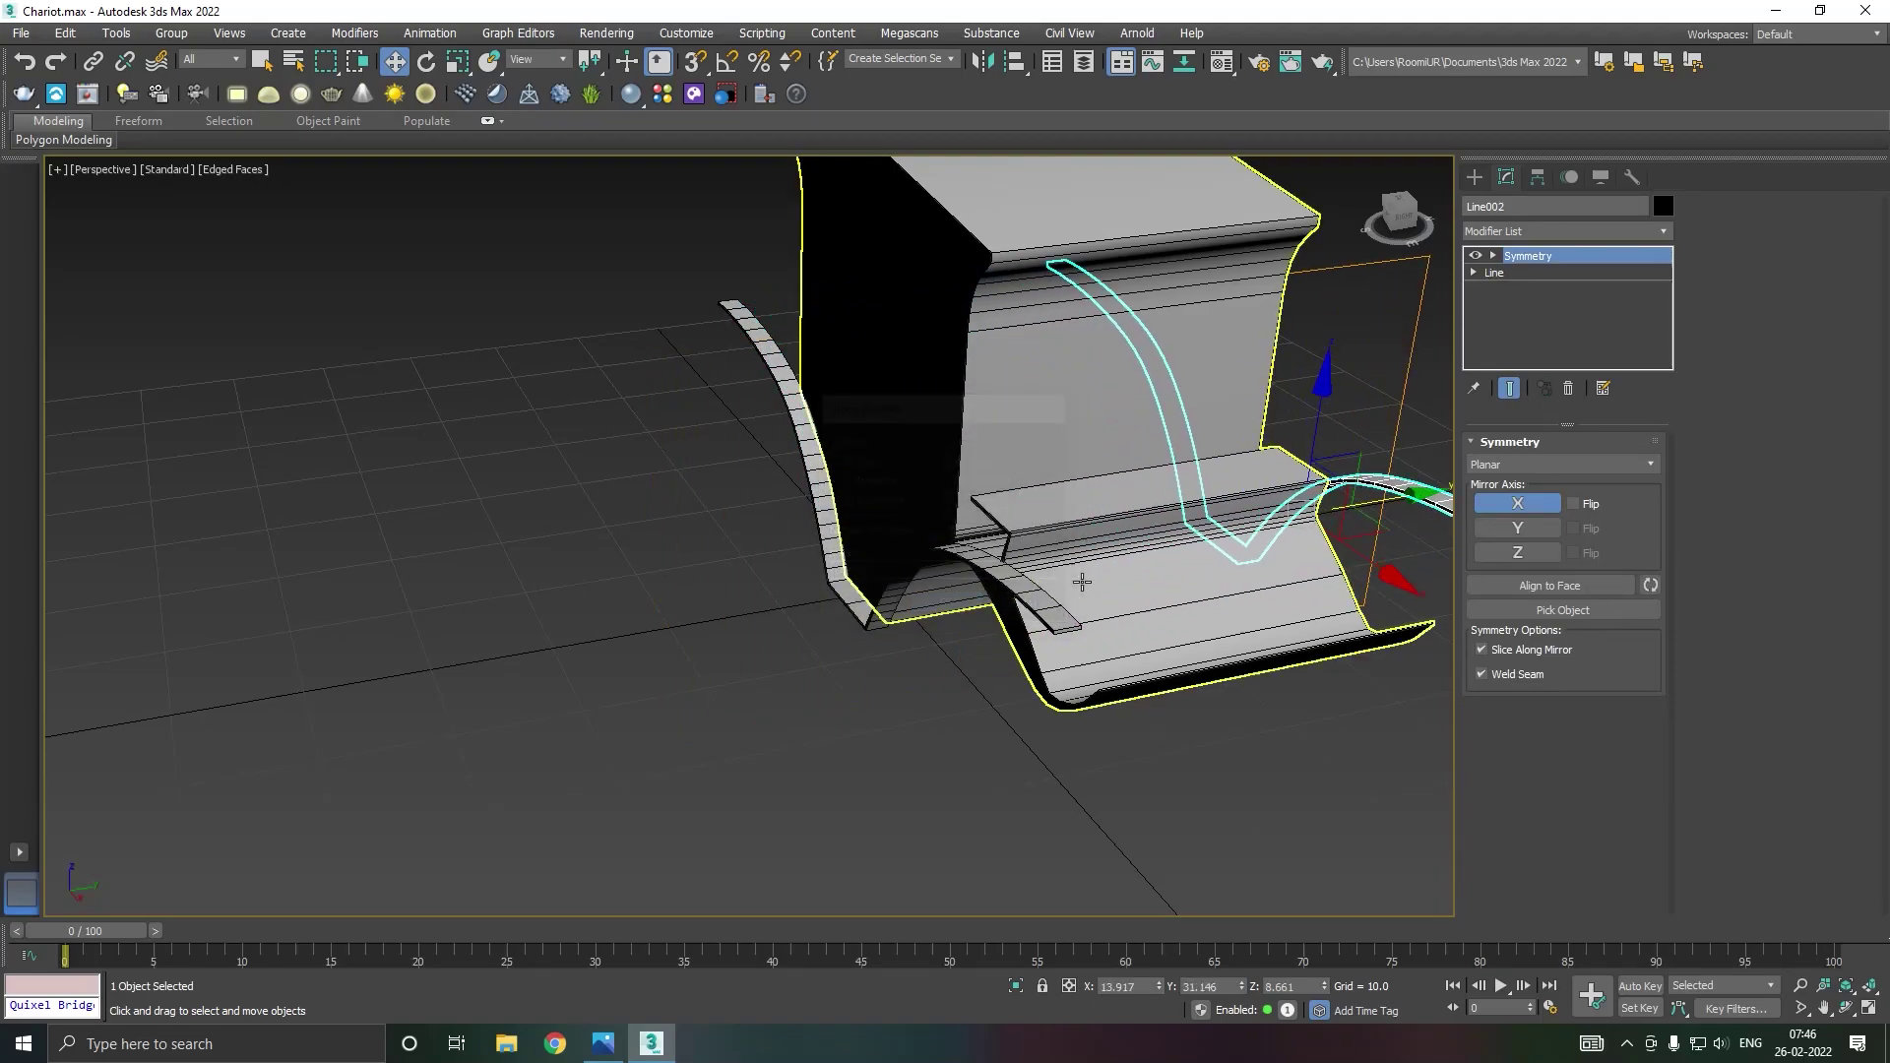
{"action": "middle_click_drag", "start_coordinate": [926, 606], "coordinate": [1339, 532], "text": "alt"}
{"action": "left_click_drag", "start_coordinate": [1317, 539], "coordinate": [1218, 515]}
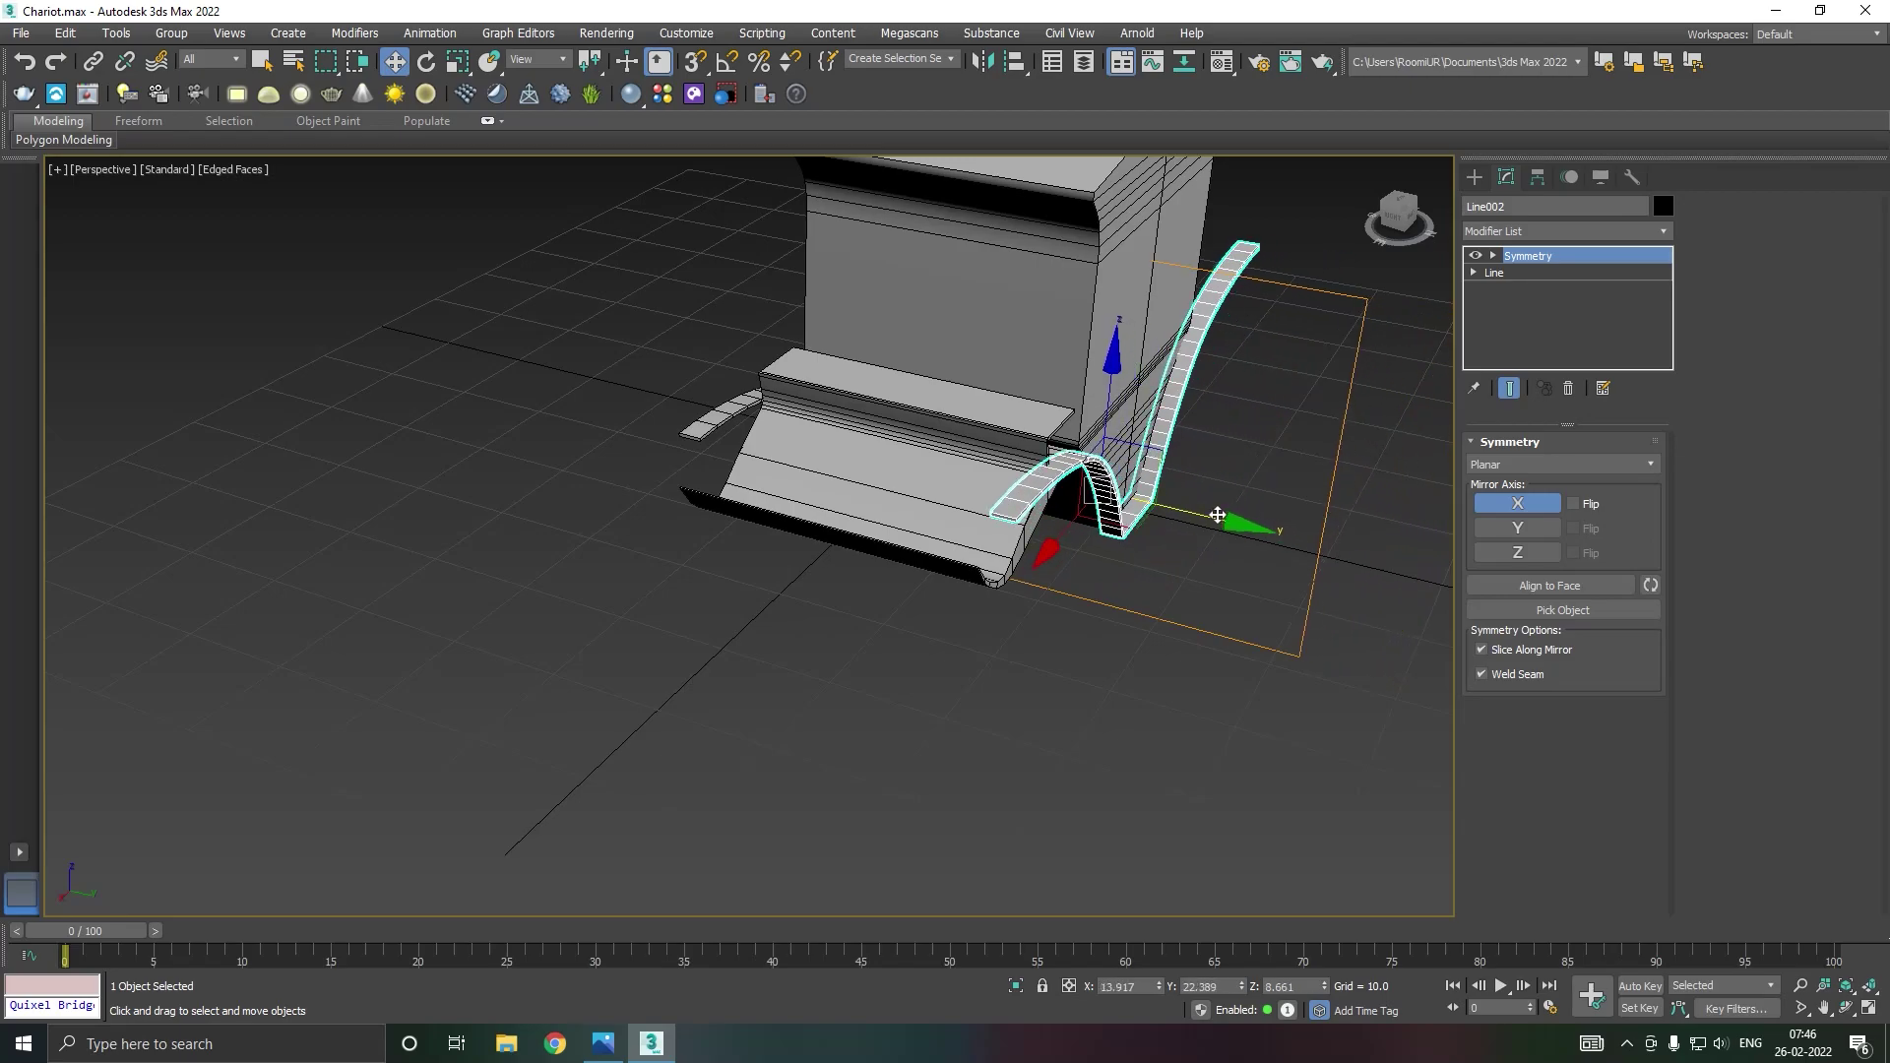
{"action": "middle_click_drag", "start_coordinate": [1218, 515], "coordinate": [1389, 515], "text": "alt"}
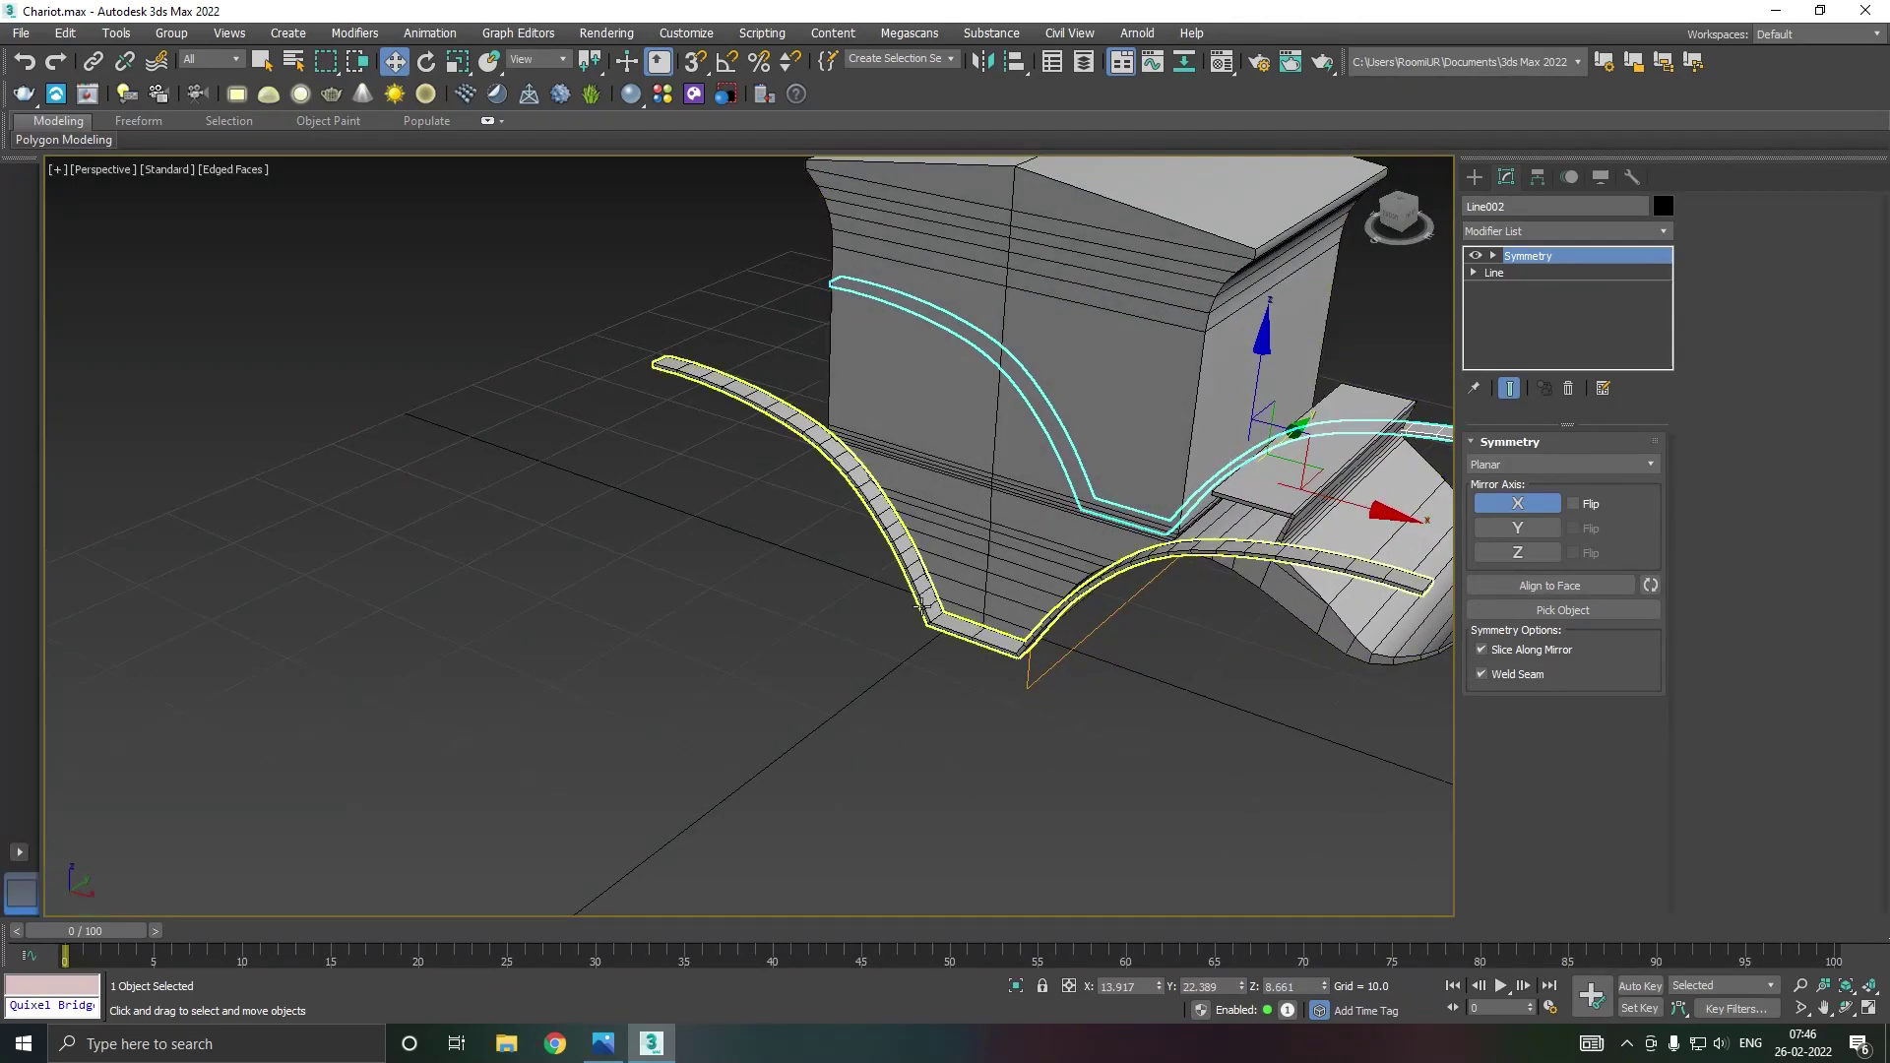
{"action": "scroll", "coordinate": [930, 433], "scroll_direction": "down", "scroll_amount": 4}
{"action": "mouse_move", "coordinate": [930, 433]}
{"action": "middle_mouse_down", "text": "alt"}
{"action": "mouse_move", "coordinate": [1110, 556]}
{"action": "mouse_move", "coordinate": [1083, 570]}
{"action": "middle_mouse_up", "text": "alt"}
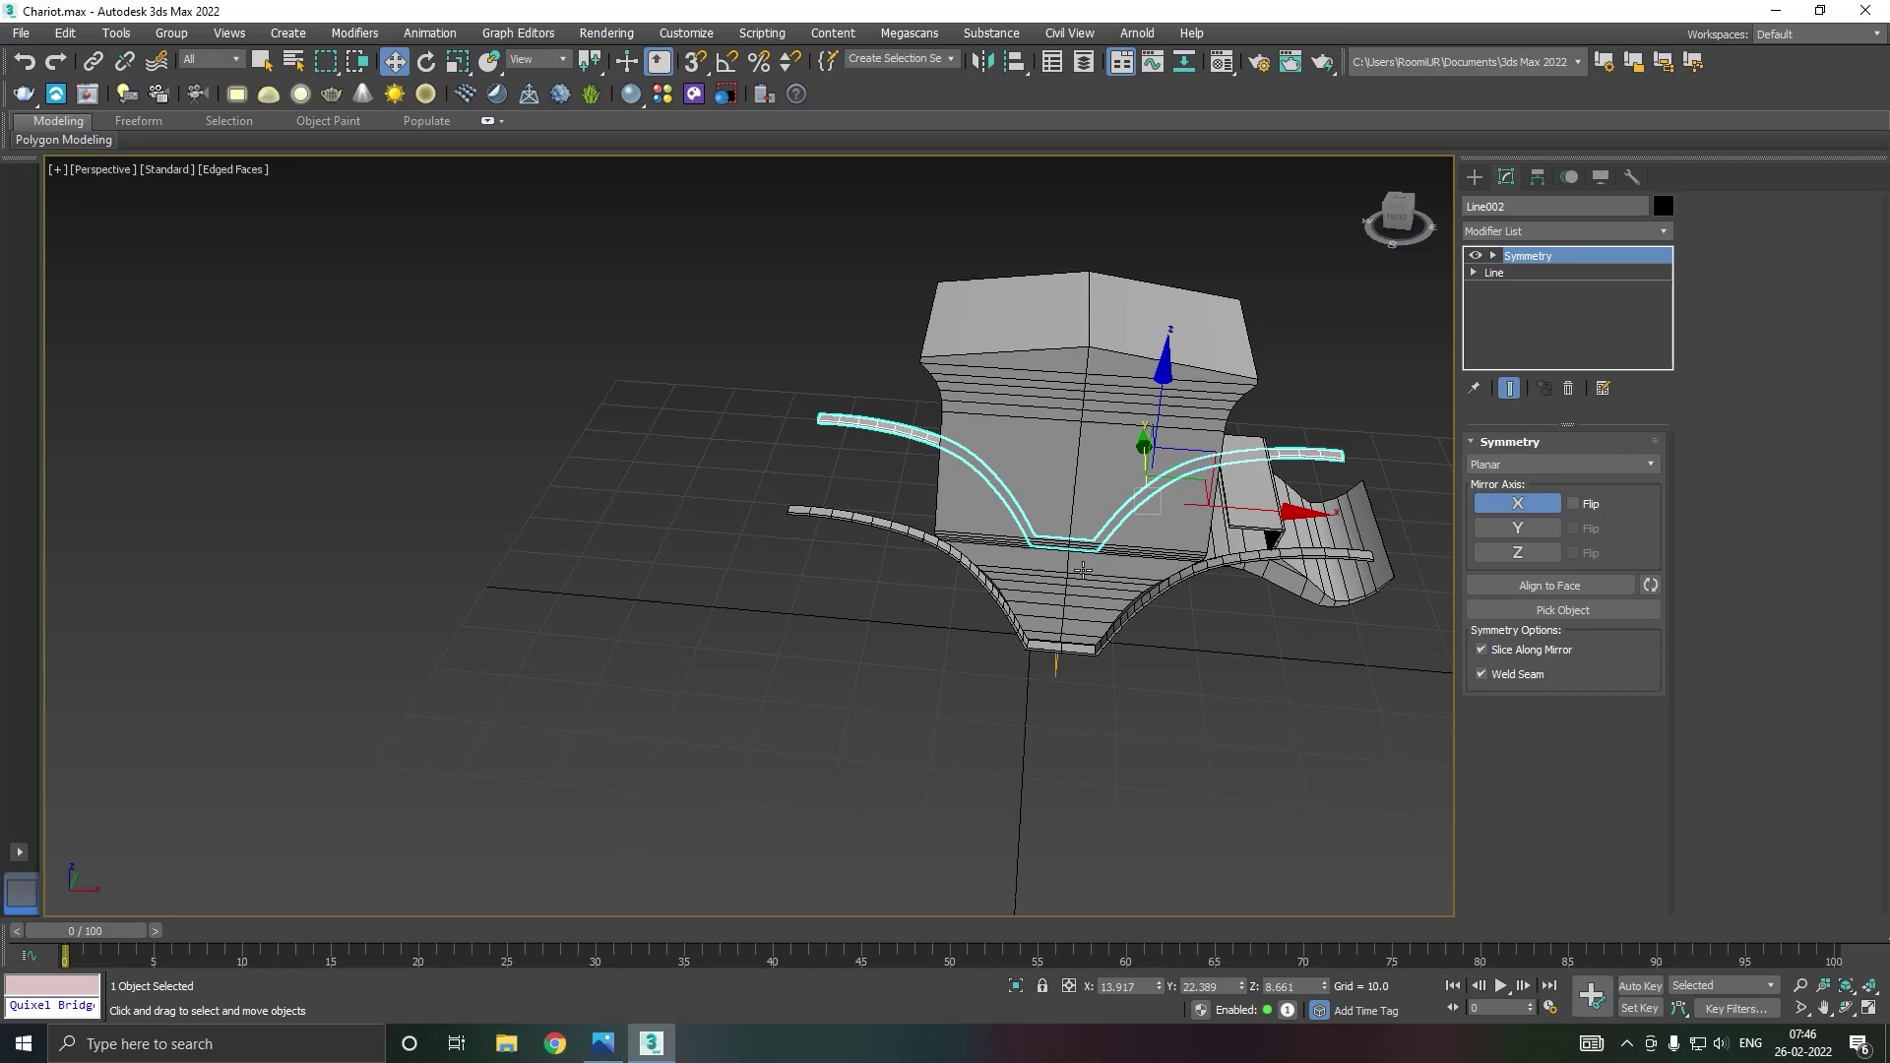
{"action": "mouse_move", "coordinate": [1083, 570]}
{"action": "middle_mouse_down", "text": "alt"}
{"action": "mouse_move", "coordinate": [1063, 582]}
{"action": "mouse_move", "coordinate": [1110, 602]}
{"action": "middle_mouse_up", "text": "alt"}
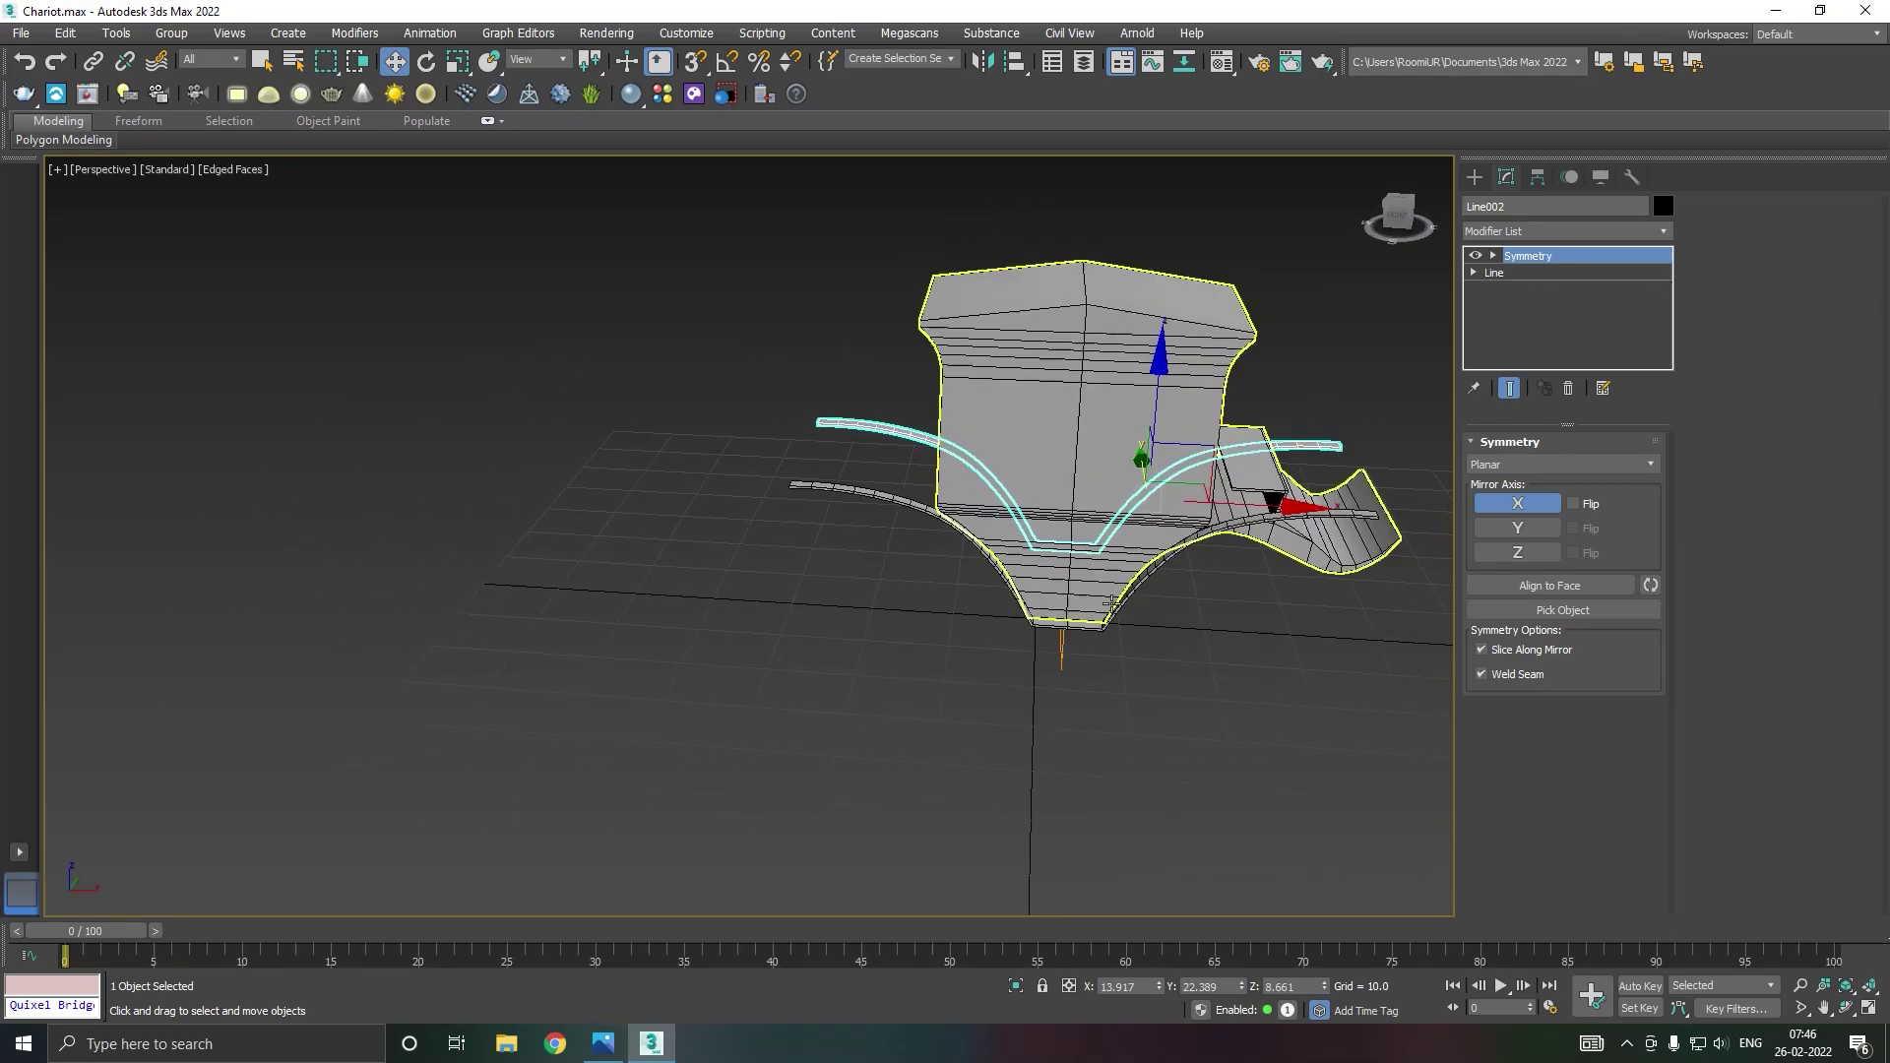
Step: In the Front view, clear the selection and open Standard Primitives, discarding a trial cylinder
{"action": "key", "text": "f"}
{"action": "left_click", "coordinate": [1036, 701]}
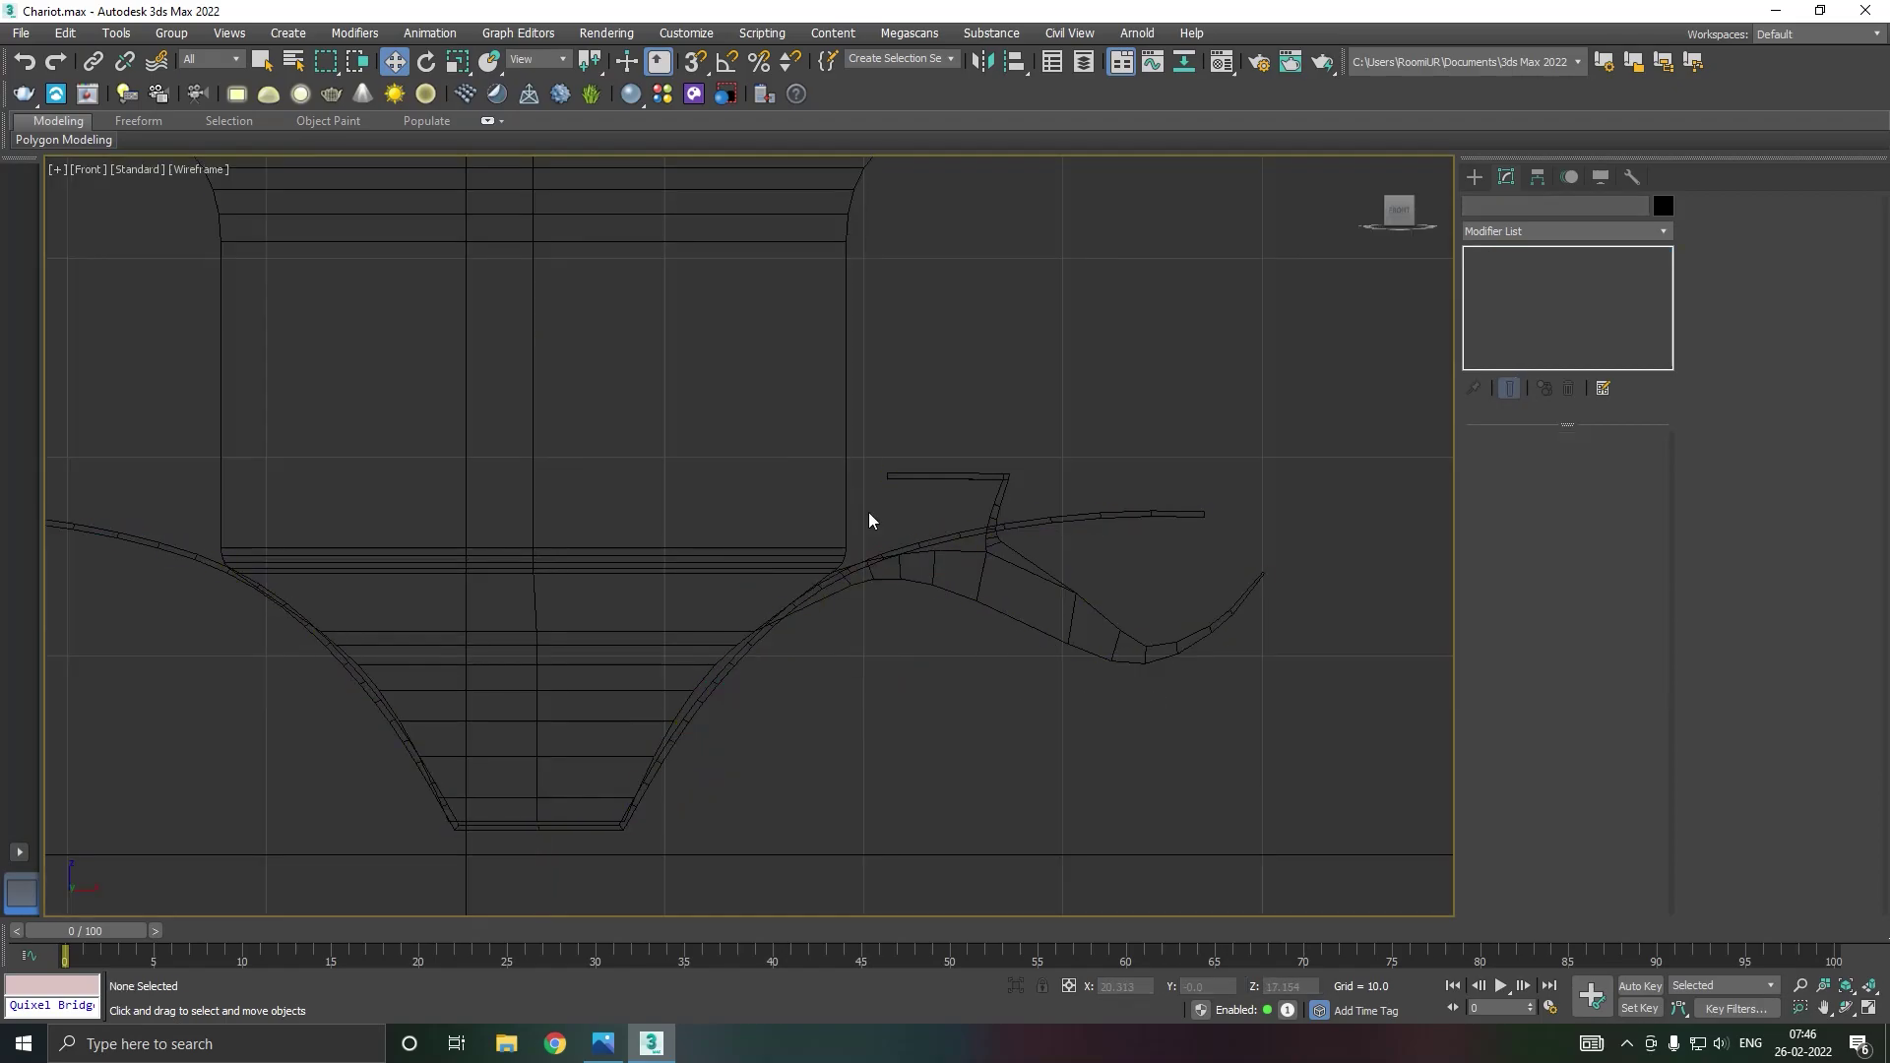
{"action": "scroll", "coordinate": [869, 512], "scroll_direction": "down", "scroll_amount": 4}
{"action": "scroll", "coordinate": [901, 577], "scroll_direction": "up", "scroll_amount": 2}
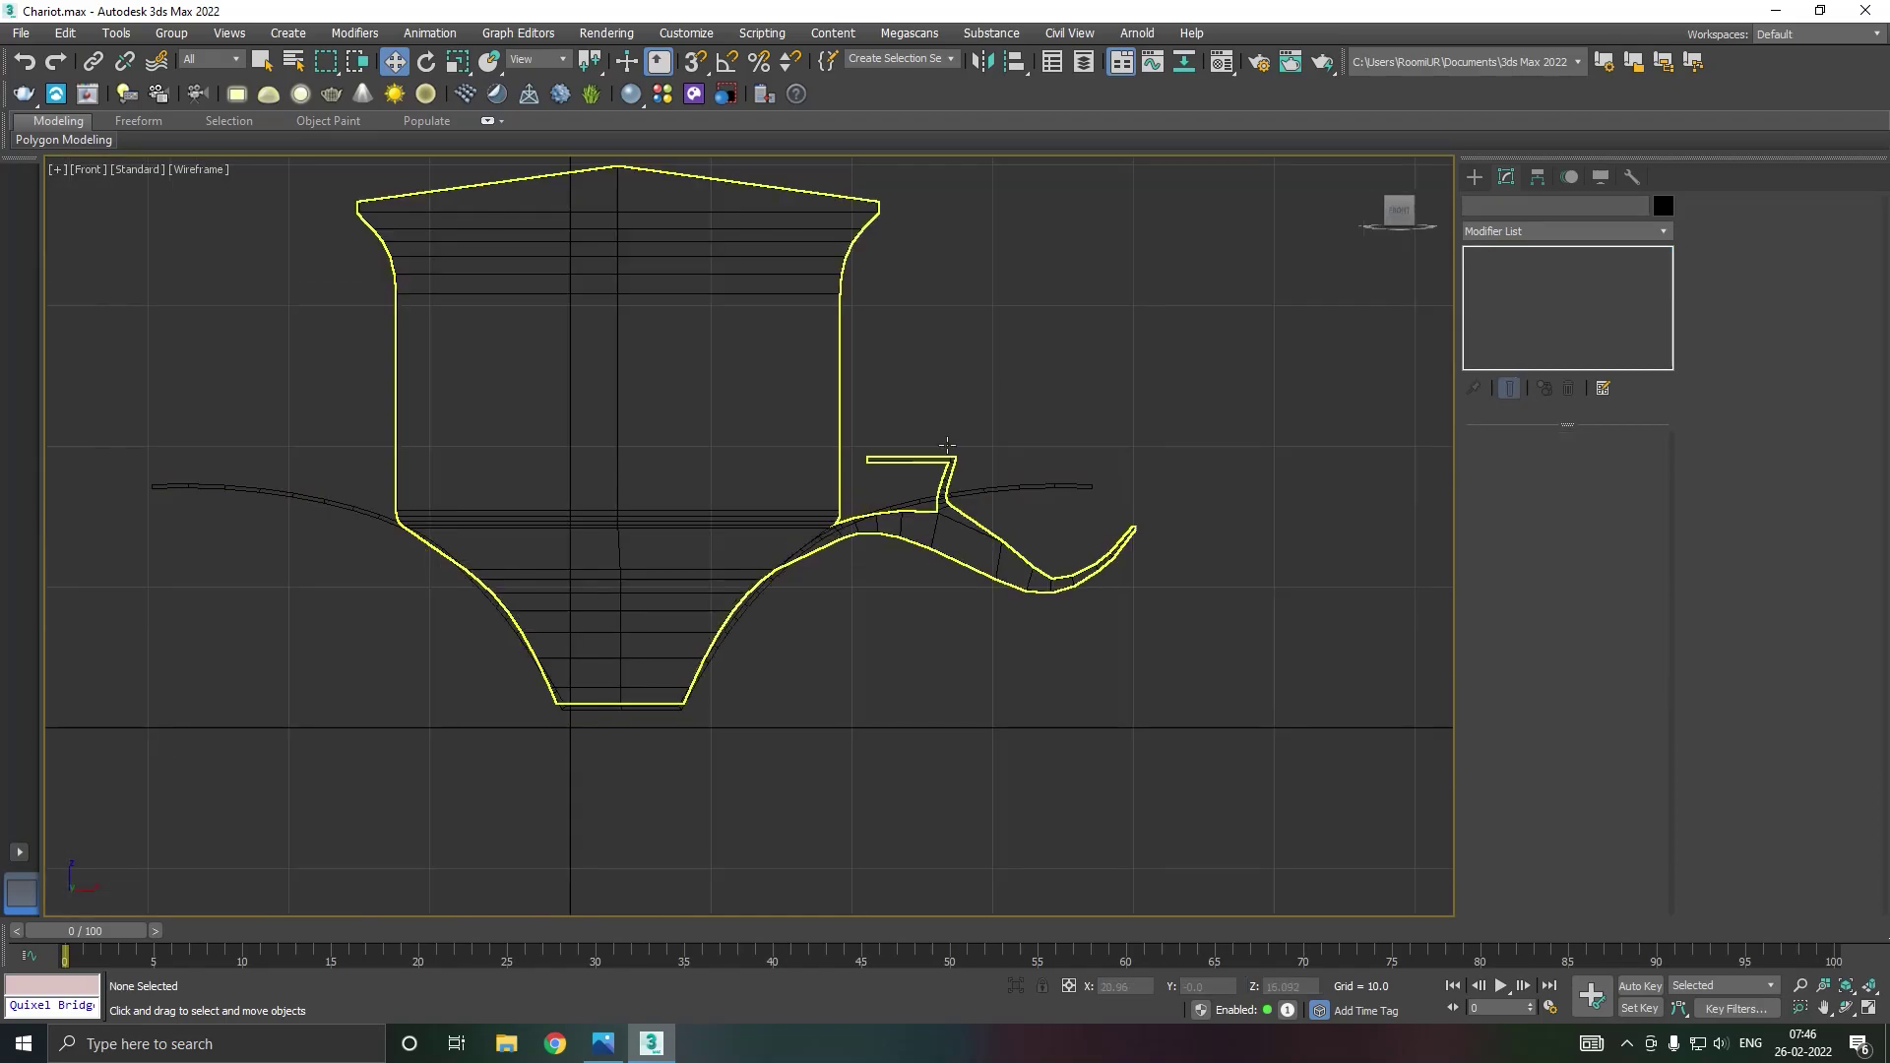
{"action": "left_click", "coordinate": [1477, 179]}
{"action": "left_click", "coordinate": [1473, 205]}
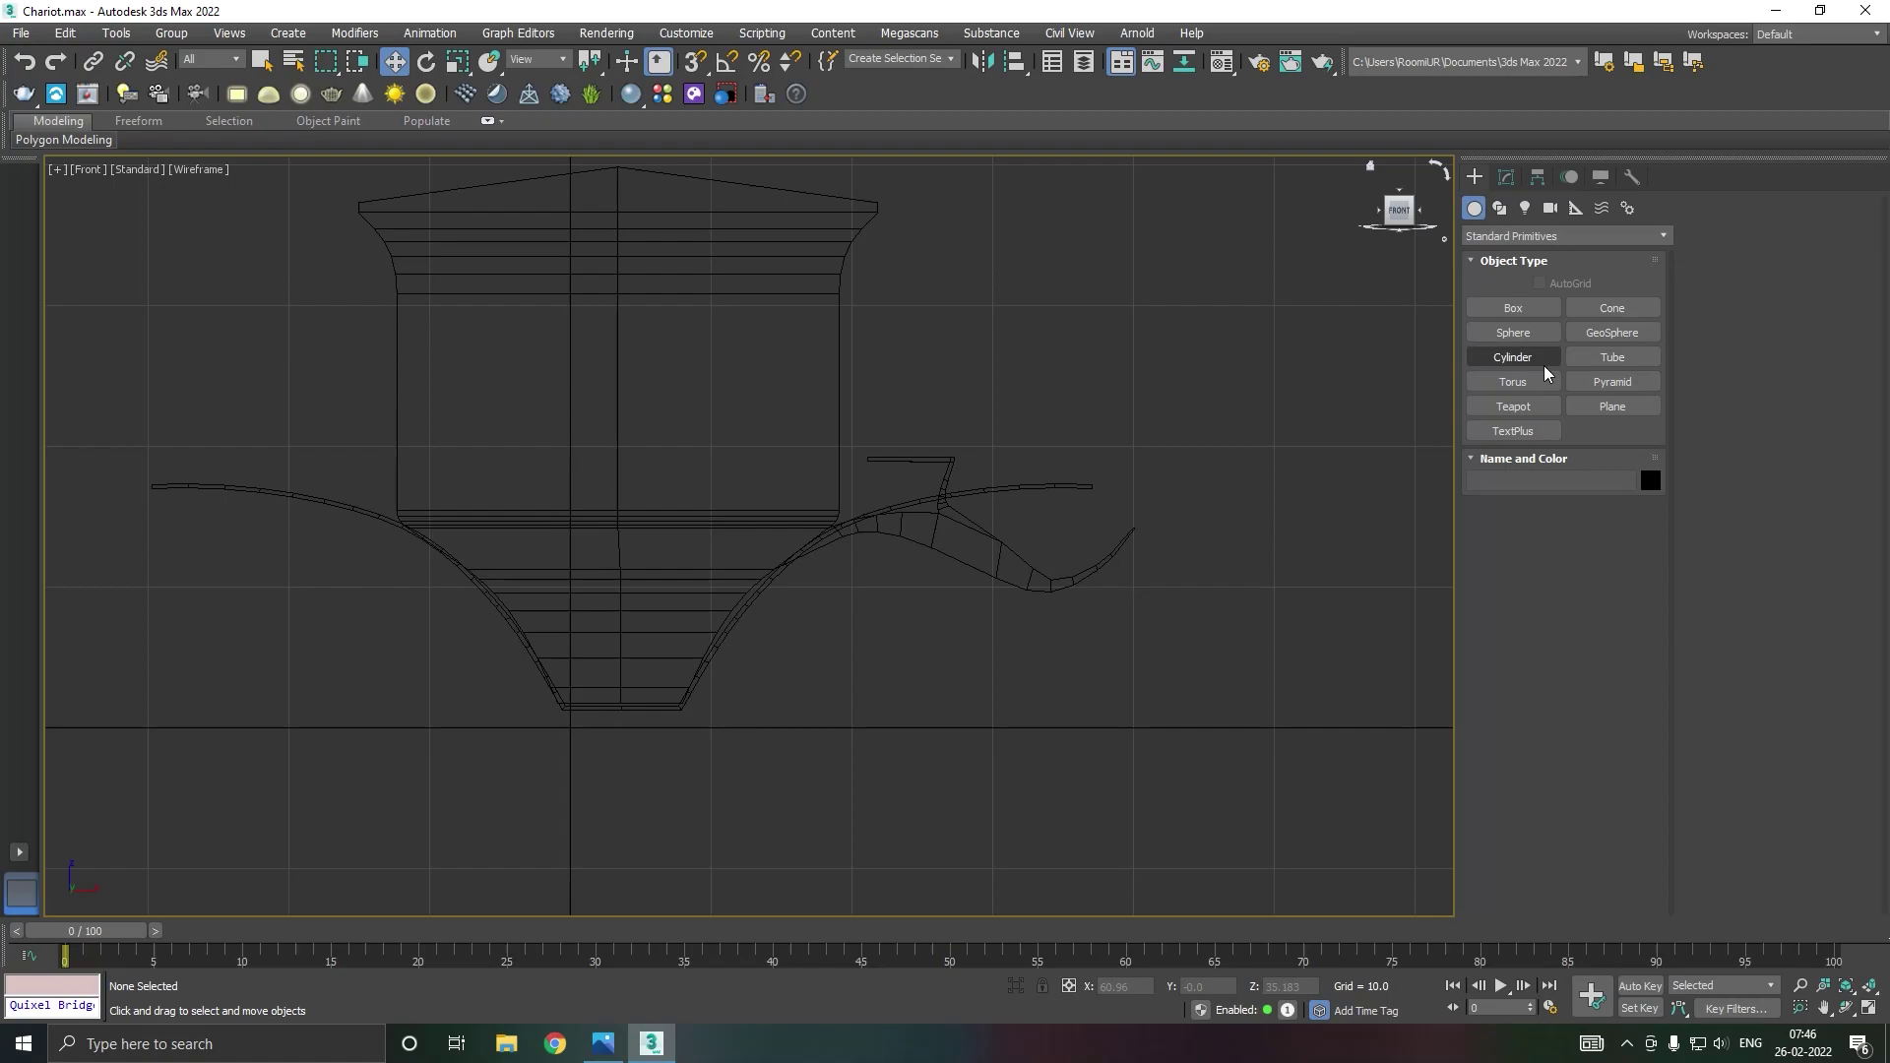
{"action": "left_click", "coordinate": [1516, 358]}
{"action": "left_click_drag", "start_coordinate": [897, 669], "coordinate": [1026, 672]}
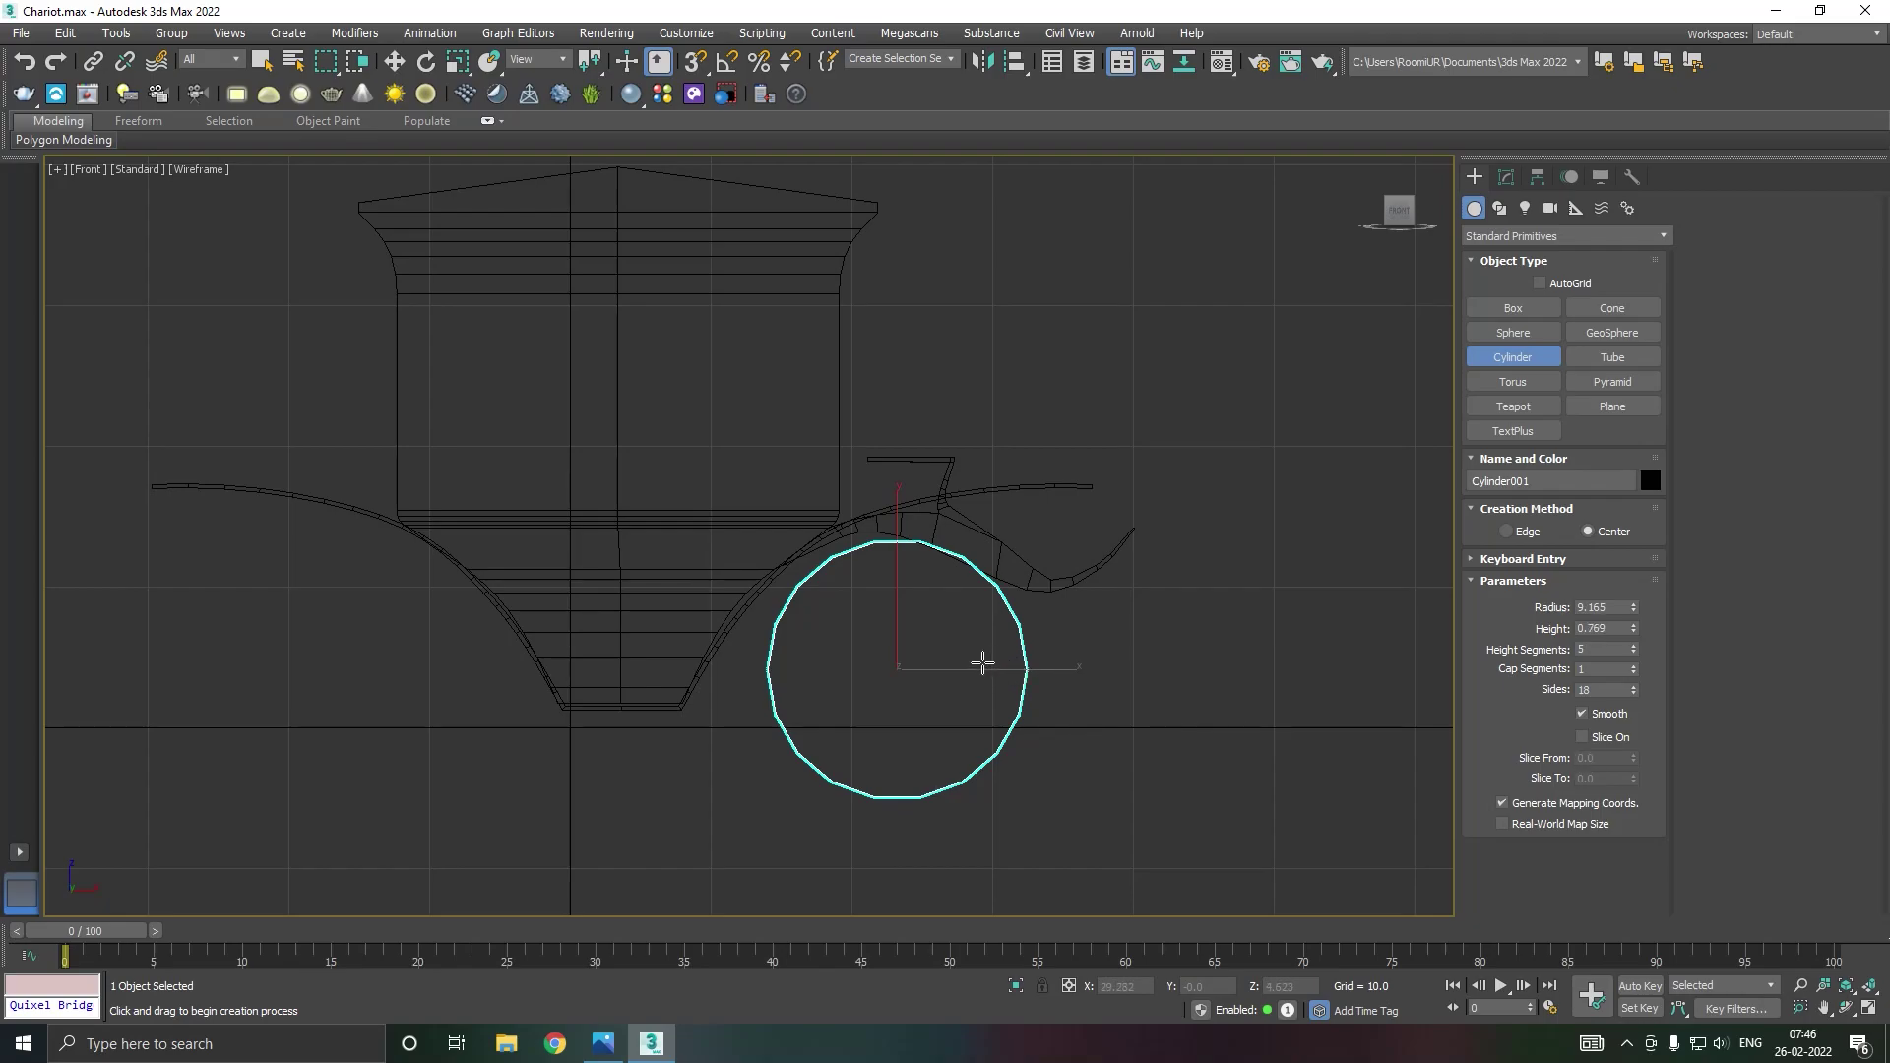
{"action": "right_click", "coordinate": [983, 662]}
Step: Draw Tube001 (radii 9.397 and 8.812) below the body and nudge it into place as the wheel
{"action": "left_click", "coordinate": [1612, 357]}
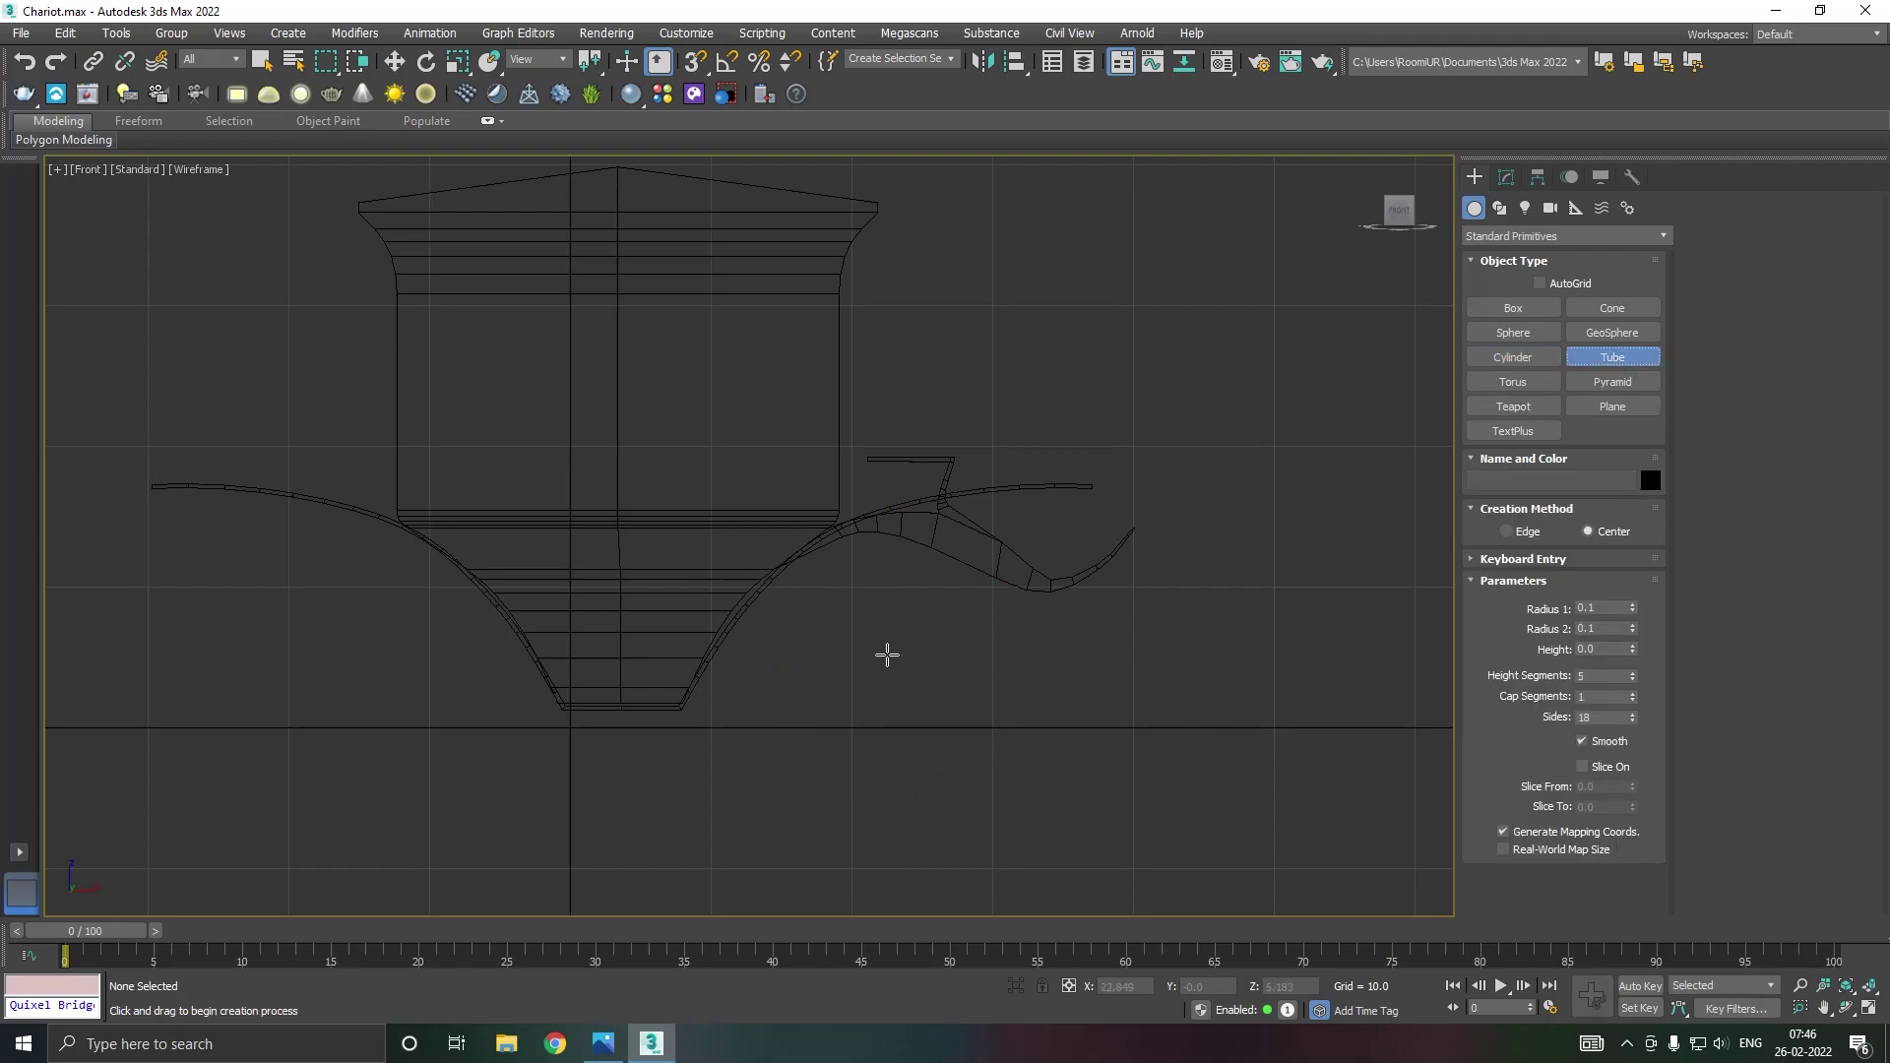
{"action": "left_click_drag", "start_coordinate": [848, 667], "coordinate": [979, 675]}
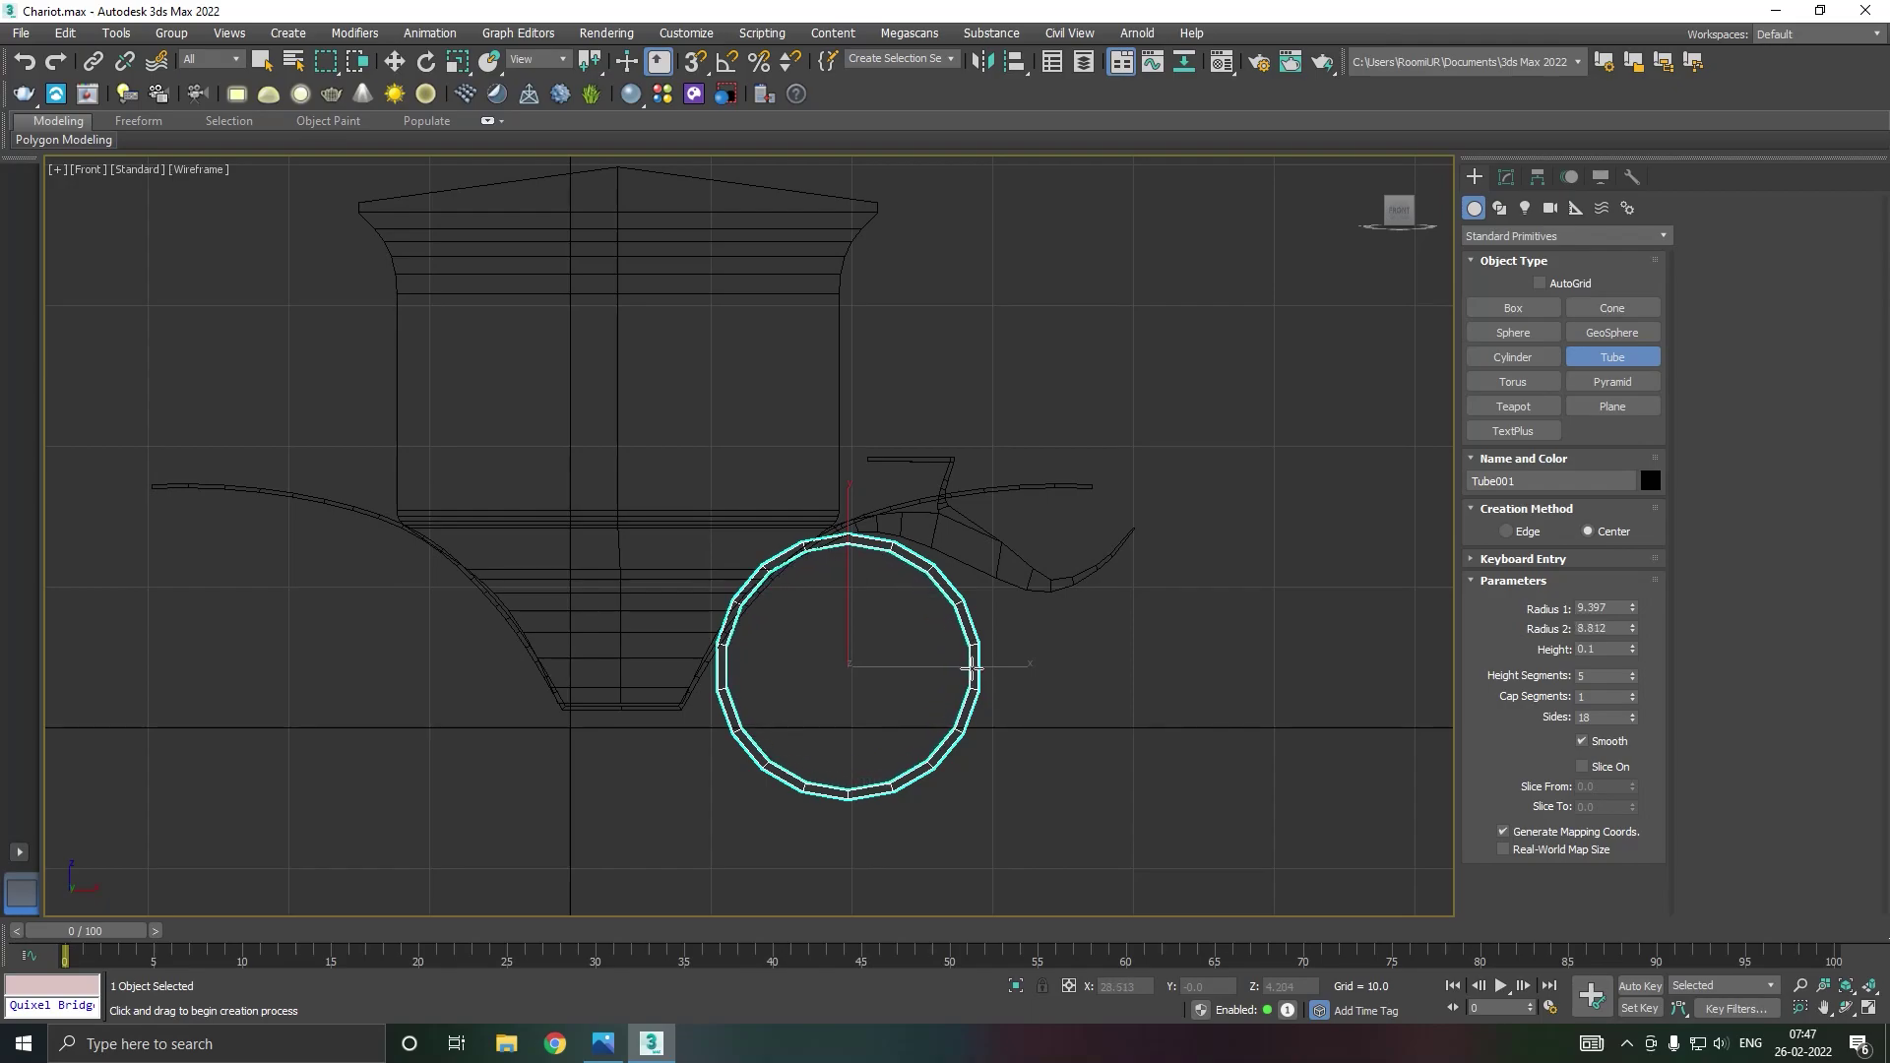
{"action": "key", "text": "w"}
{"action": "left_click_drag", "start_coordinate": [933, 660], "coordinate": [956, 664]}
{"action": "left_click_drag", "start_coordinate": [871, 549], "coordinate": [871, 557]}
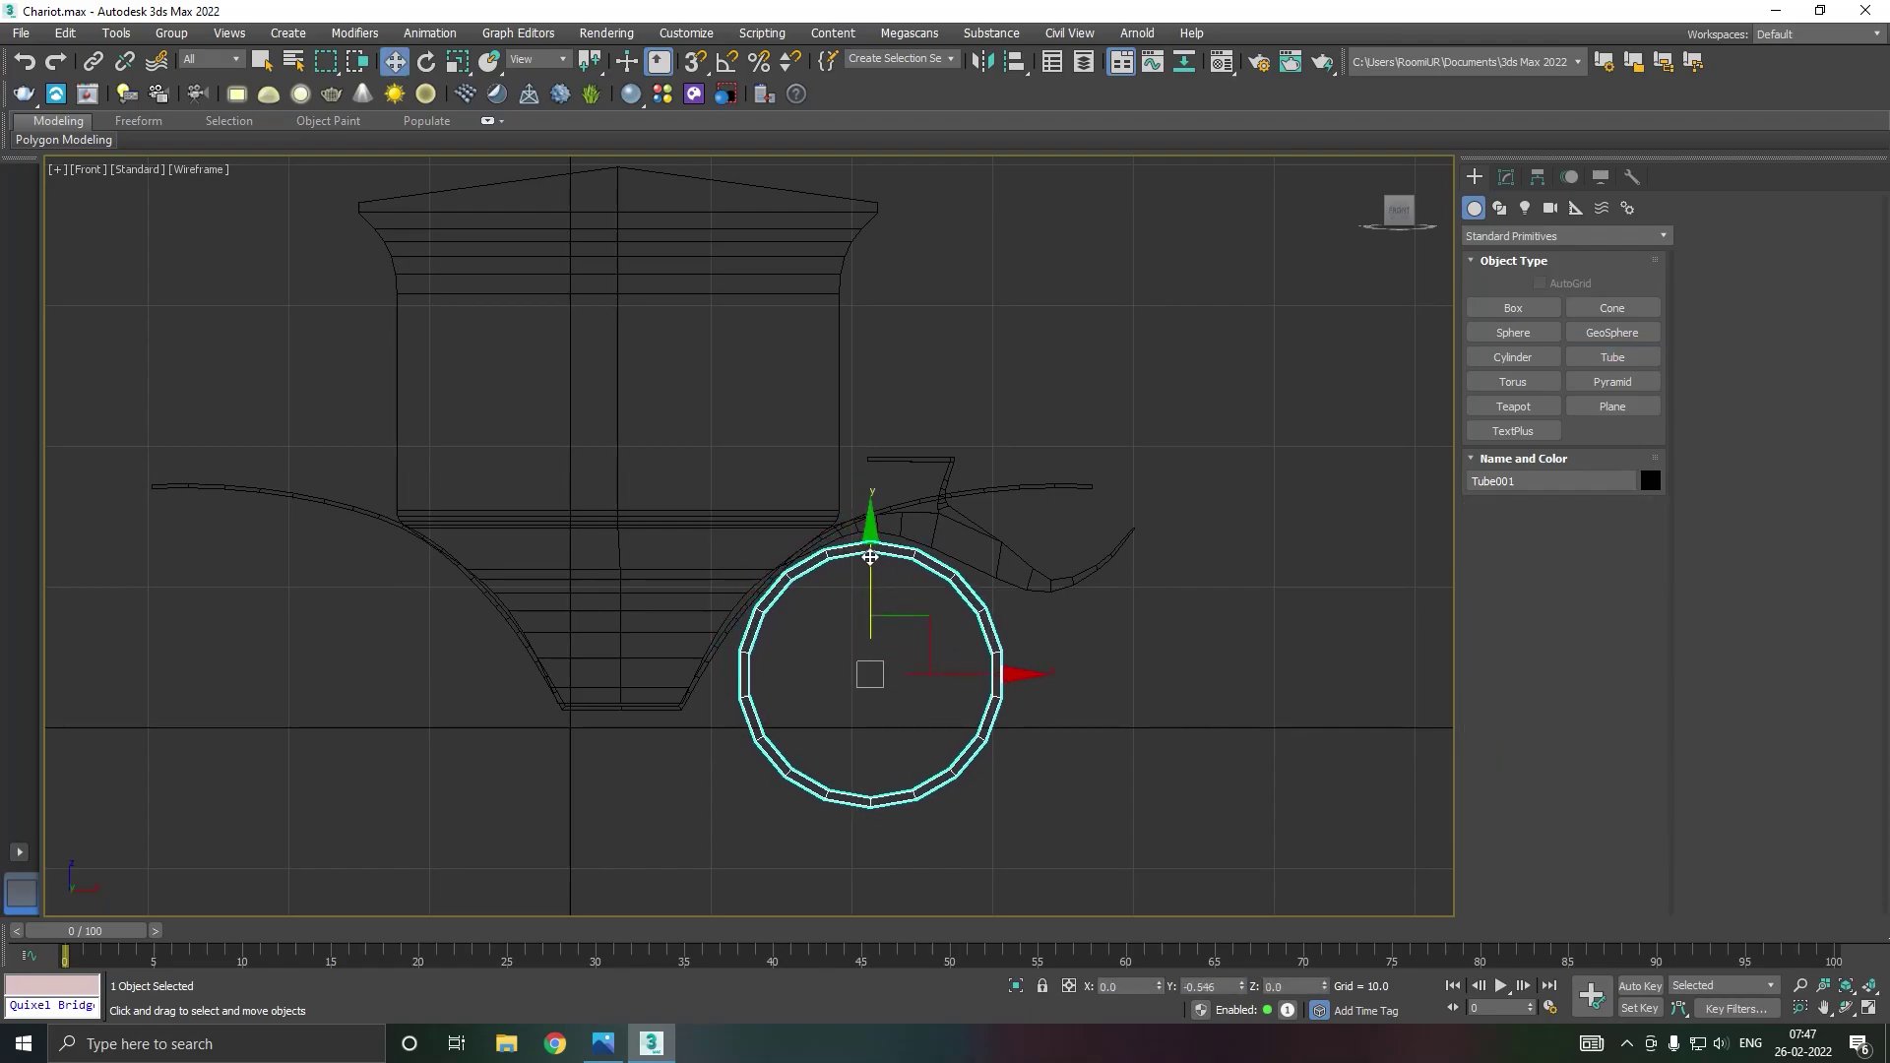
Step: Shift the tube wheel along Y to about -4.2 in the Perspective view
{"action": "key", "text": "p"}
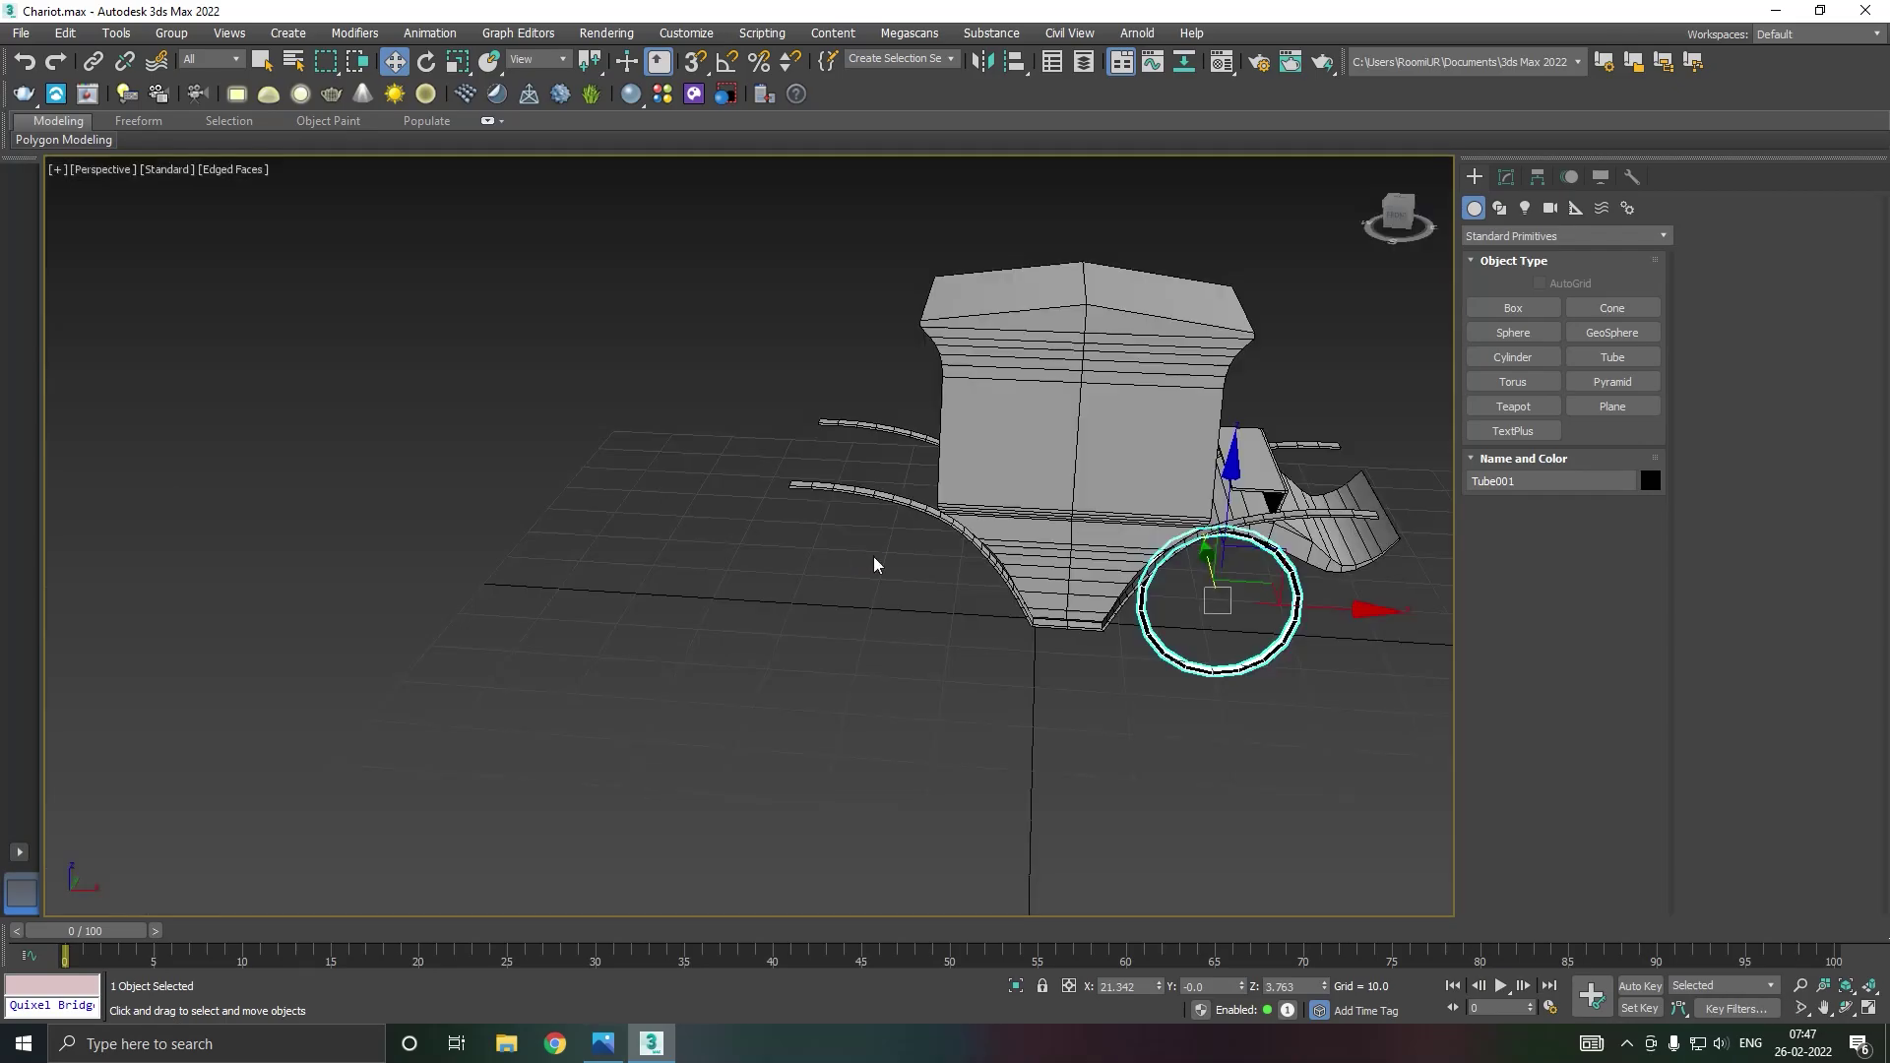
{"action": "mouse_move", "coordinate": [877, 561]}
{"action": "middle_mouse_down", "text": "alt"}
{"action": "mouse_move", "coordinate": [895, 578]}
{"action": "mouse_move", "coordinate": [1368, 559]}
{"action": "middle_mouse_up", "text": "alt"}
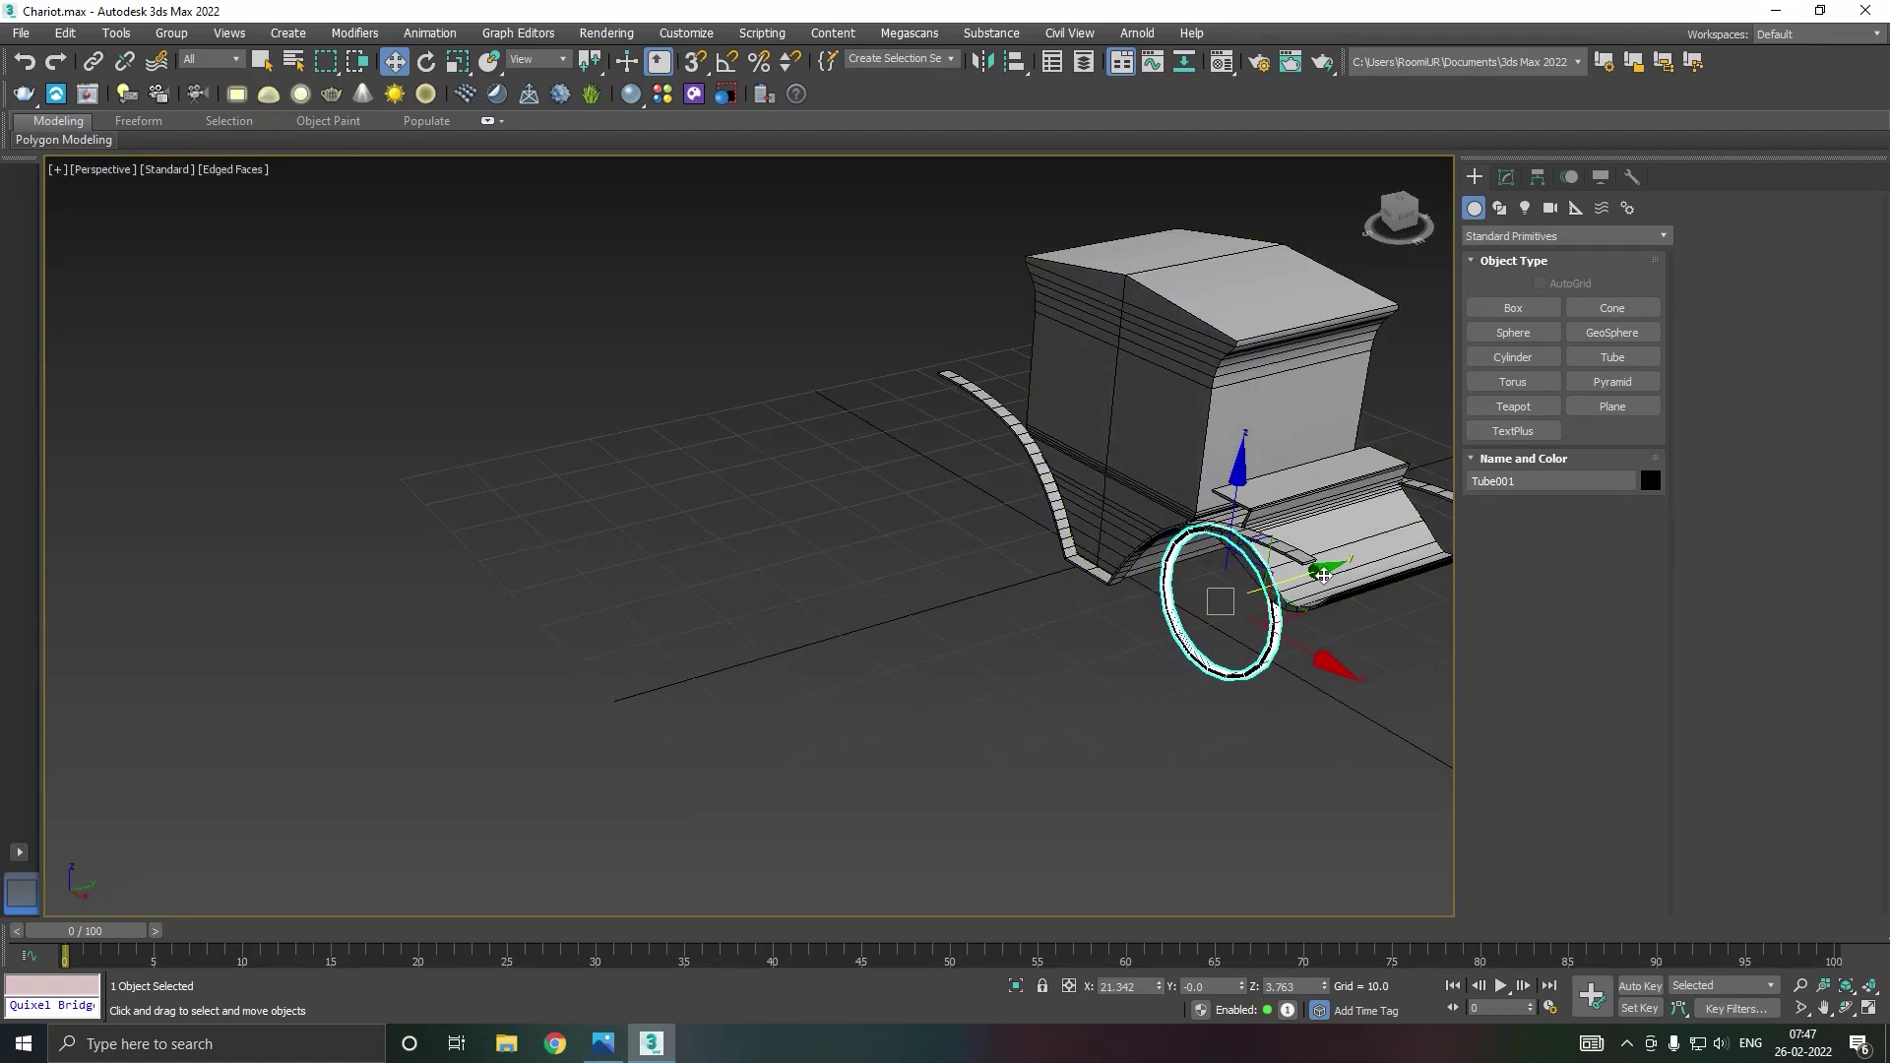
{"action": "left_click_drag", "start_coordinate": [1320, 575], "coordinate": [1287, 577]}
{"action": "key", "text": "m"}
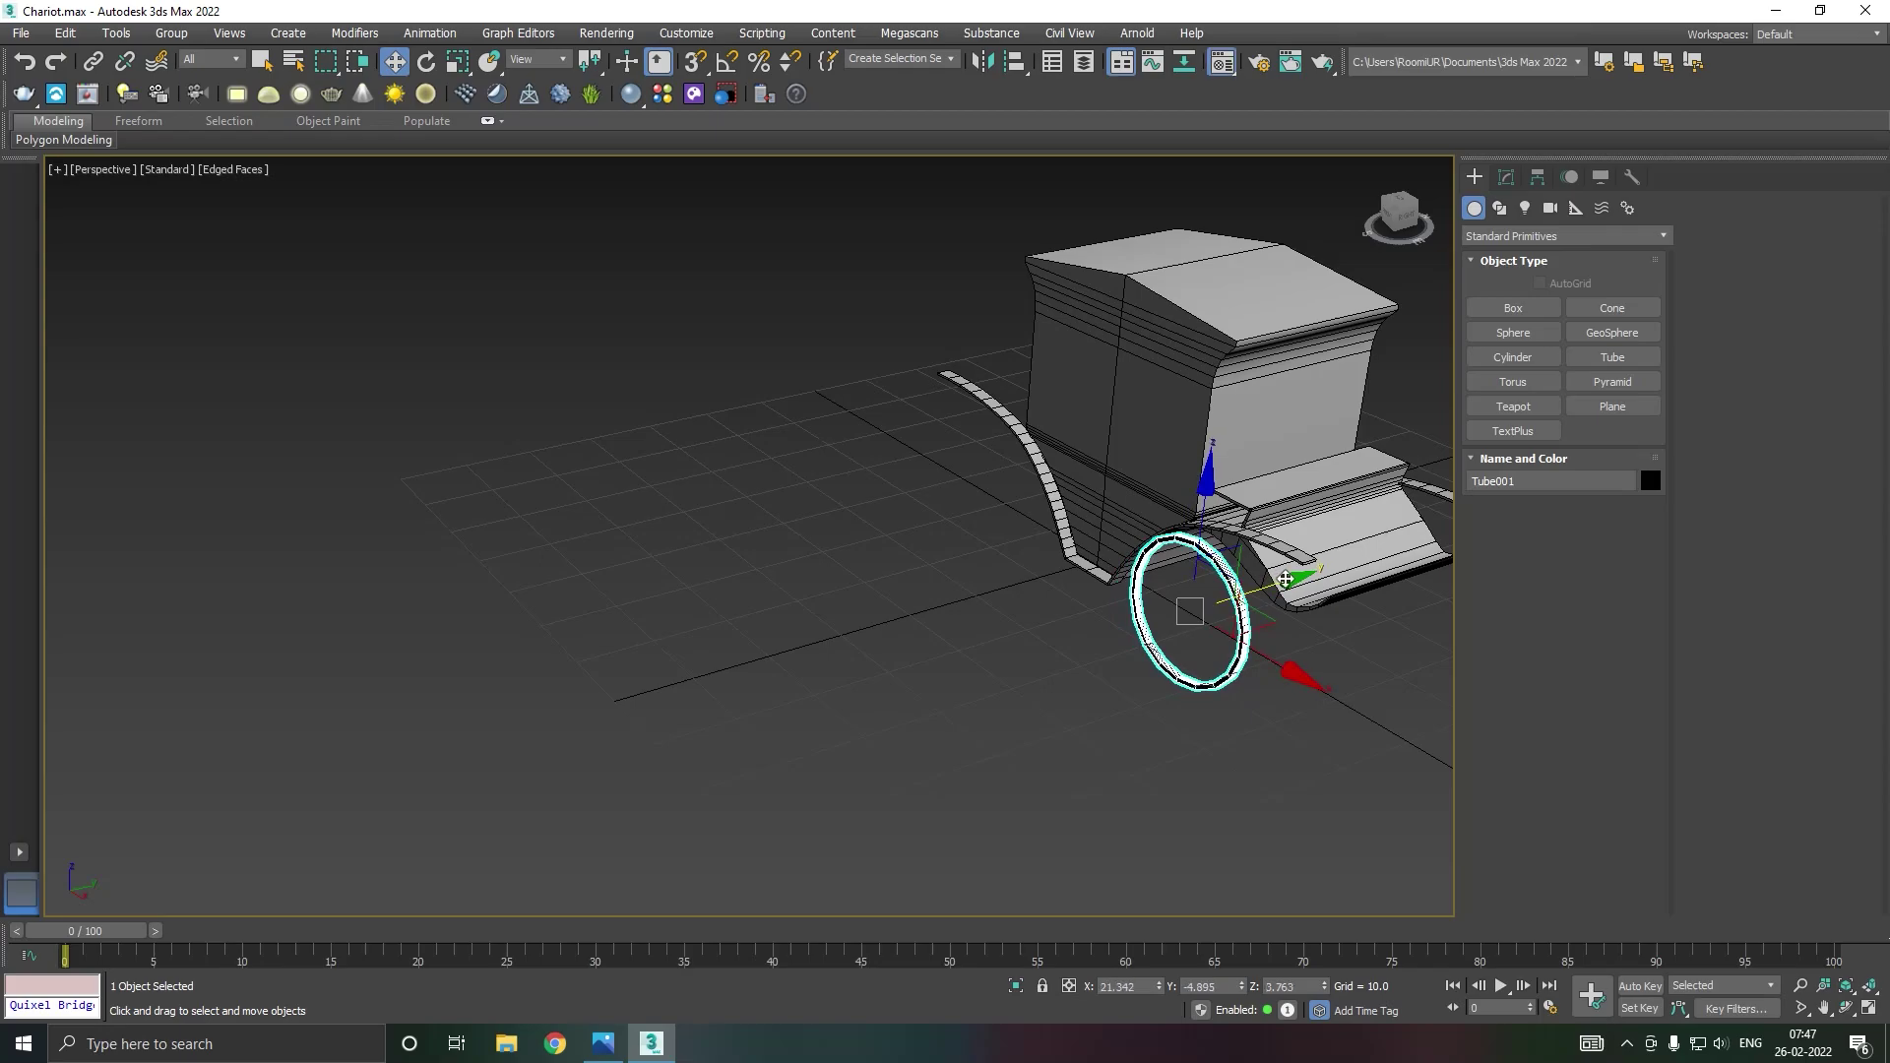
{"action": "left_click", "coordinate": [180, 509]}
{"action": "key", "text": "m"}
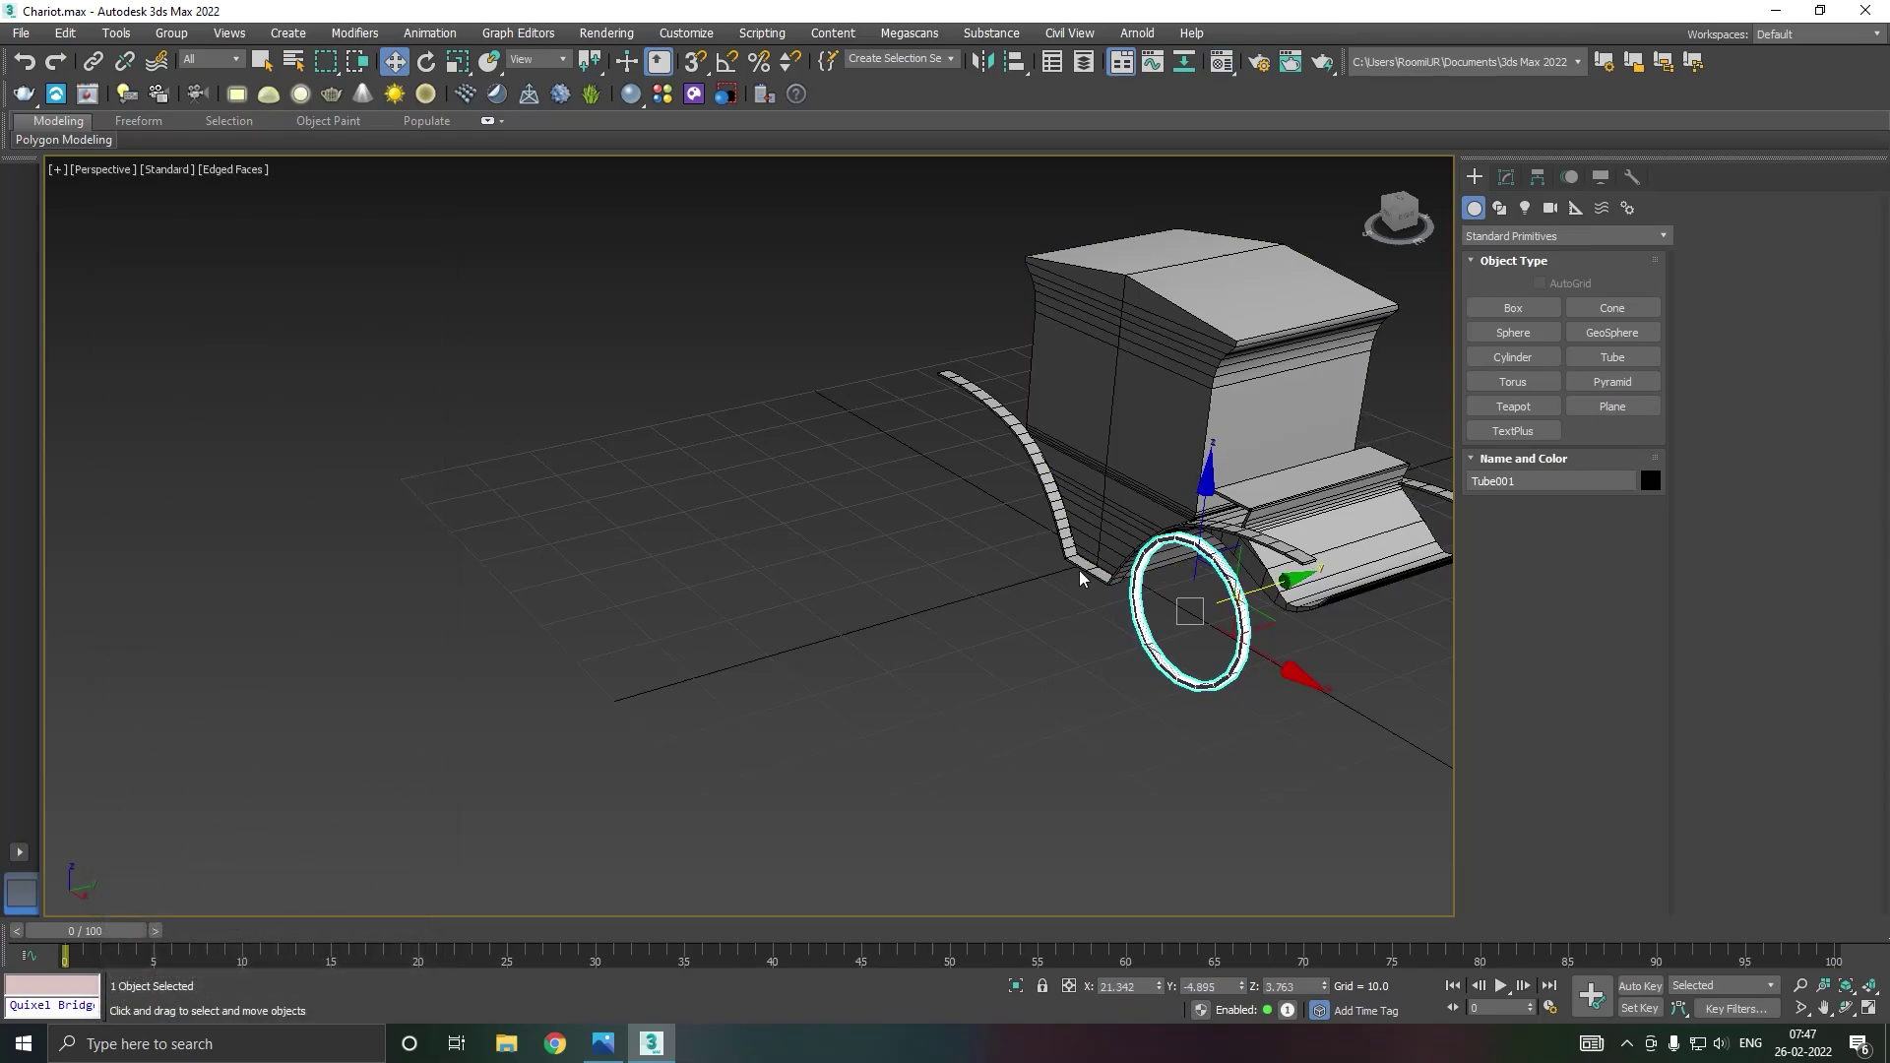
Step: Recentre and orbit the view on the wheel, nudging the tube against the chariot body
{"action": "middle_click_drag", "start_coordinate": [1272, 588], "coordinate": [1024, 616]}
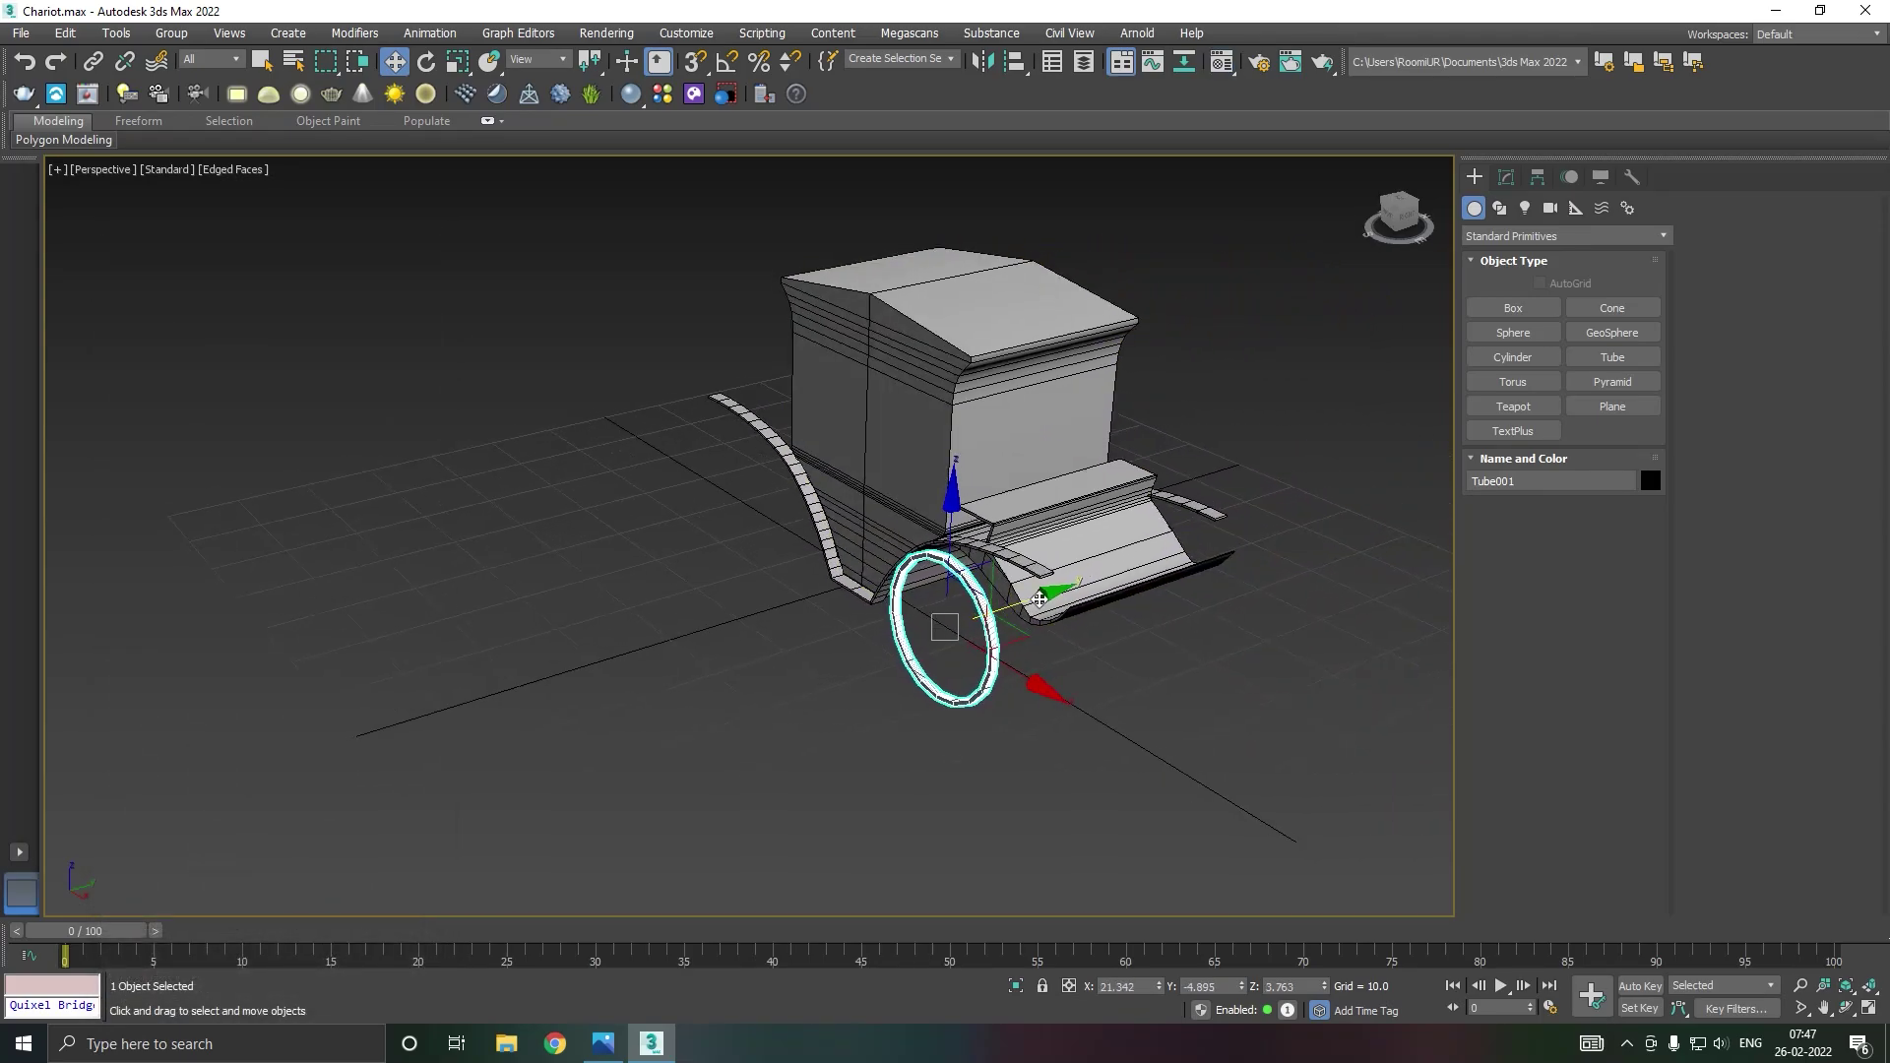
{"action": "scroll", "coordinate": [1024, 615], "scroll_direction": "up", "scroll_amount": 2}
{"action": "scroll", "coordinate": [1024, 615], "scroll_direction": "up", "scroll_amount": 2}
{"action": "scroll", "coordinate": [953, 612], "scroll_direction": "up", "scroll_amount": 1}
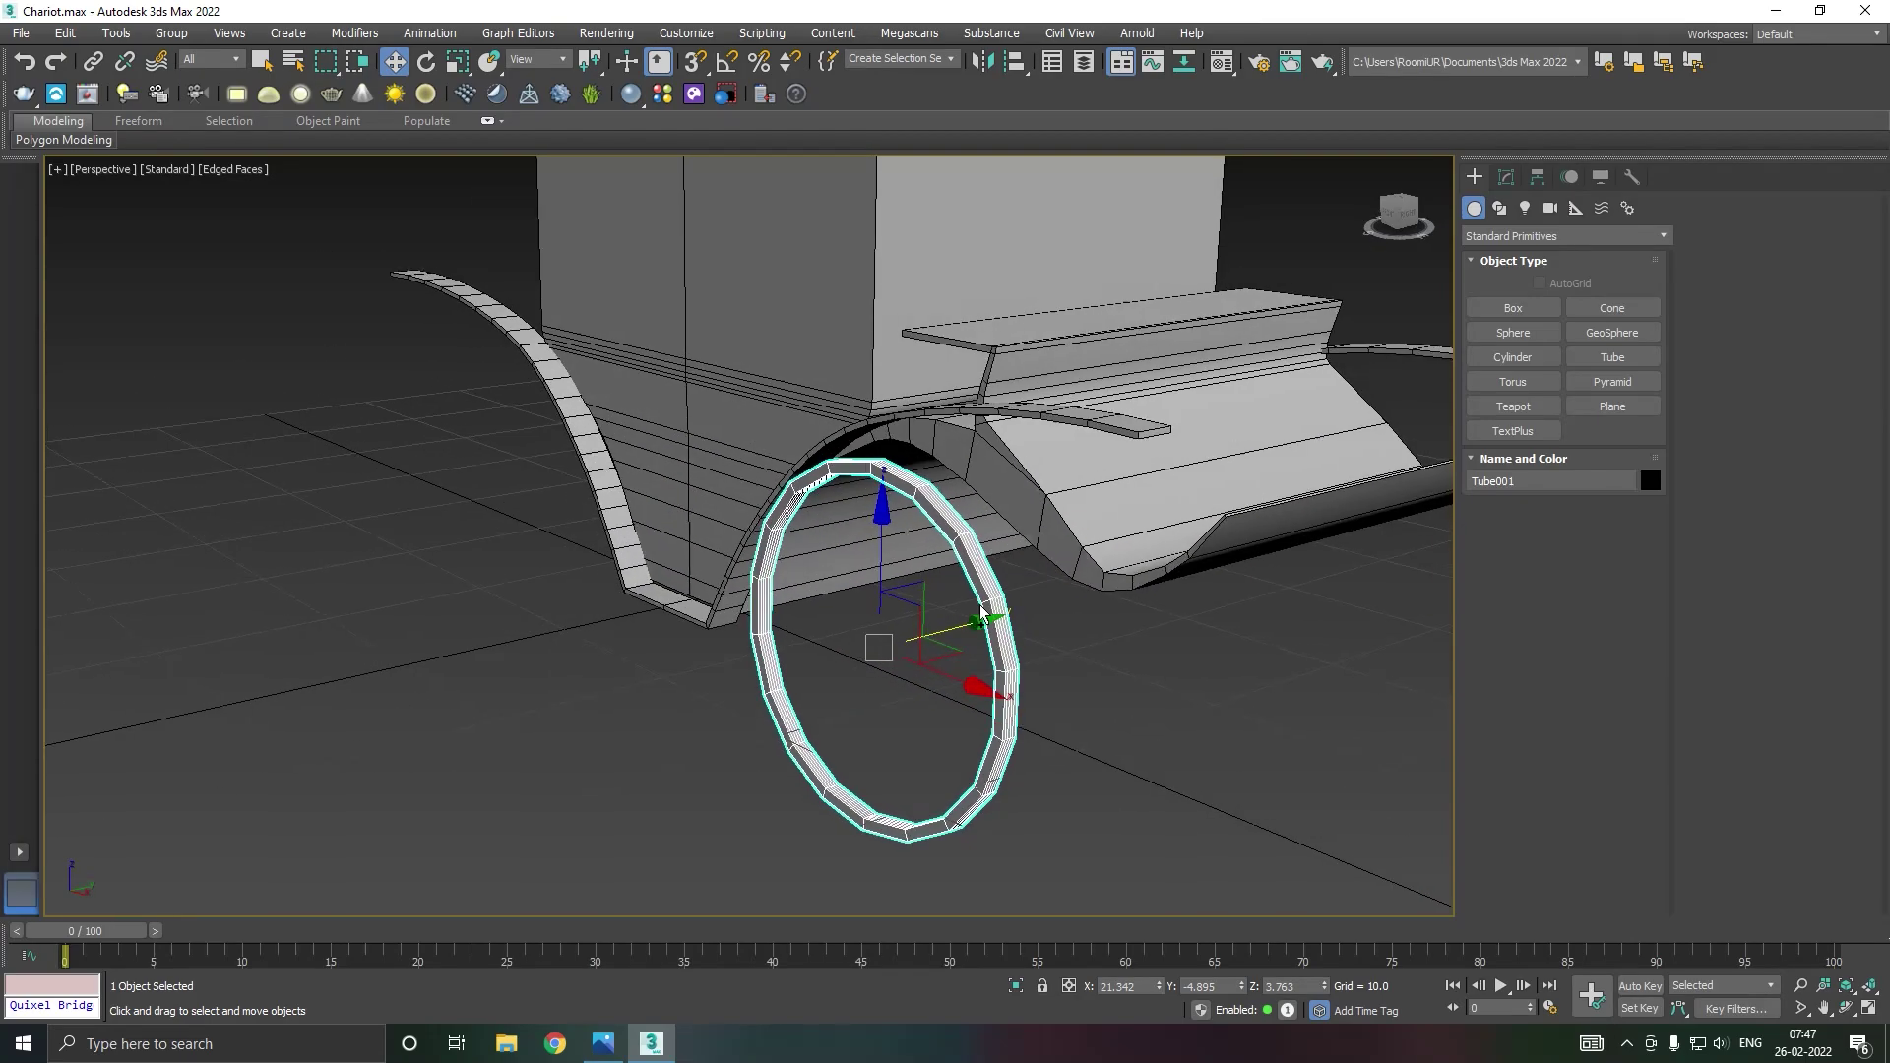
{"action": "scroll", "coordinate": [953, 612], "scroll_direction": "up", "scroll_amount": 2}
{"action": "middle_click_drag", "start_coordinate": [953, 612], "coordinate": [931, 638], "text": "alt"}
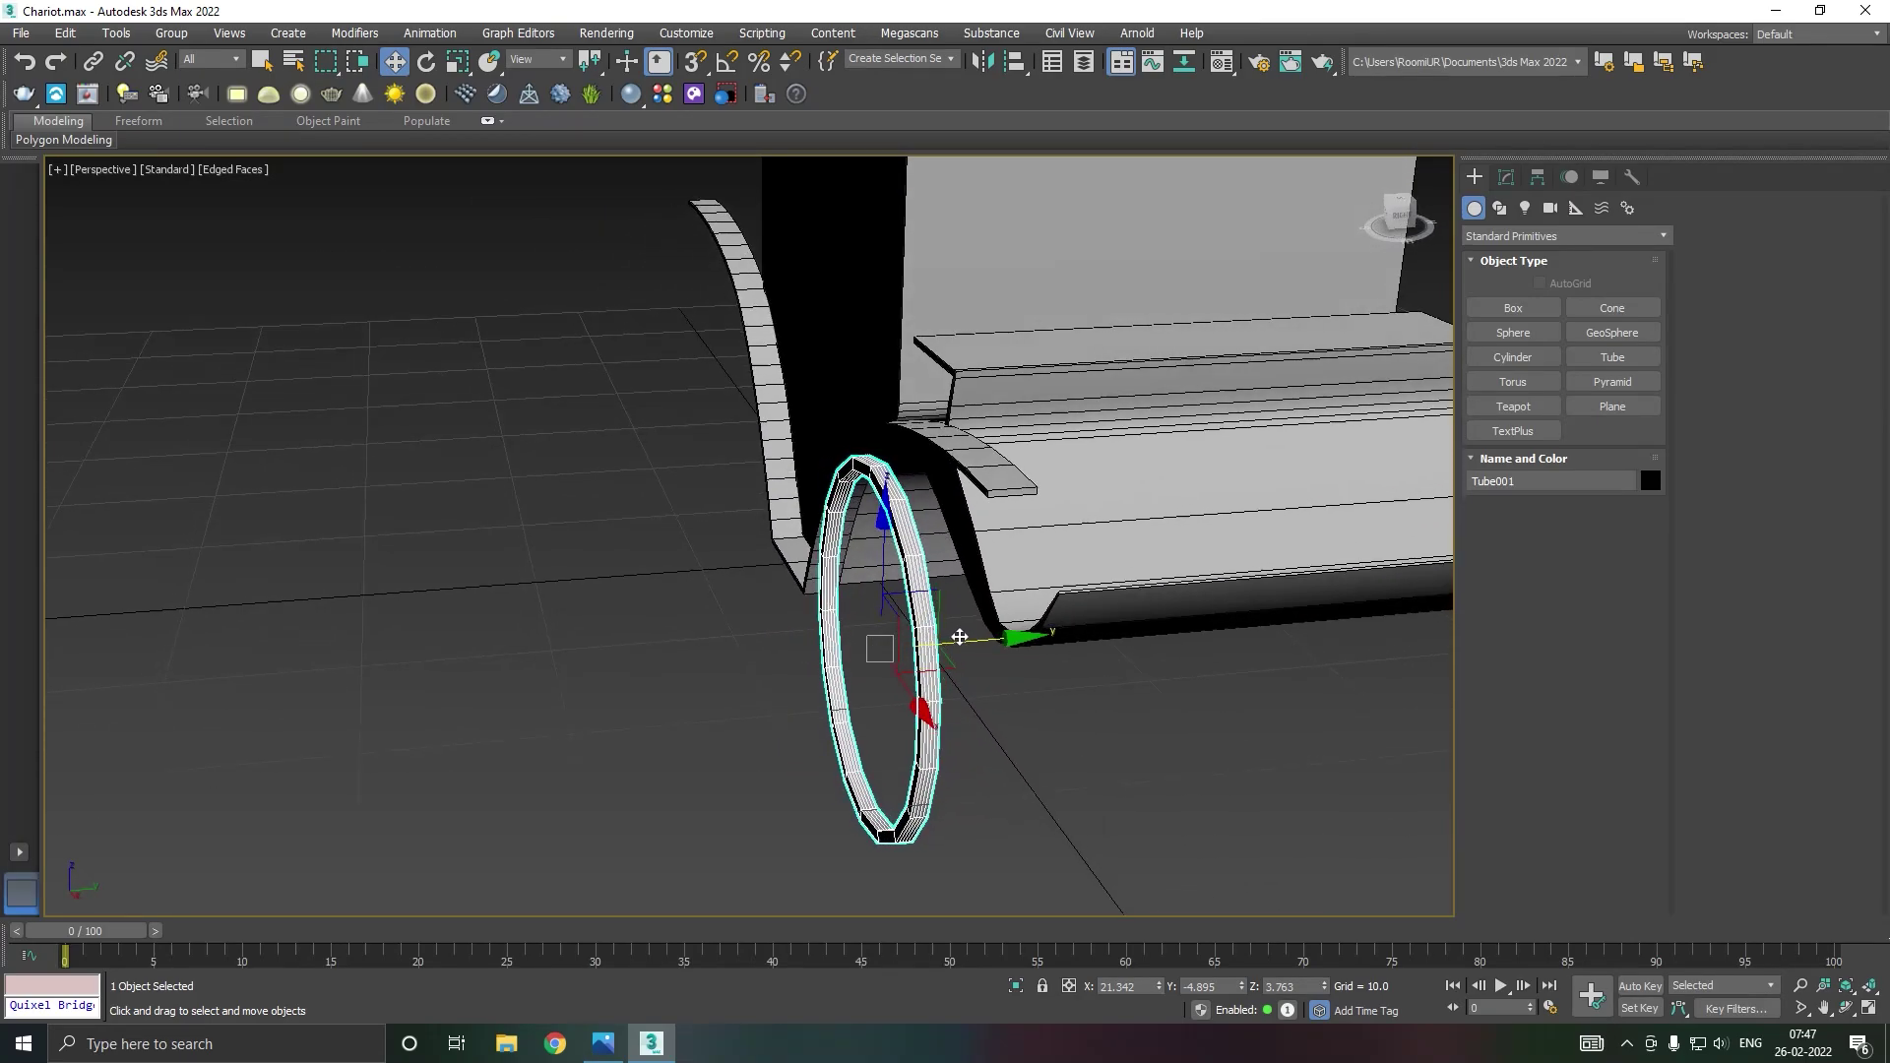
{"action": "left_click_drag", "start_coordinate": [965, 637], "coordinate": [977, 637]}
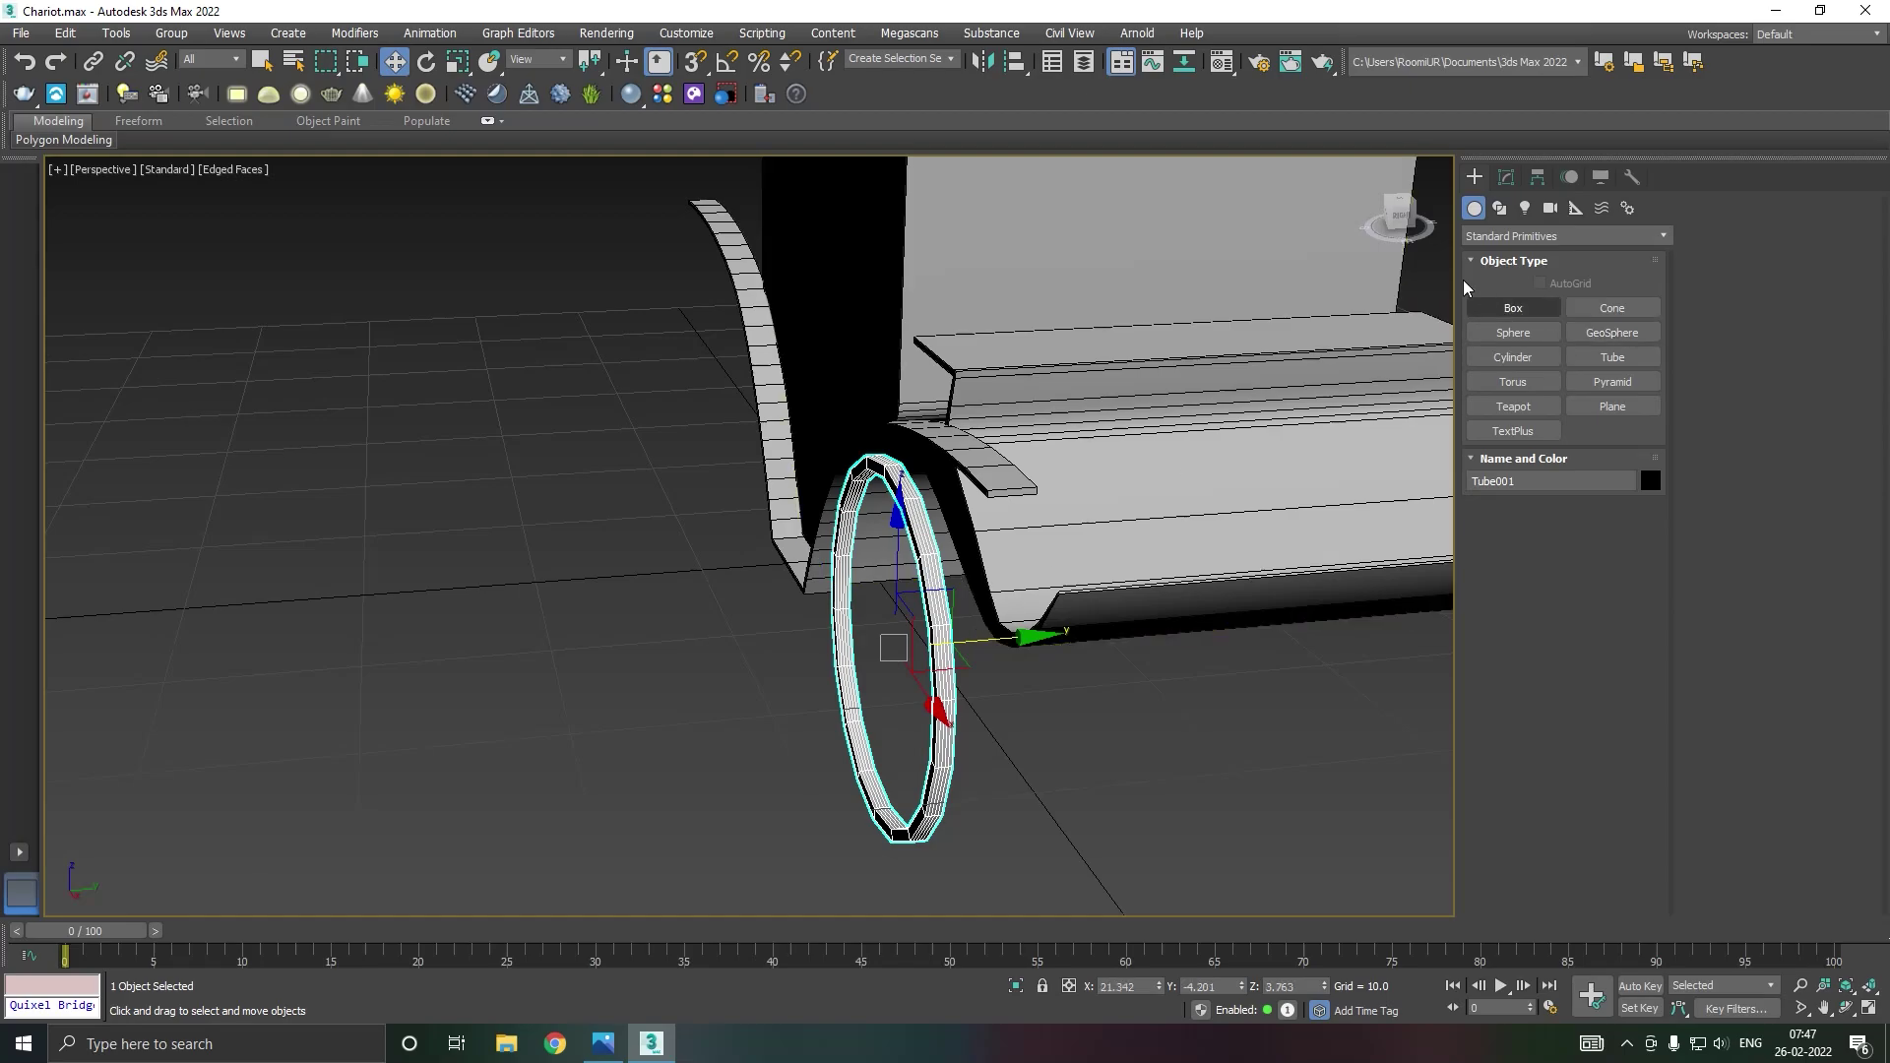
Step: Set the tube's height segments to 1 and raise its sides to 26
{"action": "left_click", "coordinate": [1501, 183]}
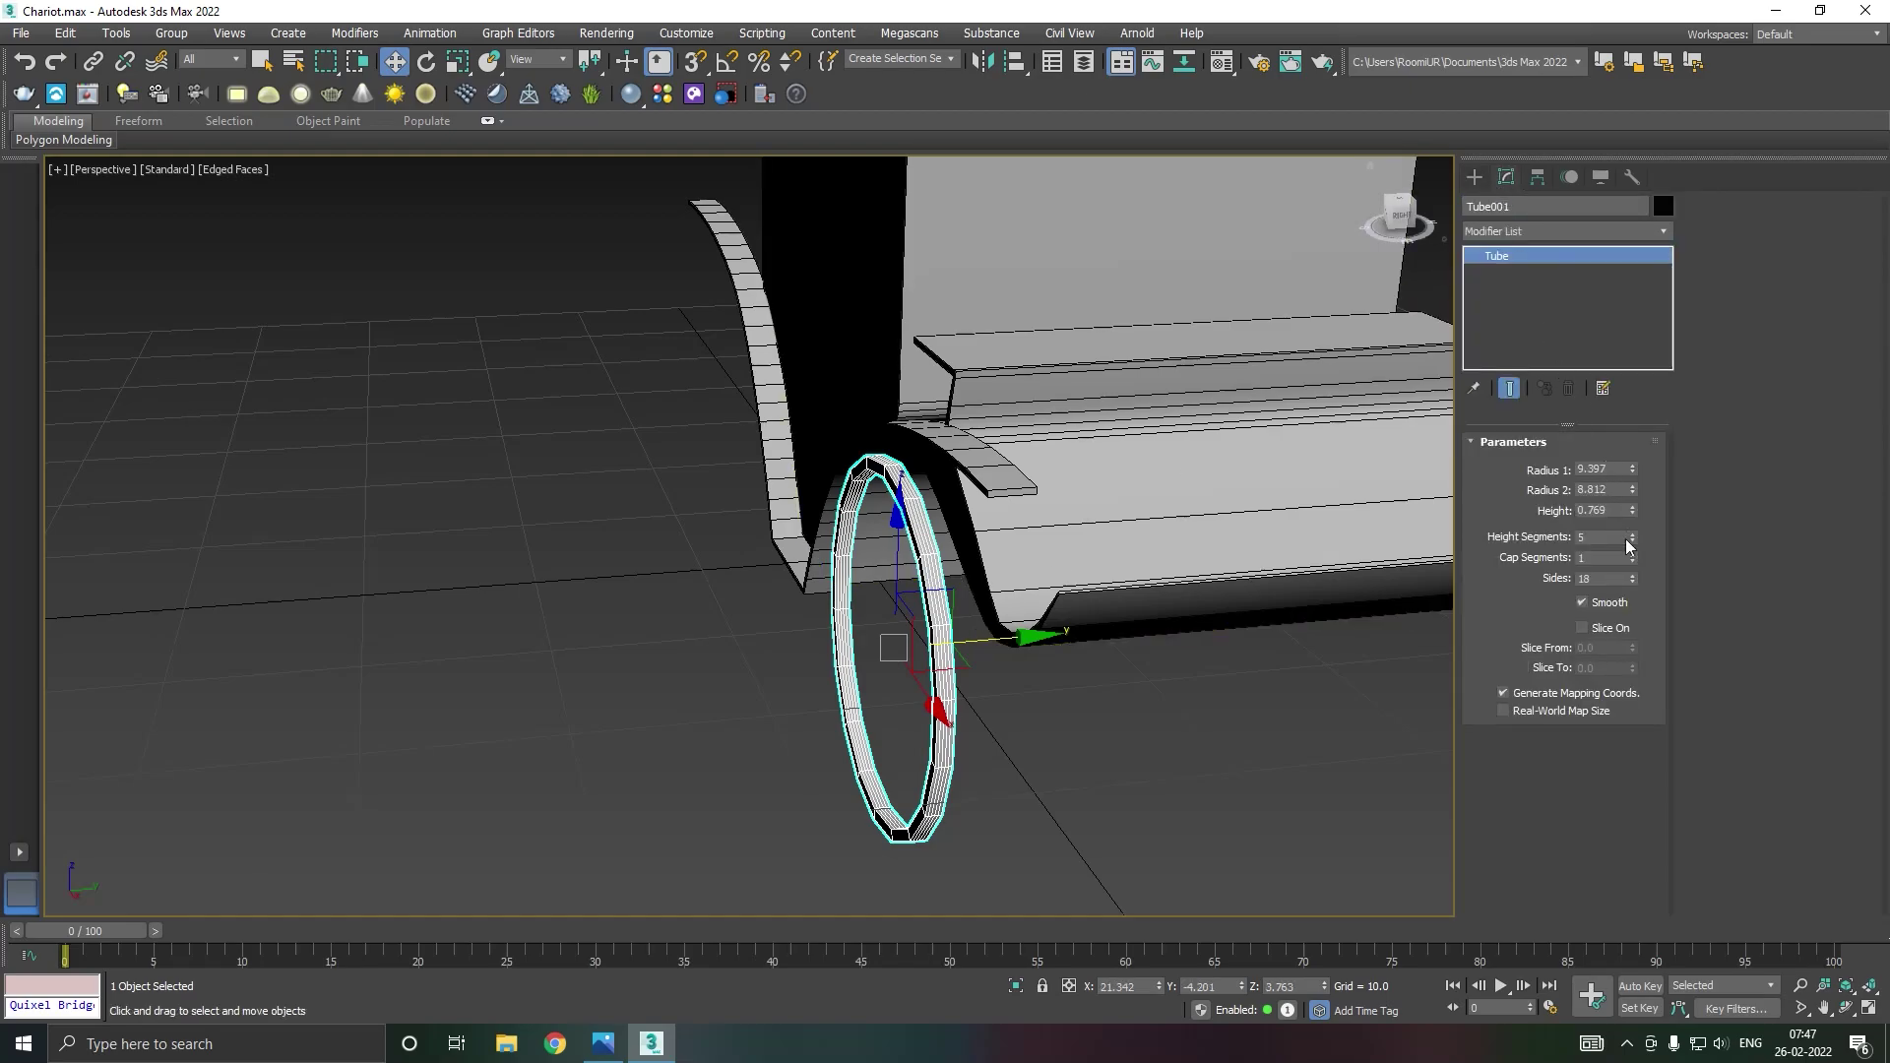
{"action": "left_click_drag", "start_coordinate": [1626, 540], "coordinate": [1640, 564]}
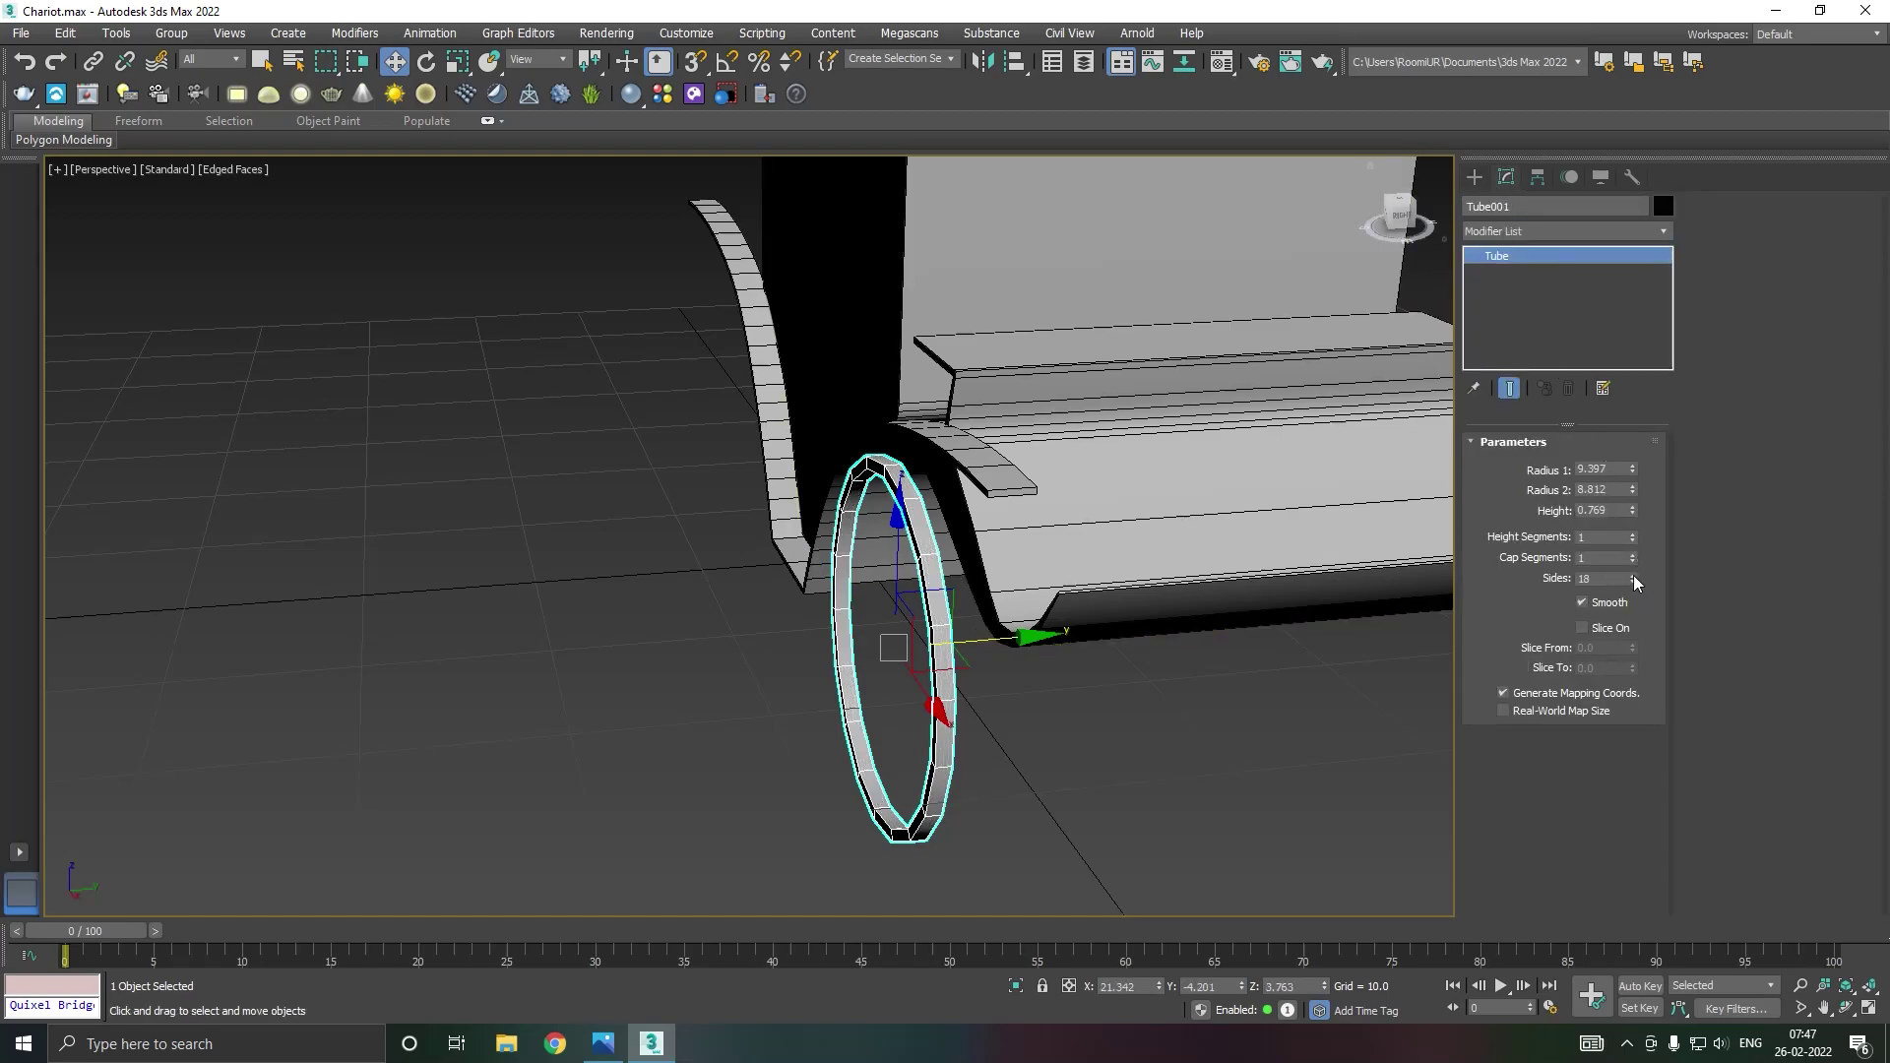
{"action": "left_click", "coordinate": [1634, 575]}
{"action": "left_click", "coordinate": [1634, 575]}
{"action": "left_click", "coordinate": [1633, 575]}
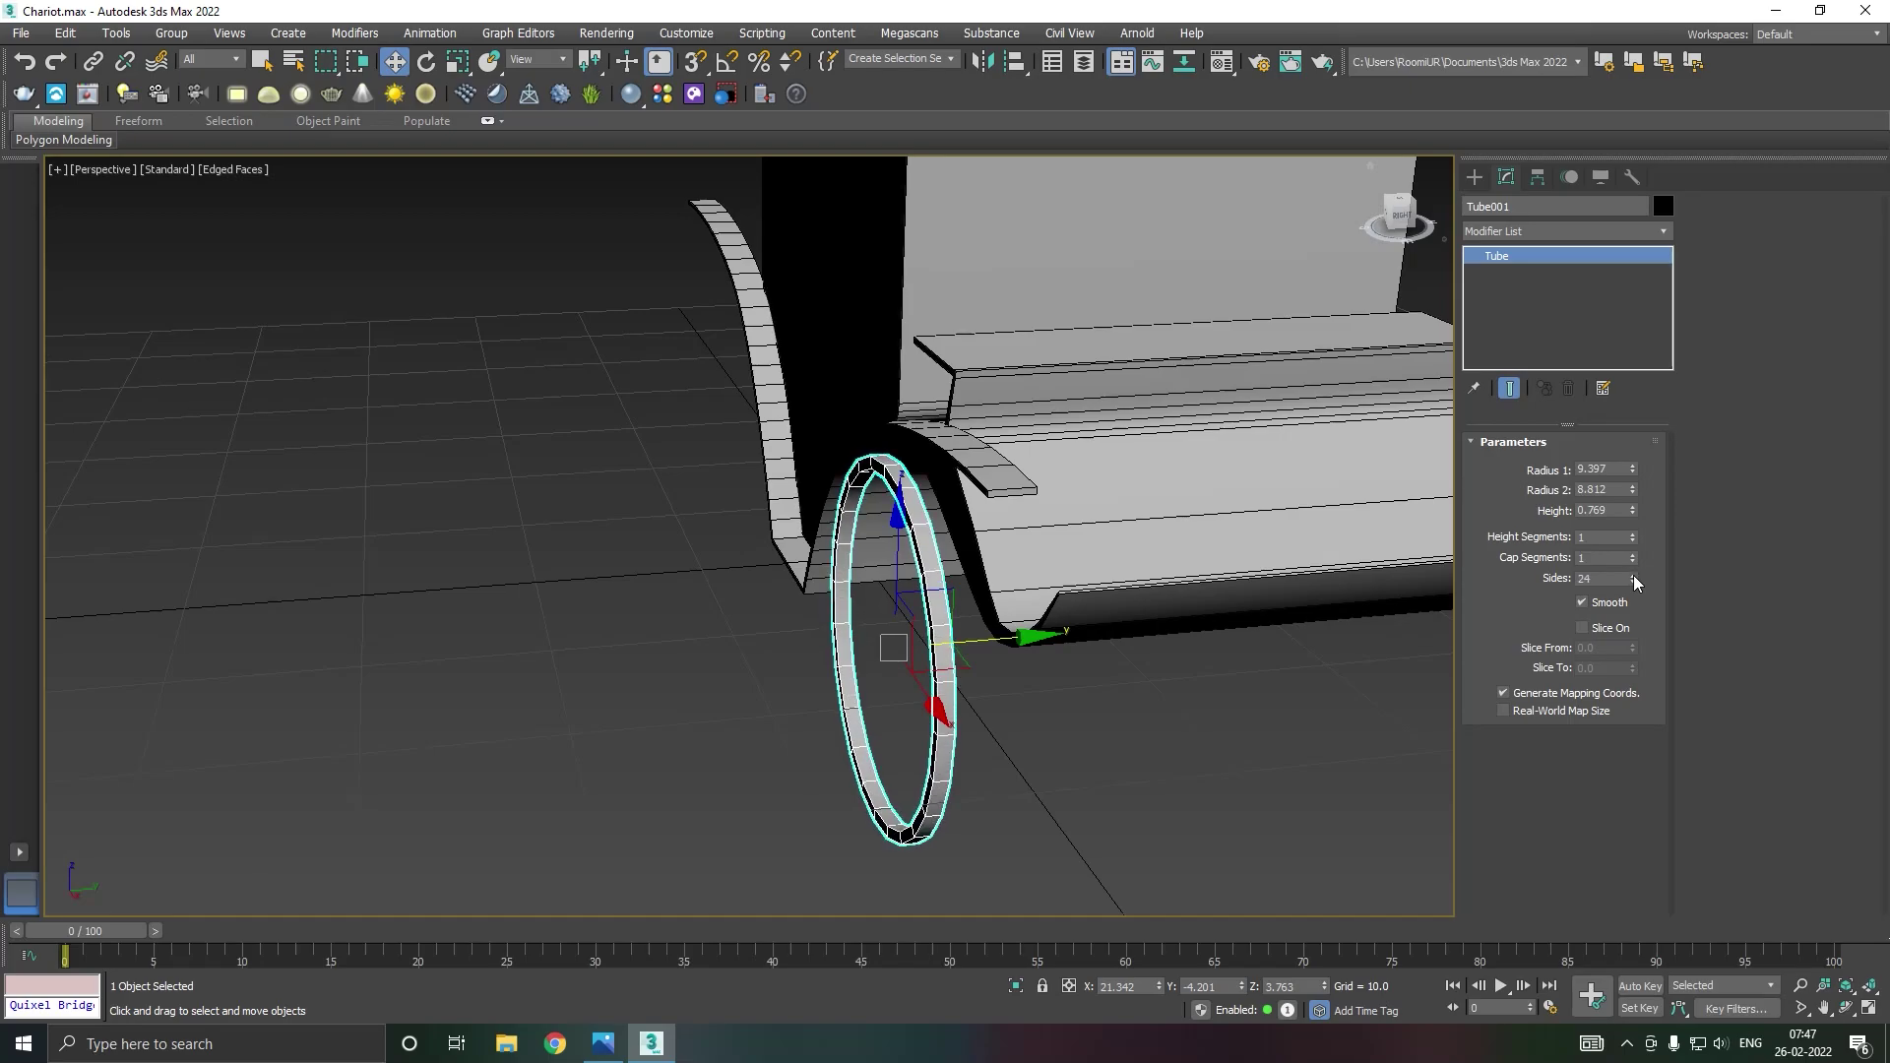
{"action": "left_click", "coordinate": [1634, 575]}
{"action": "mouse_move", "coordinate": [1299, 567]}
{"action": "middle_mouse_down", "text": "alt"}
{"action": "mouse_move", "coordinate": [1175, 562]}
{"action": "mouse_move", "coordinate": [1641, 584]}
{"action": "middle_mouse_up", "text": "alt"}
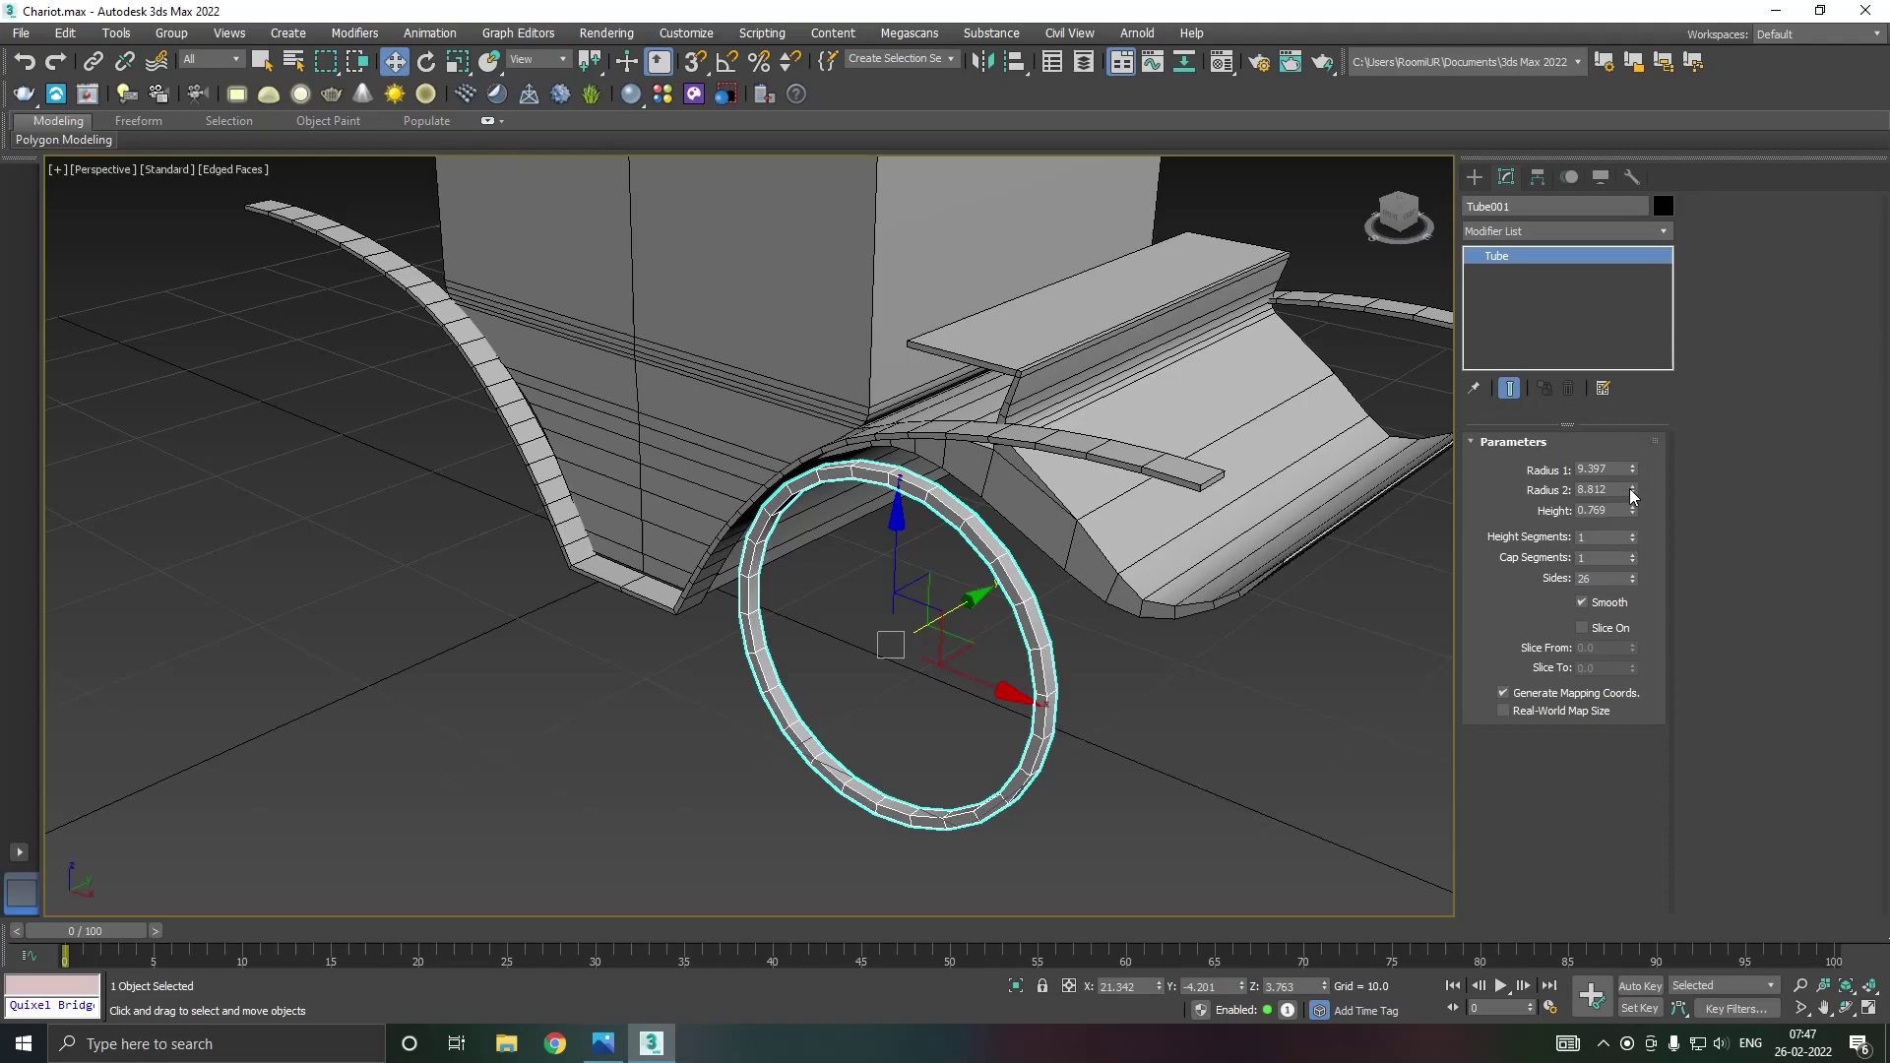
Step: Adjust the tube's radius and height, then raise its sides to 30
{"action": "left_click_drag", "start_coordinate": [1632, 489], "coordinate": [1634, 488]}
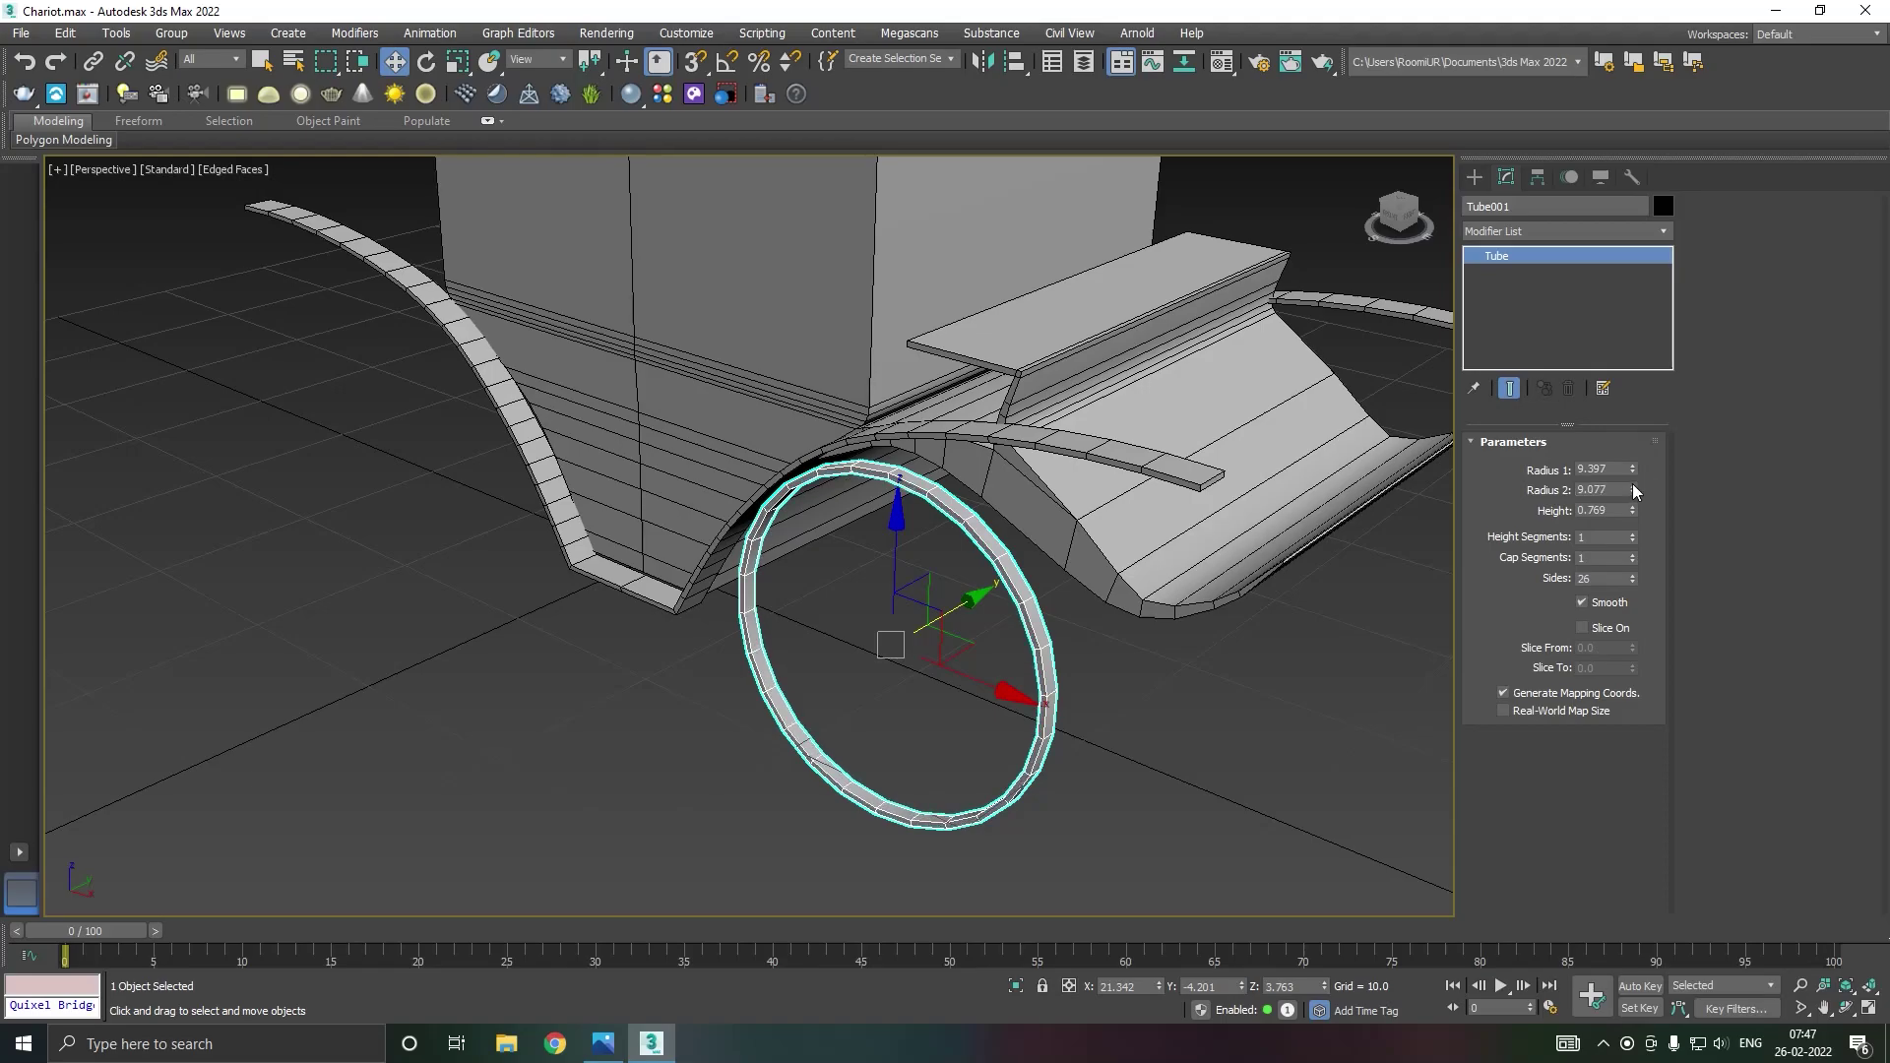
{"action": "left_click_drag", "start_coordinate": [1633, 508], "coordinate": [1632, 472]}
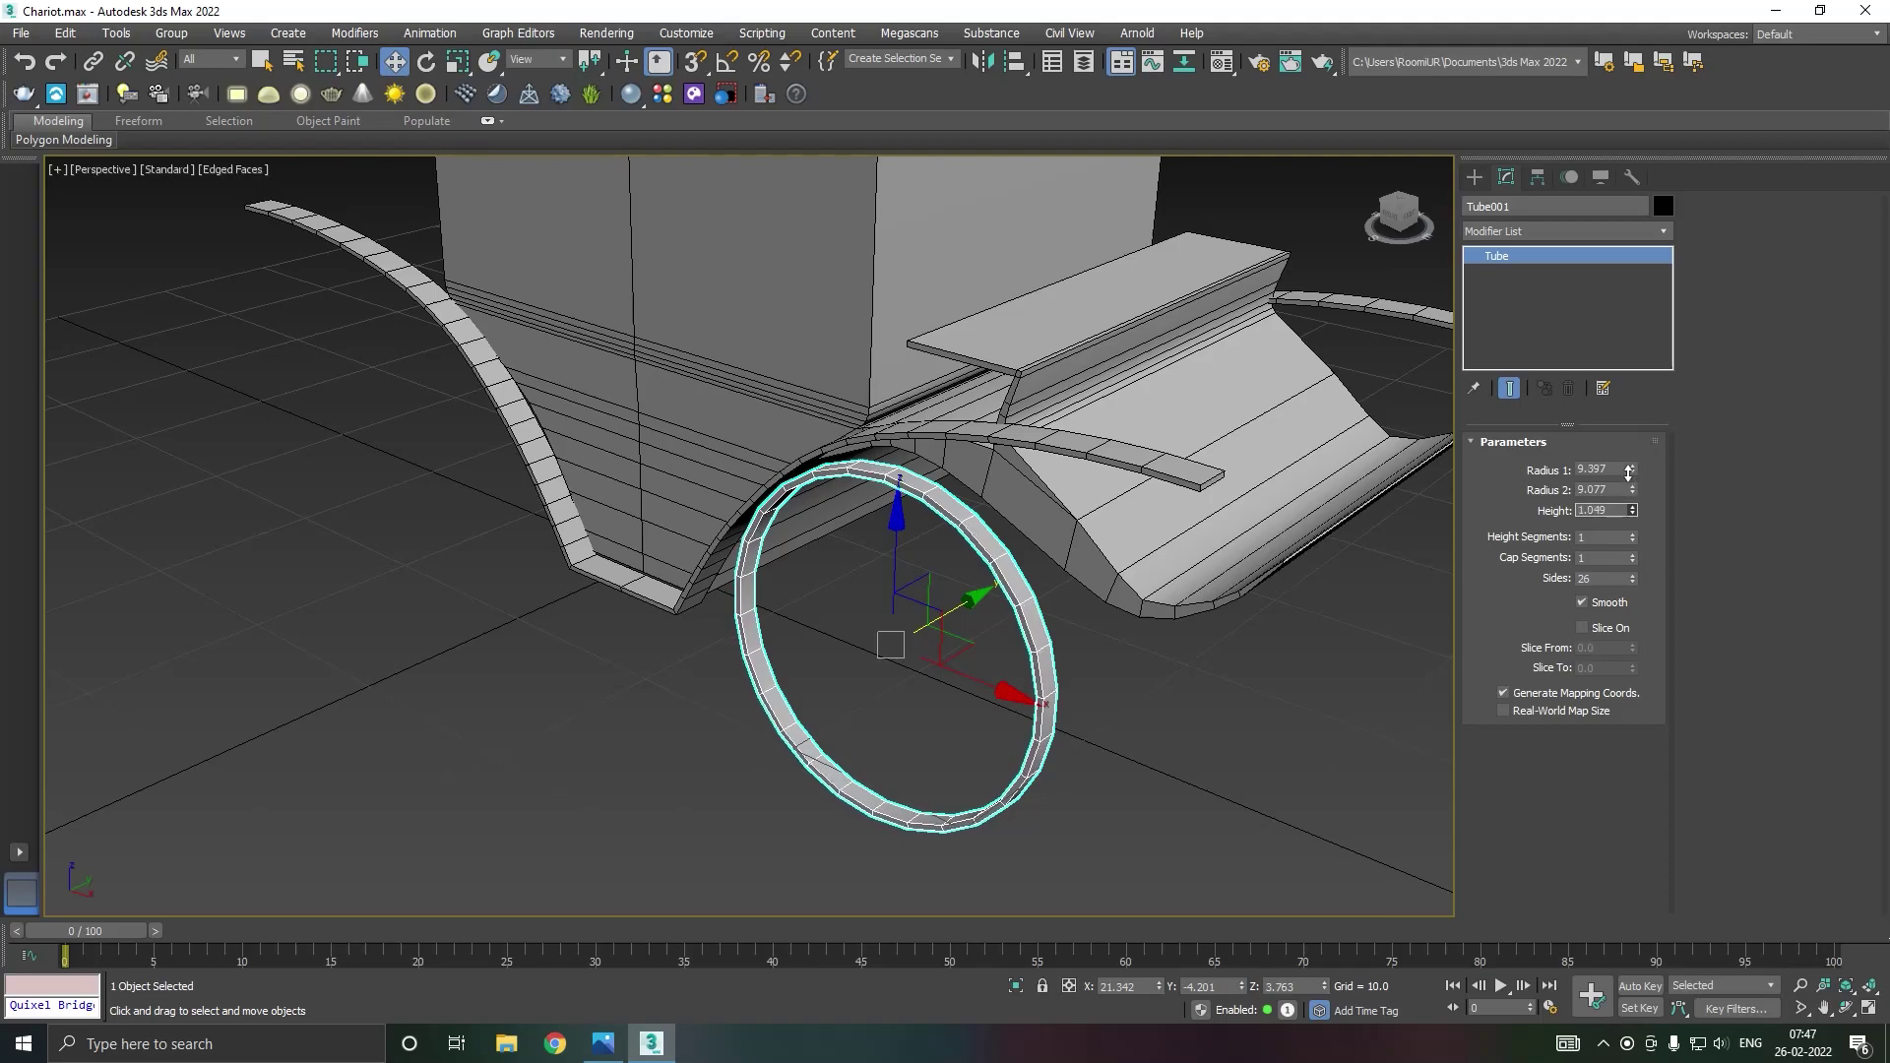
{"action": "middle_click_drag", "start_coordinate": [1099, 538], "coordinate": [978, 585], "text": "alt"}
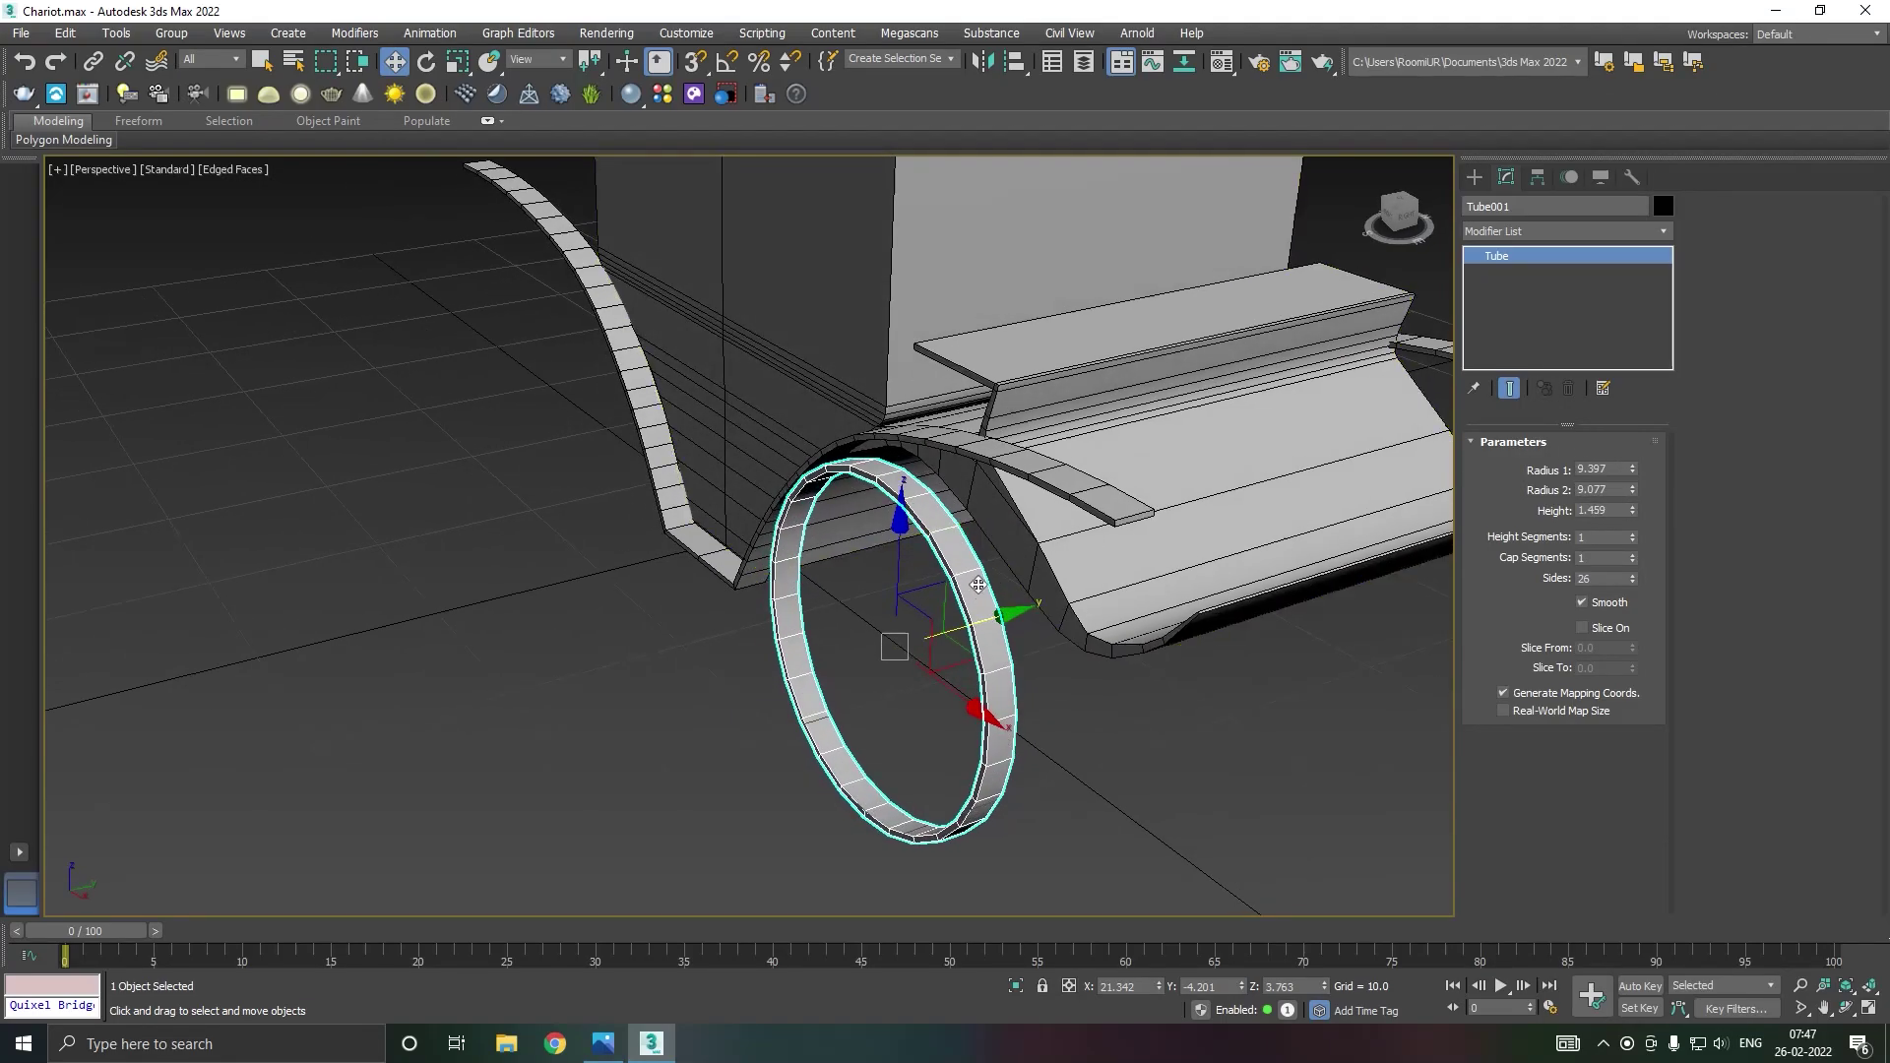
{"action": "left_click_drag", "start_coordinate": [976, 618], "coordinate": [986, 617]}
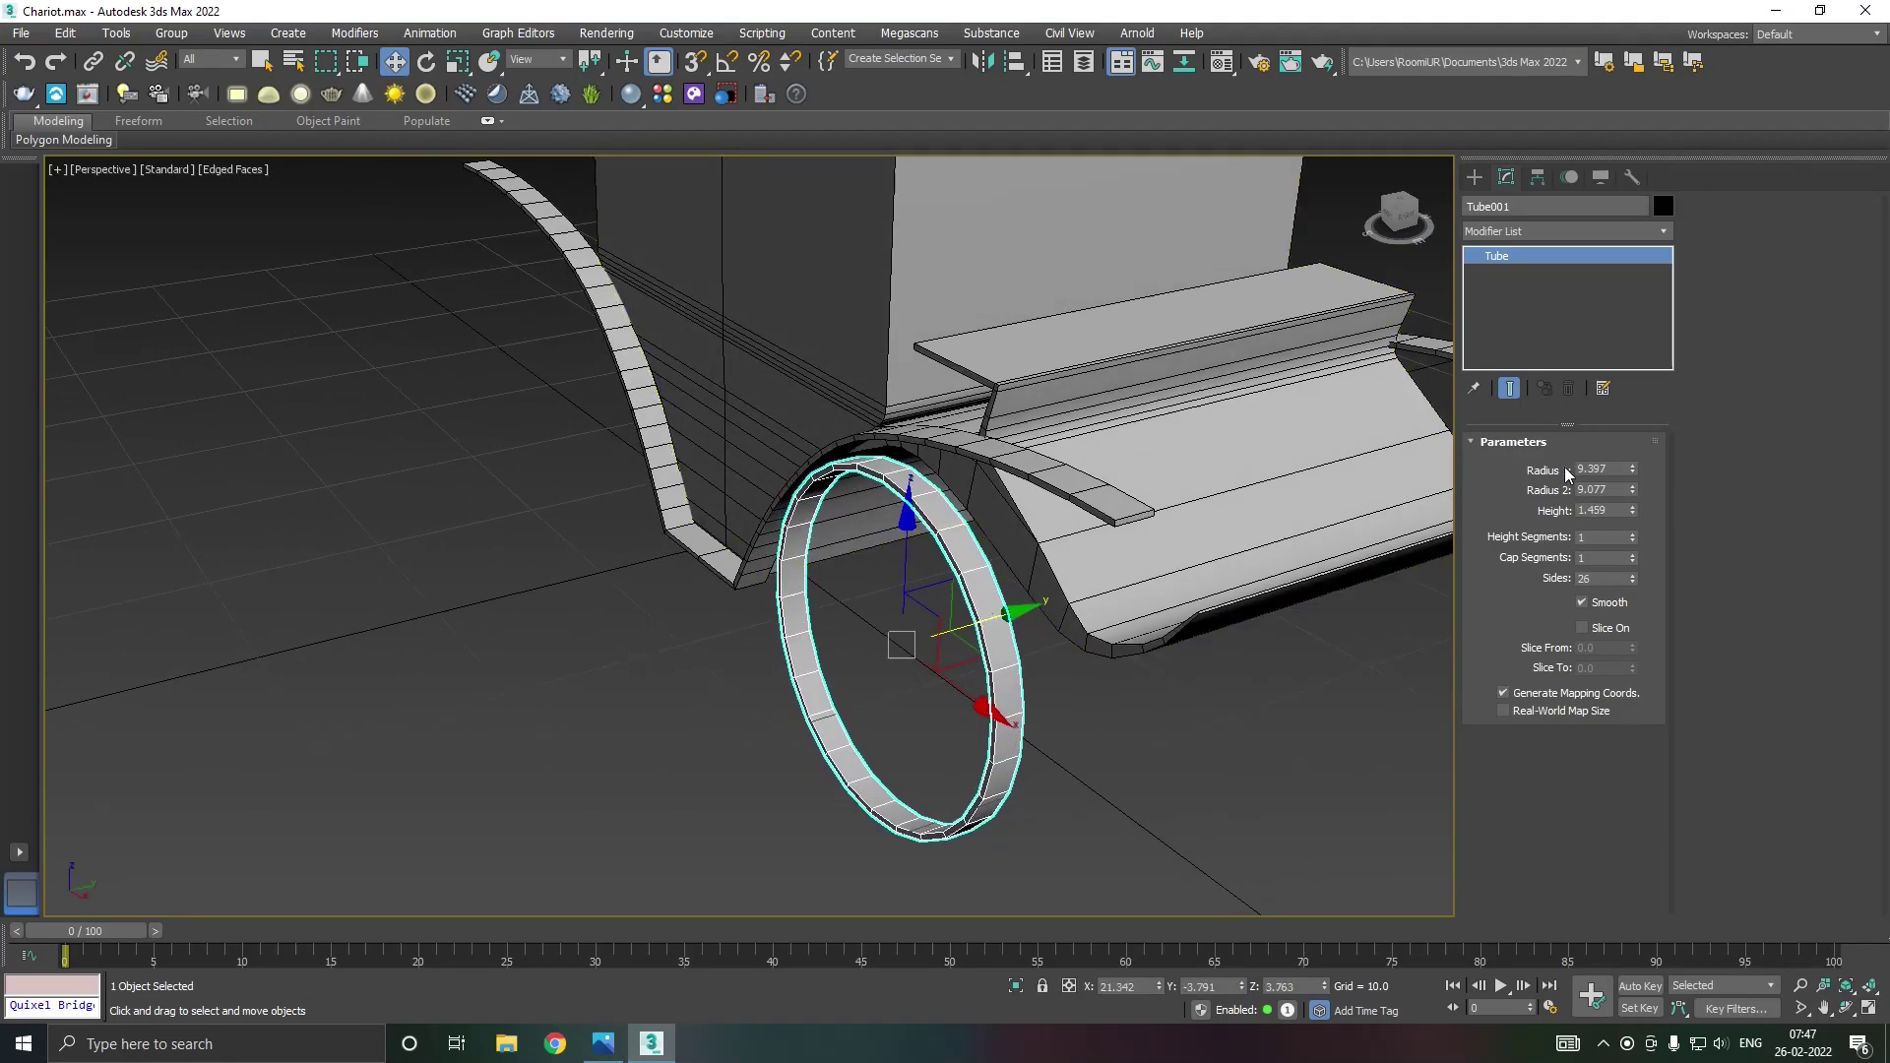
{"action": "left_click_drag", "start_coordinate": [1633, 510], "coordinate": [1630, 490]}
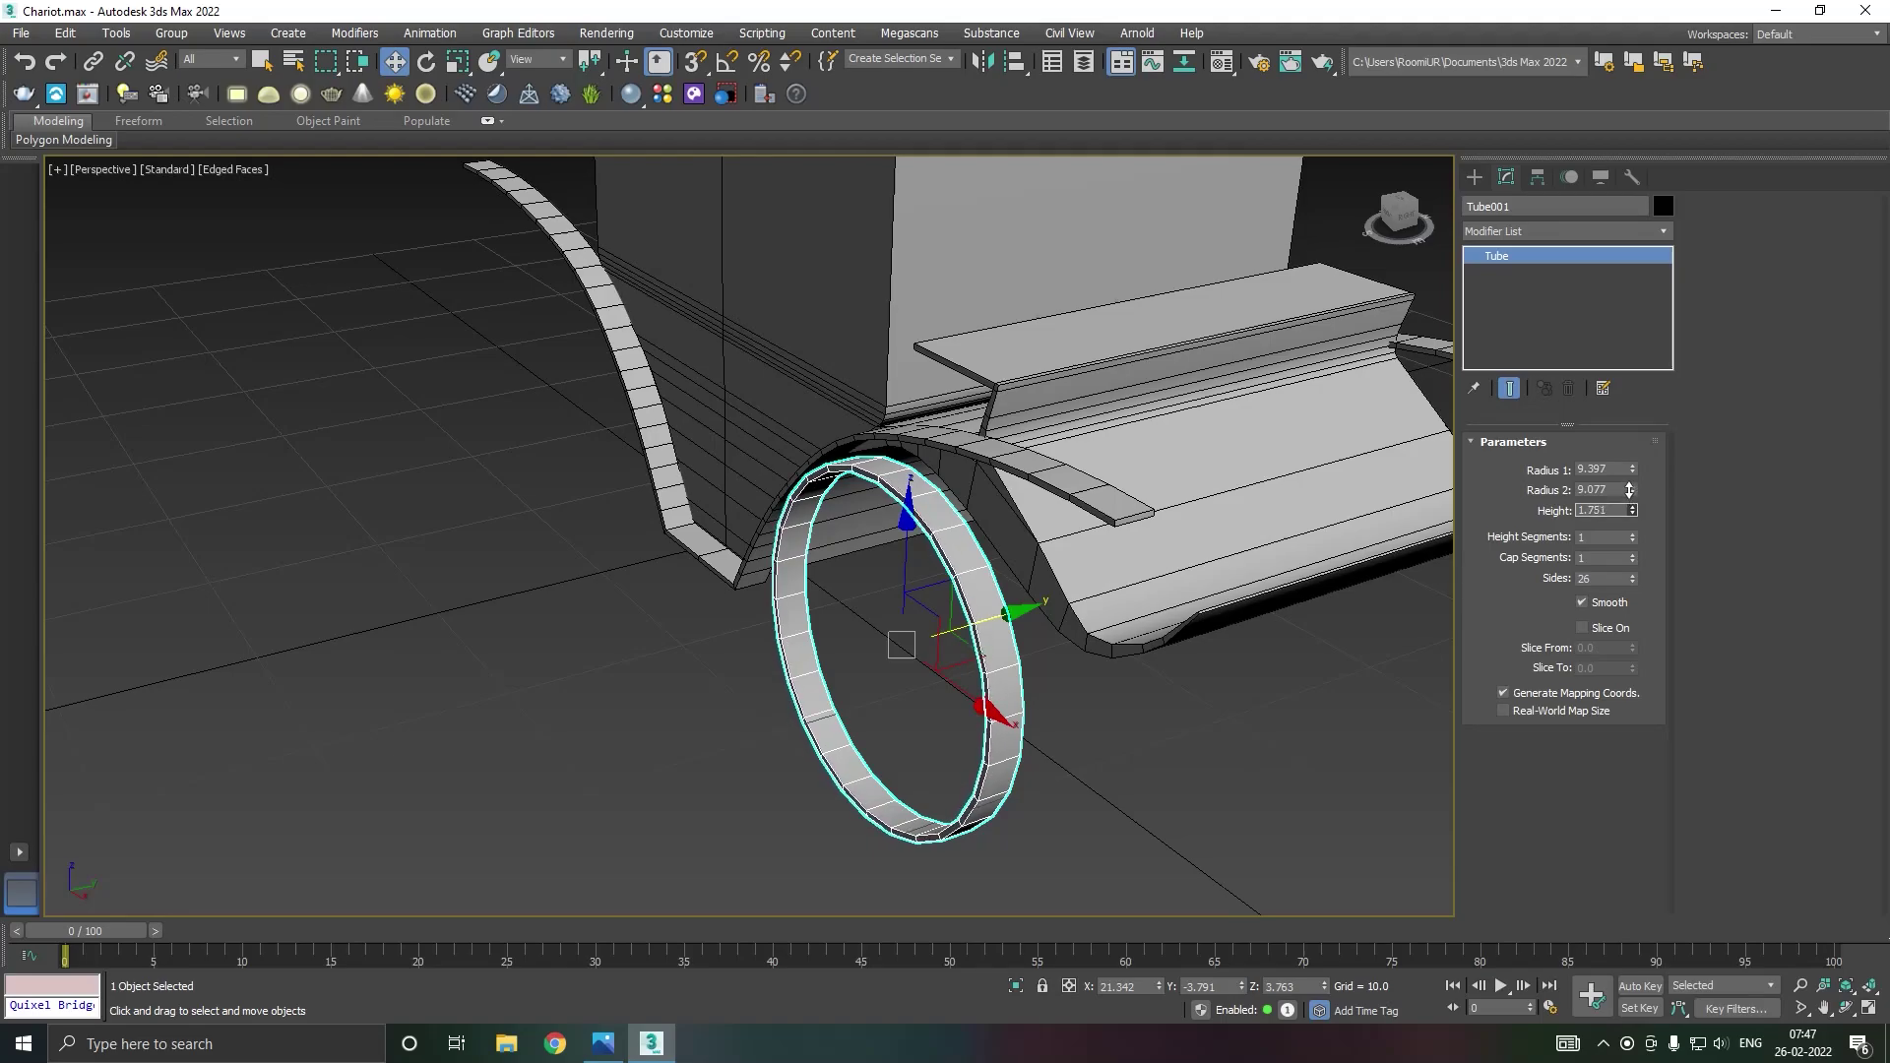
{"action": "left_click", "coordinate": [1637, 575]}
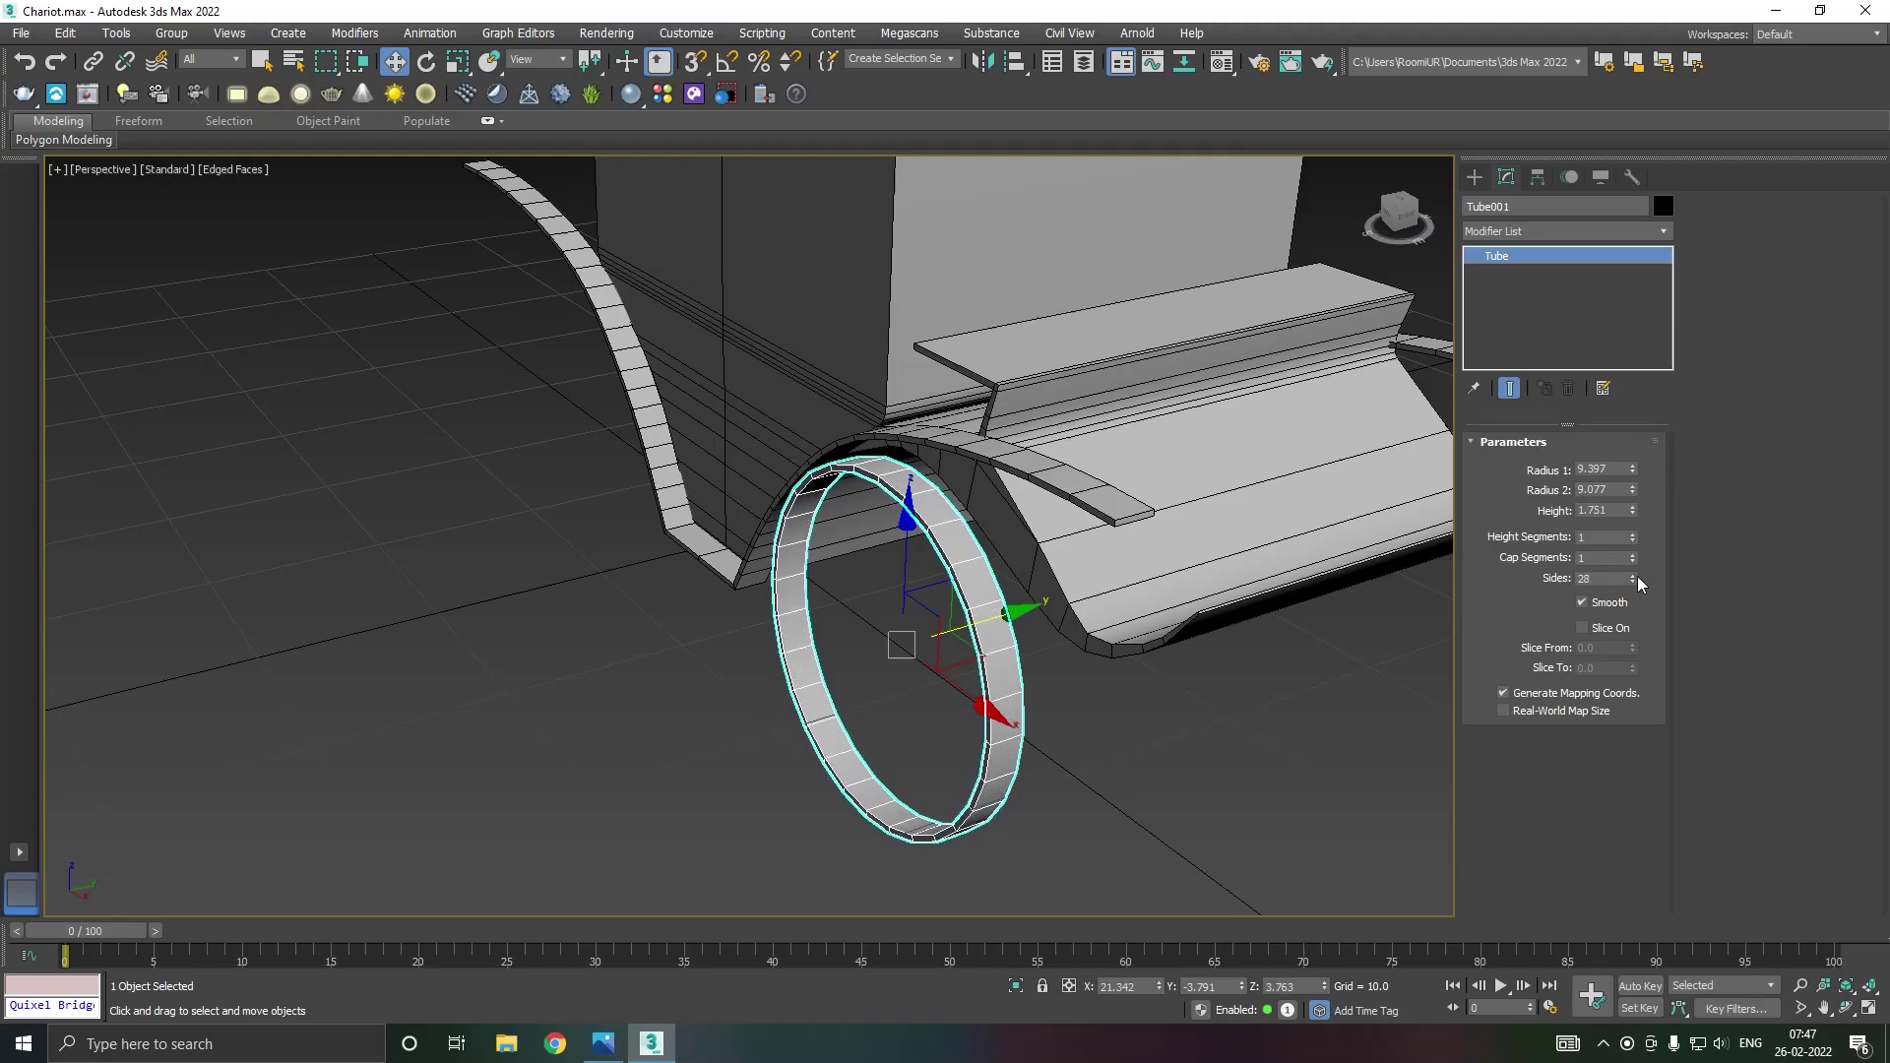
{"action": "left_click", "coordinate": [1637, 575]}
{"action": "left_click", "coordinate": [1634, 575]}
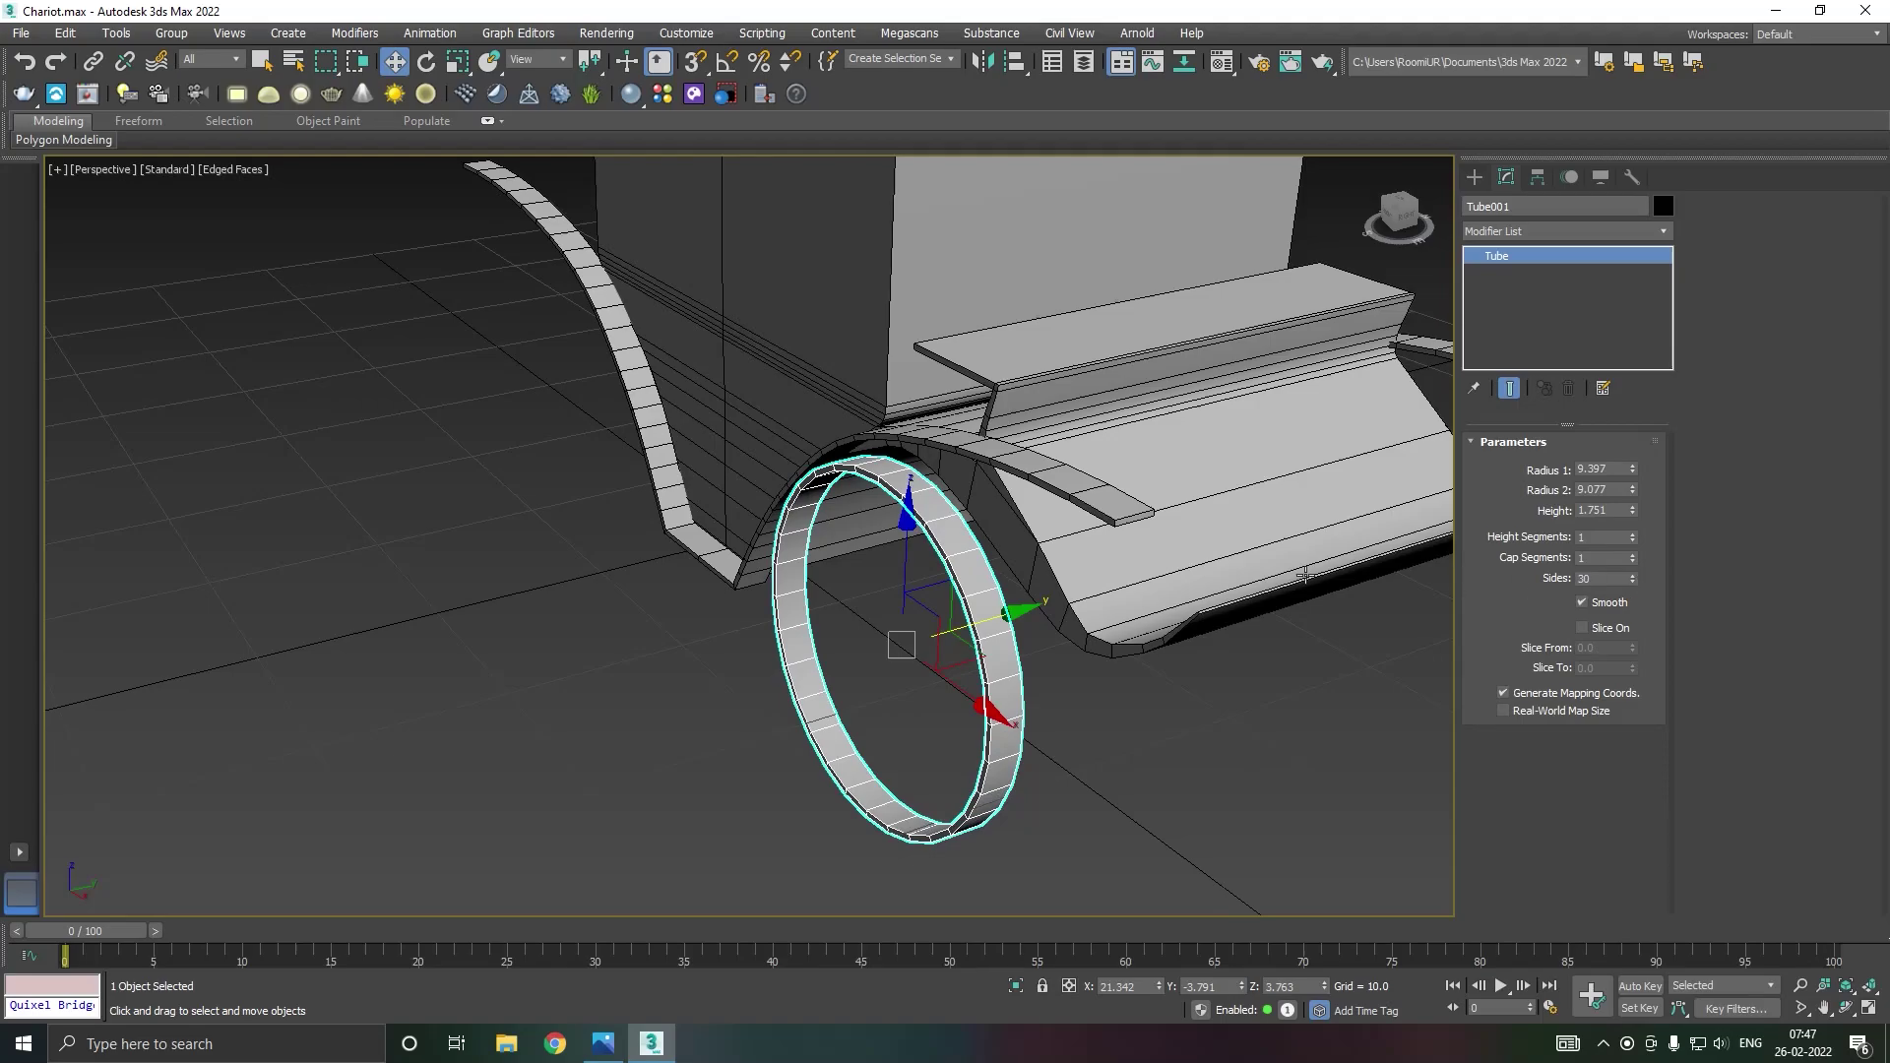
Step: Lower the tube's Radius 2 to 8.804 to thicken the wheel wall
{"action": "mouse_move", "coordinate": [1299, 571]}
{"action": "middle_mouse_down", "text": "alt"}
{"action": "mouse_move", "coordinate": [1212, 558]}
{"action": "mouse_move", "coordinate": [986, 607]}
{"action": "middle_mouse_up", "text": "alt"}
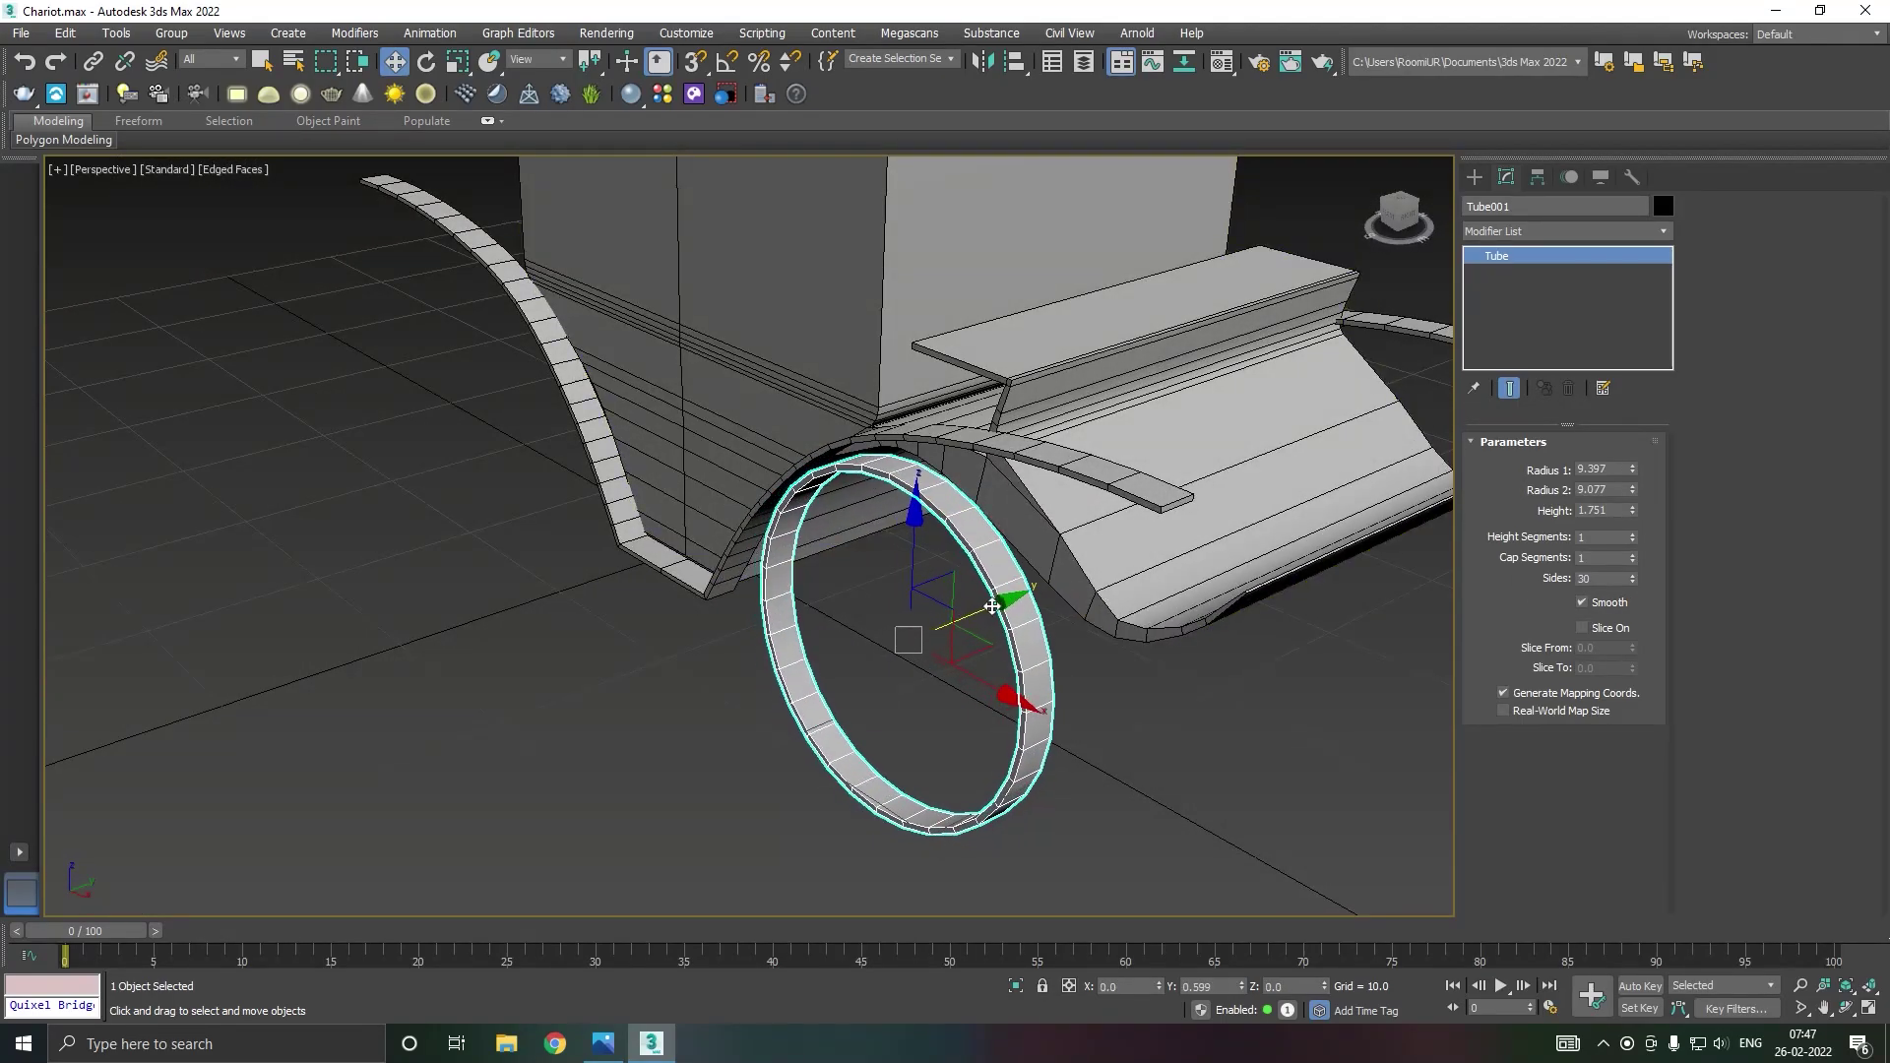
{"action": "mouse_move", "coordinate": [987, 606]}
{"action": "middle_mouse_down", "text": "alt"}
{"action": "mouse_move", "coordinate": [1136, 529]}
{"action": "mouse_move", "coordinate": [1198, 544]}
{"action": "mouse_move", "coordinate": [1165, 561]}
{"action": "mouse_move", "coordinate": [1196, 583]}
{"action": "middle_mouse_up", "text": "alt"}
{"action": "left_click", "coordinate": [1195, 583]}
{"action": "scroll", "coordinate": [1098, 605], "scroll_direction": "down", "scroll_amount": 5}
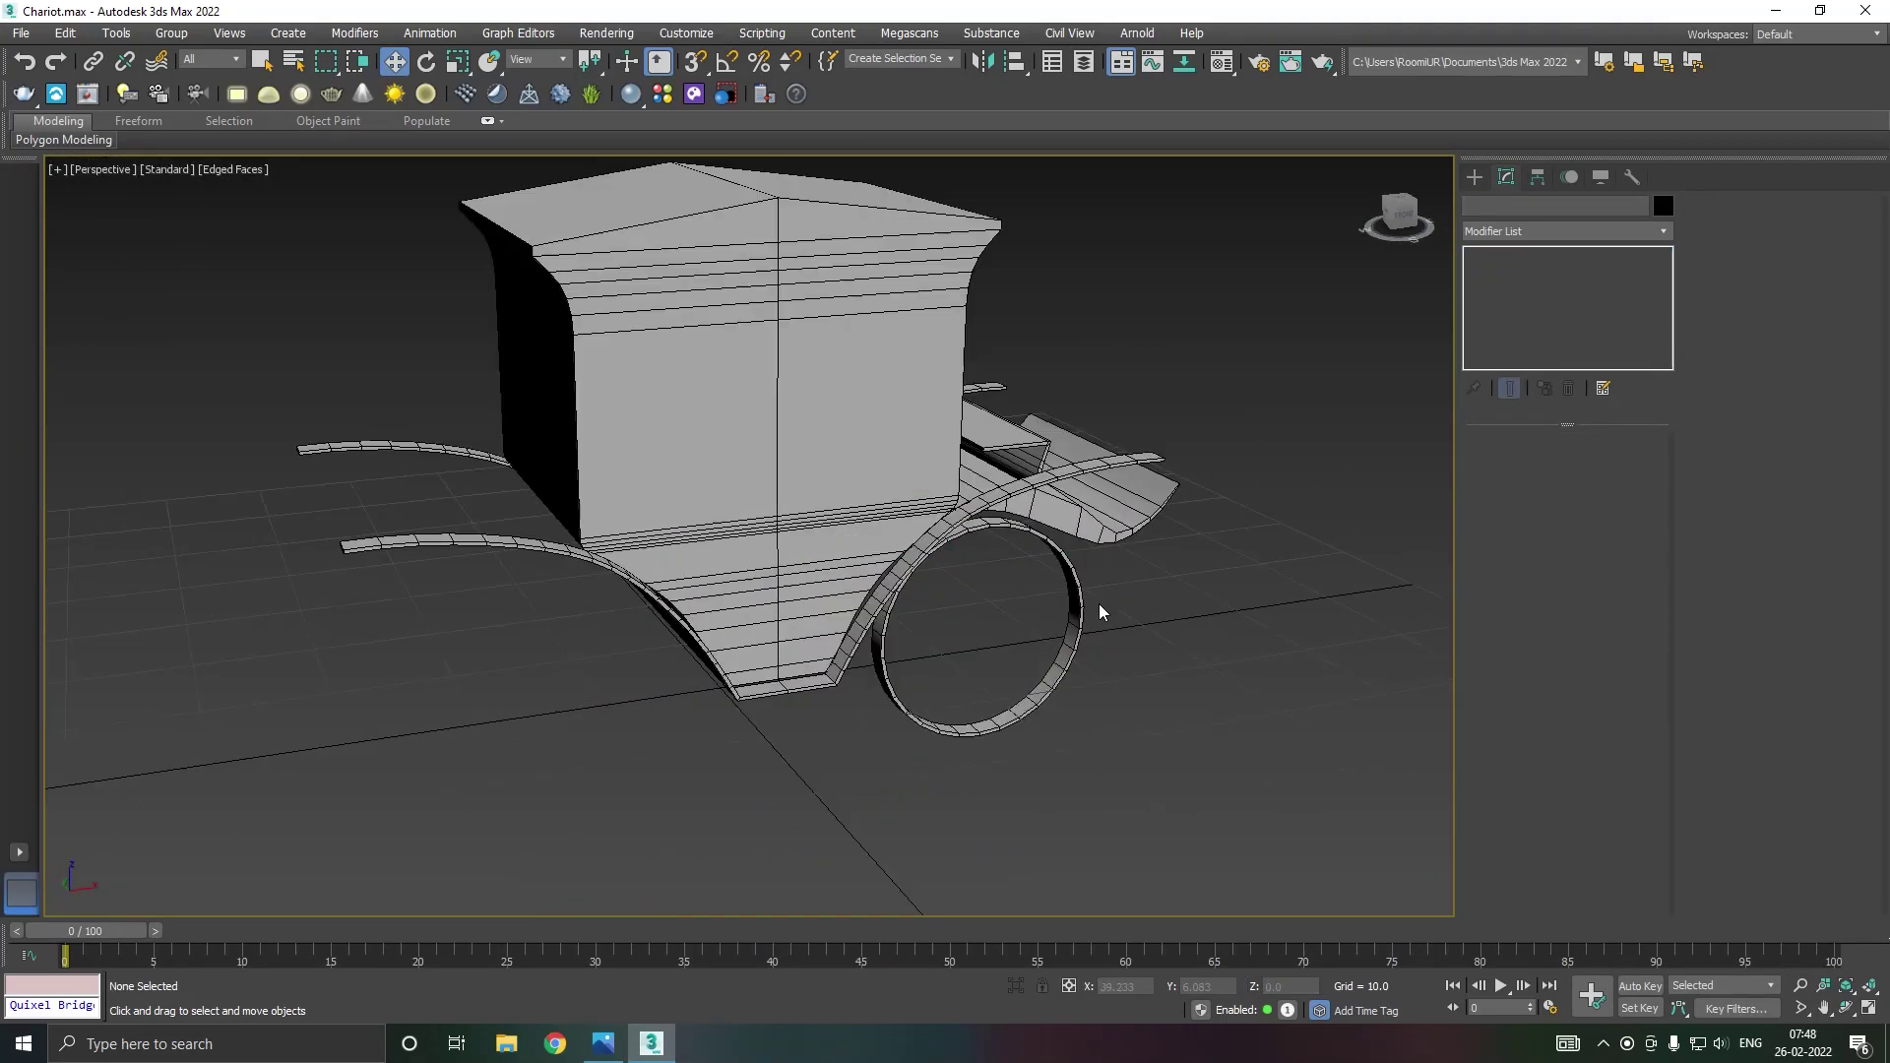
{"action": "scroll", "coordinate": [1095, 604], "scroll_direction": "down", "scroll_amount": 3}
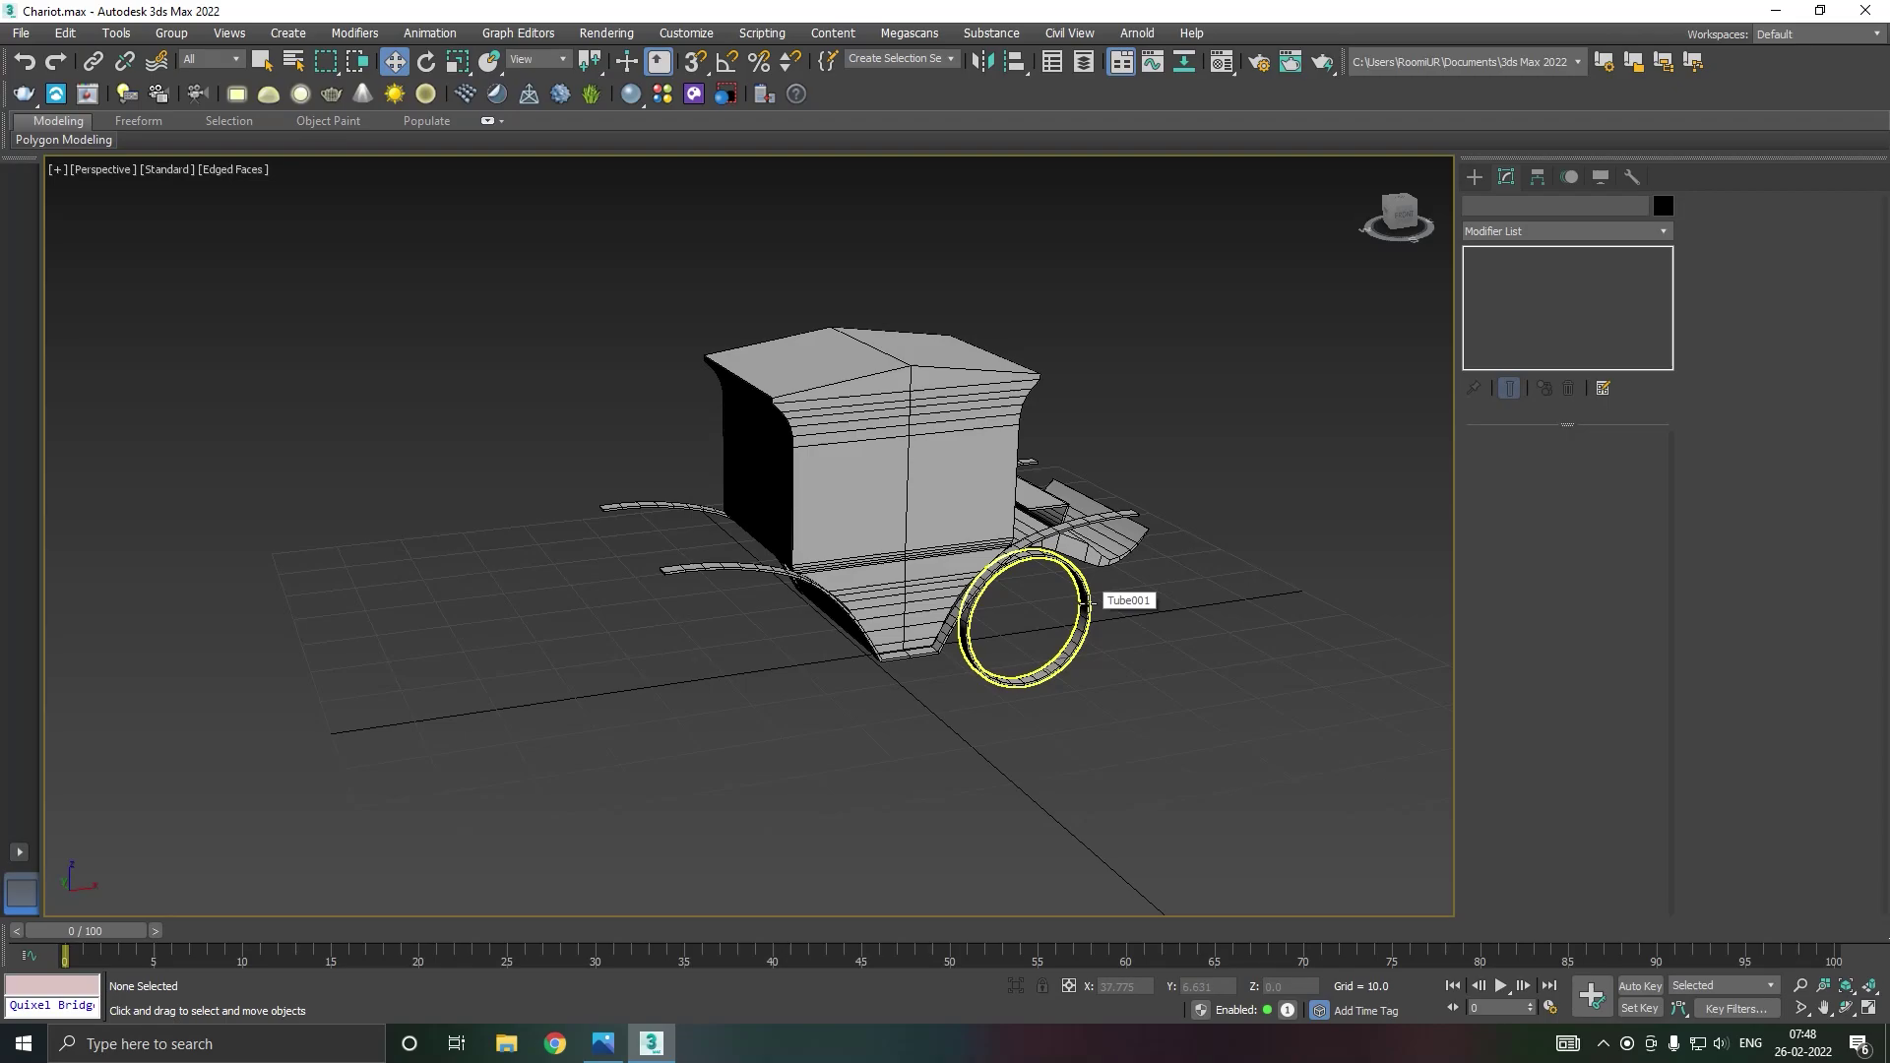
{"action": "left_click", "coordinate": [1086, 603]}
{"action": "scroll", "coordinate": [1004, 669], "scroll_direction": "up", "scroll_amount": 3}
{"action": "scroll", "coordinate": [936, 687], "scroll_direction": "up", "scroll_amount": 3}
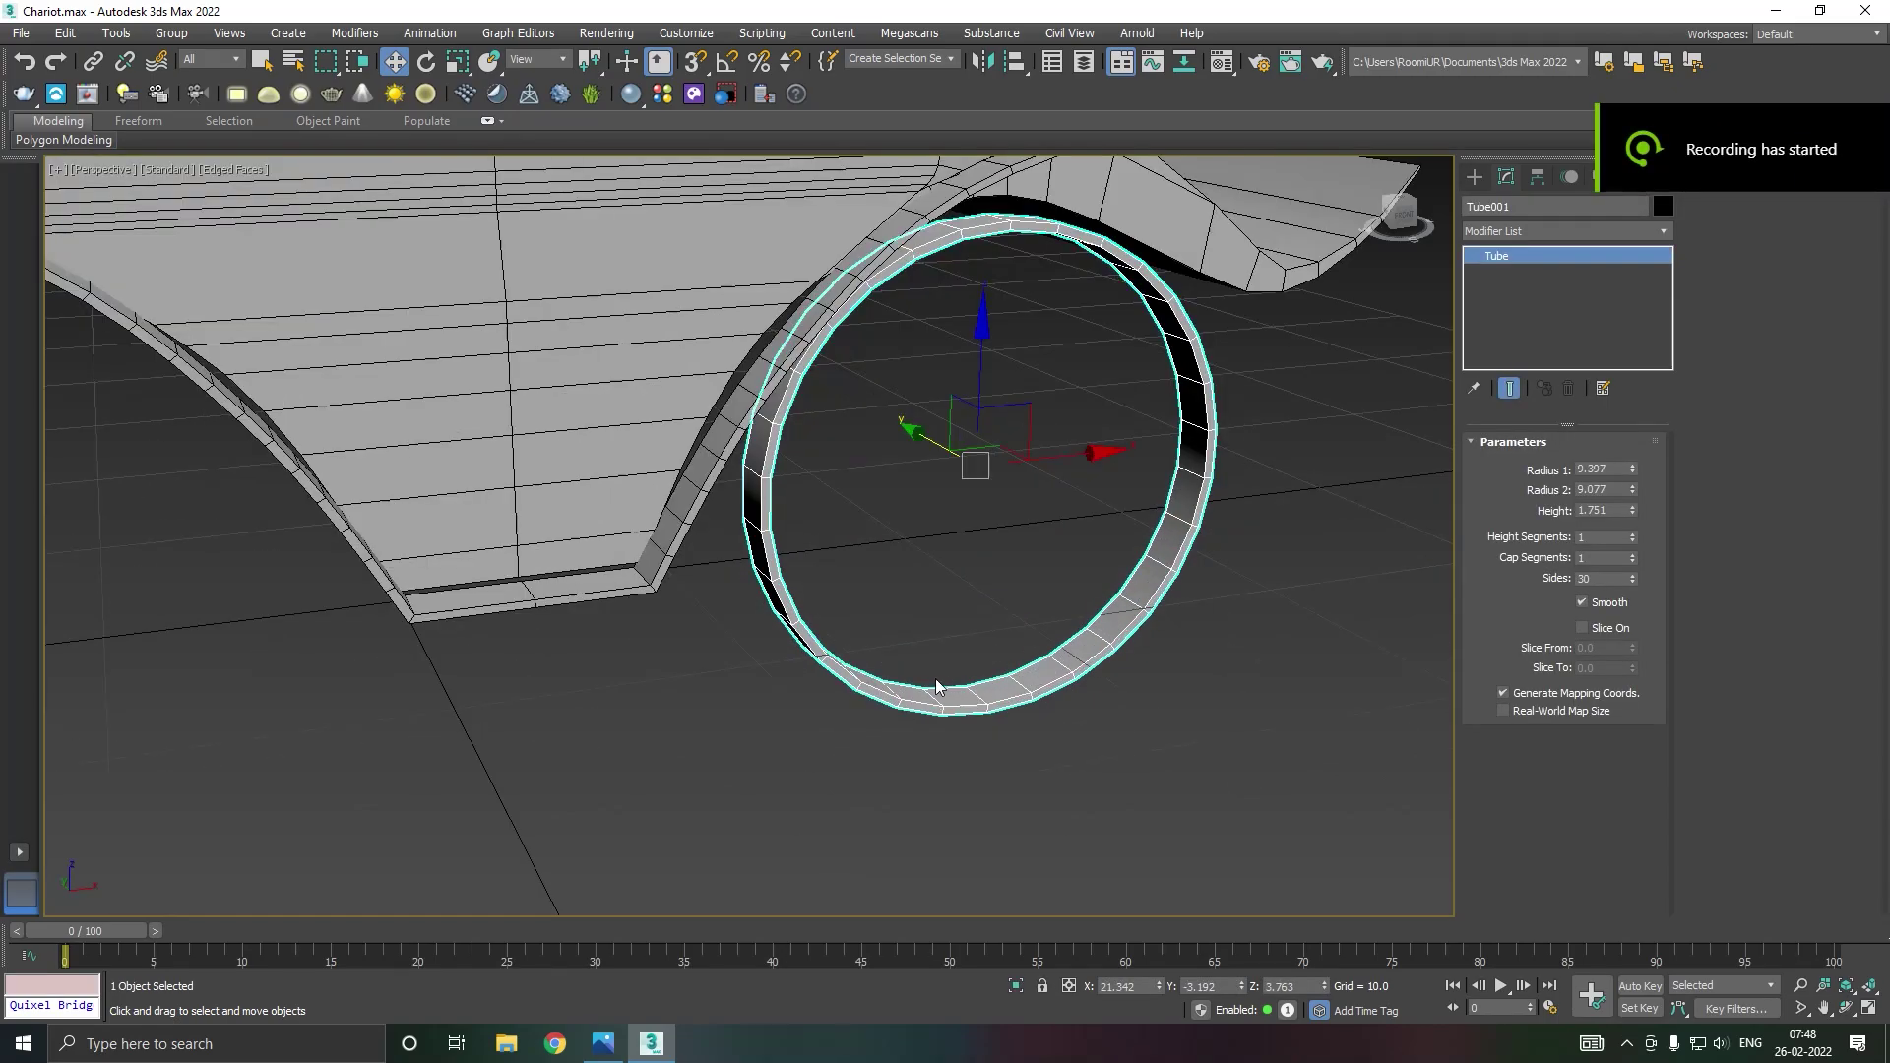
{"action": "left_click_drag", "start_coordinate": [1633, 489], "coordinate": [1637, 490]}
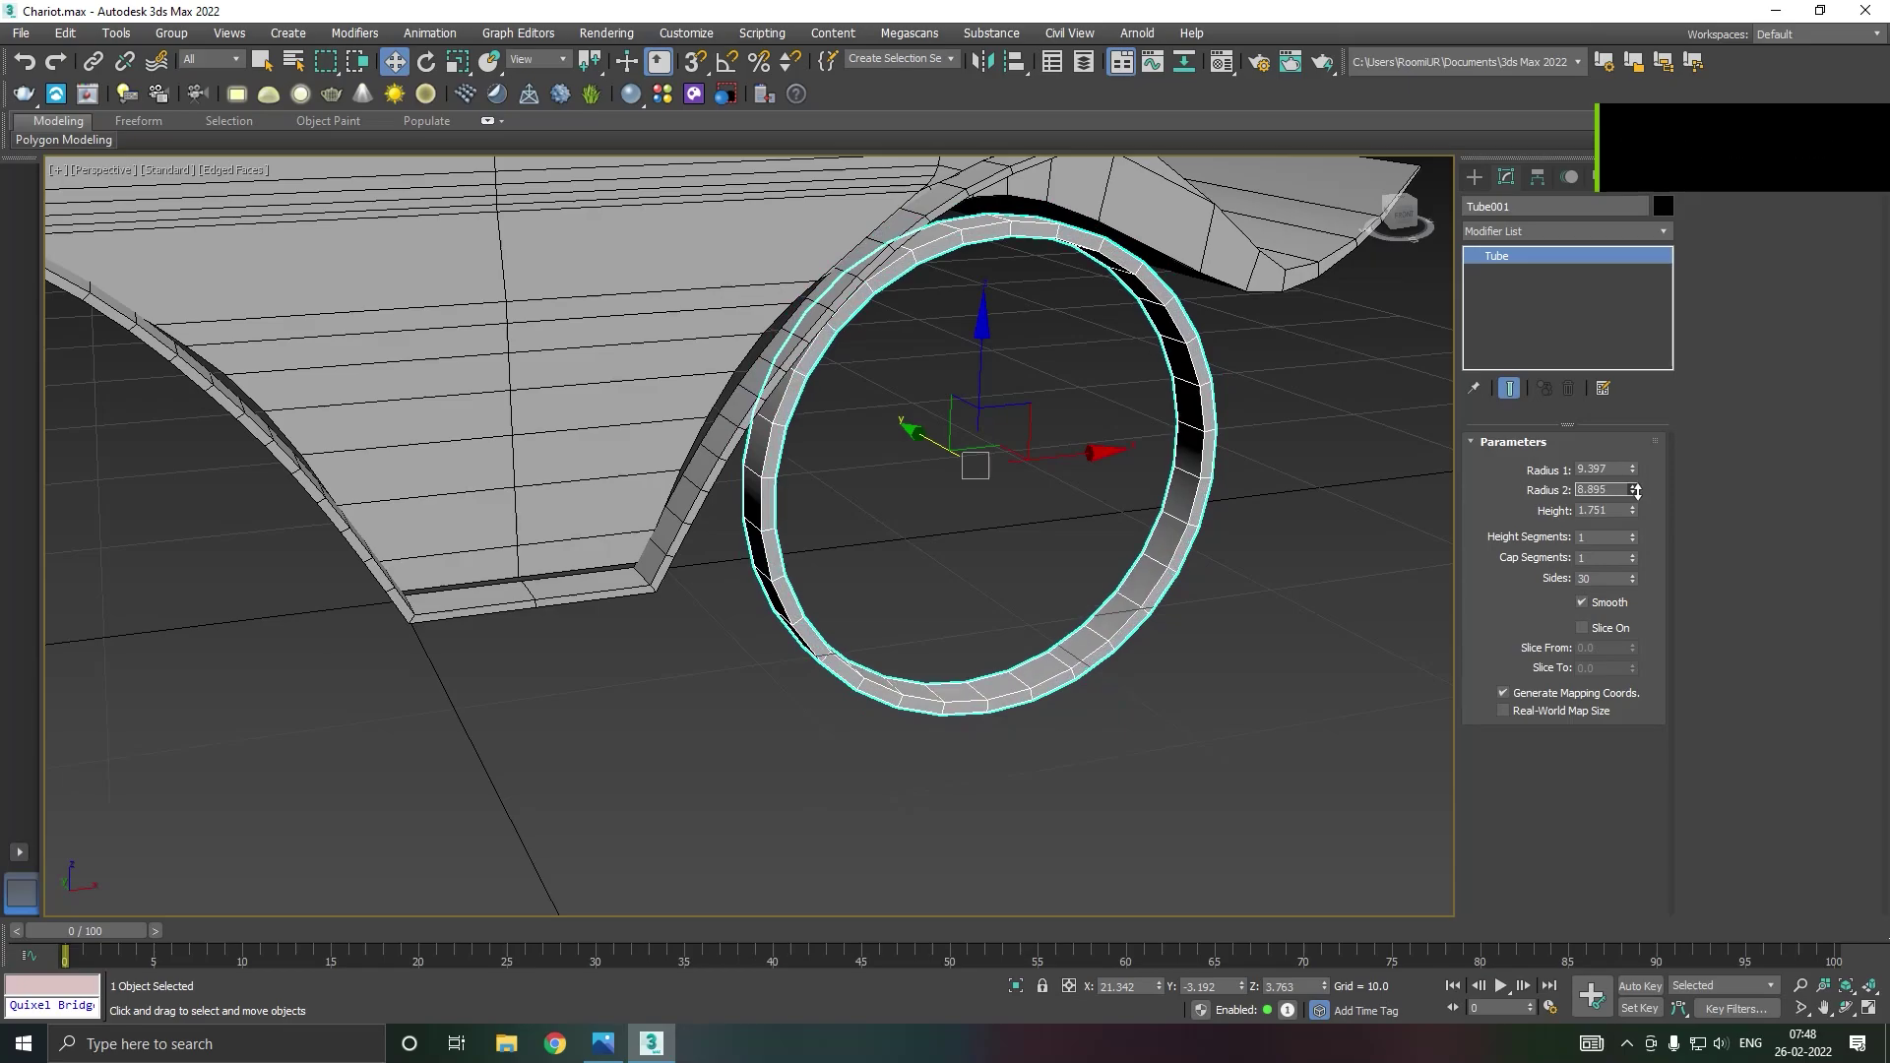
{"action": "left_click_drag", "start_coordinate": [1637, 491], "coordinate": [1647, 492]}
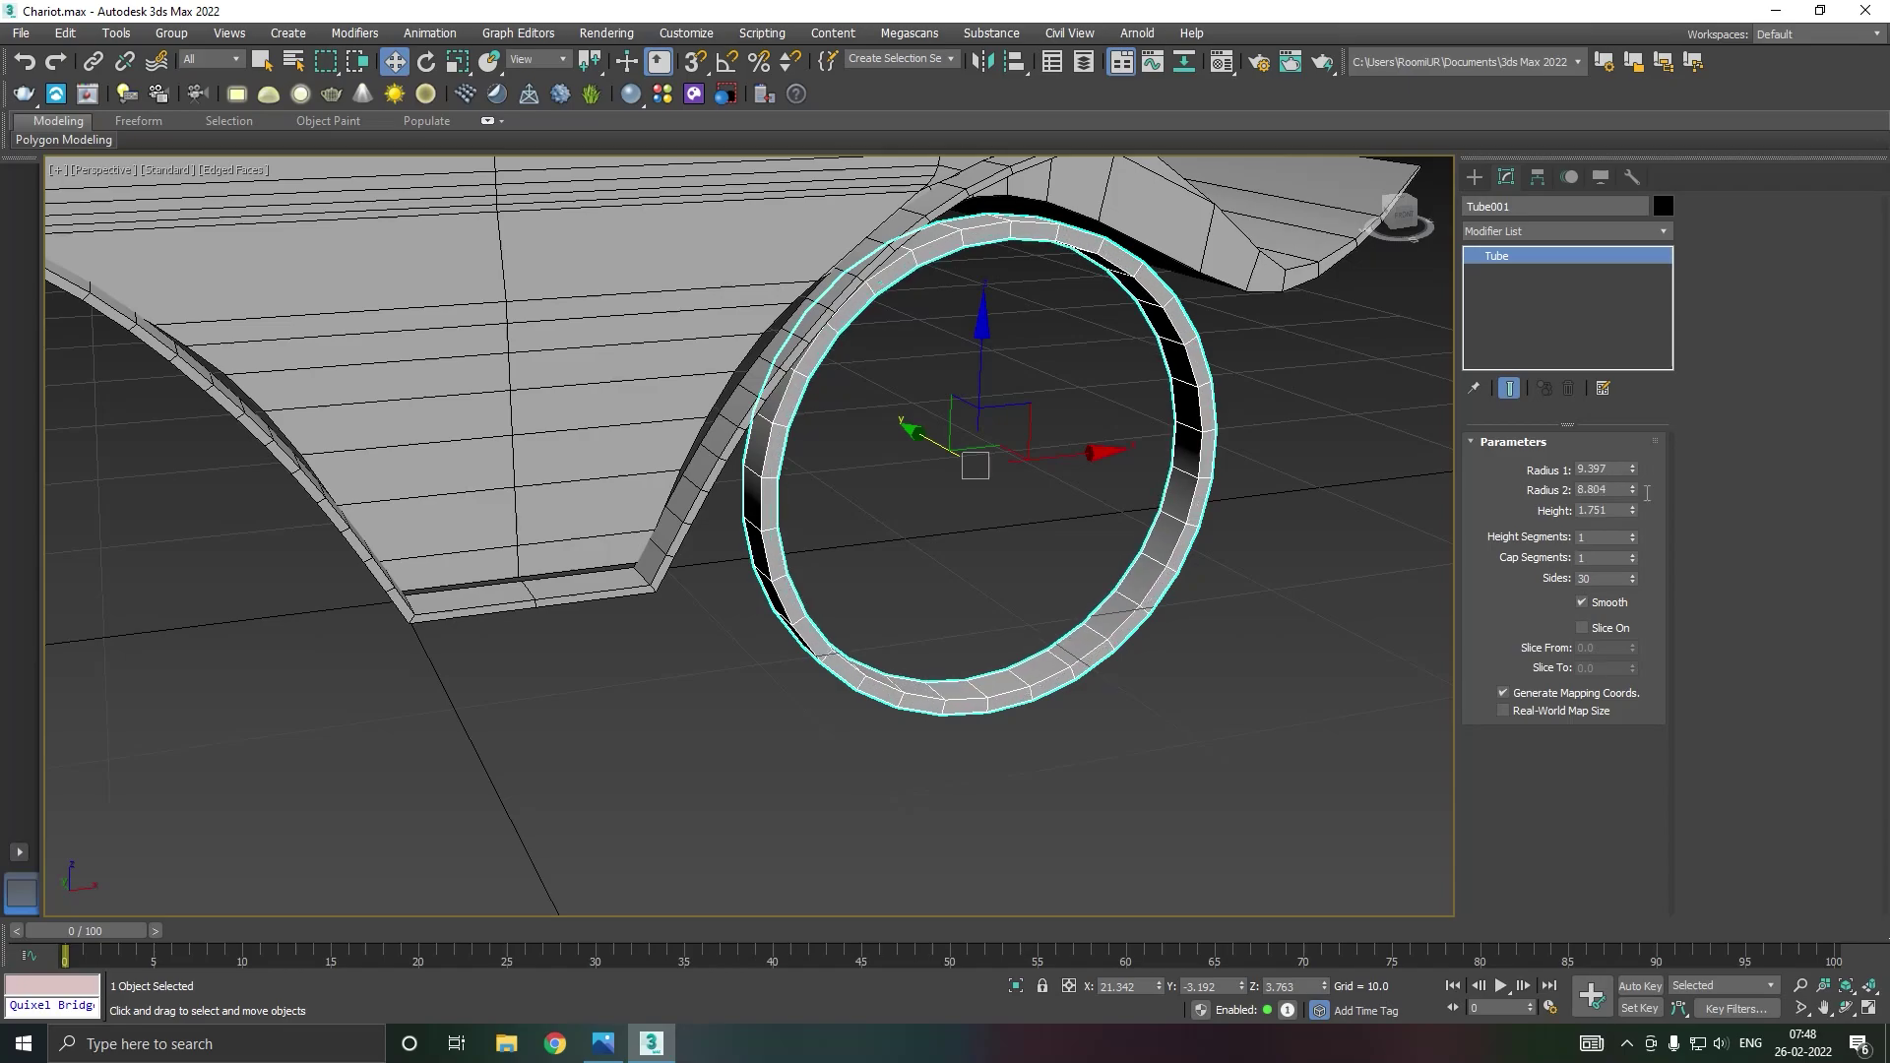
Step: Draw a hub cylinder of radius 0.974 at the wheel centre in Front view
{"action": "key", "text": "f"}
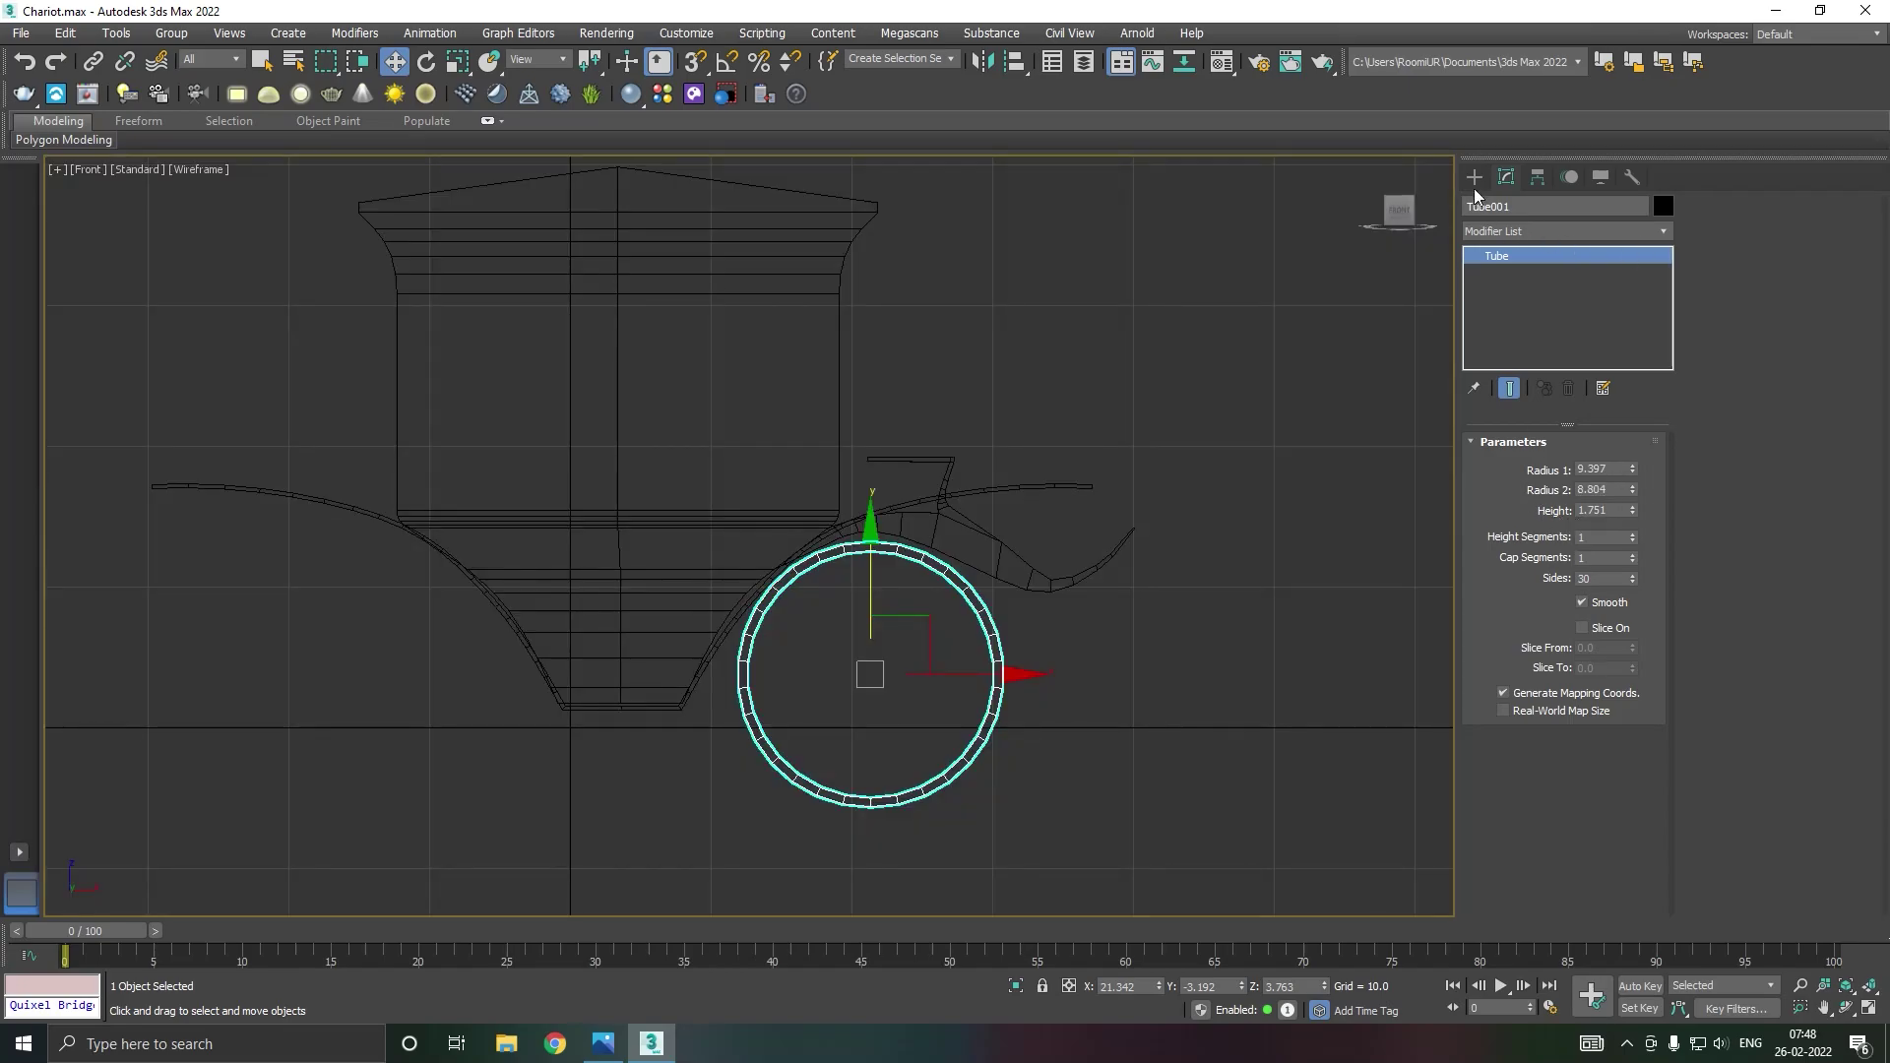
{"action": "left_click", "coordinate": [1474, 179]}
{"action": "left_click", "coordinate": [1512, 358]}
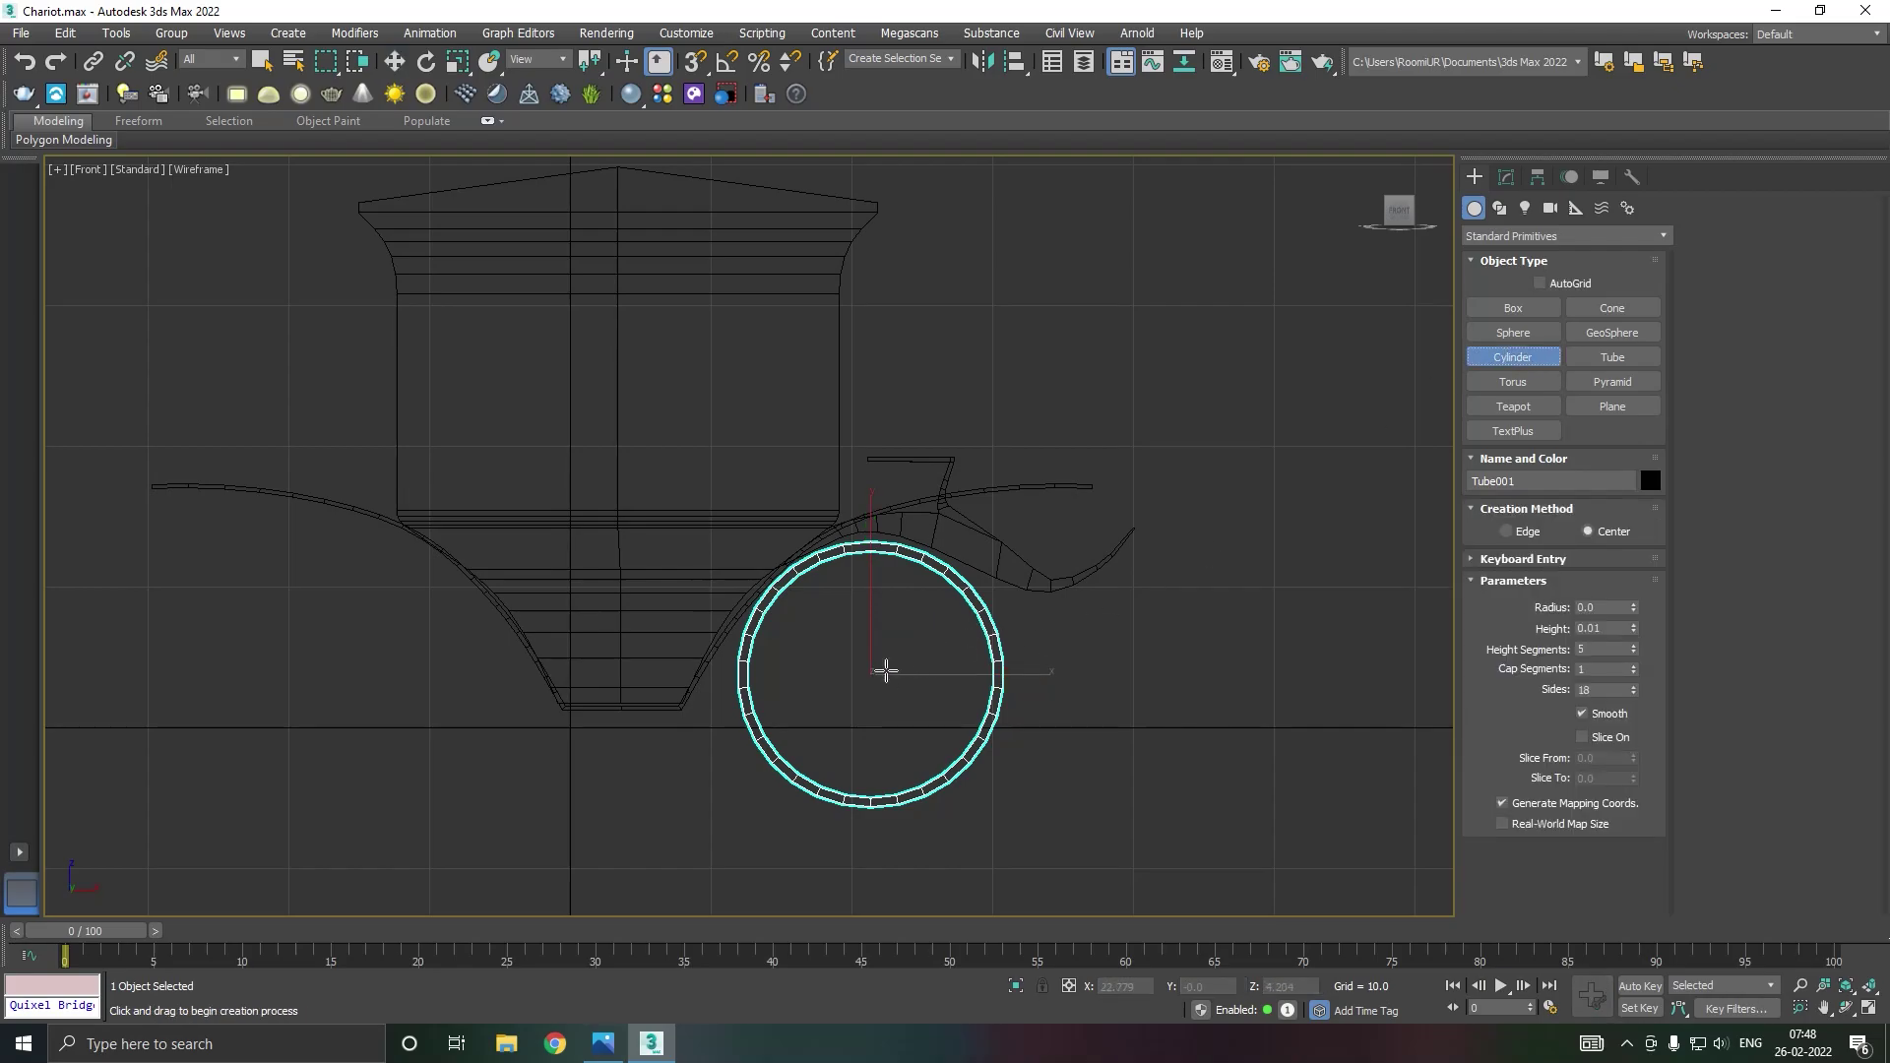
{"action": "left_click_drag", "start_coordinate": [869, 670], "coordinate": [885, 676]}
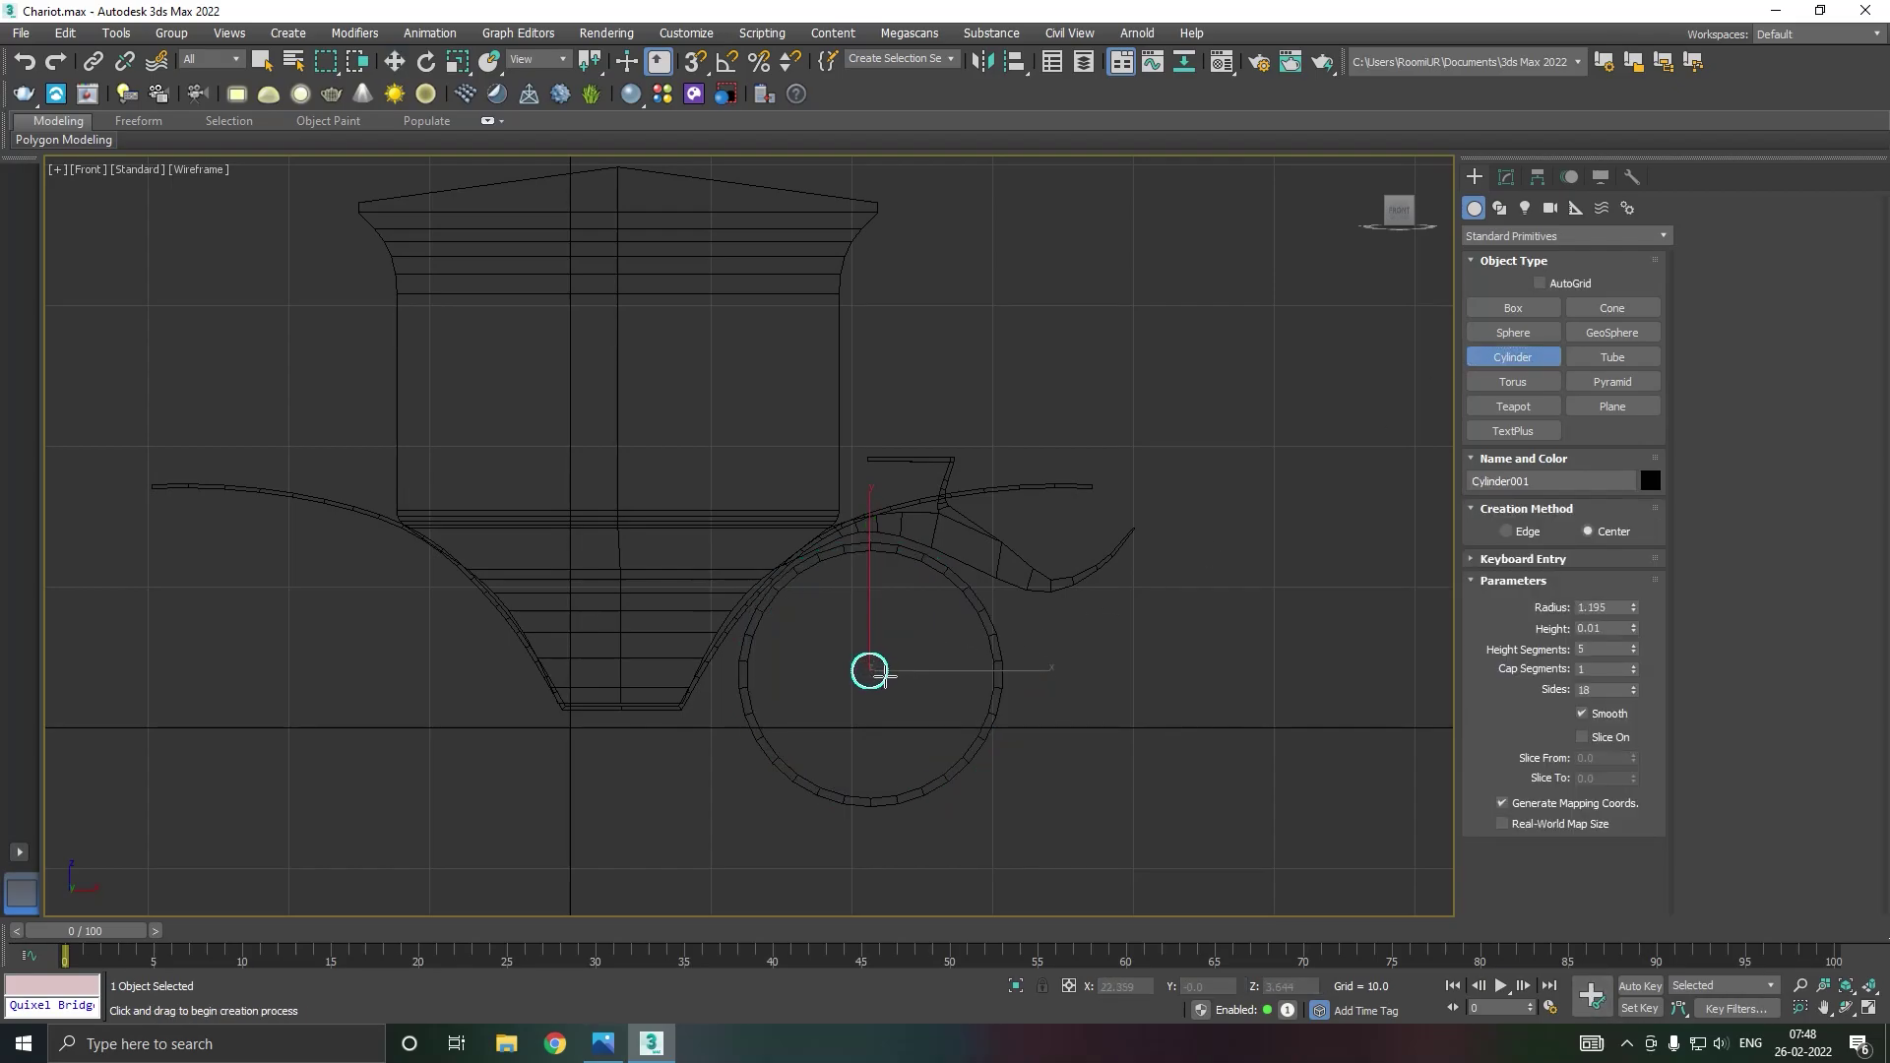
{"action": "left_click_drag", "start_coordinate": [885, 677], "coordinate": [882, 674]}
{"action": "right_click", "coordinate": [871, 670]}
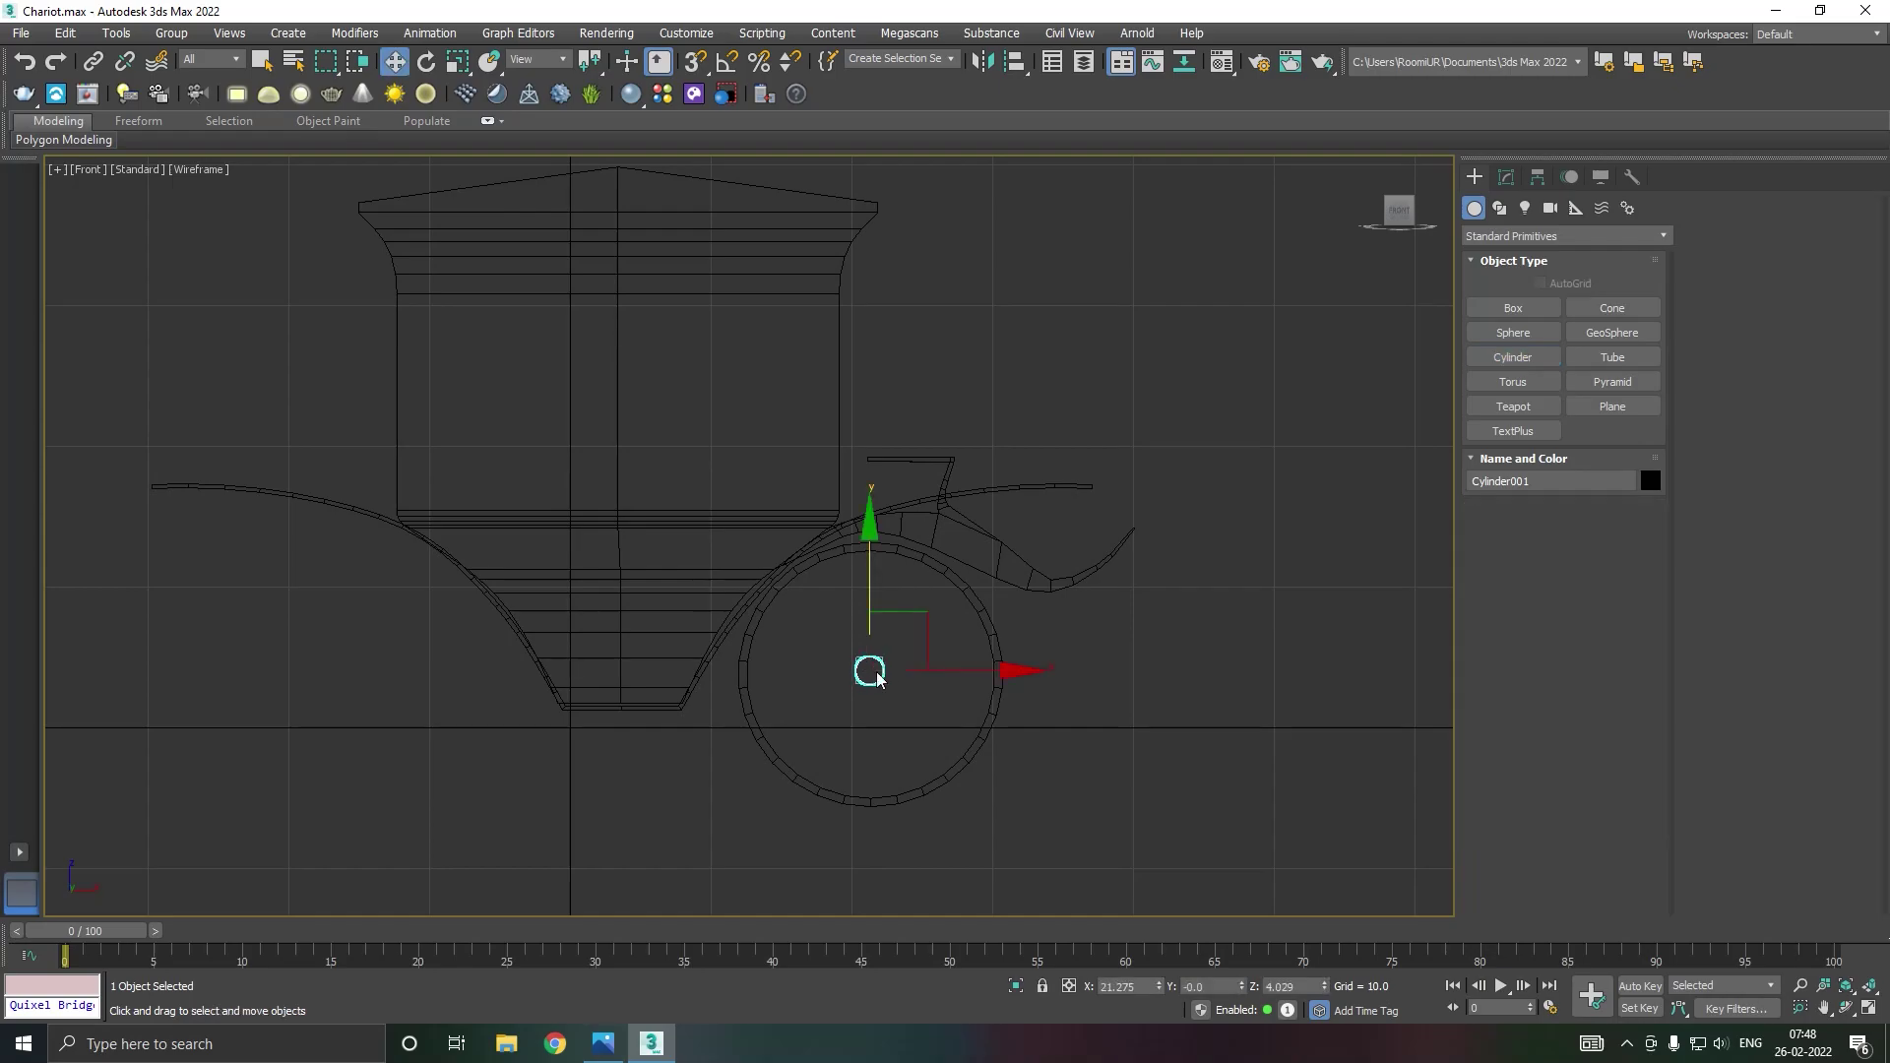
Step: Move the hub cylinder along Y onto the wheel face and give it 1 height segment
{"action": "key", "text": "p"}
{"action": "key", "text": "m"}
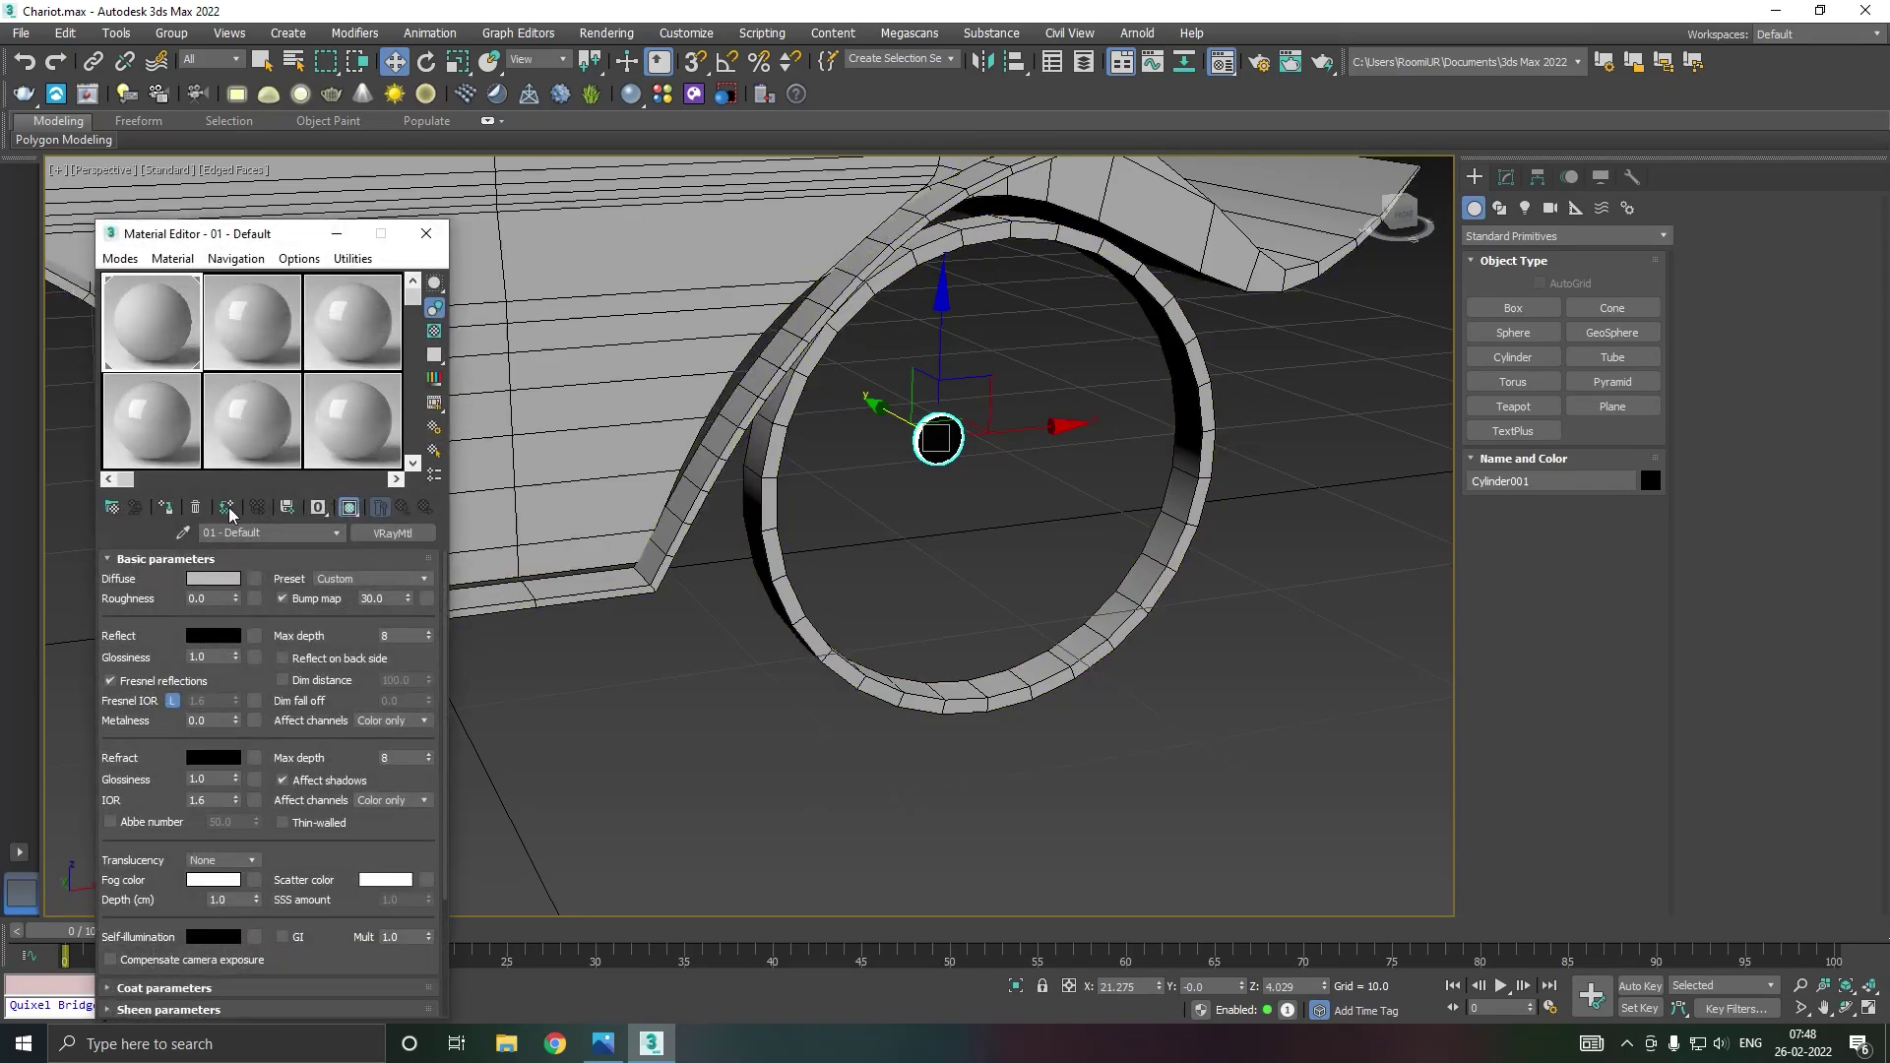
{"action": "key", "text": "m"}
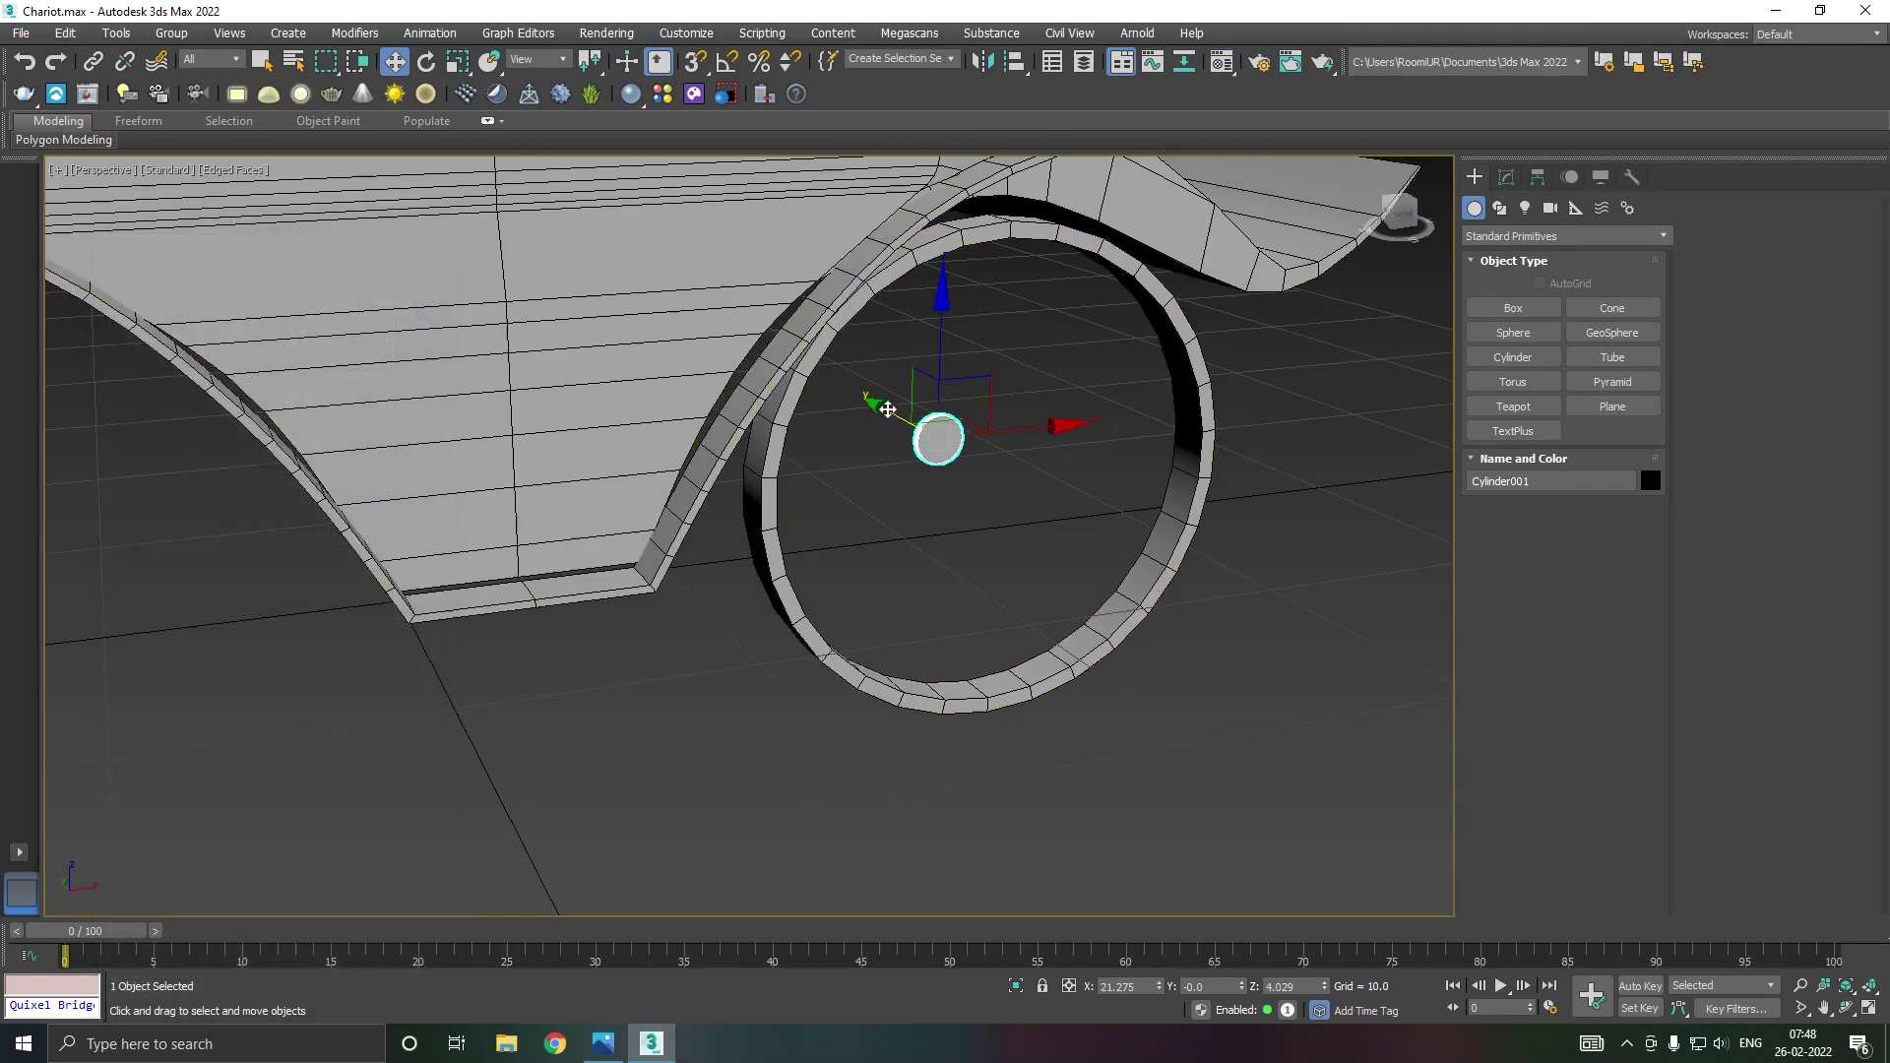
{"action": "middle_click_drag", "start_coordinate": [887, 410], "coordinate": [780, 439], "text": "alt"}
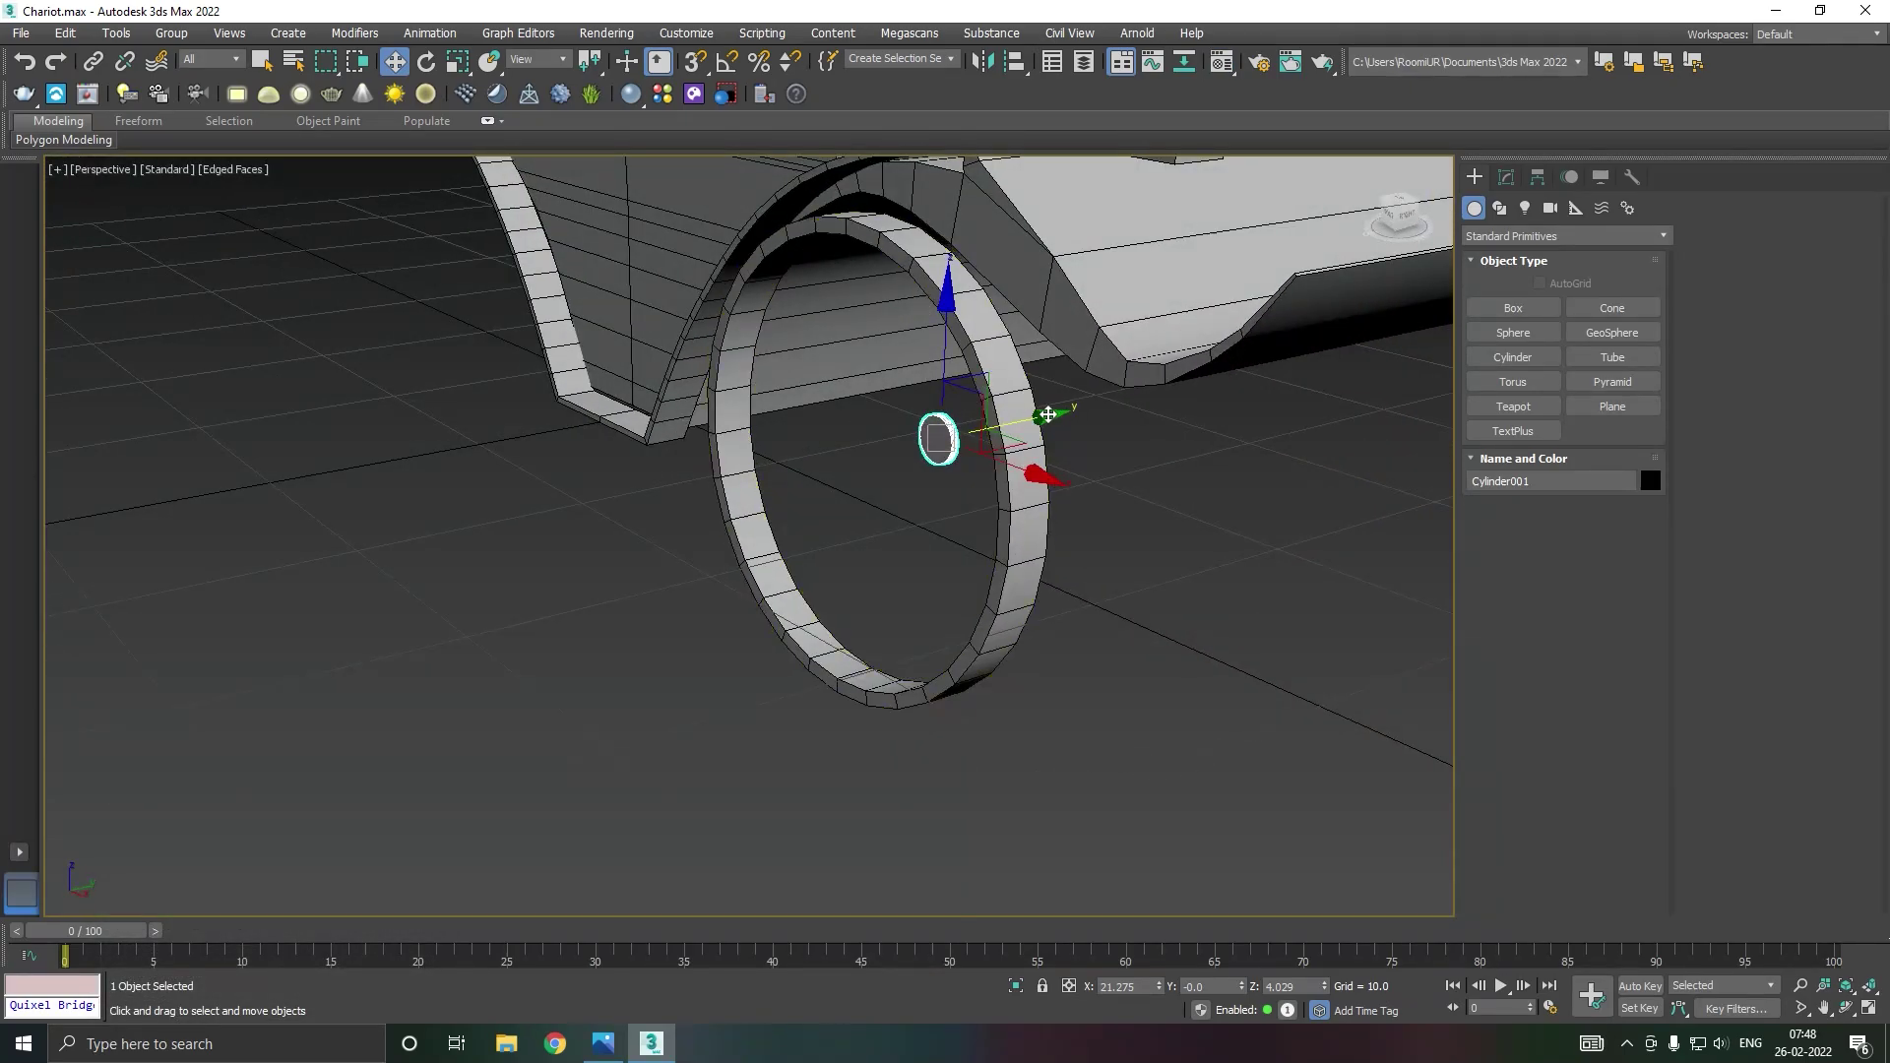
{"action": "left_click_drag", "start_coordinate": [1048, 415], "coordinate": [1001, 429]}
{"action": "left_click", "coordinate": [1506, 178]}
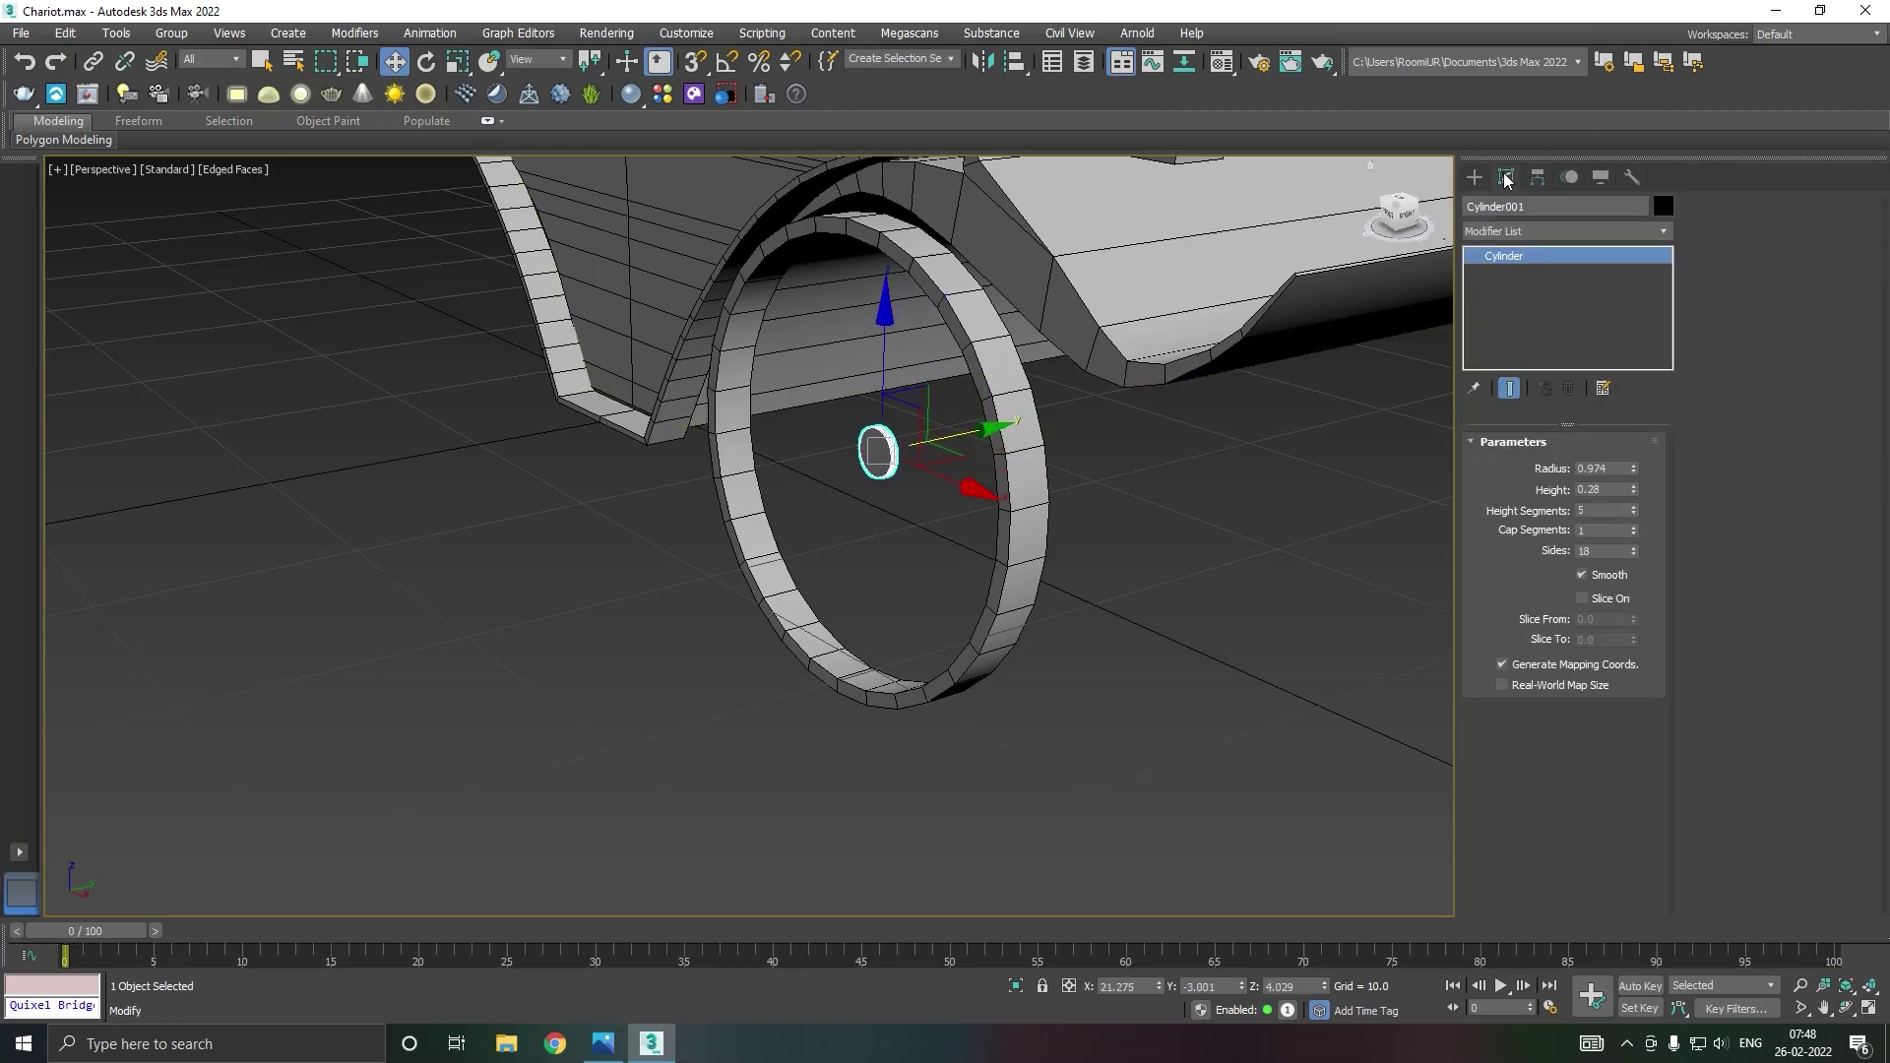
{"action": "right_click", "coordinate": [1633, 514]}
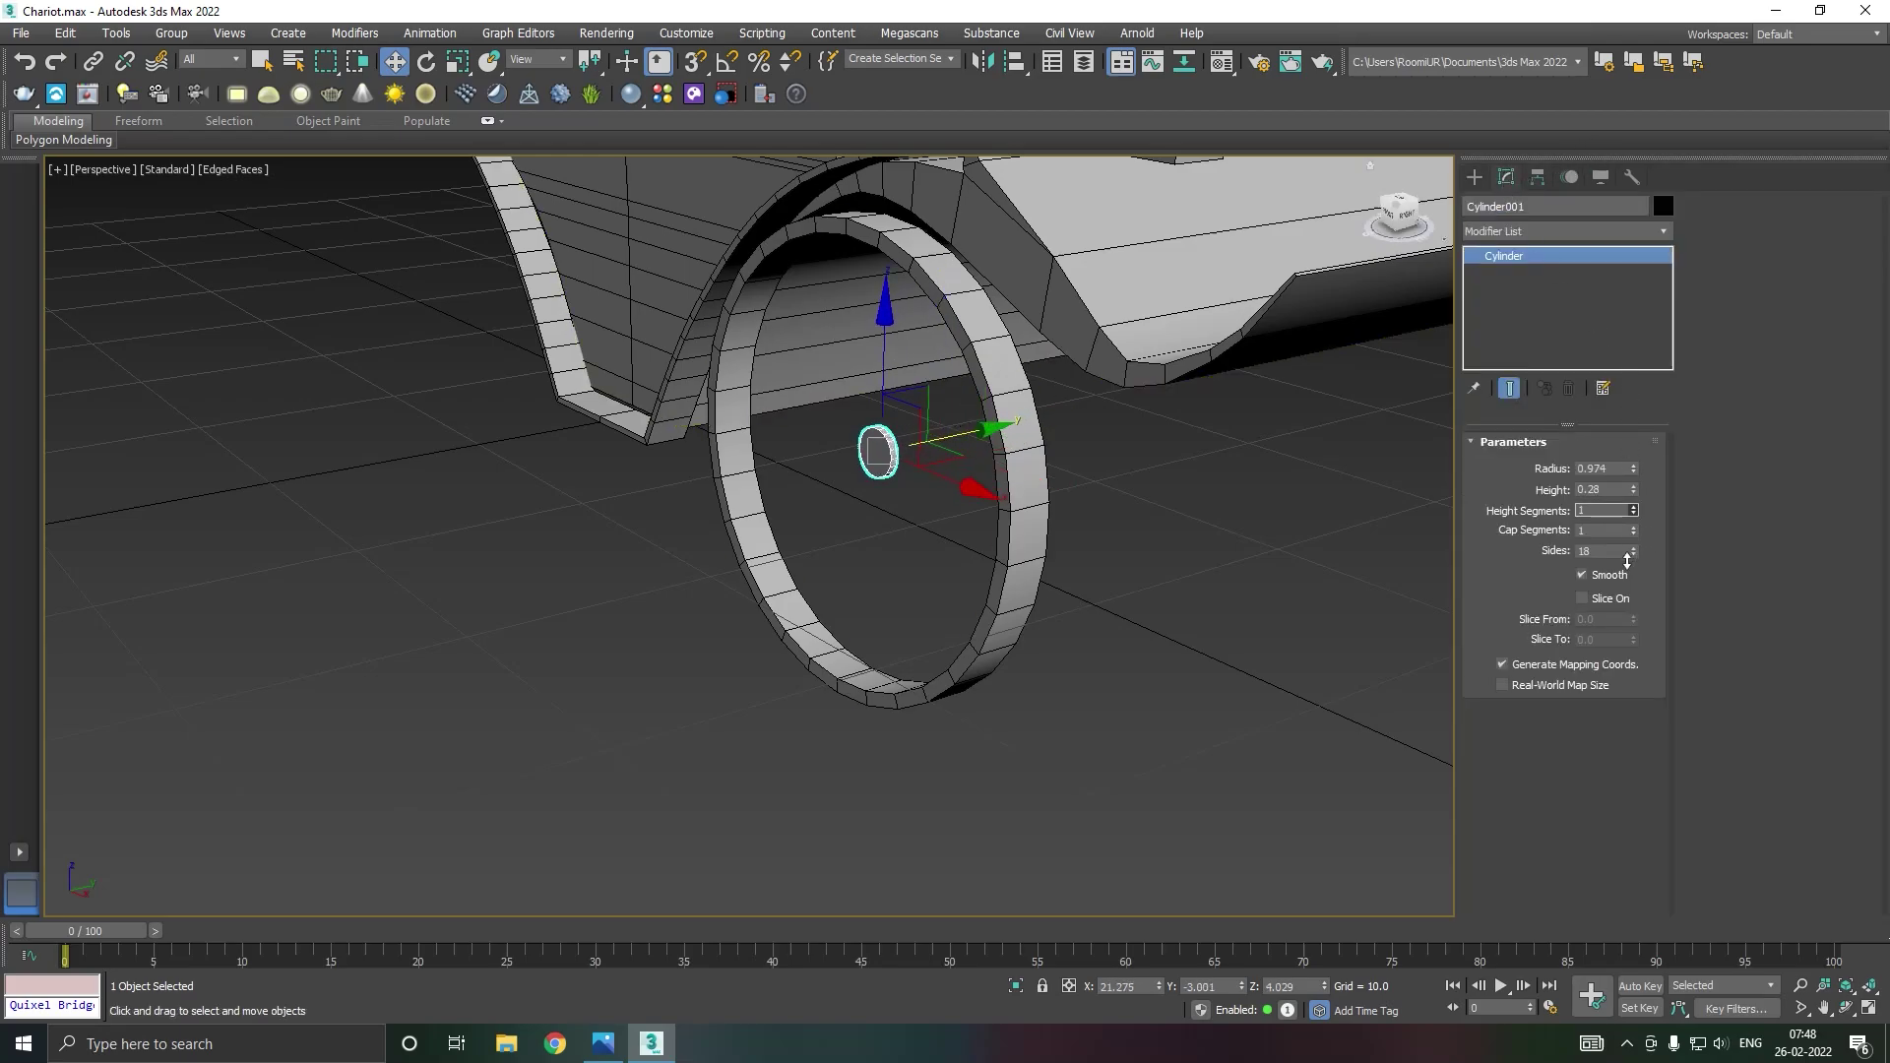
{"action": "scroll", "coordinate": [853, 447], "scroll_direction": "up", "scroll_amount": 5}
{"action": "left_click_drag", "start_coordinate": [1003, 434], "coordinate": [973, 442]}
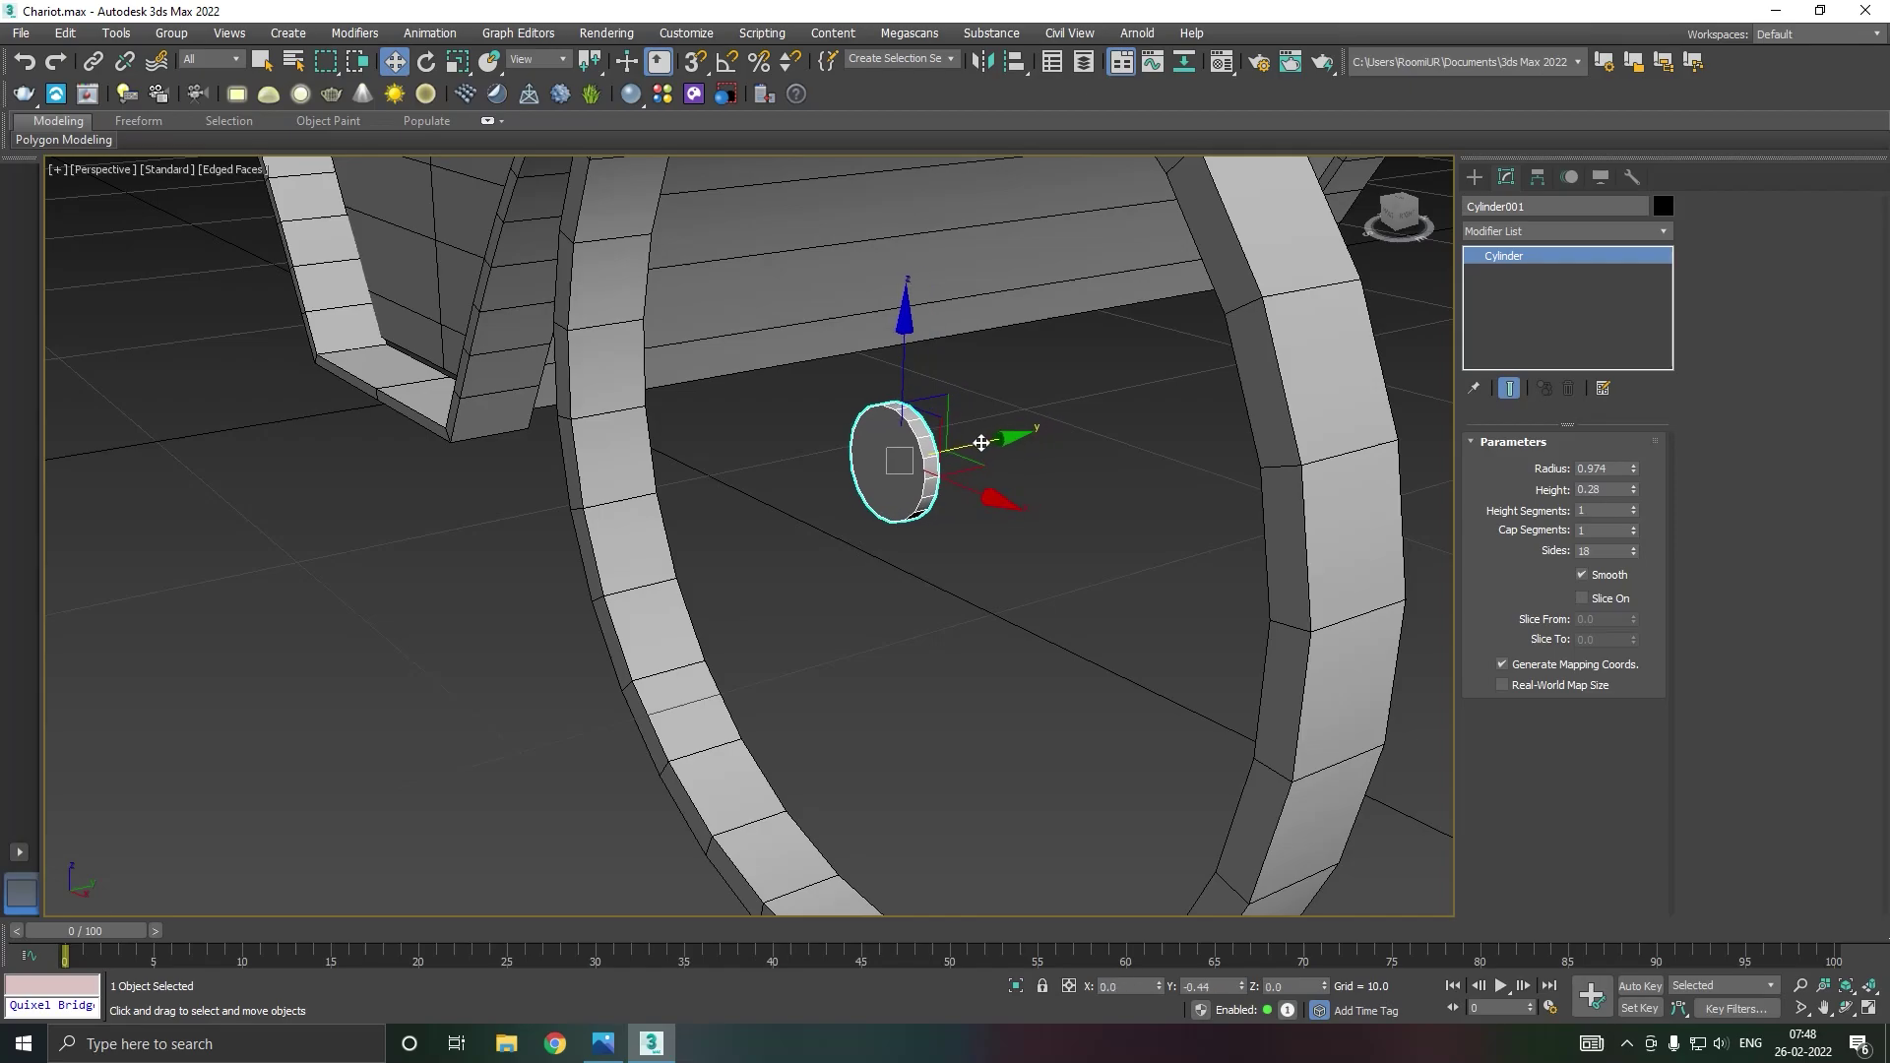
Step: Thin the hub to height 0.13, widen it to radius 1.164, and convert it to Editable Poly
{"action": "left_click_drag", "start_coordinate": [1635, 490], "coordinate": [1636, 505]}
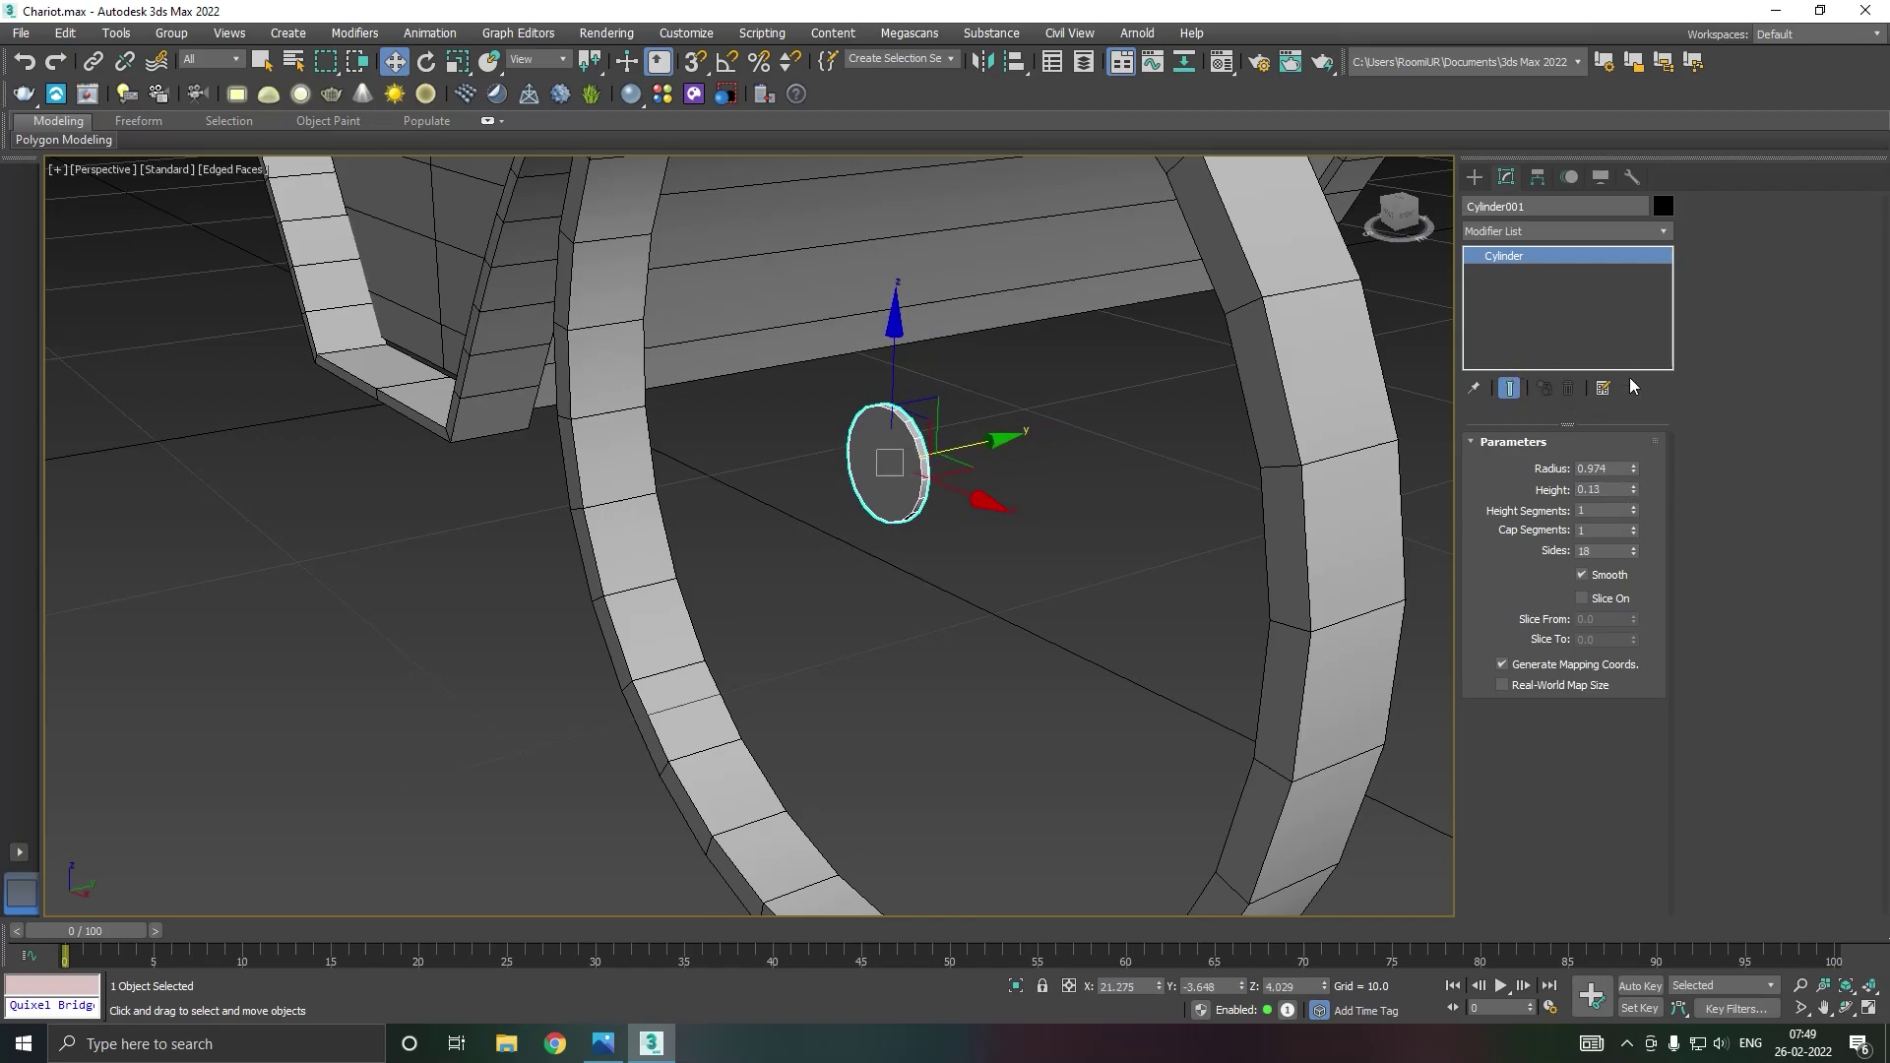
{"action": "left_click_drag", "start_coordinate": [1635, 468], "coordinate": [1580, 345]}
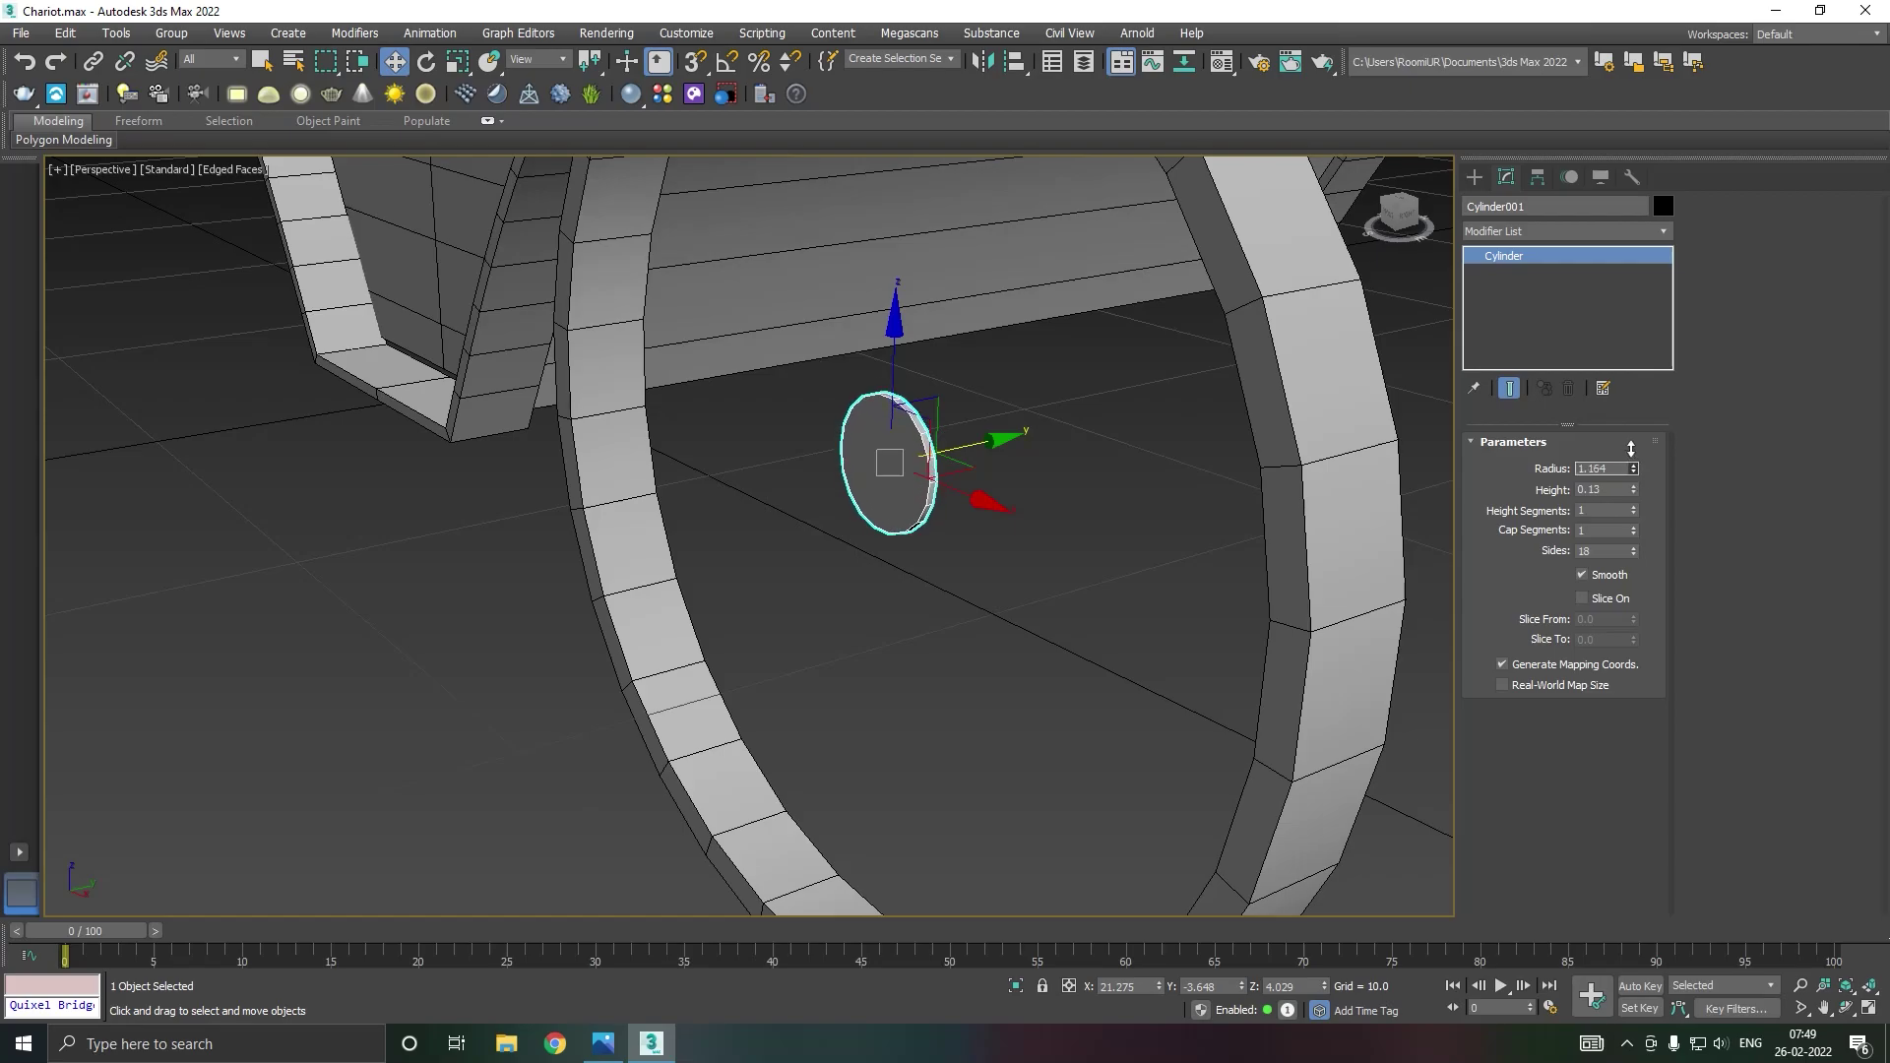
{"action": "right_click", "coordinate": [1581, 353]}
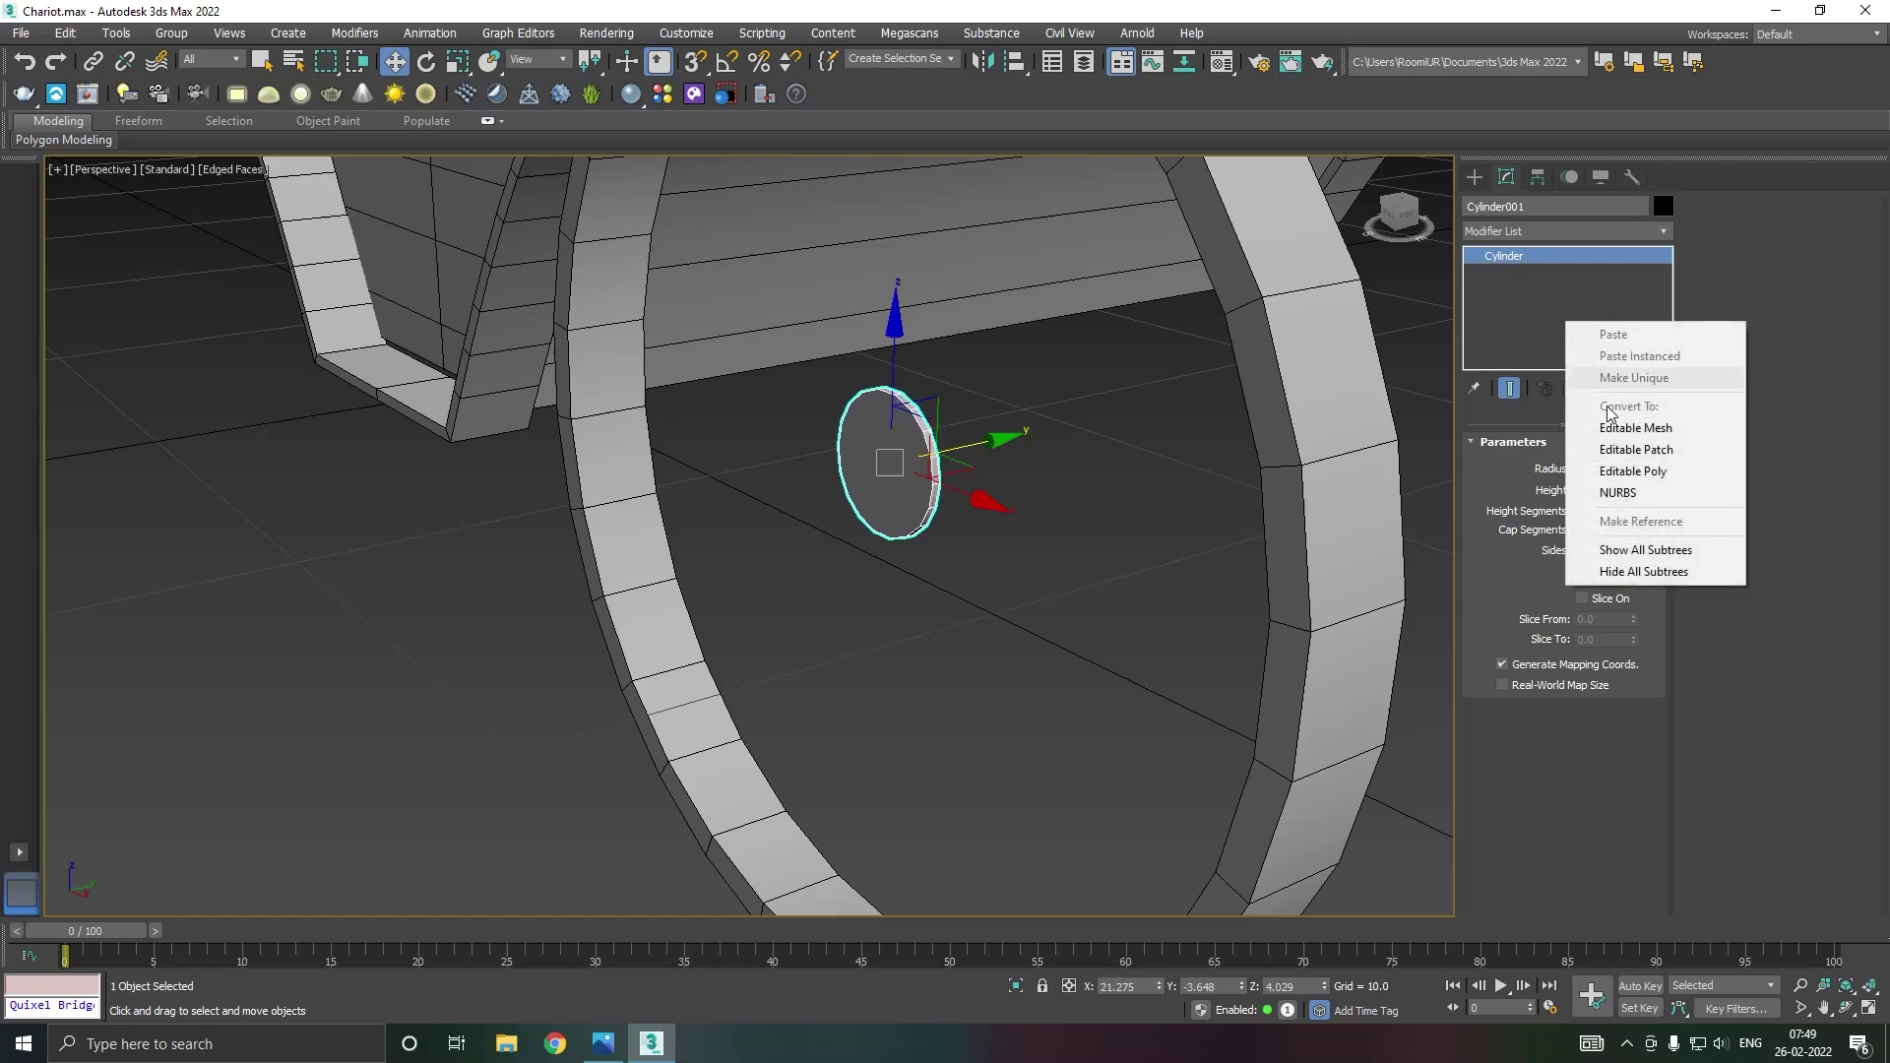
{"action": "left_click", "coordinate": [1634, 476]}
{"action": "left_click", "coordinate": [1586, 466]}
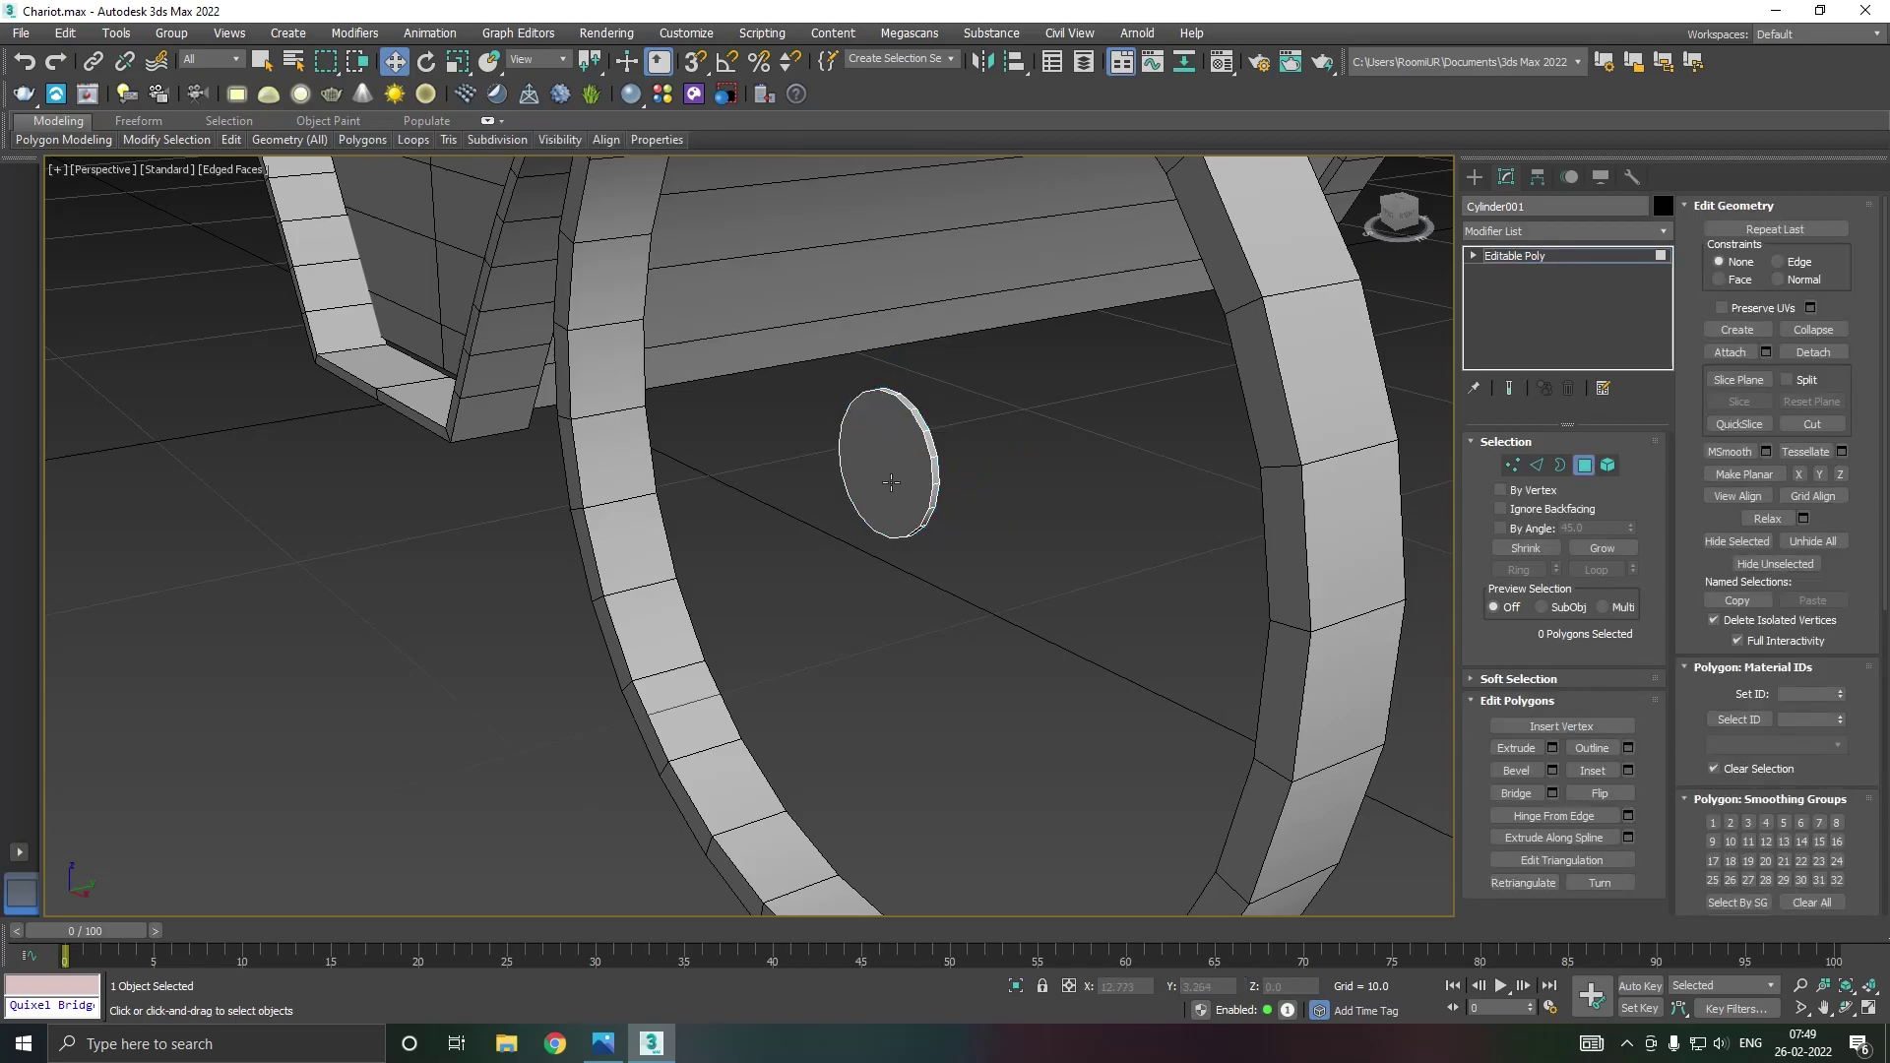
{"action": "left_click", "coordinate": [886, 467]}
{"action": "left_click", "coordinate": [1628, 770]}
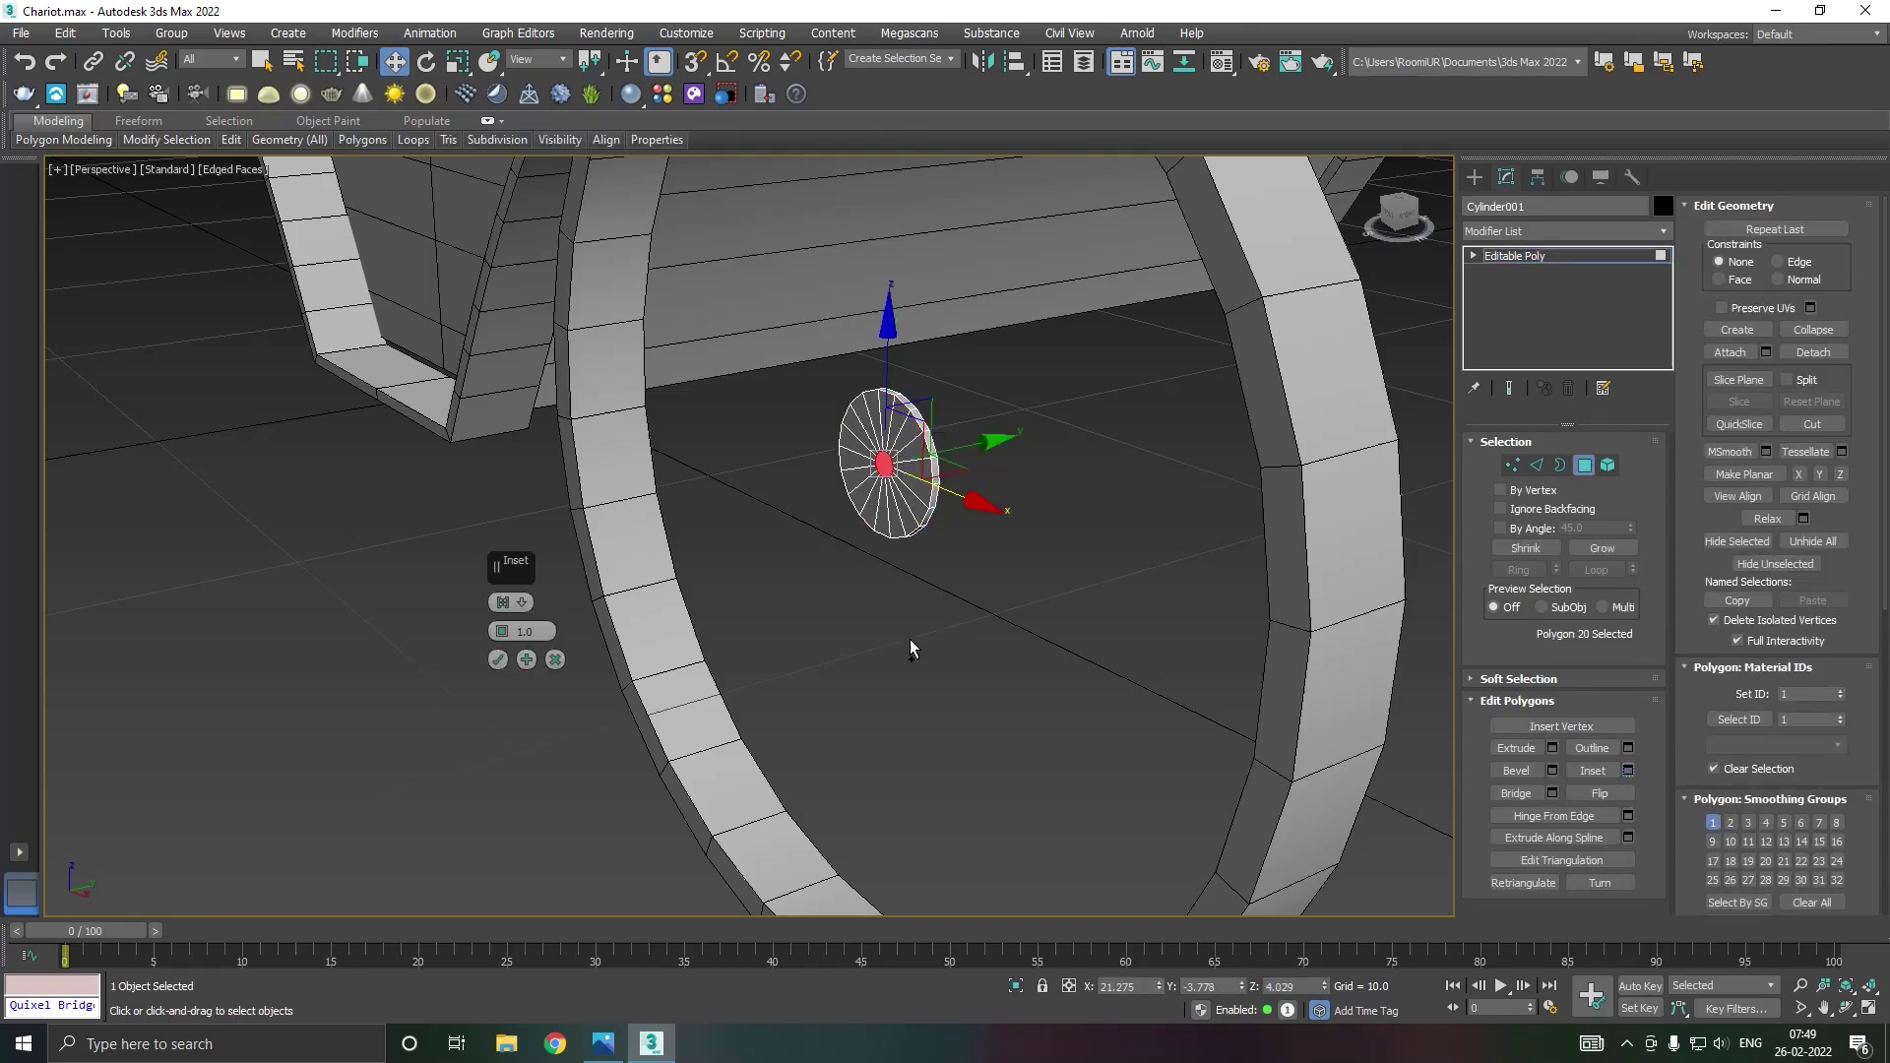
{"action": "mouse_move", "coordinate": [909, 640]}
{"action": "middle_mouse_down", "text": "alt"}
{"action": "mouse_move", "coordinate": [1071, 640]}
{"action": "mouse_move", "coordinate": [689, 638]}
{"action": "middle_mouse_up", "text": "alt"}
{"action": "left_click_drag", "start_coordinate": [504, 631], "coordinate": [504, 670]}
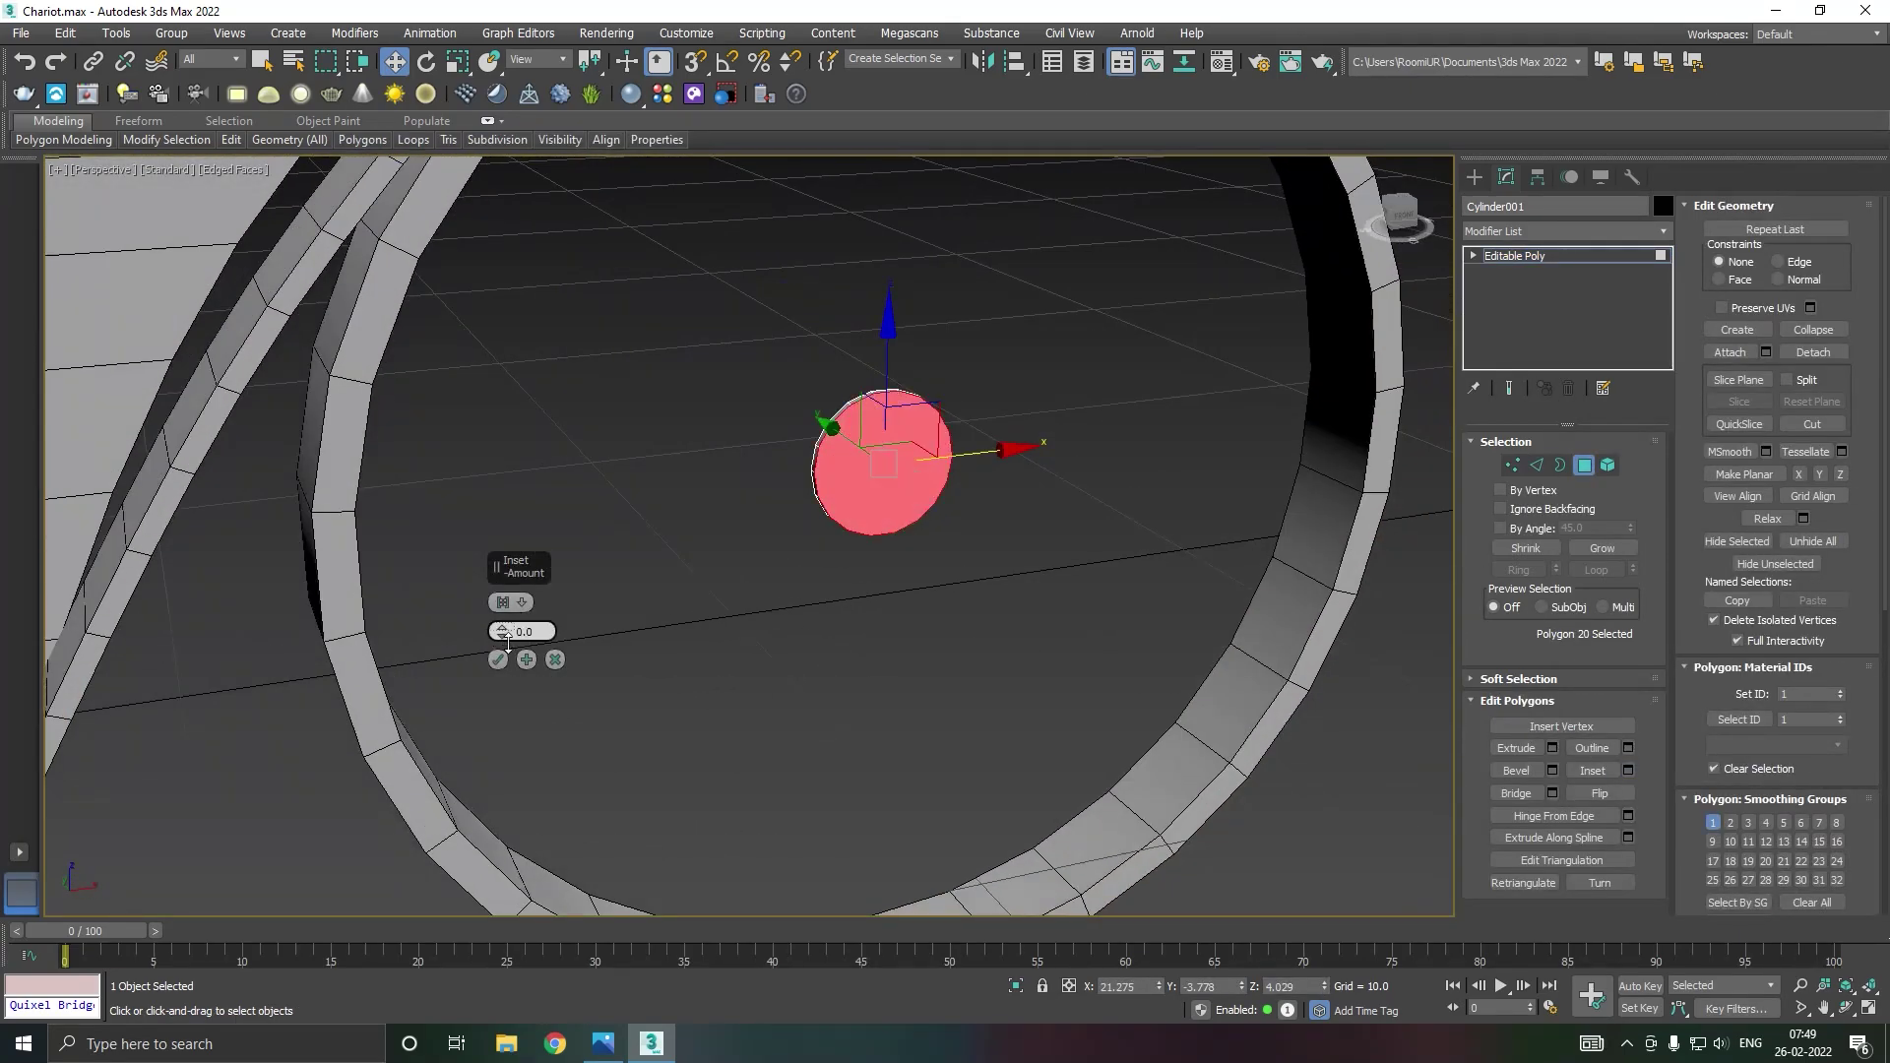
{"action": "mouse_move", "coordinate": [531, 570]}
{"action": "left_mouse_down"}
{"action": "mouse_move", "coordinate": [699, 487]}
{"action": "mouse_move", "coordinate": [684, 537]}
{"action": "left_mouse_up"}
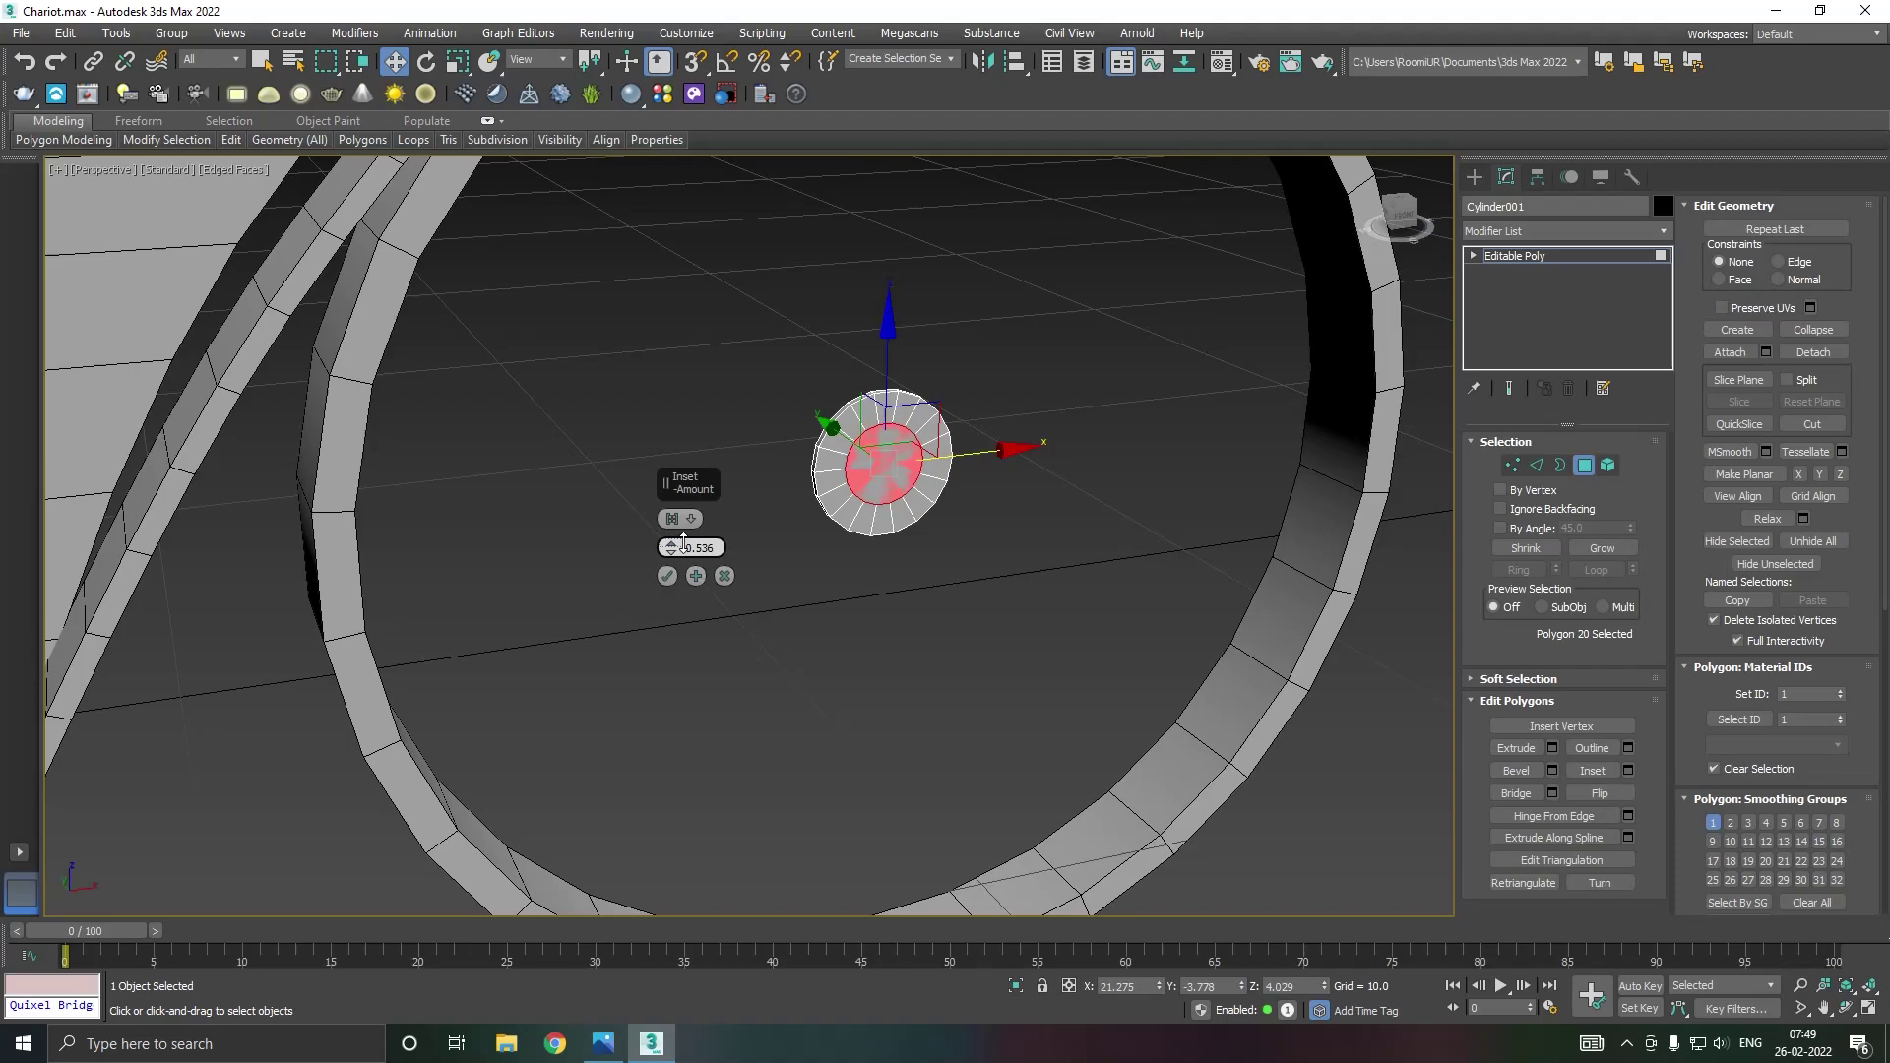
{"action": "left_click", "coordinate": [668, 576]}
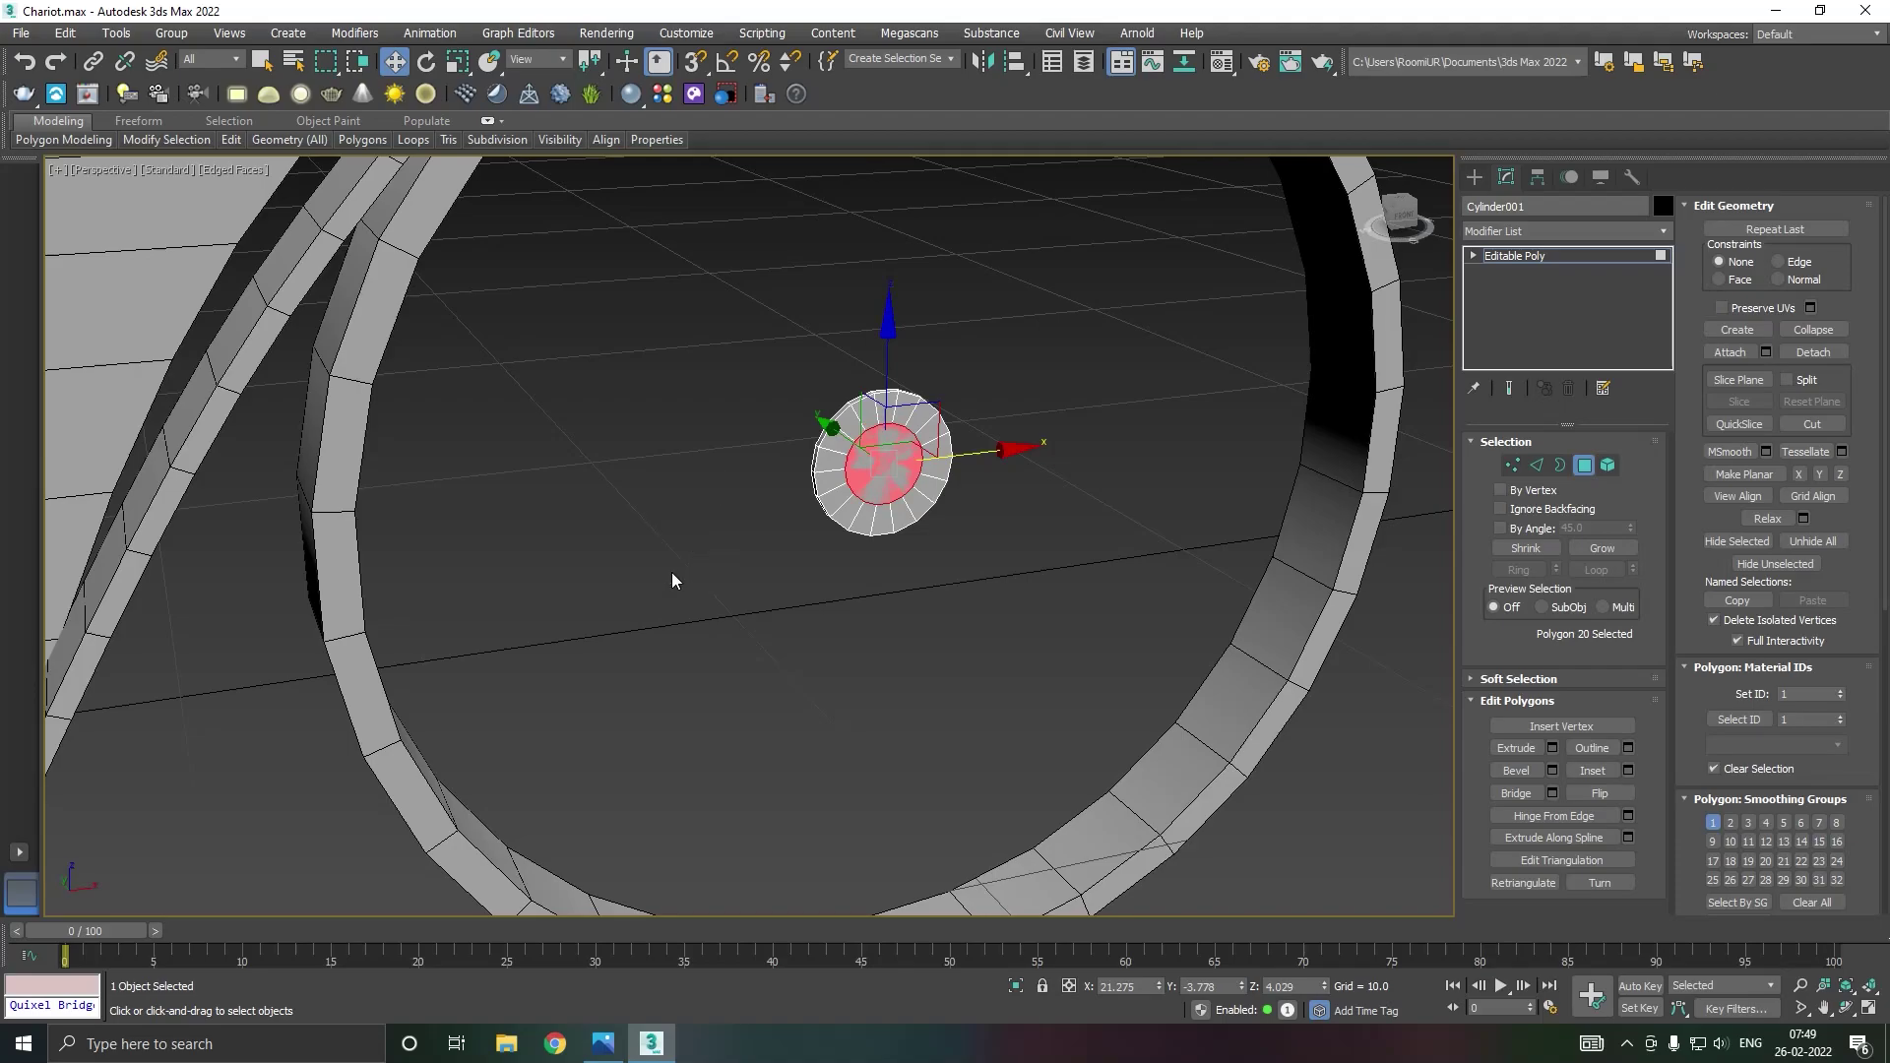
{"action": "left_click", "coordinate": [1551, 747]}
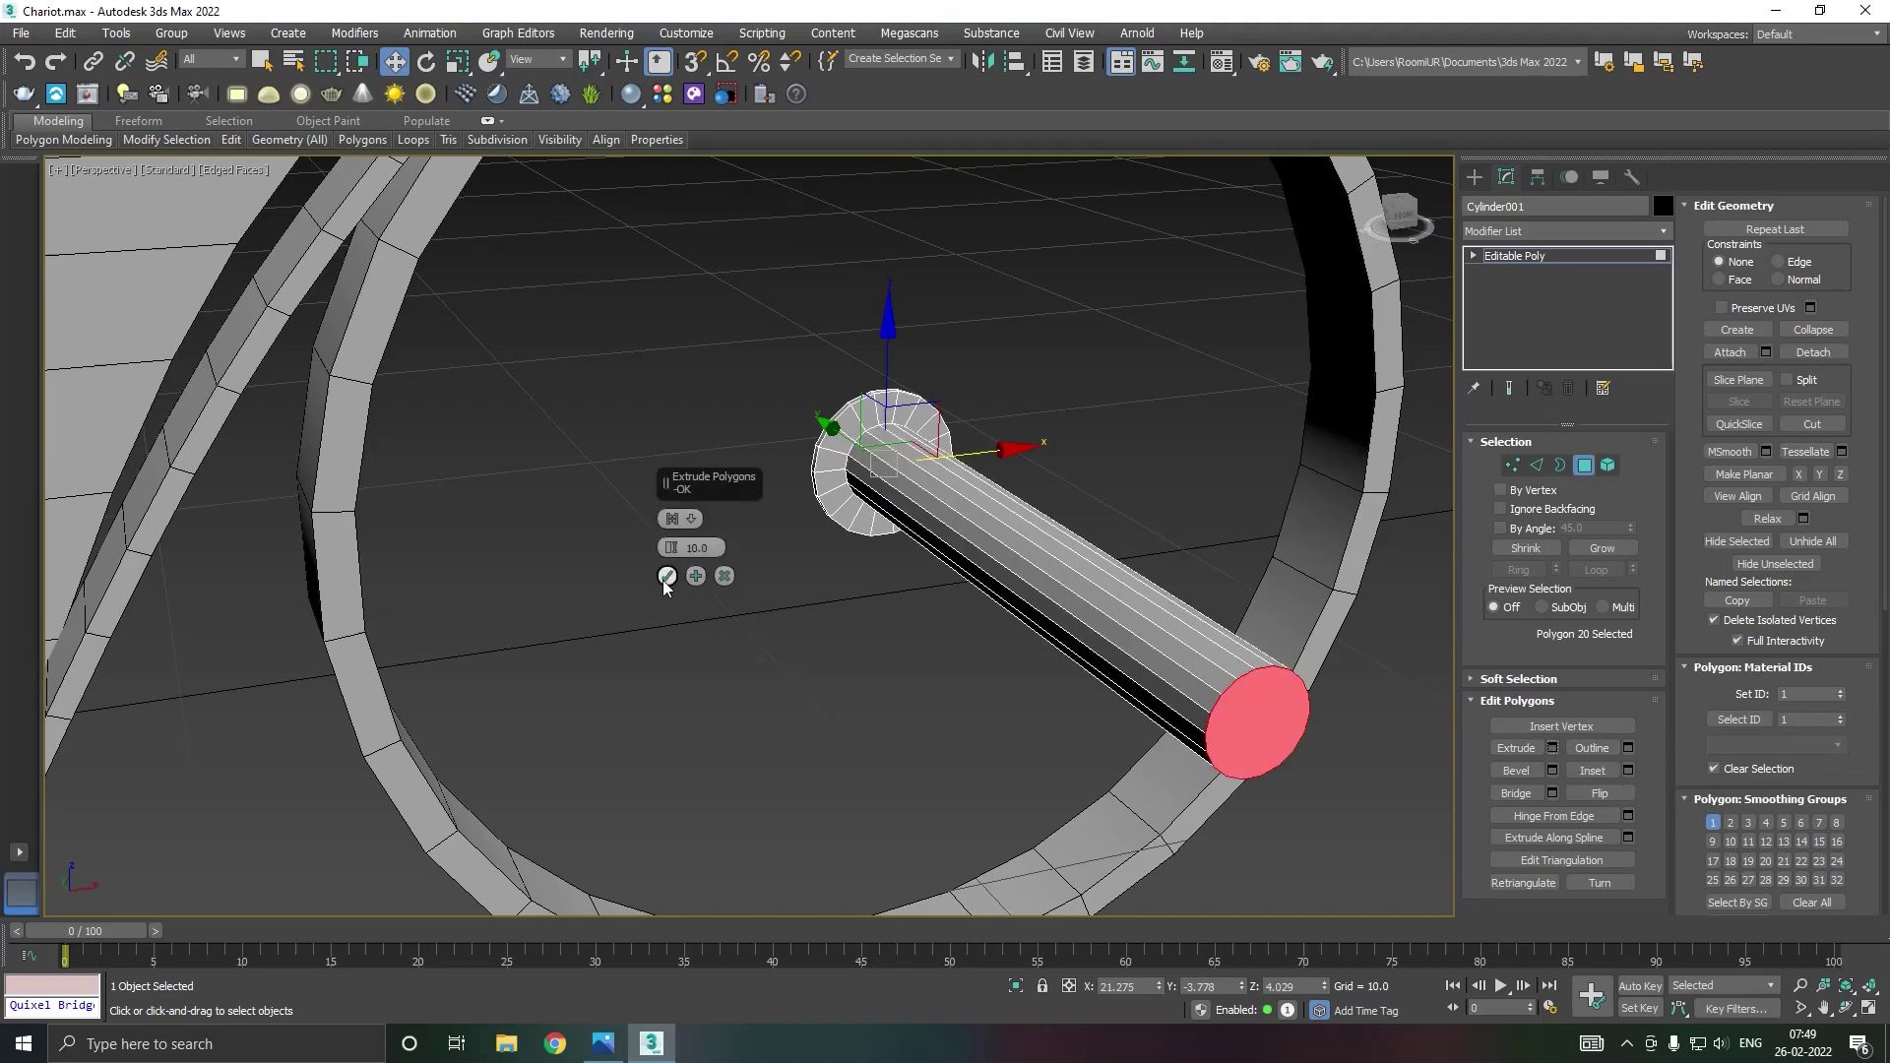
{"action": "left_click_drag", "start_coordinate": [667, 546], "coordinate": [696, 618]}
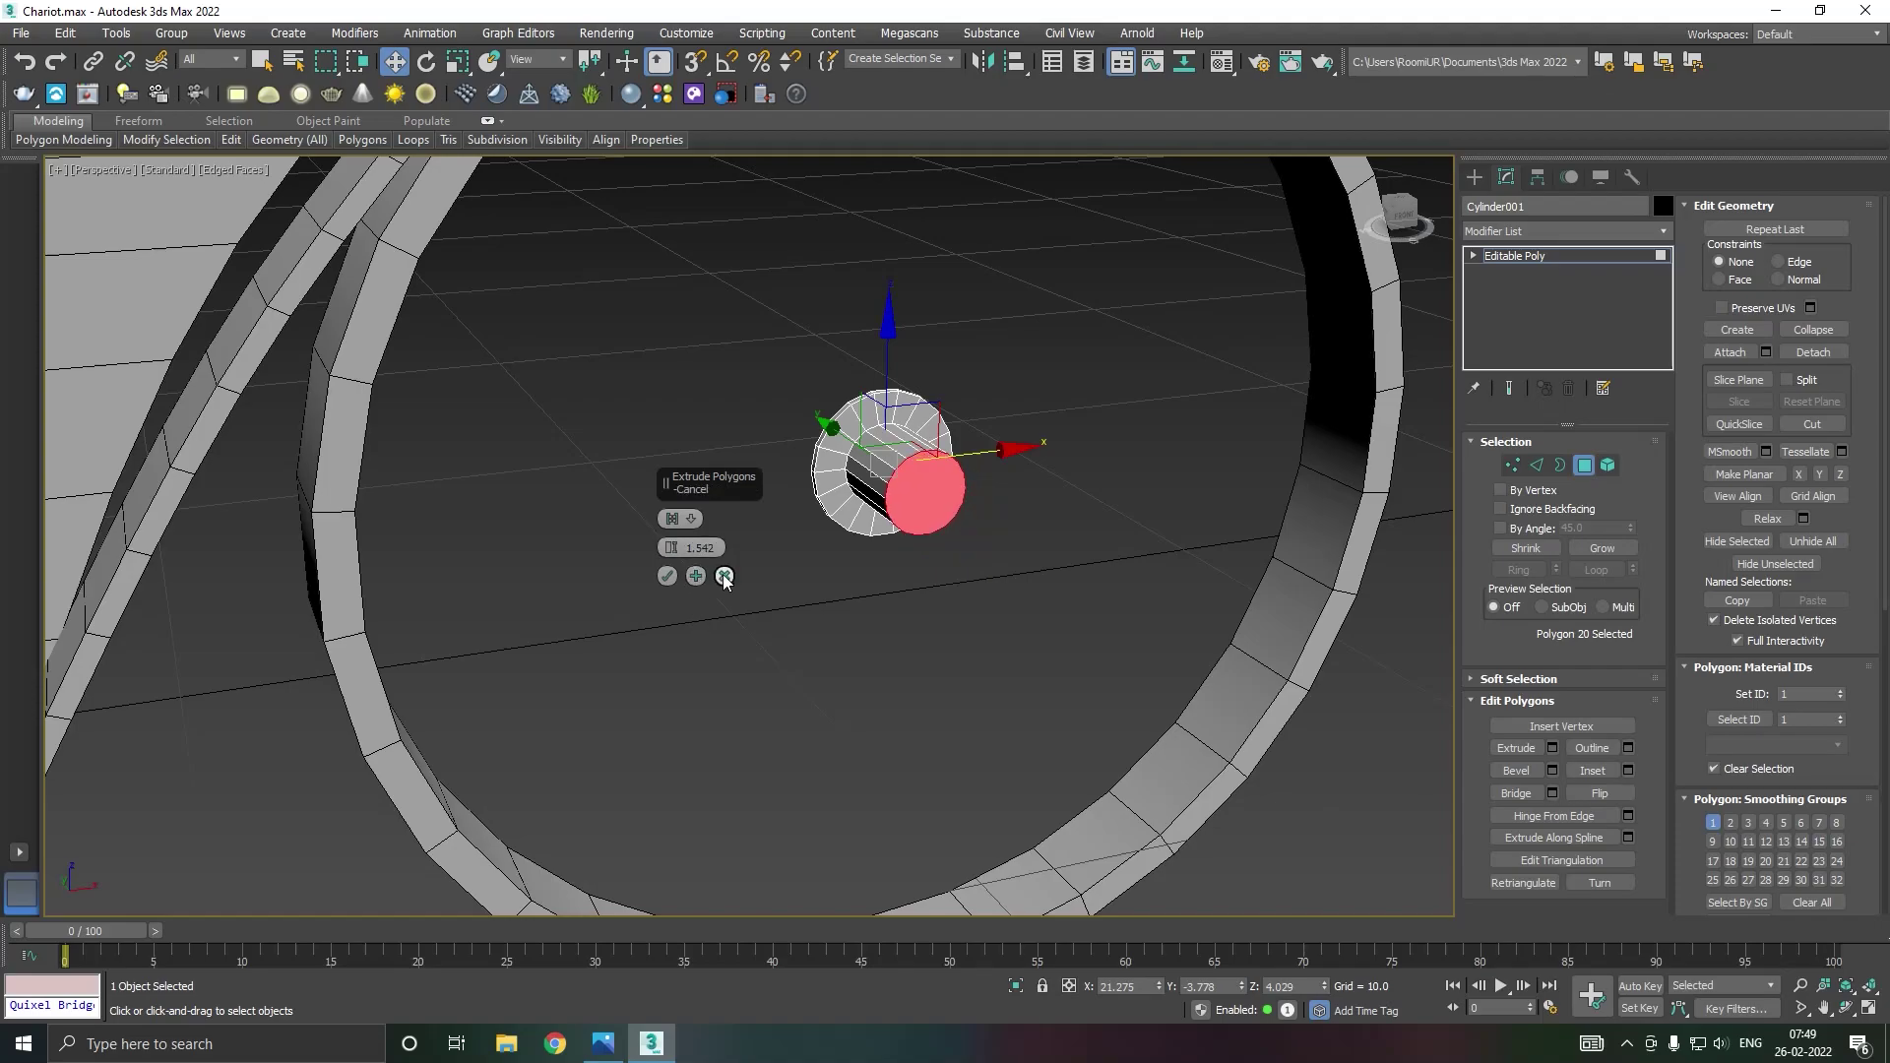
{"action": "left_click", "coordinate": [725, 577]}
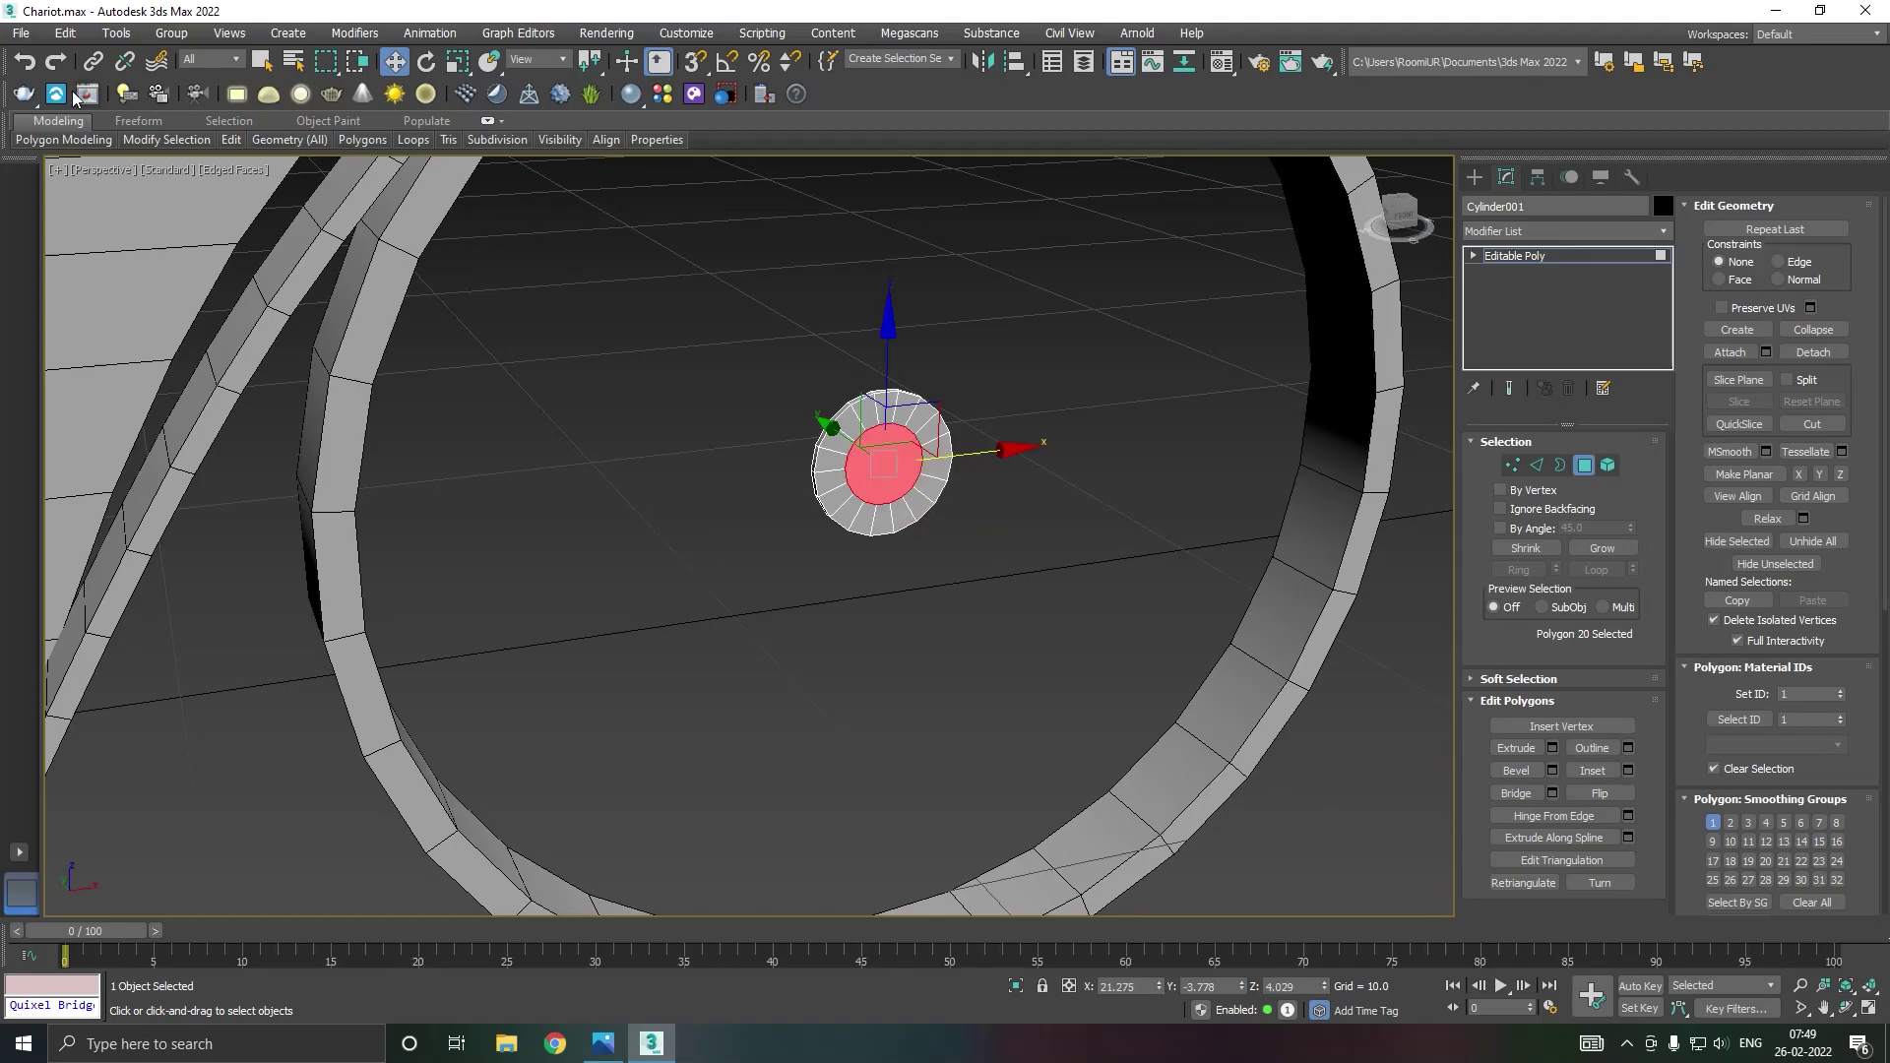
{"action": "left_click", "coordinate": [34, 61]}
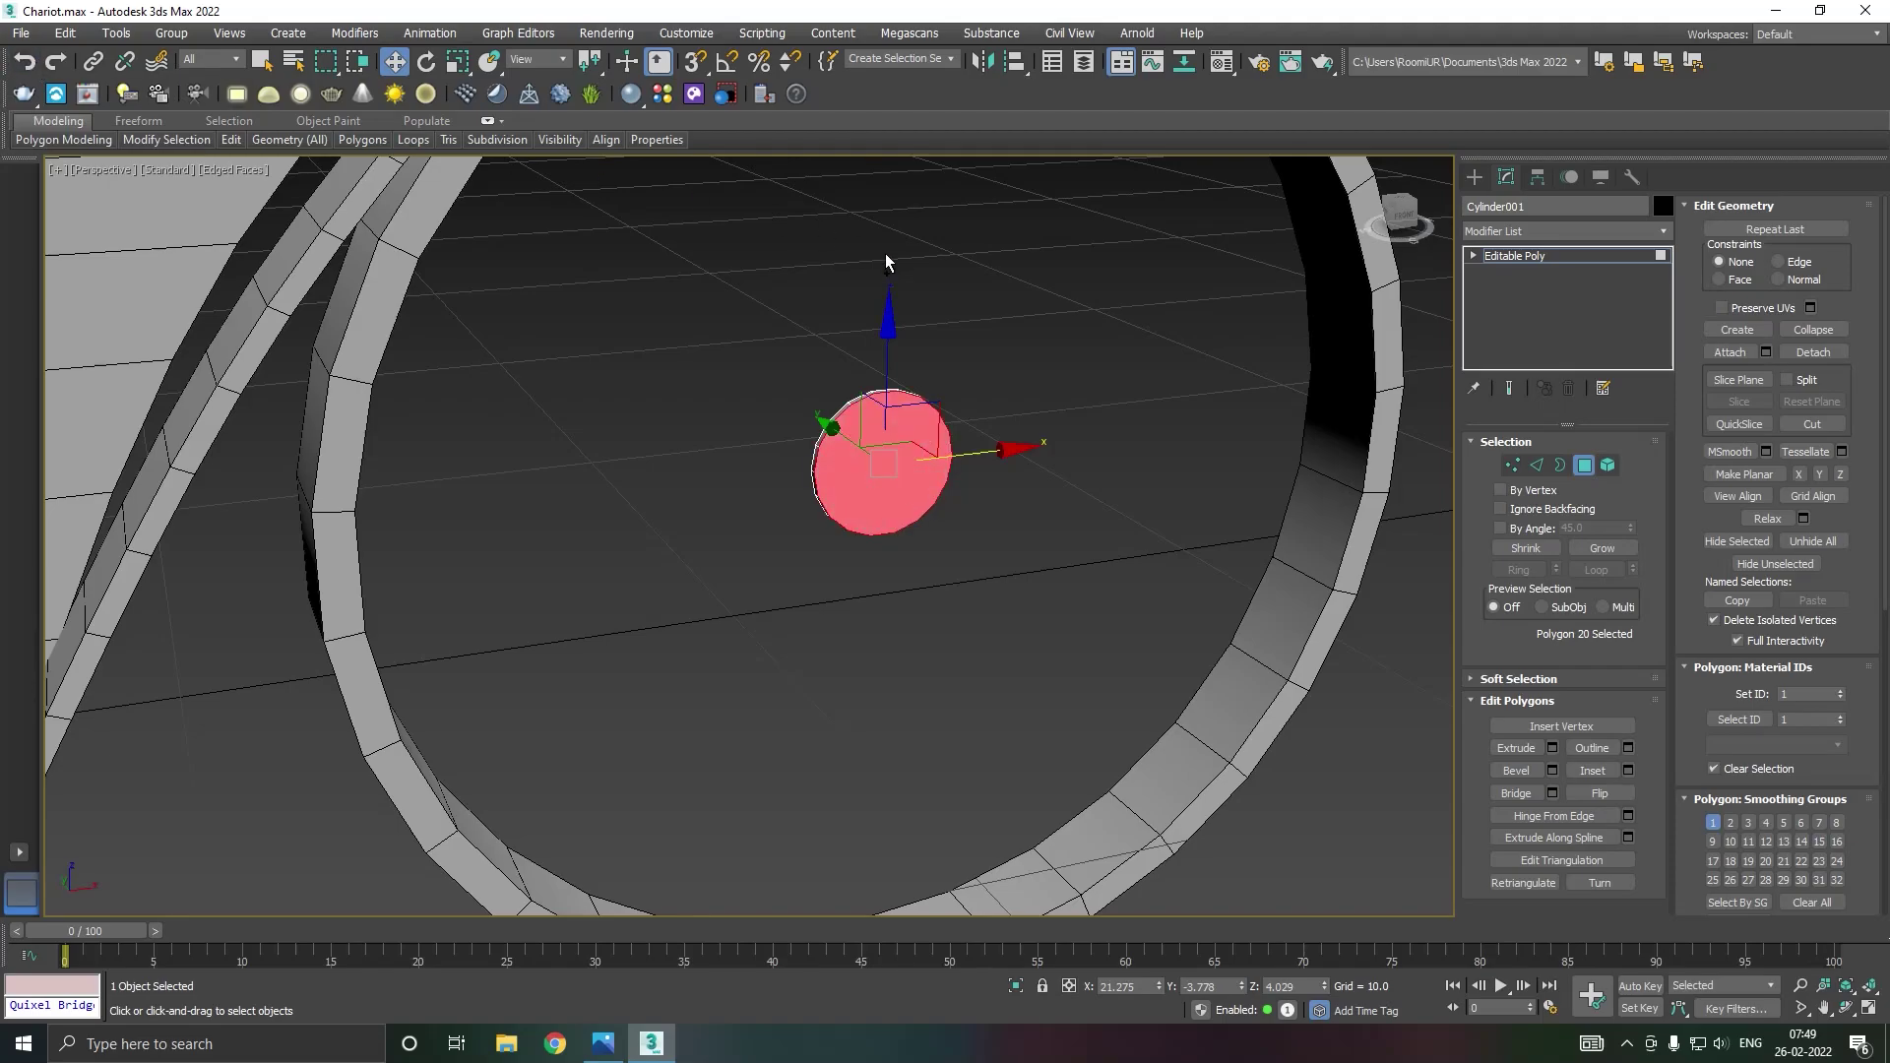
{"action": "mouse_move", "coordinate": [885, 258]}
{"action": "middle_mouse_down", "text": "alt"}
{"action": "mouse_move", "coordinate": [590, 279]}
{"action": "mouse_move", "coordinate": [747, 304]}
{"action": "mouse_move", "coordinate": [830, 449]}
{"action": "middle_mouse_up", "text": "alt"}
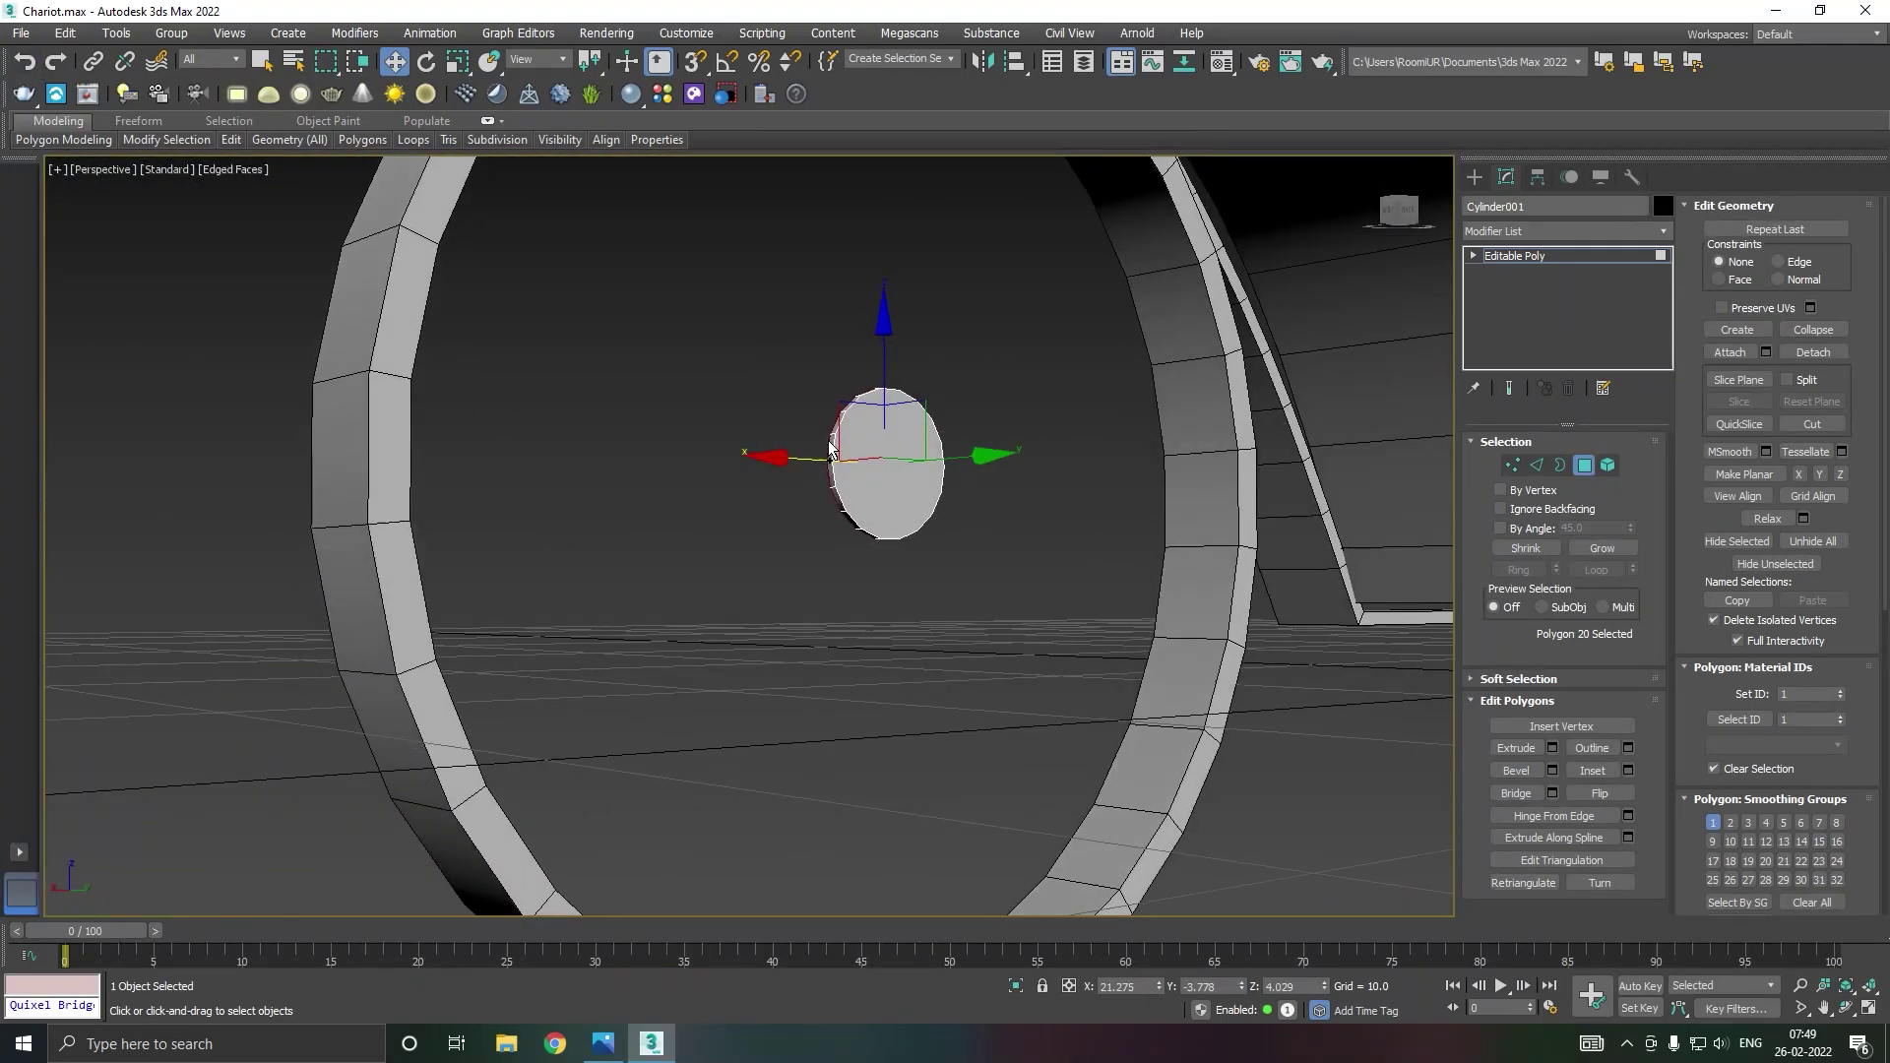
Step: Inset and extrude the cylinder's front cap into a long axle
{"action": "left_click", "coordinate": [864, 474], "text": "ctrl"}
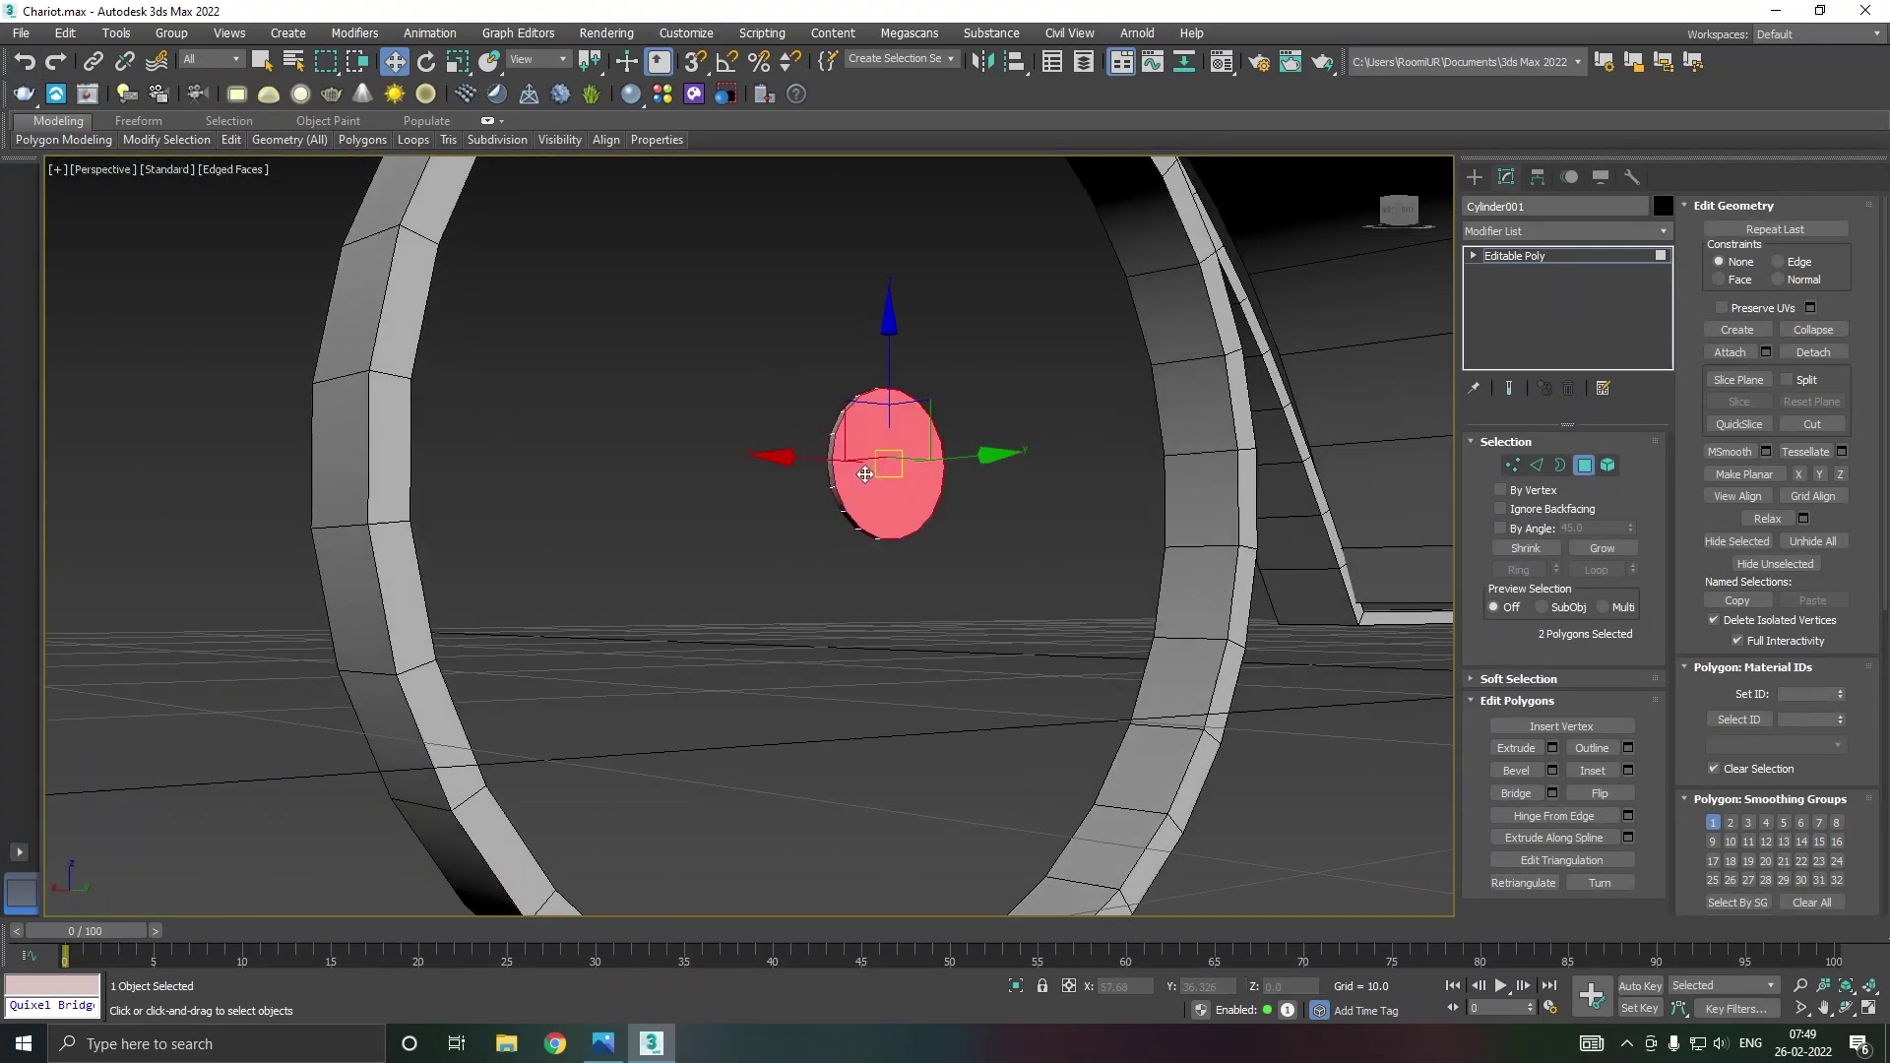
{"action": "left_click", "coordinate": [1628, 771]}
{"action": "left_click", "coordinate": [668, 577]}
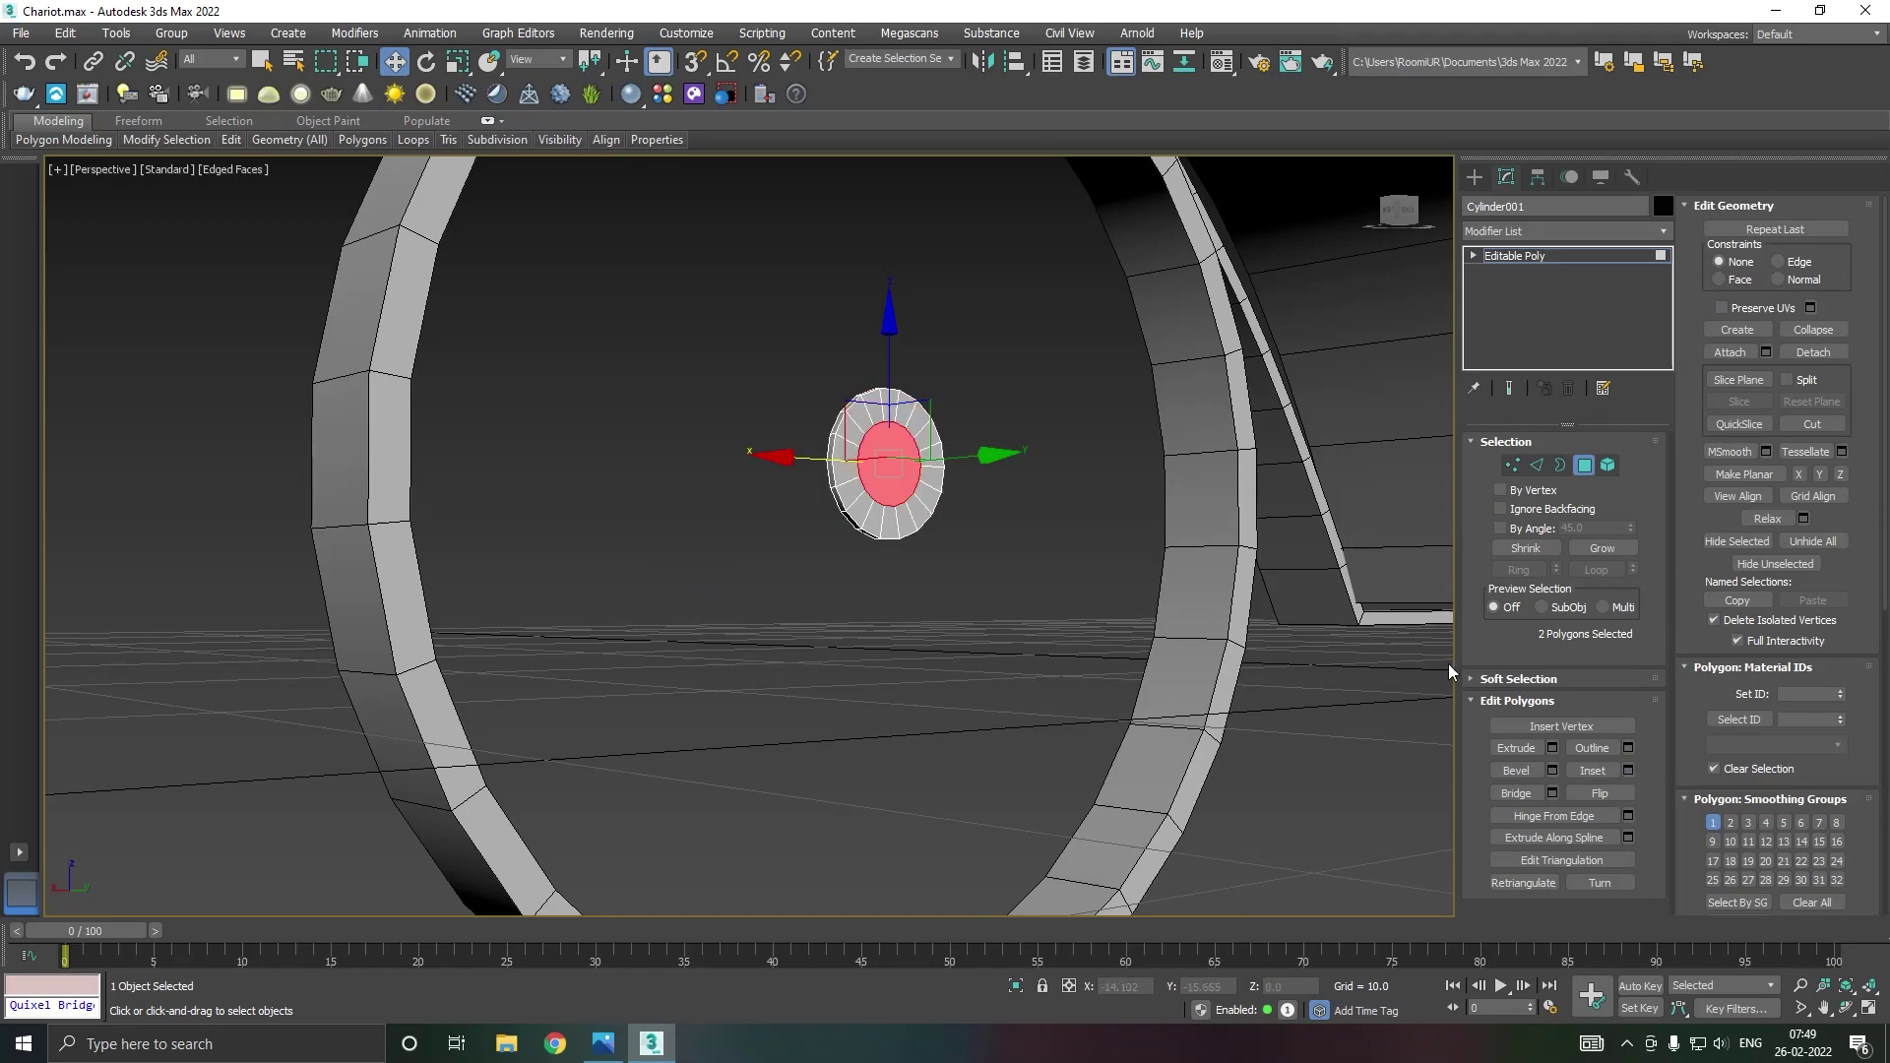
{"action": "left_click", "coordinate": [1553, 748]}
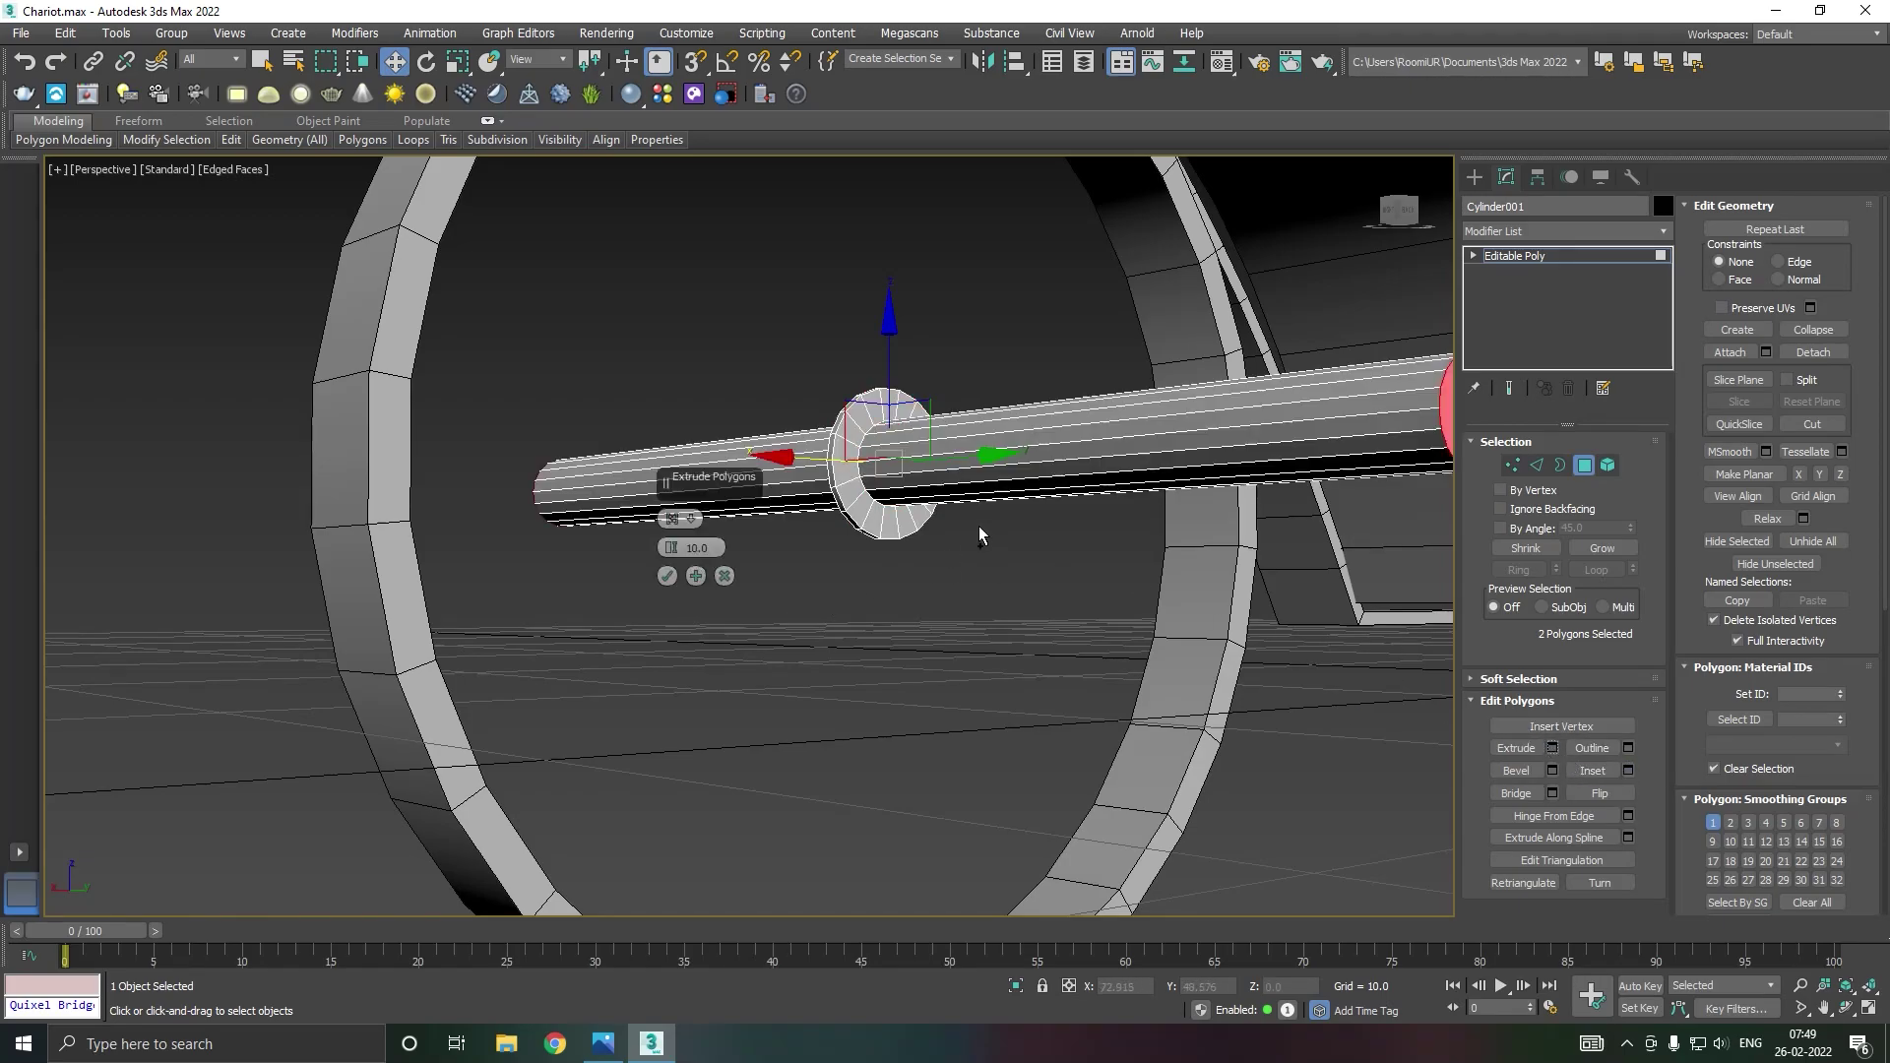
{"action": "left_click", "coordinate": [672, 577]}
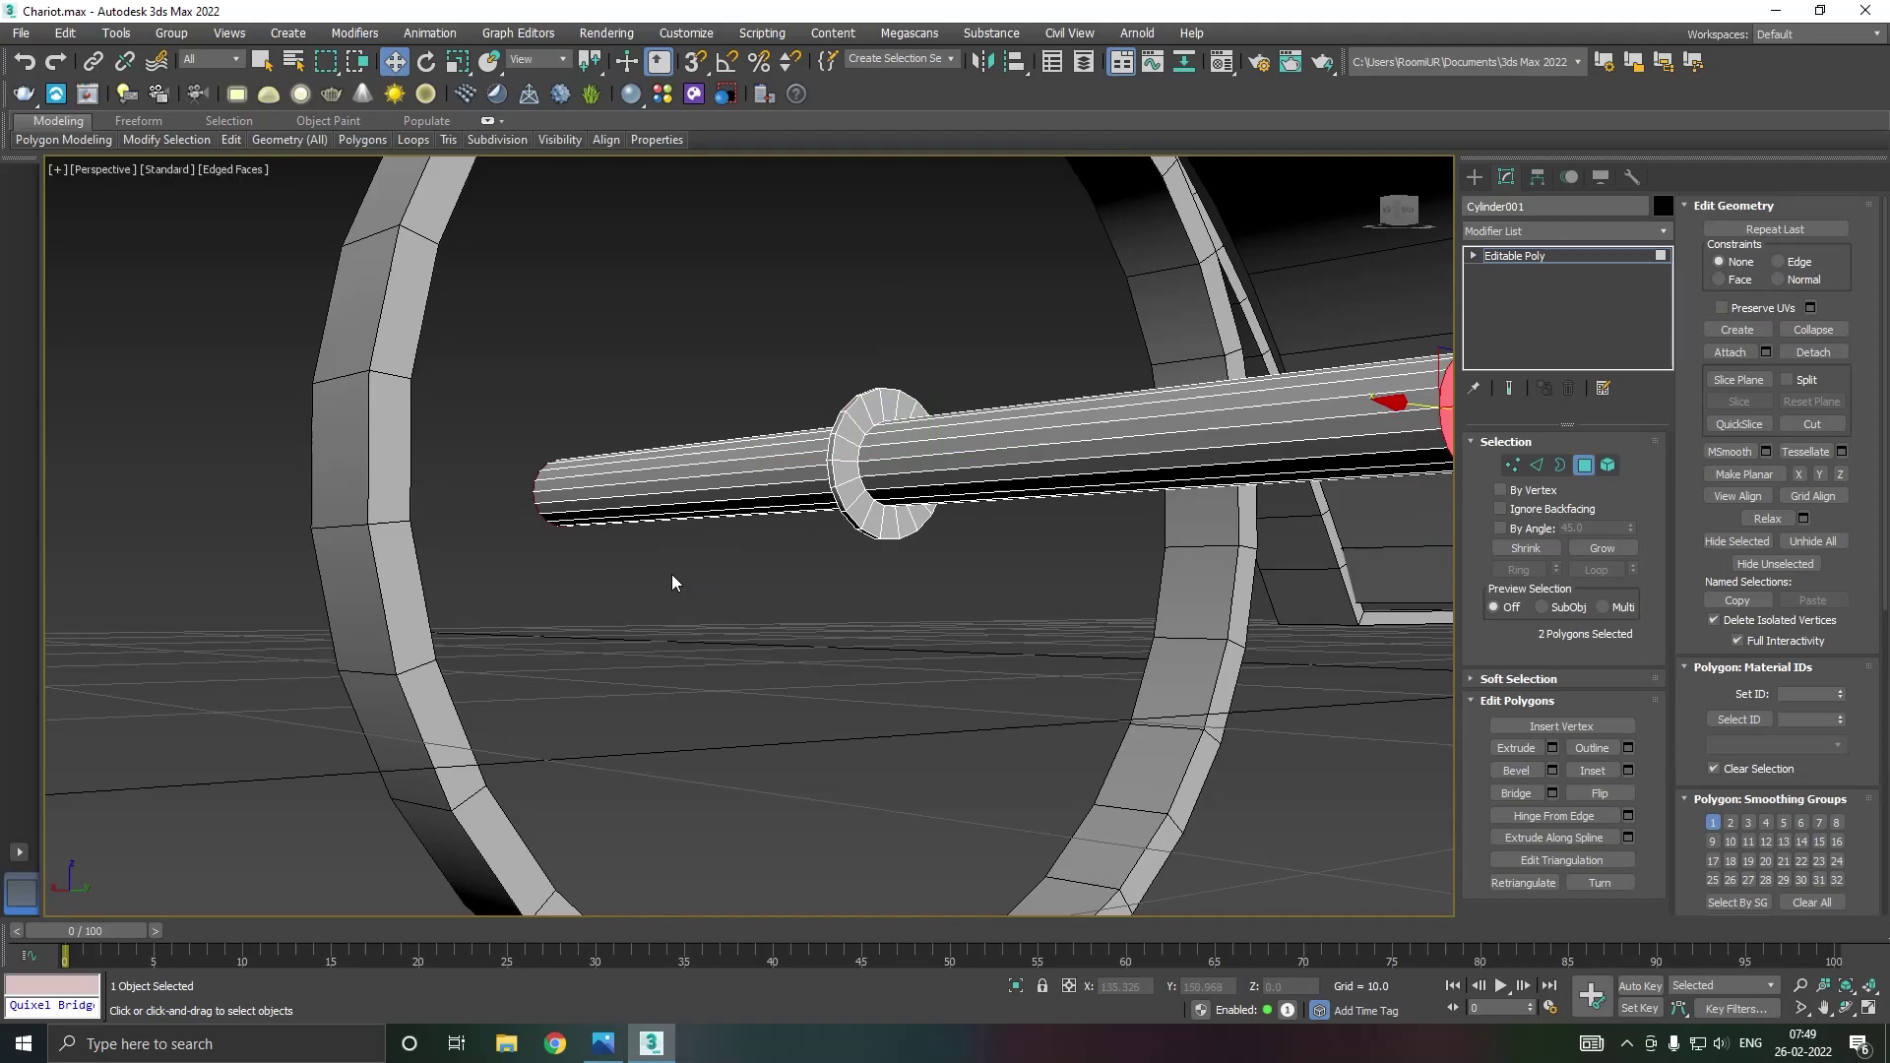
Step: Adjust the axle's end vertices along Y to set its length, then exit vertex mode
{"action": "left_click", "coordinate": [1516, 465]}
{"action": "left_click_drag", "start_coordinate": [466, 416], "coordinate": [709, 603]}
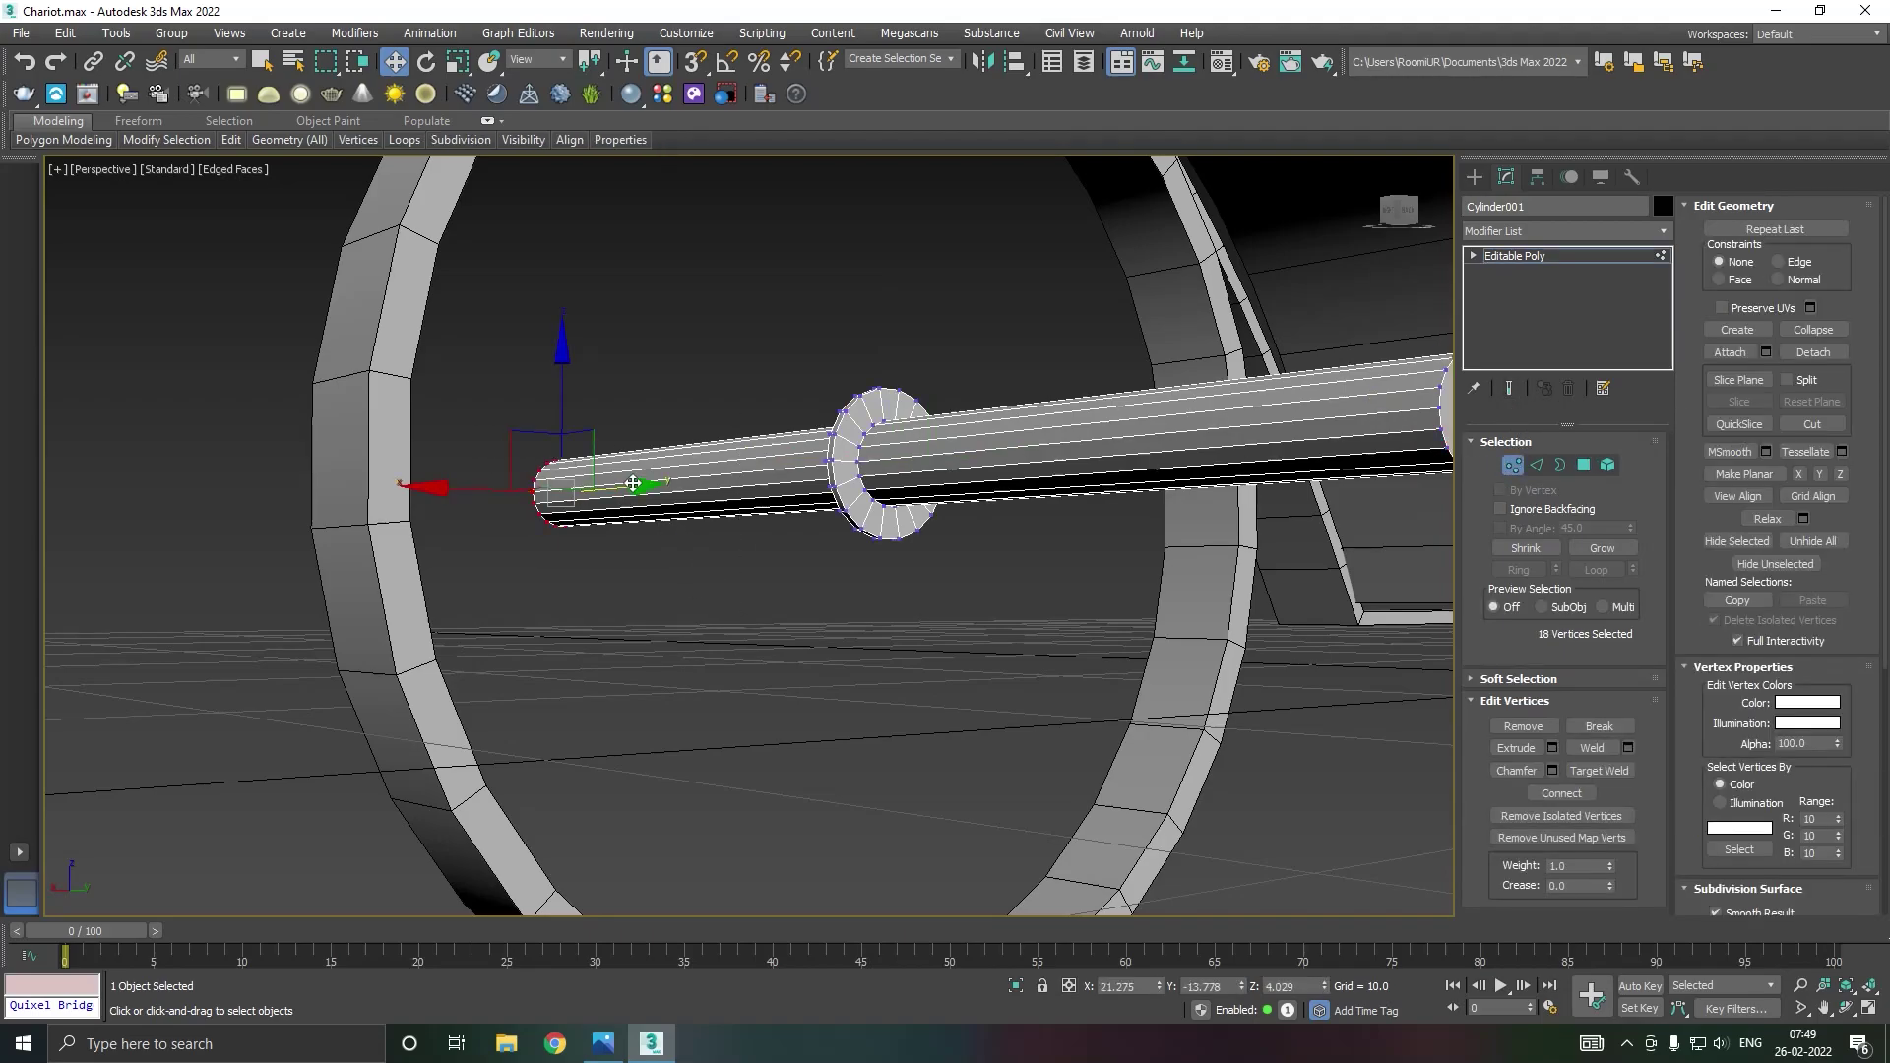
{"action": "left_click_drag", "start_coordinate": [639, 484], "coordinate": [936, 445]}
{"action": "mouse_move", "coordinate": [937, 445]}
{"action": "middle_mouse_down", "text": "alt"}
{"action": "mouse_move", "coordinate": [796, 522]}
{"action": "mouse_move", "coordinate": [907, 513]}
{"action": "mouse_move", "coordinate": [731, 504]}
{"action": "mouse_move", "coordinate": [731, 461]}
{"action": "mouse_move", "coordinate": [633, 570]}
{"action": "middle_mouse_up", "text": "alt"}
{"action": "scroll", "coordinate": [796, 522], "scroll_direction": "down", "scroll_amount": 3}
{"action": "left_click_drag", "start_coordinate": [803, 501], "coordinate": [1137, 449]}
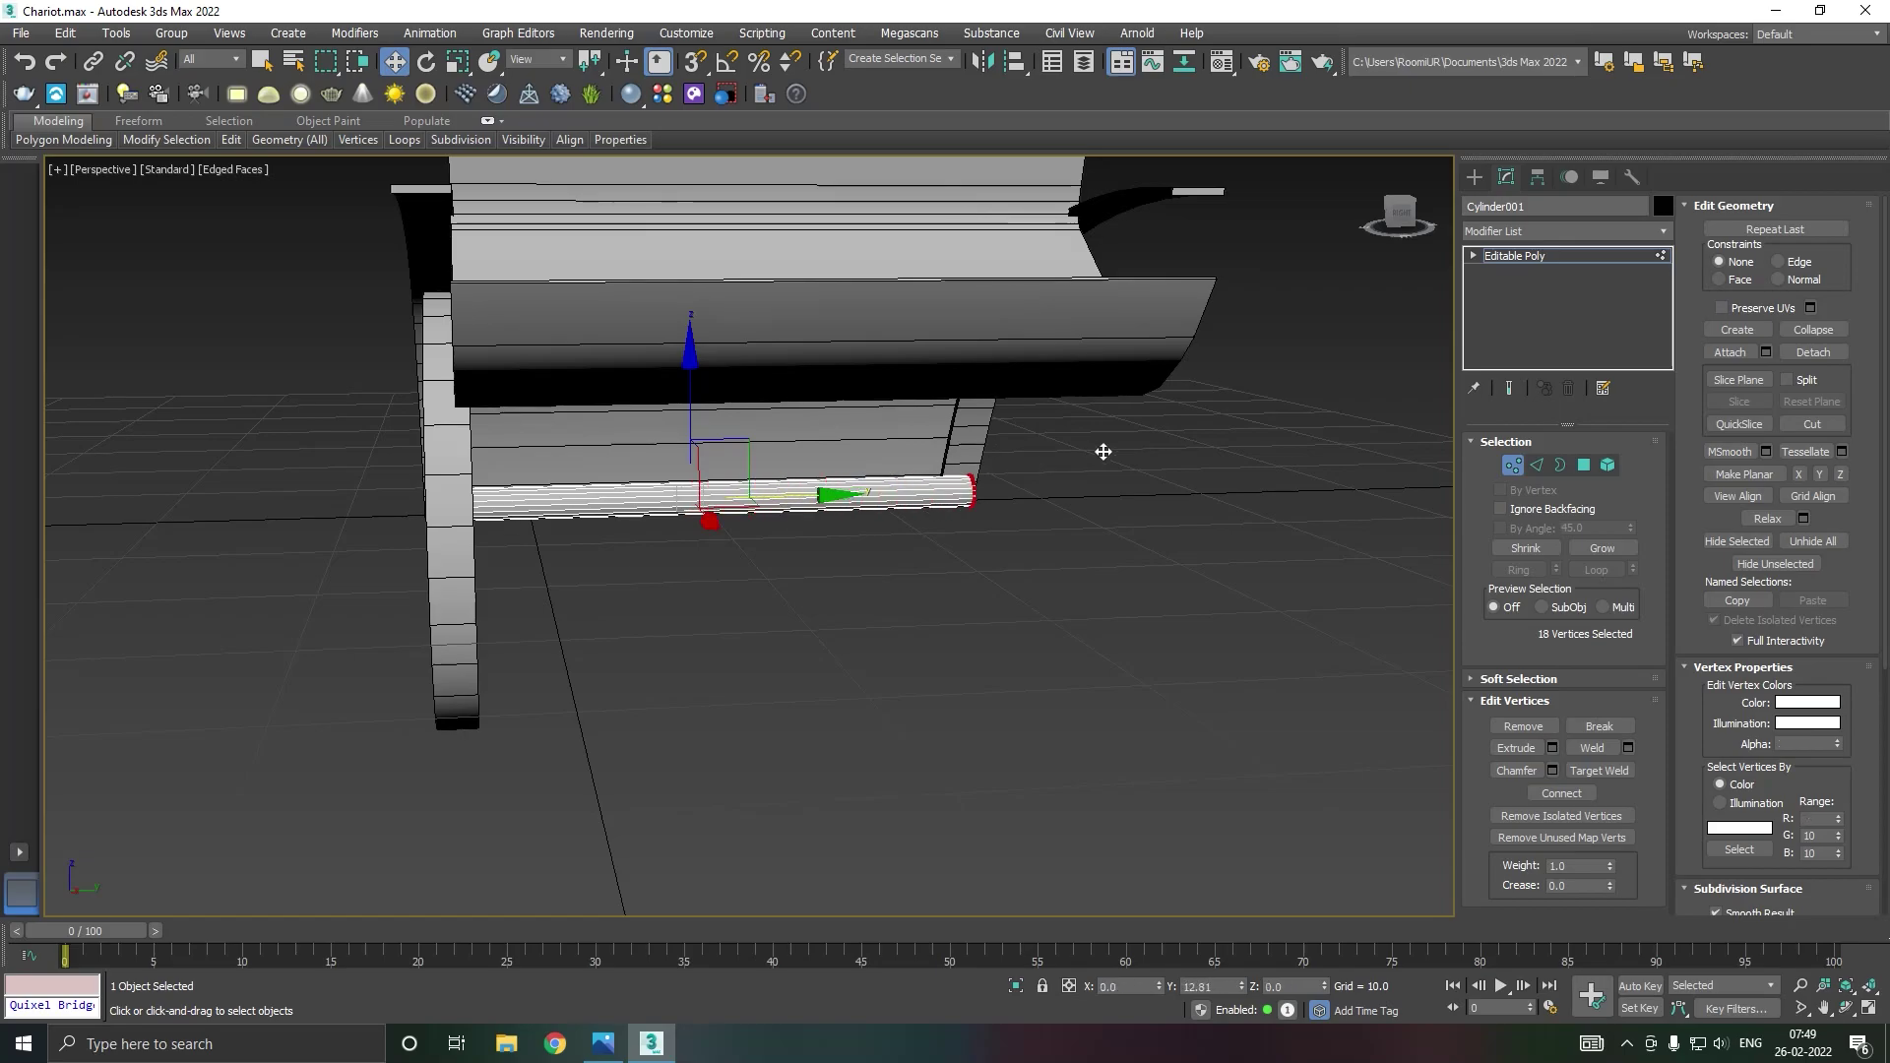
{"action": "mouse_move", "coordinate": [856, 500]}
{"action": "middle_mouse_down", "text": "alt"}
{"action": "mouse_move", "coordinate": [972, 498]}
{"action": "mouse_move", "coordinate": [955, 491]}
{"action": "middle_mouse_up", "text": "alt"}
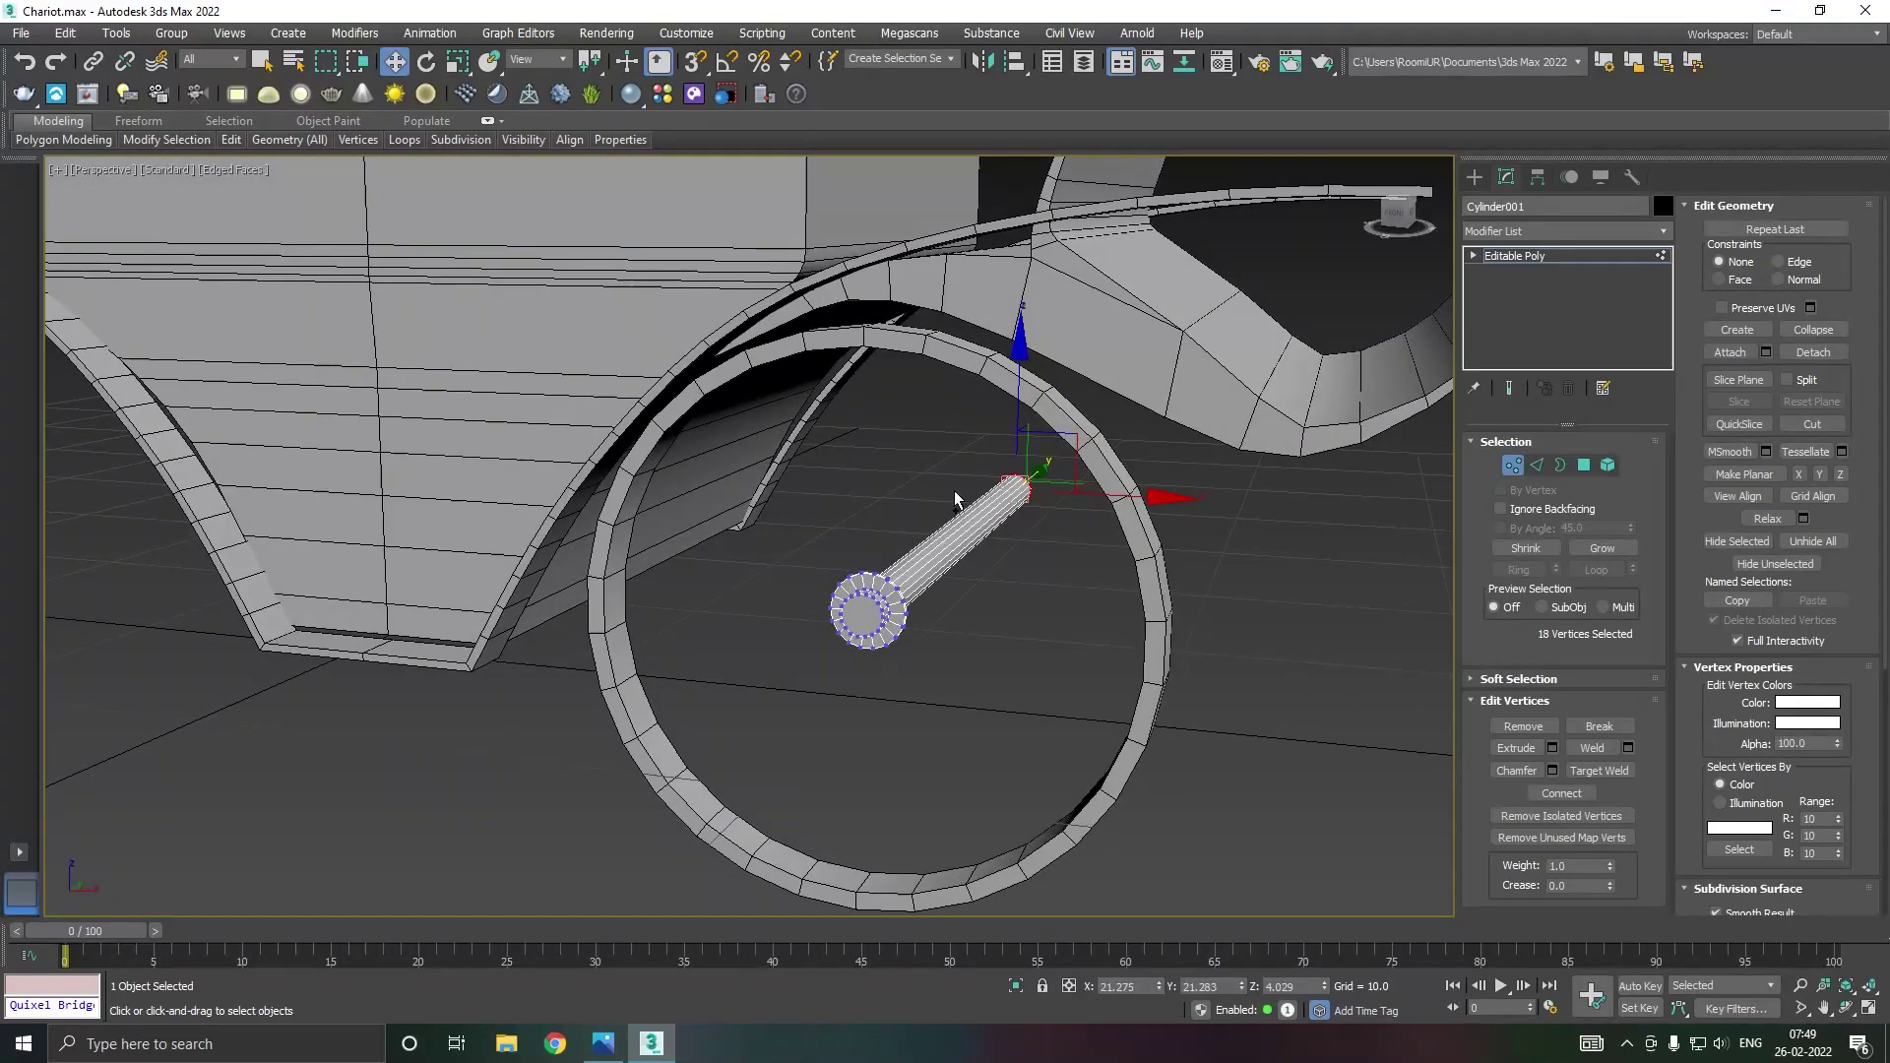
{"action": "left_click", "coordinate": [1525, 255]}
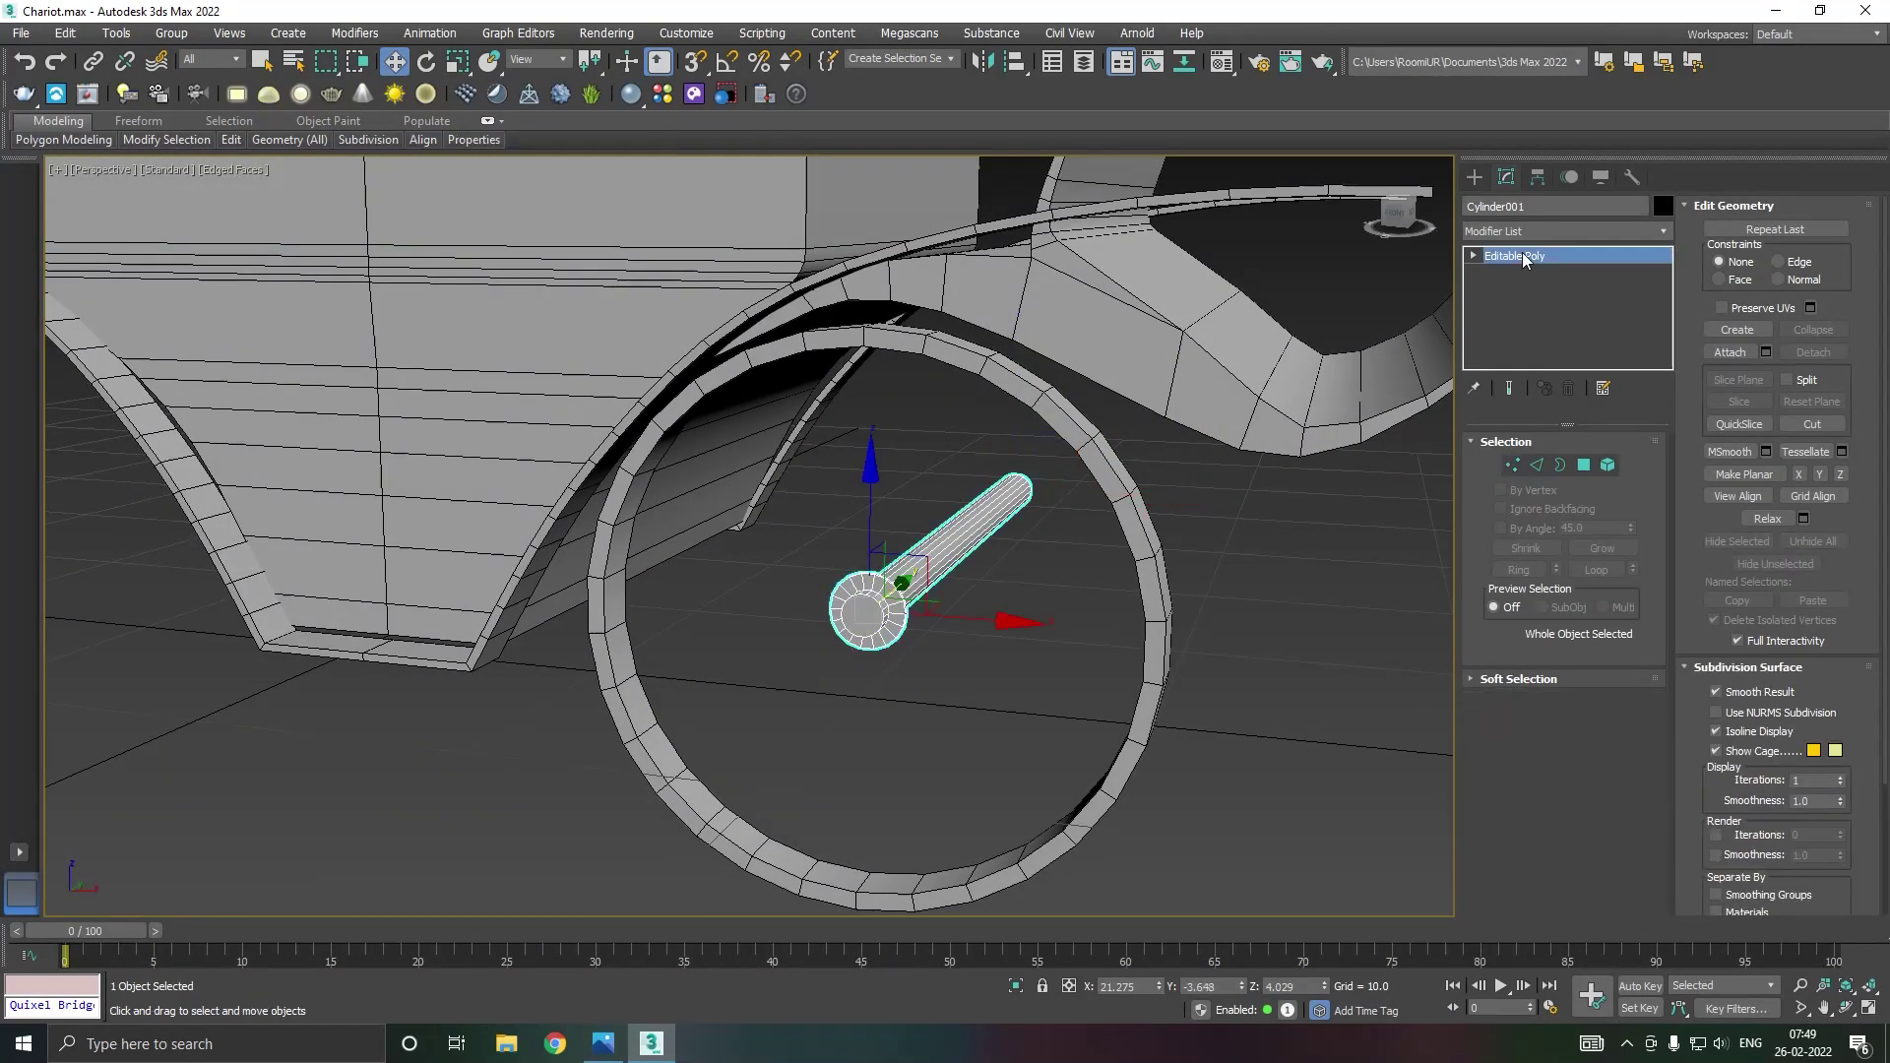
{"action": "key", "text": "f"}
{"action": "scroll", "coordinate": [866, 669], "scroll_direction": "up", "scroll_amount": 3}
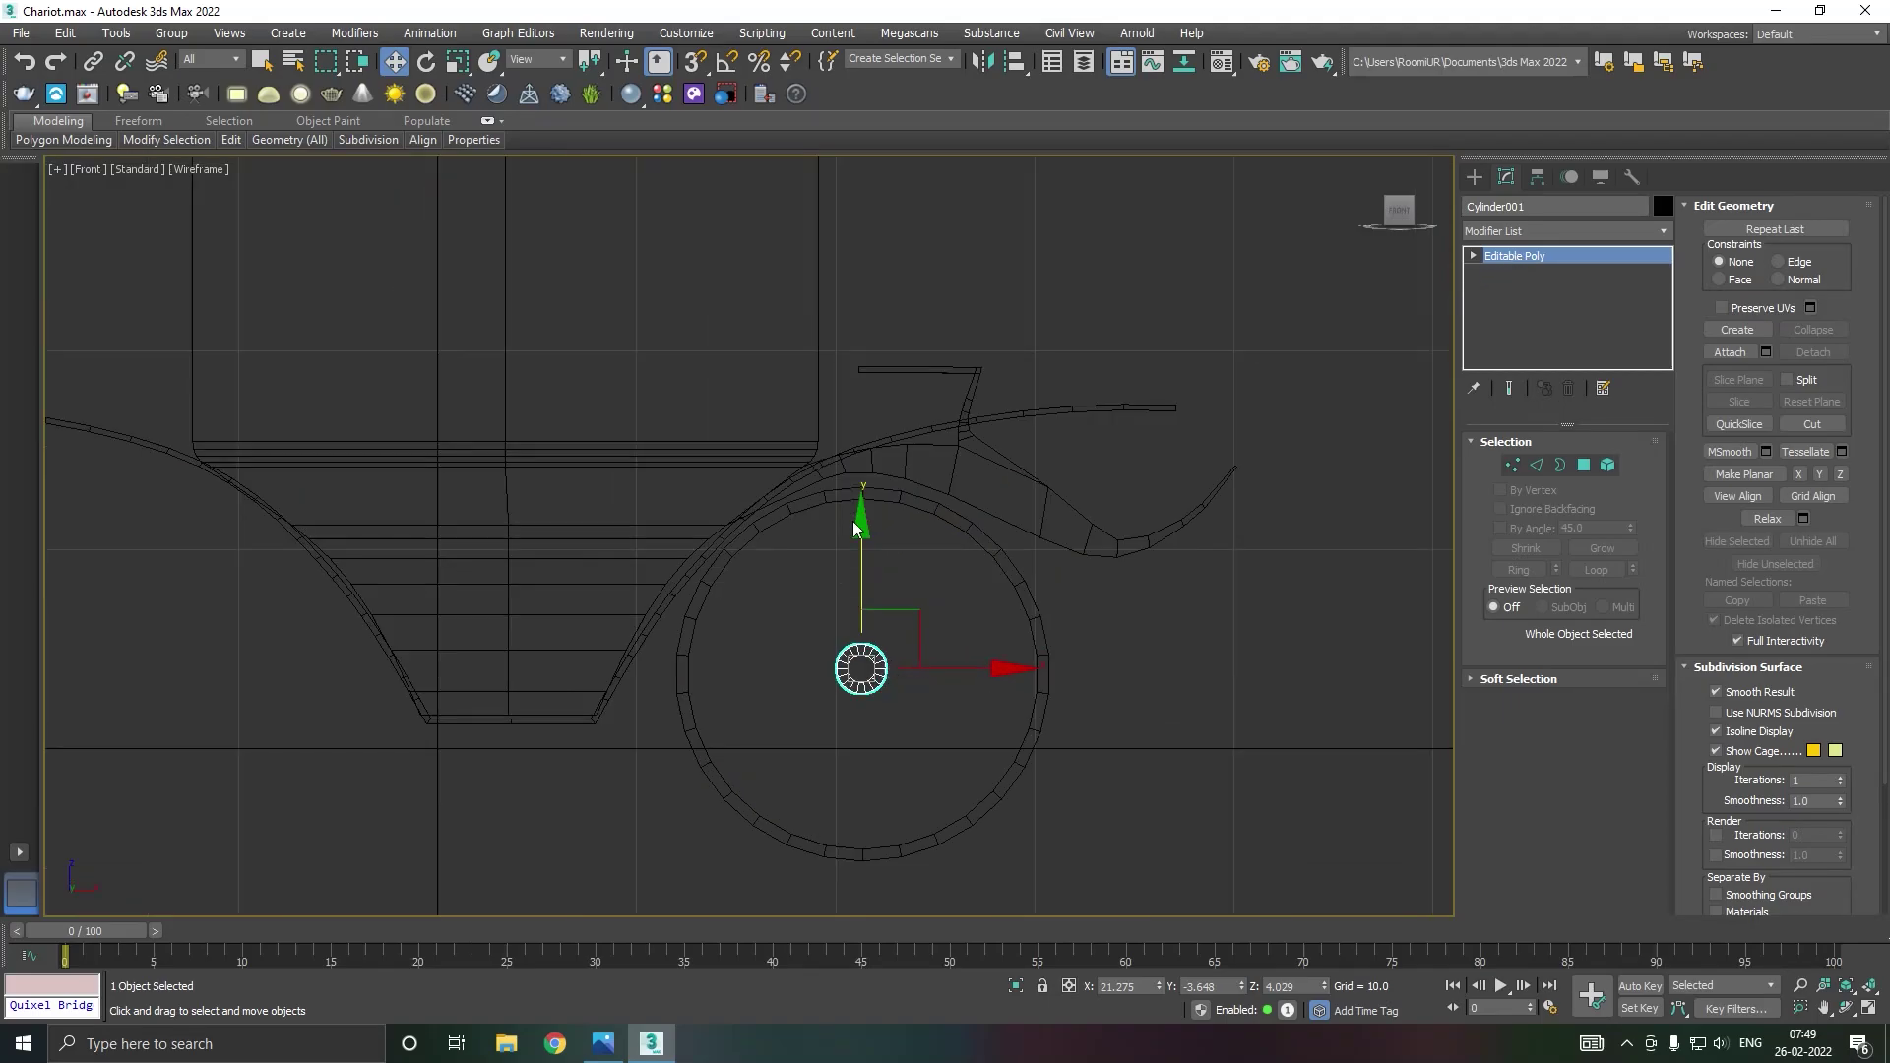
Step: Draw a vertical Line spline from the axle centre up to the wheel rim
{"action": "left_click", "coordinate": [1474, 176]}
{"action": "left_click", "coordinate": [1499, 208]}
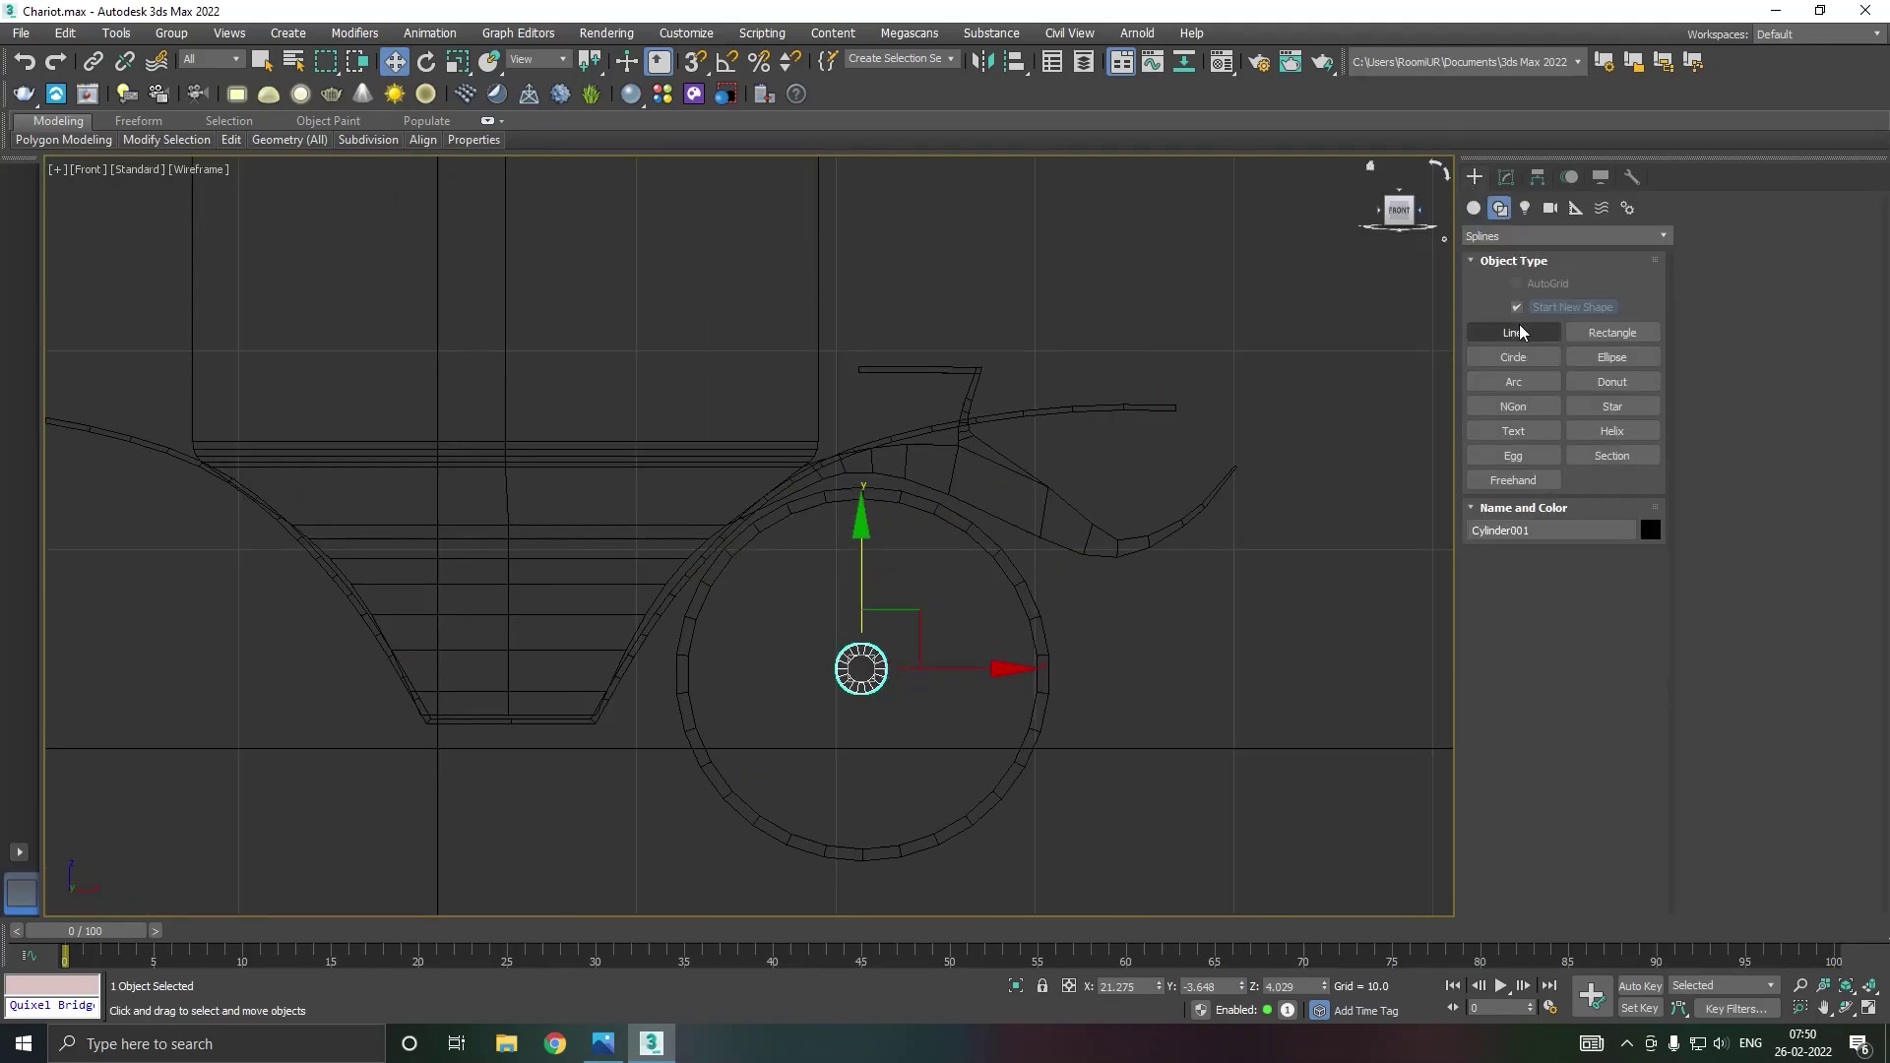
{"action": "left_click", "coordinate": [1517, 333]}
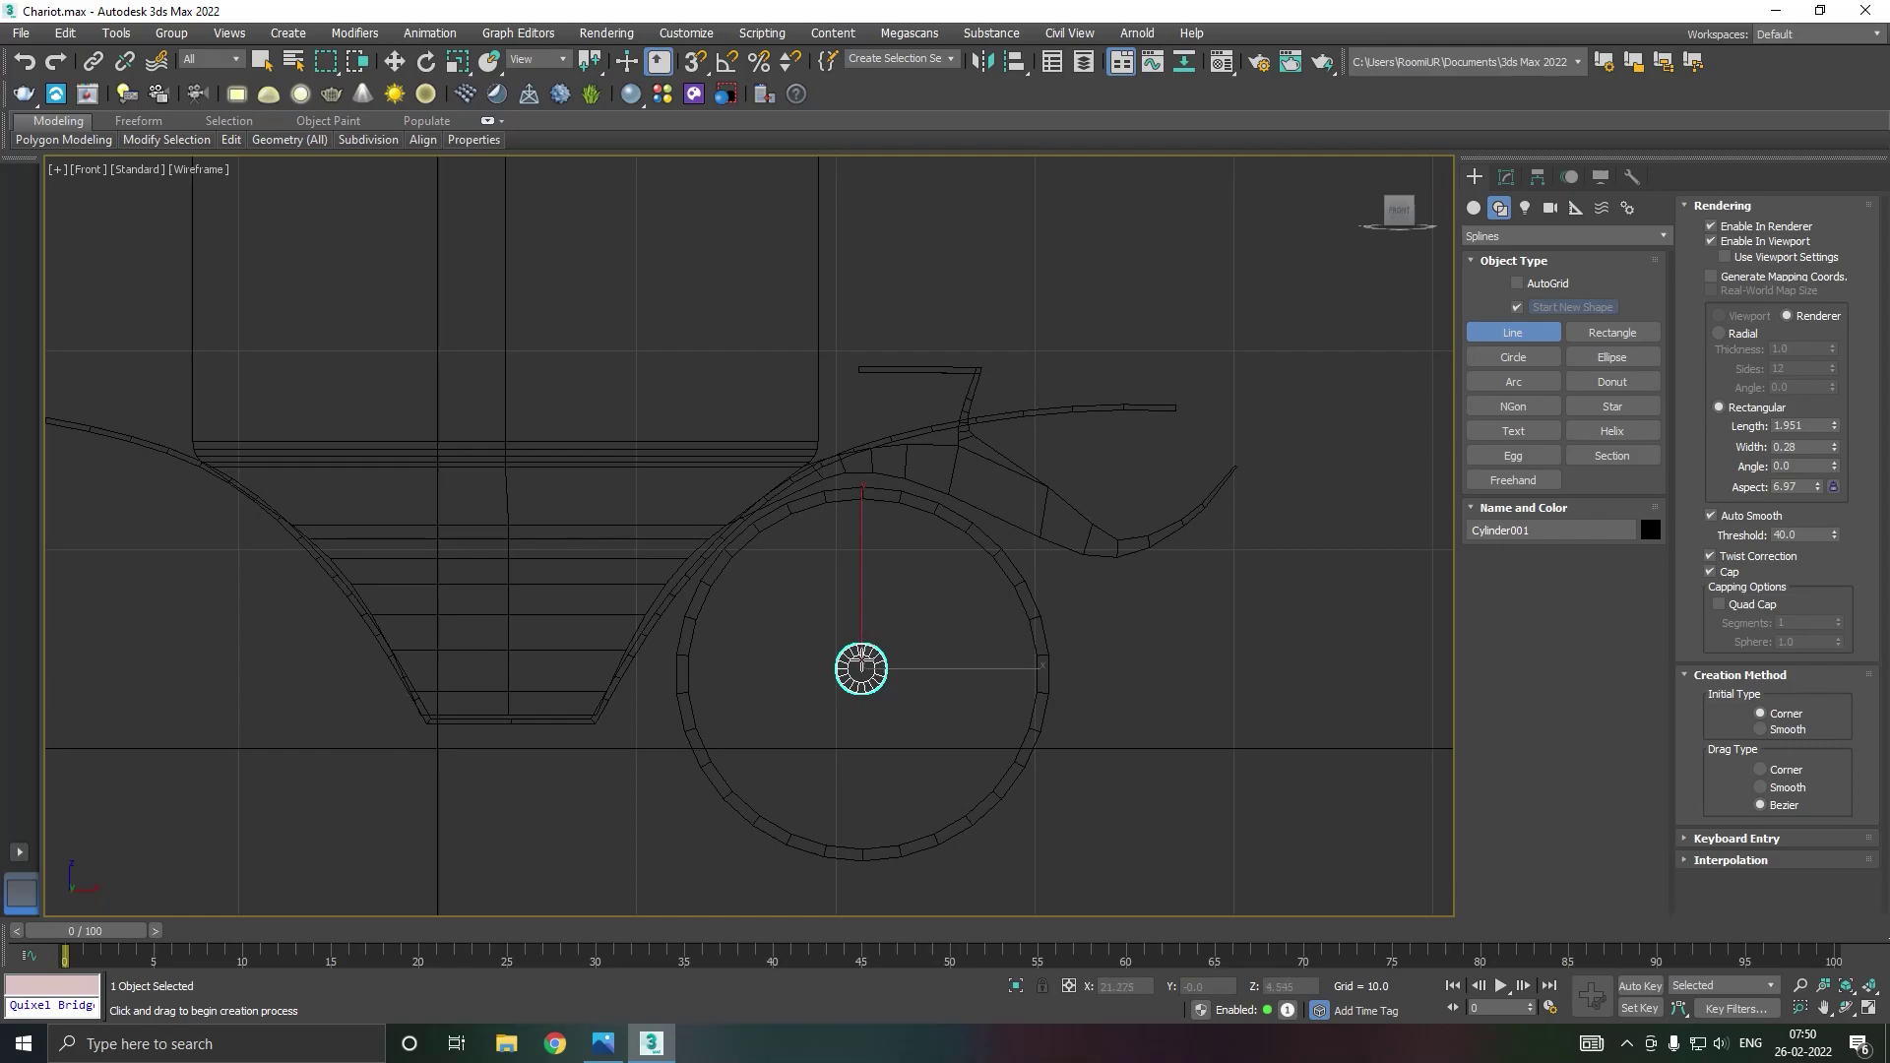
{"action": "left_click", "coordinate": [862, 669]}
{"action": "right_click", "coordinate": [867, 628]}
{"action": "scroll", "coordinate": [860, 650], "scroll_direction": "up", "scroll_amount": 2}
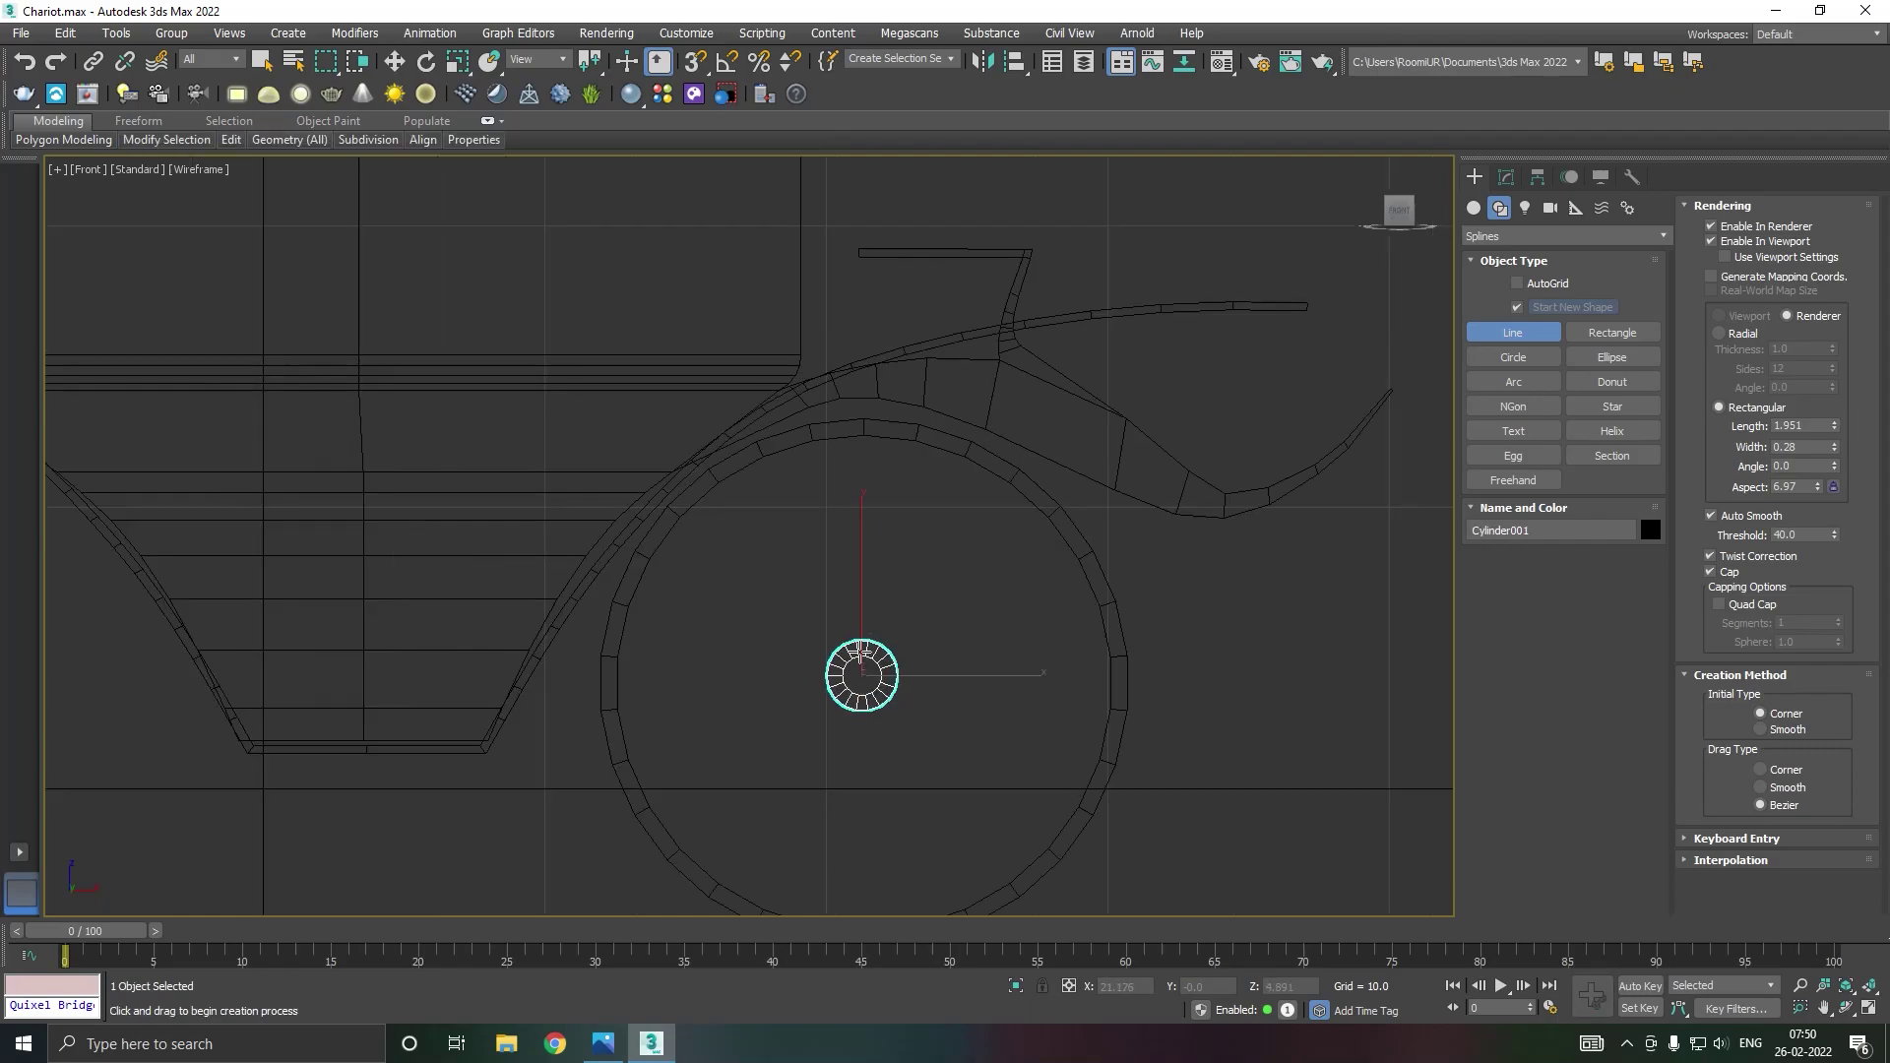
{"action": "scroll", "coordinate": [861, 650], "scroll_direction": "up", "scroll_amount": 1}
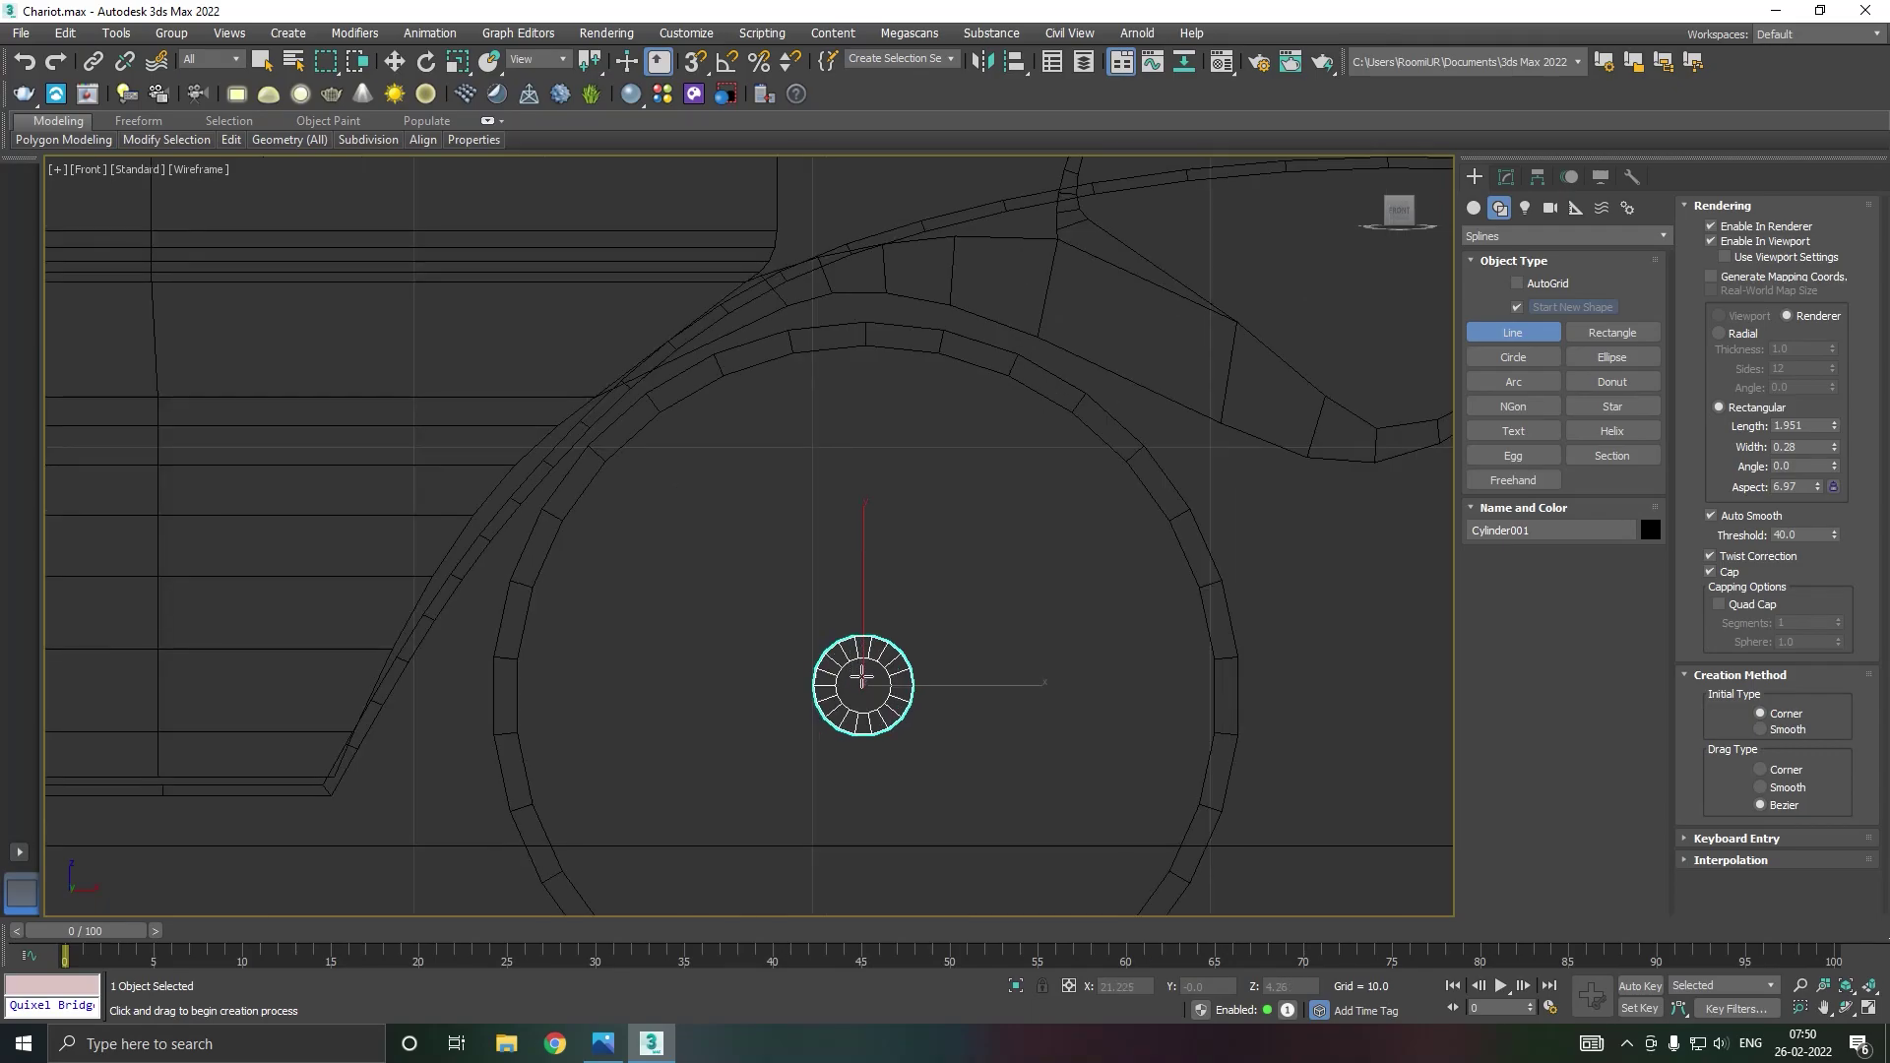
{"action": "left_click", "coordinate": [861, 648]}
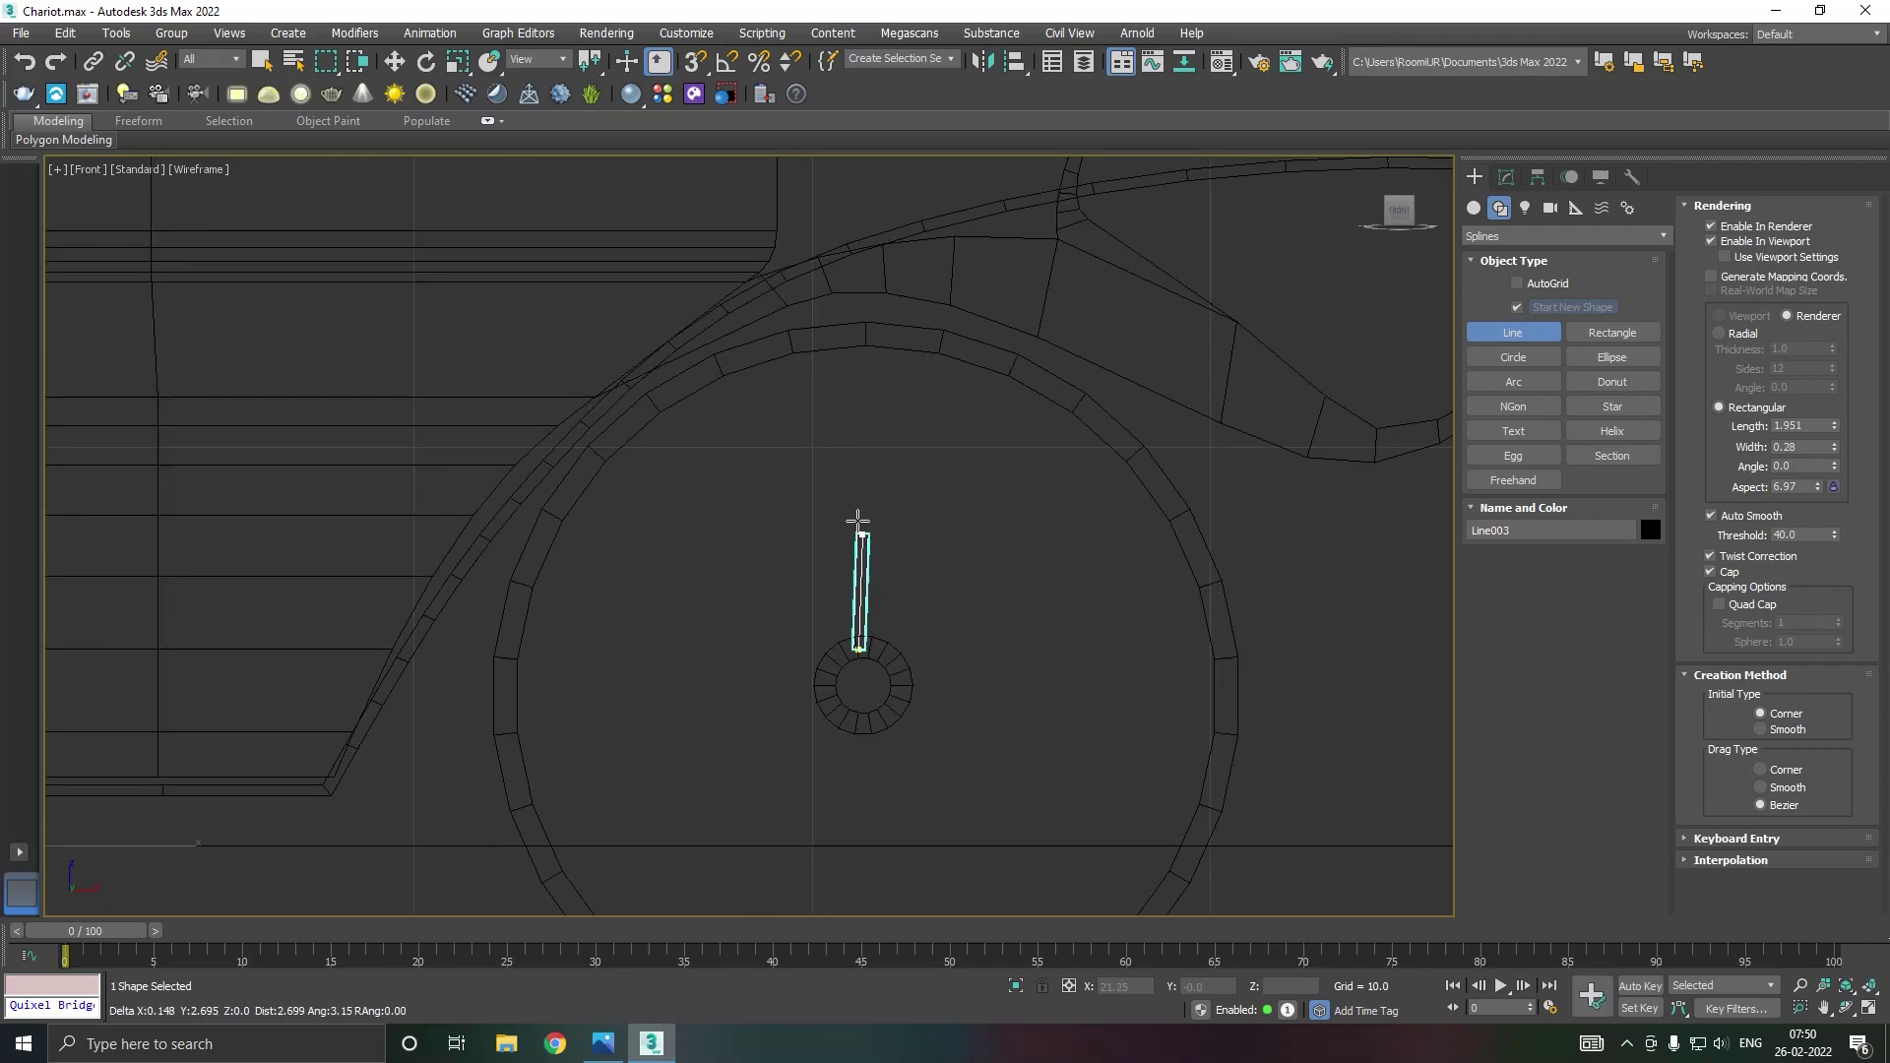
{"action": "left_click", "coordinate": [859, 340]}
{"action": "right_click", "coordinate": [962, 329]}
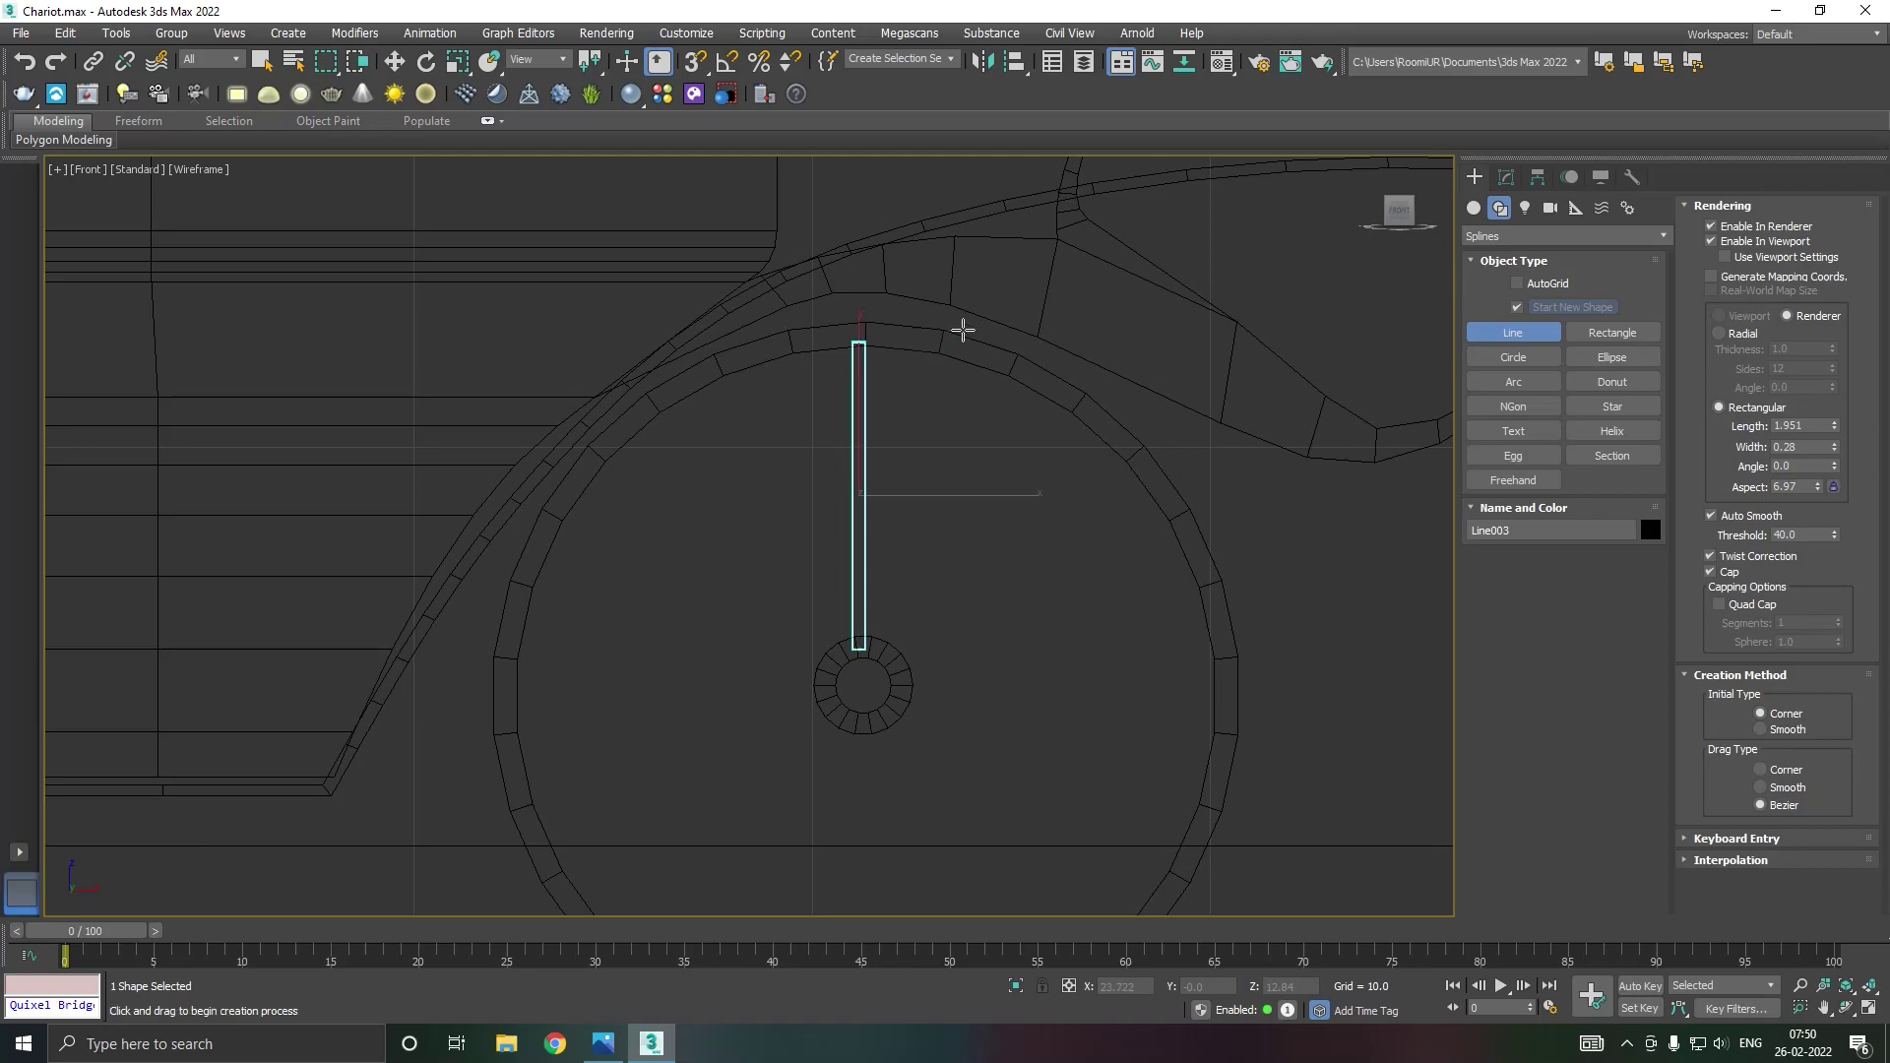
Step: Move the spoke line sideways along Y onto the hub
{"action": "key", "text": "w"}
{"action": "key", "text": "p"}
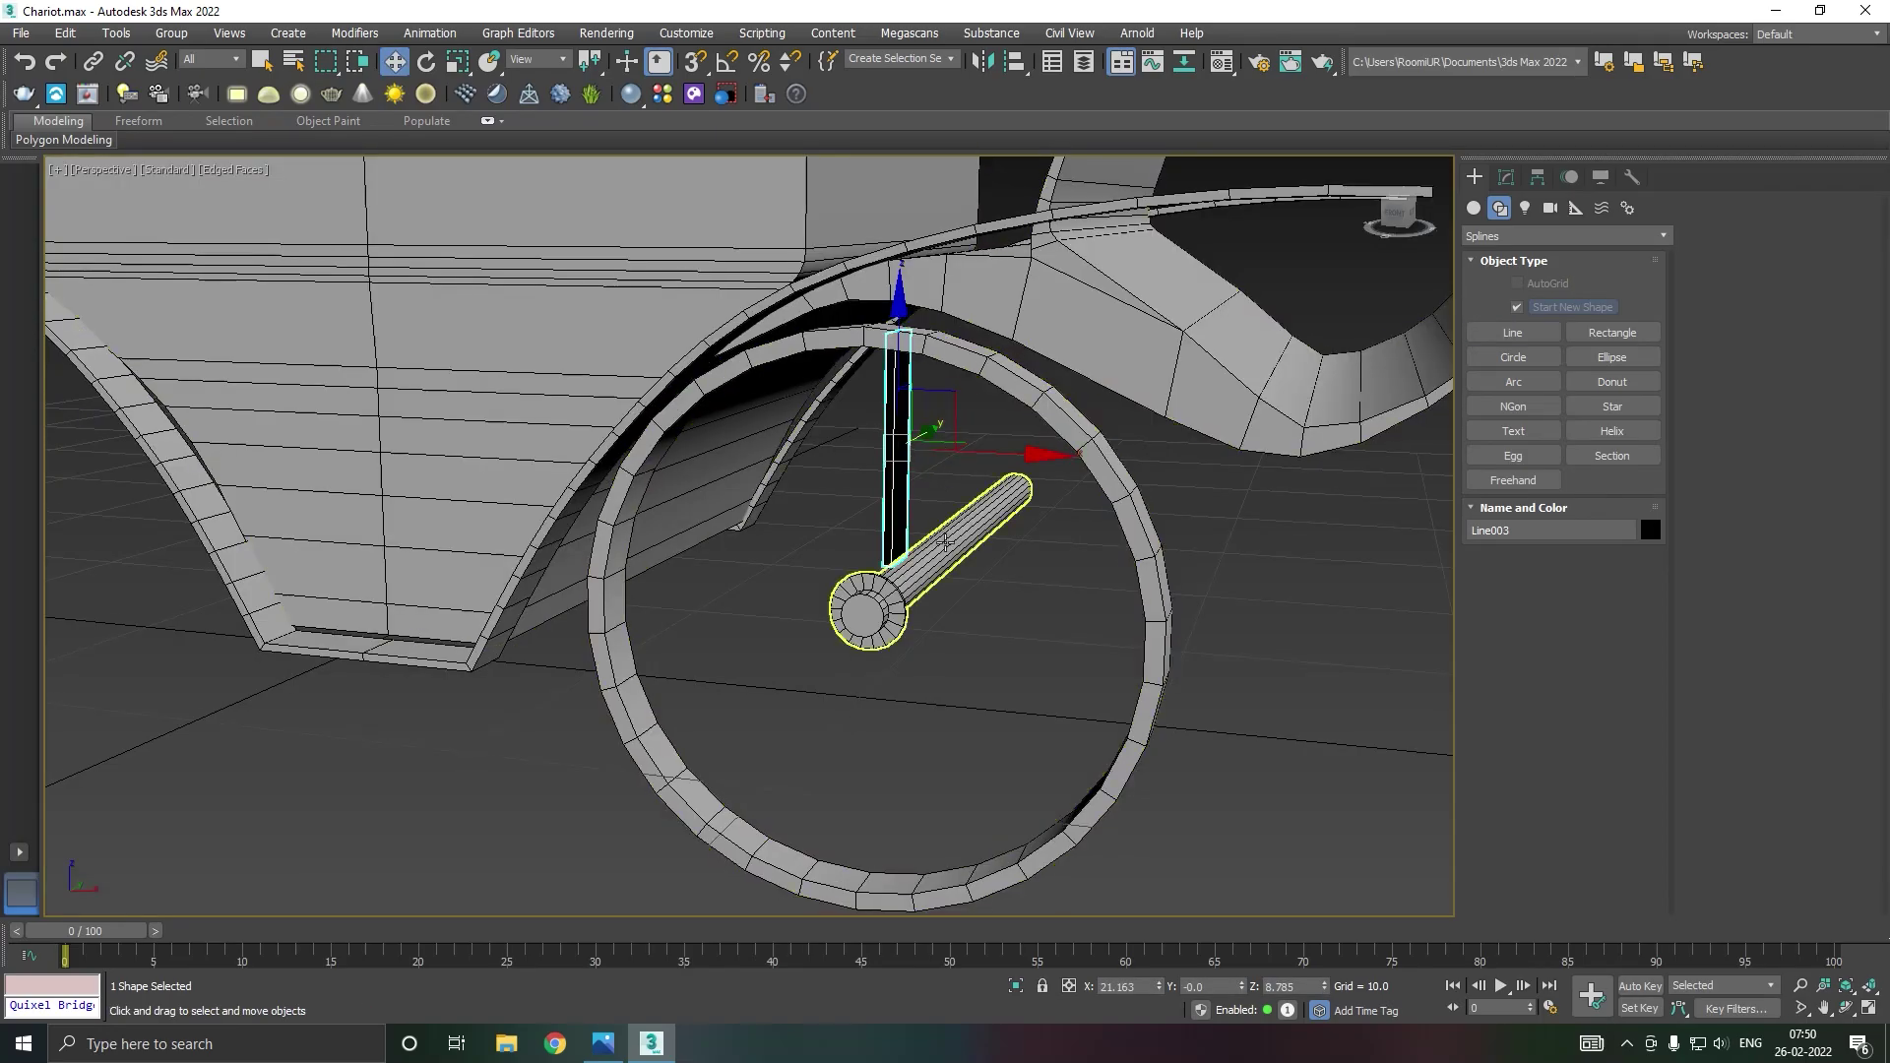
{"action": "middle_click_drag", "start_coordinate": [948, 544], "coordinate": [965, 443], "text": "alt"}
{"action": "left_click_drag", "start_coordinate": [964, 437], "coordinate": [910, 449]}
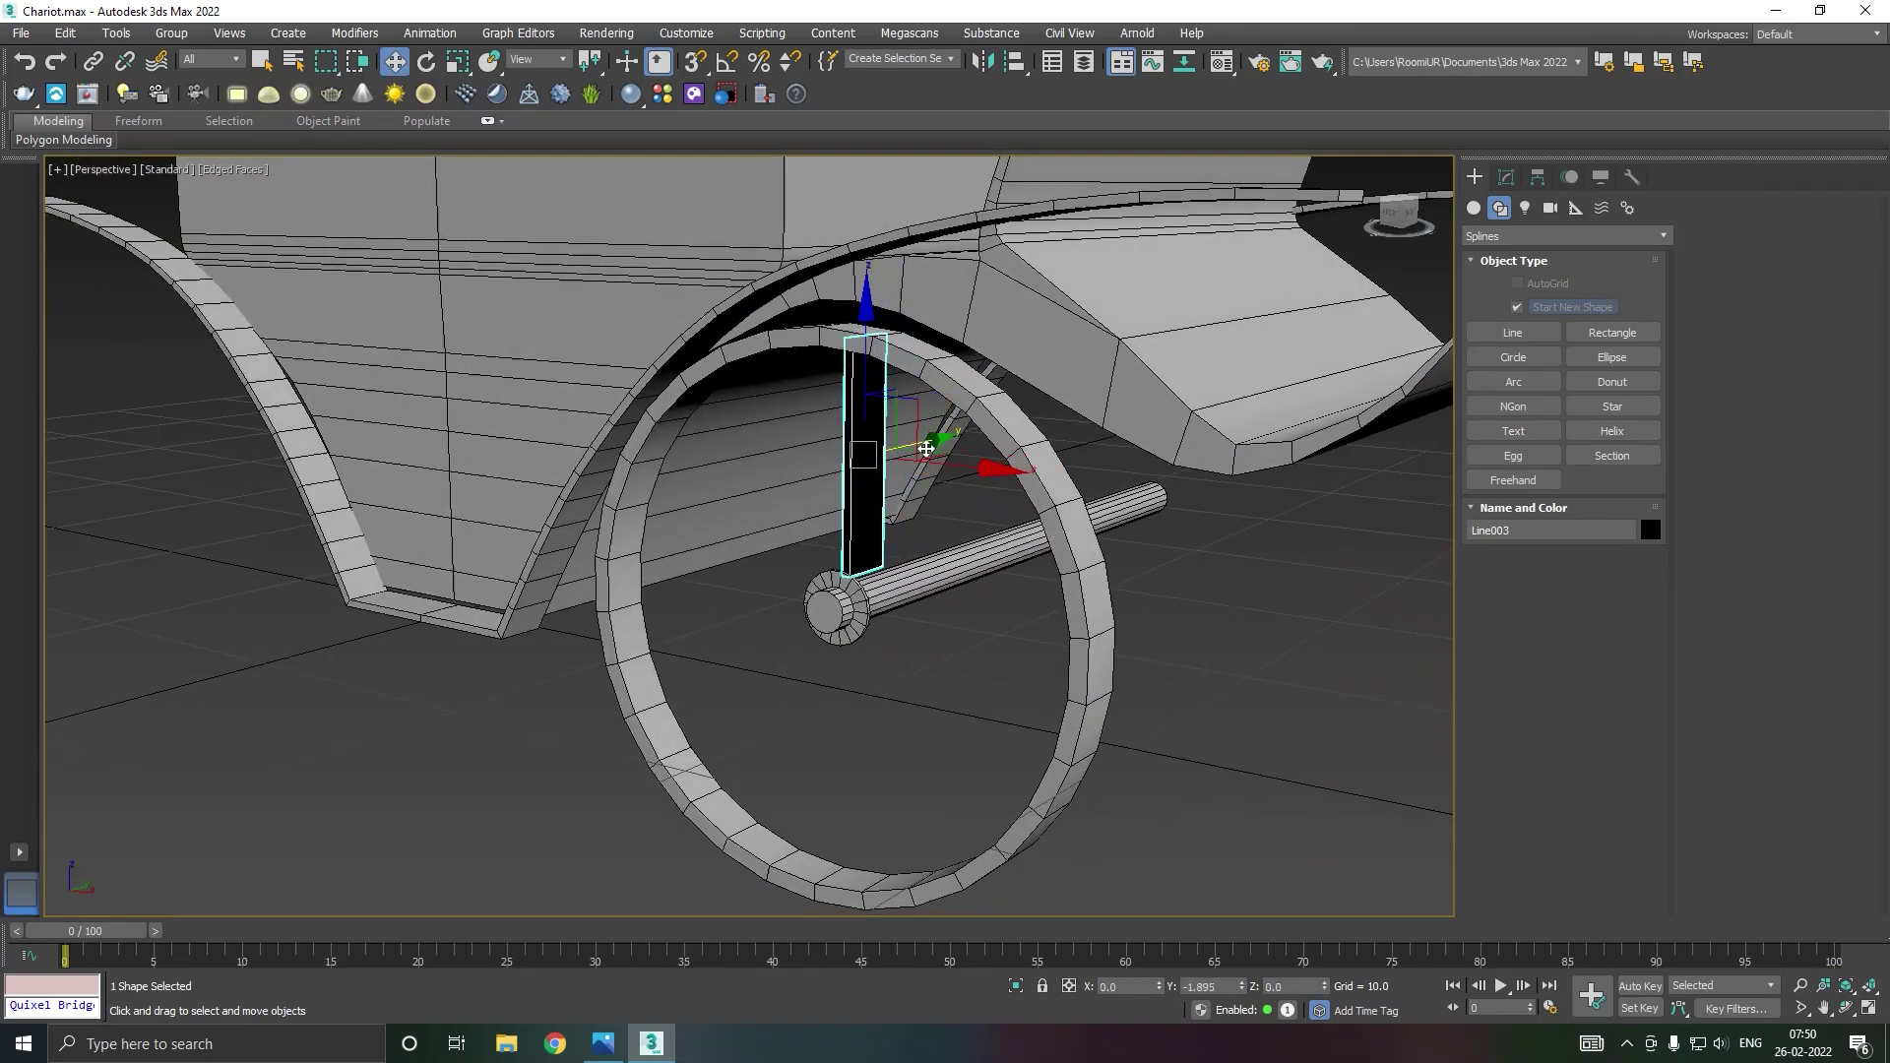
Step: Give the spoke the grey material and a 0.215 by 0.23 rectangular rendering section
{"action": "left_click", "coordinate": [1504, 178]}
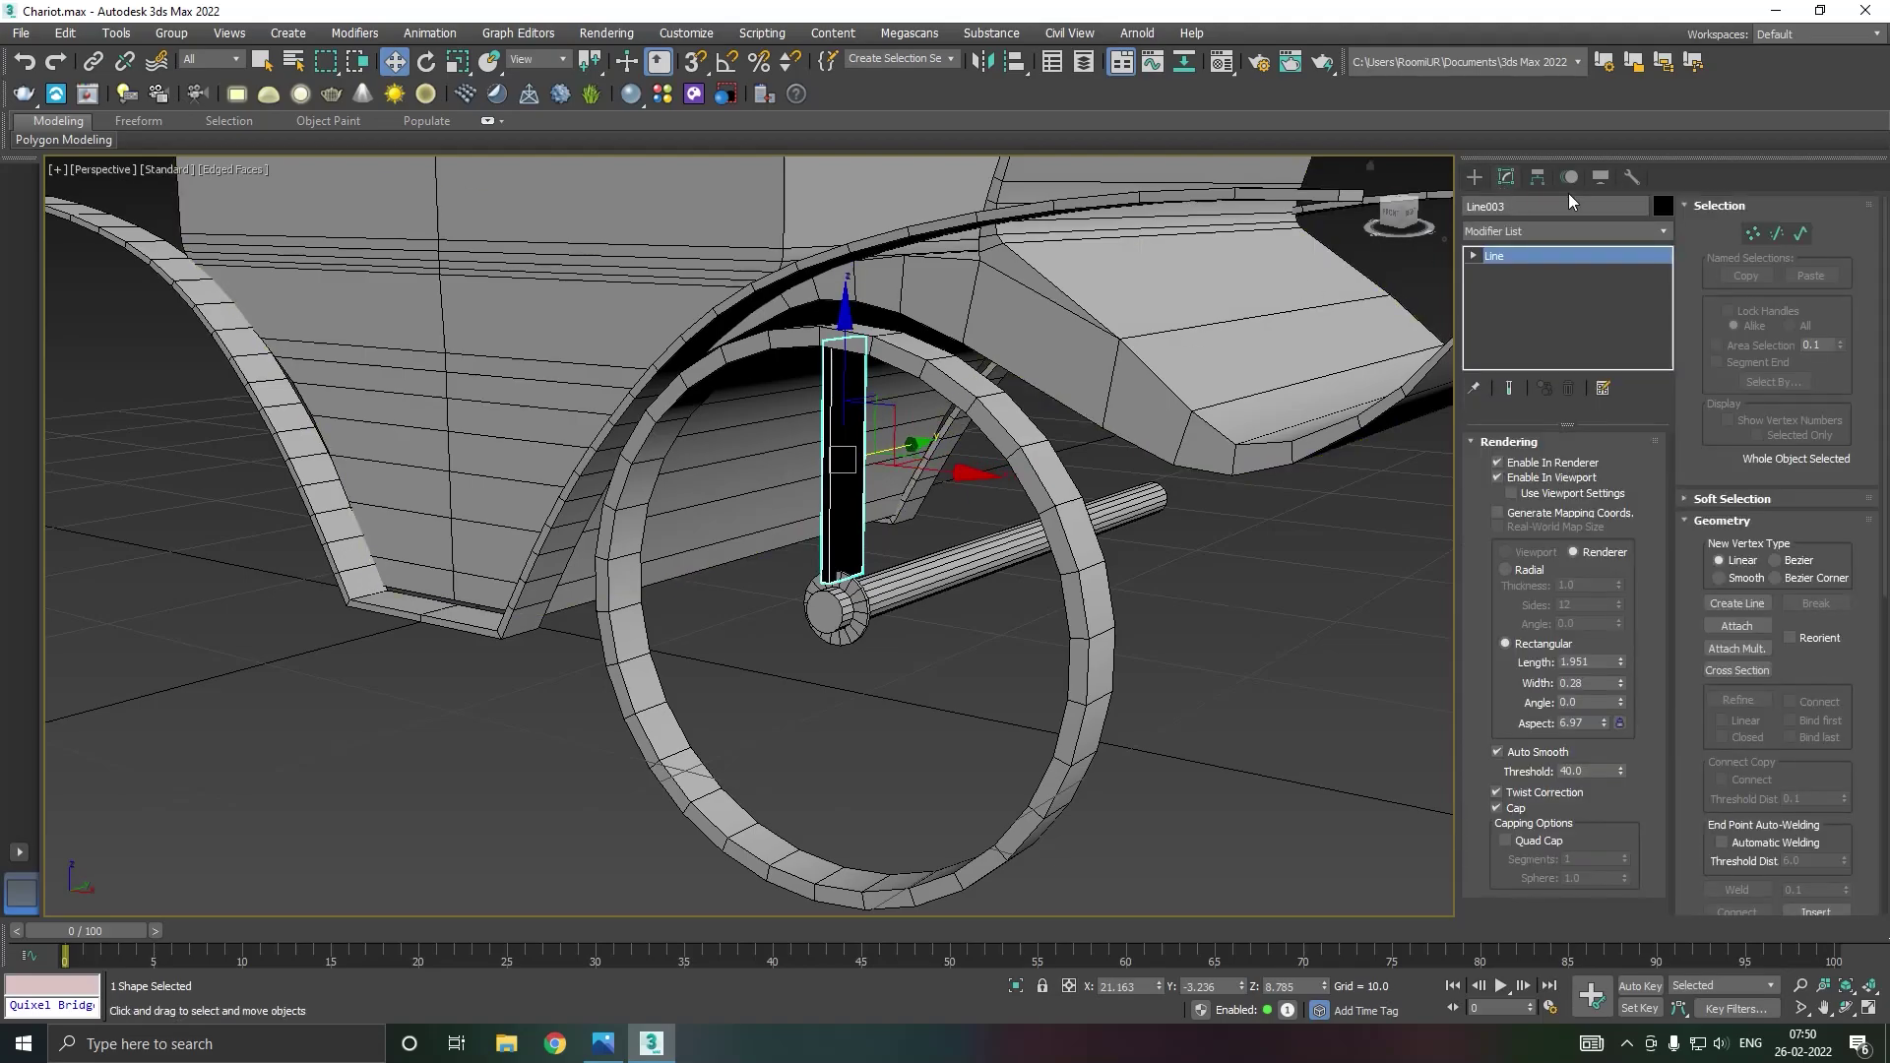
{"action": "key", "text": "m"}
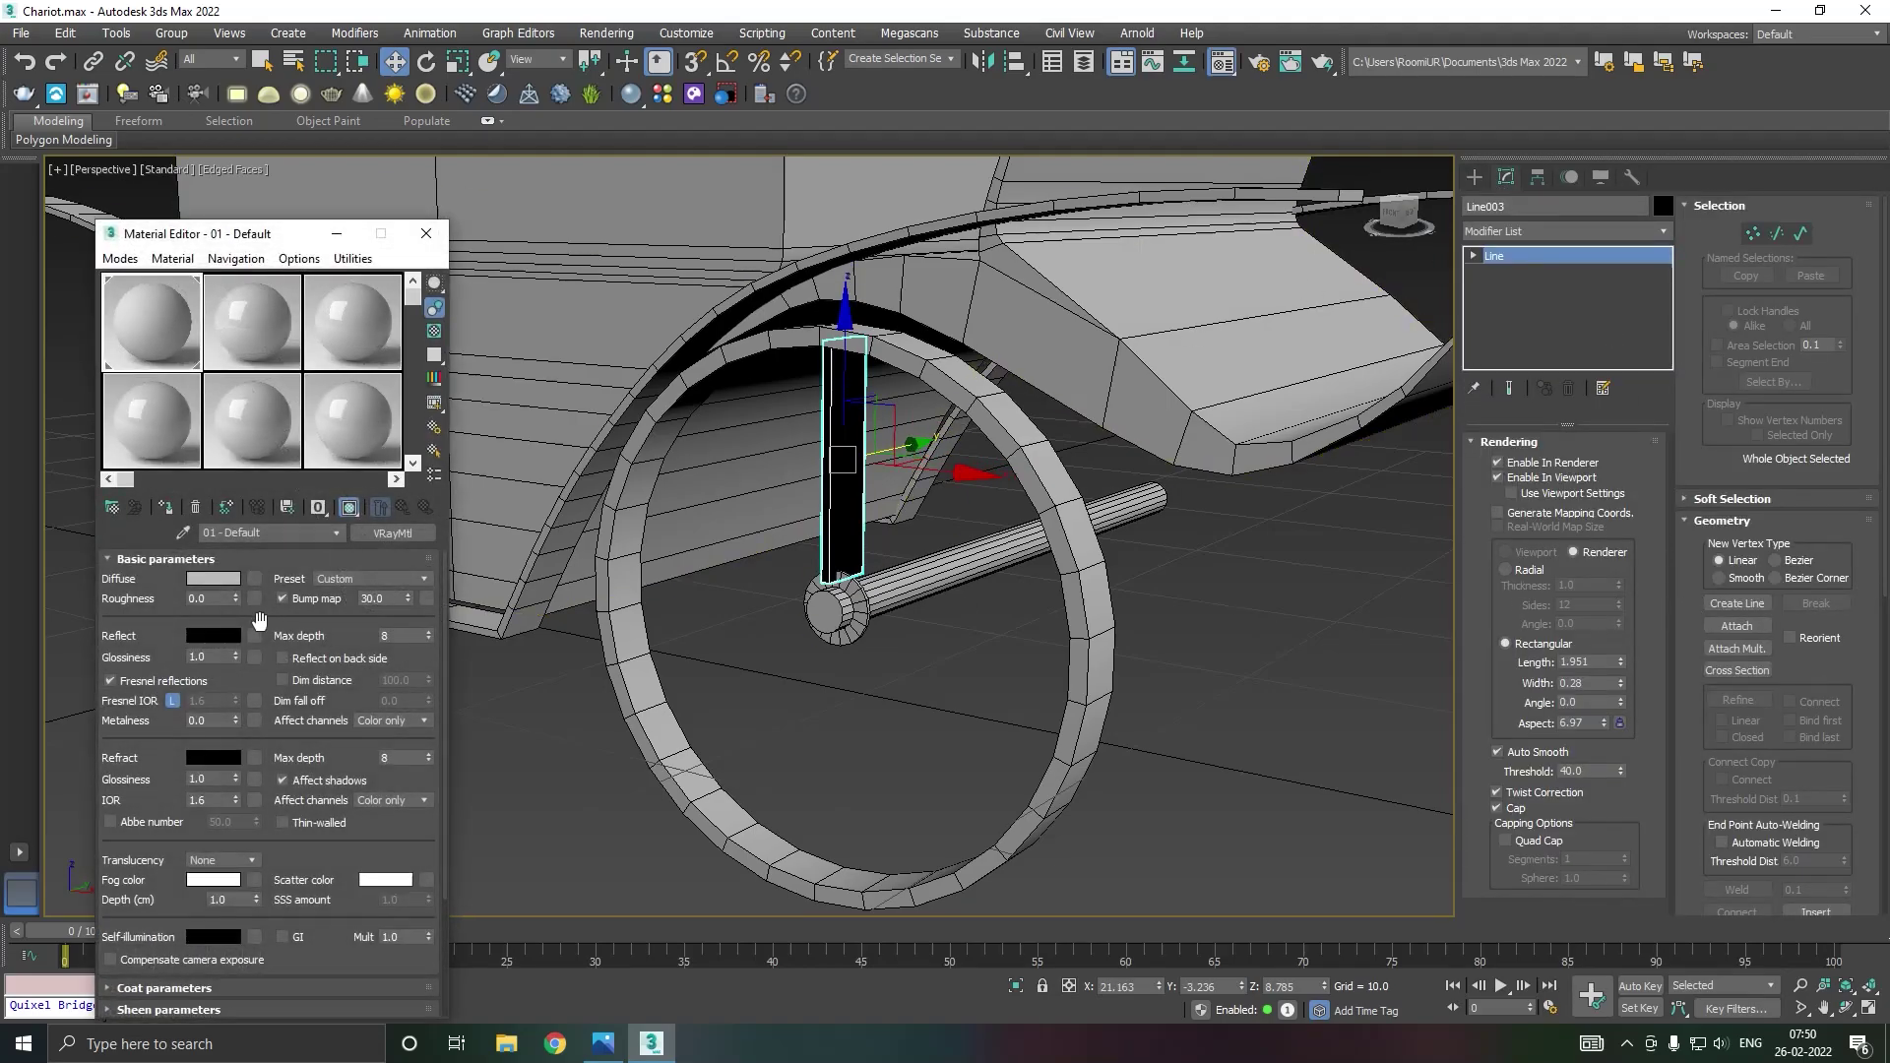
{"action": "left_click", "coordinate": [166, 507]}
{"action": "key", "text": "m"}
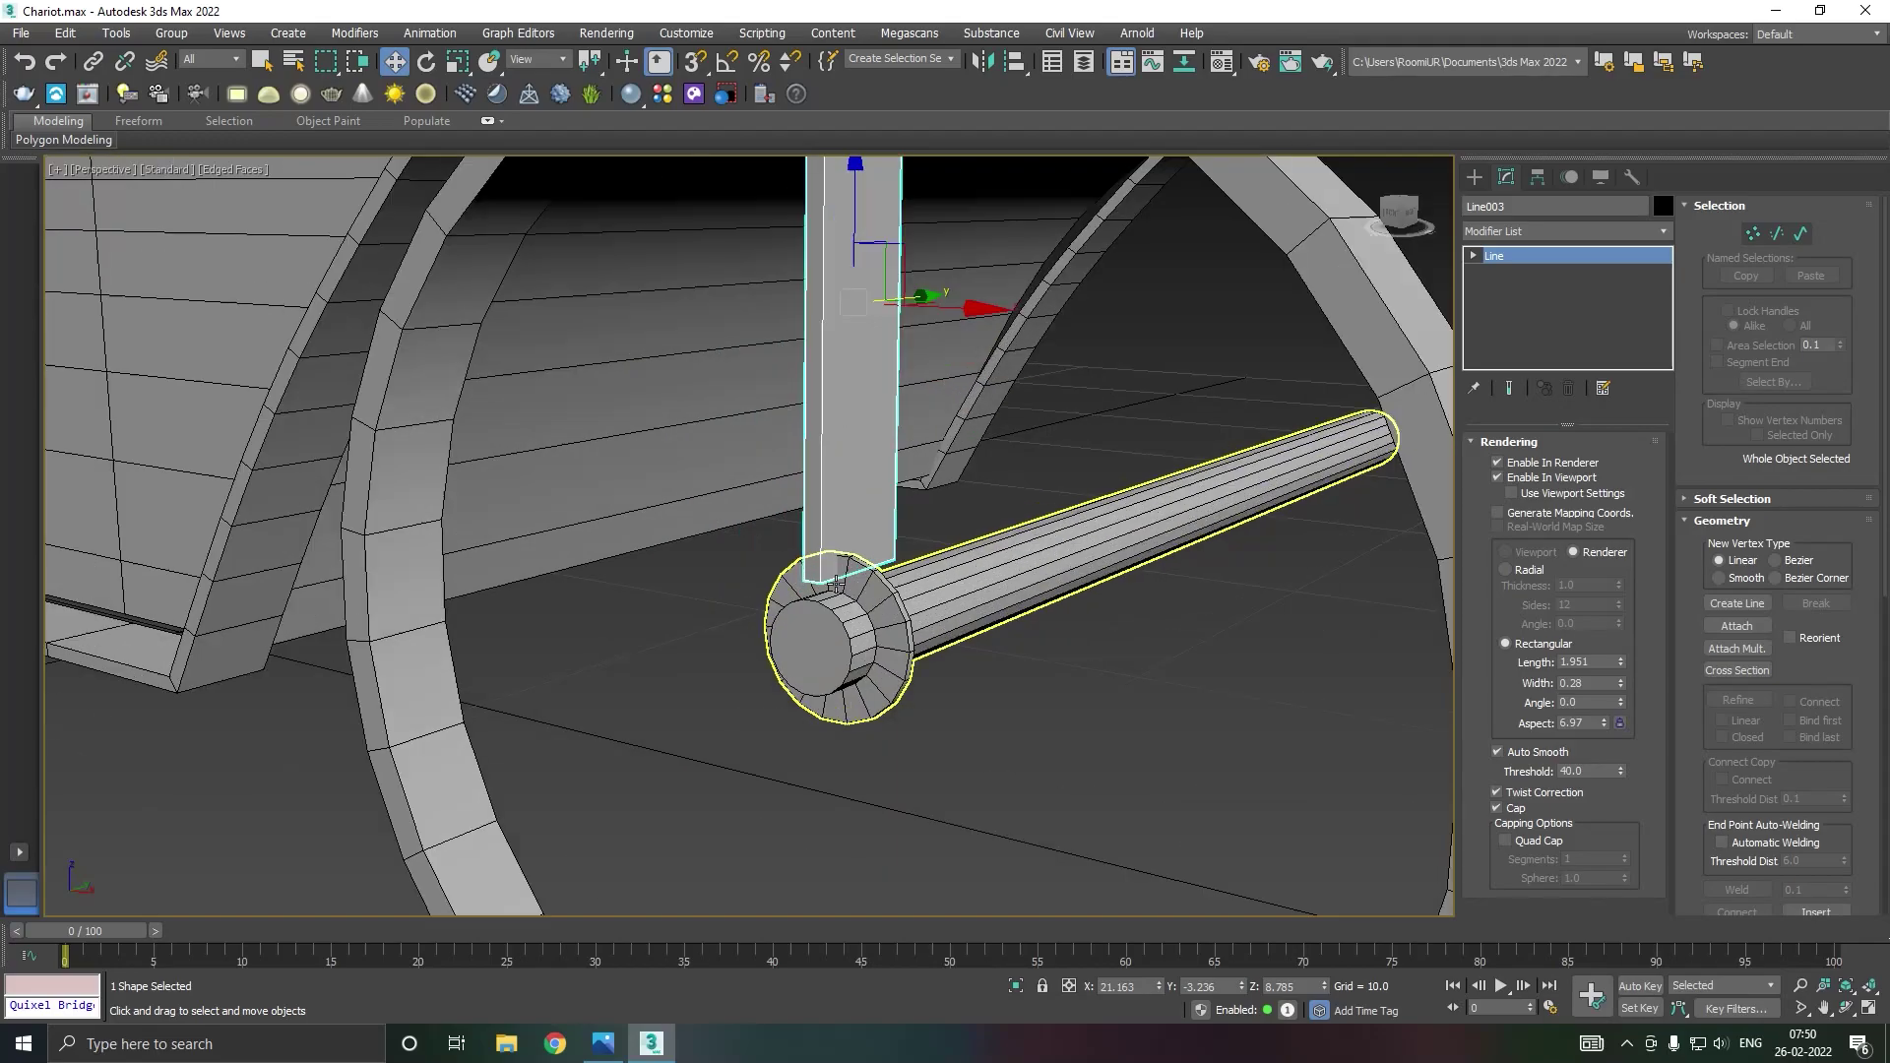
{"action": "scroll", "coordinate": [835, 584], "scroll_direction": "up", "scroll_amount": 3}
{"action": "scroll", "coordinate": [835, 584], "scroll_direction": "up", "scroll_amount": 2}
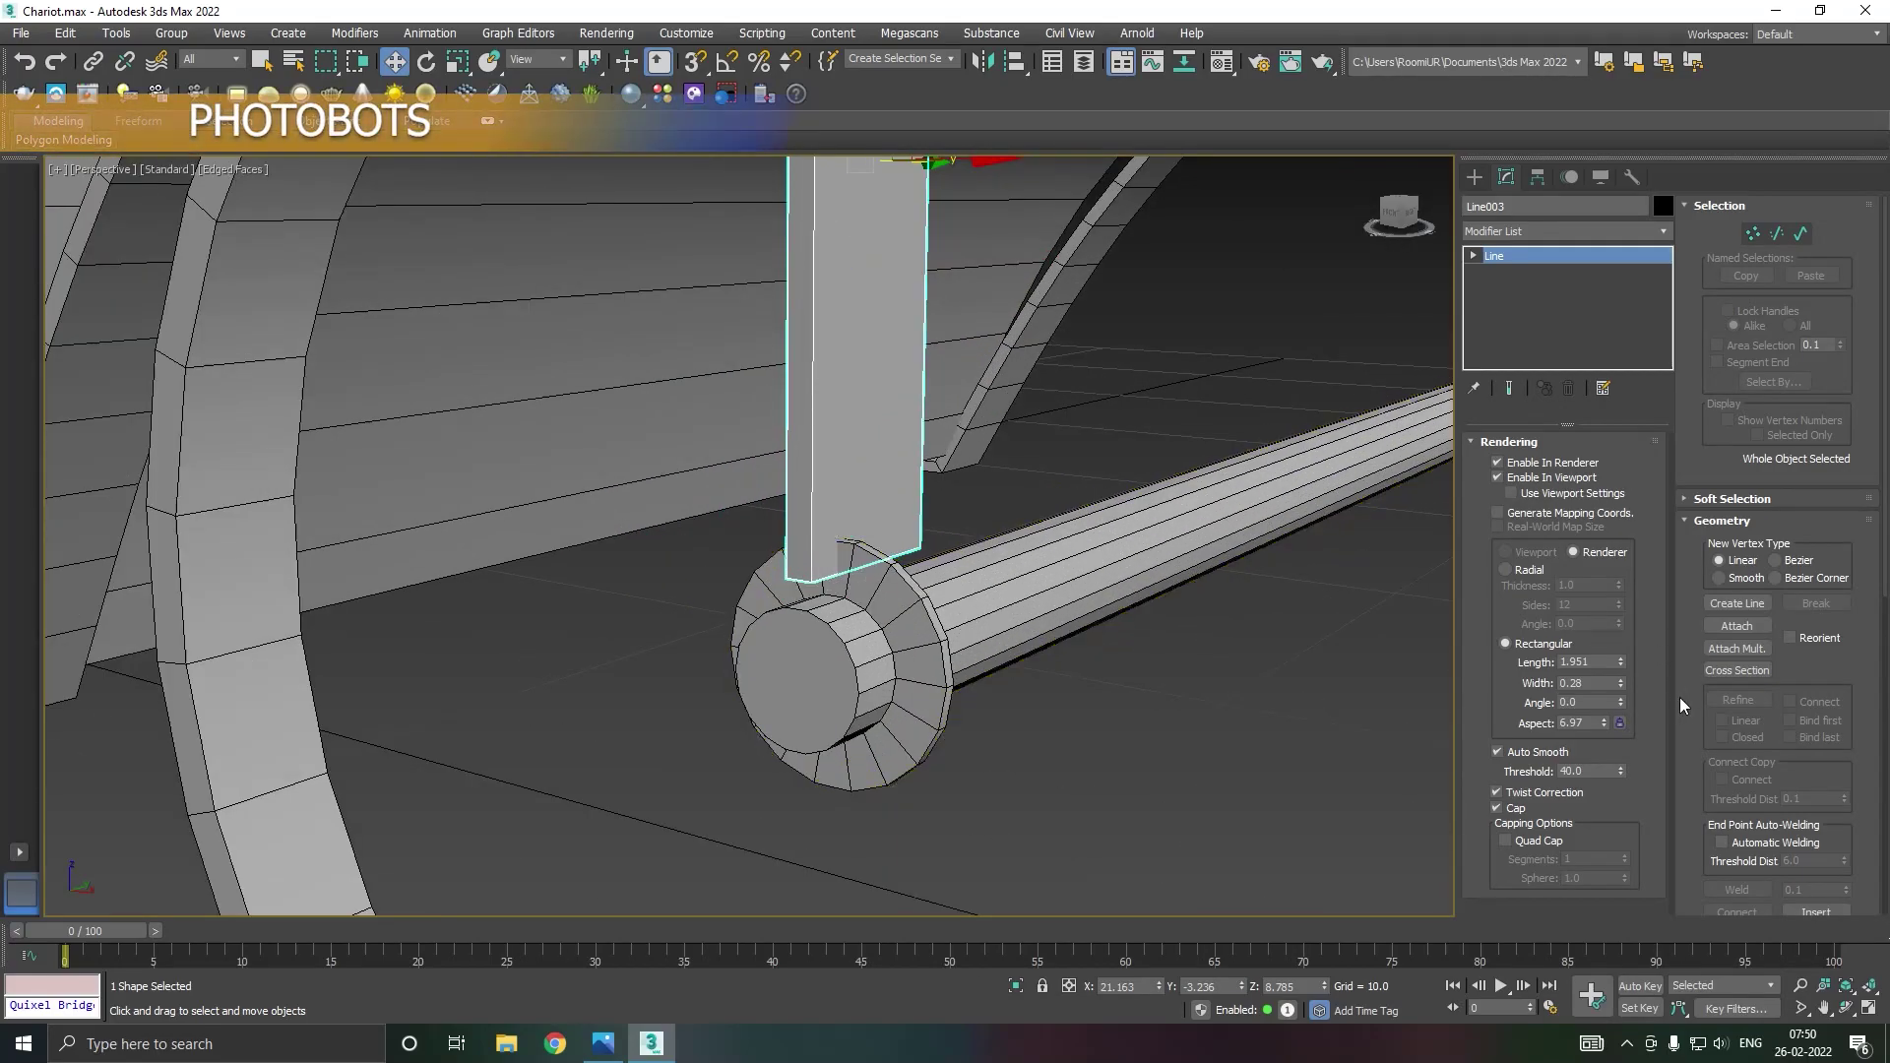
{"action": "left_click_drag", "start_coordinate": [1623, 686], "coordinate": [1621, 750]}
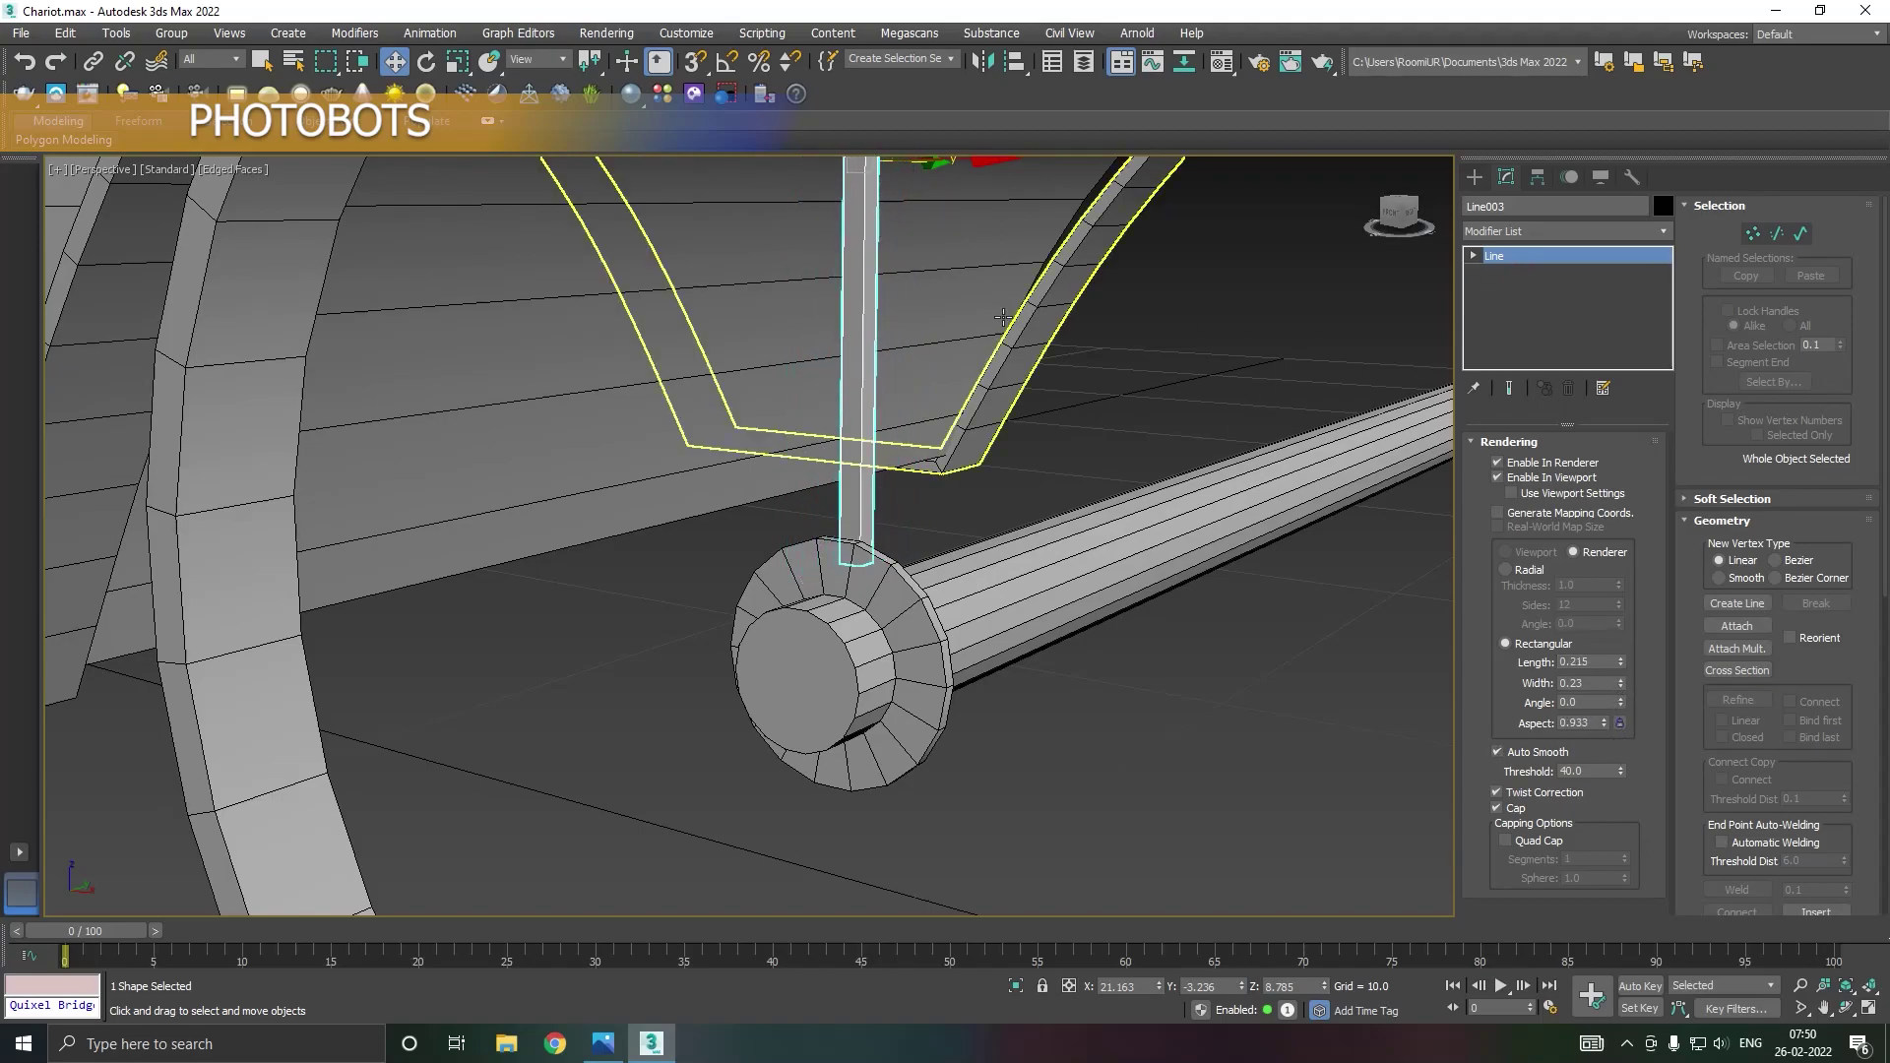
{"action": "scroll", "coordinate": [1006, 265], "scroll_direction": "down", "scroll_amount": 5}
Step: Nudge the spoke along Y to align with the hub, then select the hub's ring polygons
{"action": "middle_click_drag", "start_coordinate": [1006, 286], "coordinate": [983, 411], "text": "alt"}
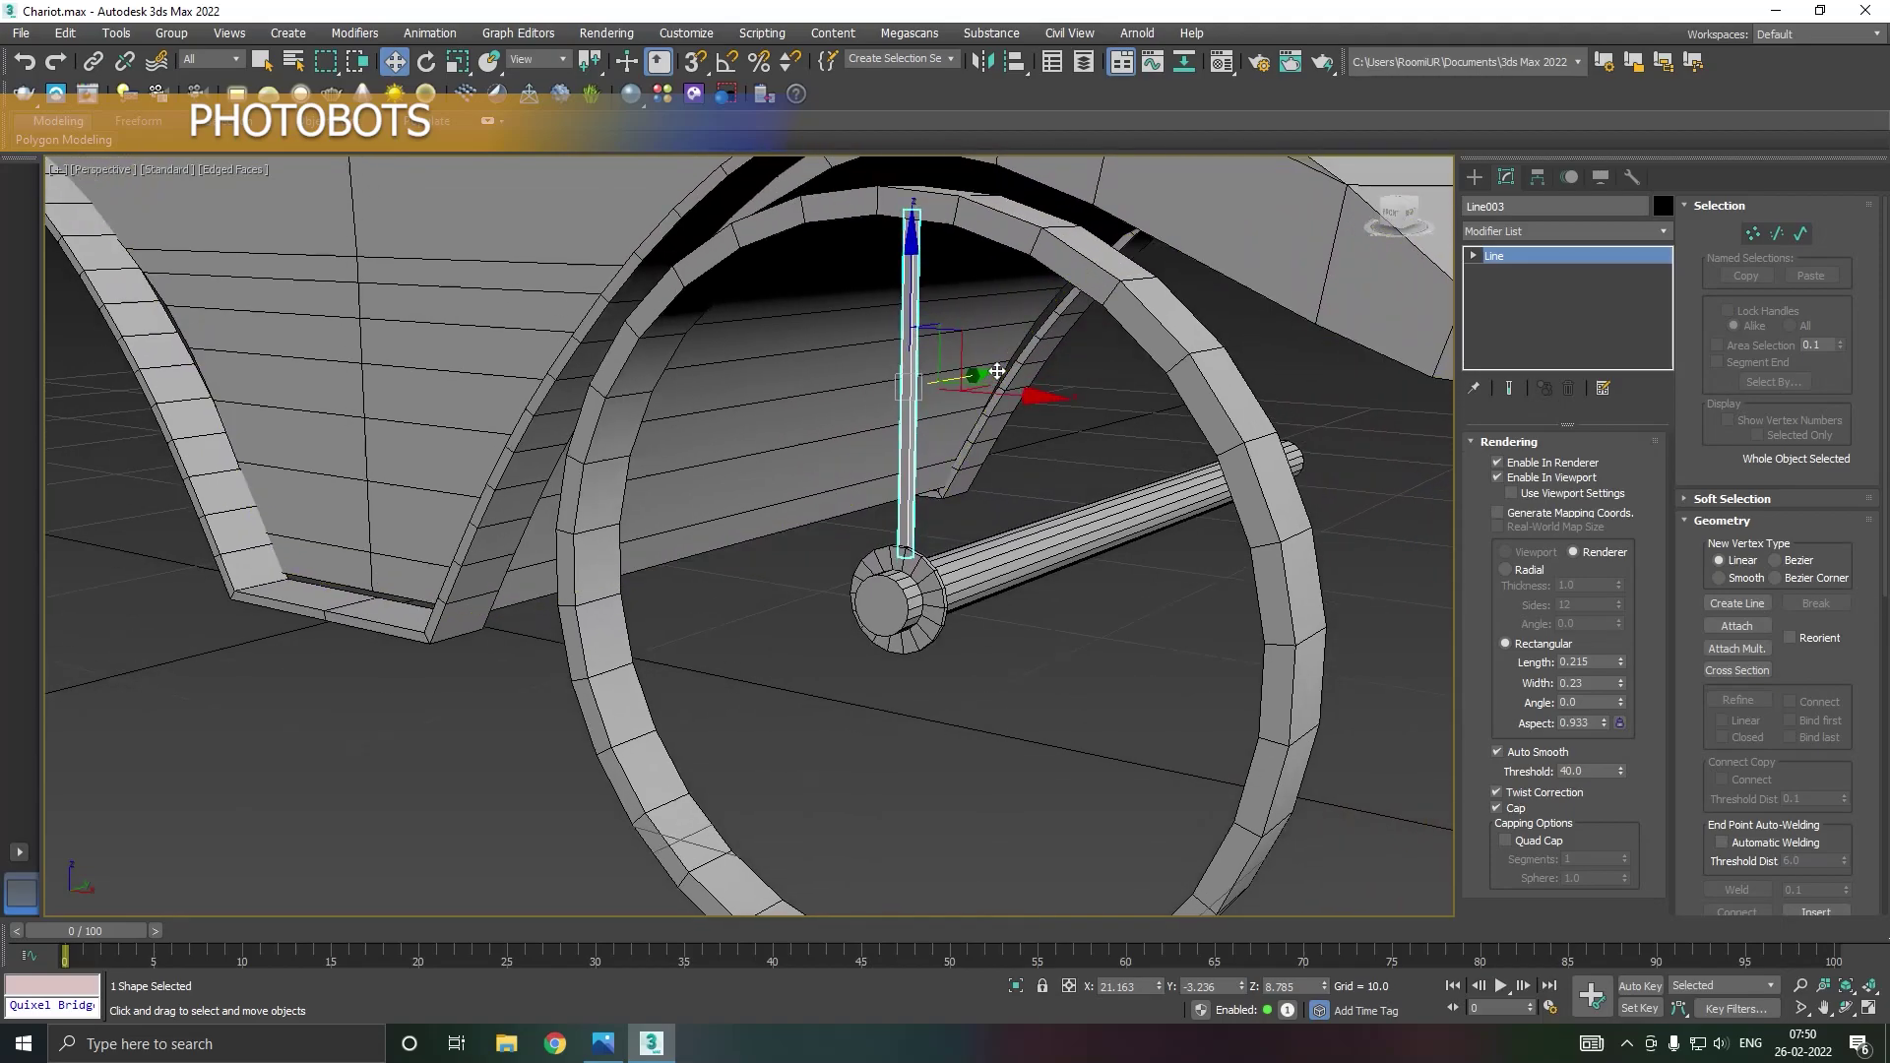
{"action": "scroll", "coordinate": [914, 426], "scroll_direction": "up", "scroll_amount": 2}
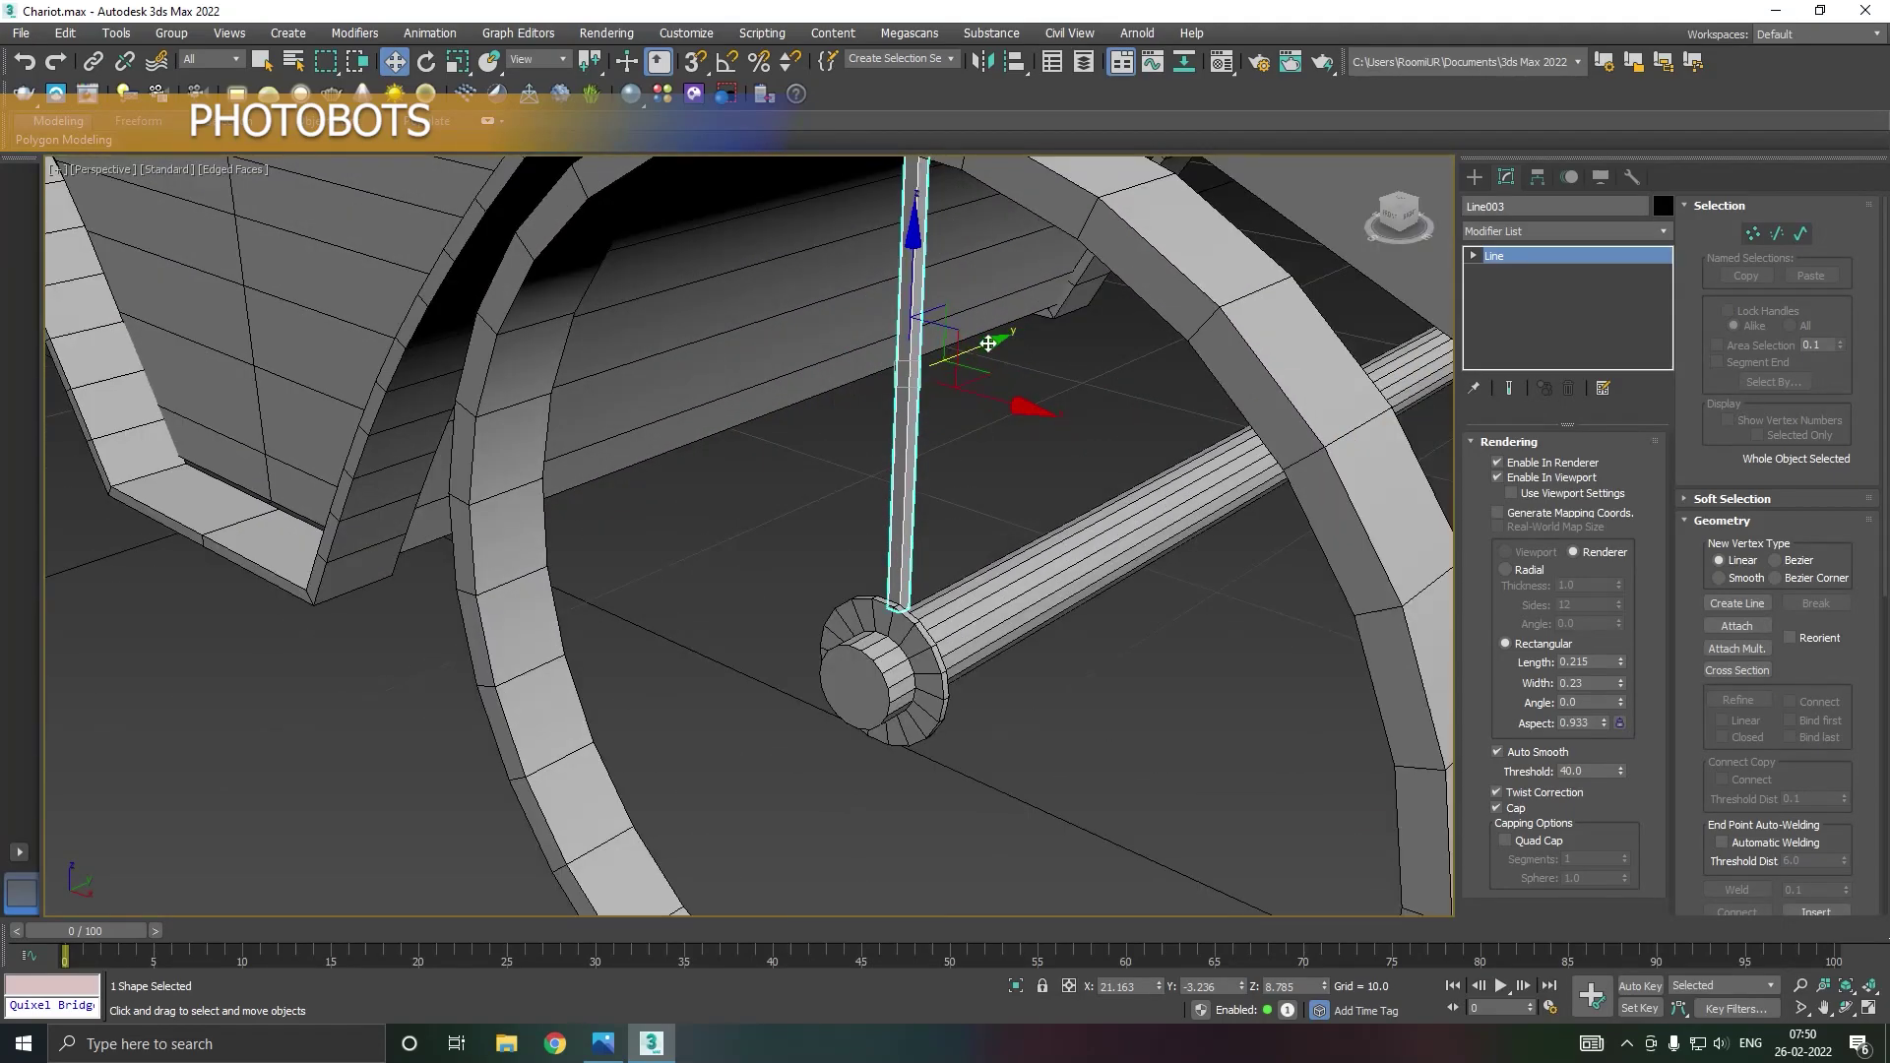
{"action": "left_click_drag", "start_coordinate": [985, 340], "coordinate": [967, 352]}
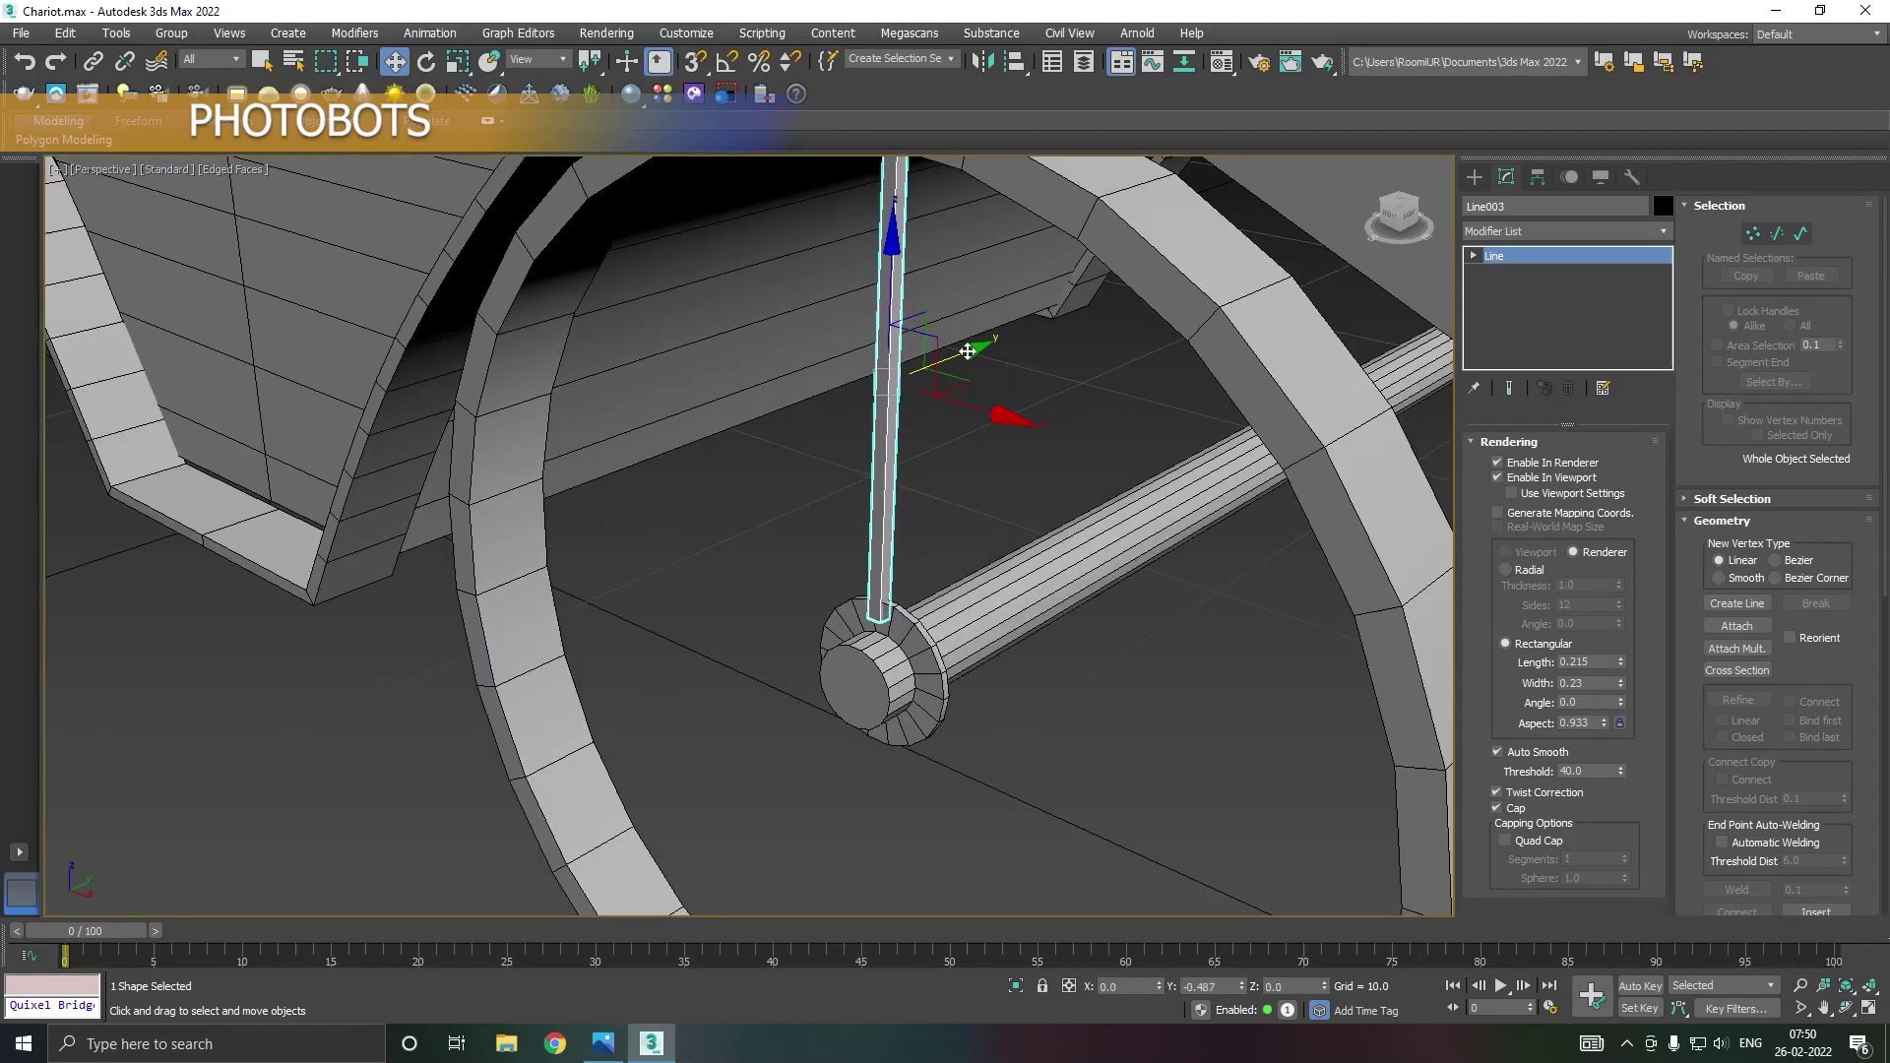
{"action": "left_click", "coordinate": [900, 647]}
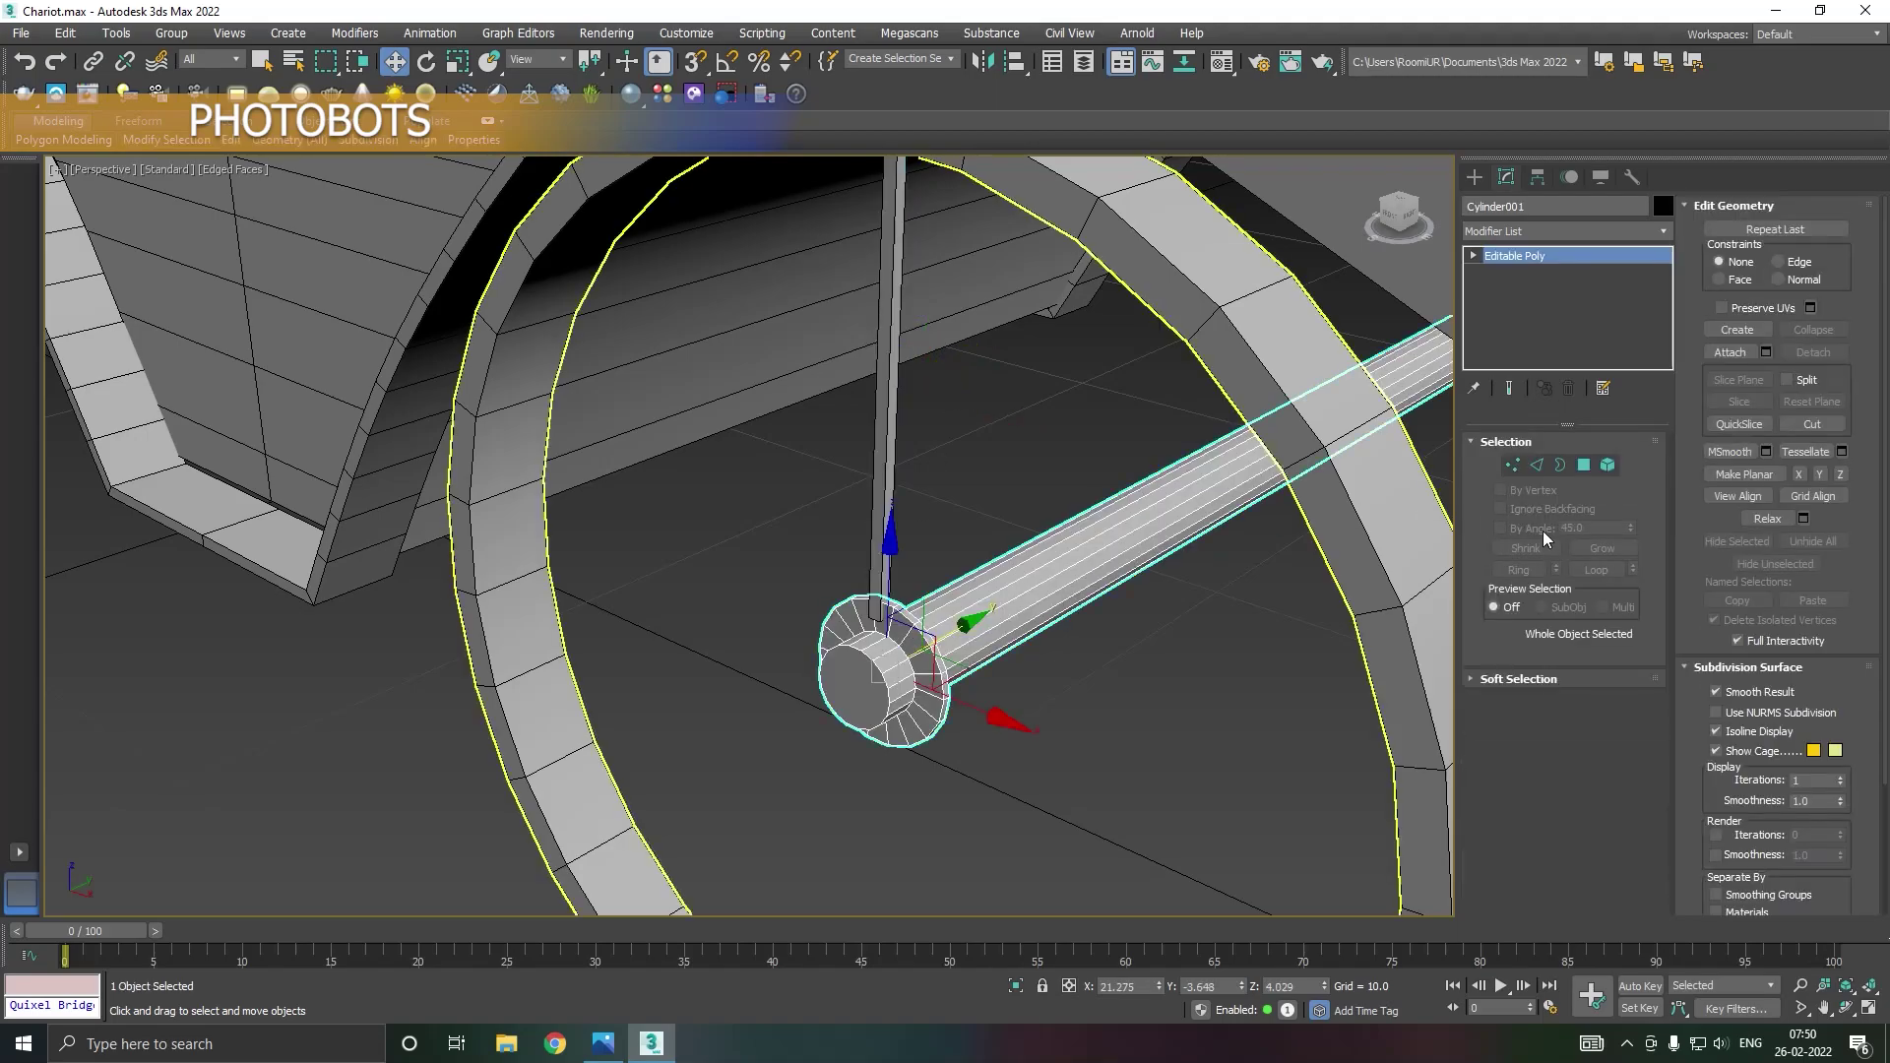
{"action": "left_click", "coordinate": [1584, 465]}
{"action": "left_click", "coordinate": [929, 683]}
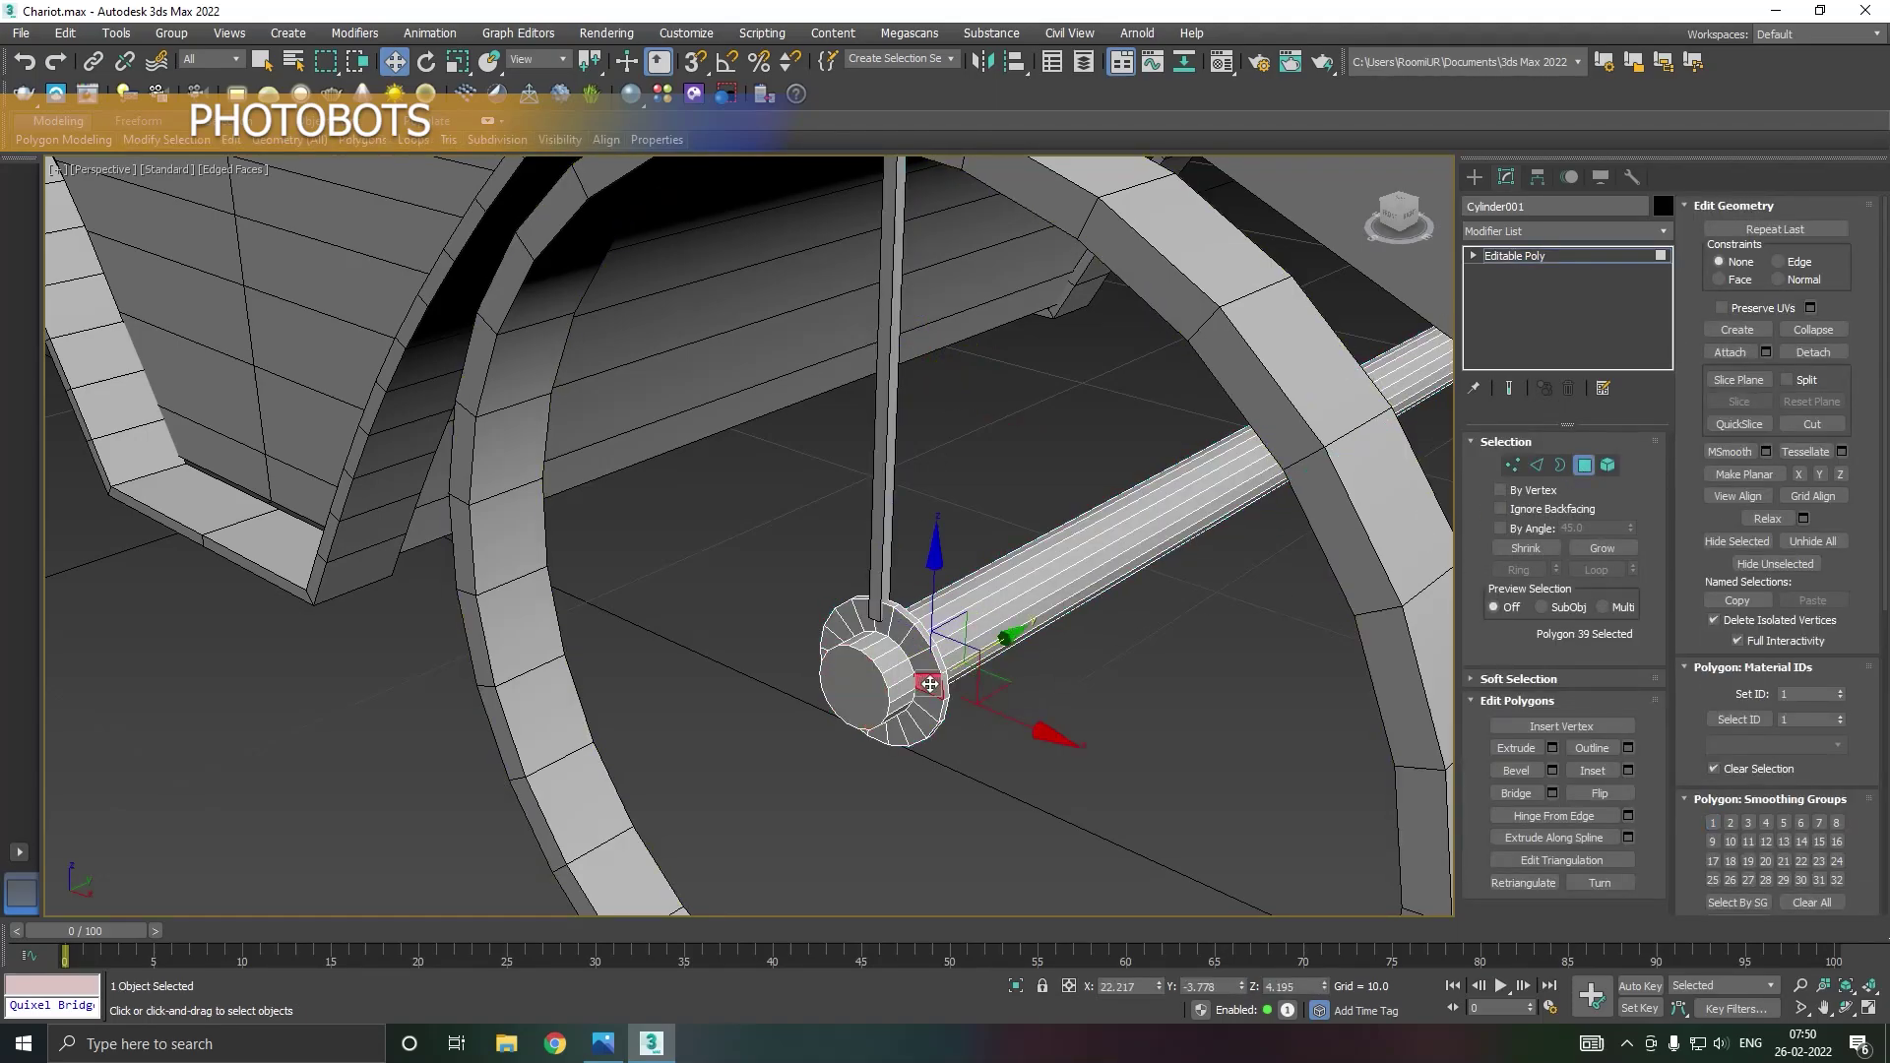
{"action": "left_click", "coordinate": [918, 663], "text": "shift"}
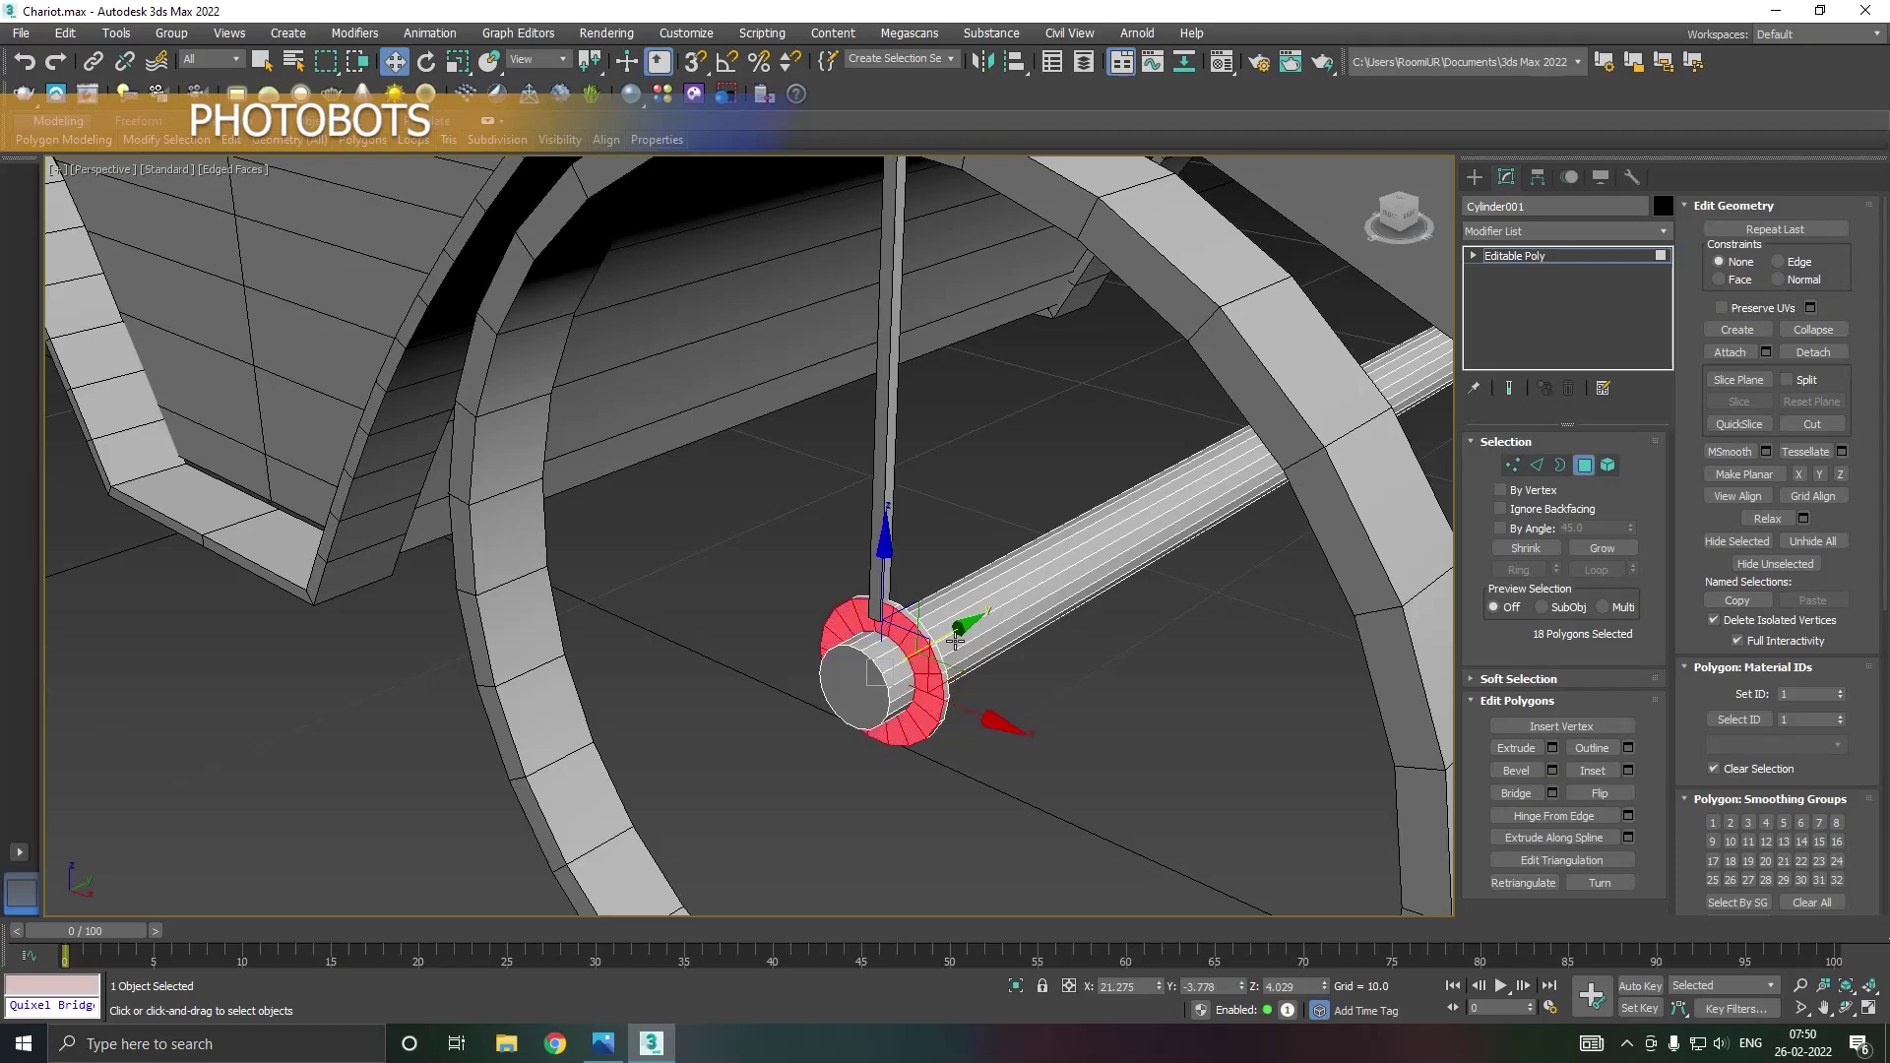